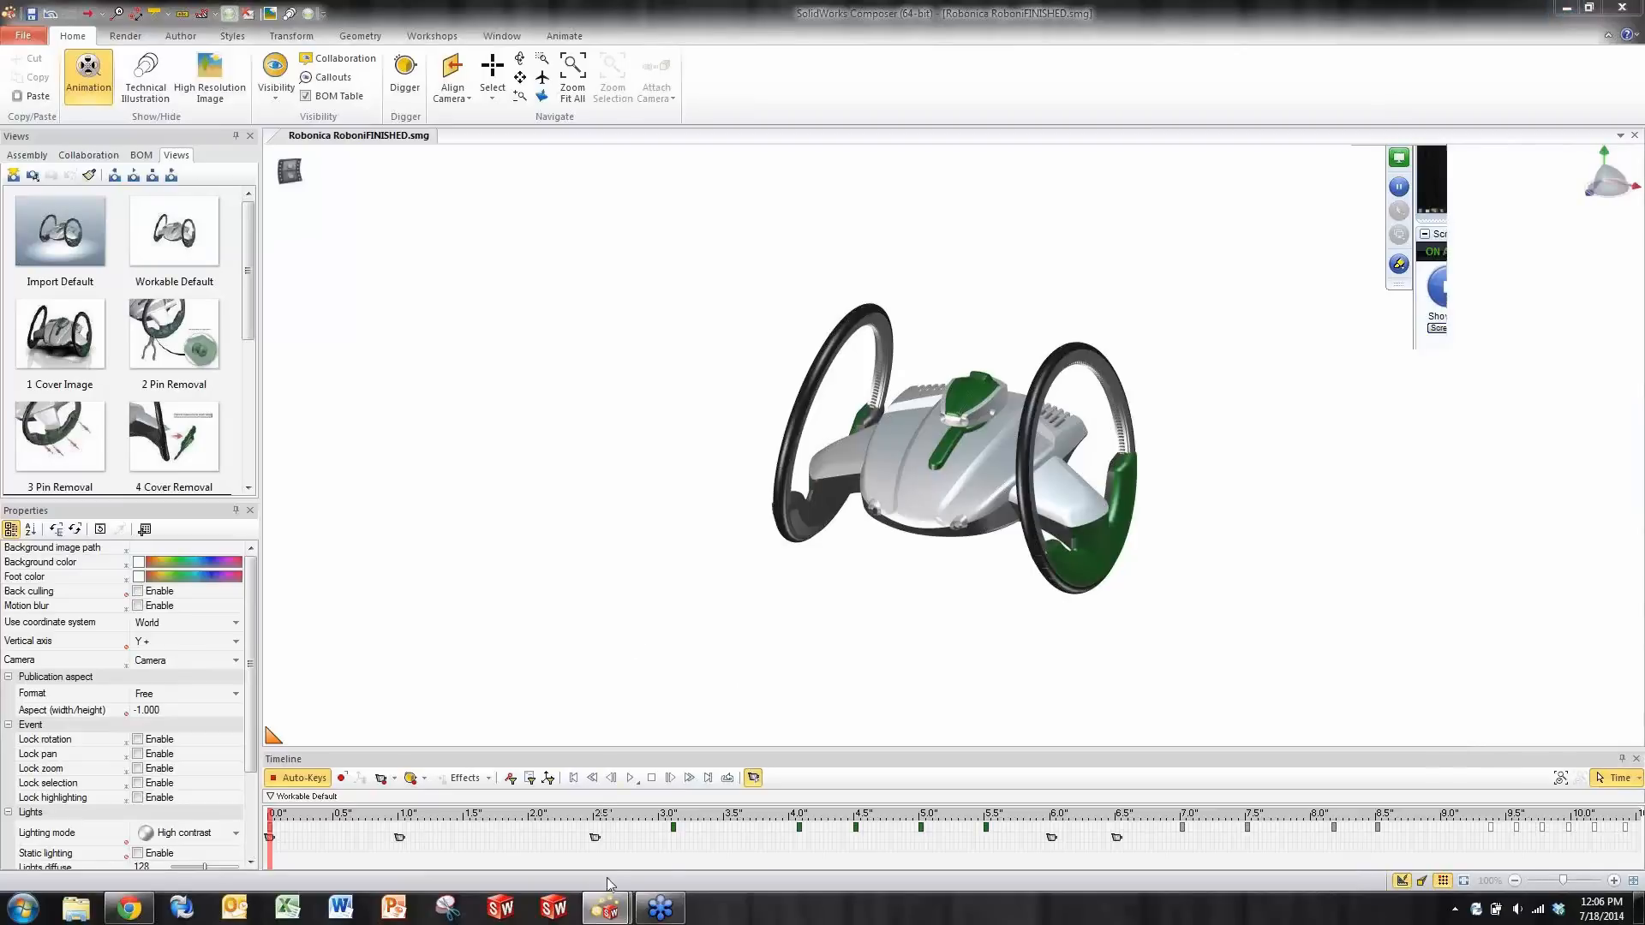
- Review the stored views Workable Default, 1 Cover Image, 2 Pin Removal, 3 Pin Removal and 5 Gear Removal in Robonica RoboniFINISHED.smg
mouse_move(609, 908)
click(674, 819)
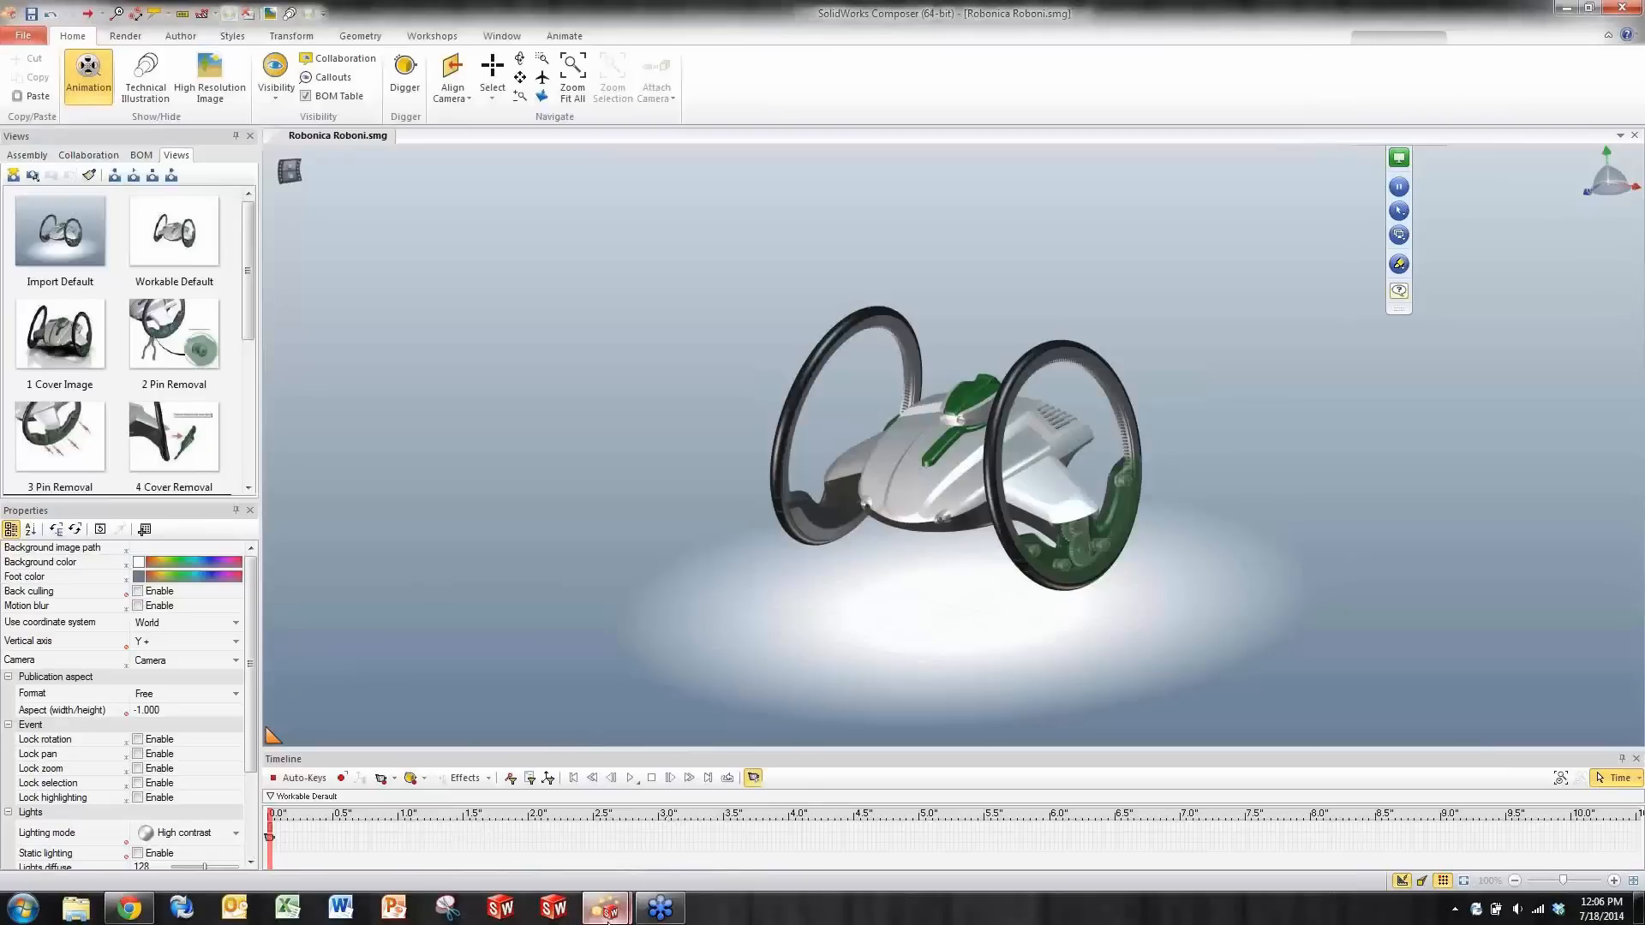
click(514, 801)
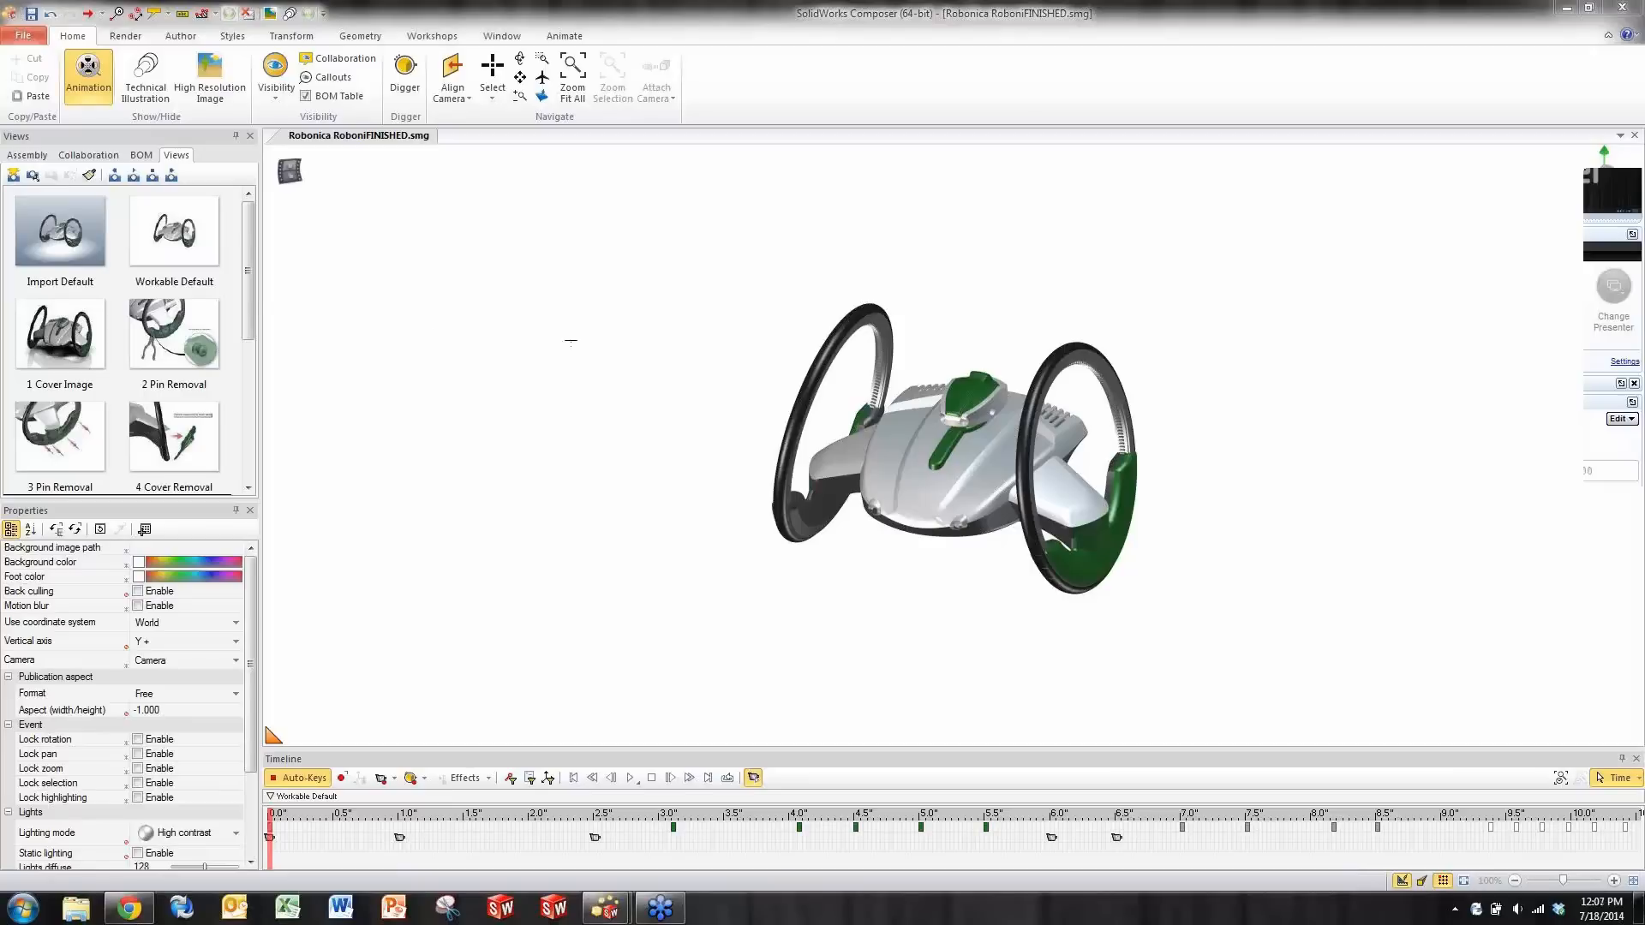
mouse_move(249, 277)
mouse_down()
mouse_move(261, 418)
mouse_move(251, 267)
mouse_up()
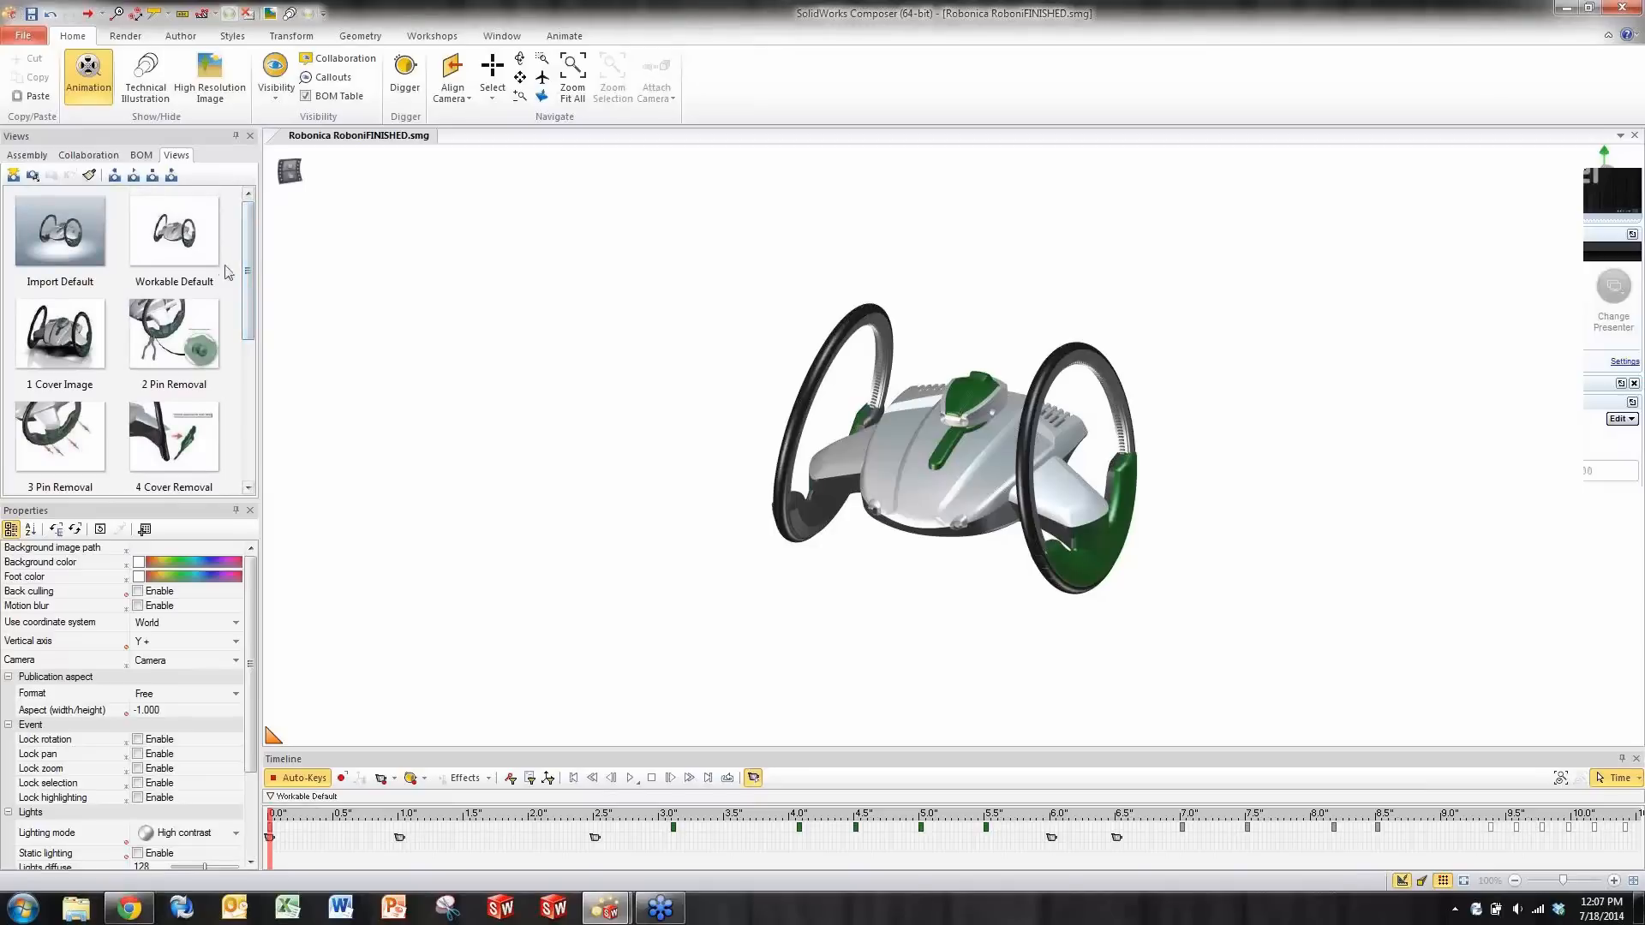
click(174, 242)
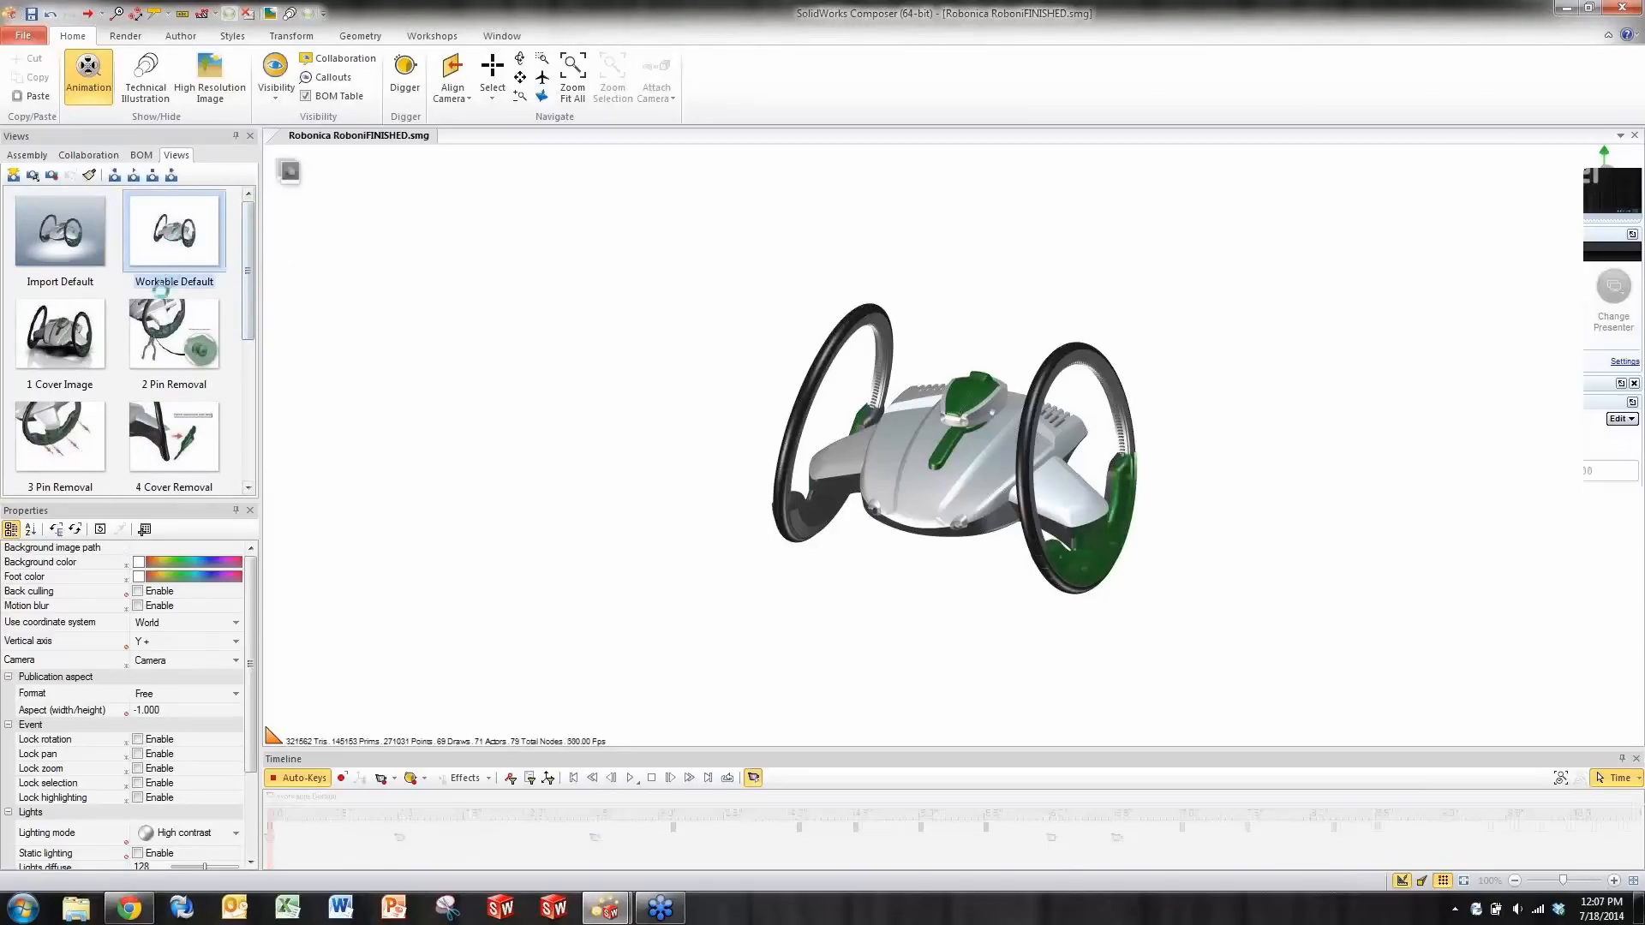
click(63, 344)
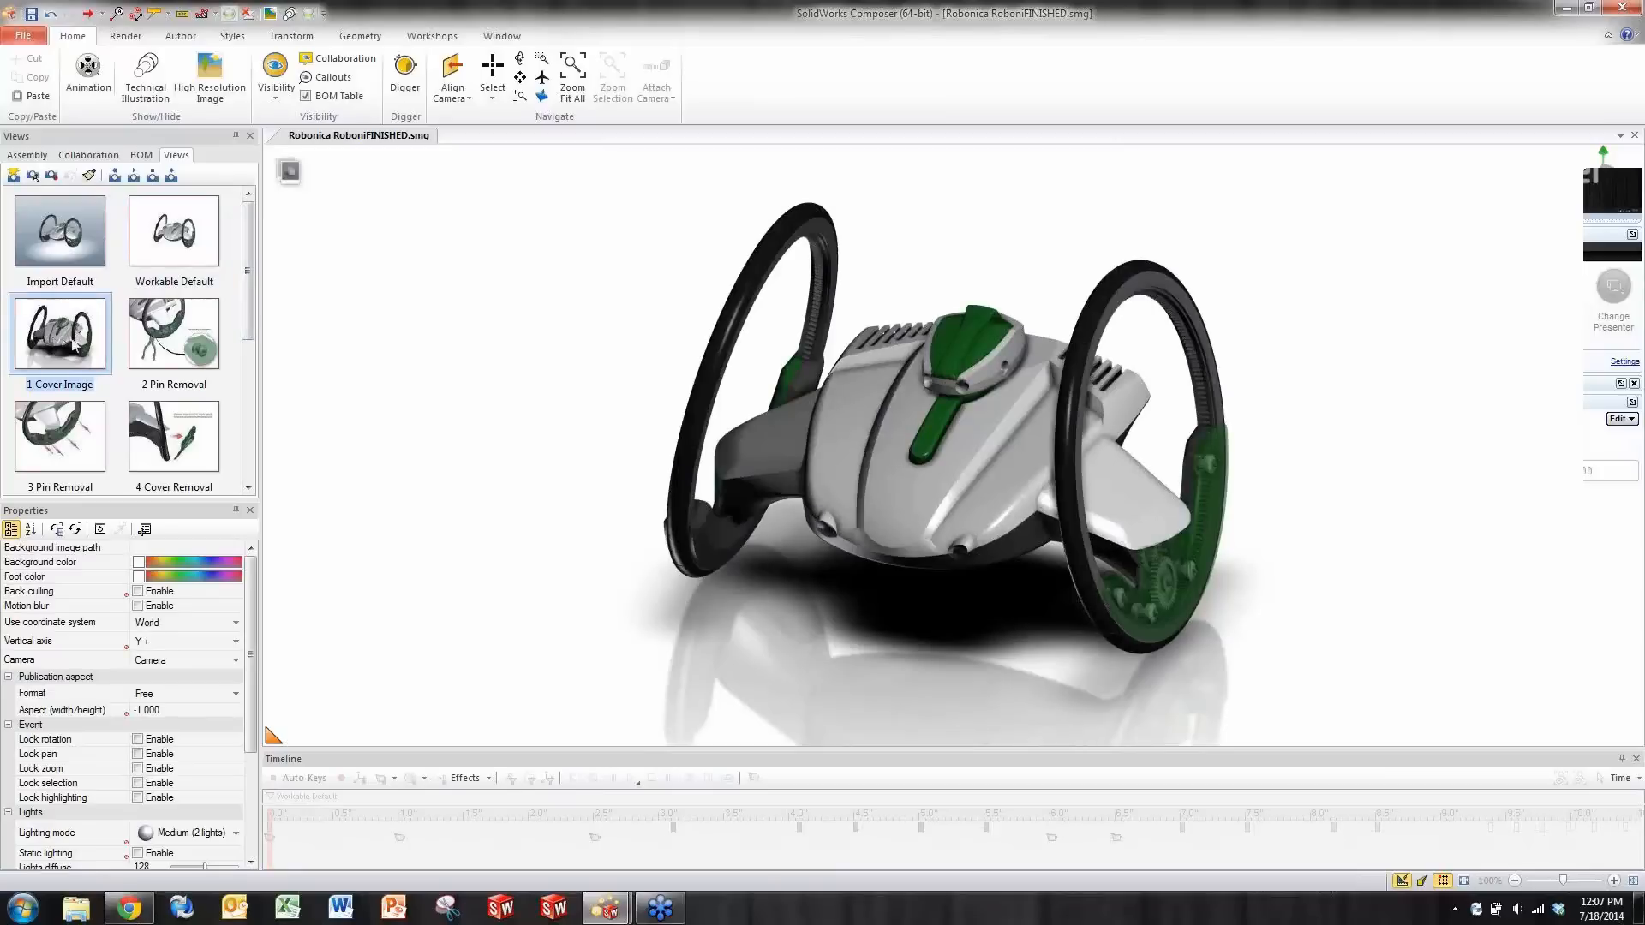
click(176, 356)
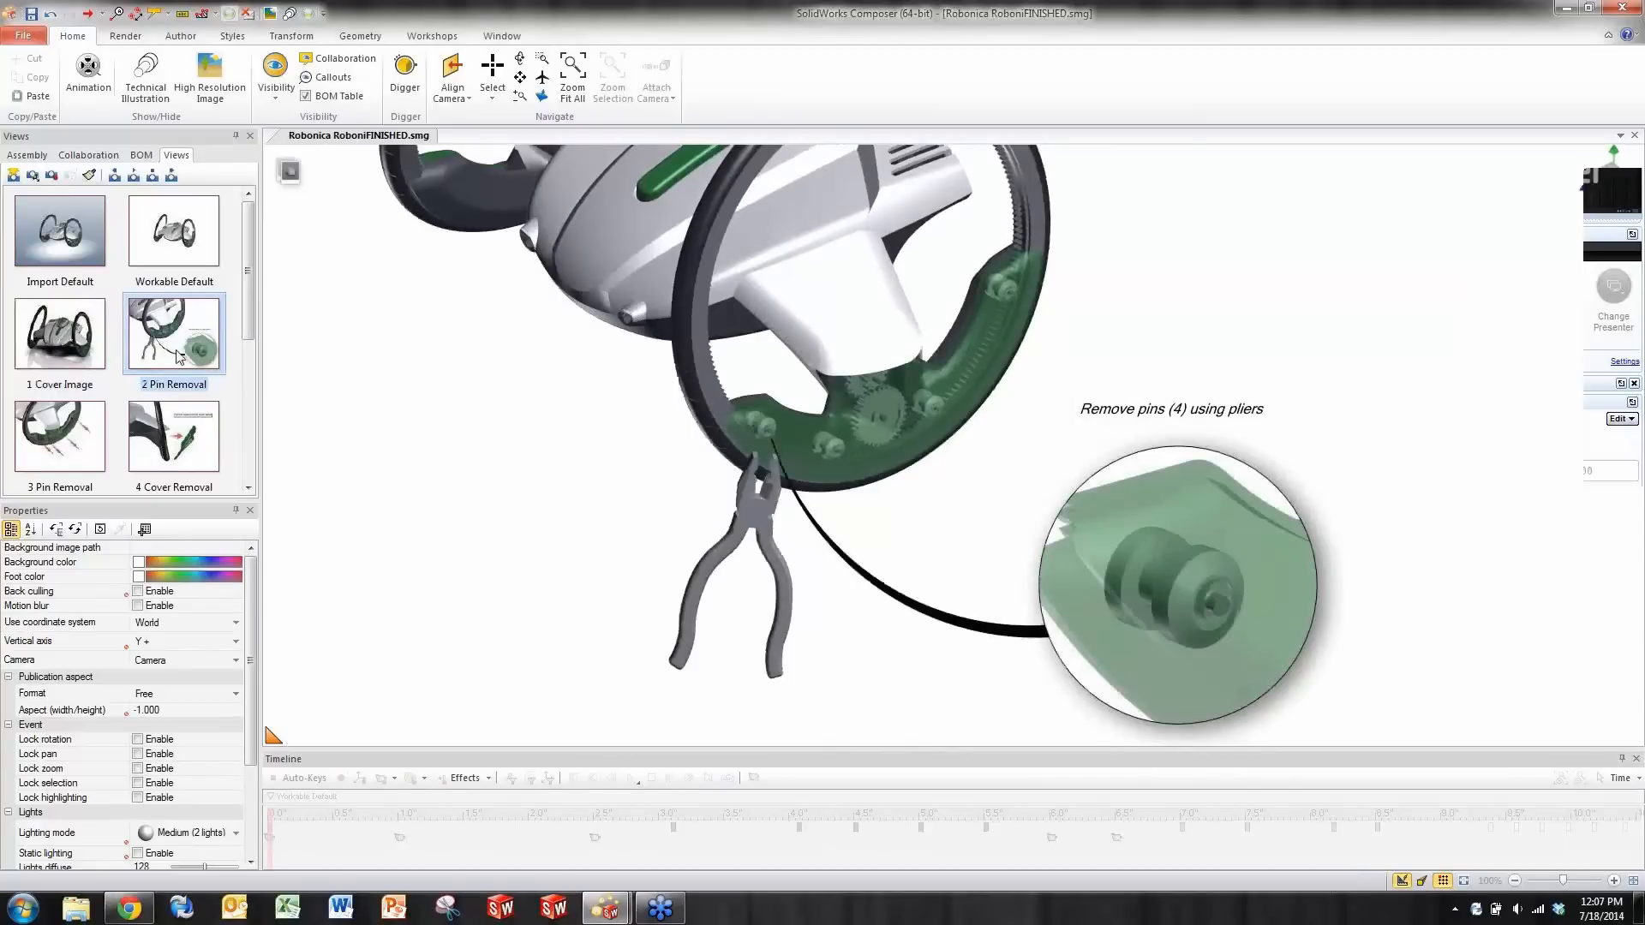
click(98, 450)
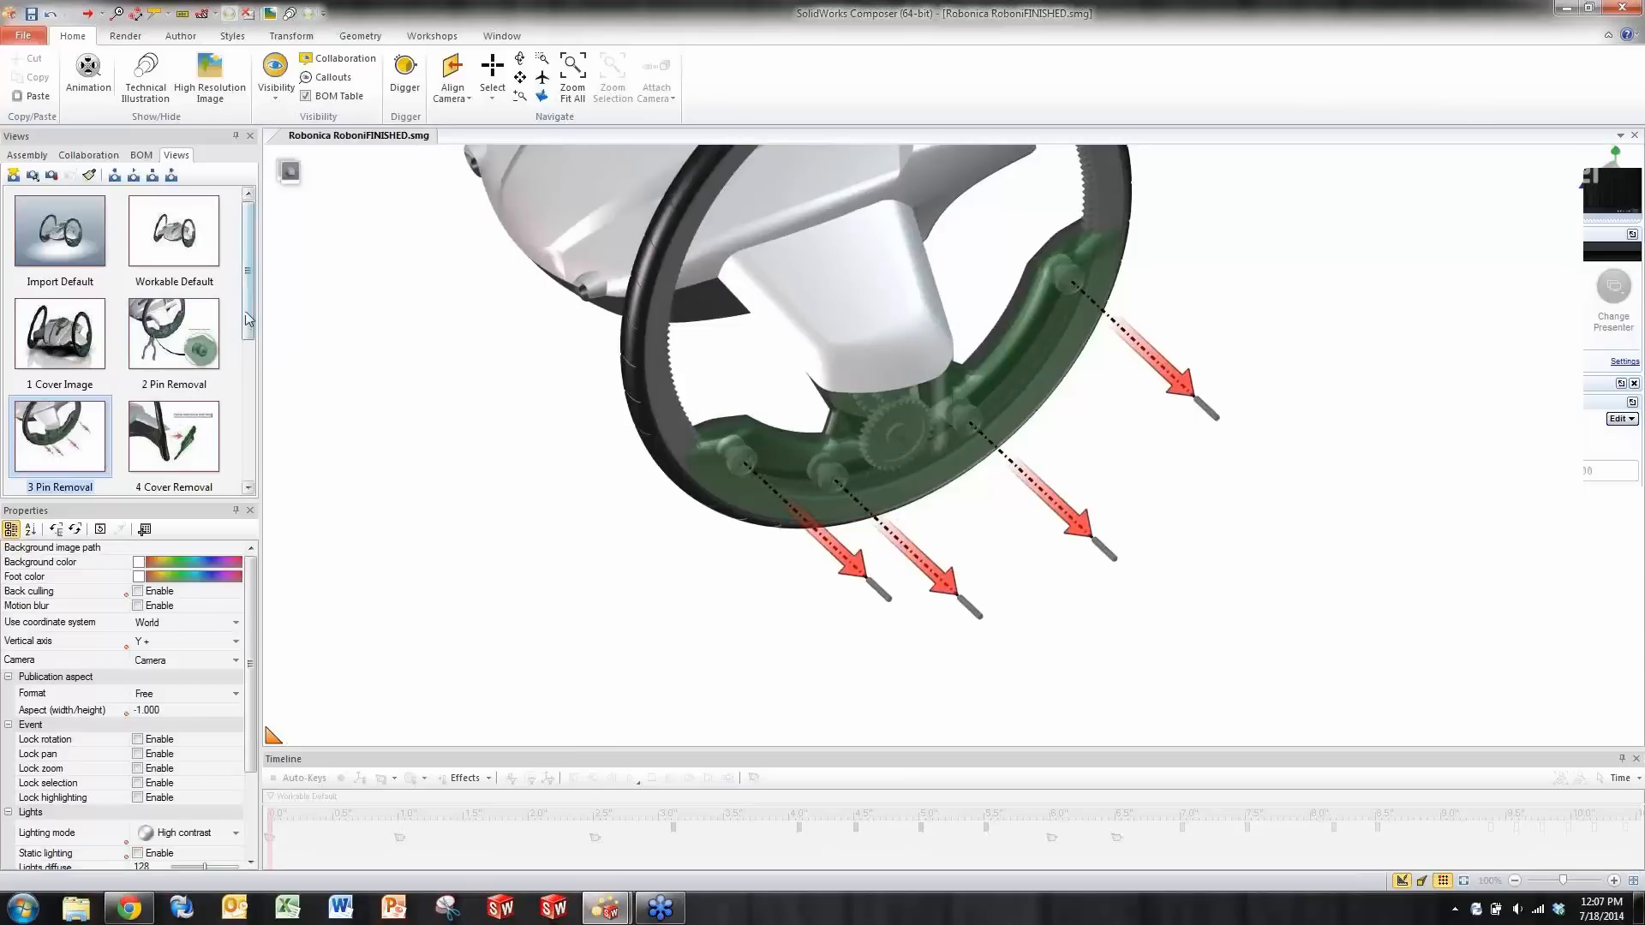
drag(248, 322, 248, 425)
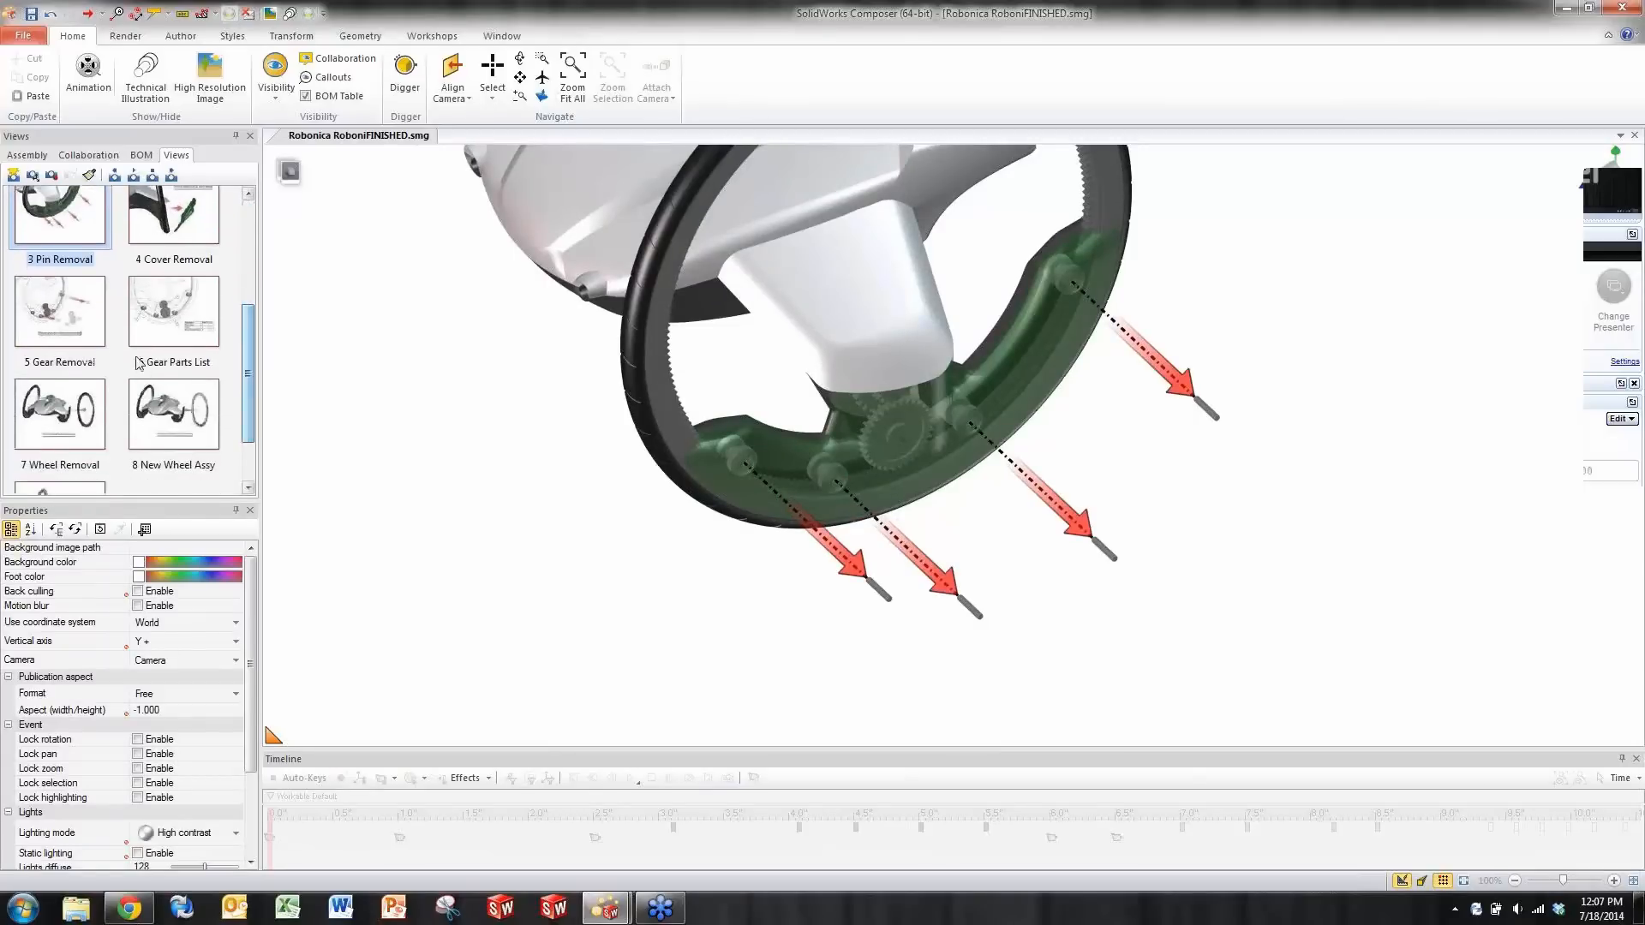
click(96, 323)
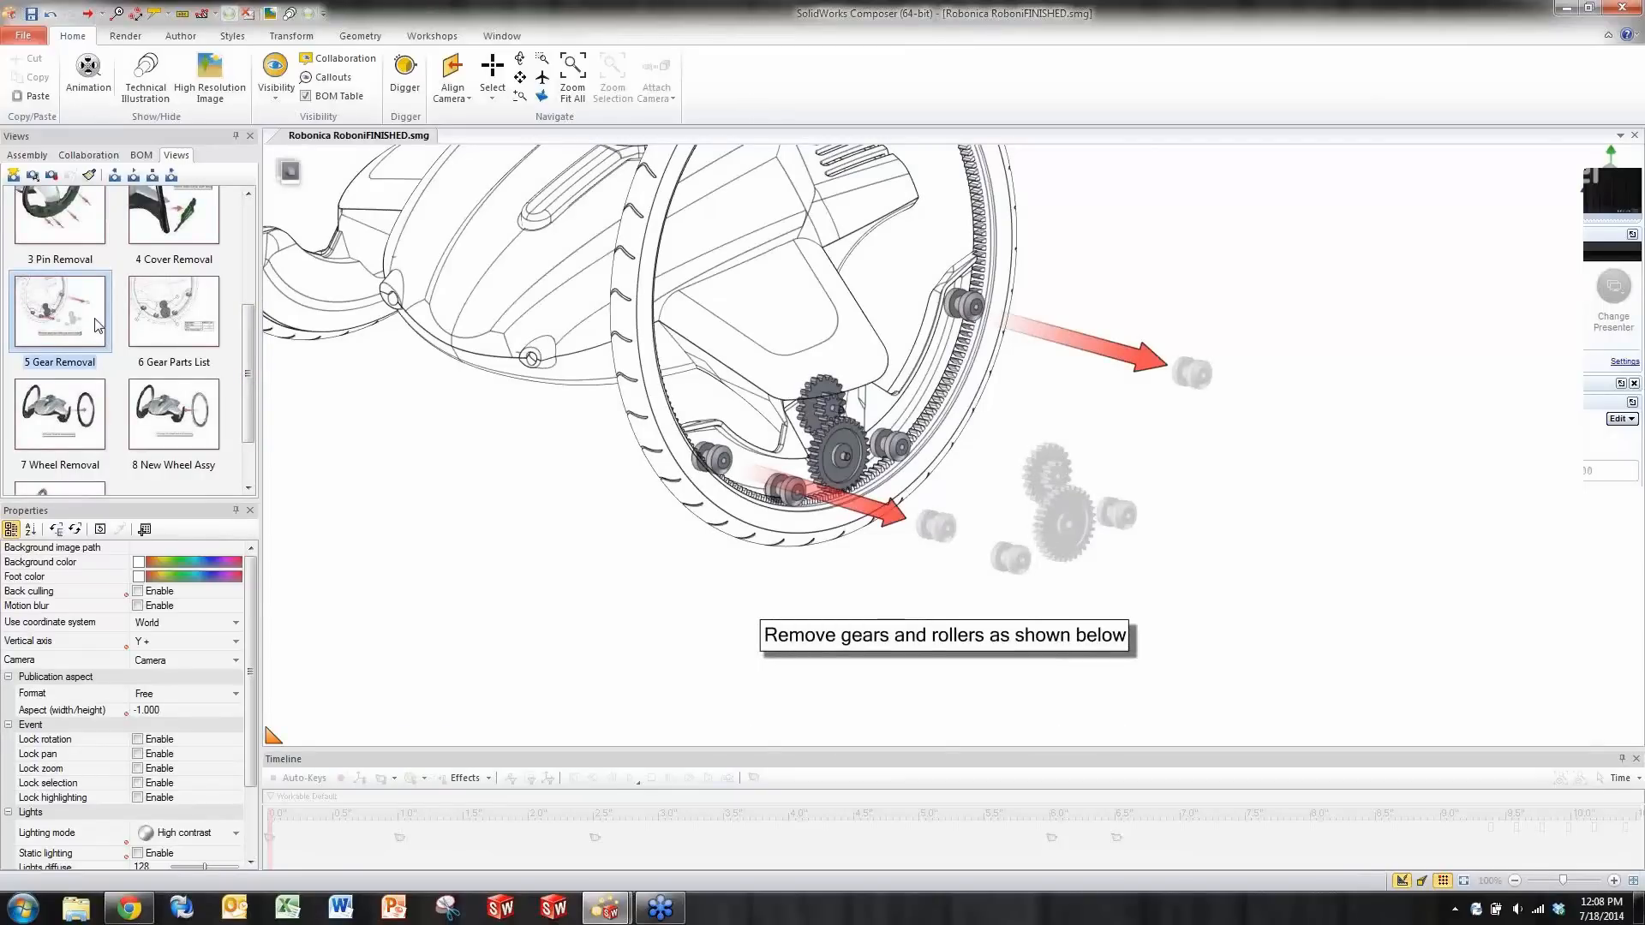
- Show the 9 Final view and look at the options for updating the document with another file
click(448, 36)
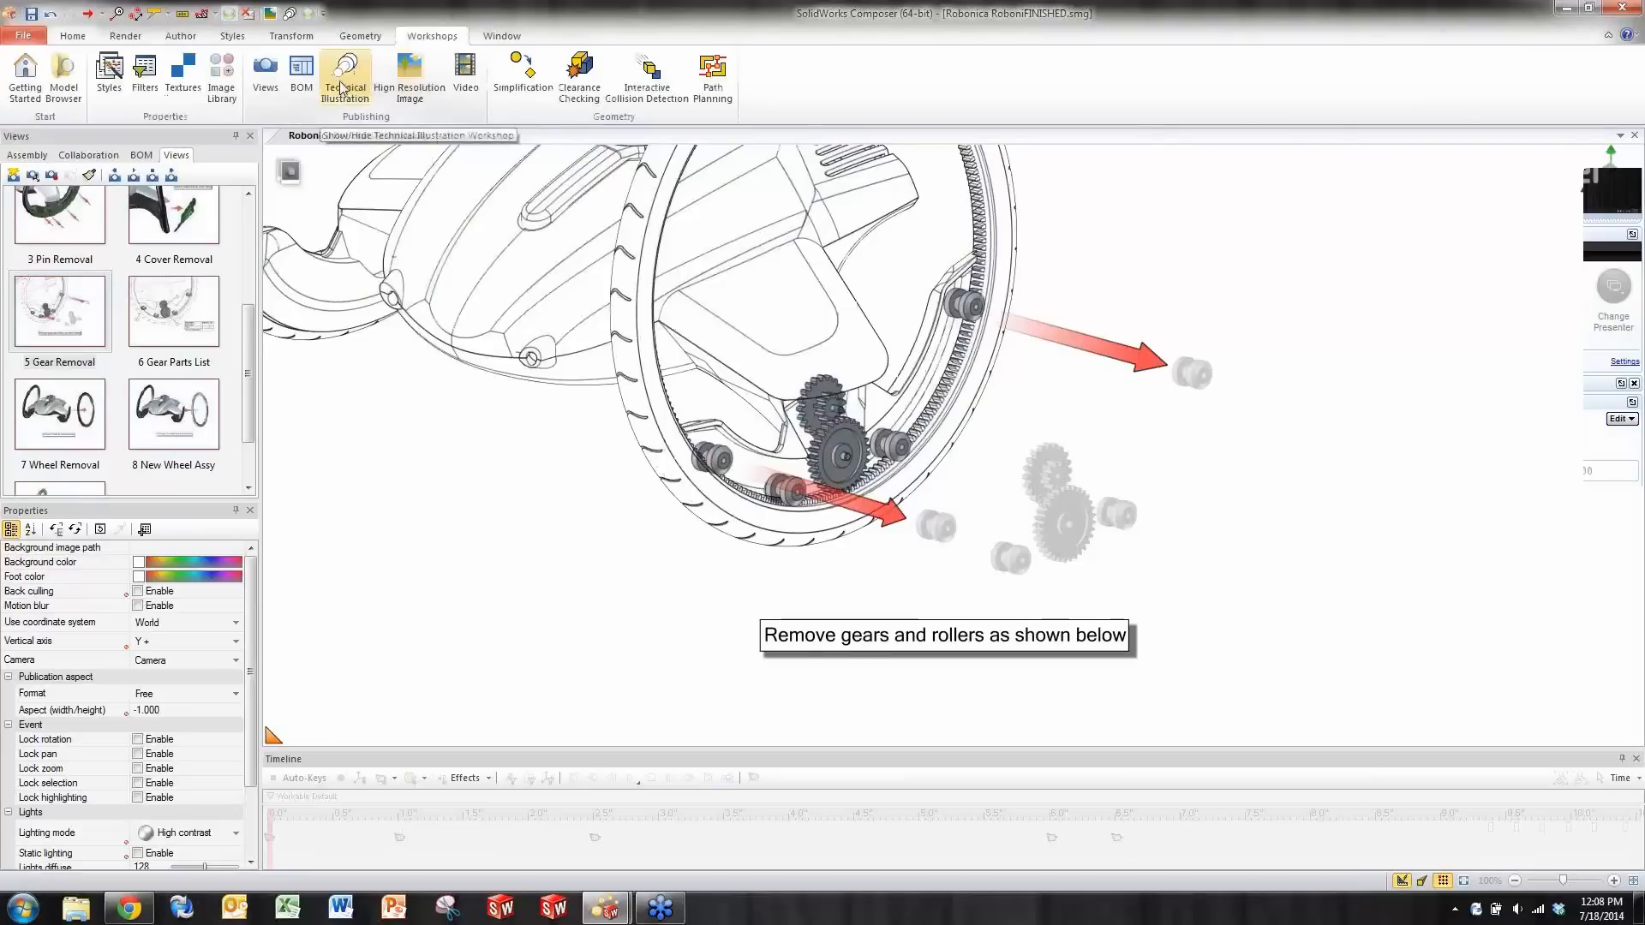
drag(249, 364, 257, 399)
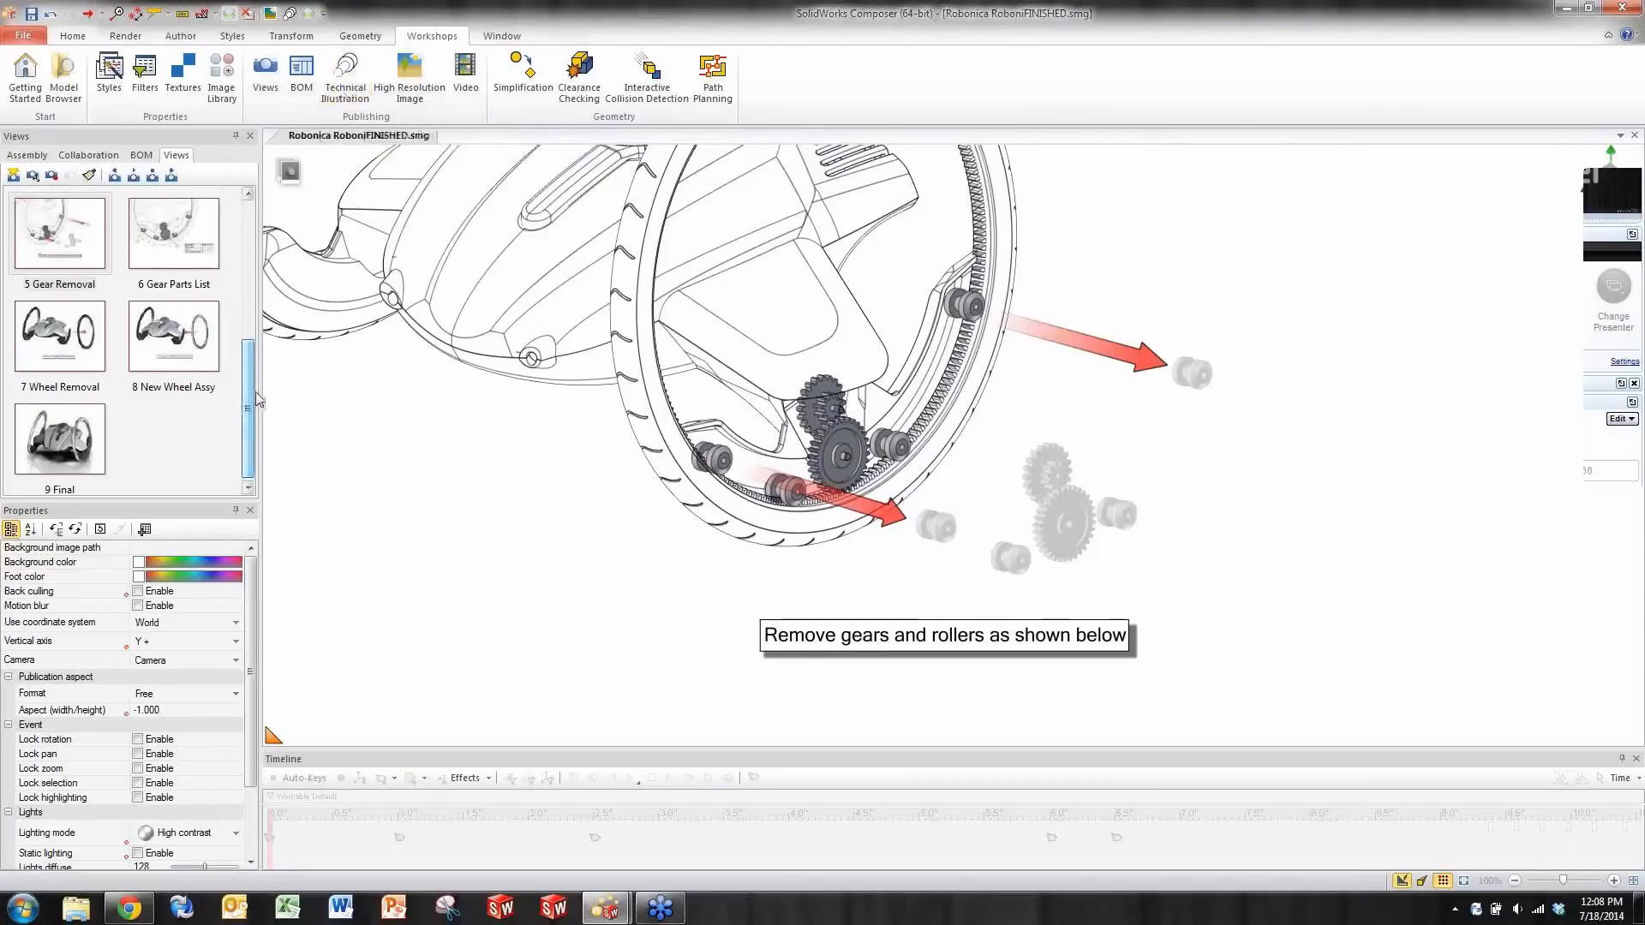
click(65, 431)
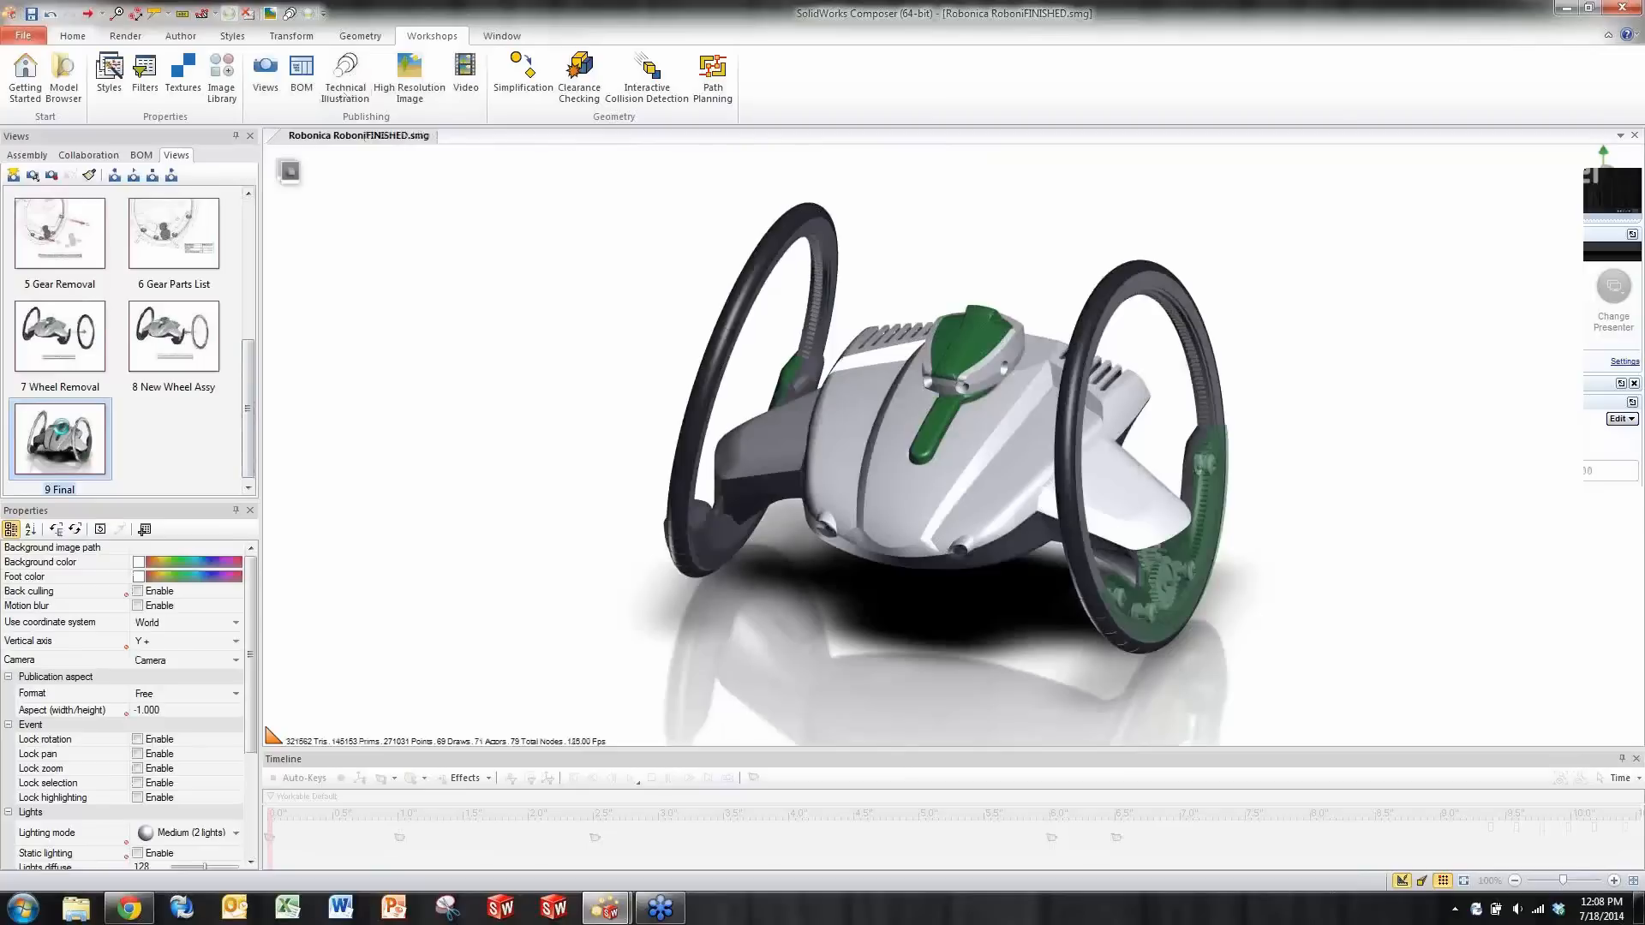
click(64, 434)
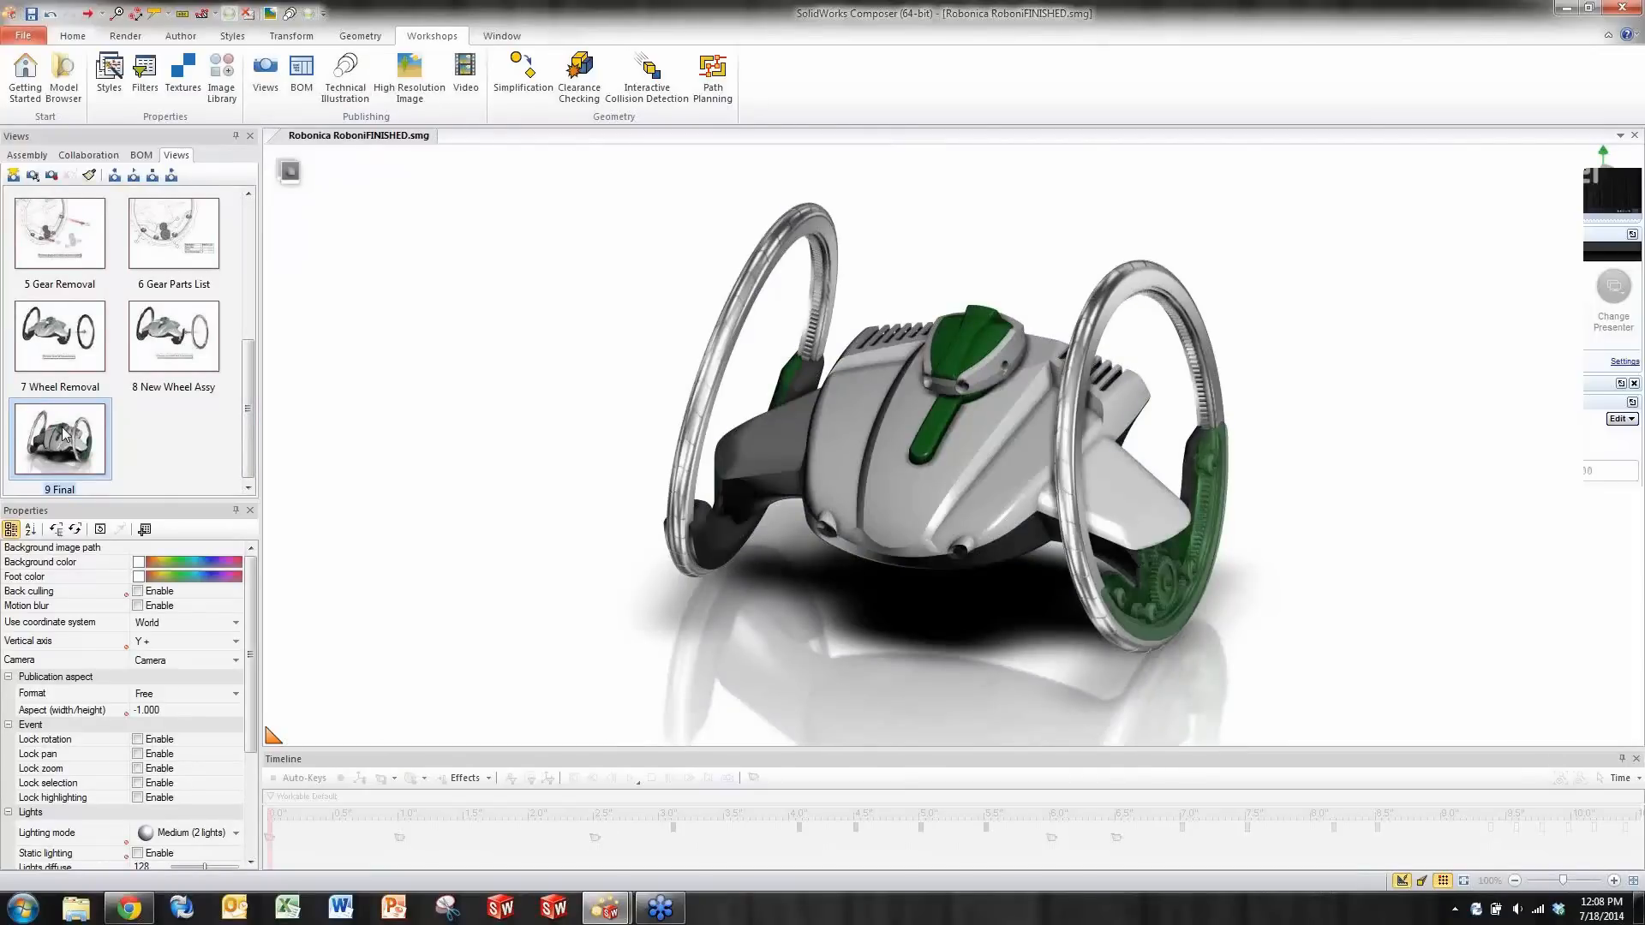
click(23, 35)
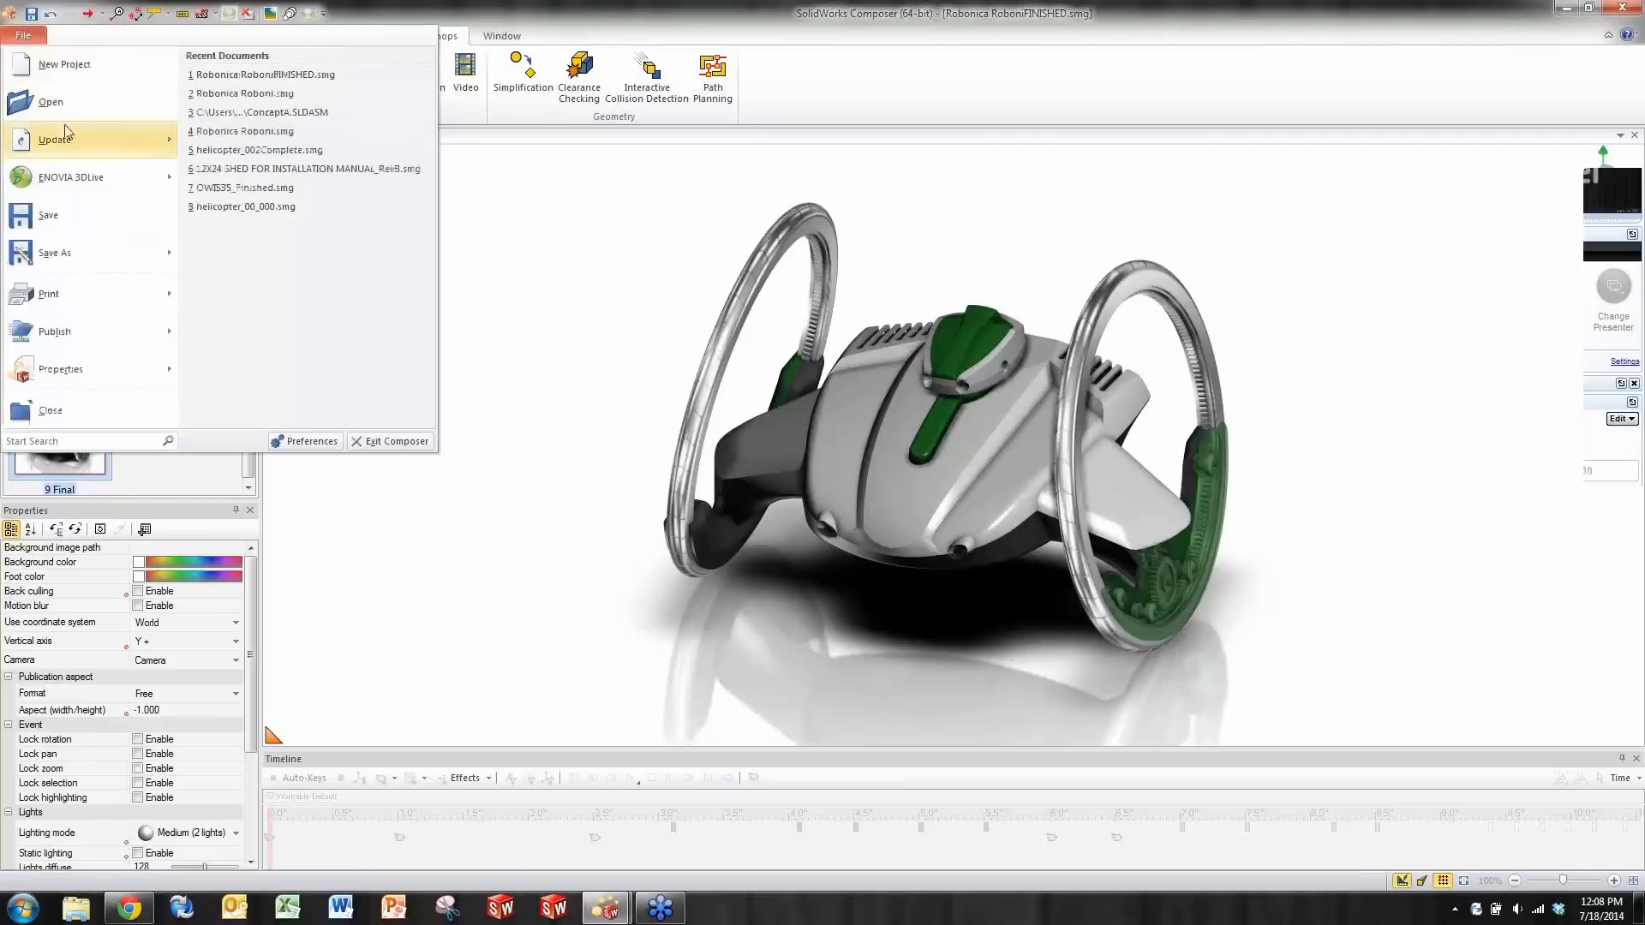
mouse_move(67, 134)
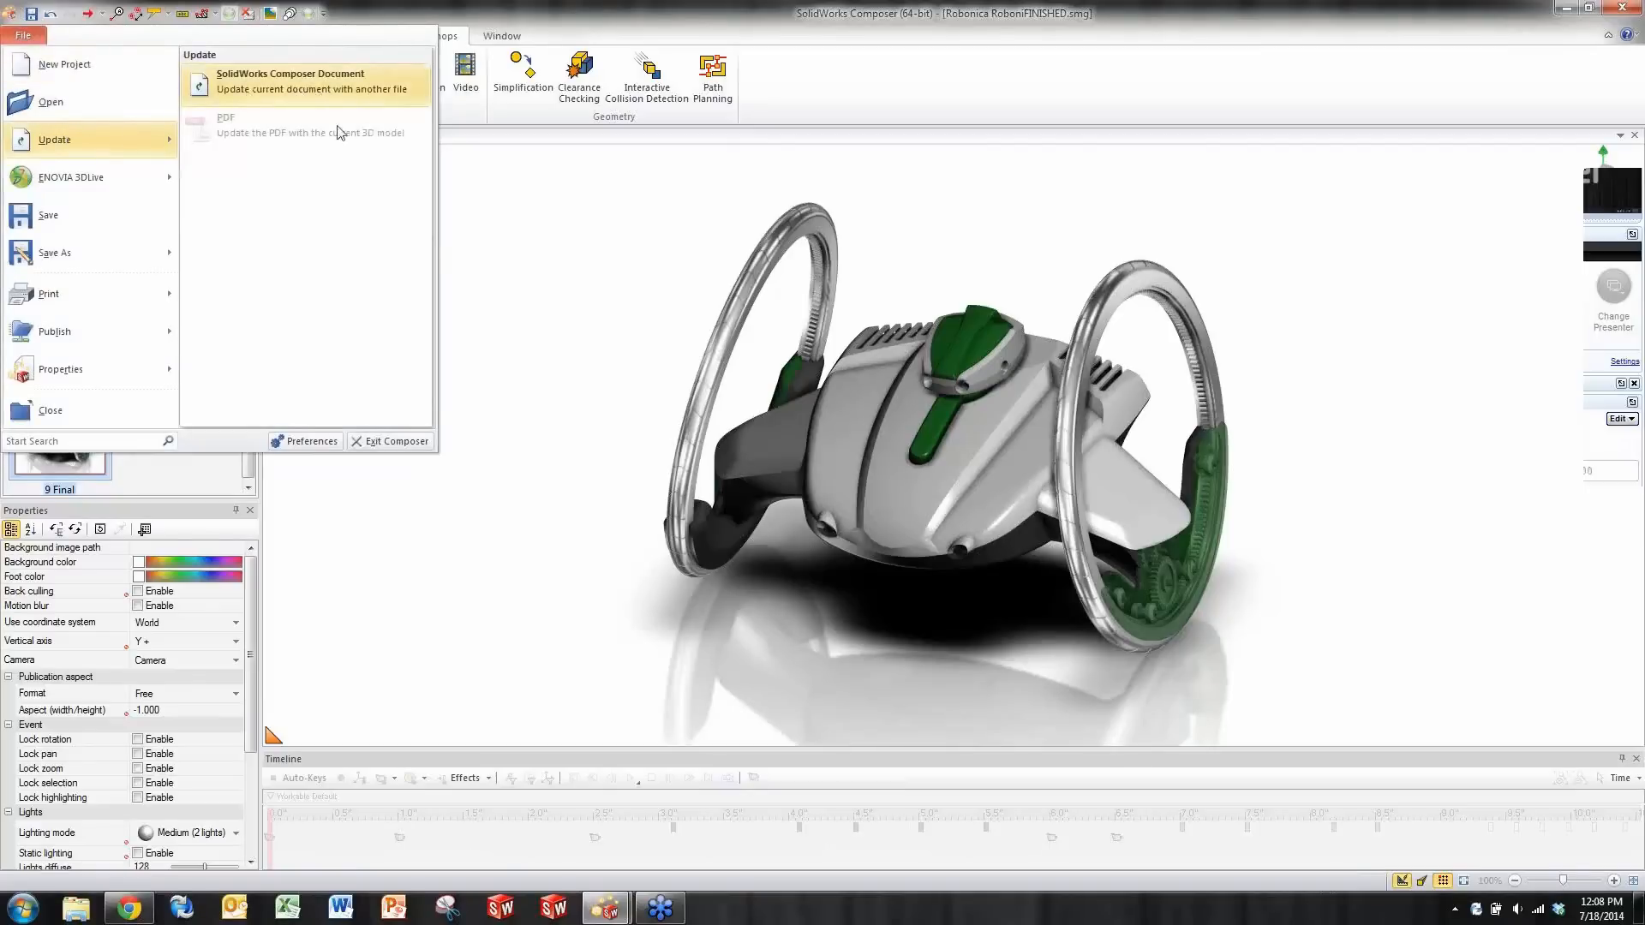
click(503, 294)
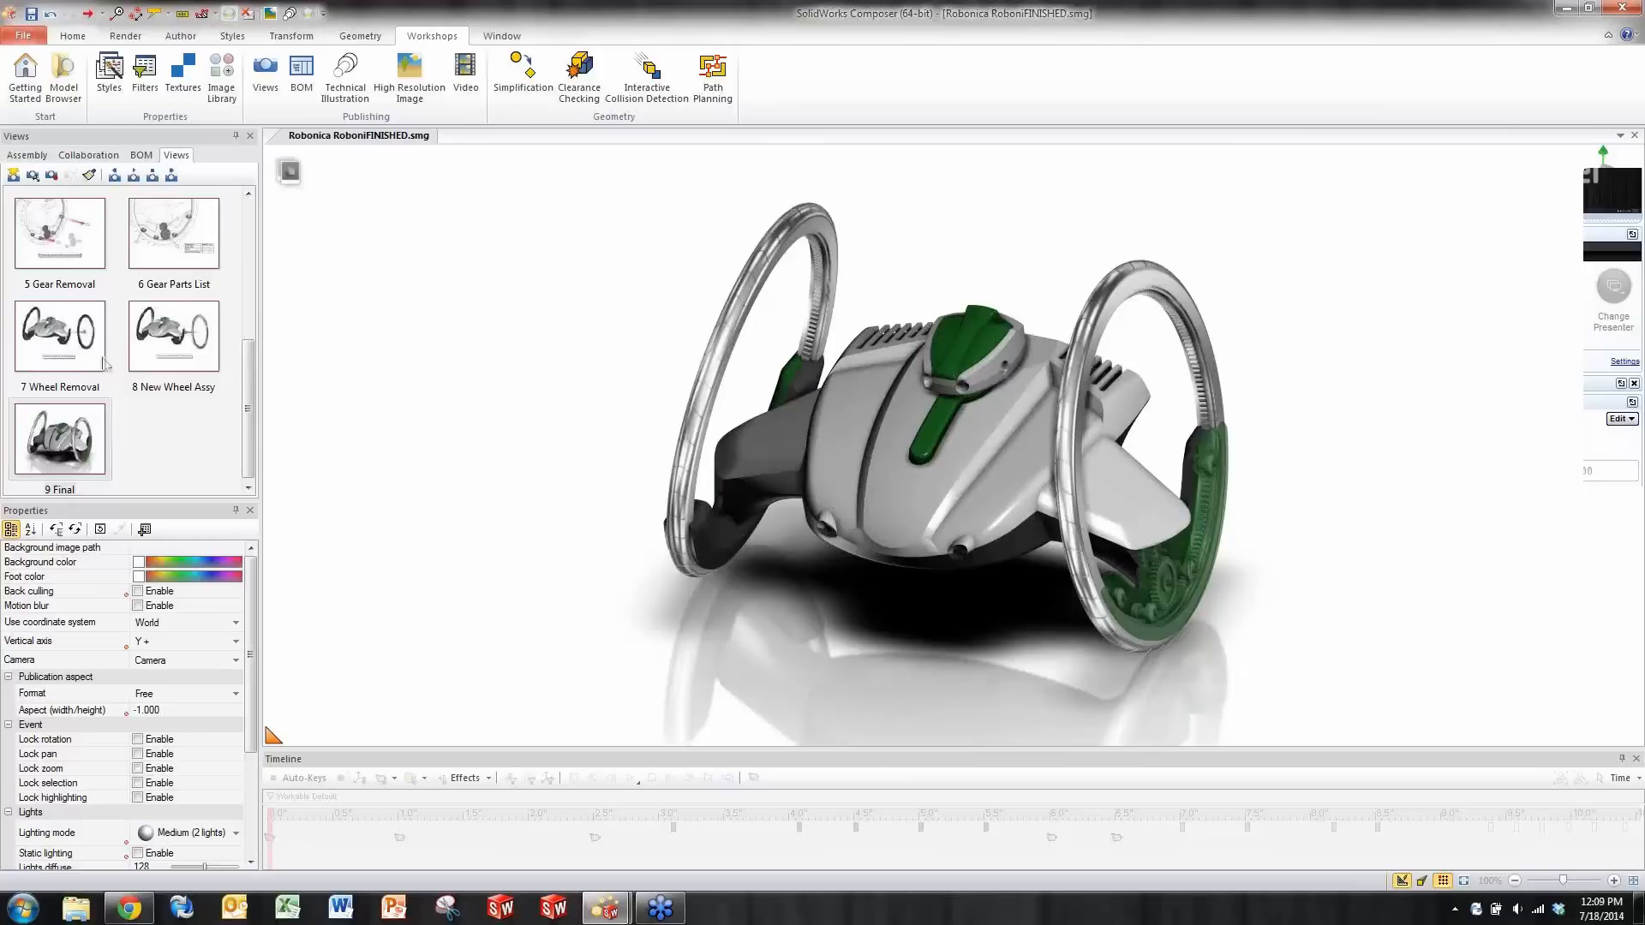
- Play the finished animation through to its end and close Robonica RoboniFINISHED.smg without saving
click(440, 858)
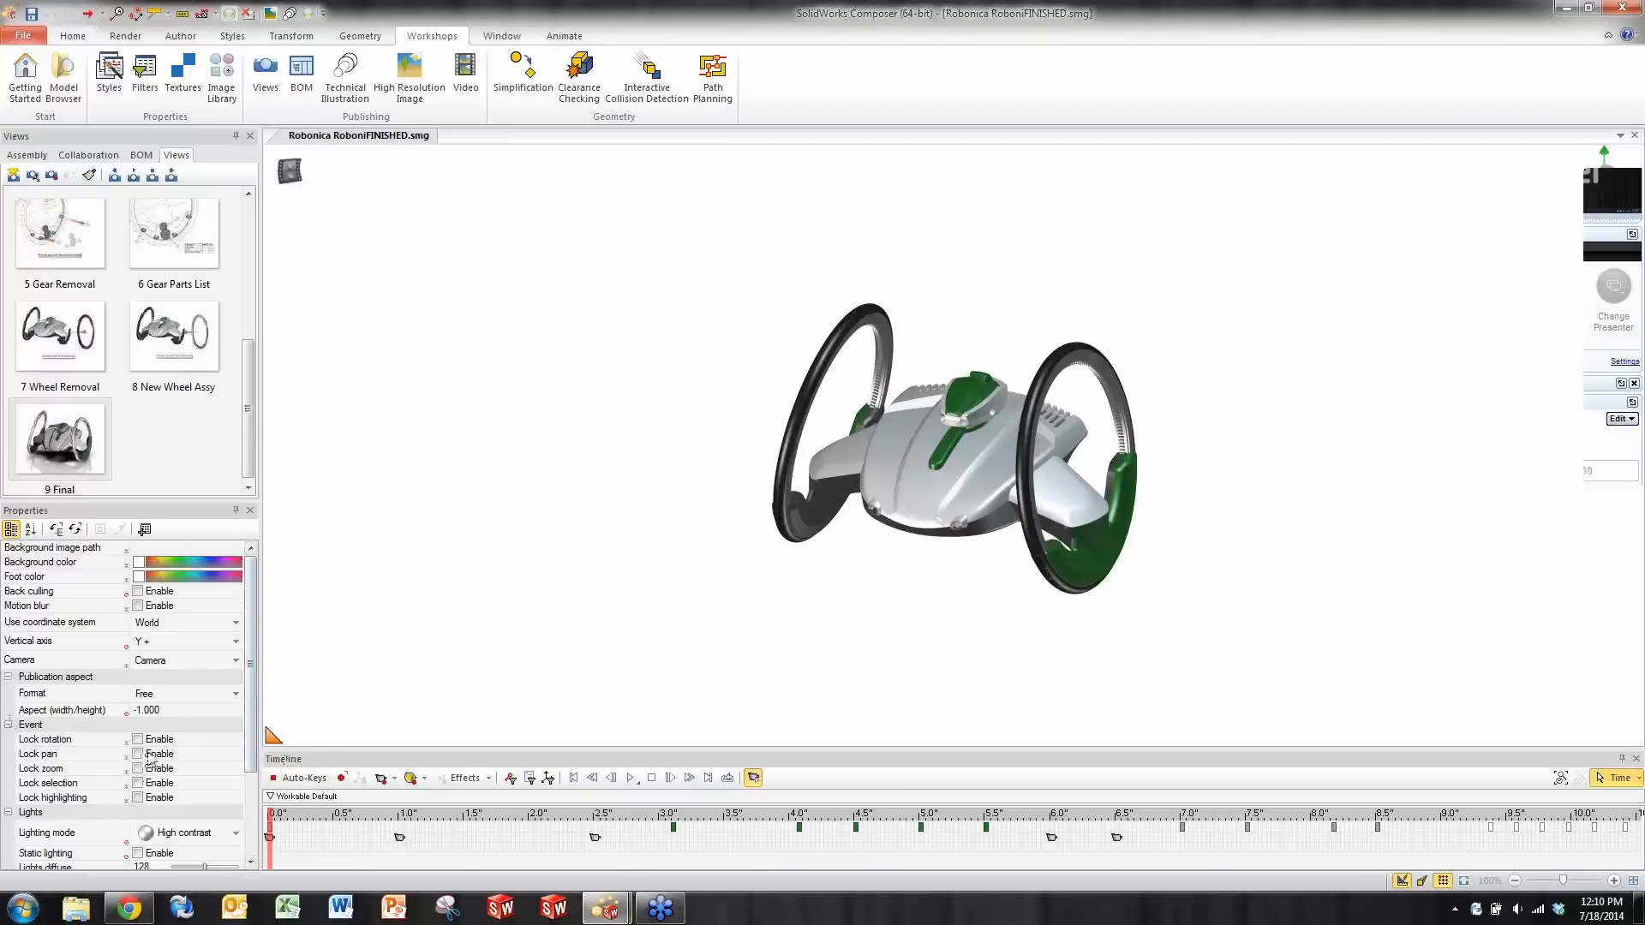
click(629, 777)
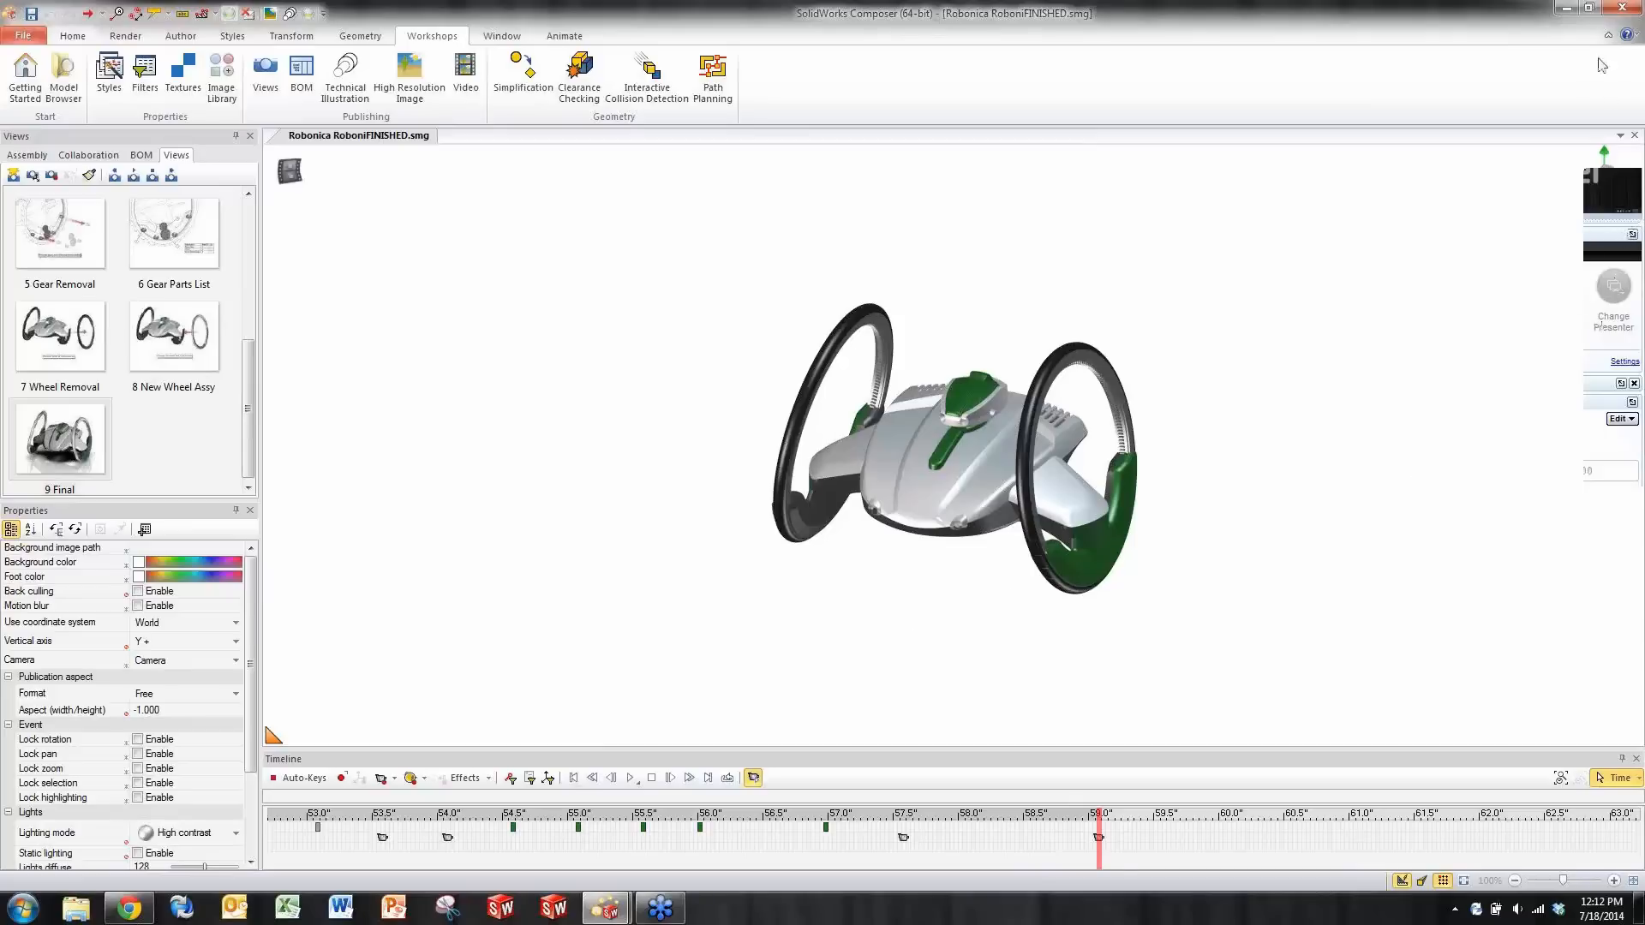
click(1624, 11)
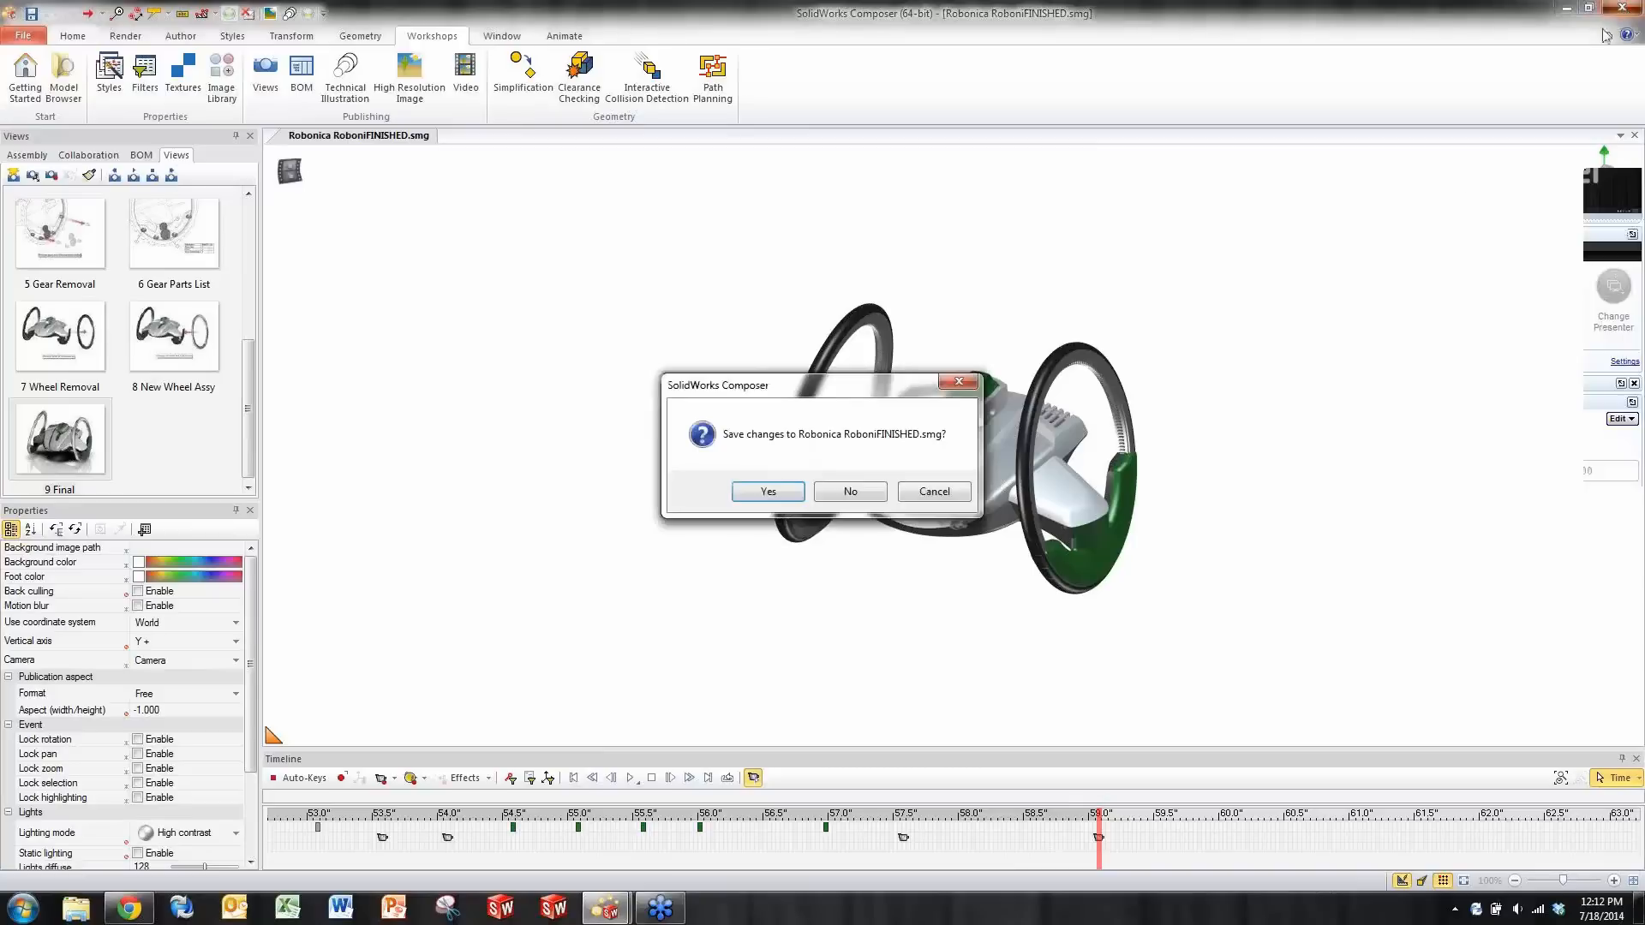
click(839, 494)
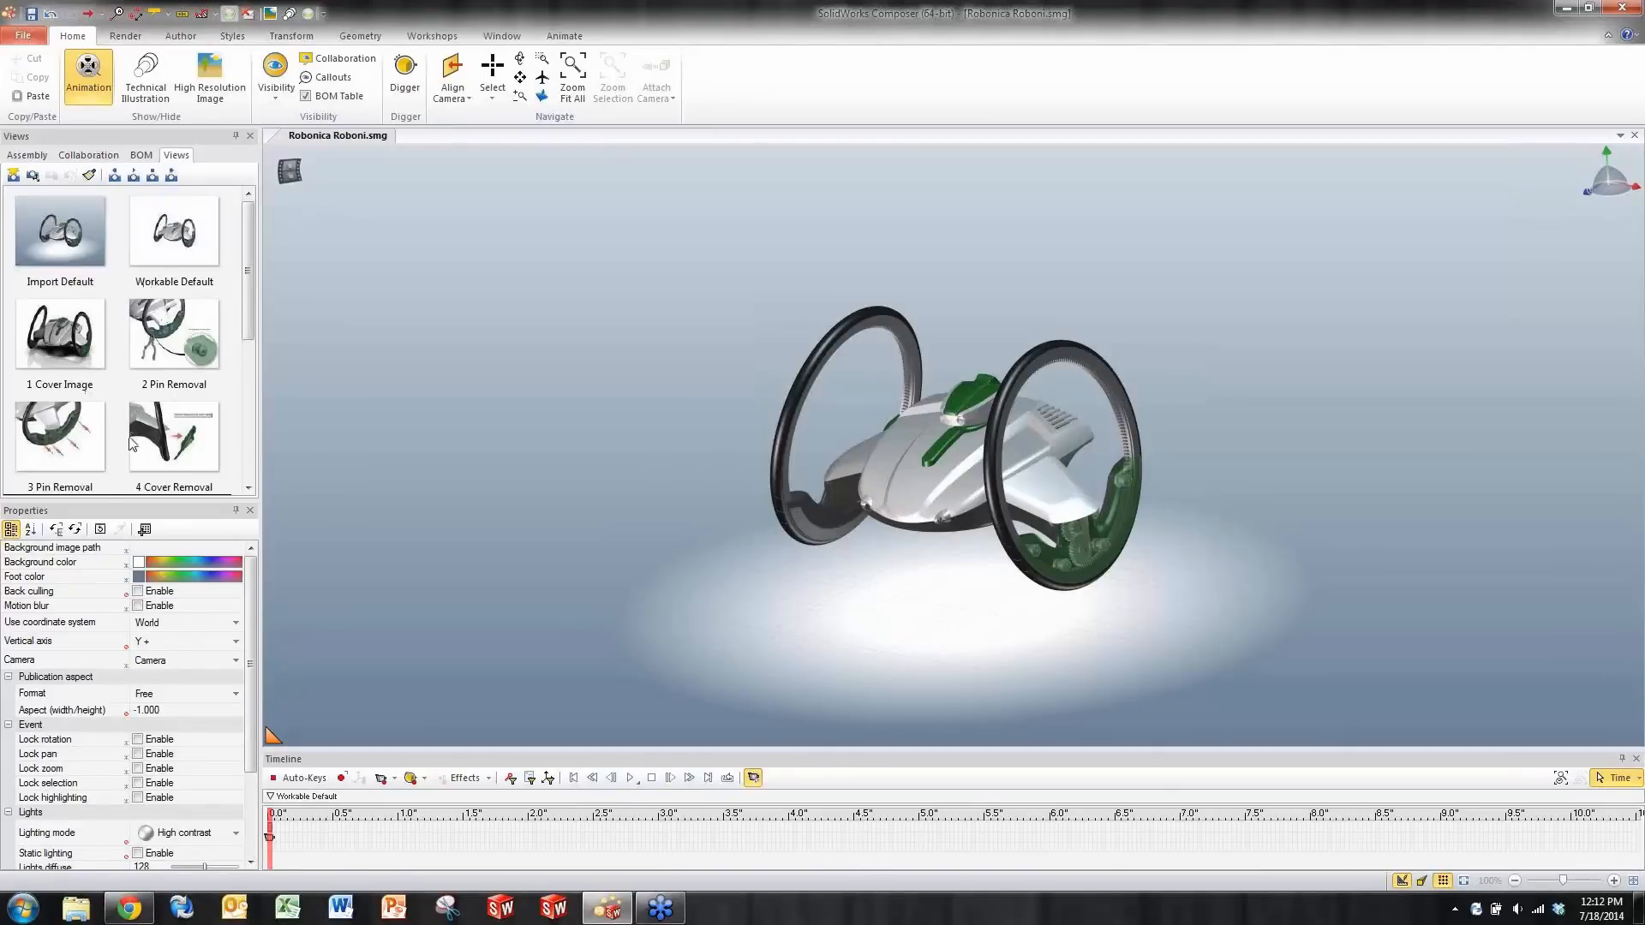
- Scrub the time bar back and forth over the first few seconds of the Robonica Roboni.smg timeline
mouse_move(249, 325)
mouse_down()
mouse_move(250, 478)
mouse_move(249, 317)
mouse_up()
drag(269, 854, 498, 852)
drag(485, 852, 582, 853)
drag(581, 853, 393, 851)
- Place the Workable Default view at 0 s on the animation timeline
click(175, 234)
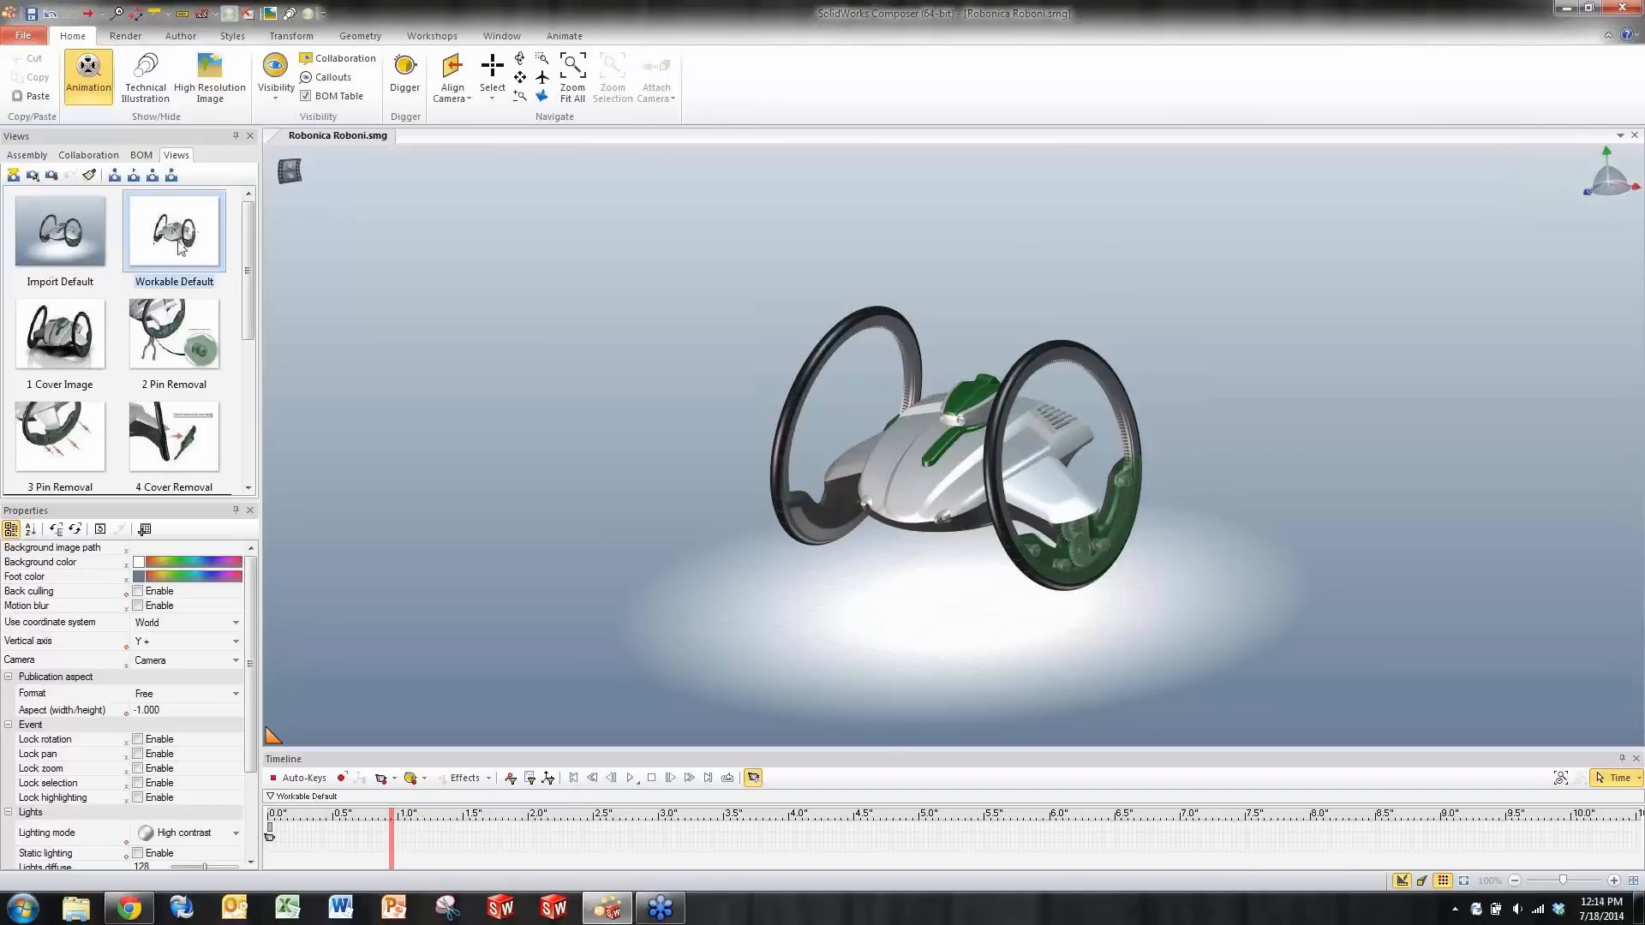
drag(180, 248, 271, 859)
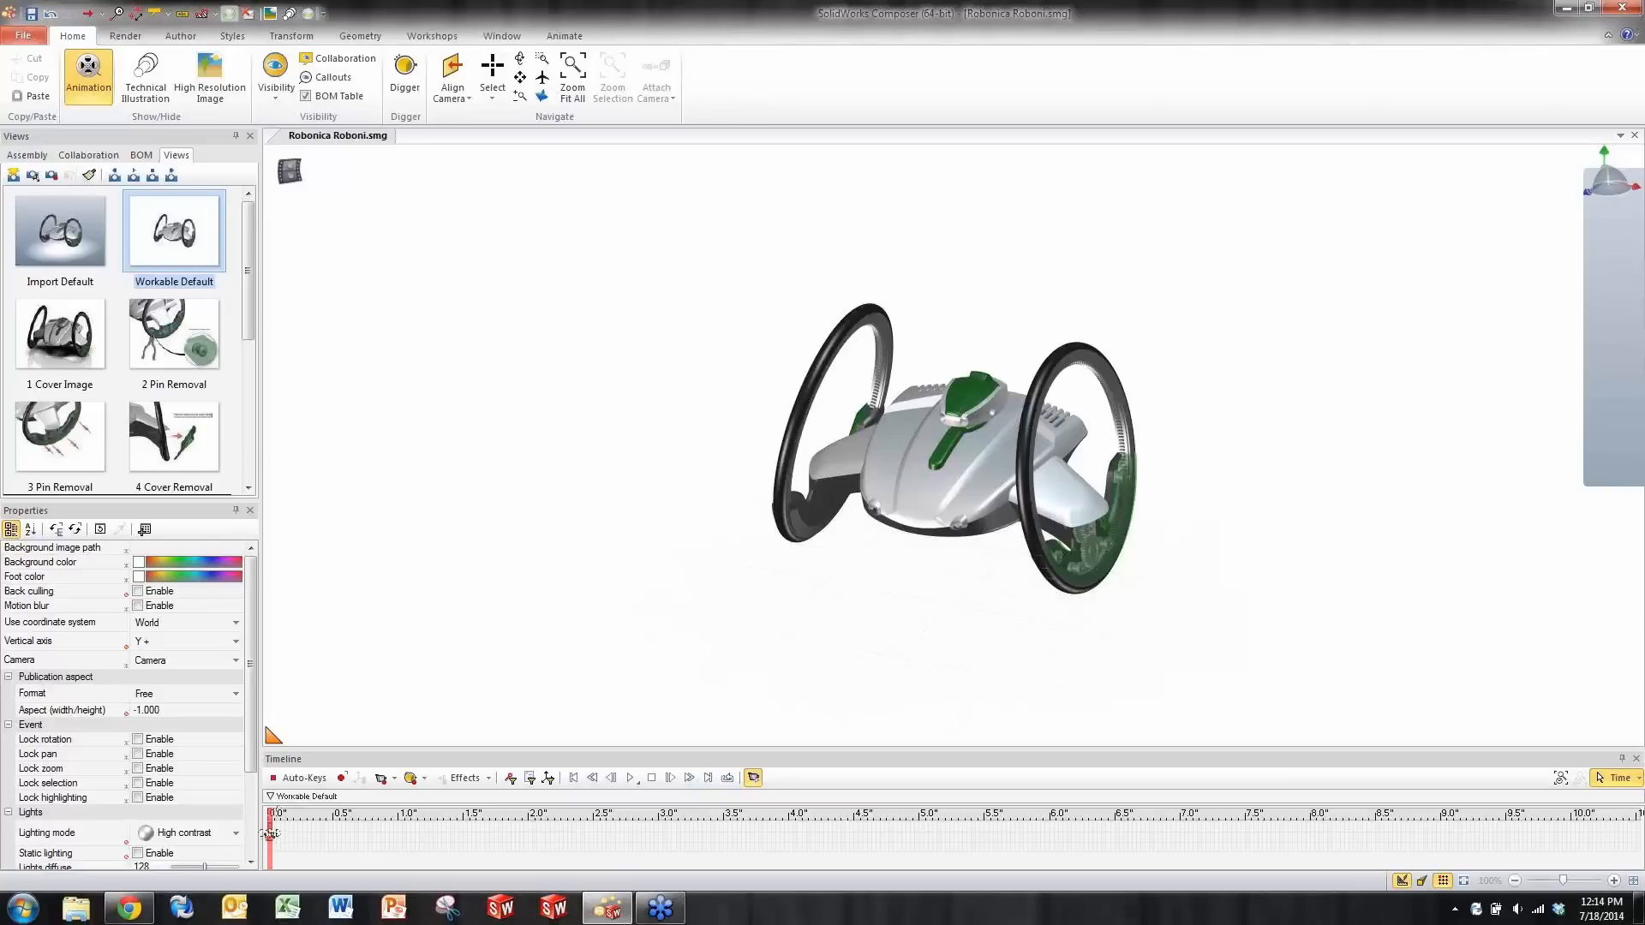
- Move the time bar to 1 s and turn off camera play mode for free viewing of the model
drag(270, 845, 402, 855)
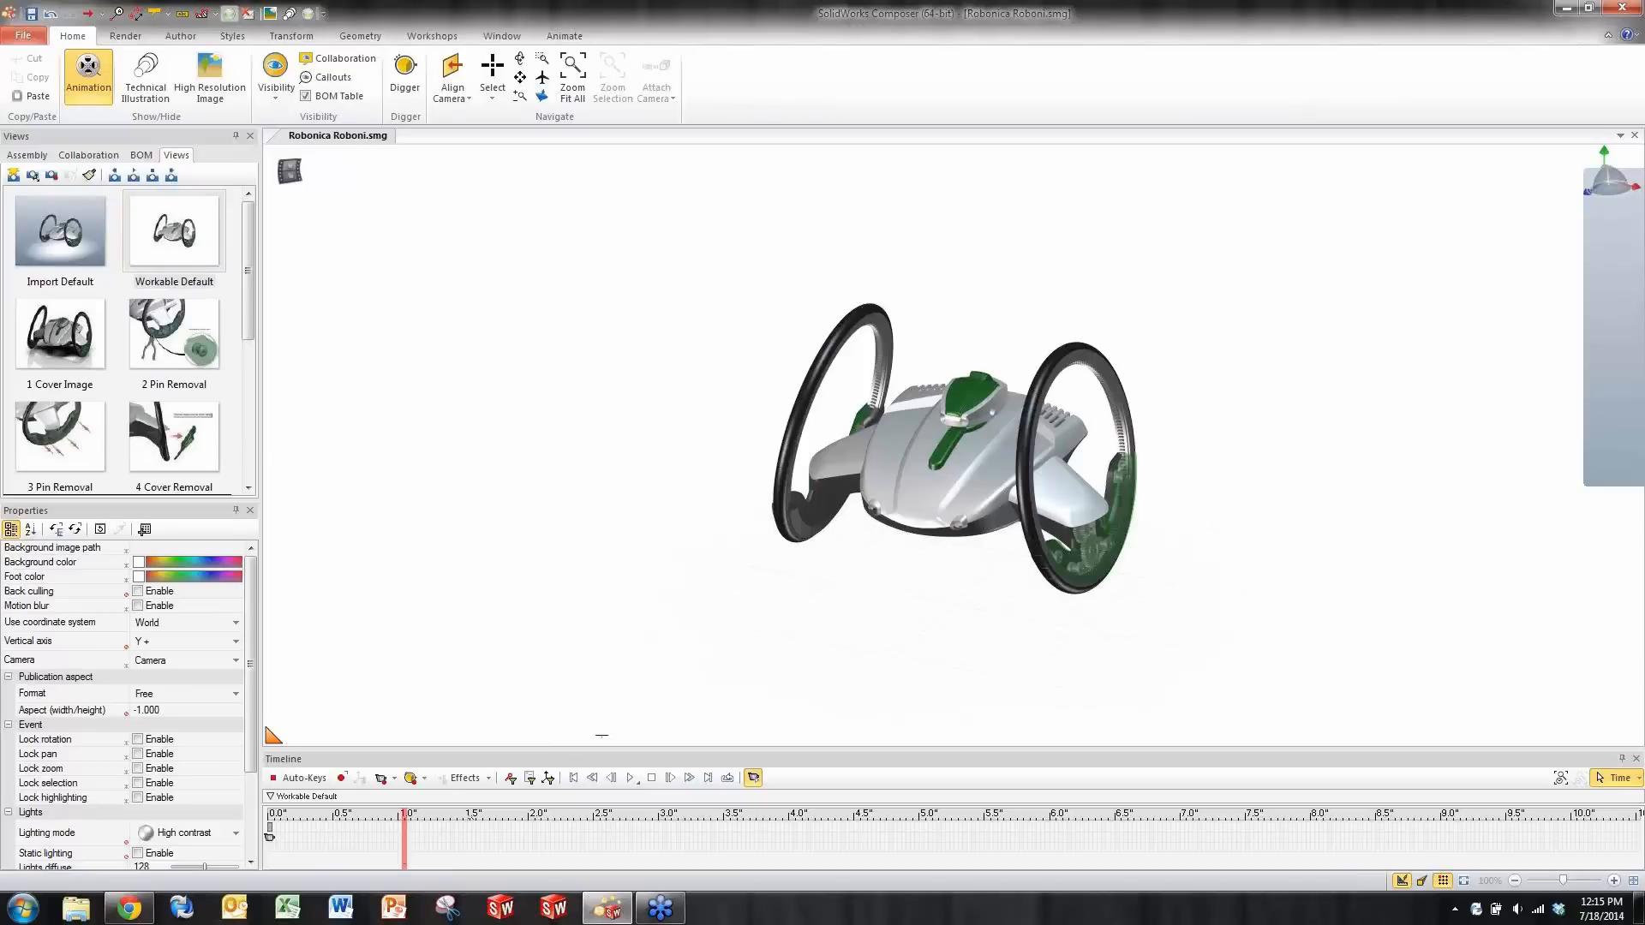
drag(935, 594, 922, 594)
middle_drag(840, 599, 702, 555)
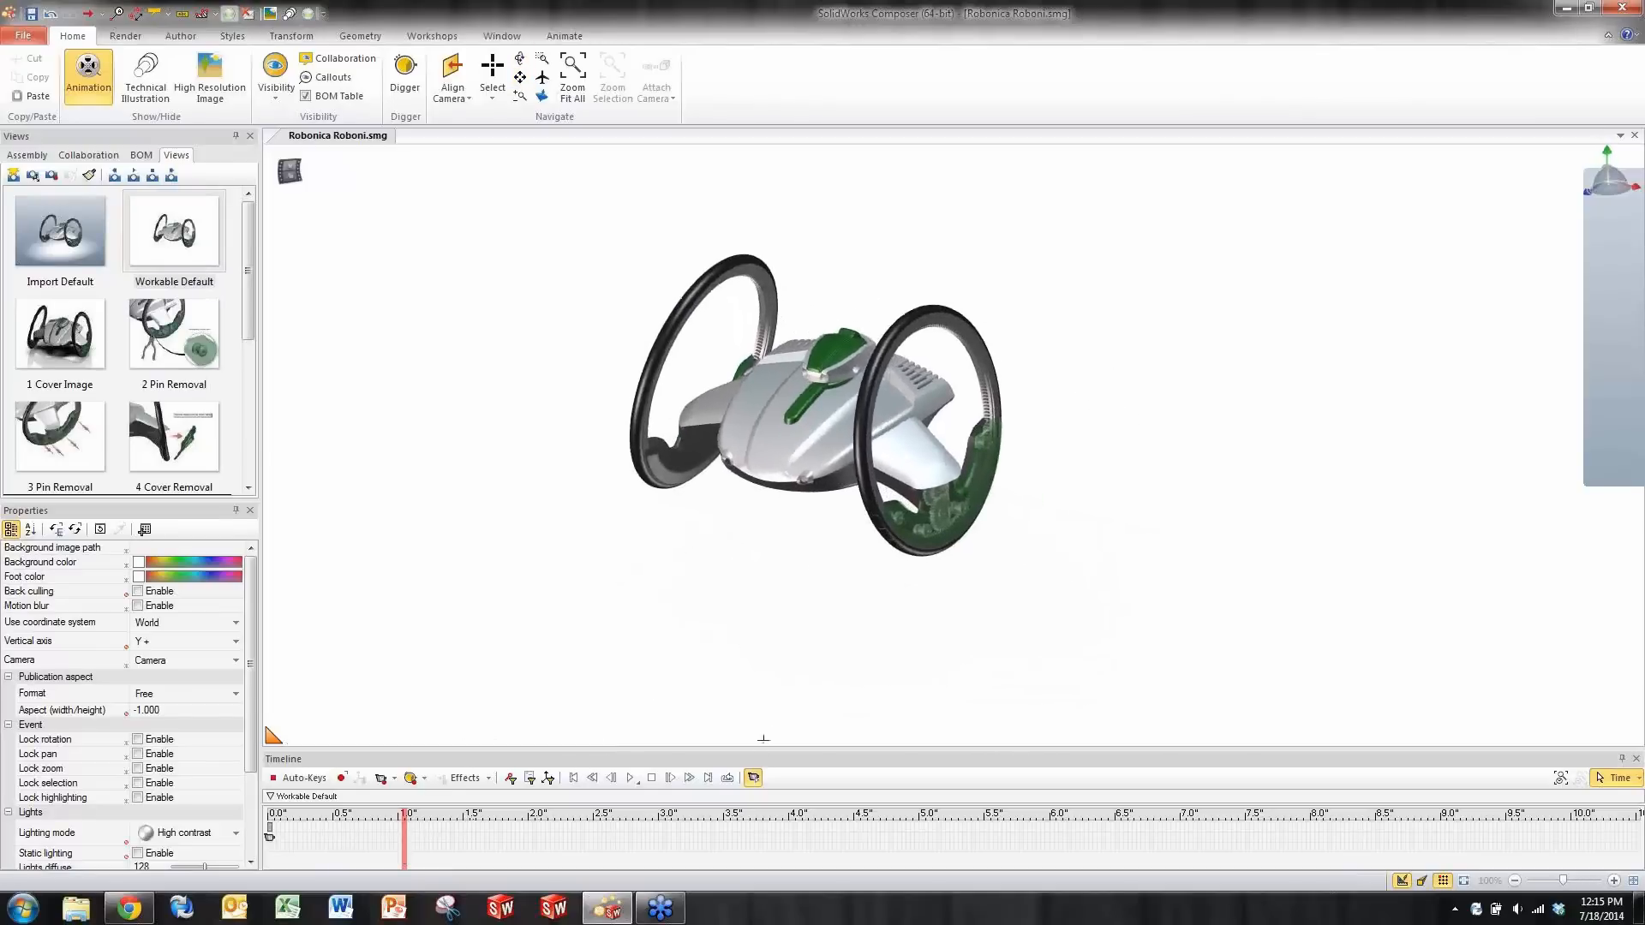
click(753, 778)
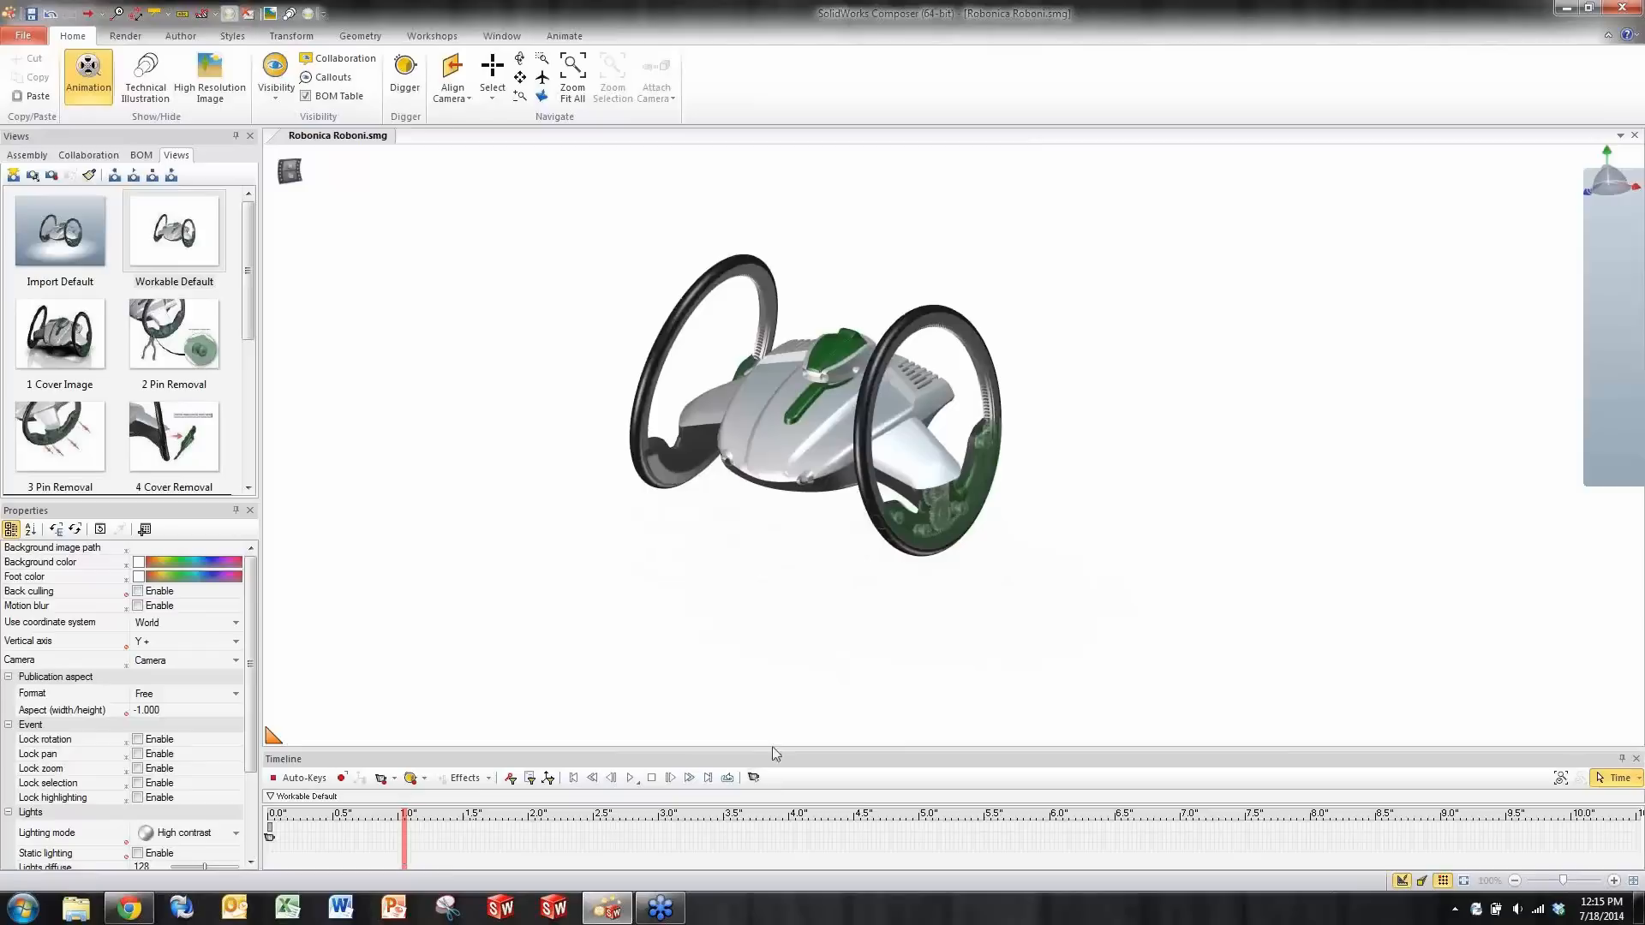
- Set a location key for the Basic Wheel beside the transparent green cover at 1 s
click(906, 322)
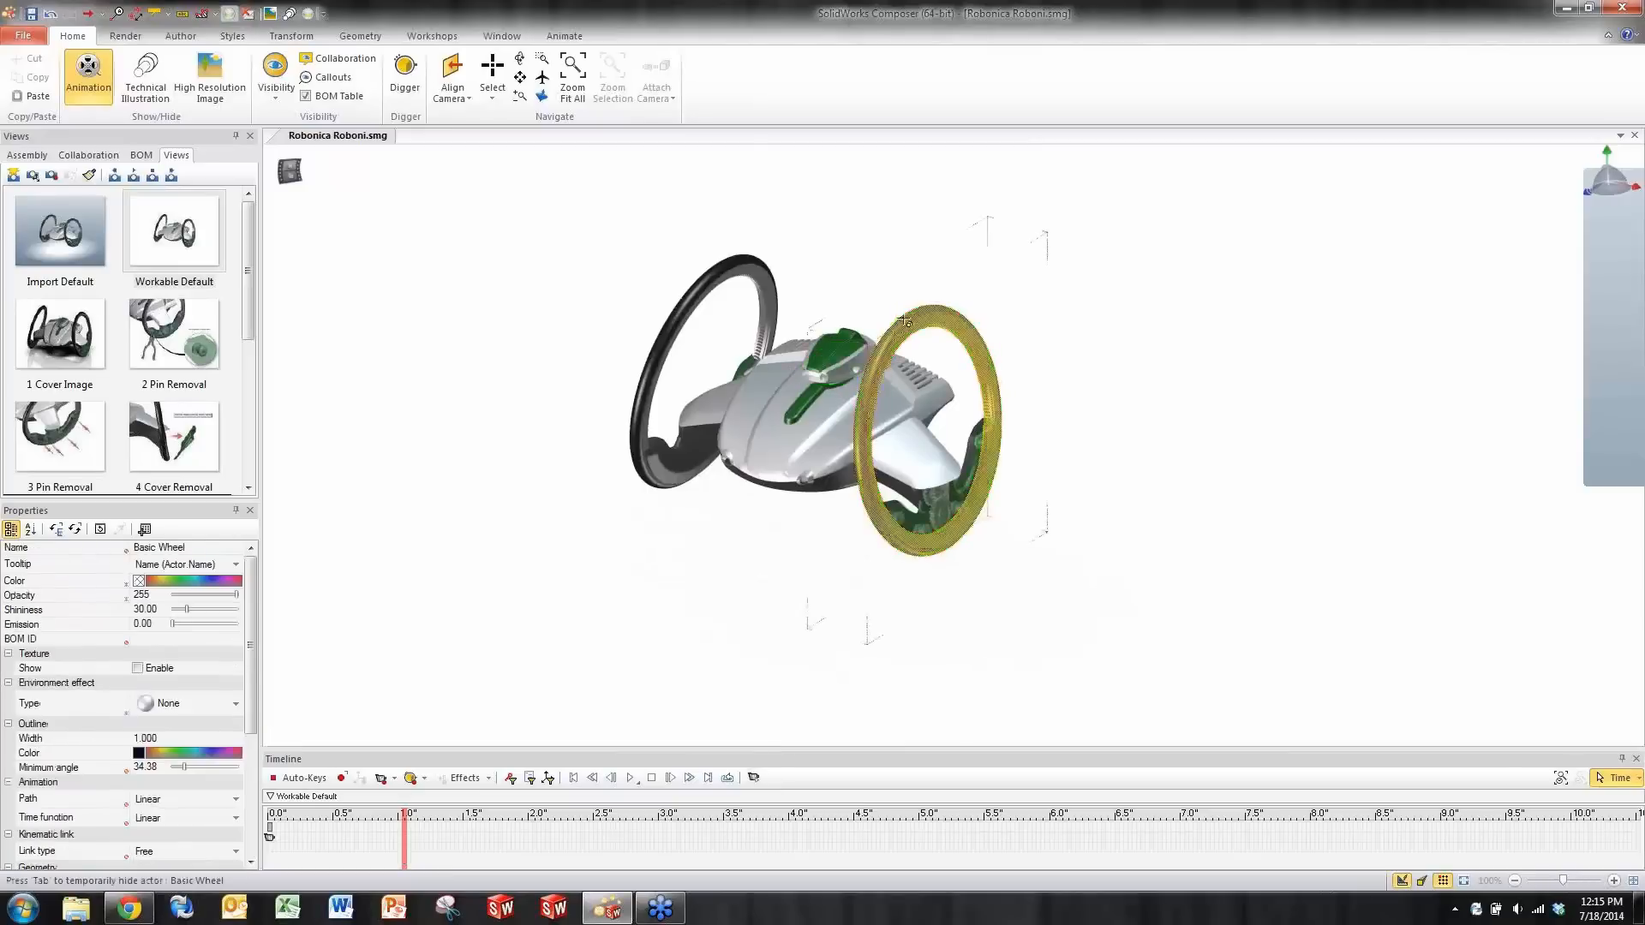
right_click(1165, 386)
click(1195, 342)
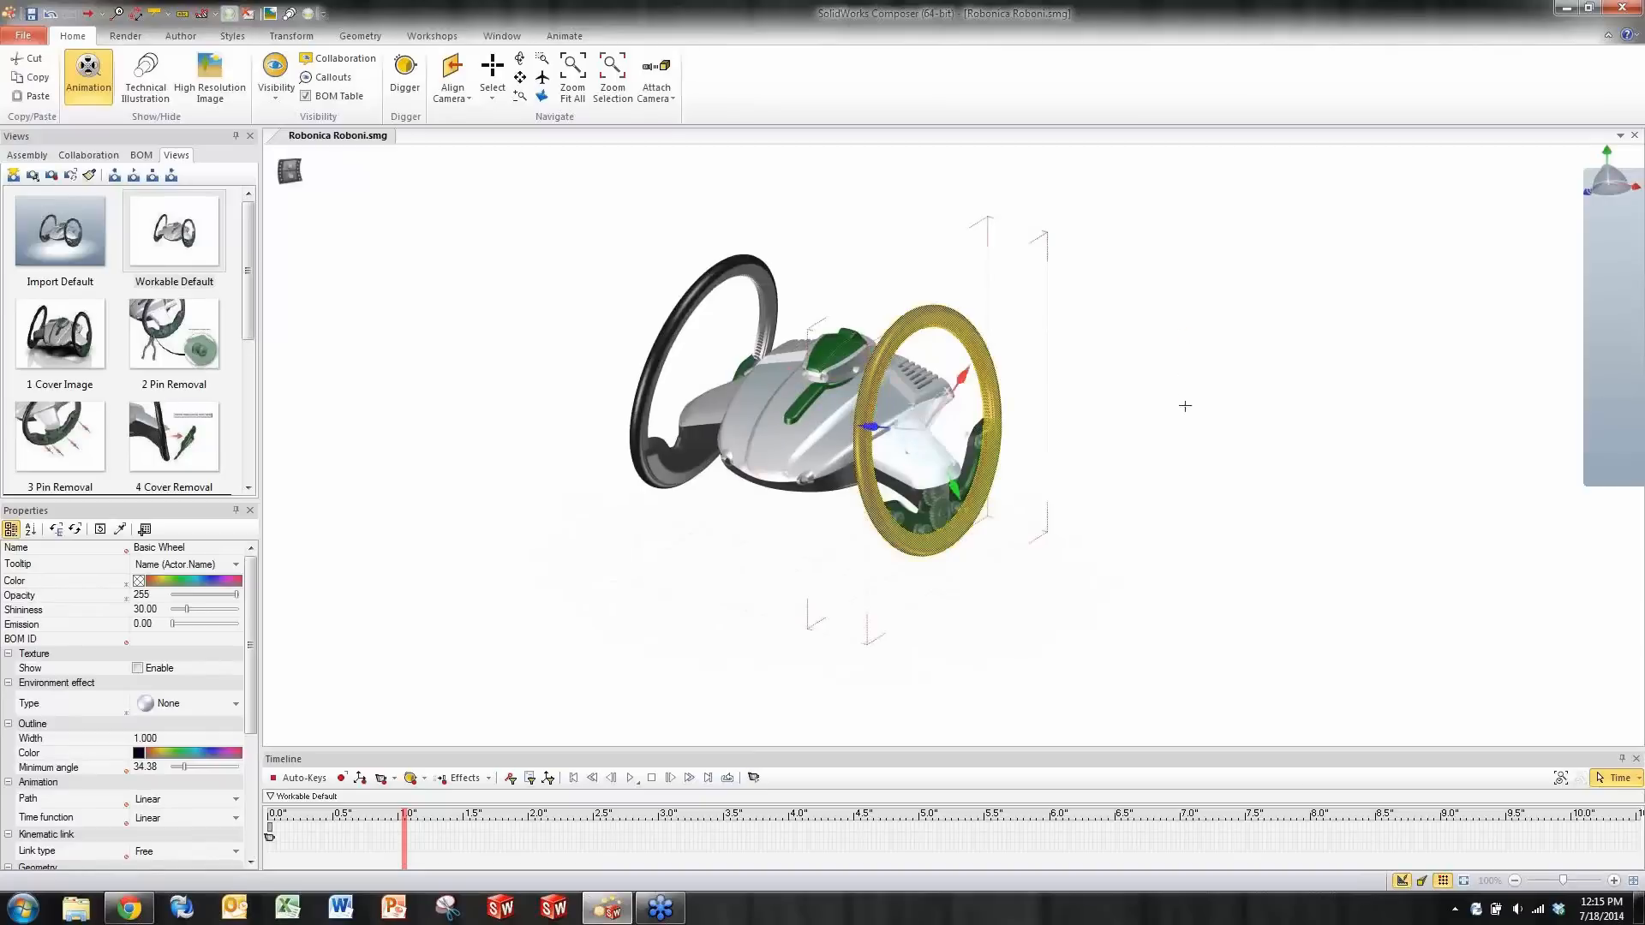
right_drag(1095, 599, 1119, 603)
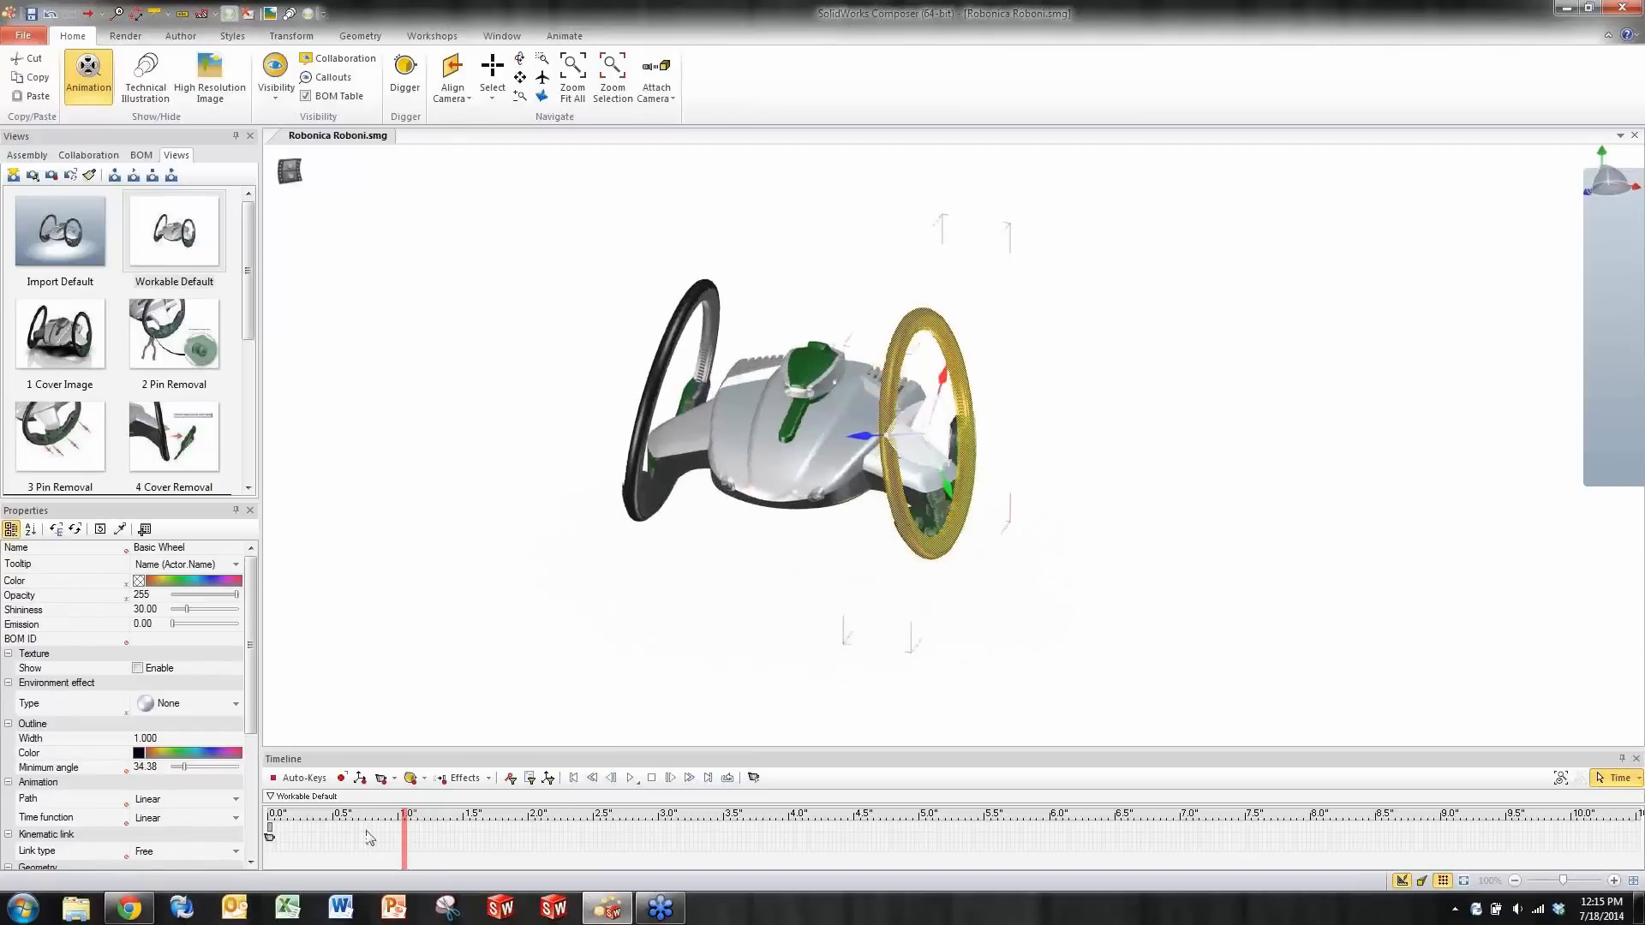
click(361, 781)
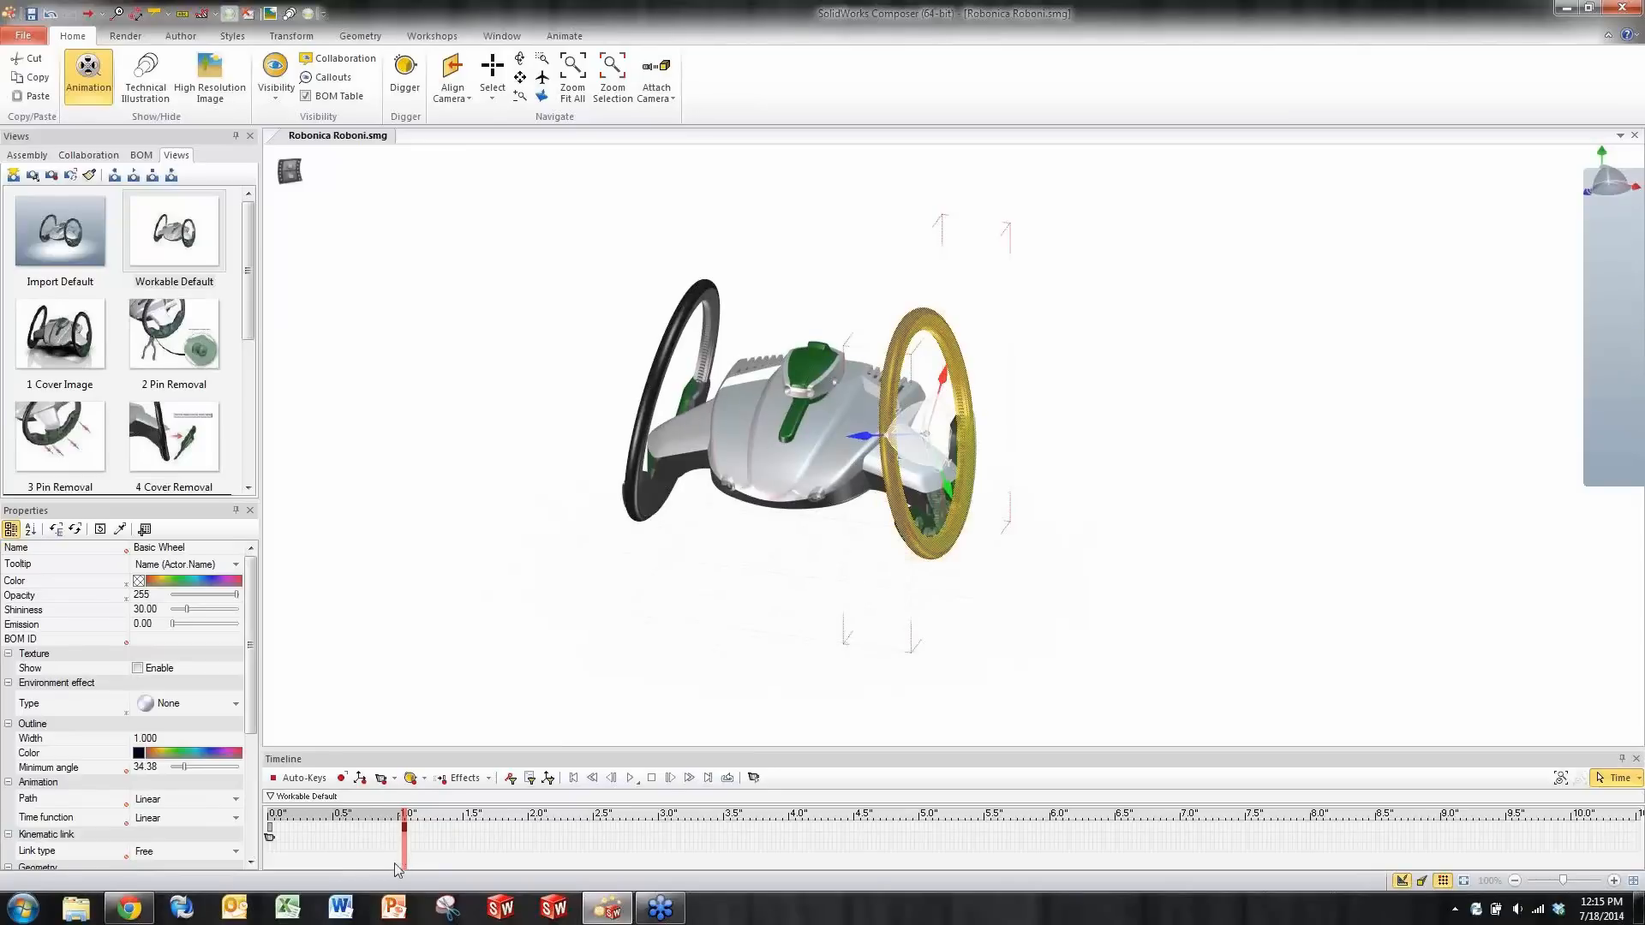
- At 2 s, translate the Basic Wheel straight outward from the body along its axis and set a location key for it
drag(404, 855, 426, 856)
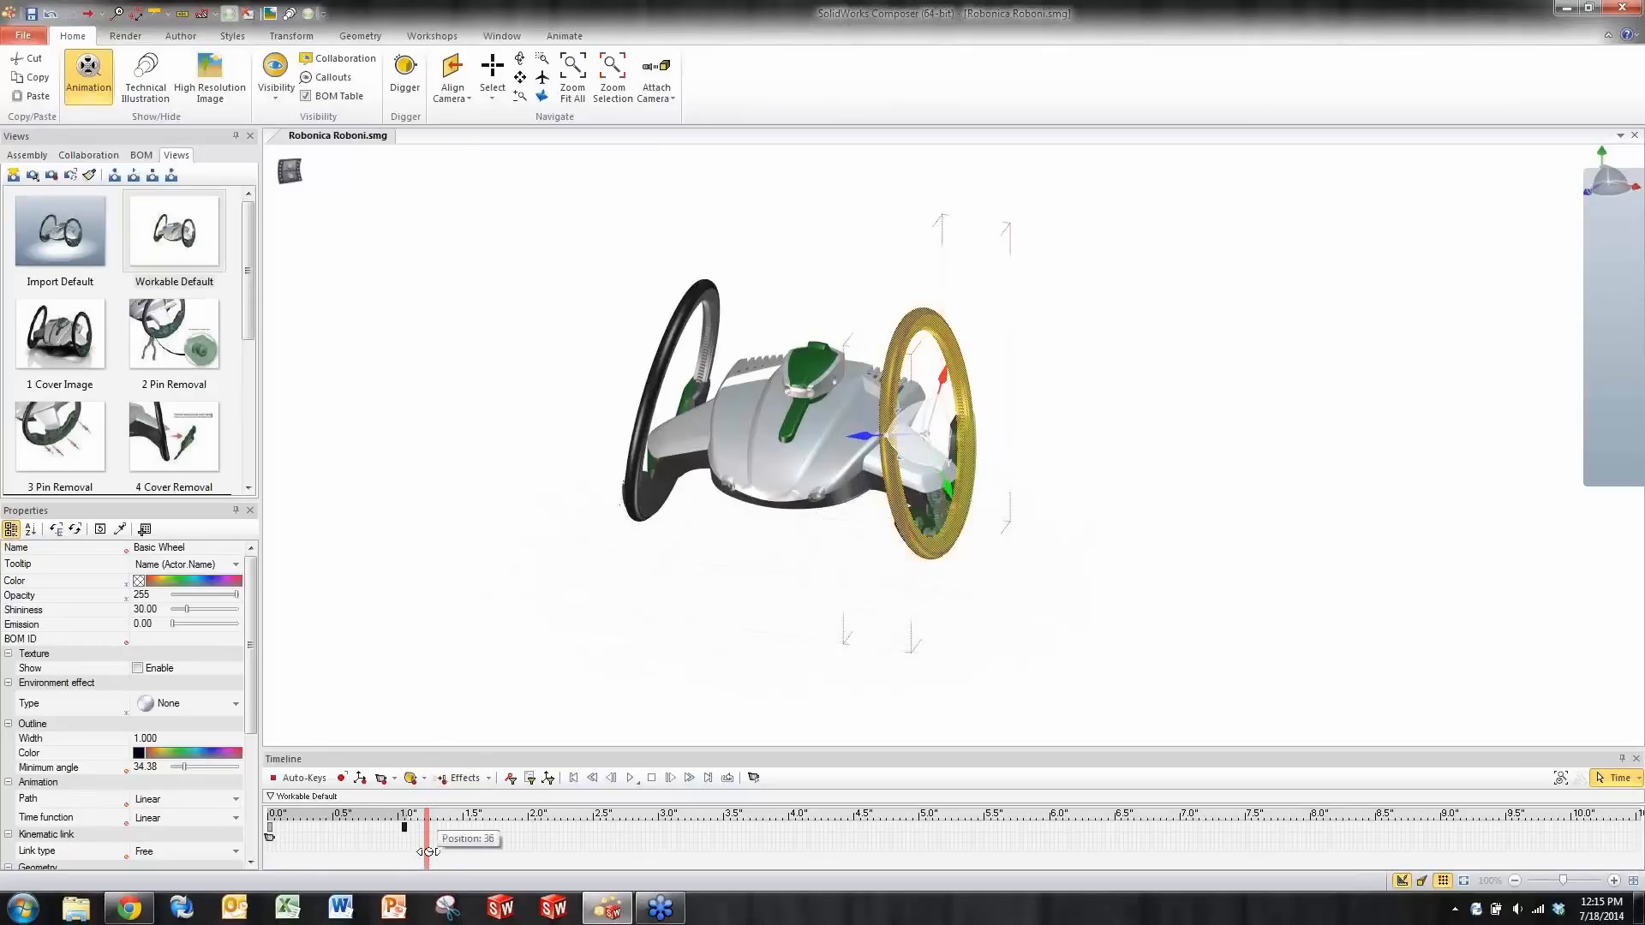
drag(426, 852, 528, 854)
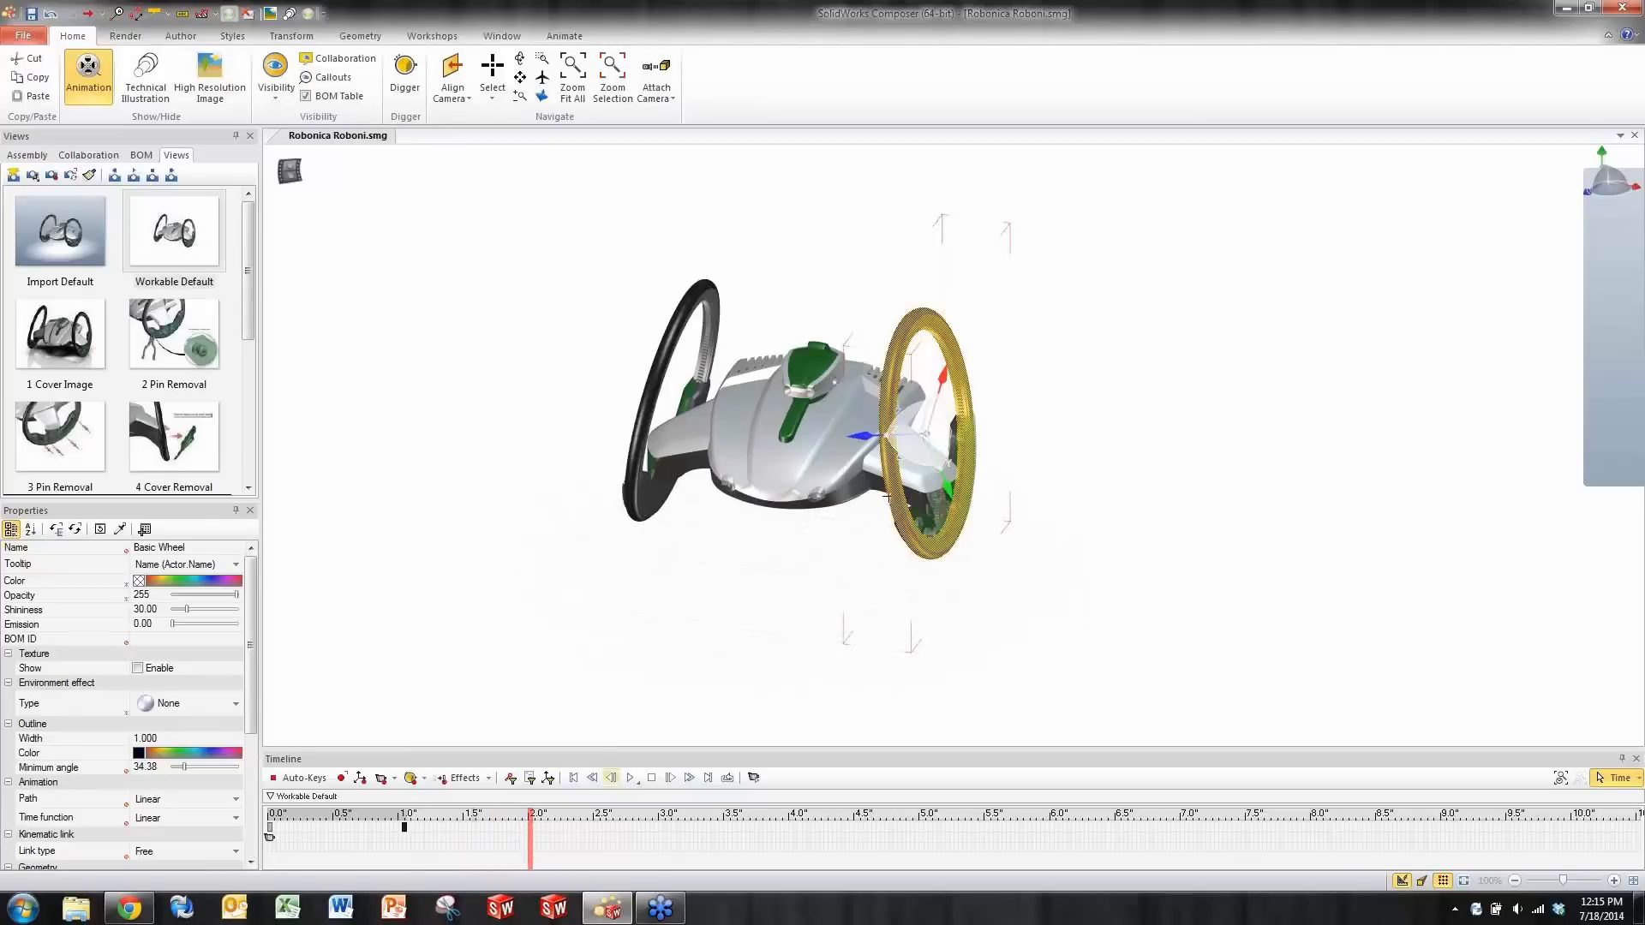
drag(914, 446, 1192, 440)
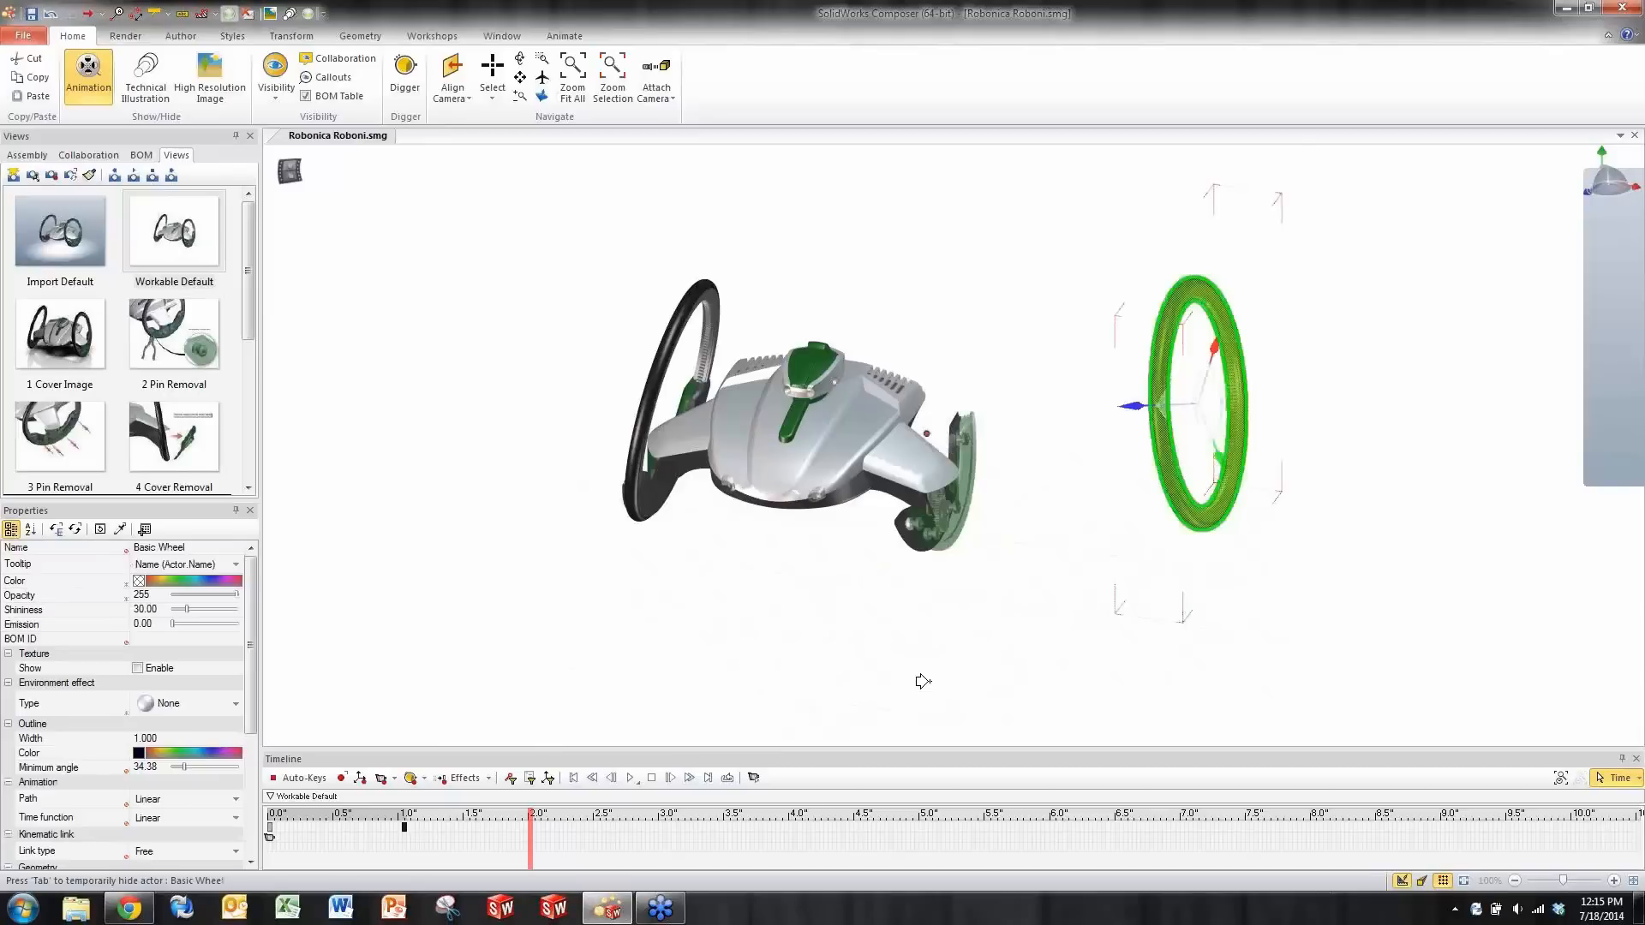
click(360, 779)
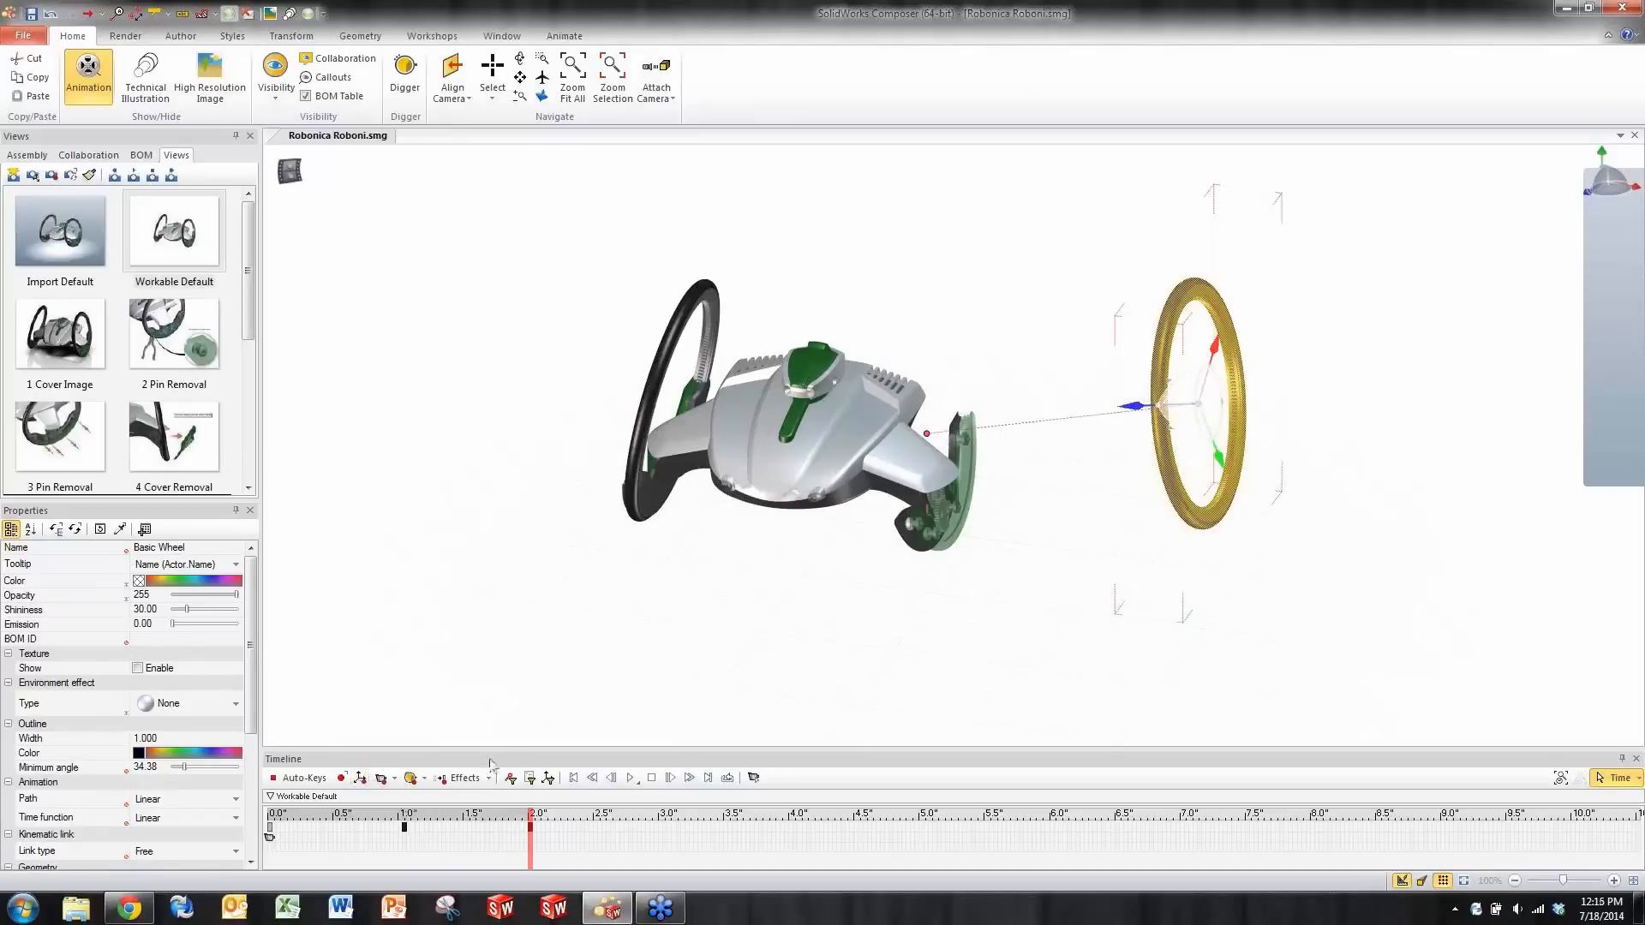
scroll(1071, 454, up, 2)
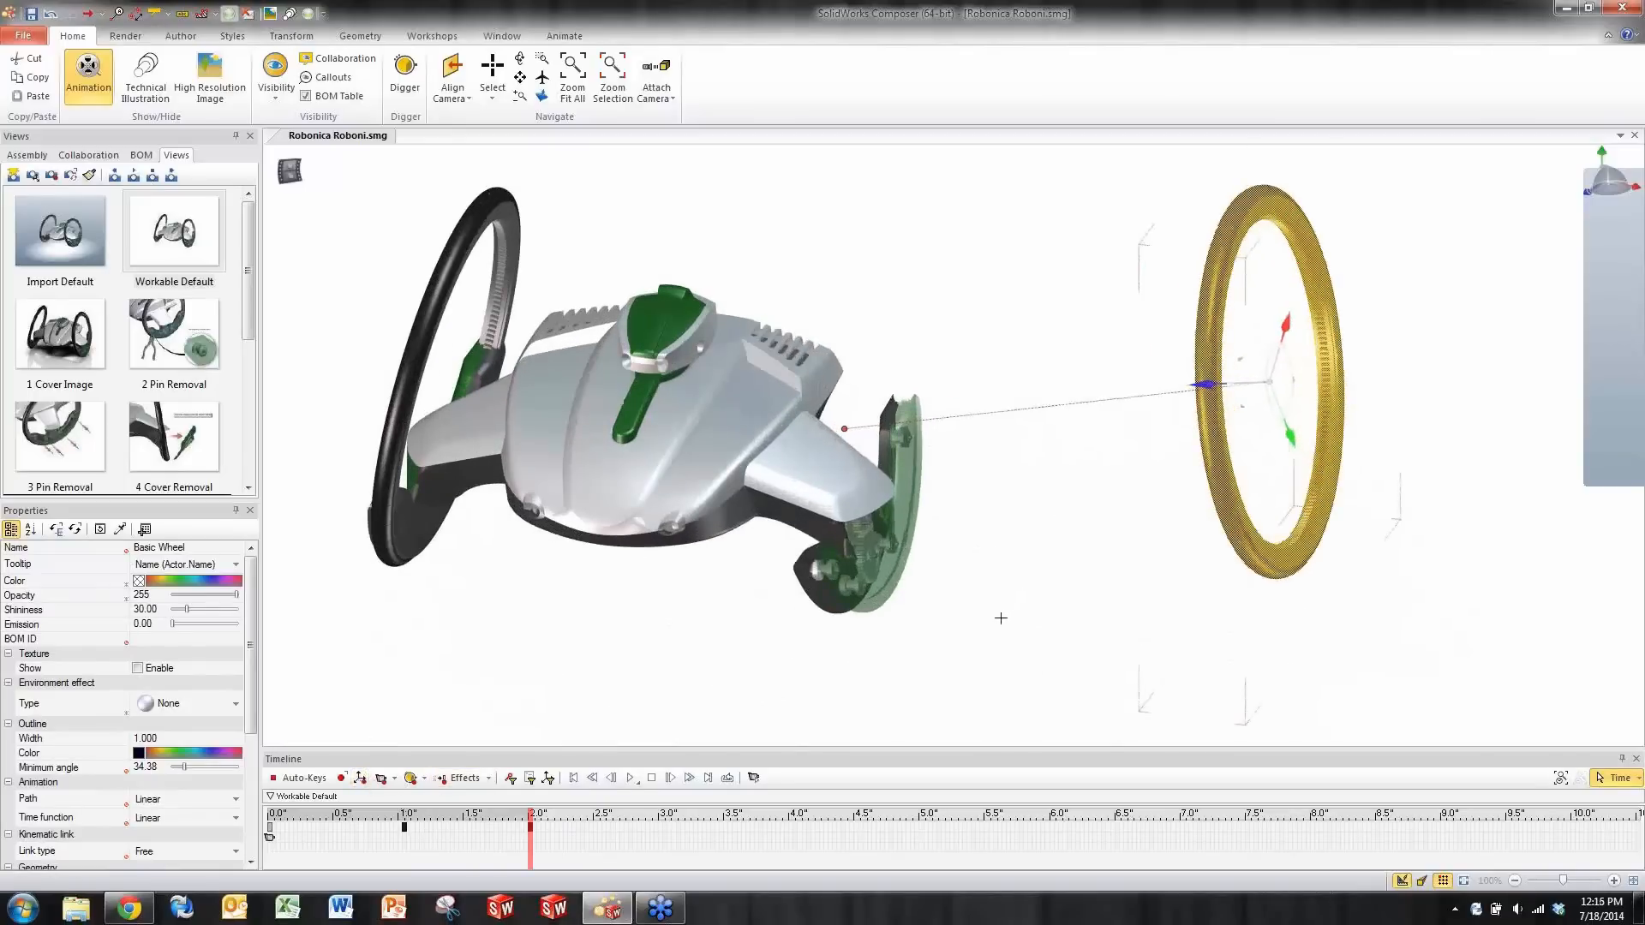
middle_drag(1030, 605, 996, 628)
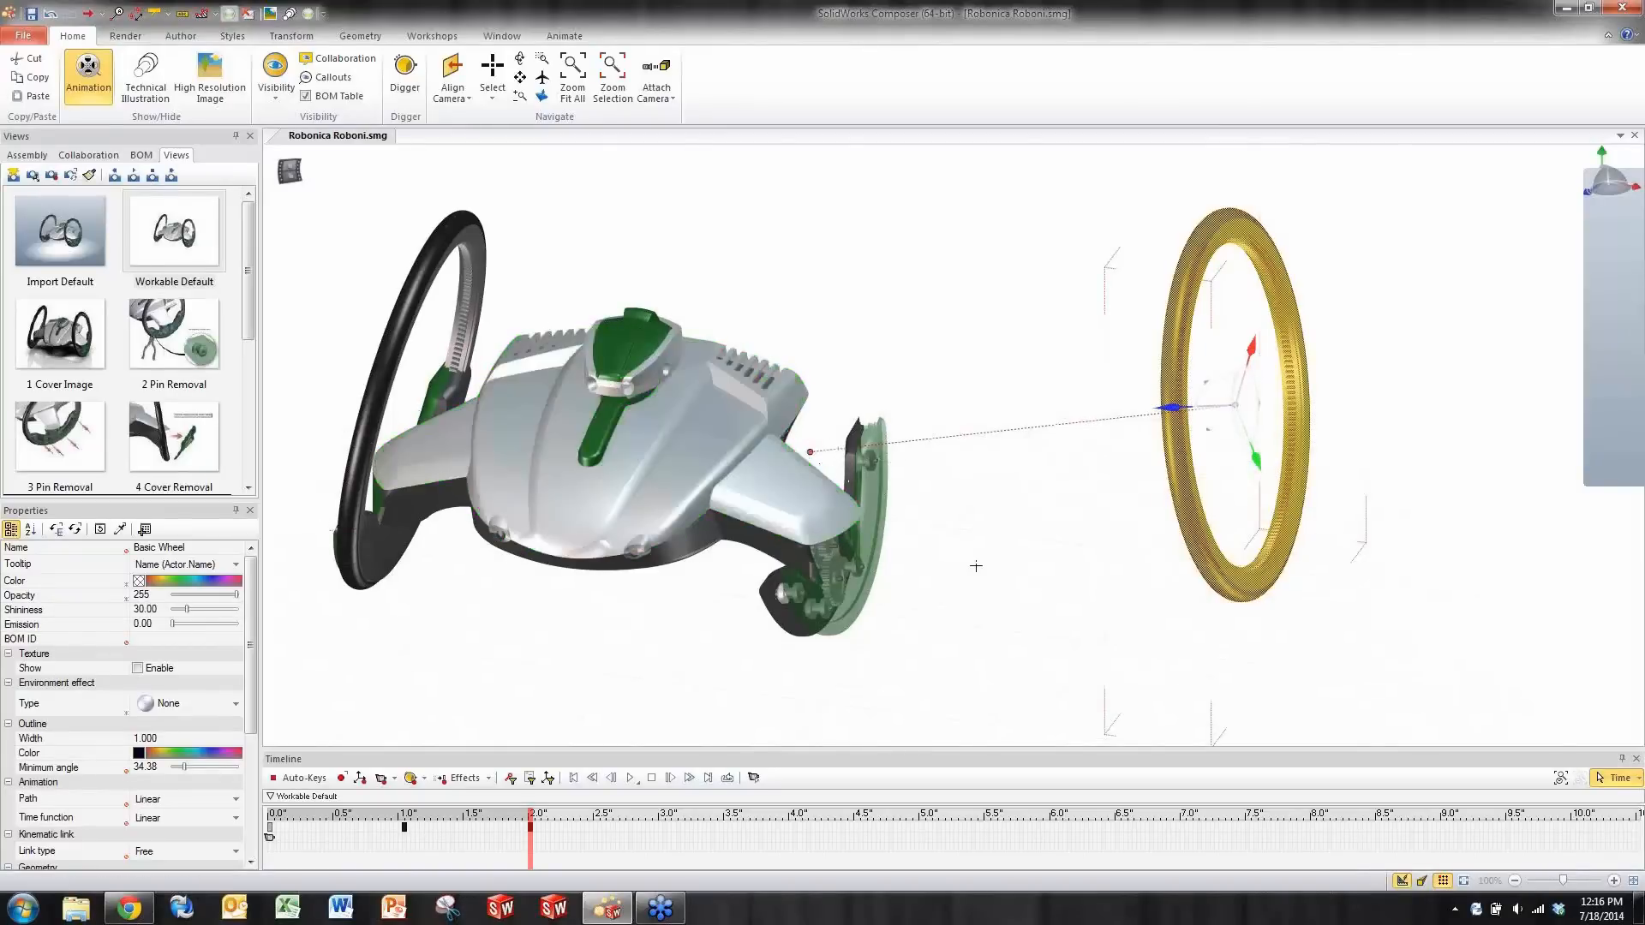
- Scrub and play the animation through the 1 s and 2 s keys to review the Basic Wheel's outward movement
click(404, 855)
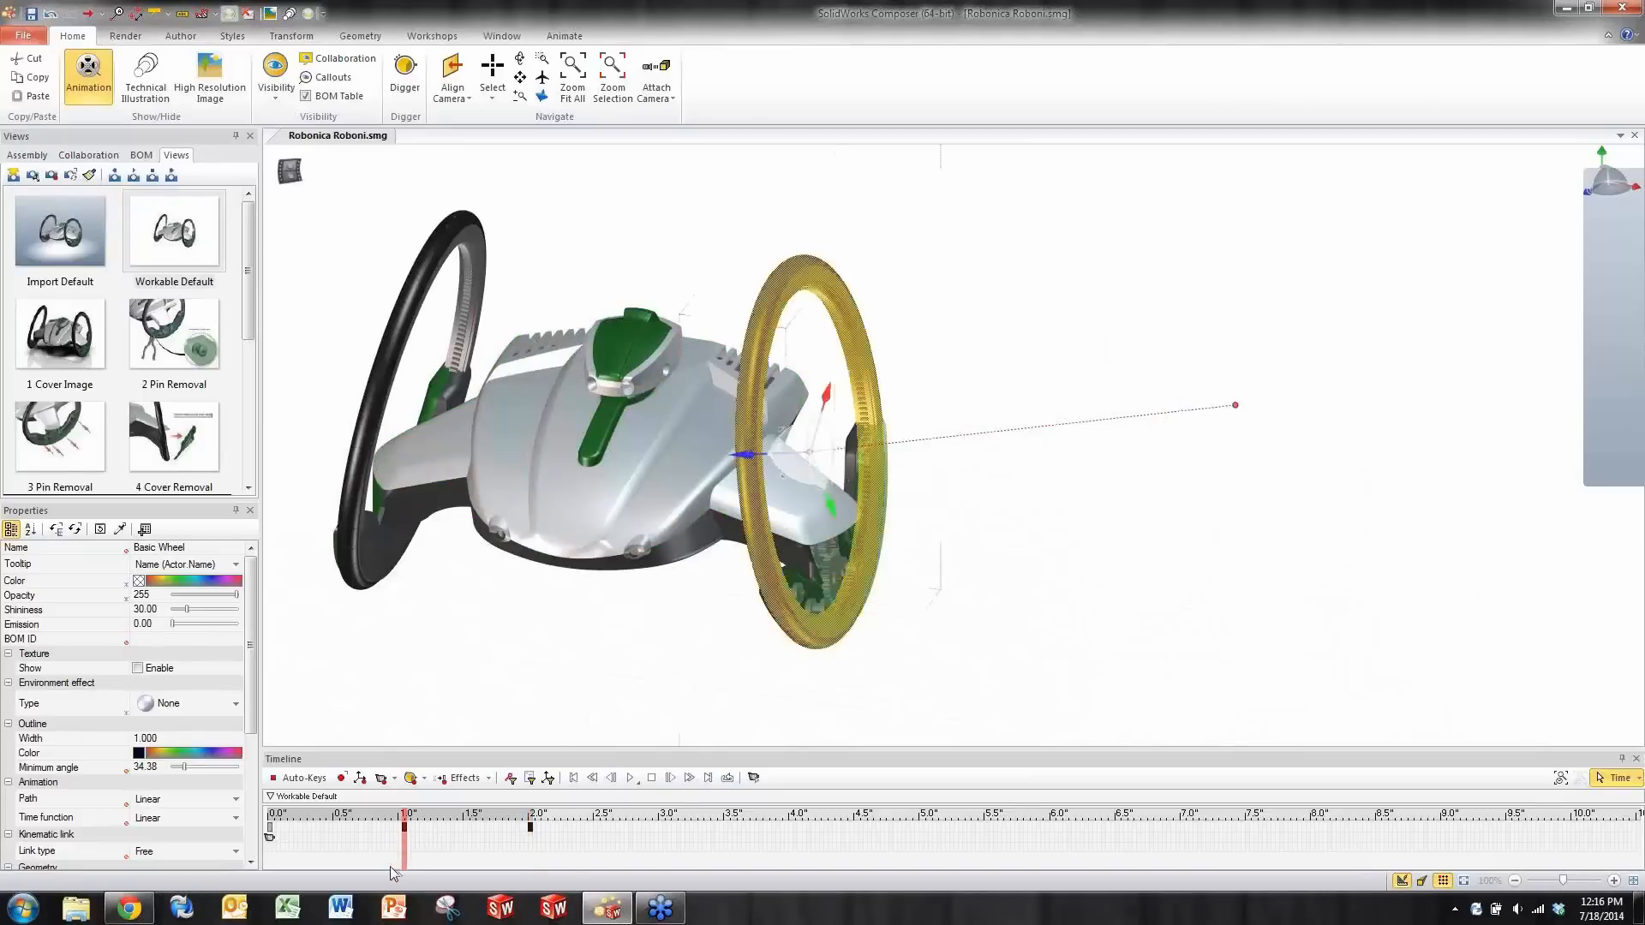
click(531, 853)
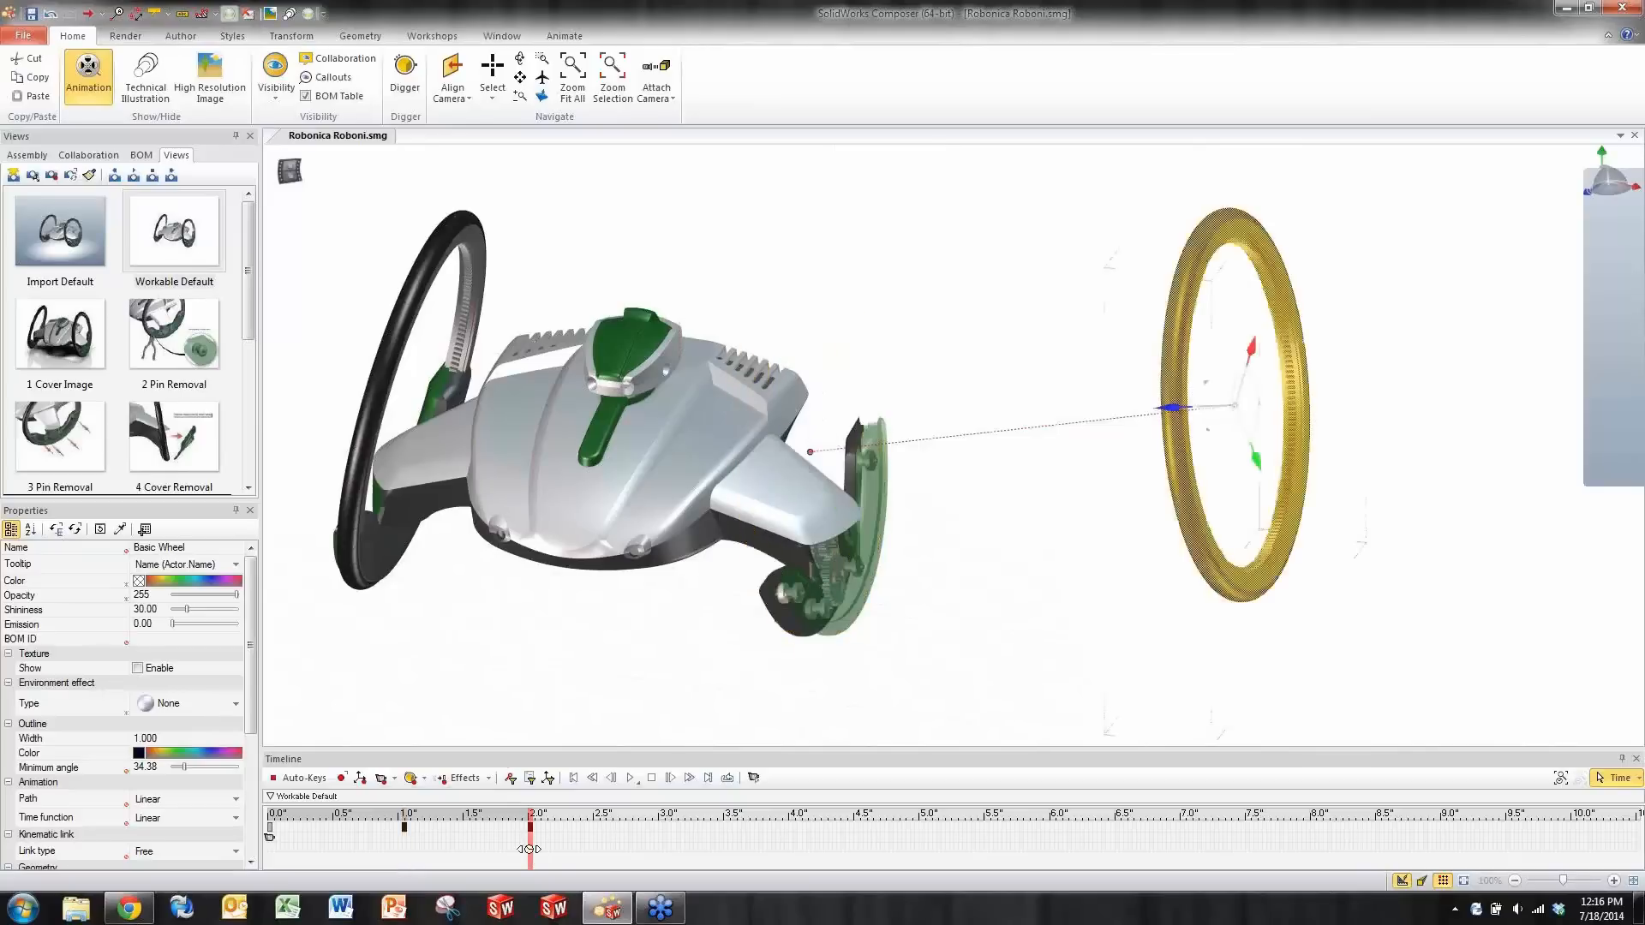
click(368, 865)
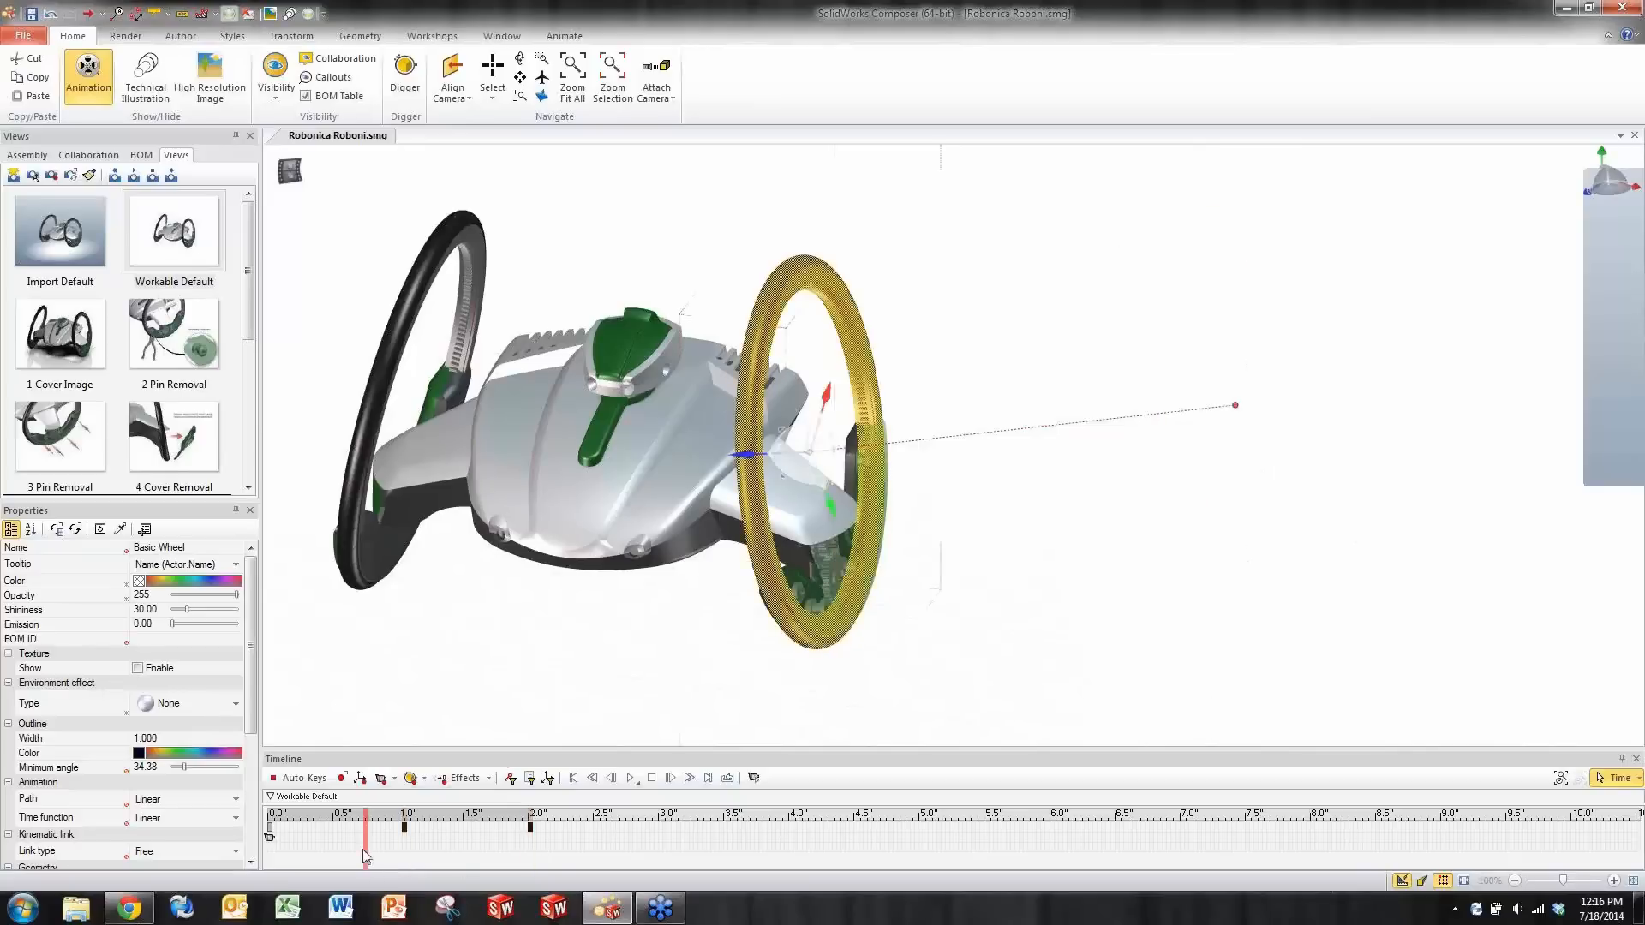
click(598, 698)
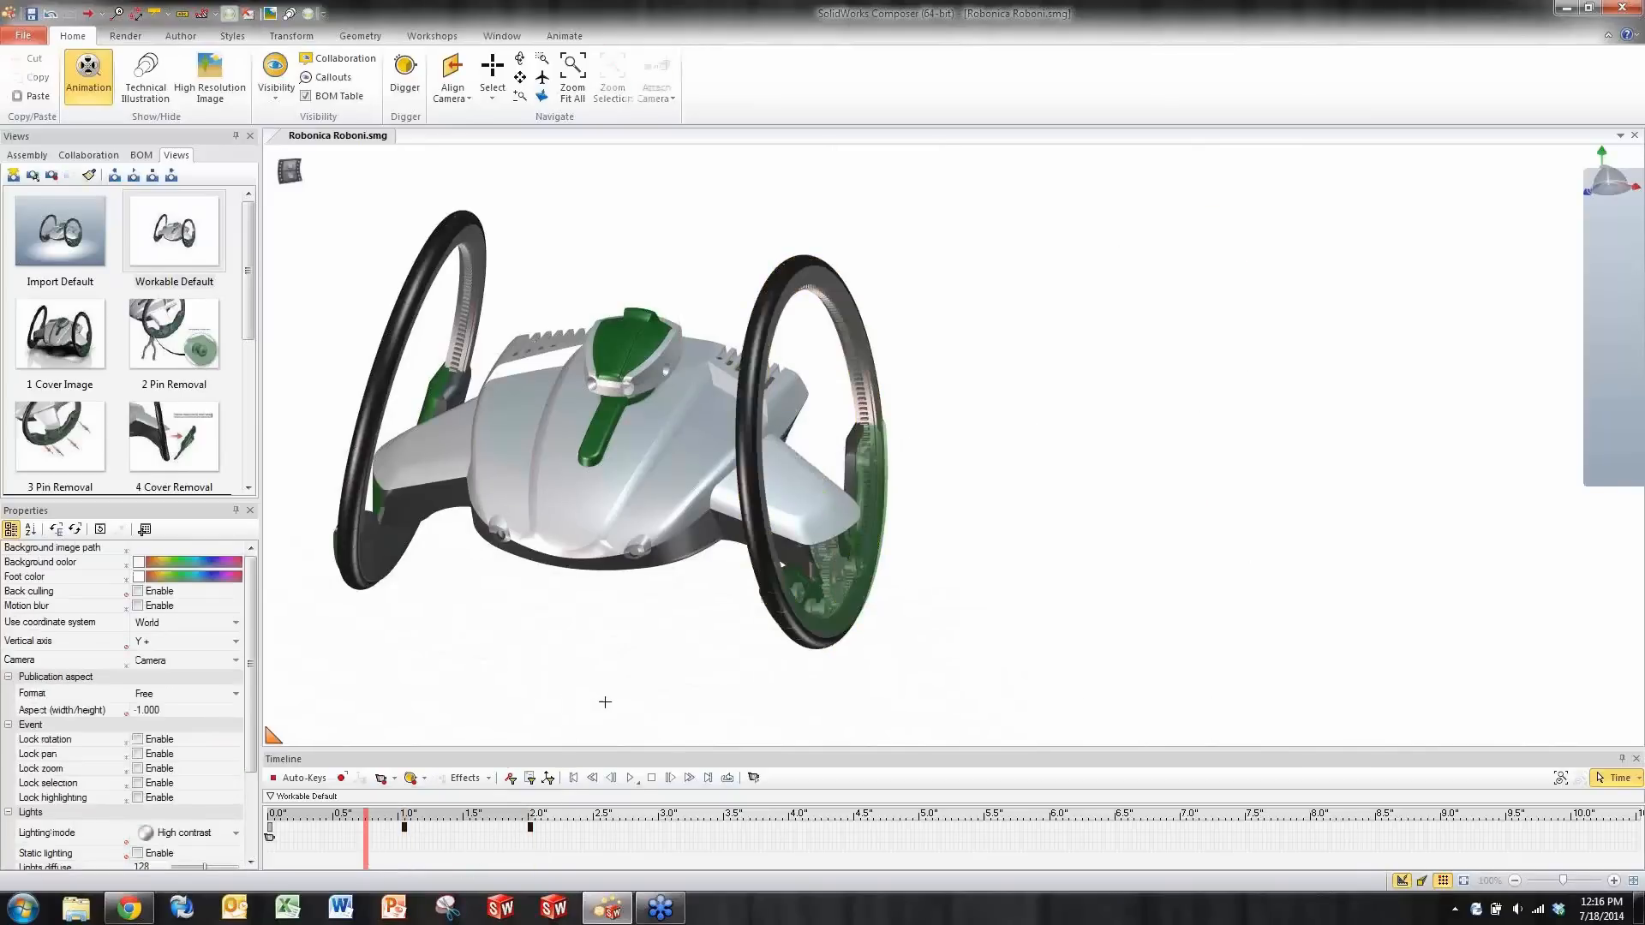
click(634, 778)
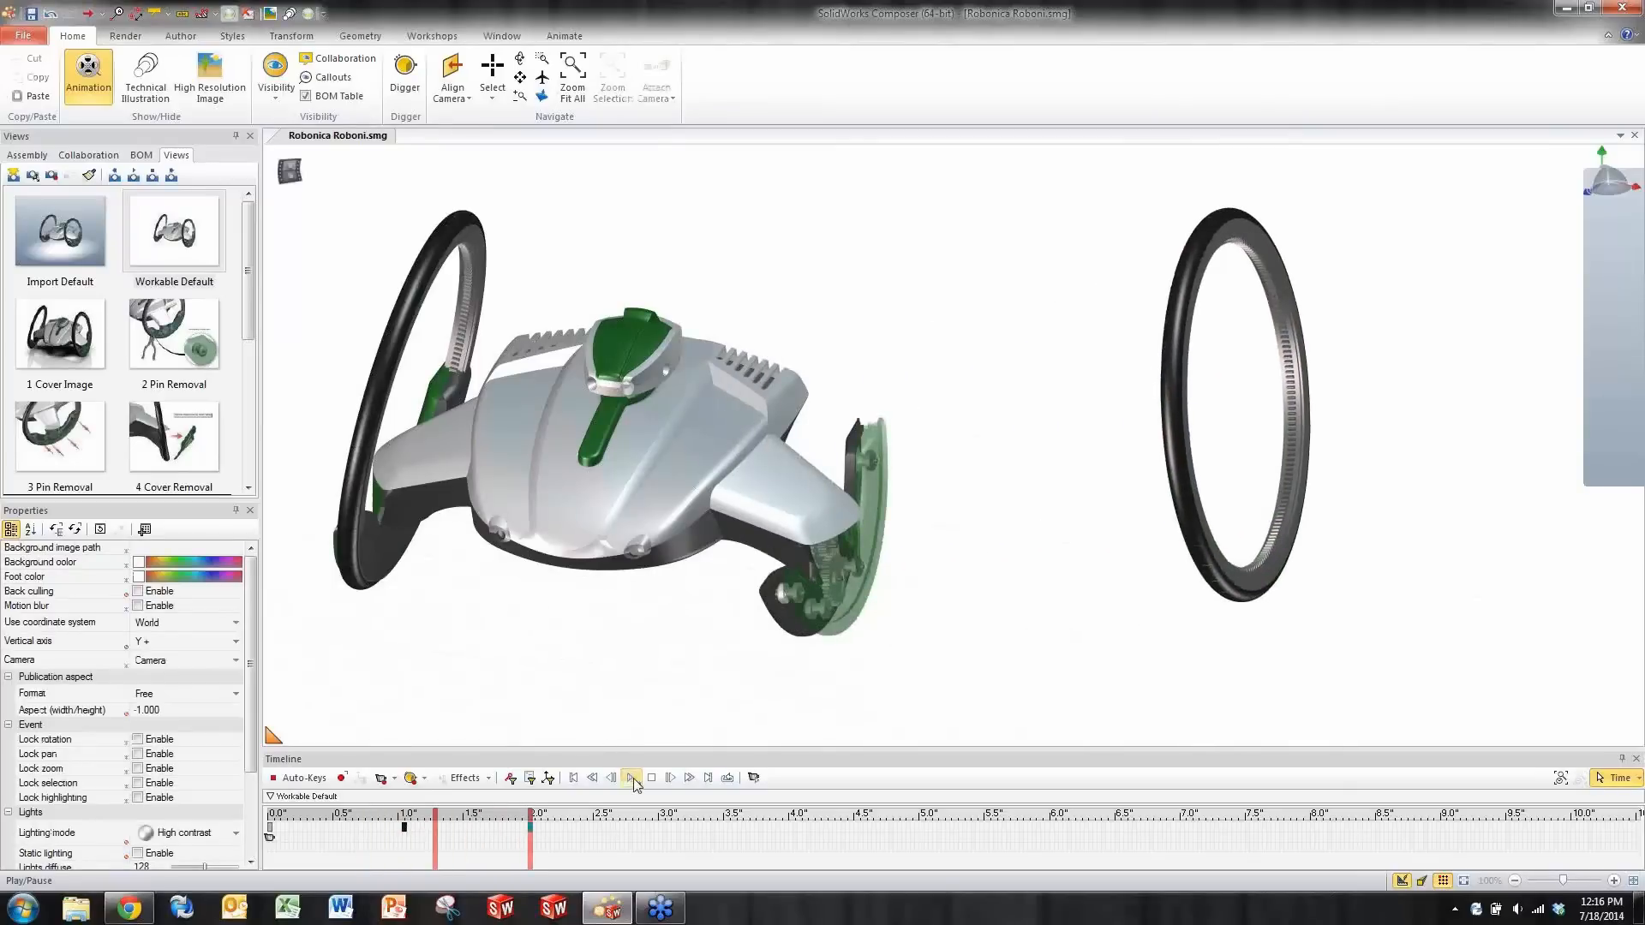
click(380, 861)
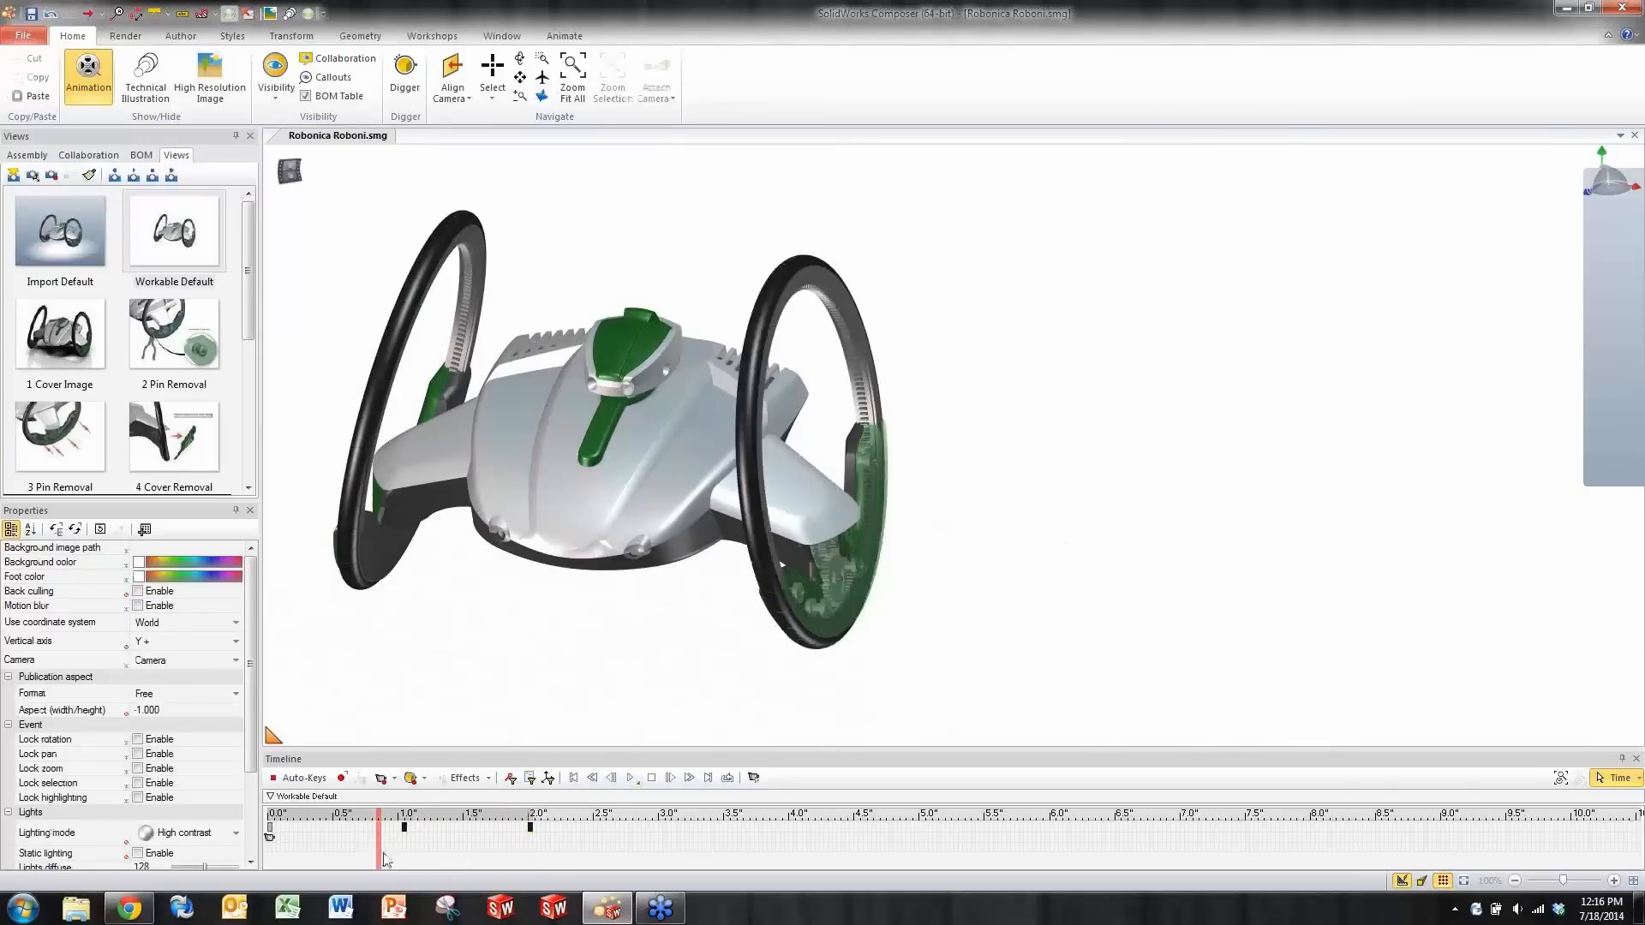
click(631, 777)
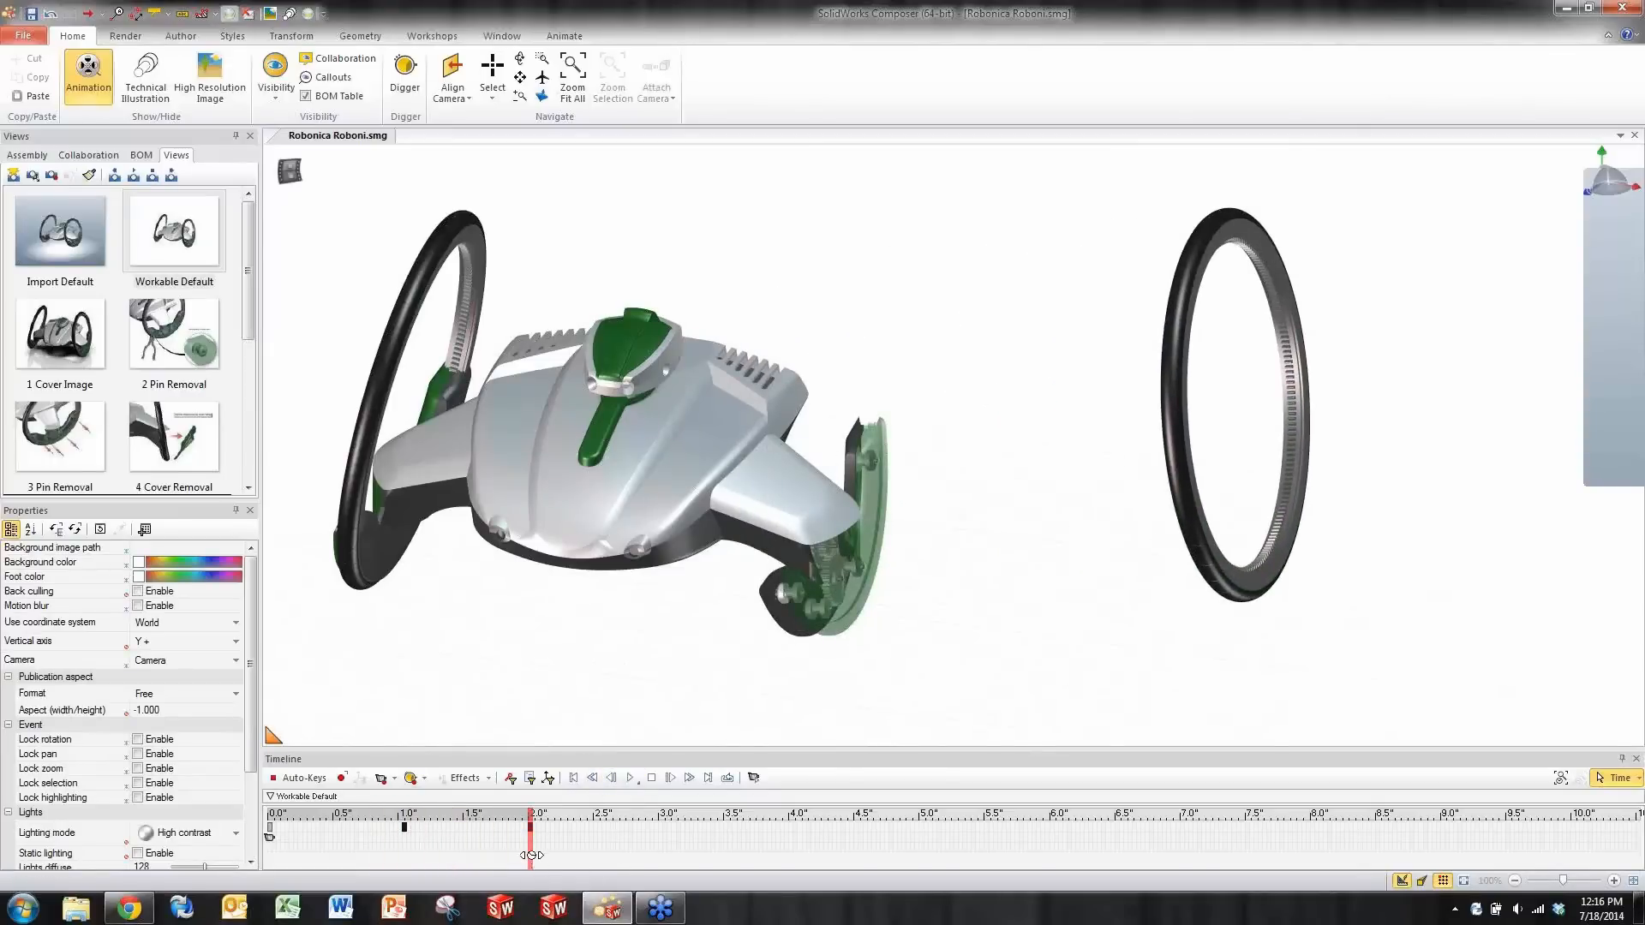
- Try to translate the Basic Wheel back toward the body by hand at 2.5 s
mouse_move(531, 850)
mouse_down()
mouse_move(405, 859)
mouse_move(596, 855)
mouse_up()
click(404, 856)
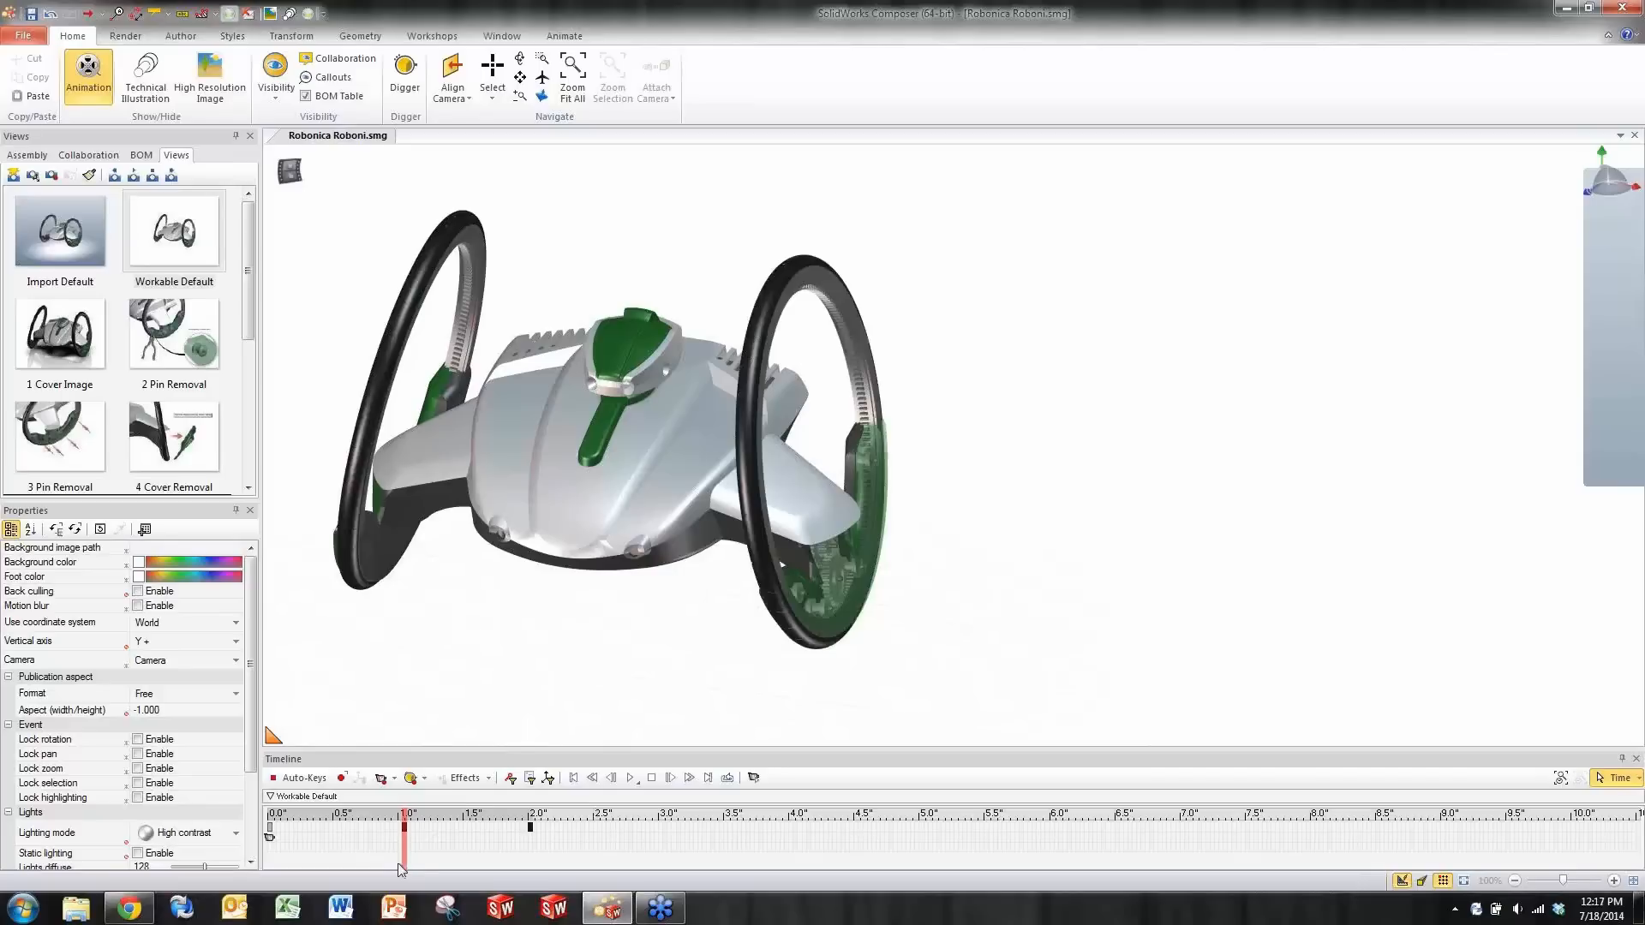
drag(404, 852, 596, 851)
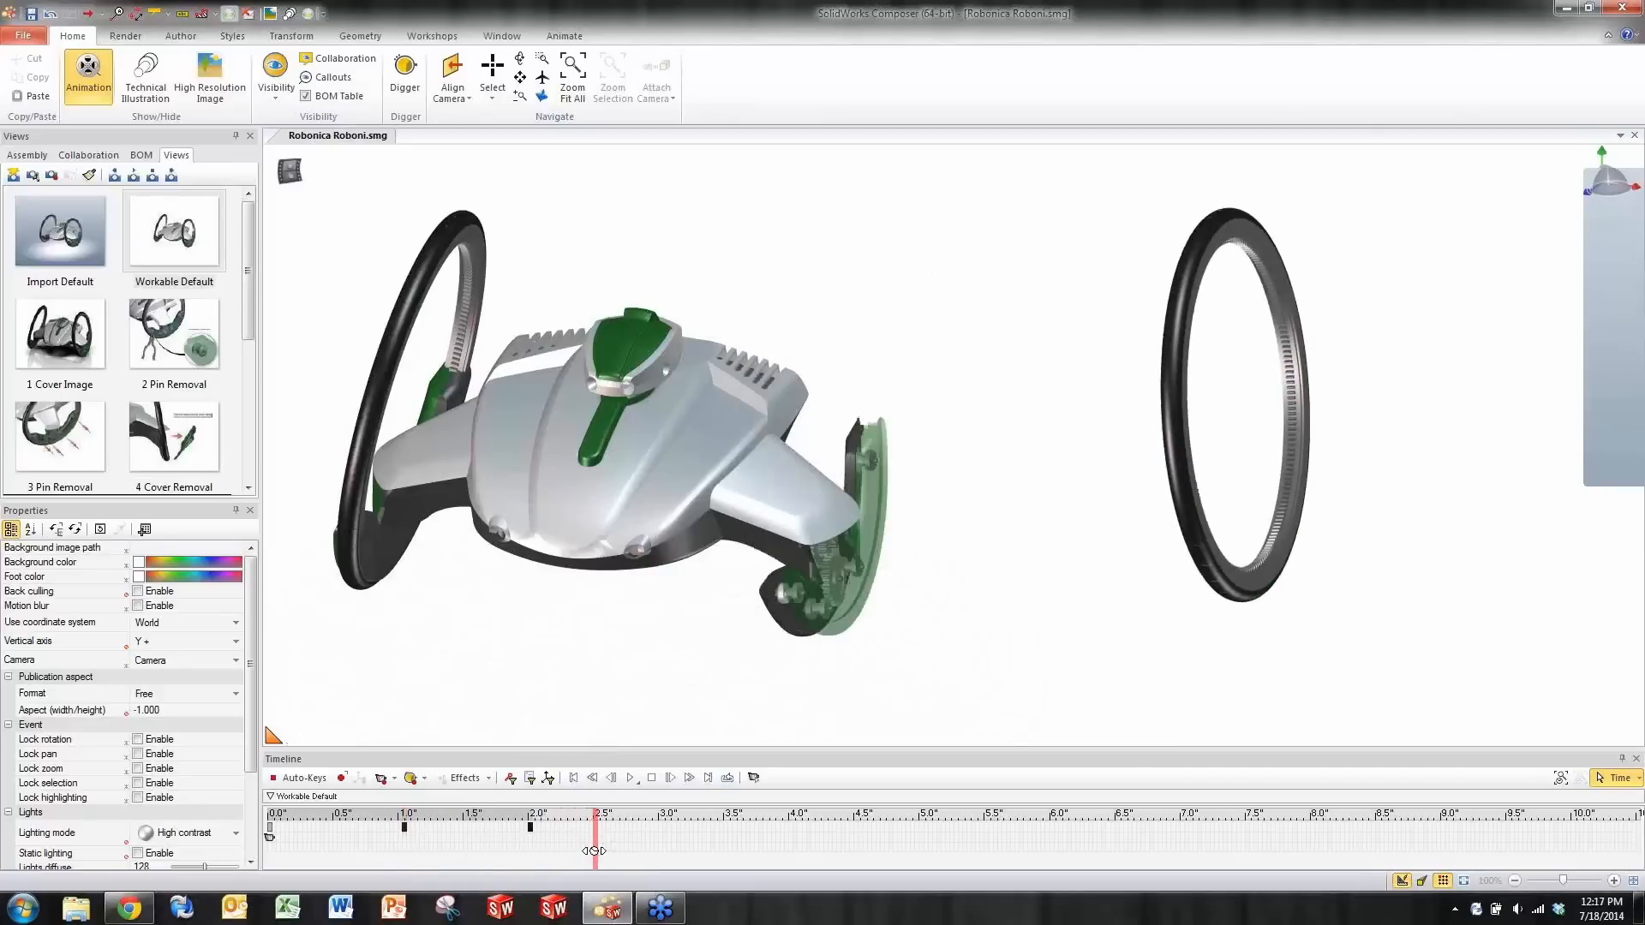
click(1180, 467)
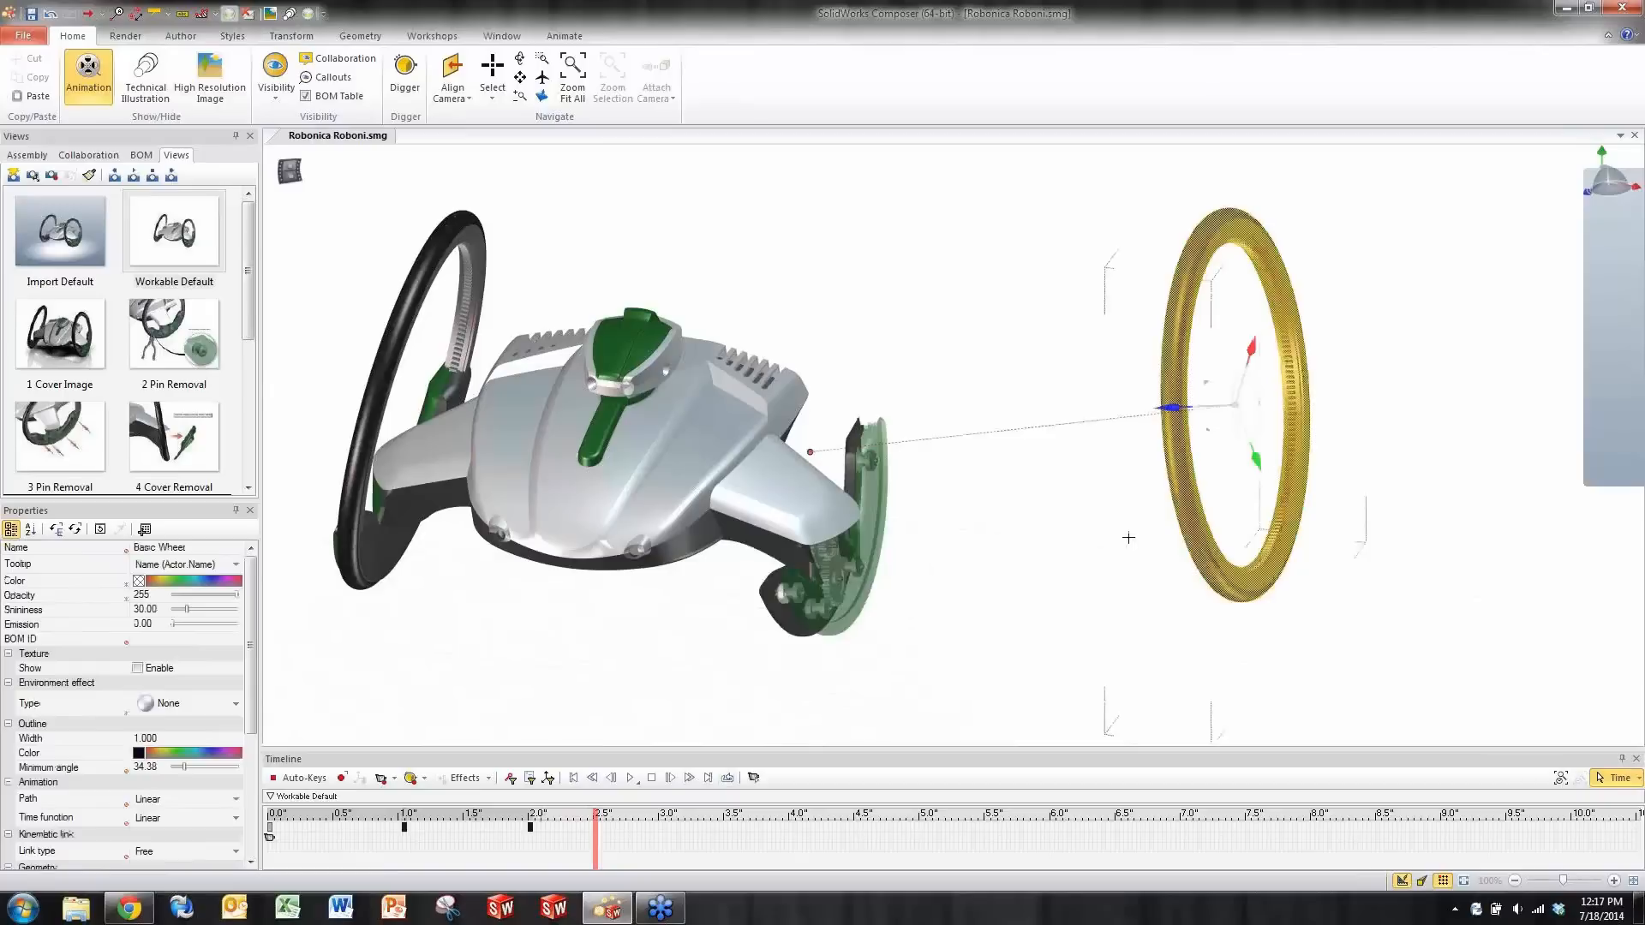
drag(1195, 411, 1178, 377)
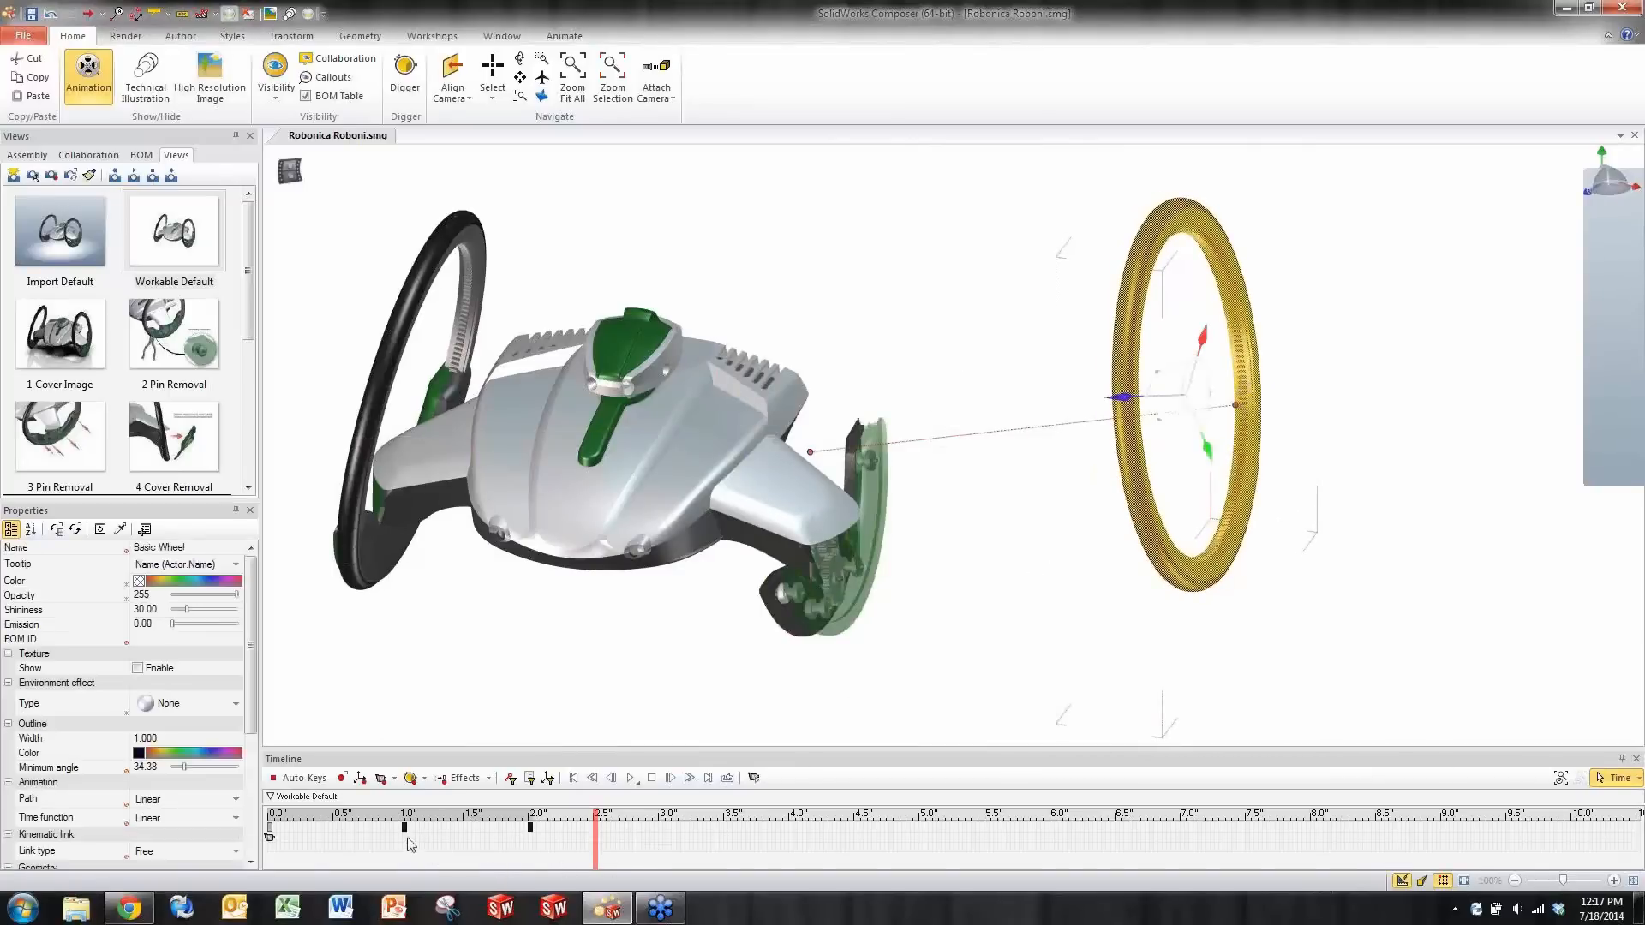
- Copy the Basic Wheel's 1 s location key to 2.5 s and play the return movement
ctrl+drag(406, 836, 591, 840)
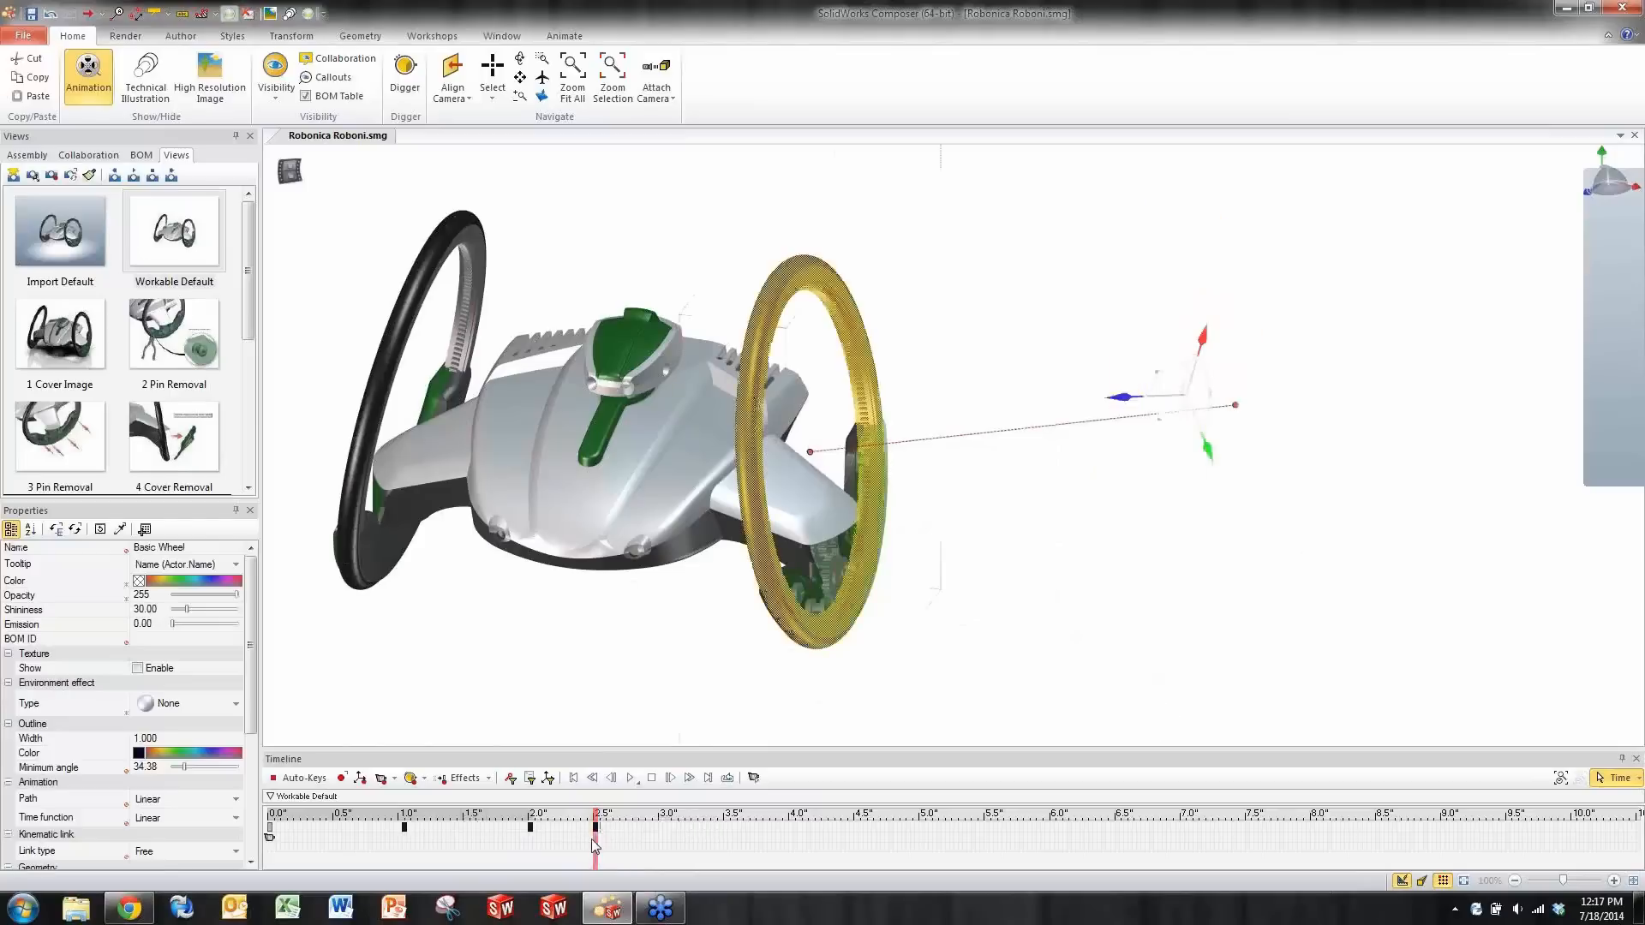
click(389, 861)
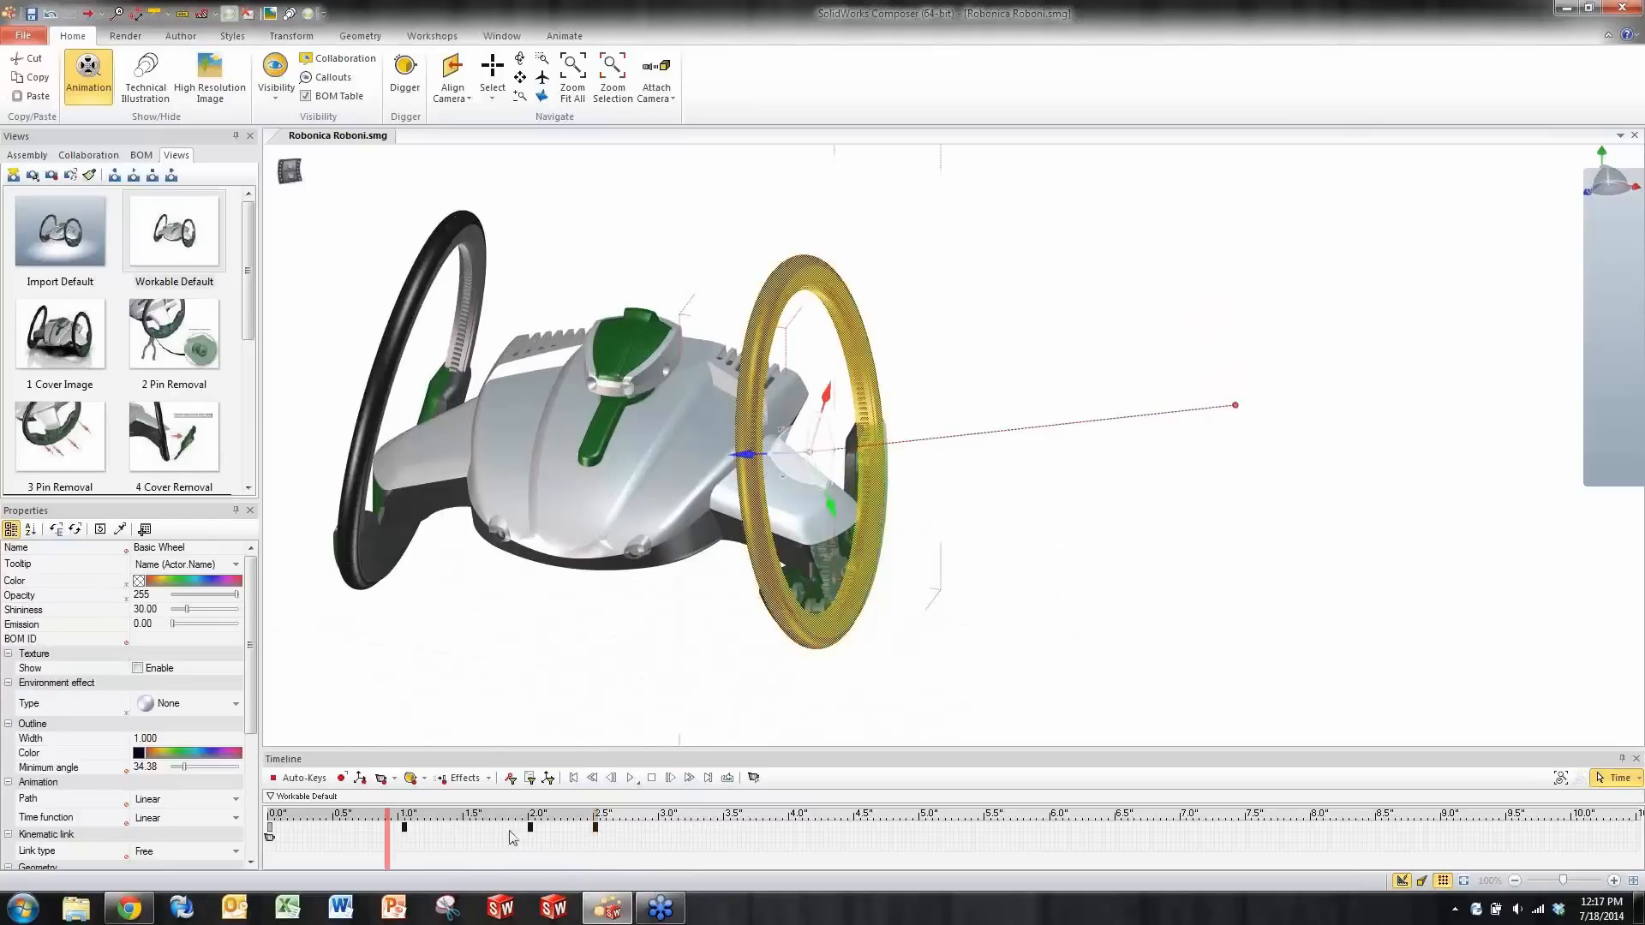
click(630, 776)
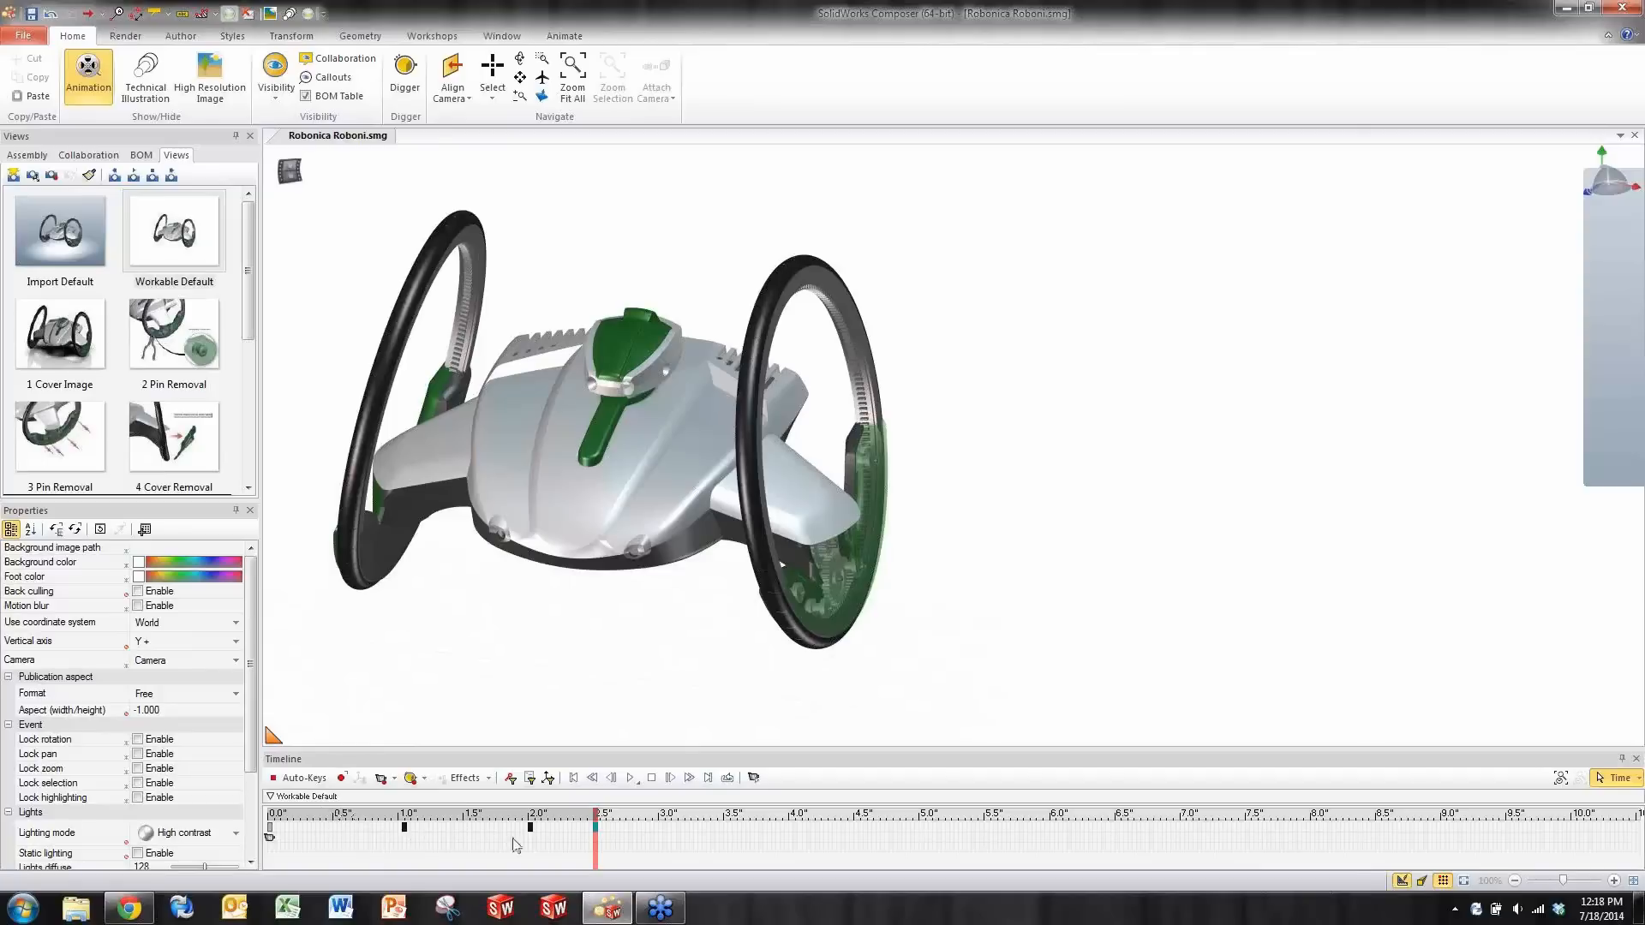
- Remove the copied wheel key at 2.5 s from the timeline
mouse_move(617, 844)
mouse_down()
mouse_move(414, 821)
mouse_move(608, 842)
mouse_move(579, 834)
mouse_up()
click(629, 843)
click(638, 855)
mouse_move(637, 855)
mouse_down()
mouse_move(528, 860)
mouse_move(818, 853)
mouse_move(614, 848)
mouse_up()
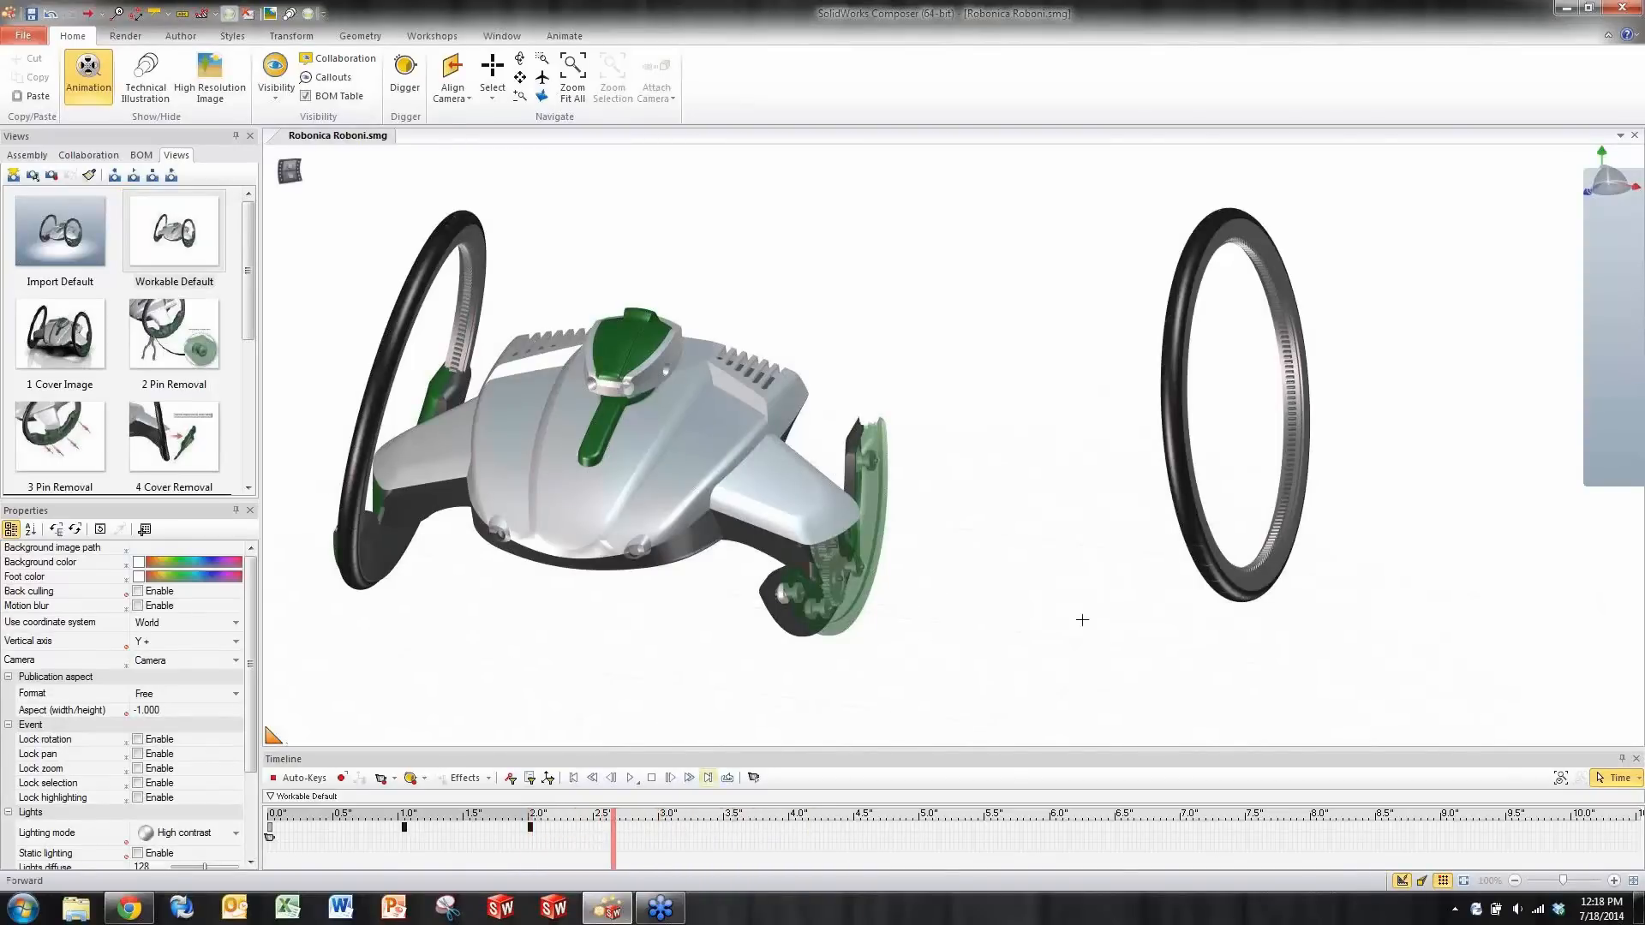
- Set a key for the Basic Wheel's Opacity property at 2.5 s
right_drag(1109, 606, 807, 654)
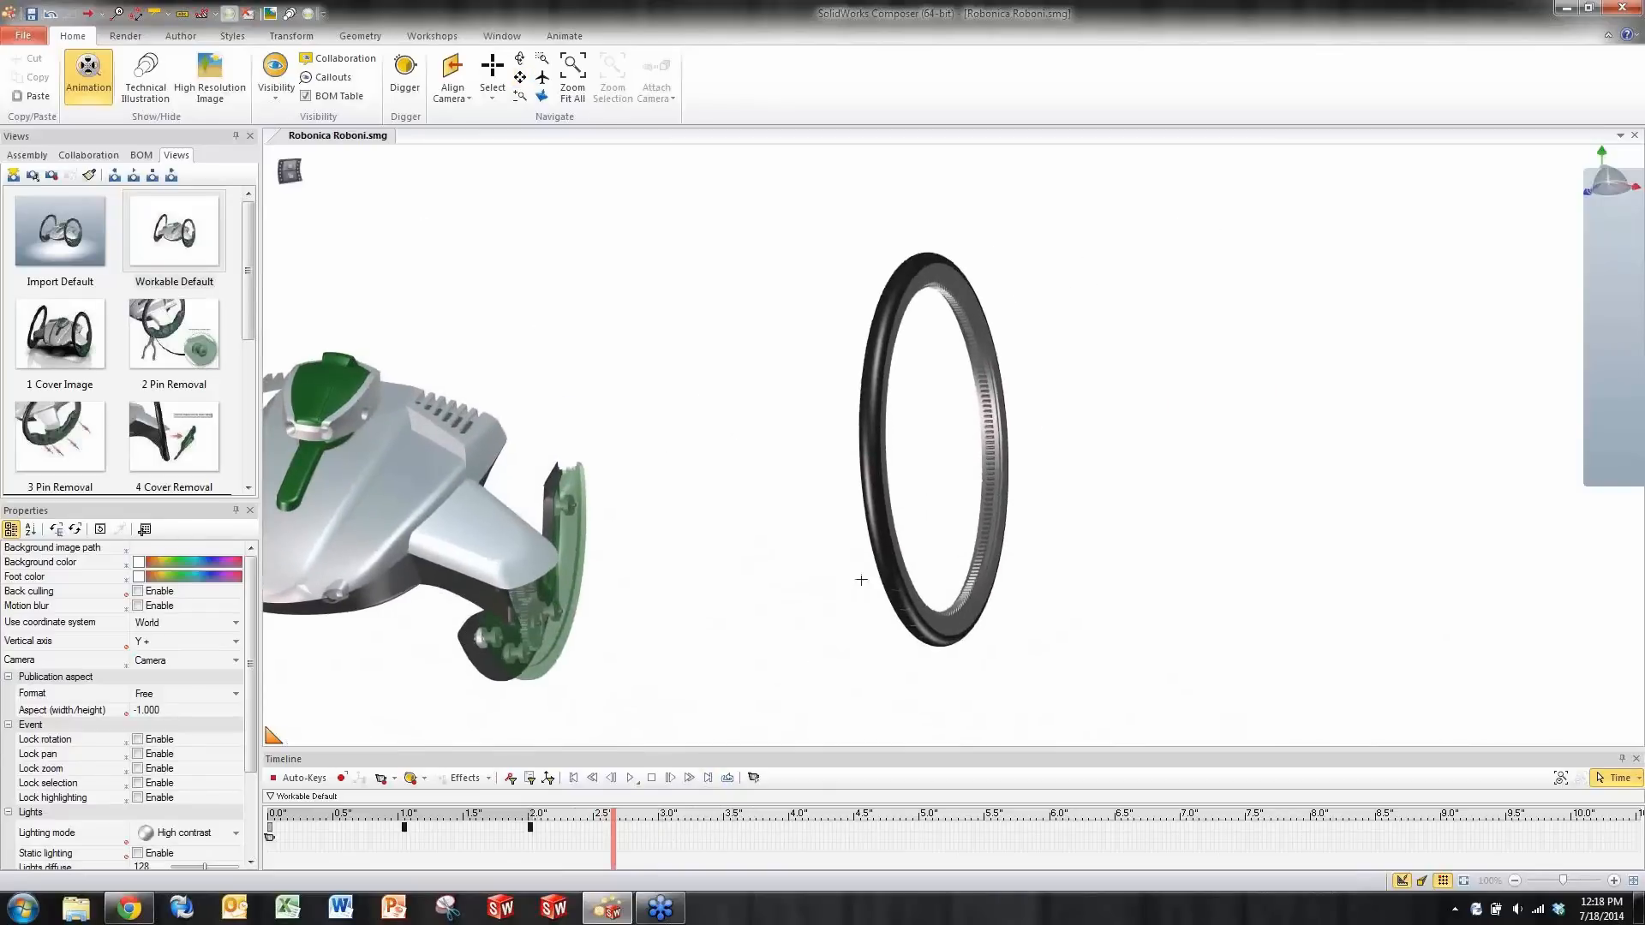
click(883, 553)
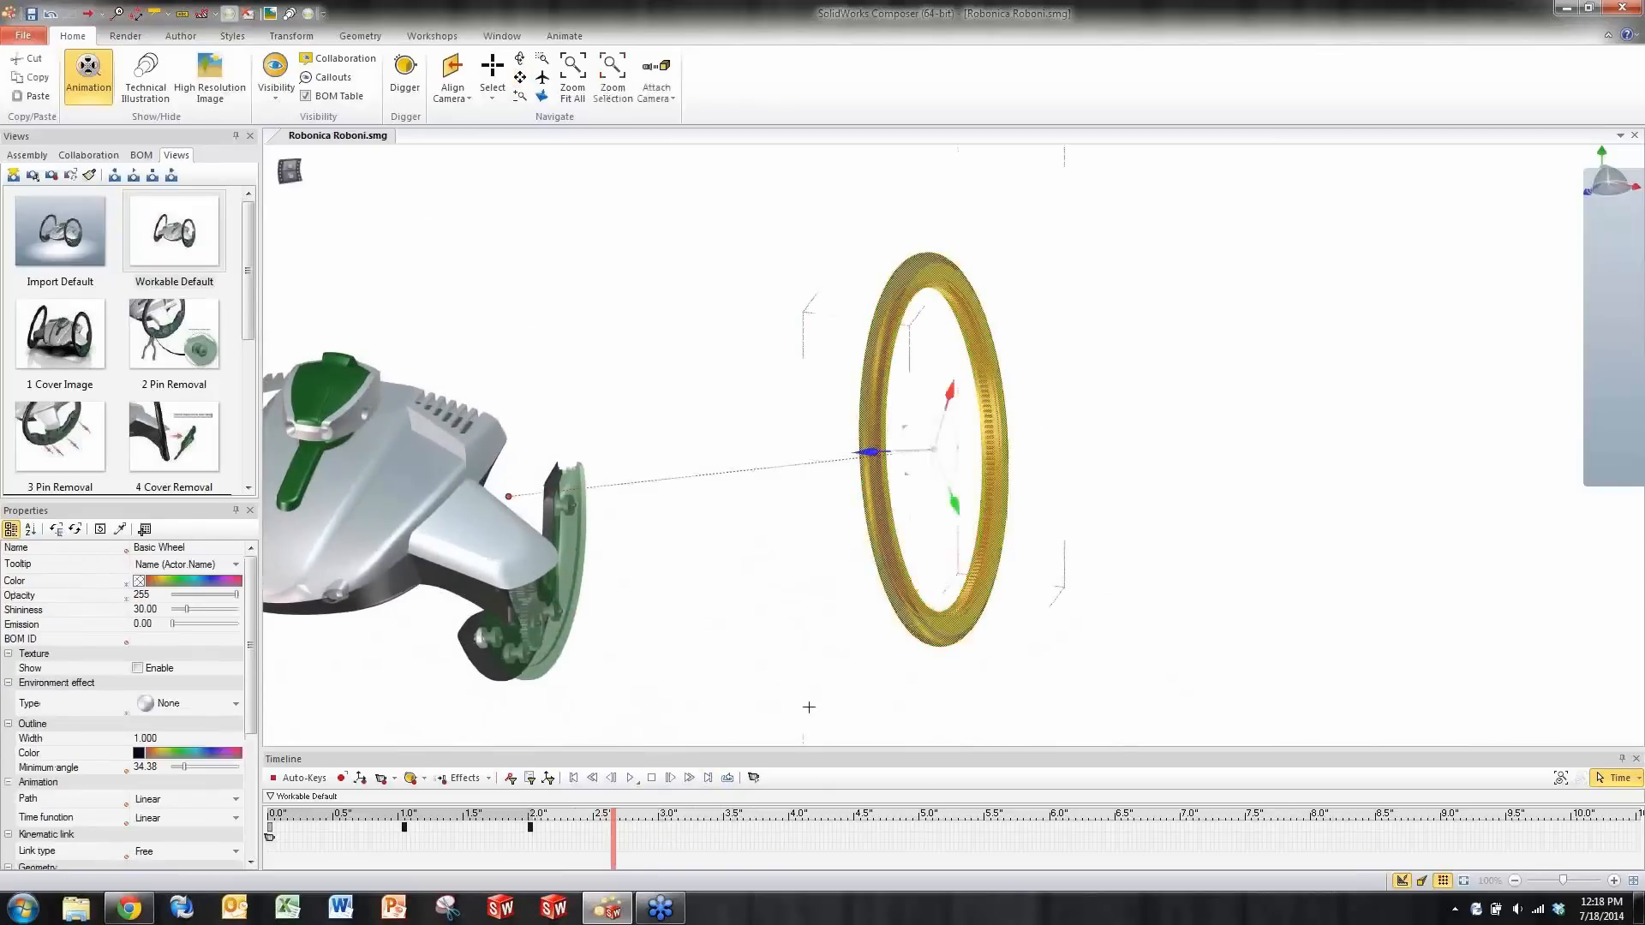
drag(613, 851, 595, 850)
click(62, 595)
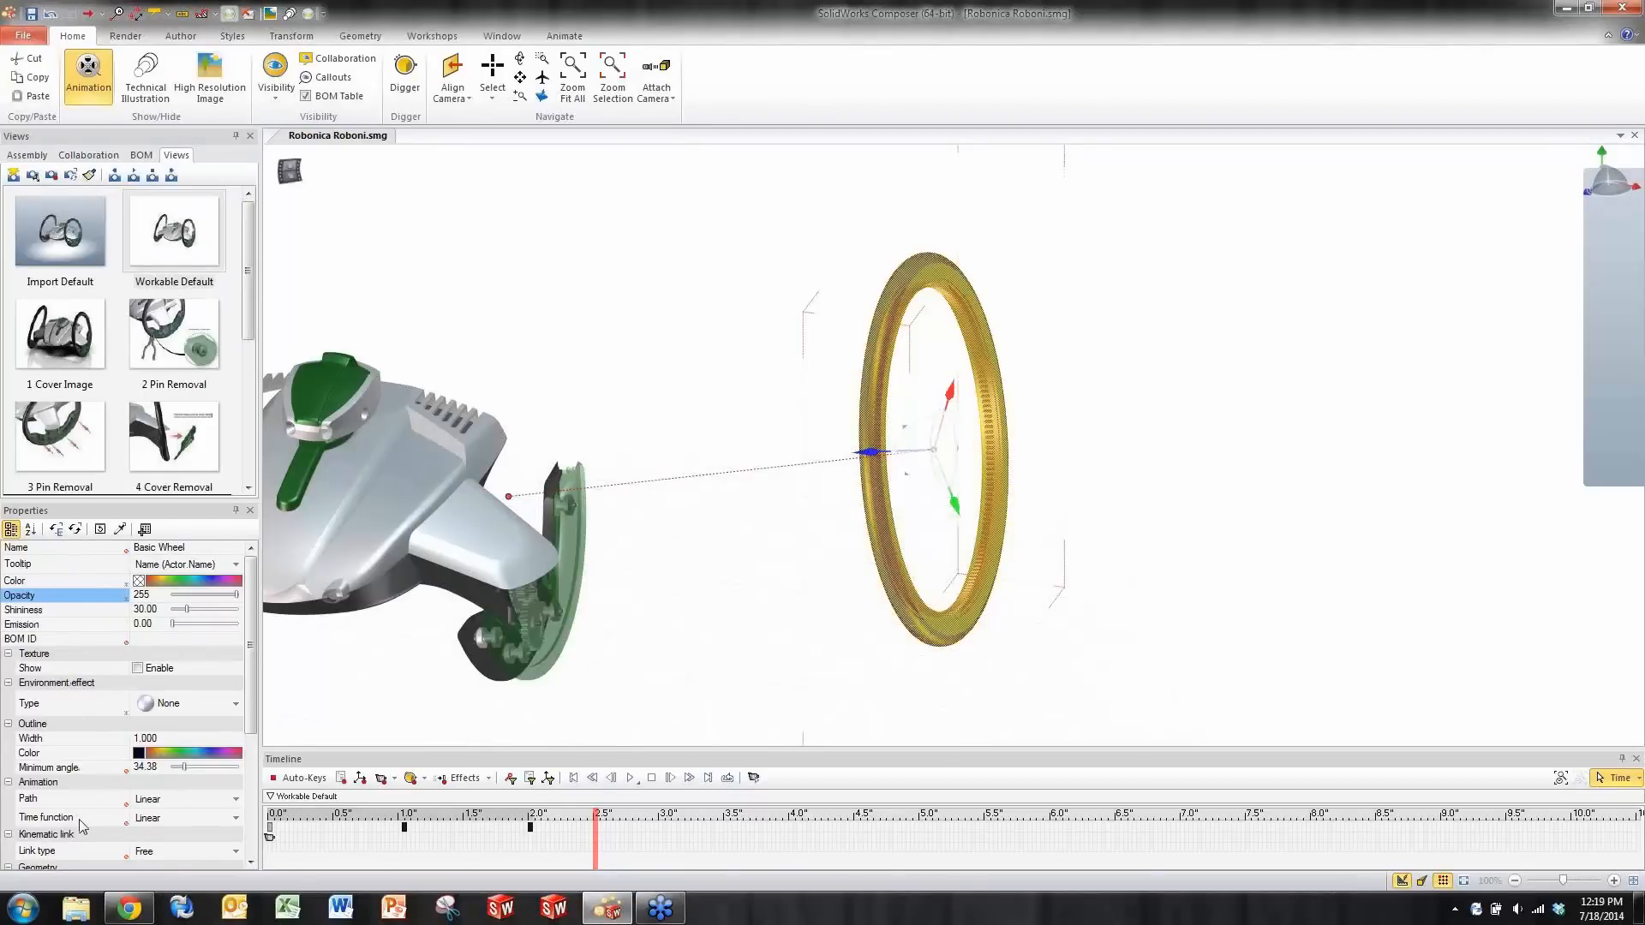
ctrl+click(62, 567)
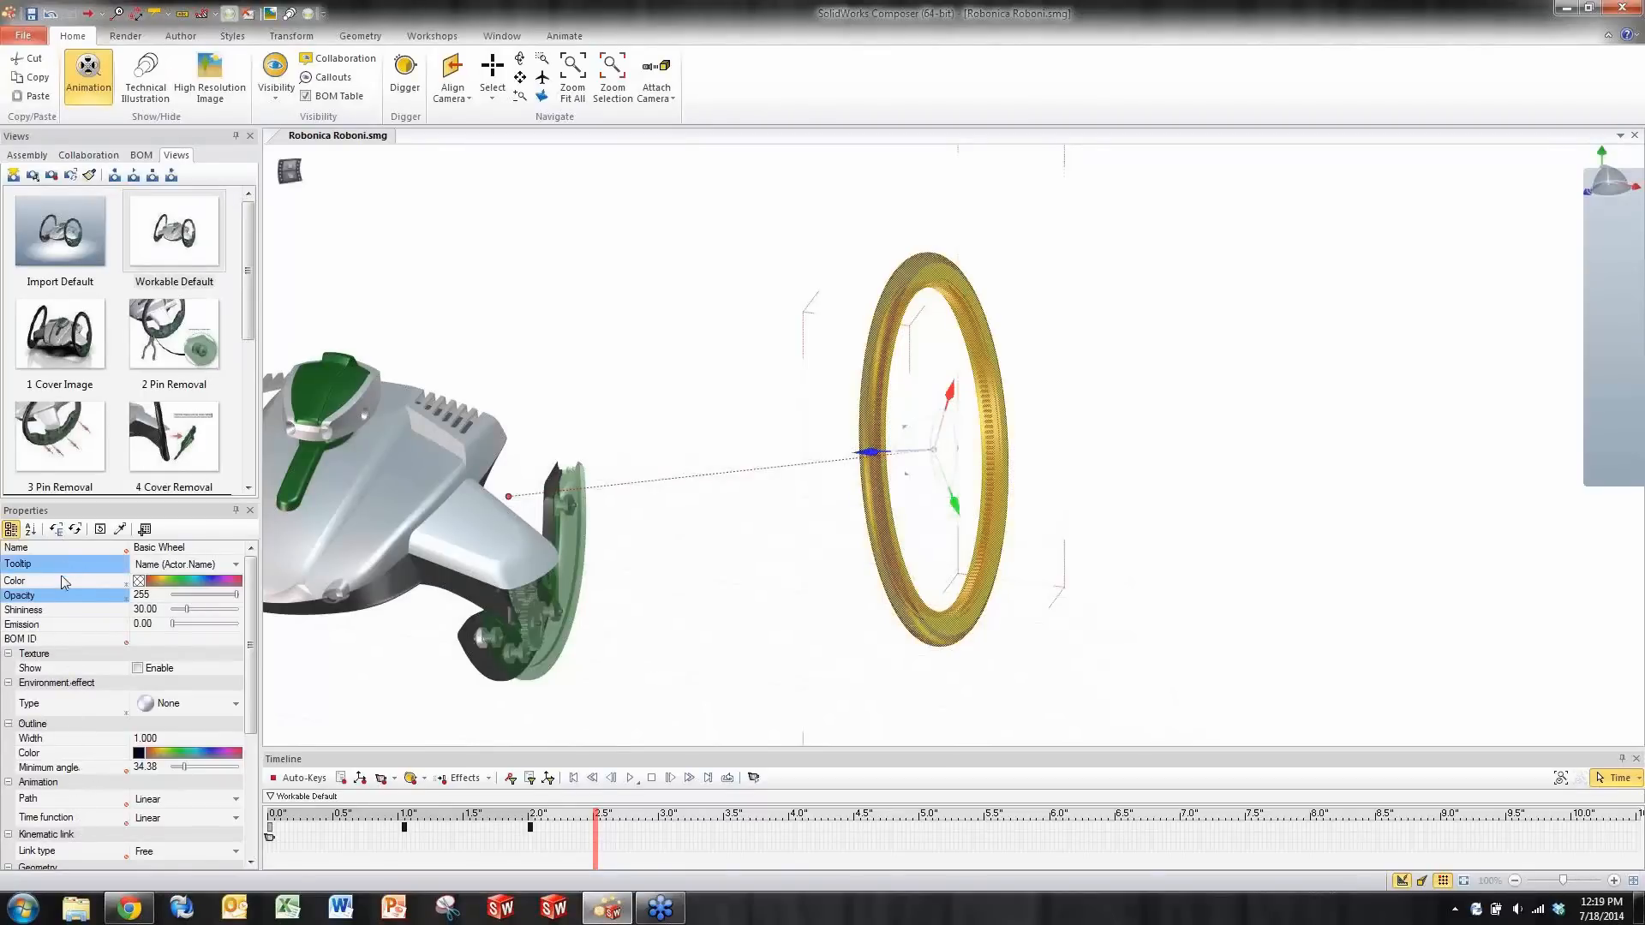
click(82, 598)
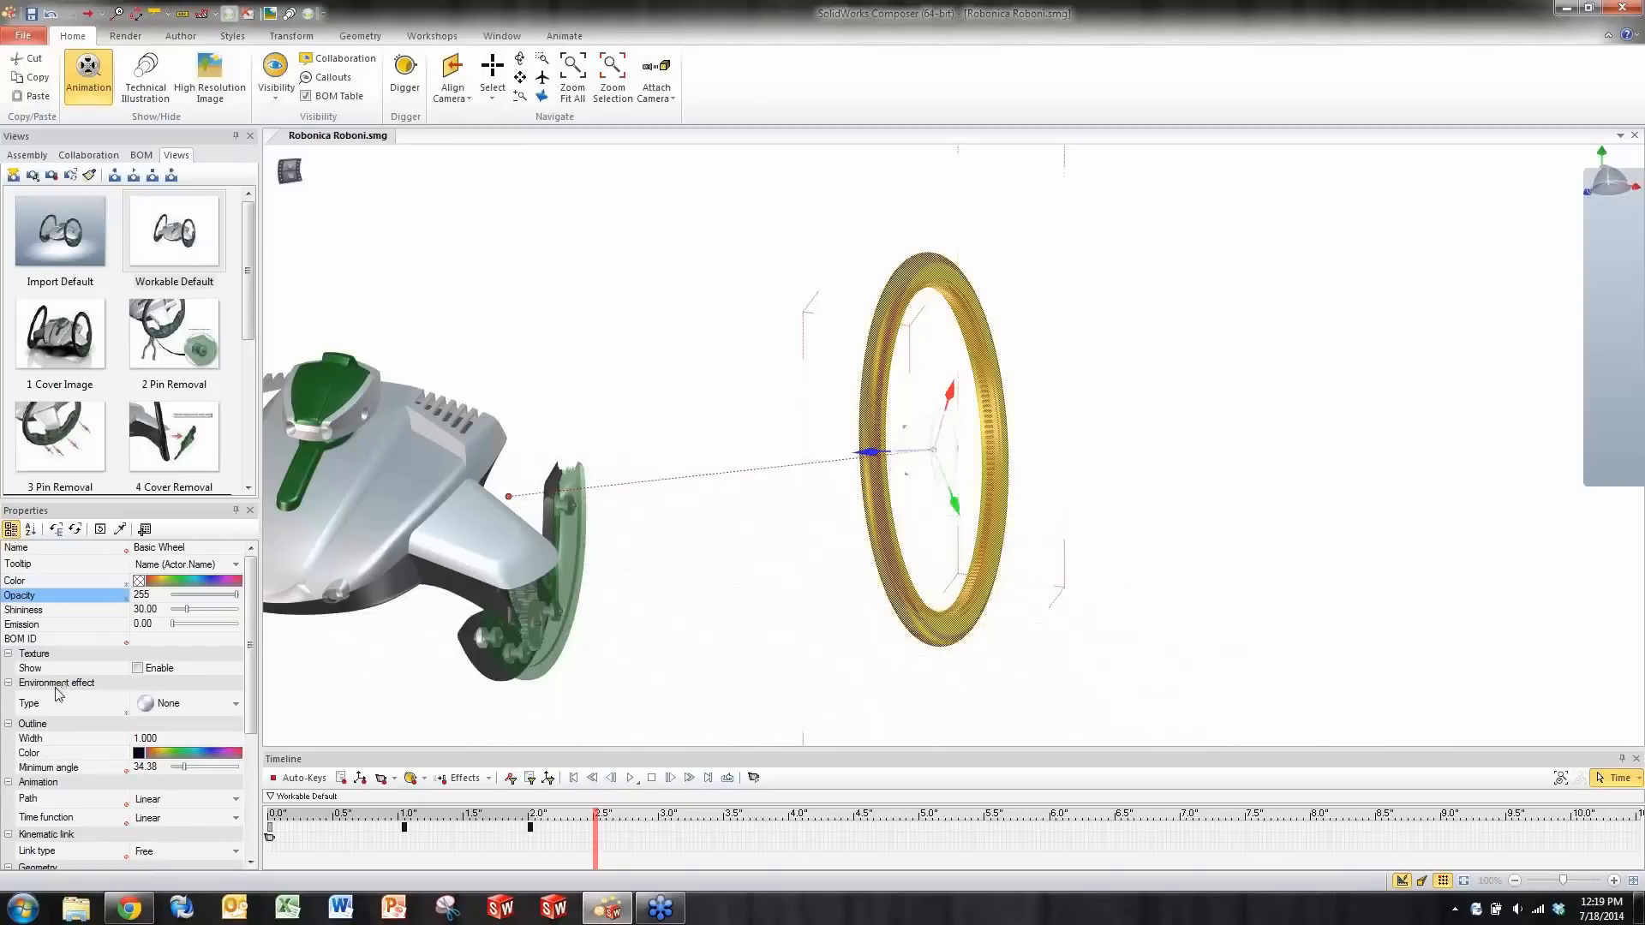
click(341, 777)
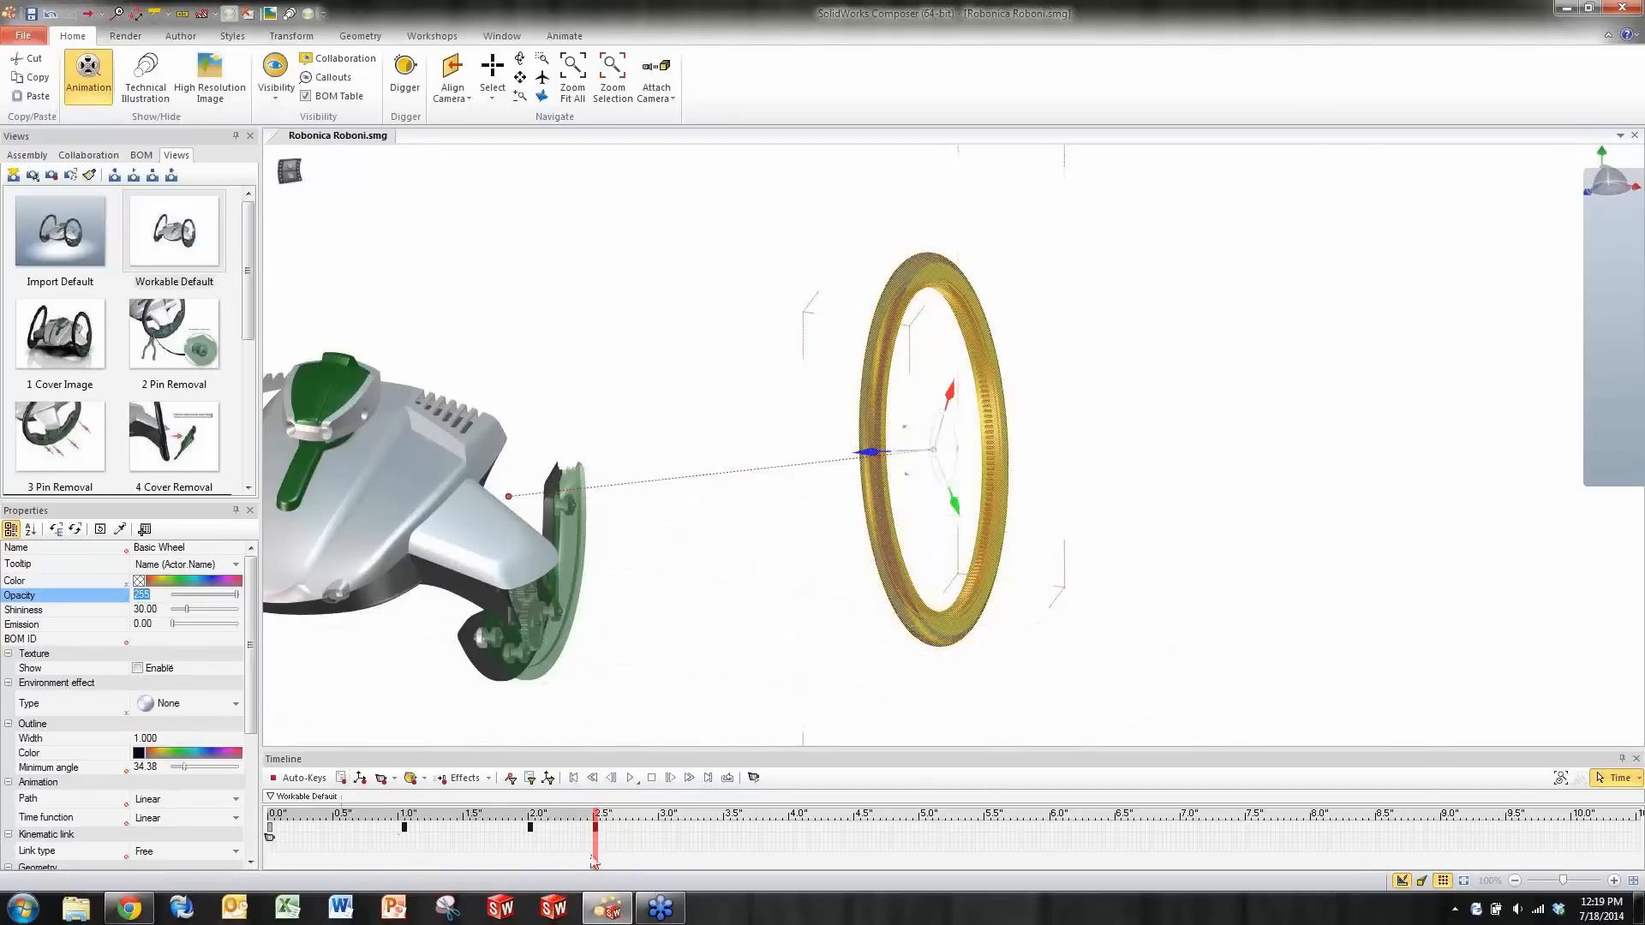
- At 3 s, set the Basic Wheel's opacity to 0 and key that property
drag(599, 851, 656, 843)
click(142, 594)
text(0)
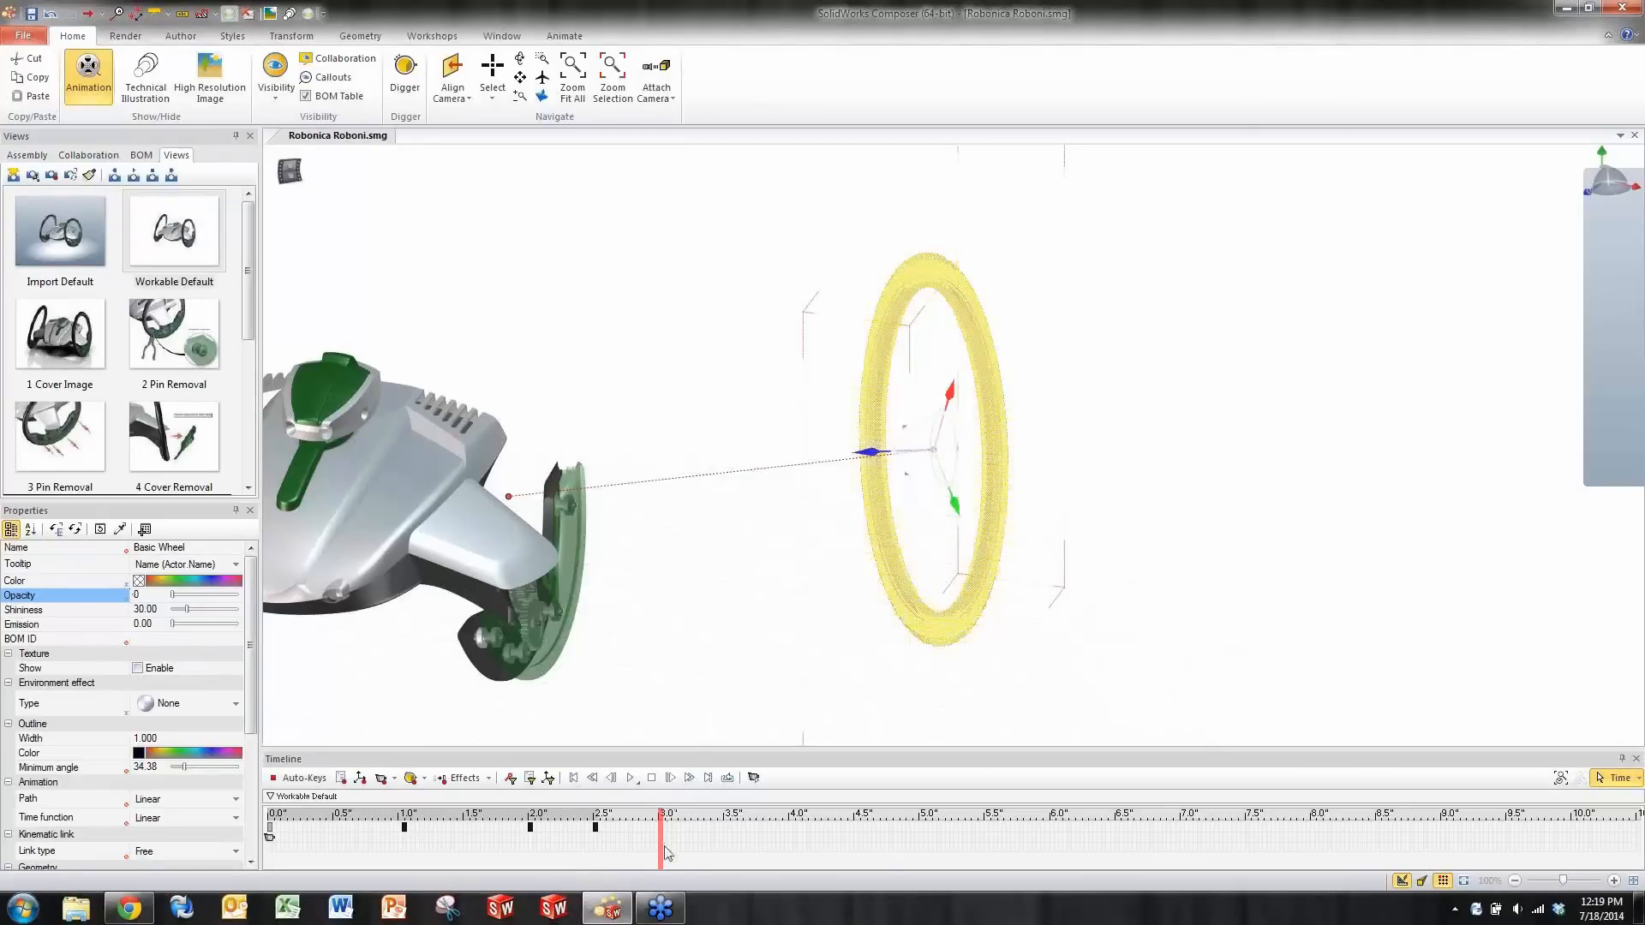
click(340, 779)
- Select the time range holding the opacity keys at 2.5 s and 3 s and delete them
drag(660, 853, 581, 829)
click(654, 683)
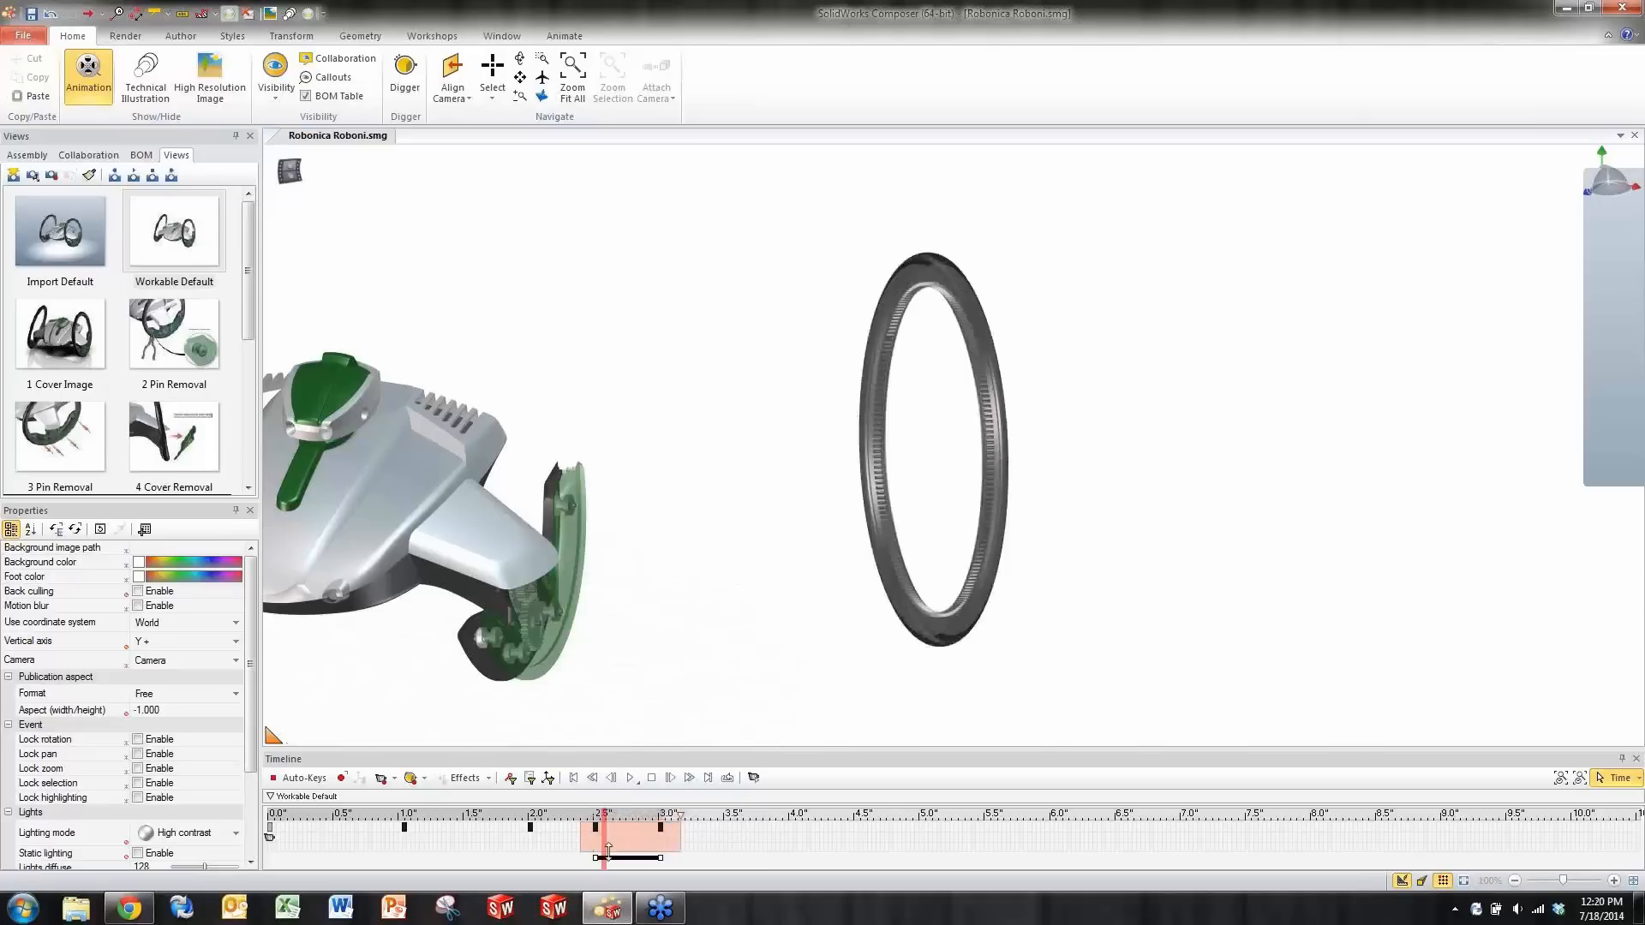
key(Delete)
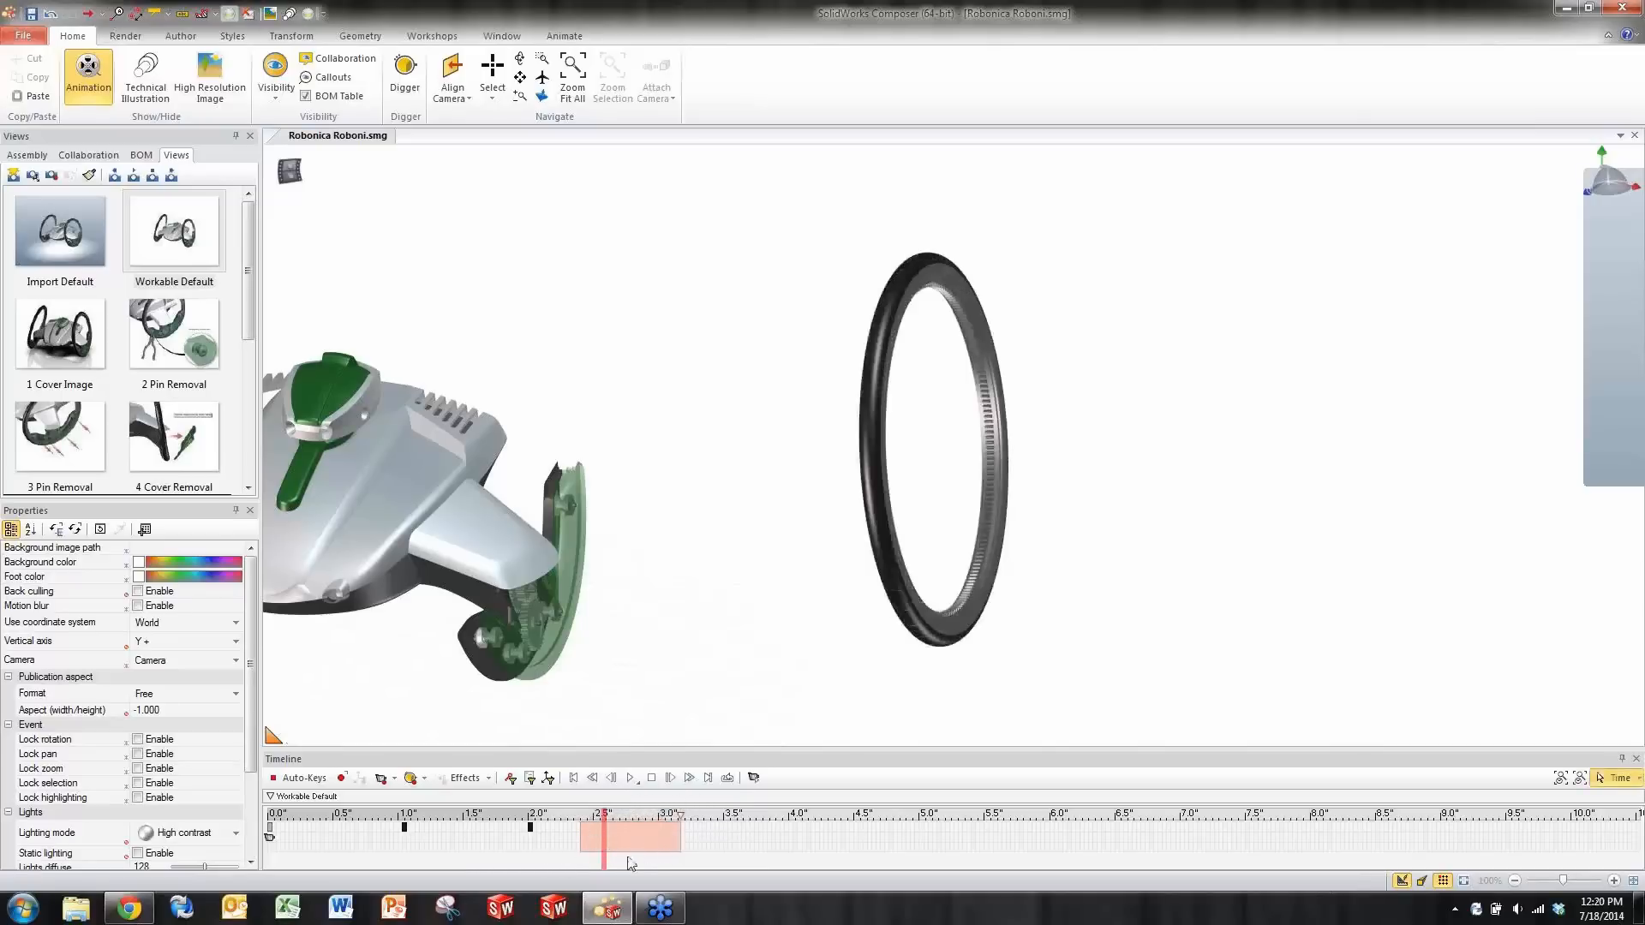
- Replay the wheel's movement, move its end location key to 3 s, and play the animation again from 1 s
drag(605, 854, 352, 853)
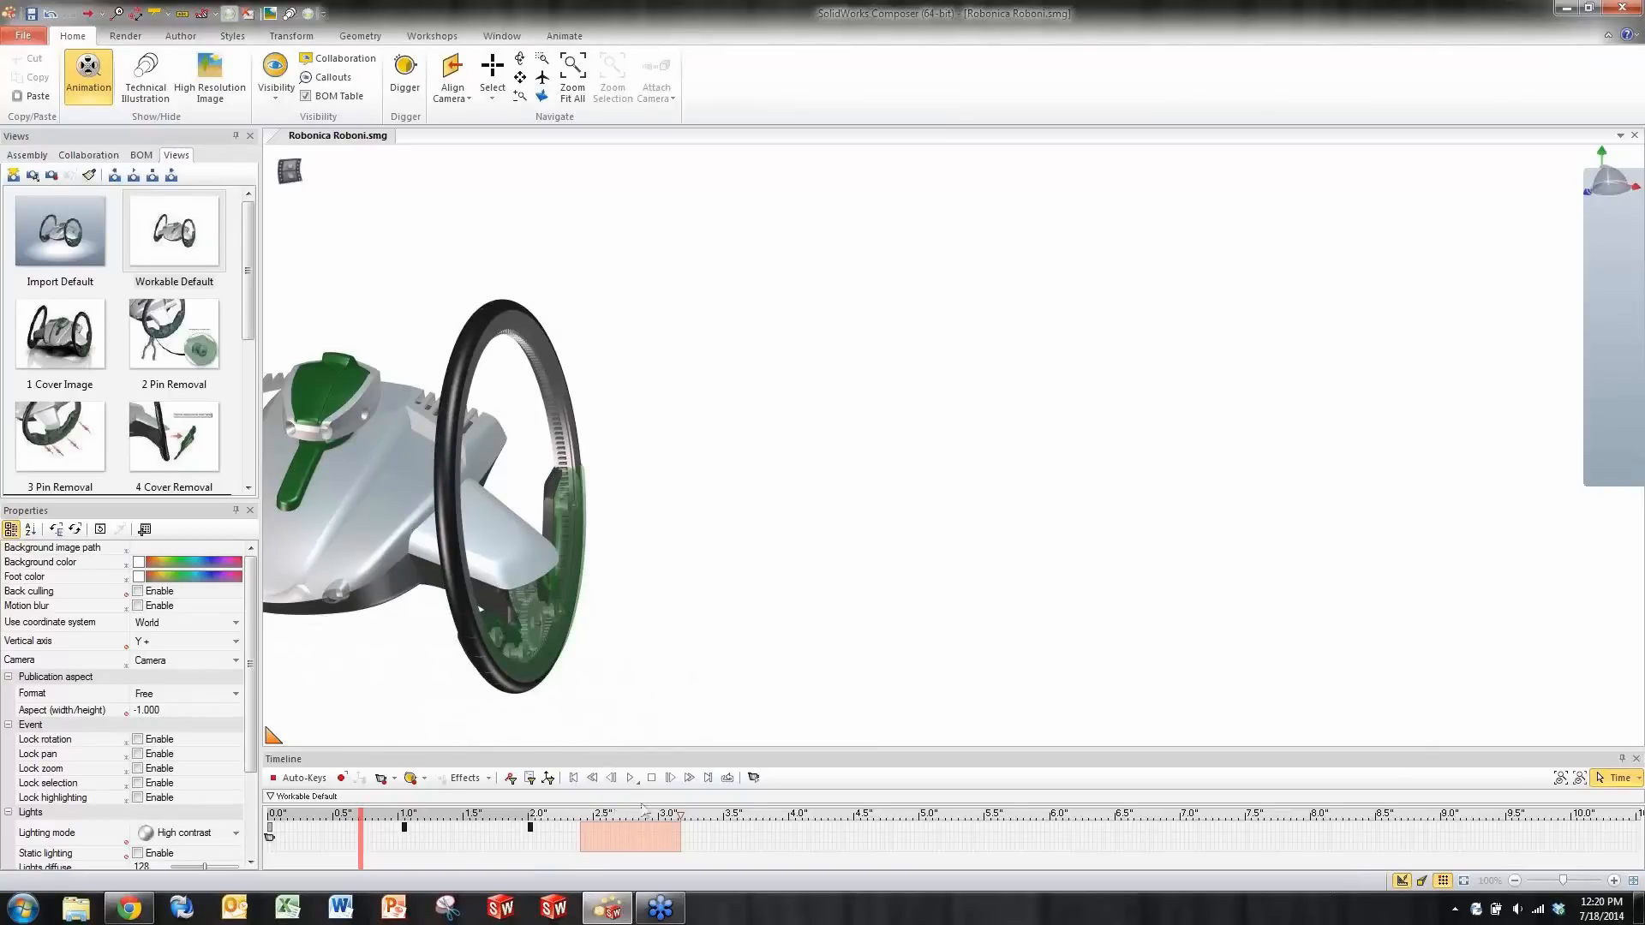
click(630, 777)
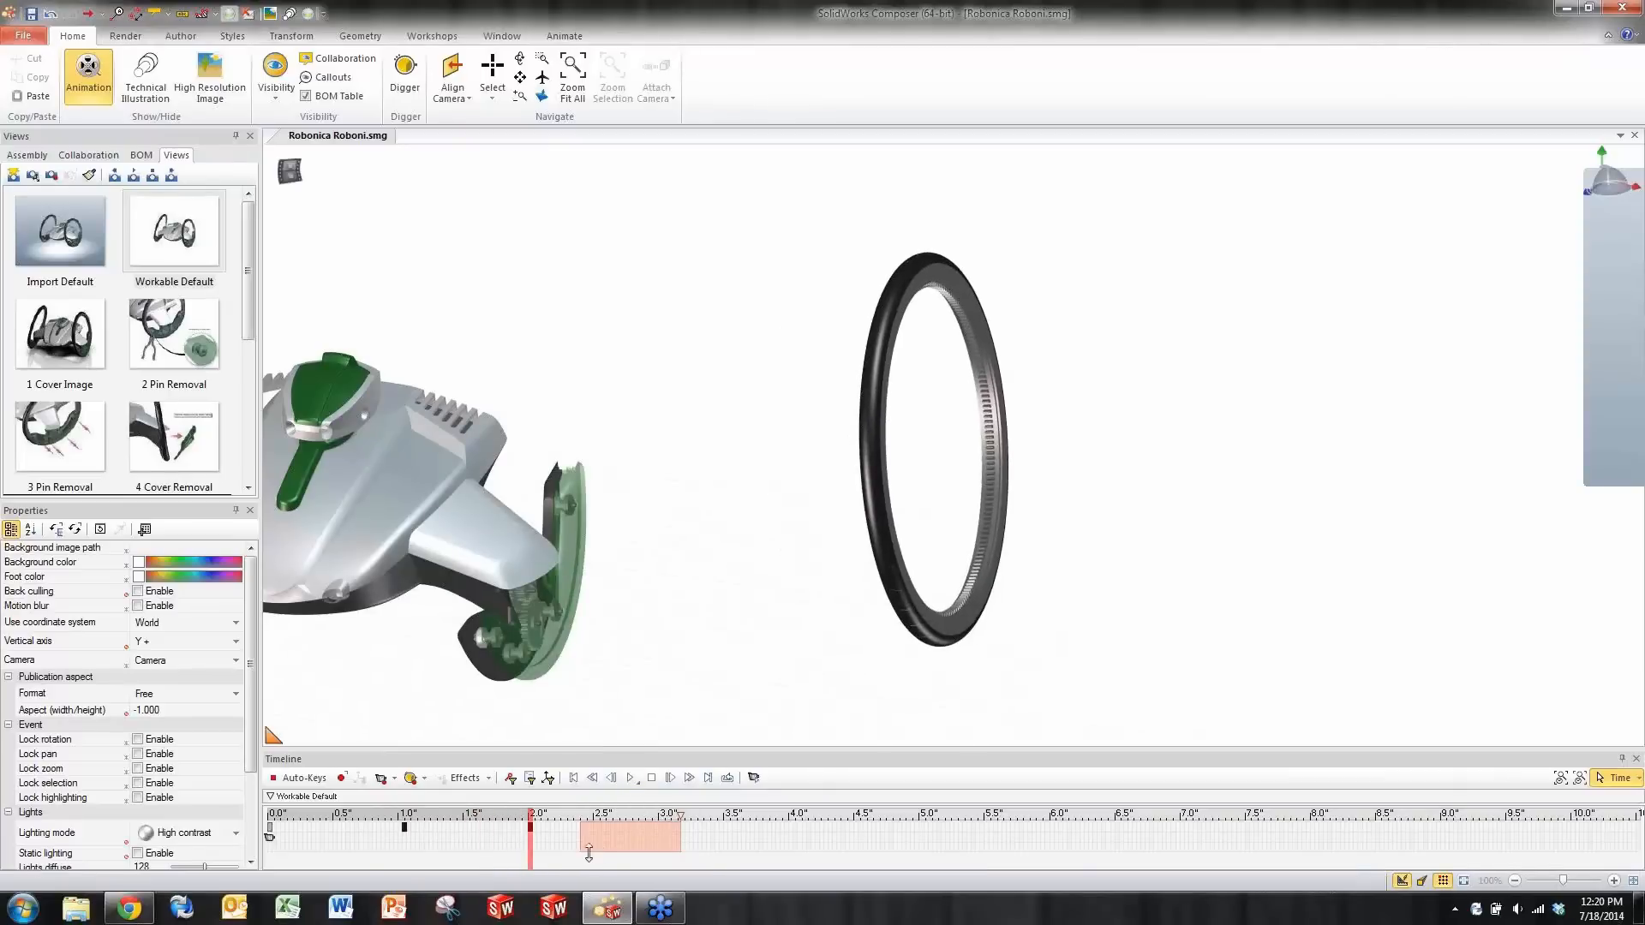
click(544, 848)
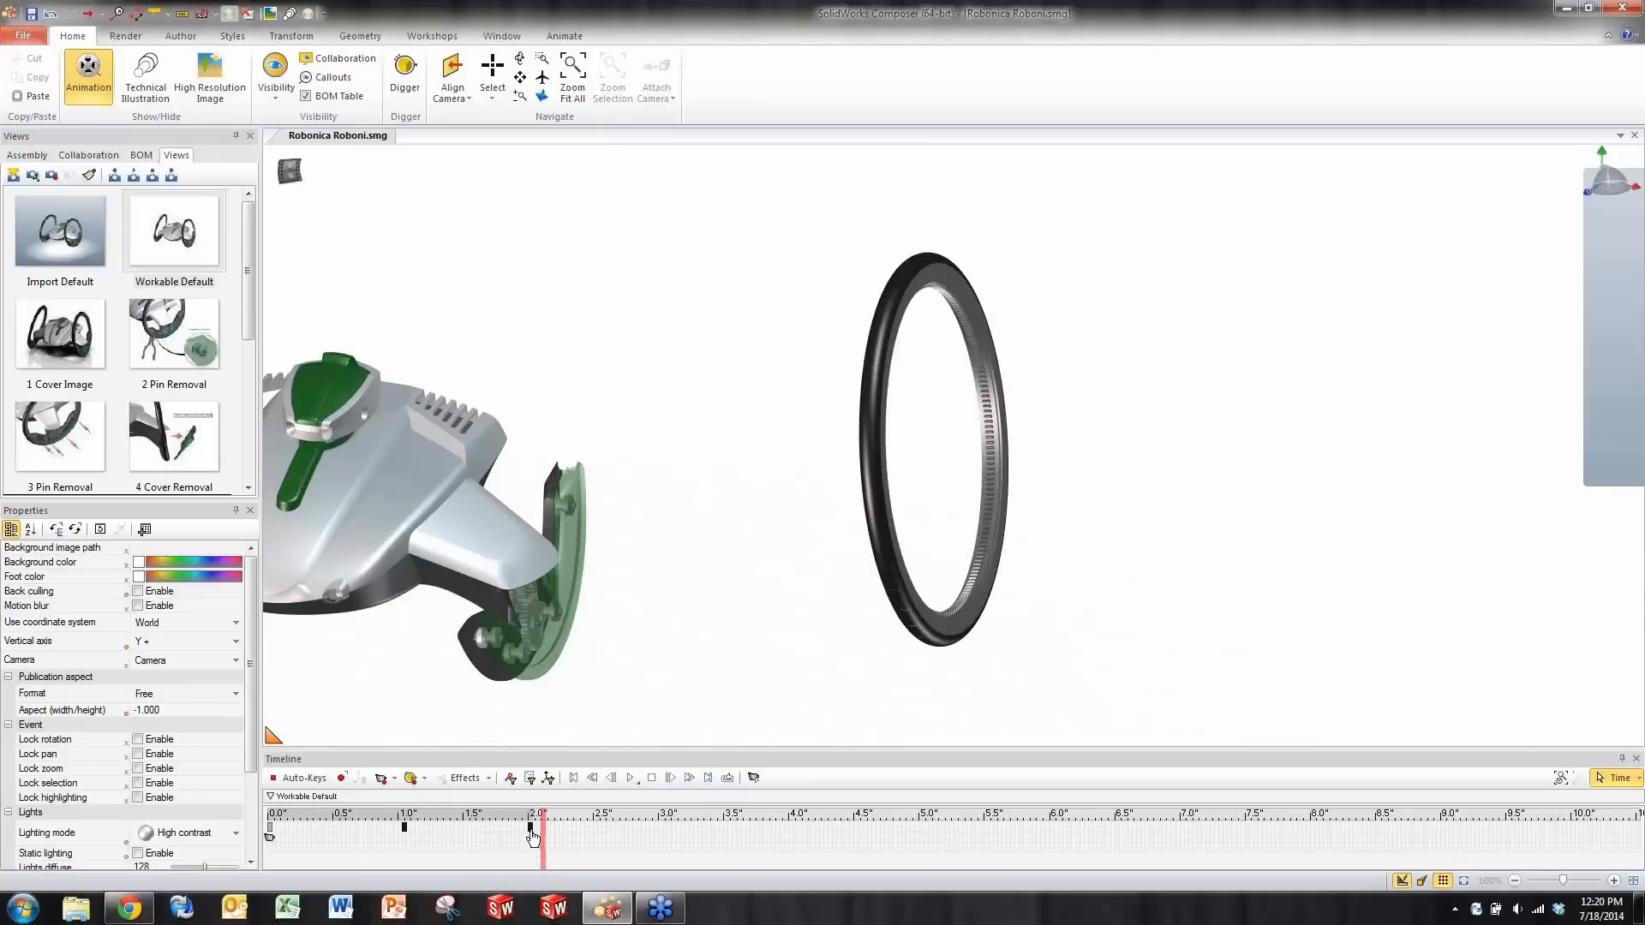
drag(532, 835, 660, 838)
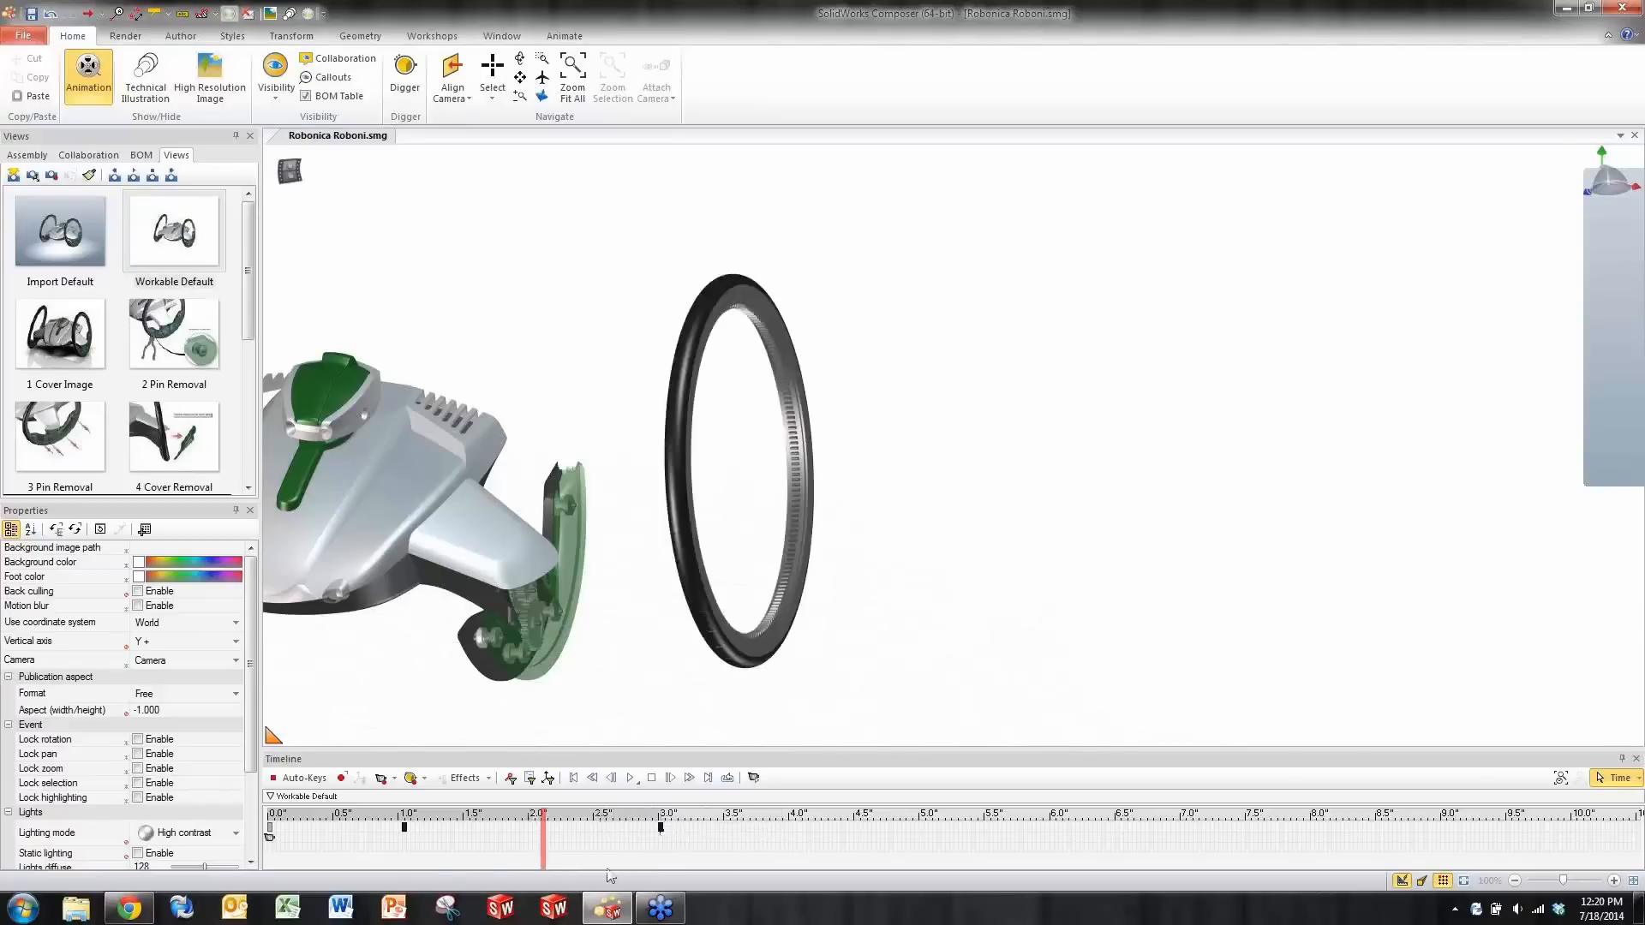
click(403, 847)
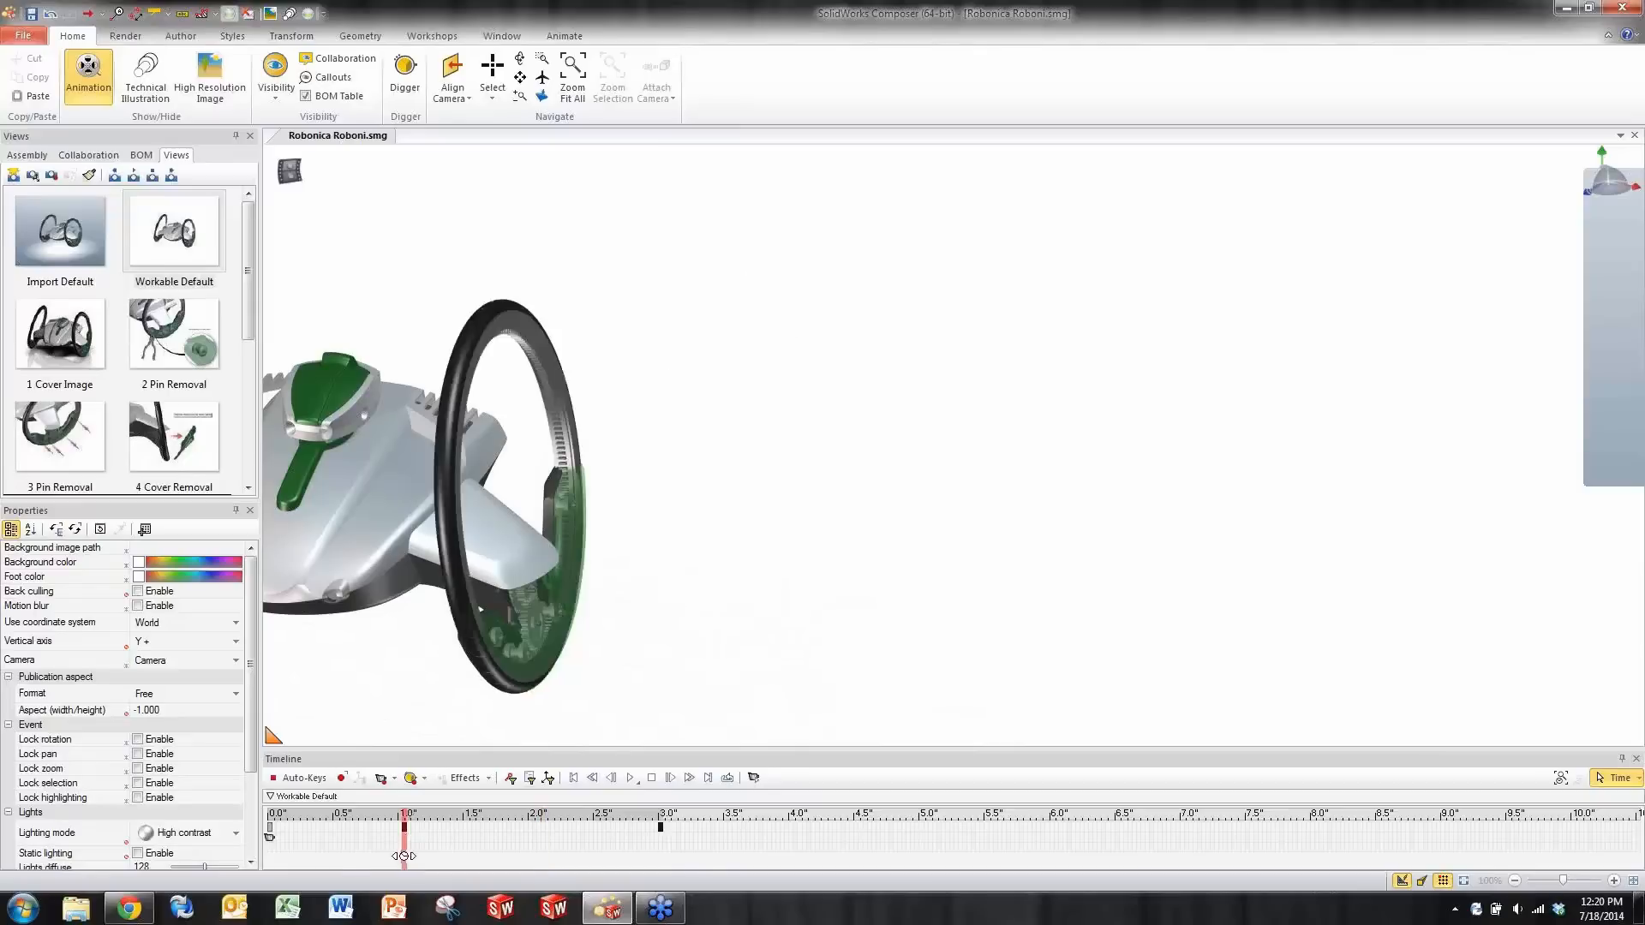
click(630, 778)
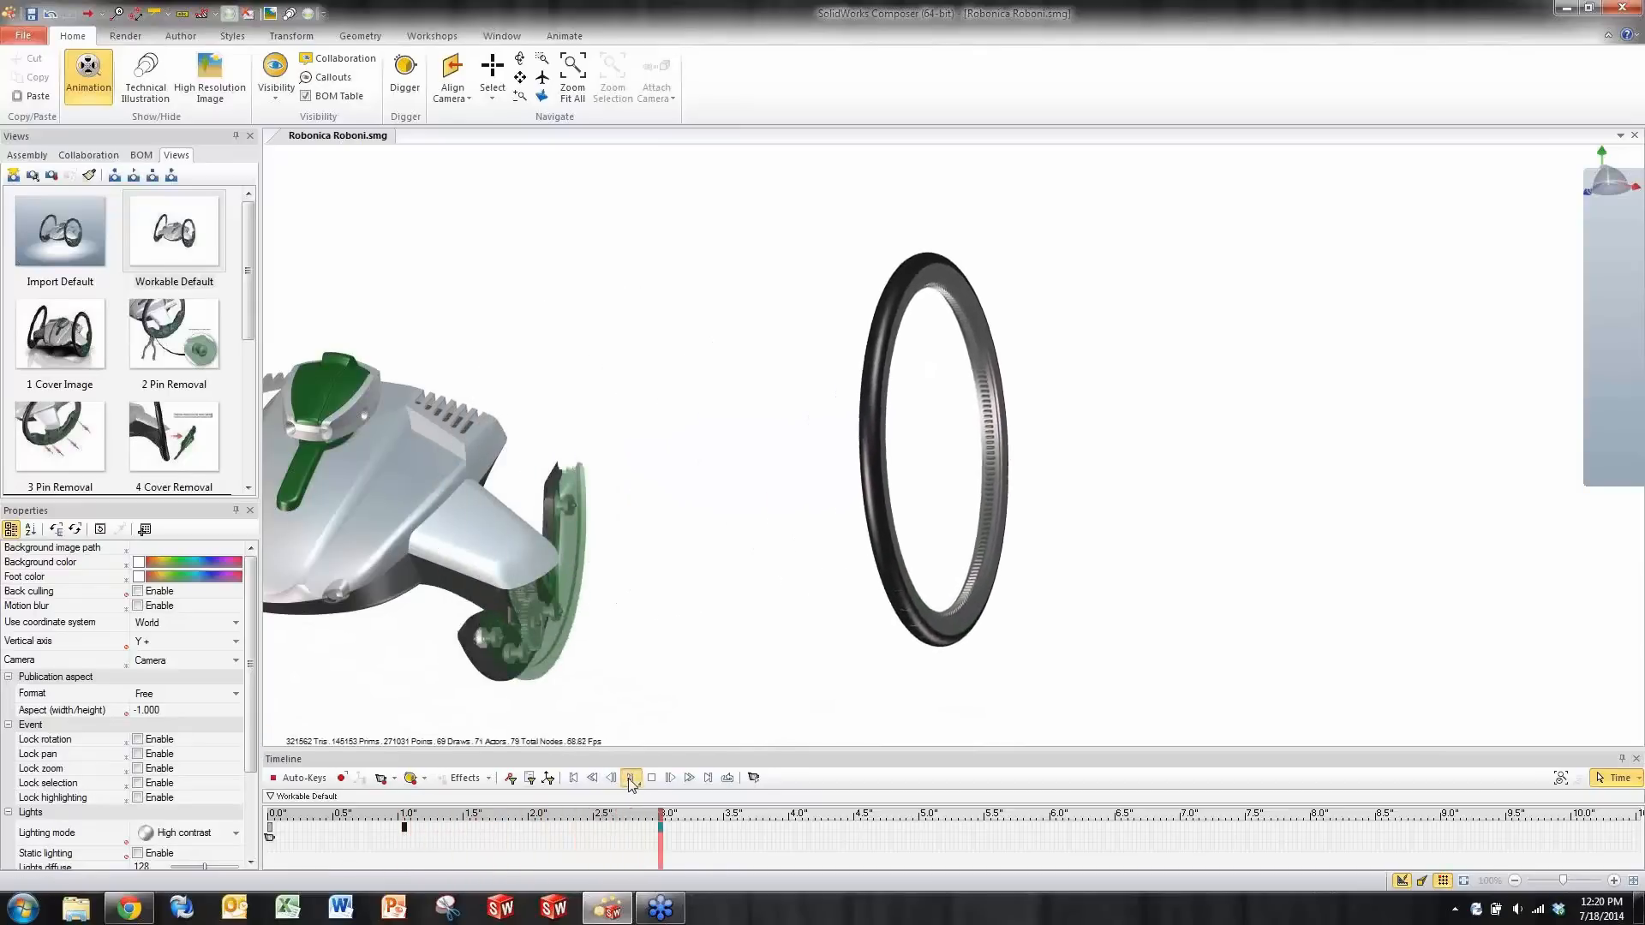
- Move the wheel's end location key to about 1.3 s and play the shortened movement
drag(661, 838, 441, 848)
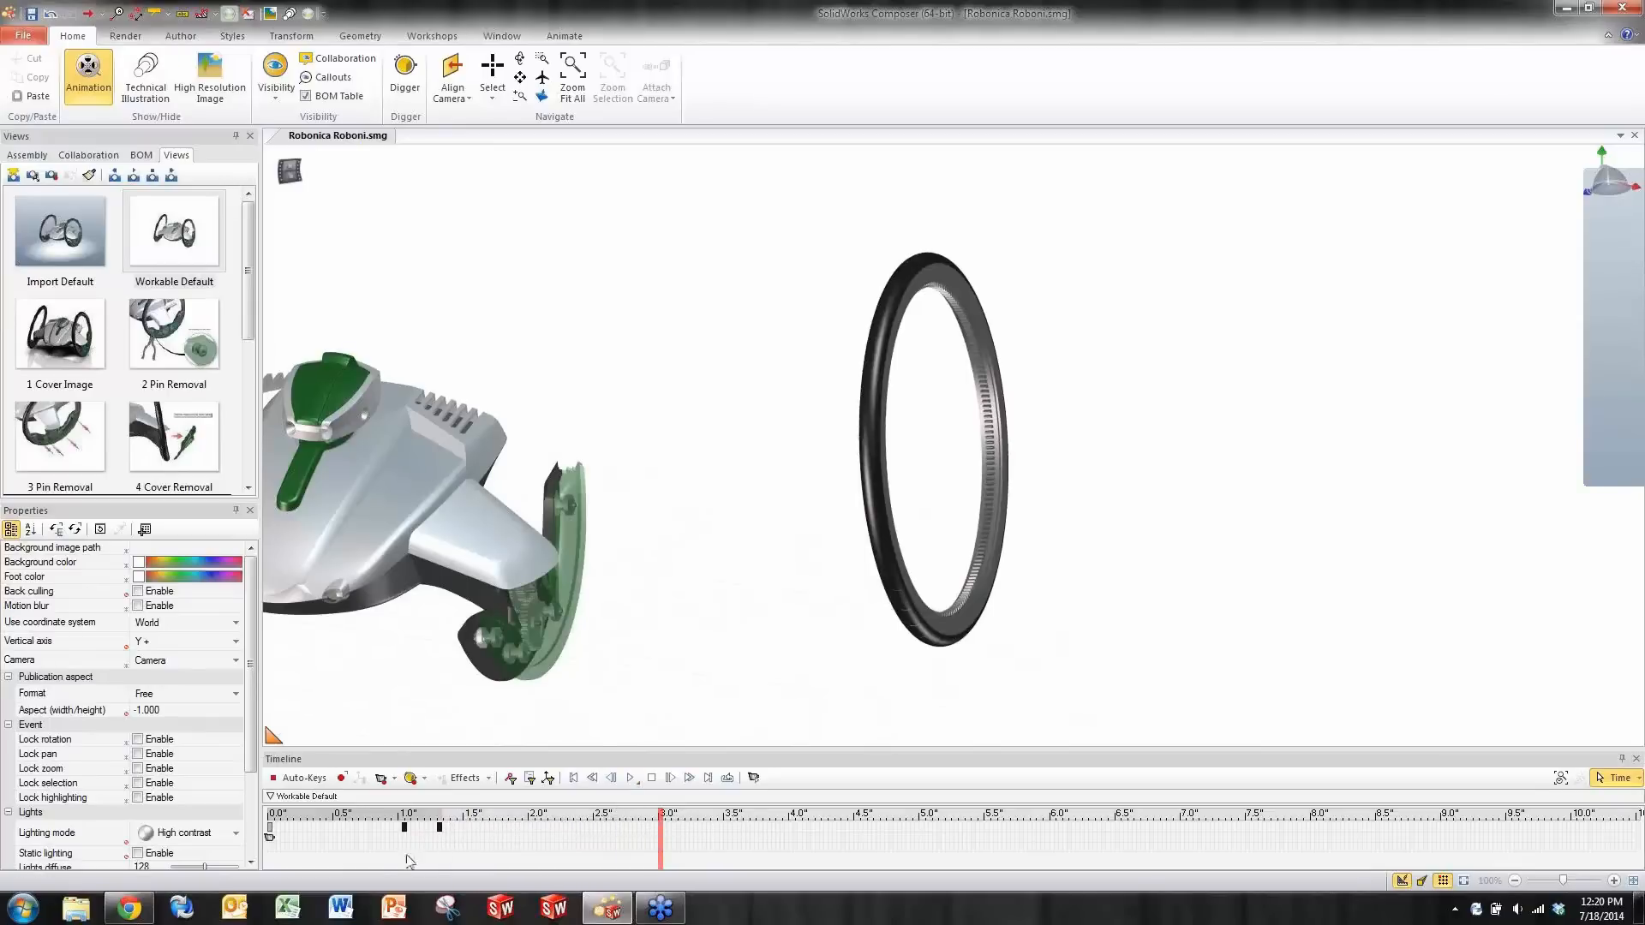
click(373, 853)
click(632, 777)
- Move the wheel's end location key to 2.5 s and preview the wheel at about 2.3 s
click(492, 847)
drag(443, 838, 597, 844)
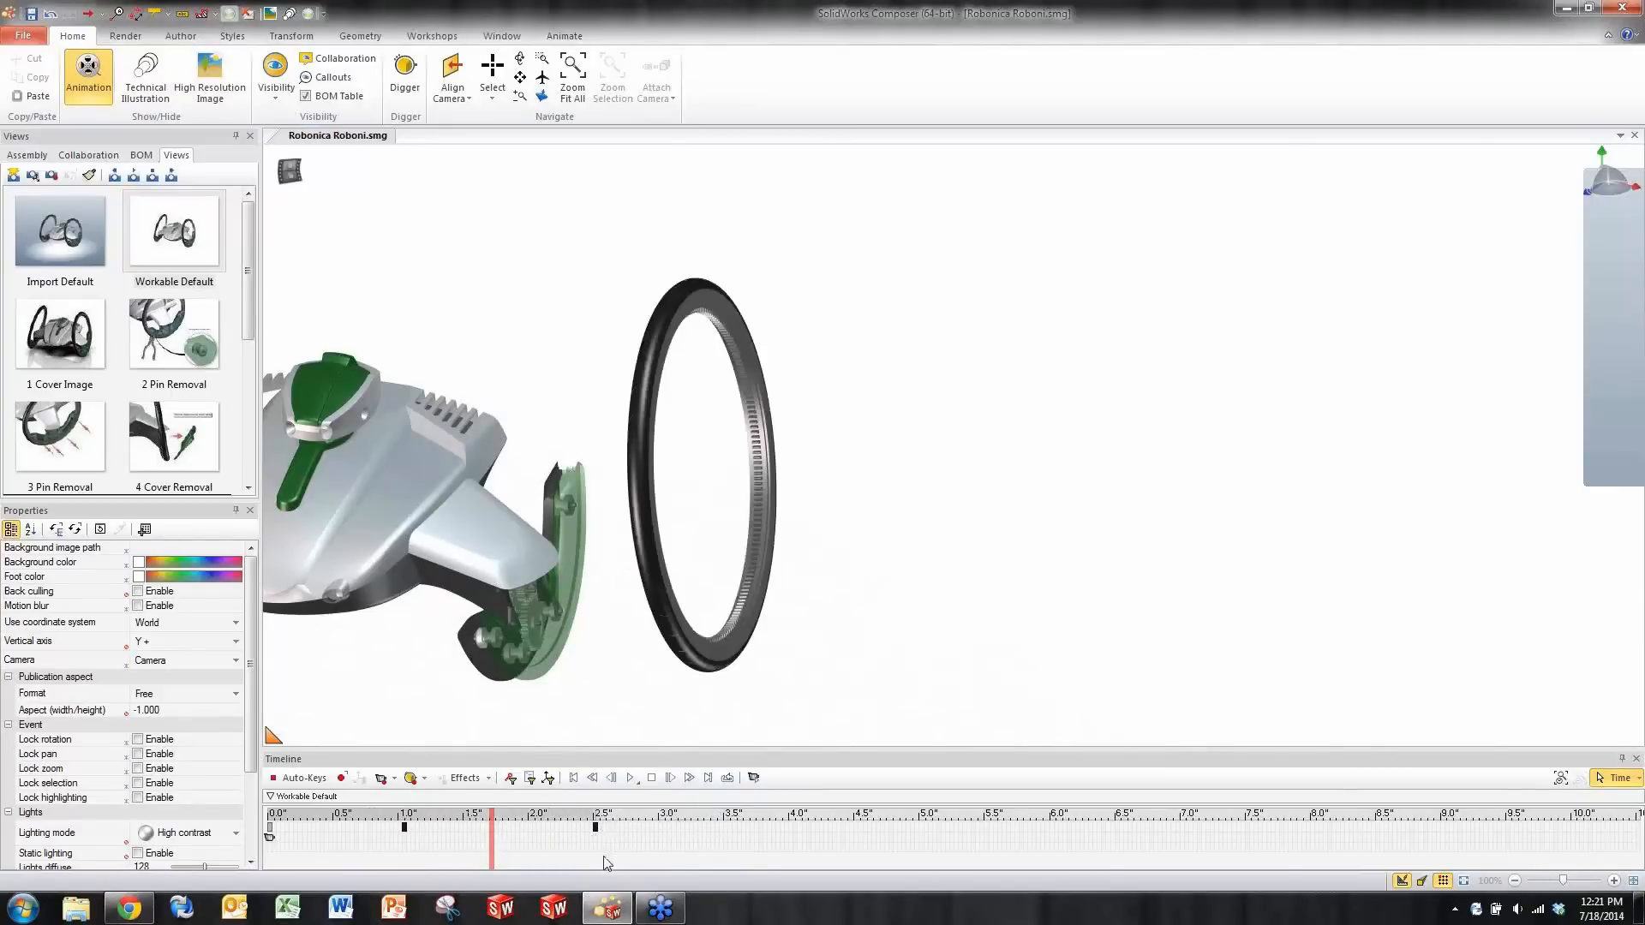
click(566, 865)
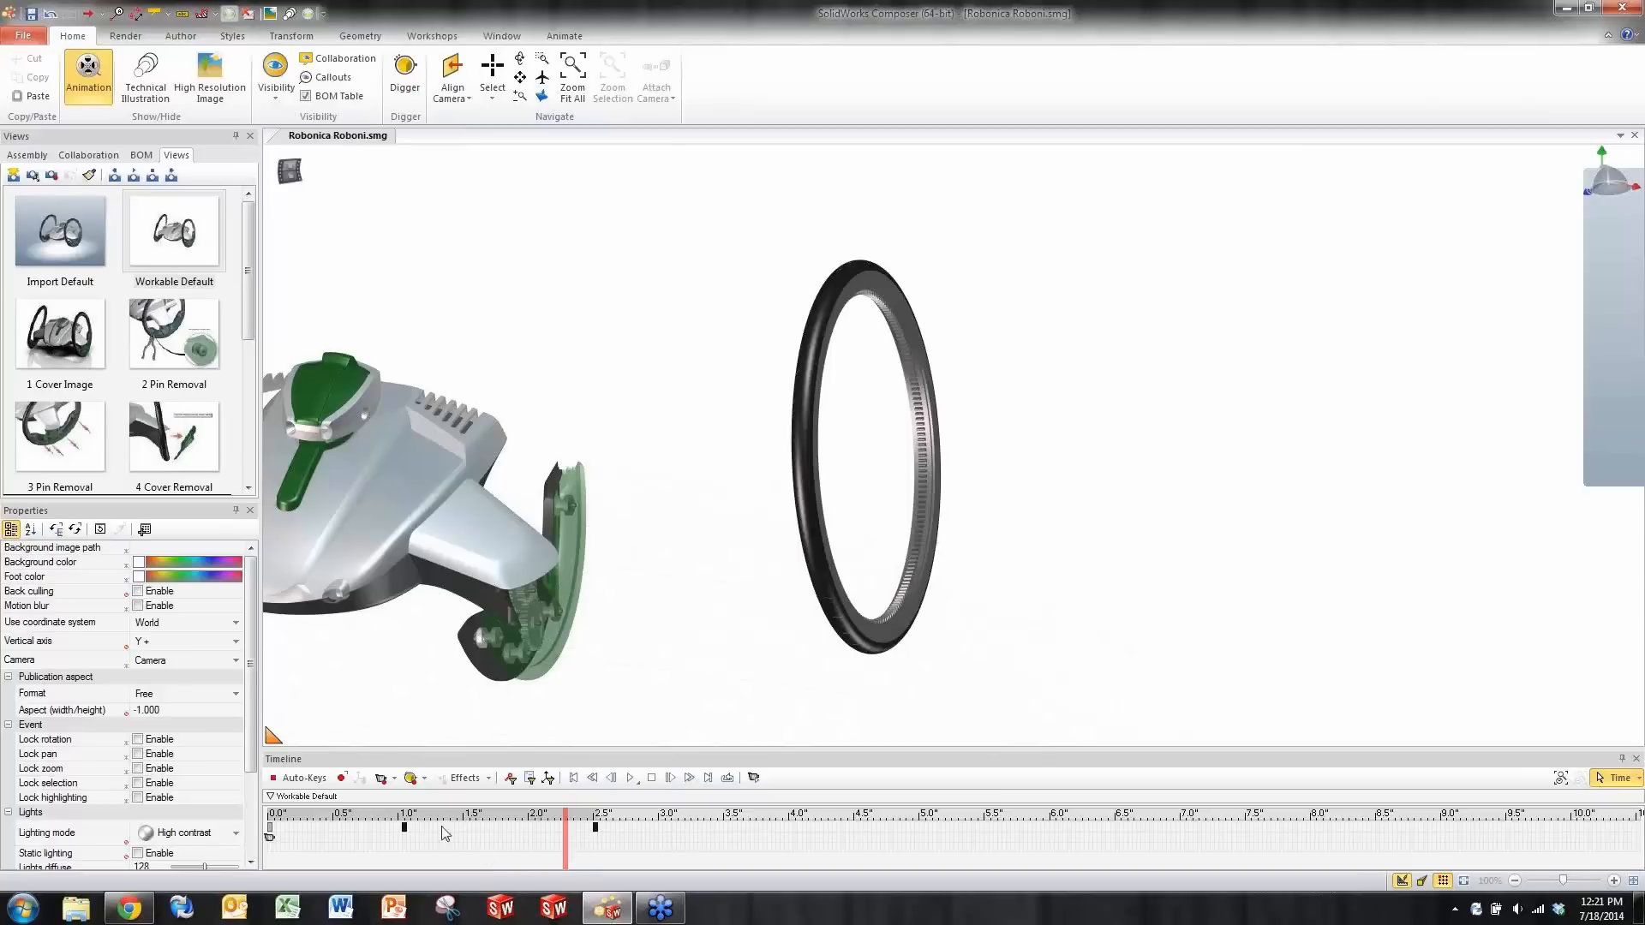
- Delete the wheel's two location keys at 1 s and about 1.5 s
mouse_move(428, 824)
mouse_down()
mouse_move(576, 852)
mouse_move(568, 816)
mouse_move(442, 813)
mouse_up()
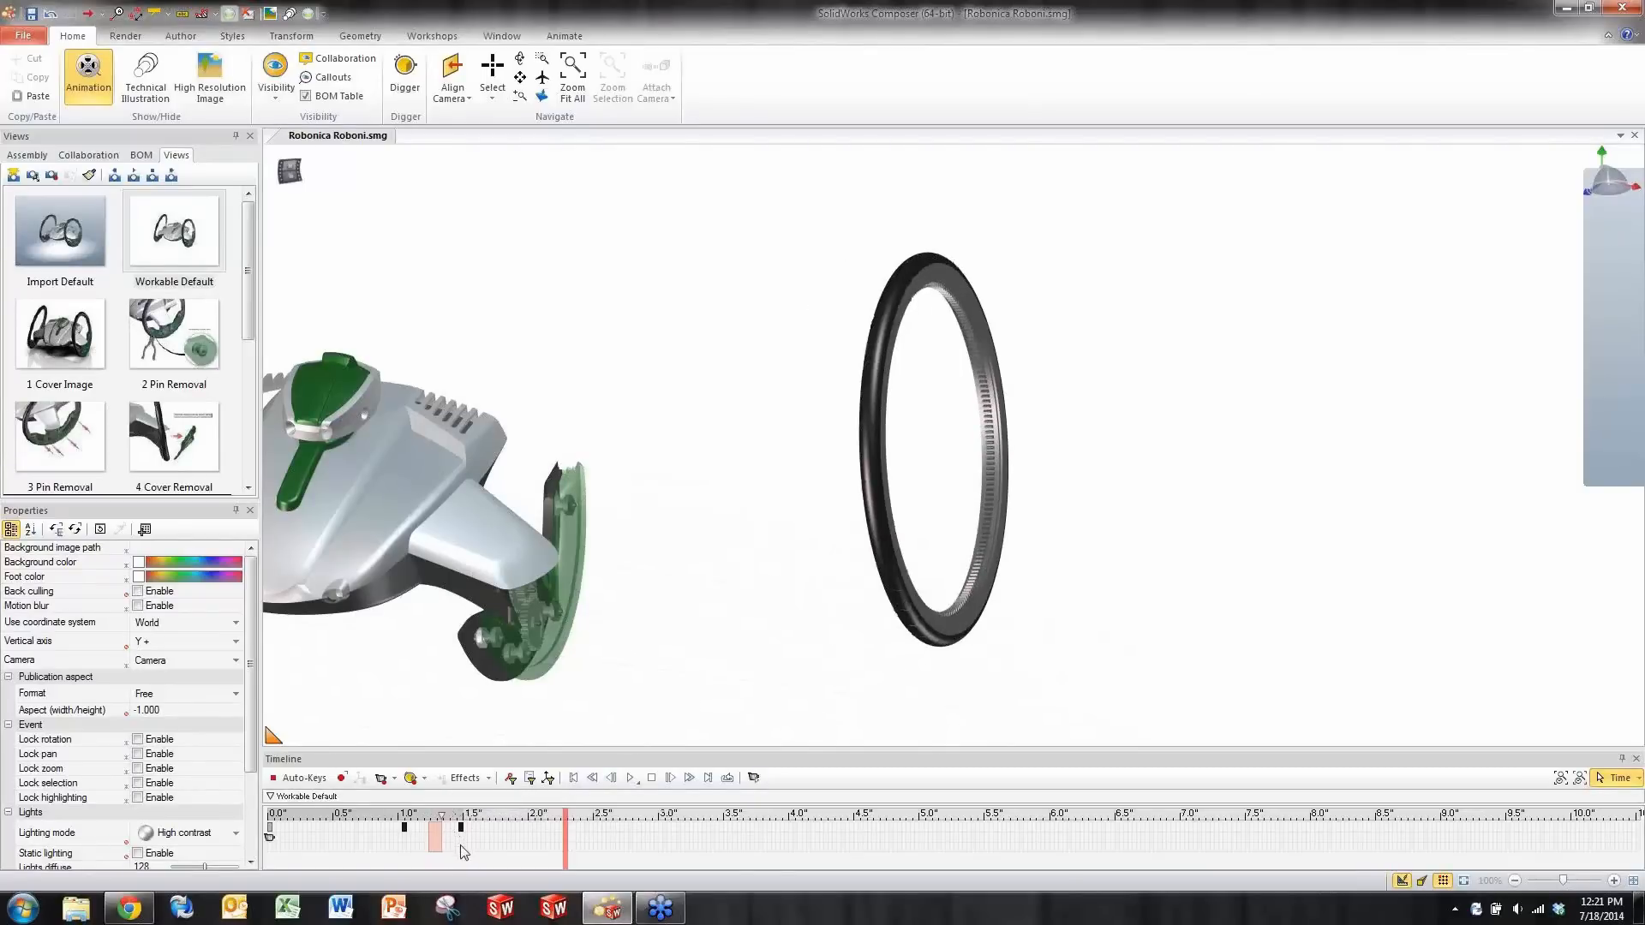
mouse_move(565, 848)
mouse_down()
mouse_move(473, 848)
mouse_move(380, 820)
mouse_up()
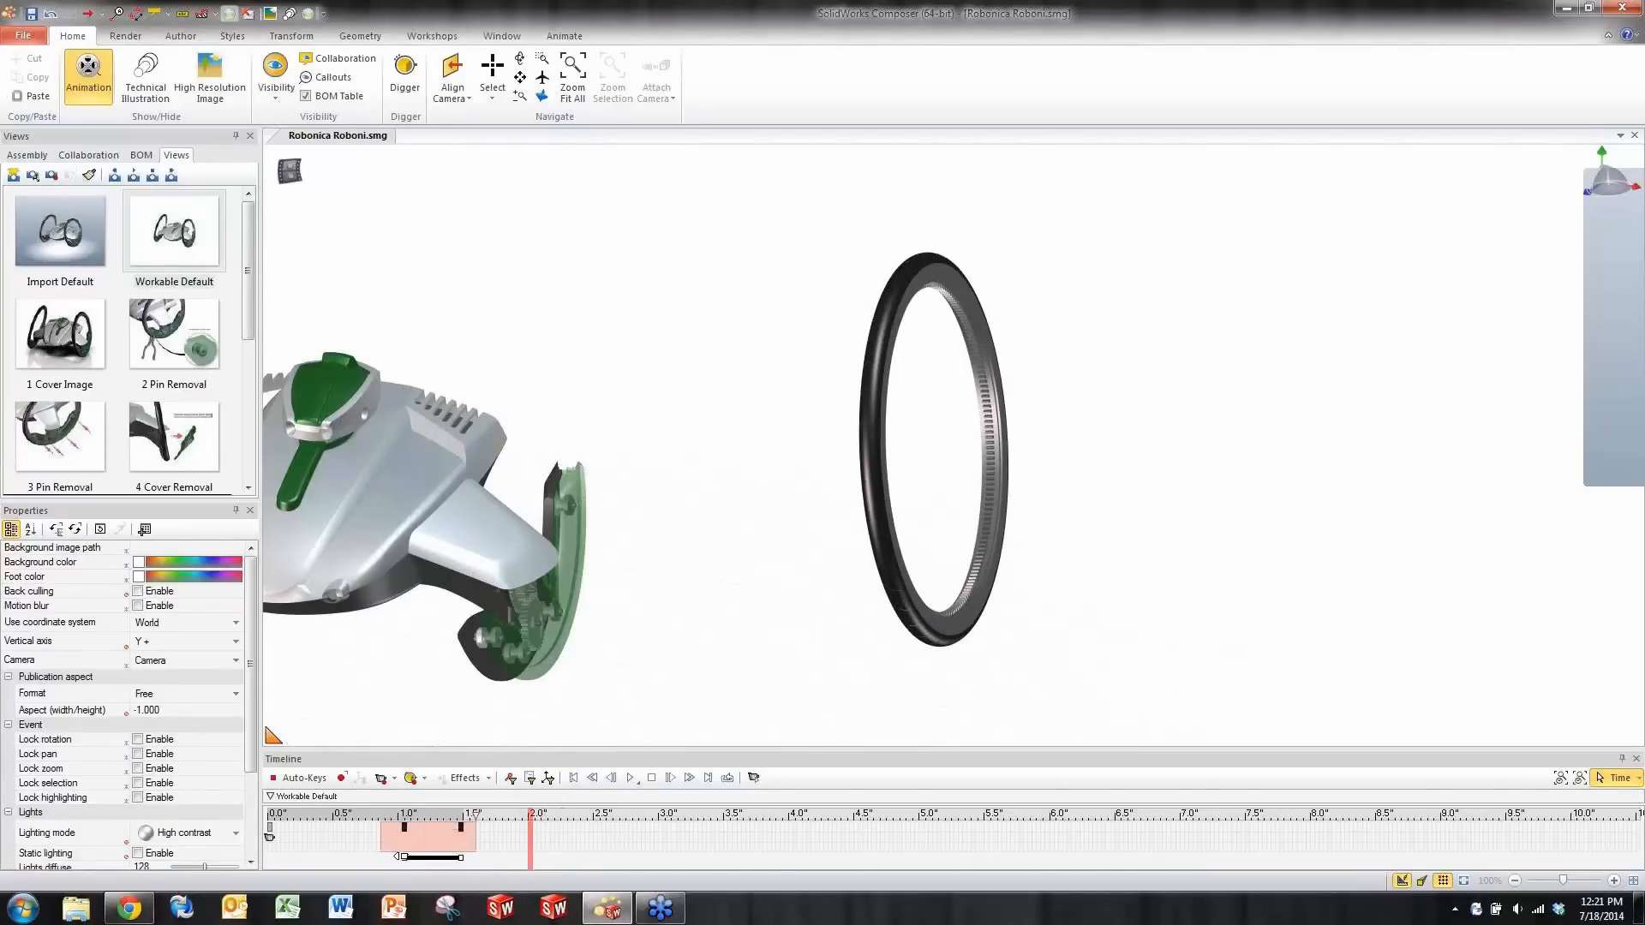
key(Delete)
click(332, 852)
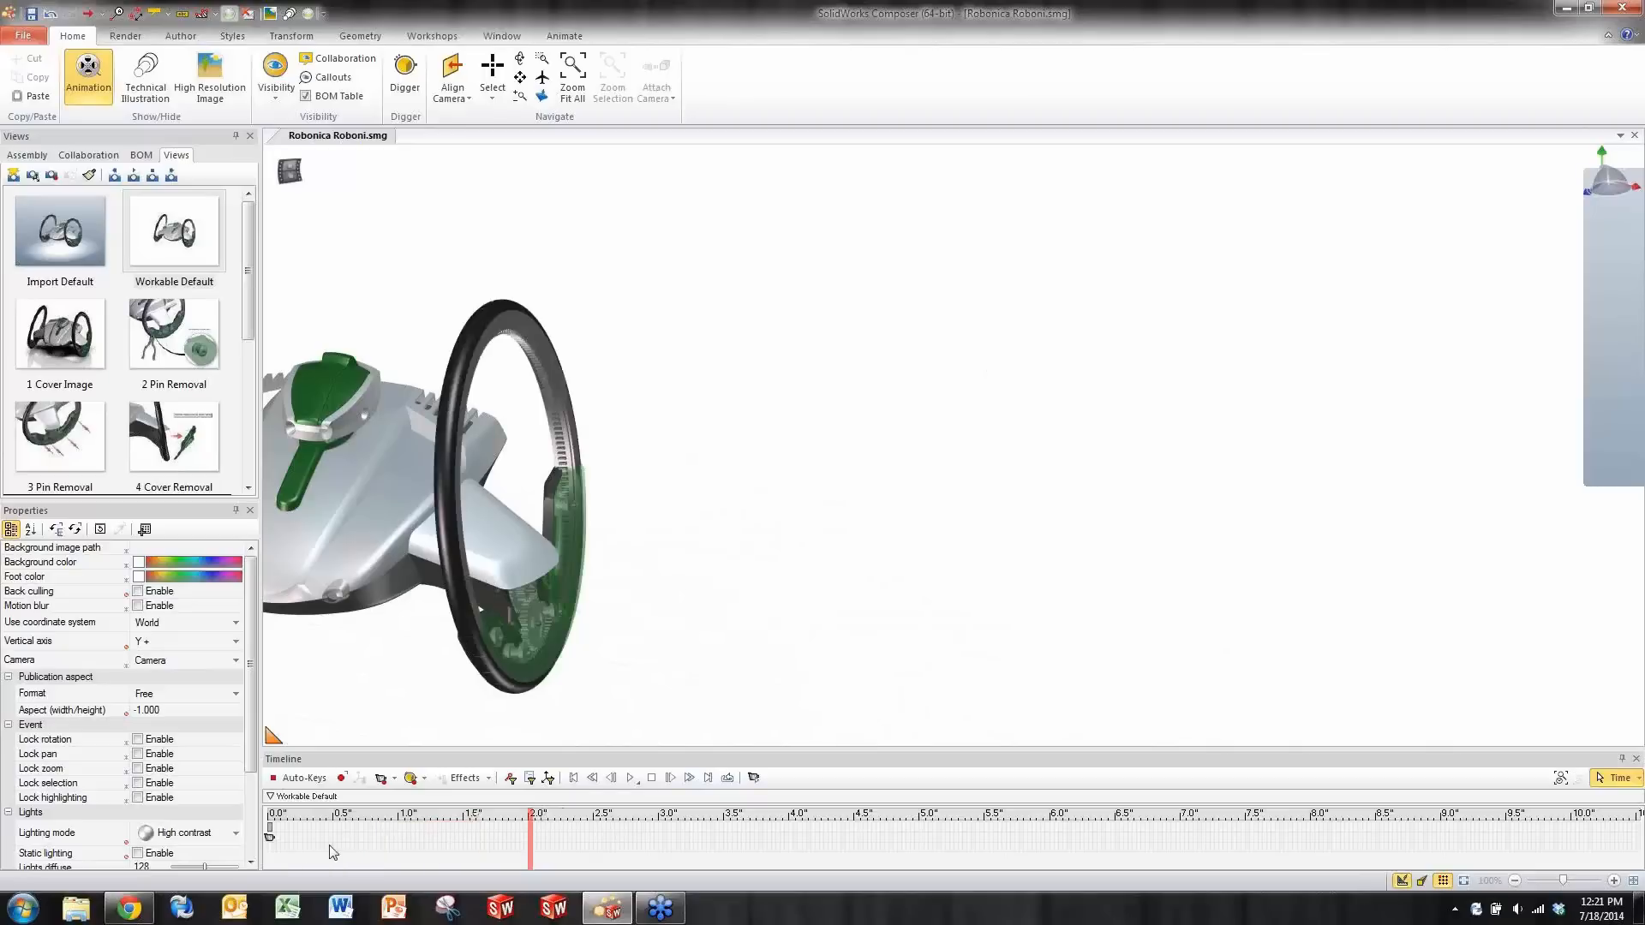
- Turn on camera play mode and set a camera key at 1 s with the whole robot in view
click(332, 853)
mouse_move(331, 843)
mouse_down()
mouse_move(247, 847)
mouse_move(324, 849)
mouse_up()
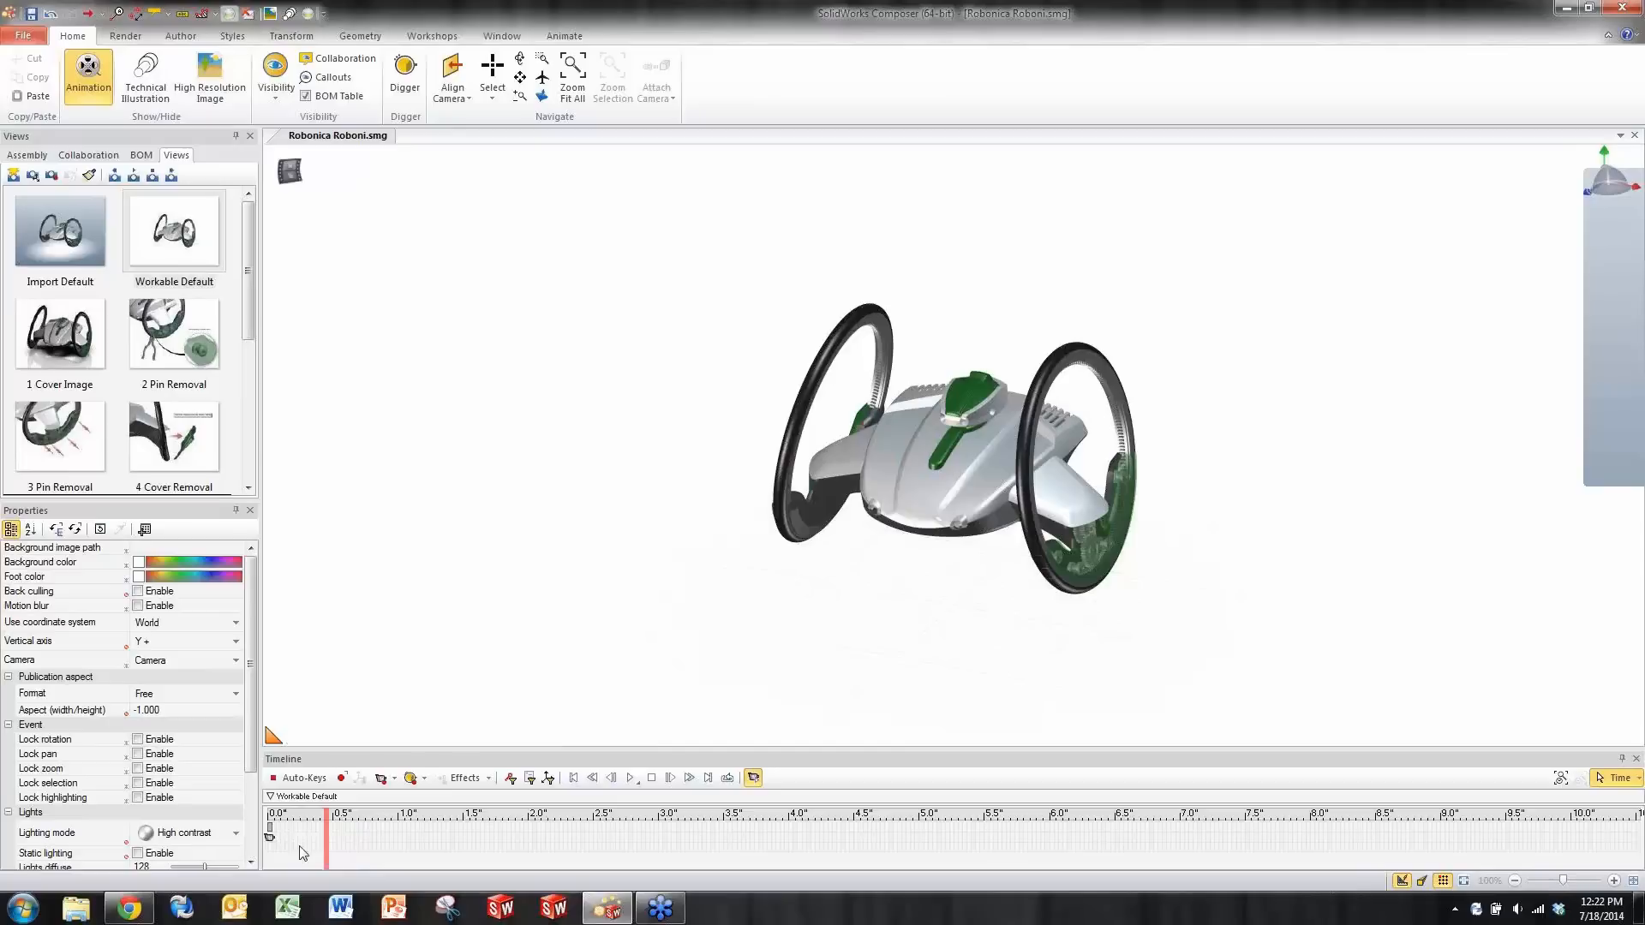
drag(326, 846, 400, 845)
click(380, 778)
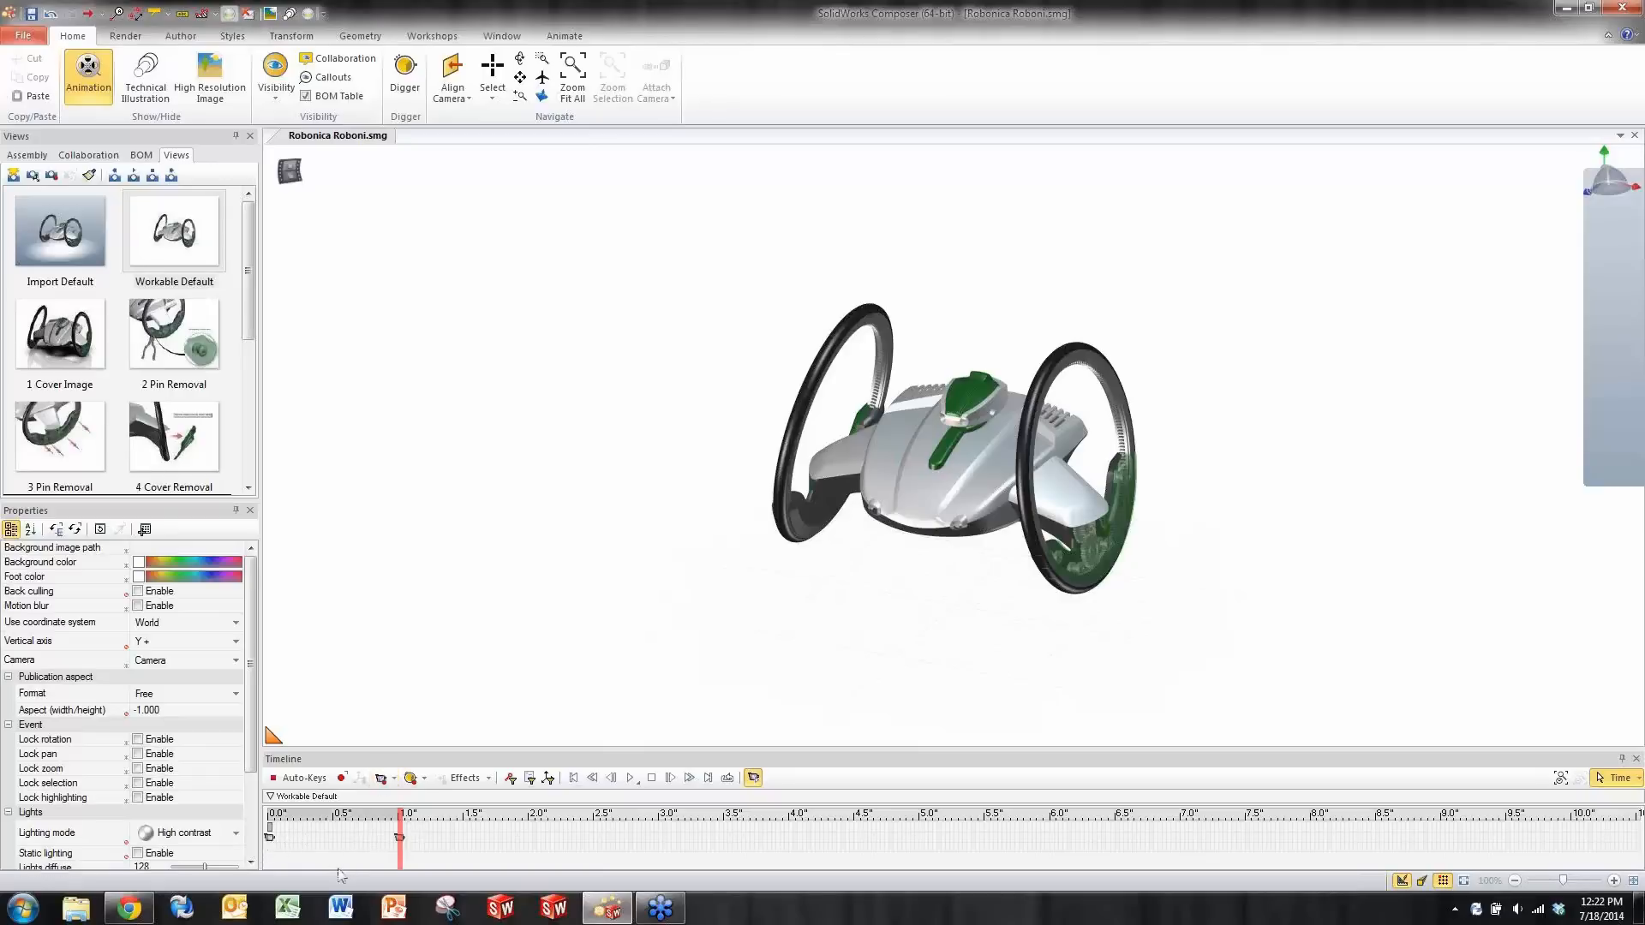
mouse_move(400, 857)
mouse_down()
mouse_move(275, 856)
mouse_move(399, 858)
mouse_up()
mouse_move(400, 859)
mouse_down()
mouse_move(283, 855)
mouse_move(462, 849)
mouse_move(400, 852)
mouse_up()
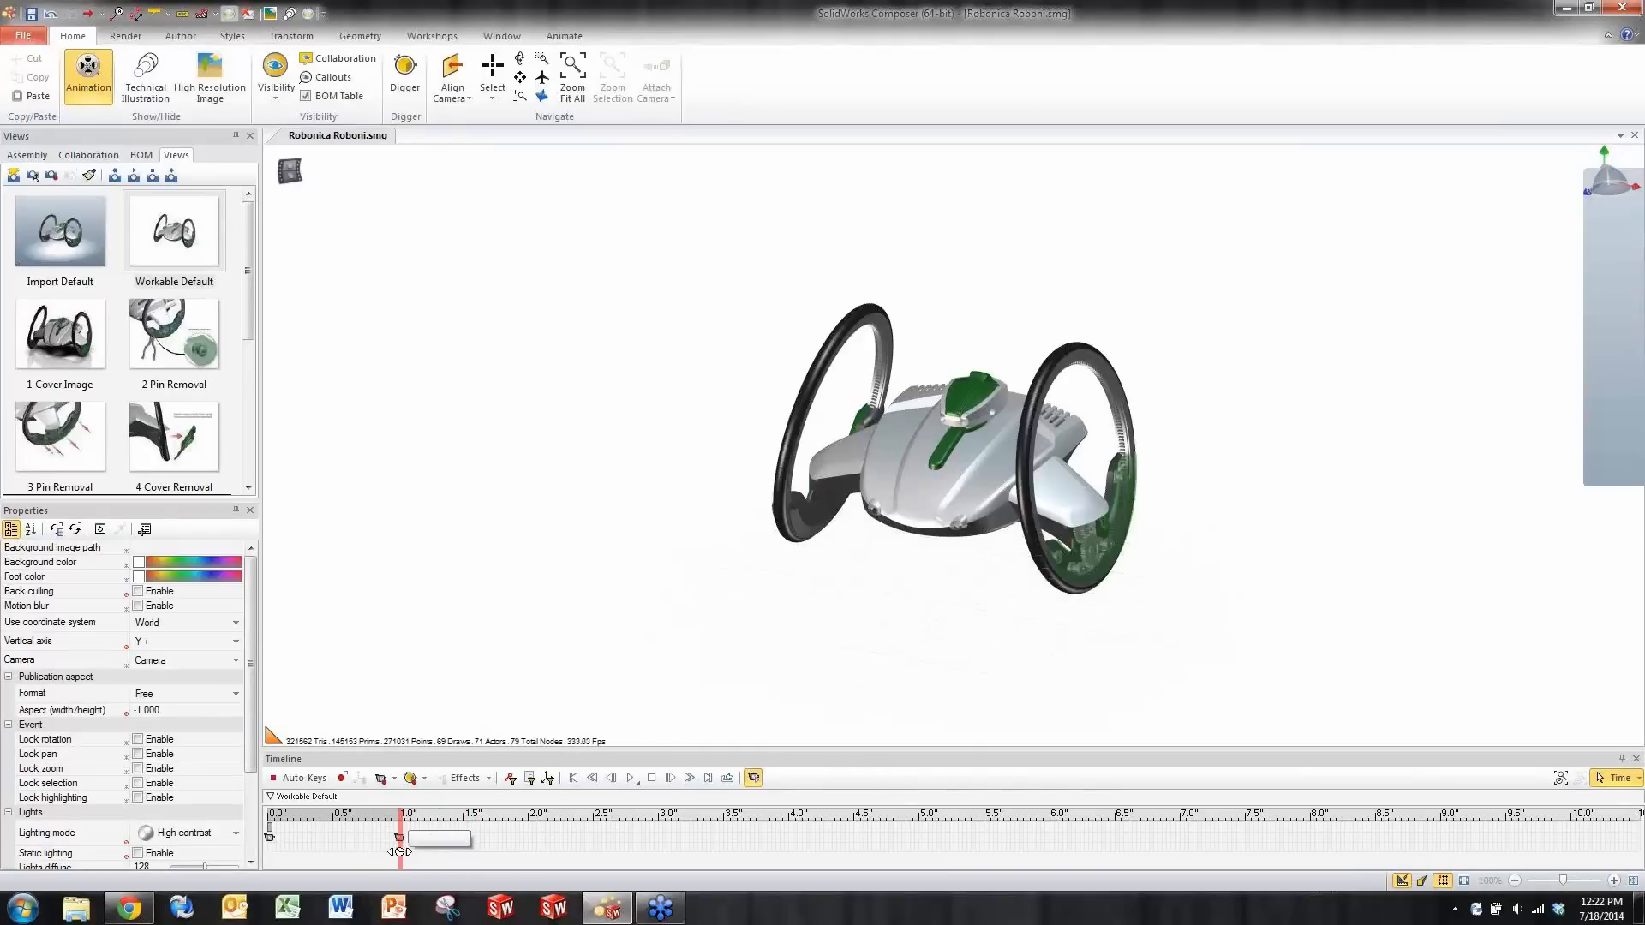
- Set a camera key at 2 s with a rotated close-up of the wheel with the green fender, and play the animation from the start
drag(400, 851, 531, 853)
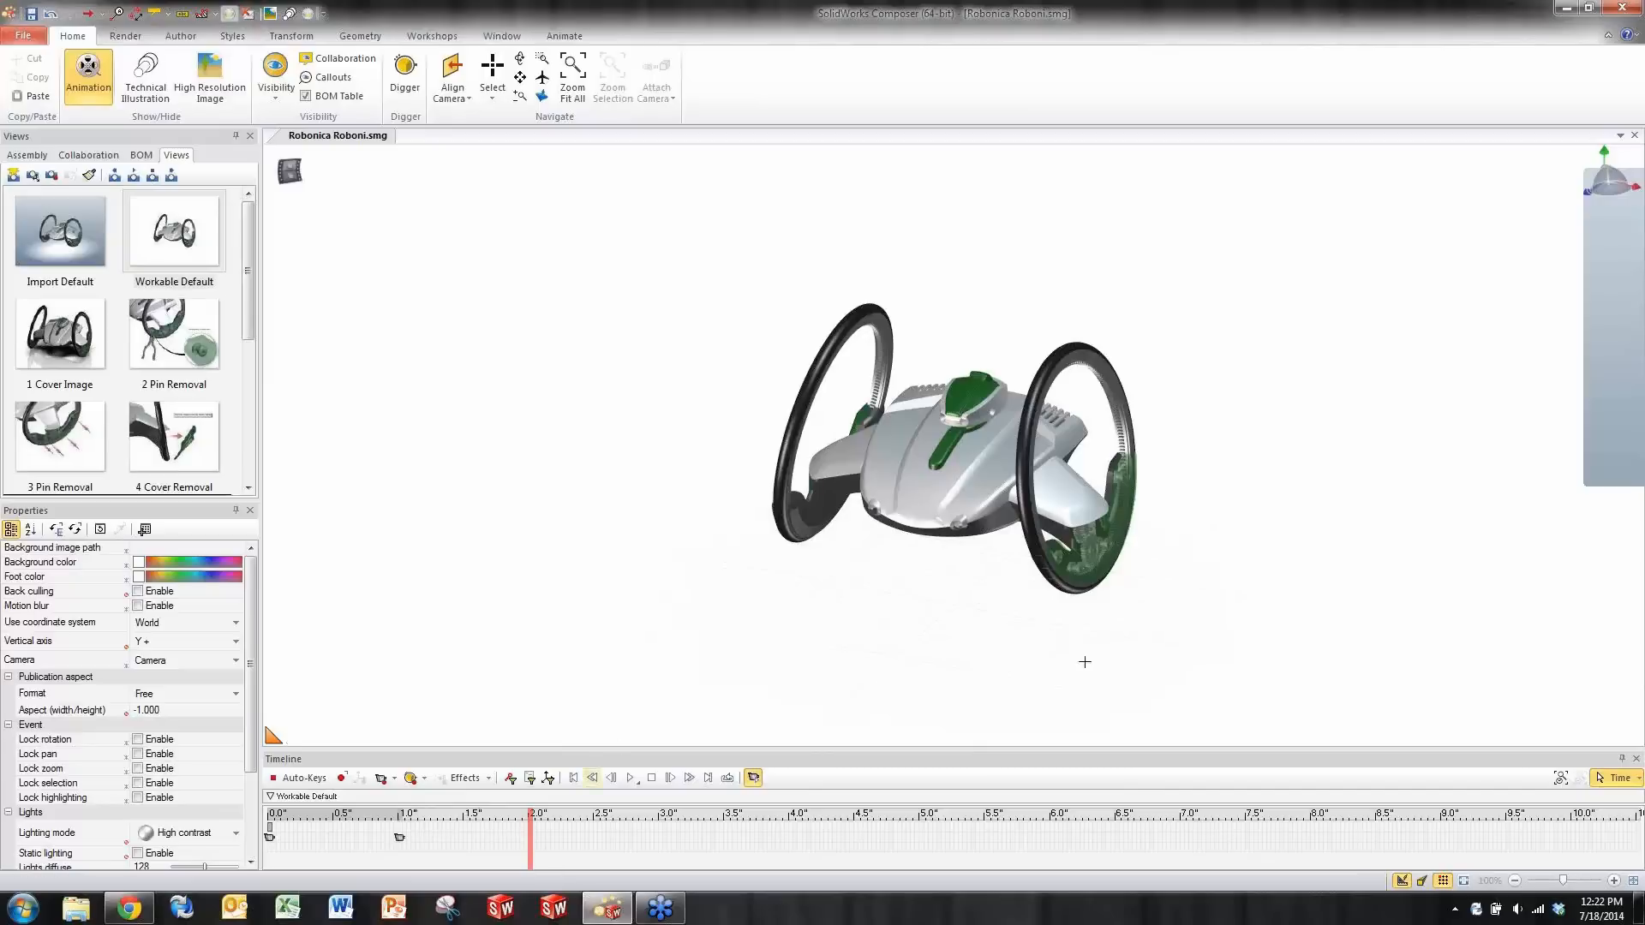
drag(1084, 661, 967, 494)
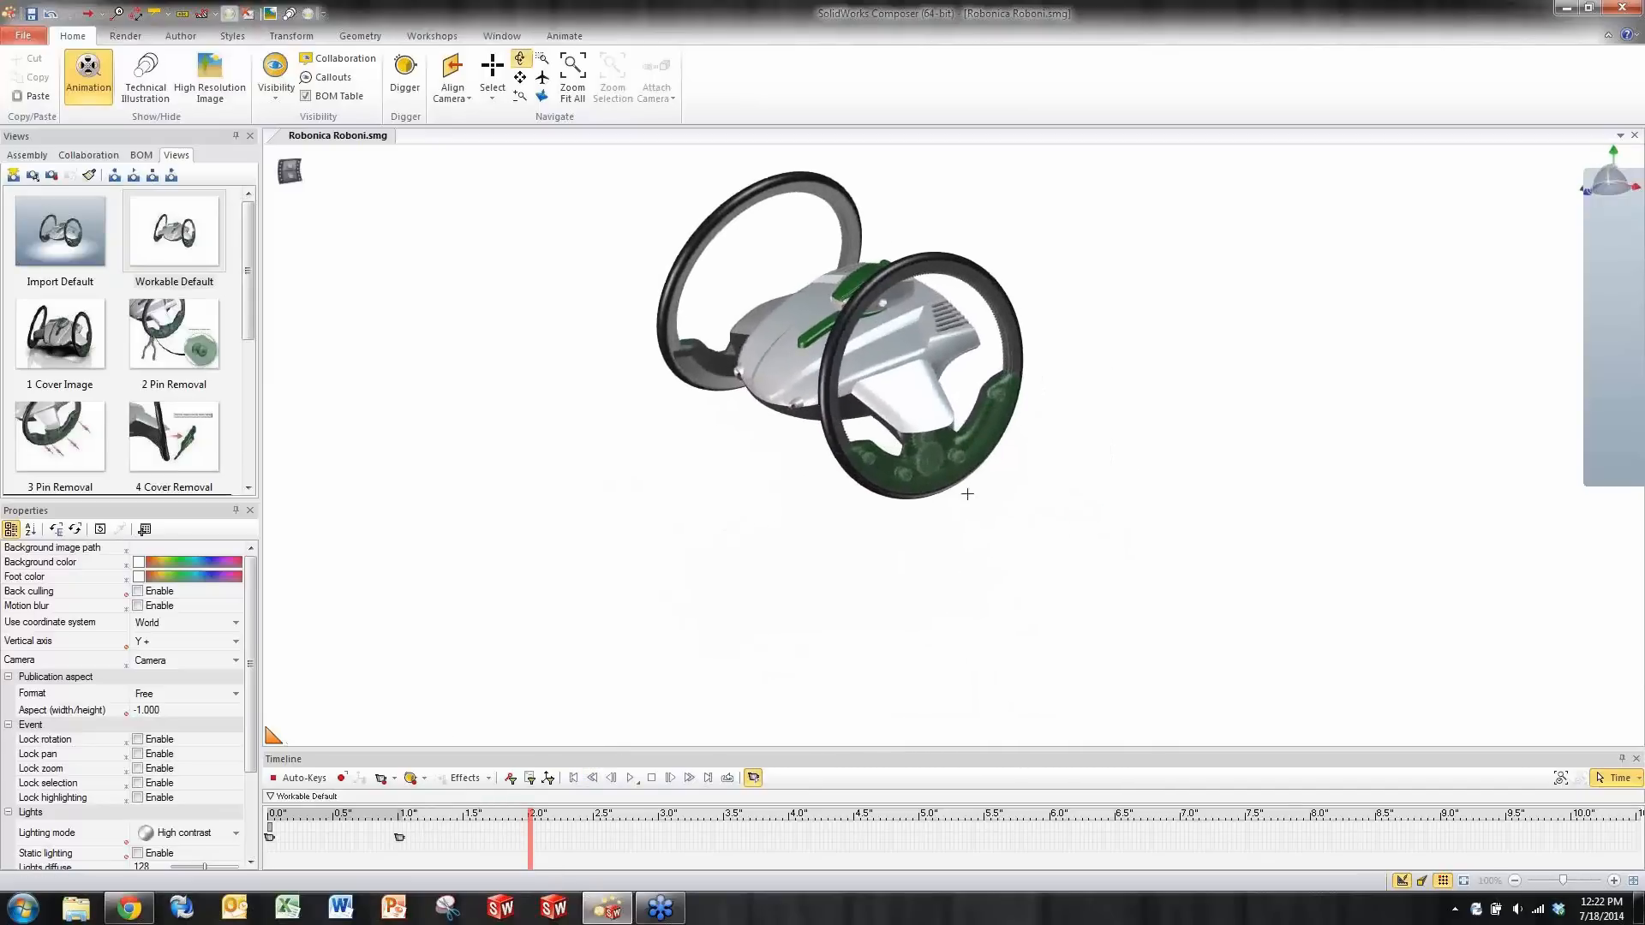
scroll(985, 493, up, 3)
scroll(1079, 563, up, 2)
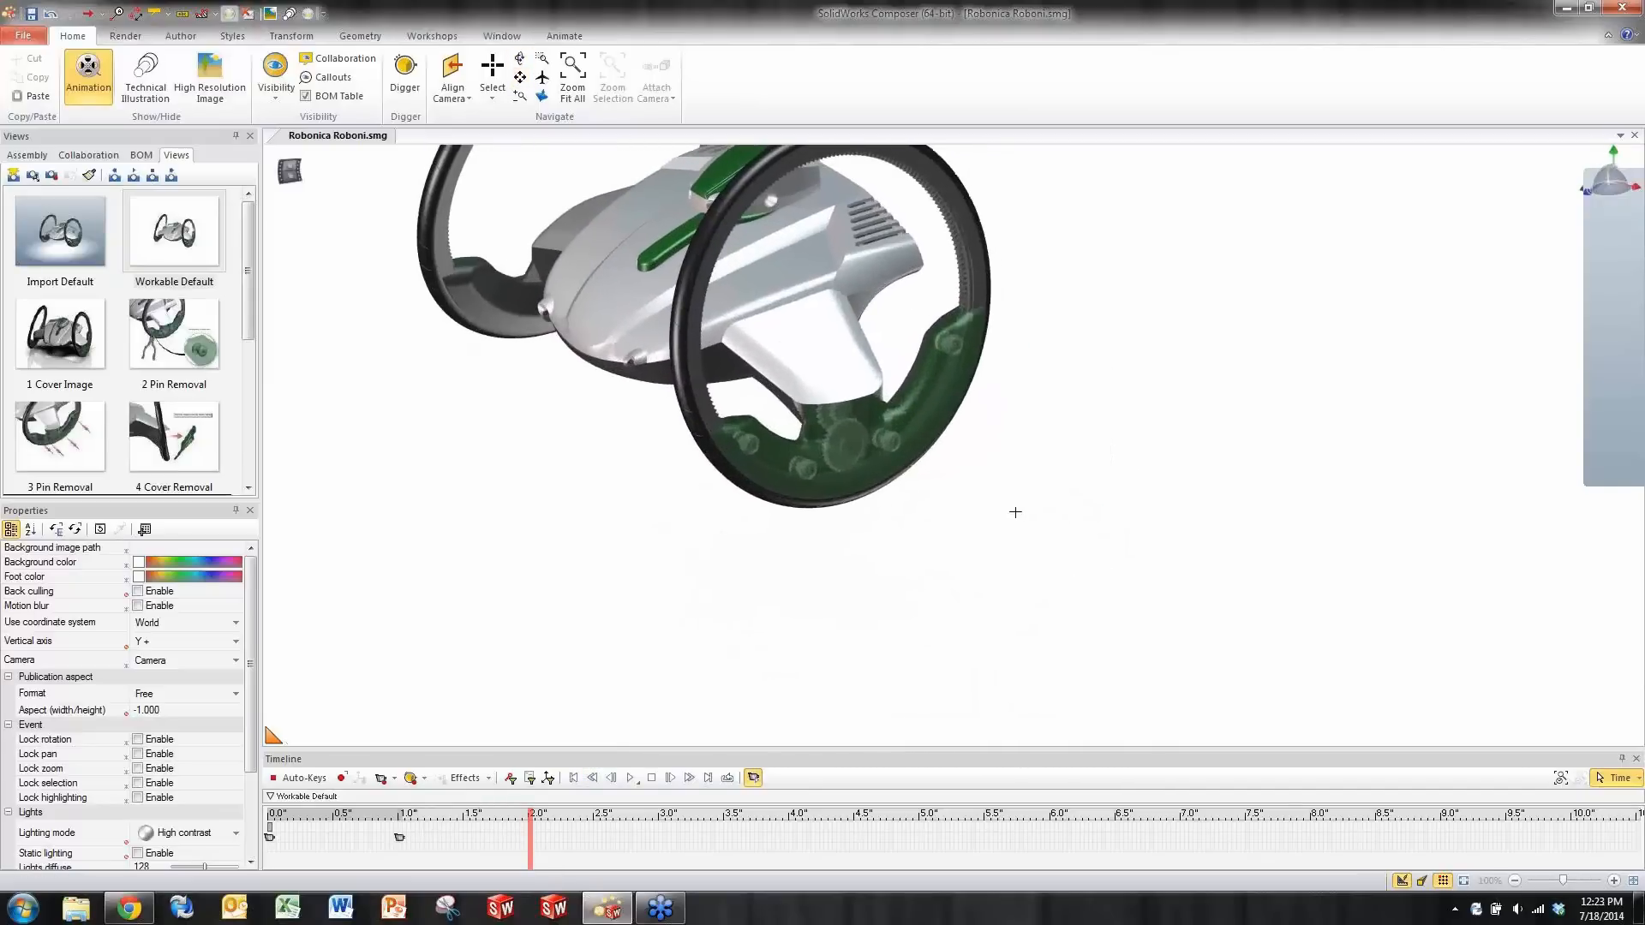
scroll(1016, 514, up, 3)
drag(1019, 540, 1051, 641)
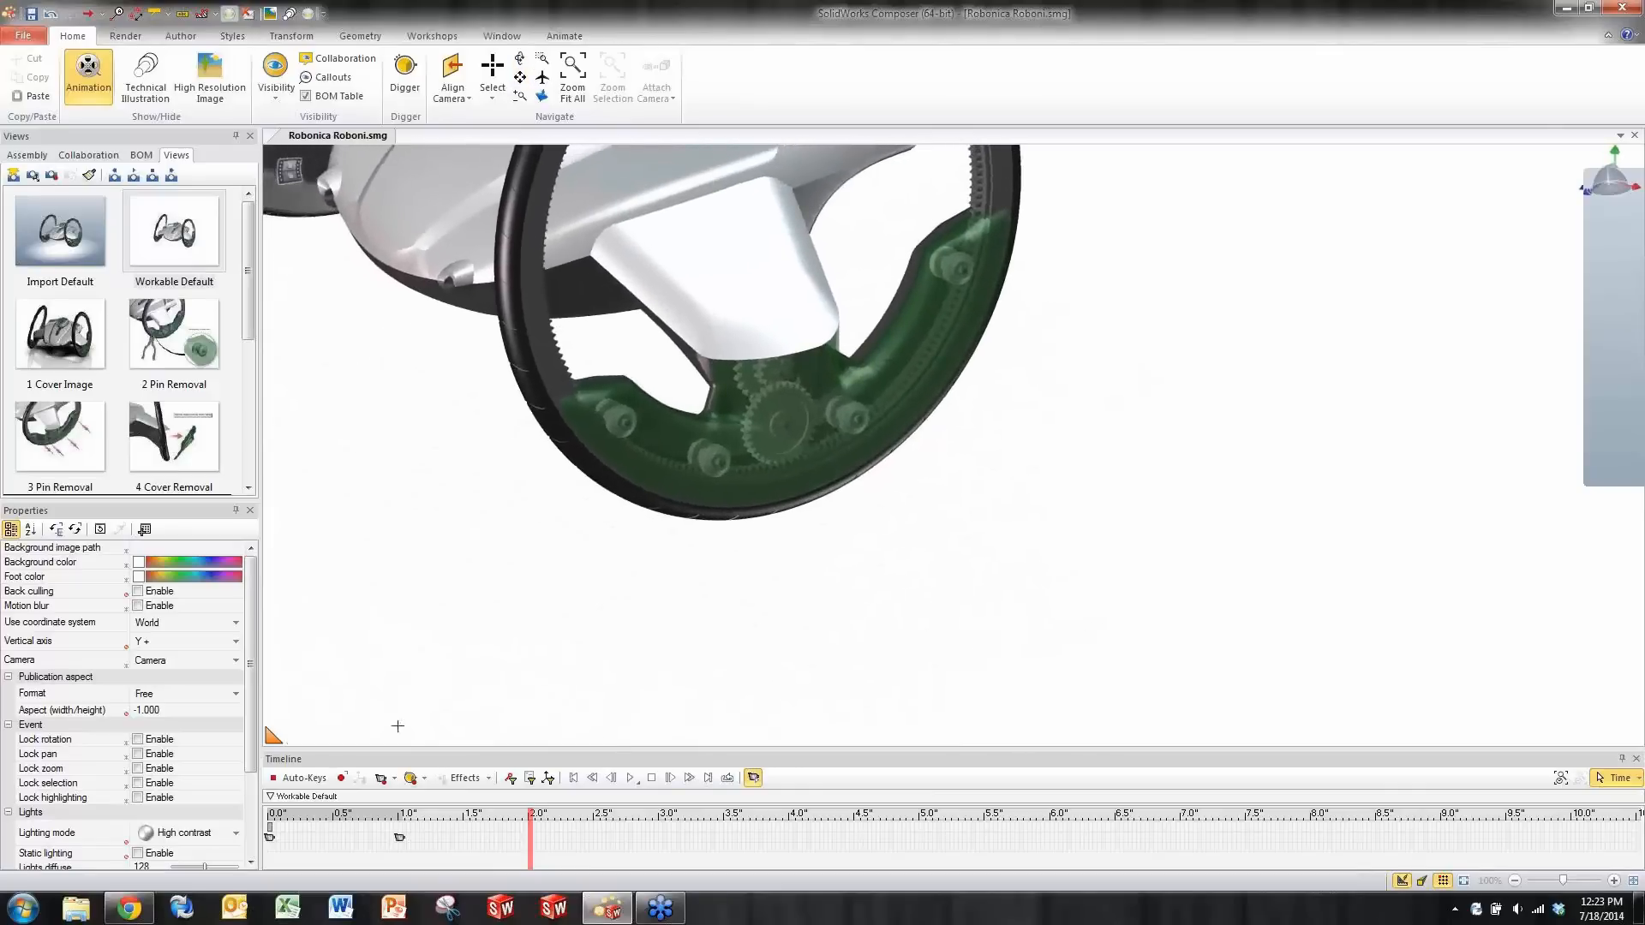
click(383, 781)
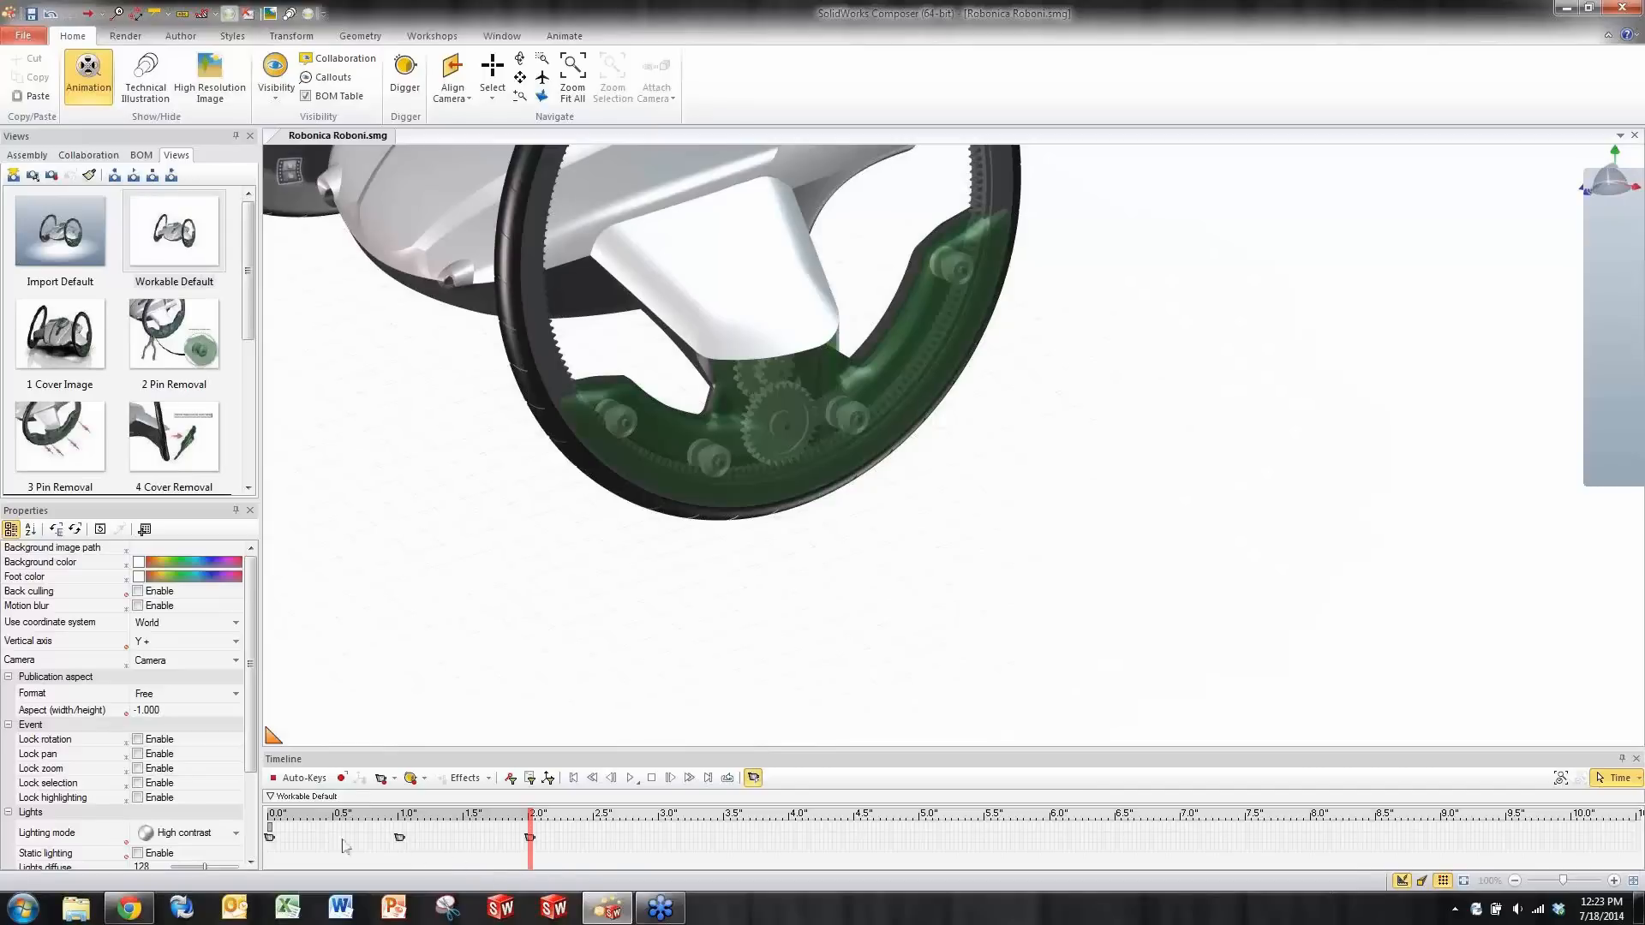
click(273, 861)
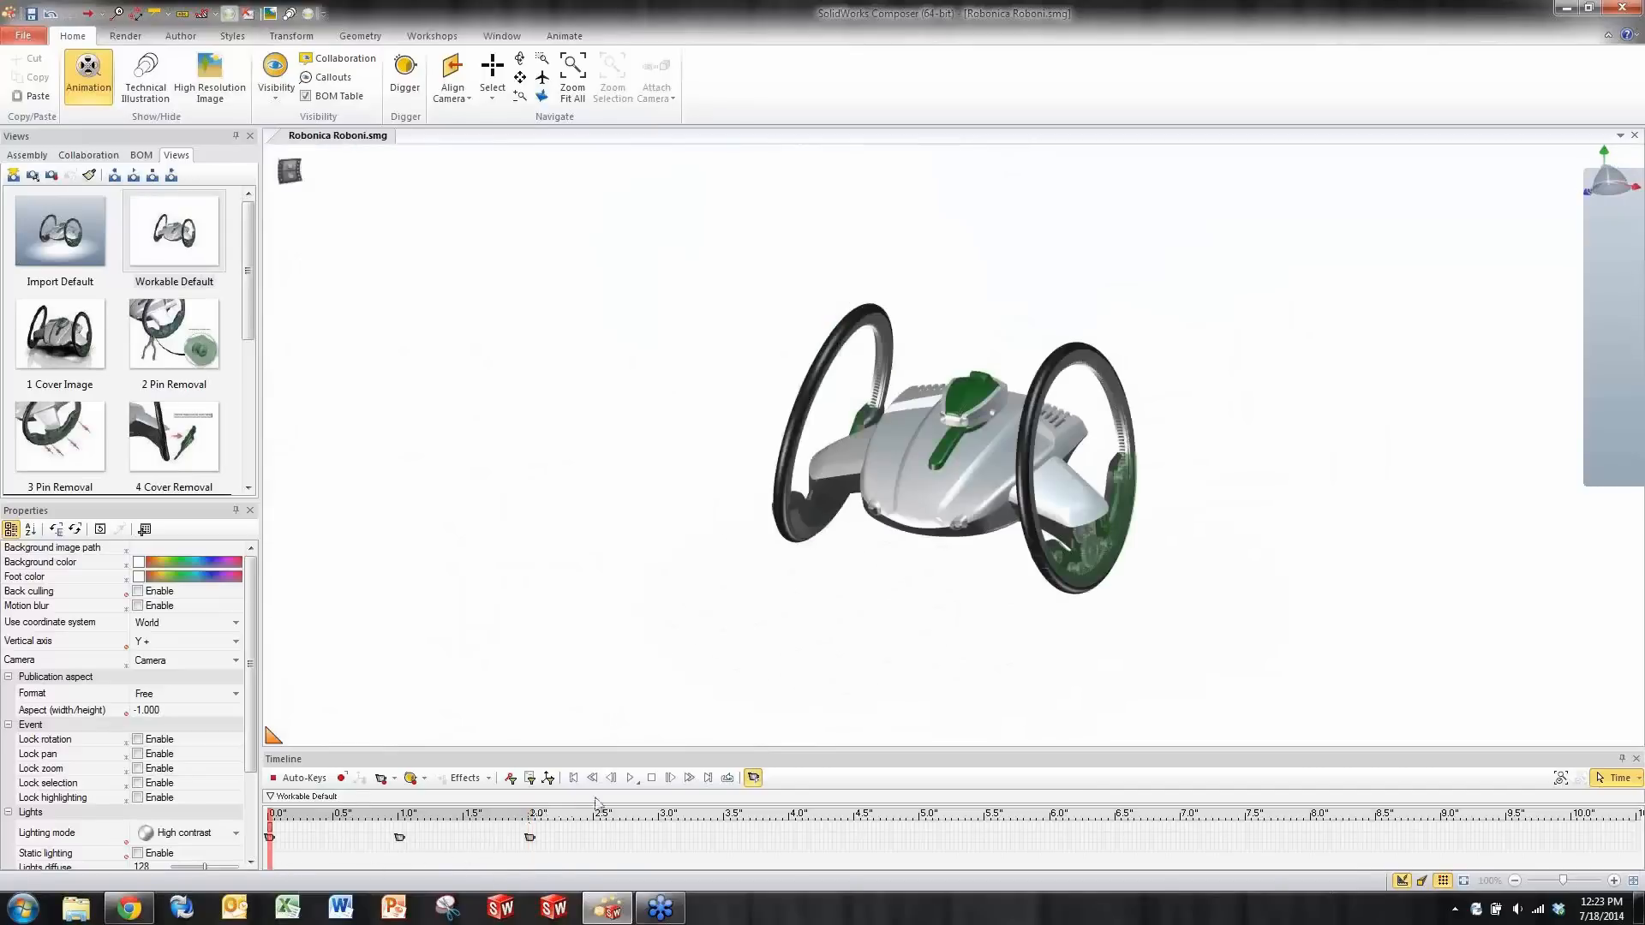
click(631, 778)
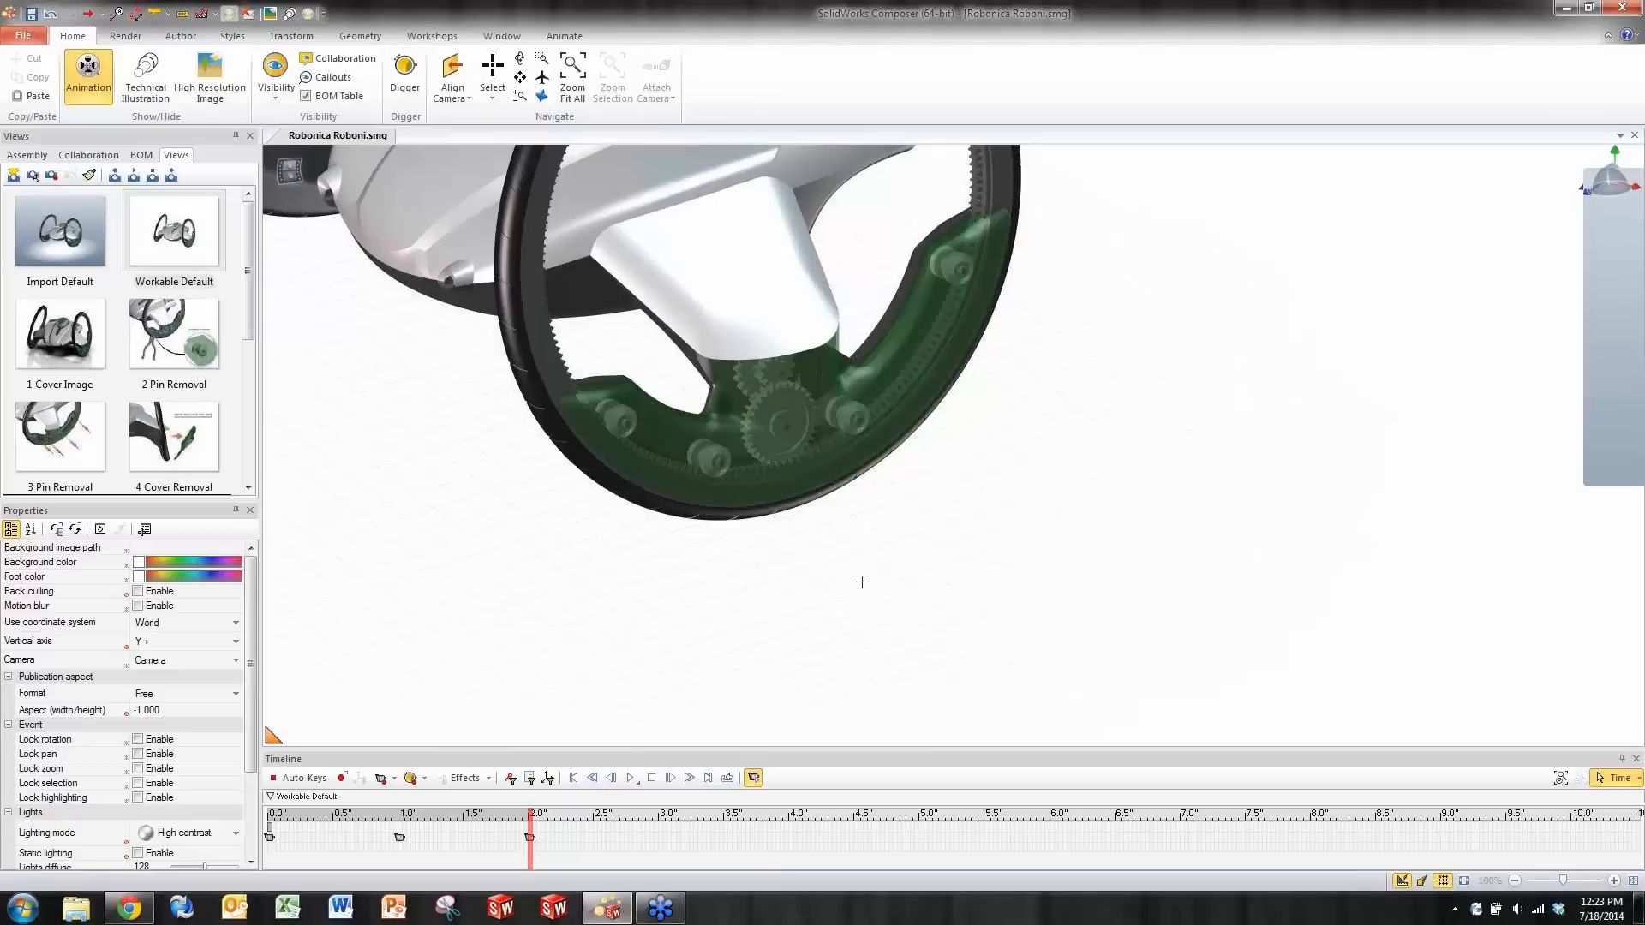
- Set location keys for the Left Fender at 2.5 s in its fitted position and at 3 s moved straight out from the wheel
click(888, 388)
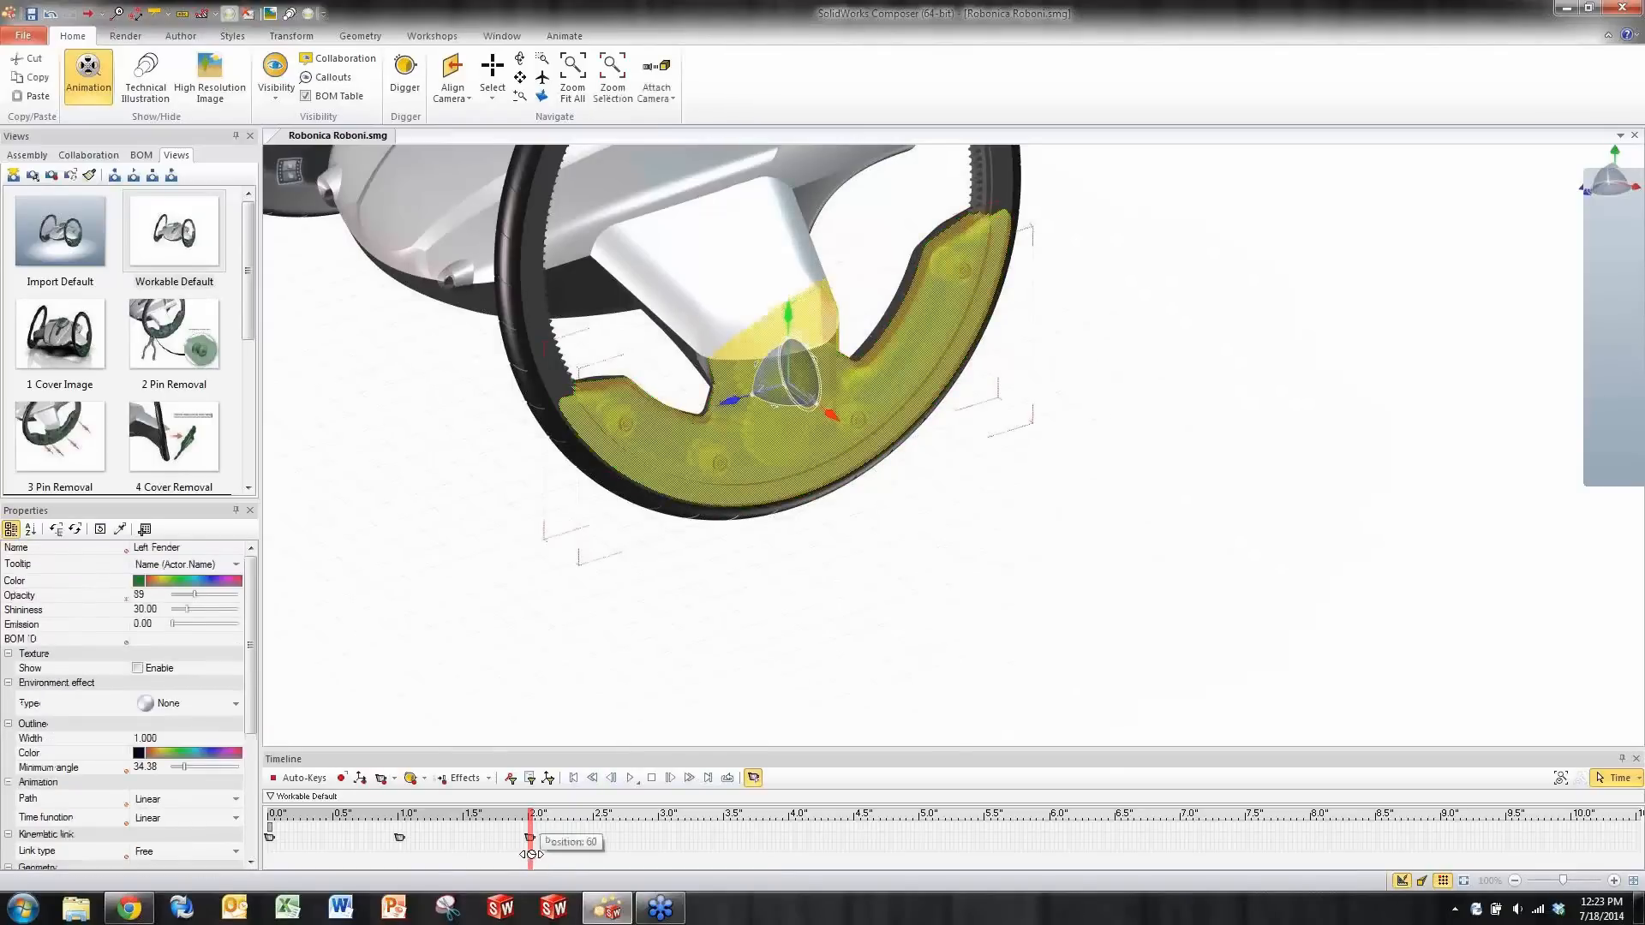
drag(530, 851, 595, 859)
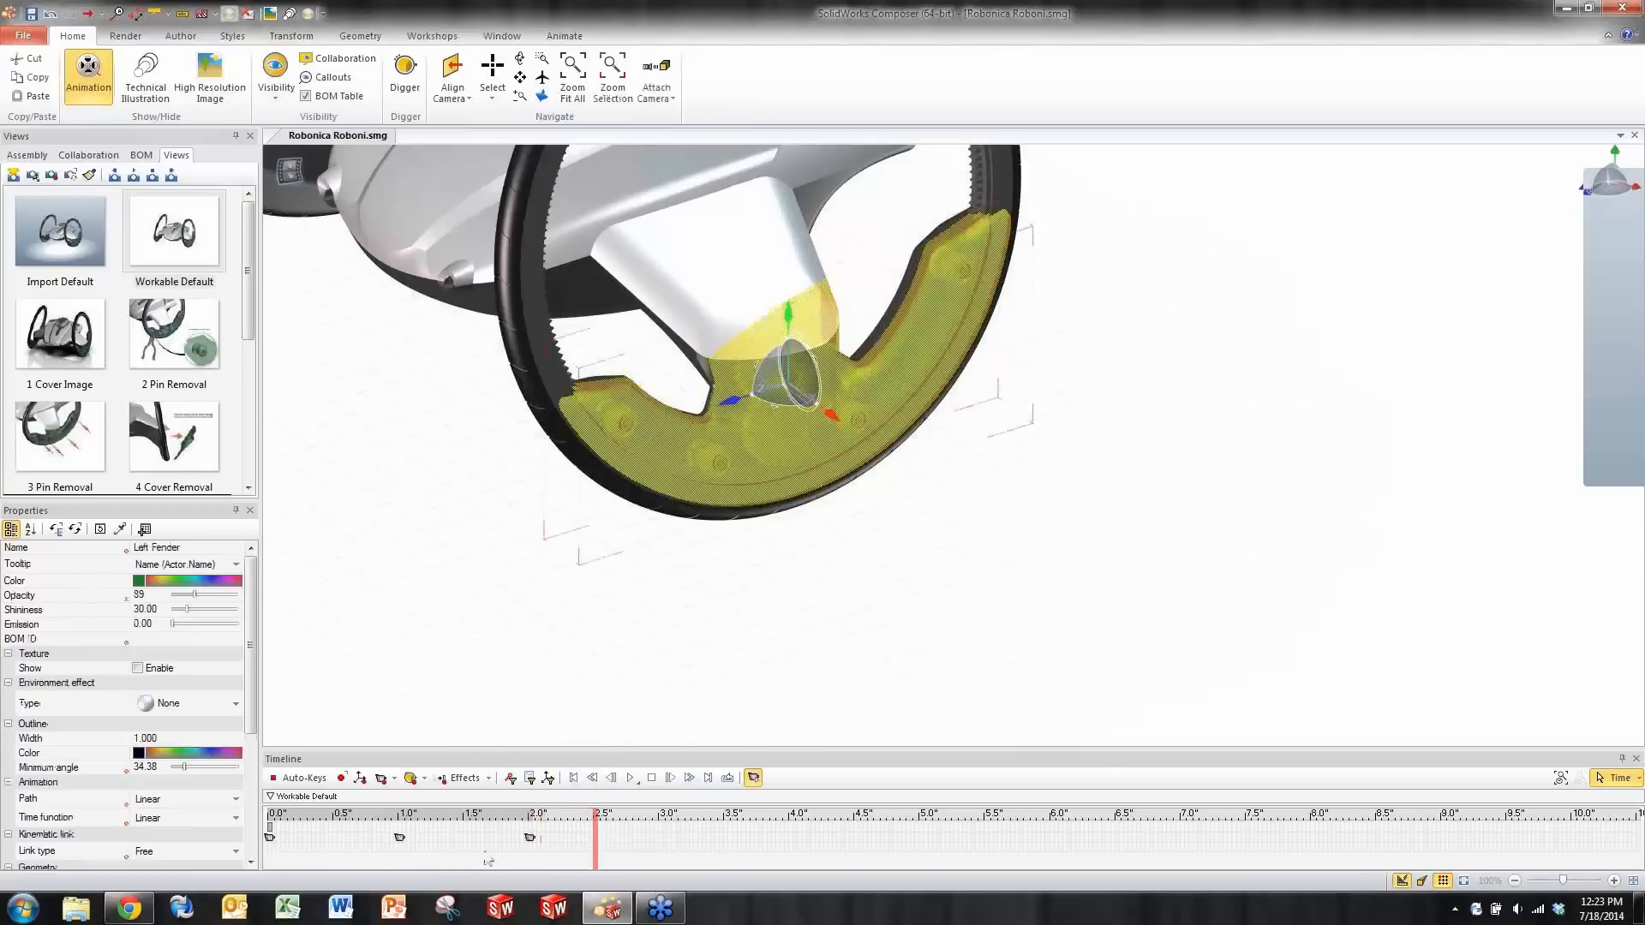
click(360, 779)
drag(595, 857, 660, 852)
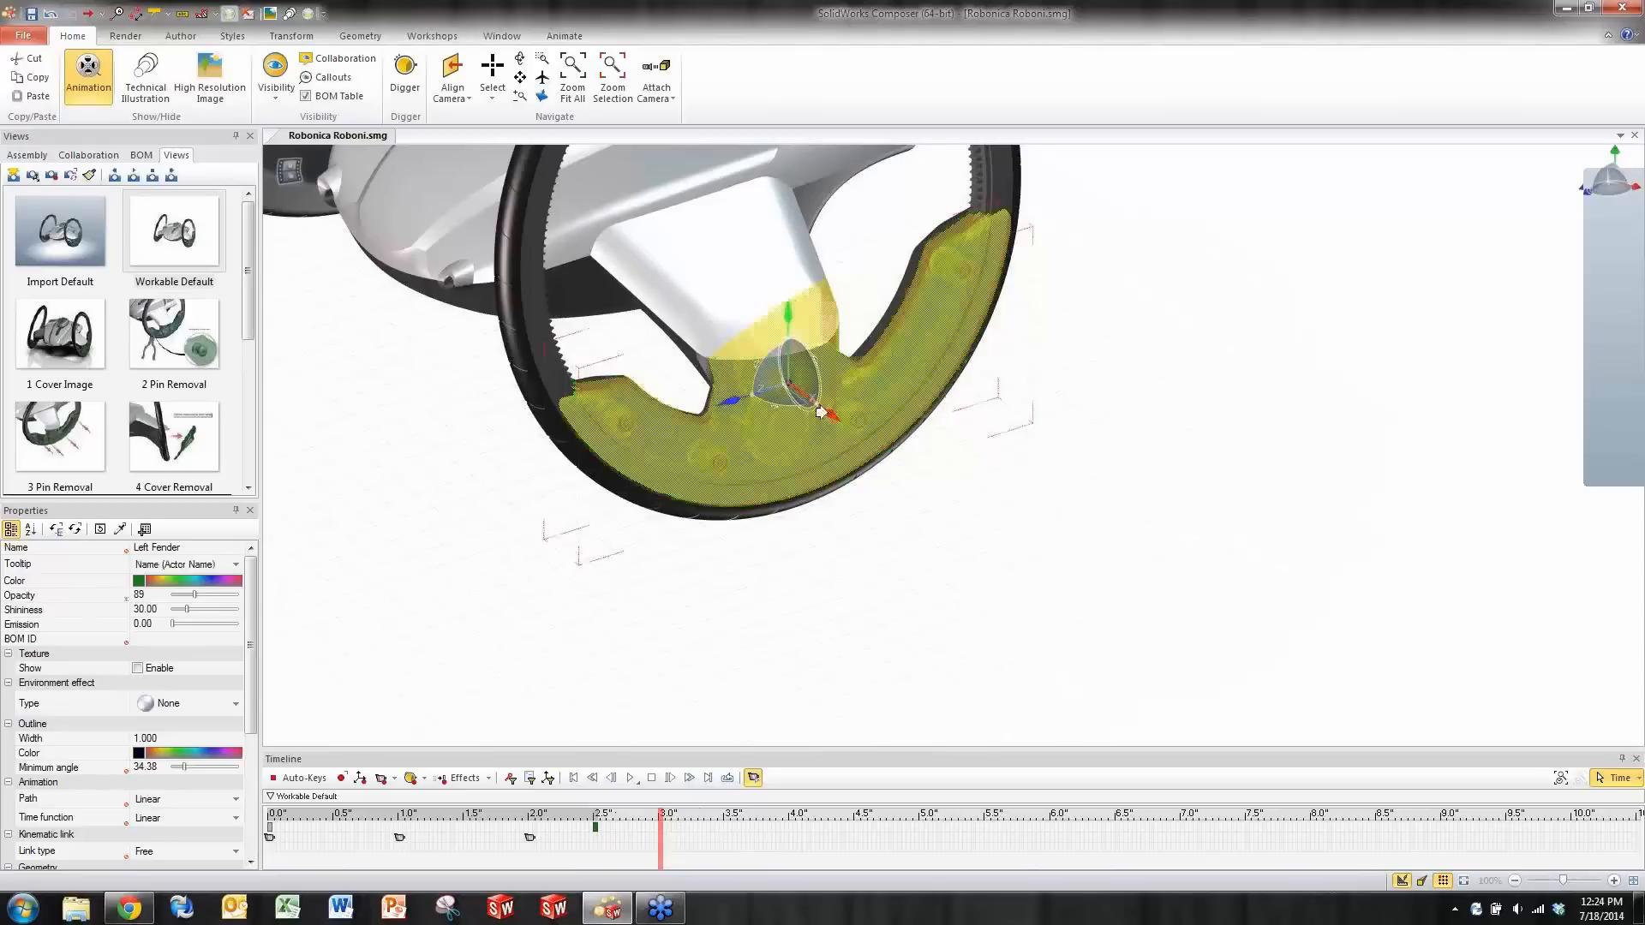
drag(831, 415, 957, 524)
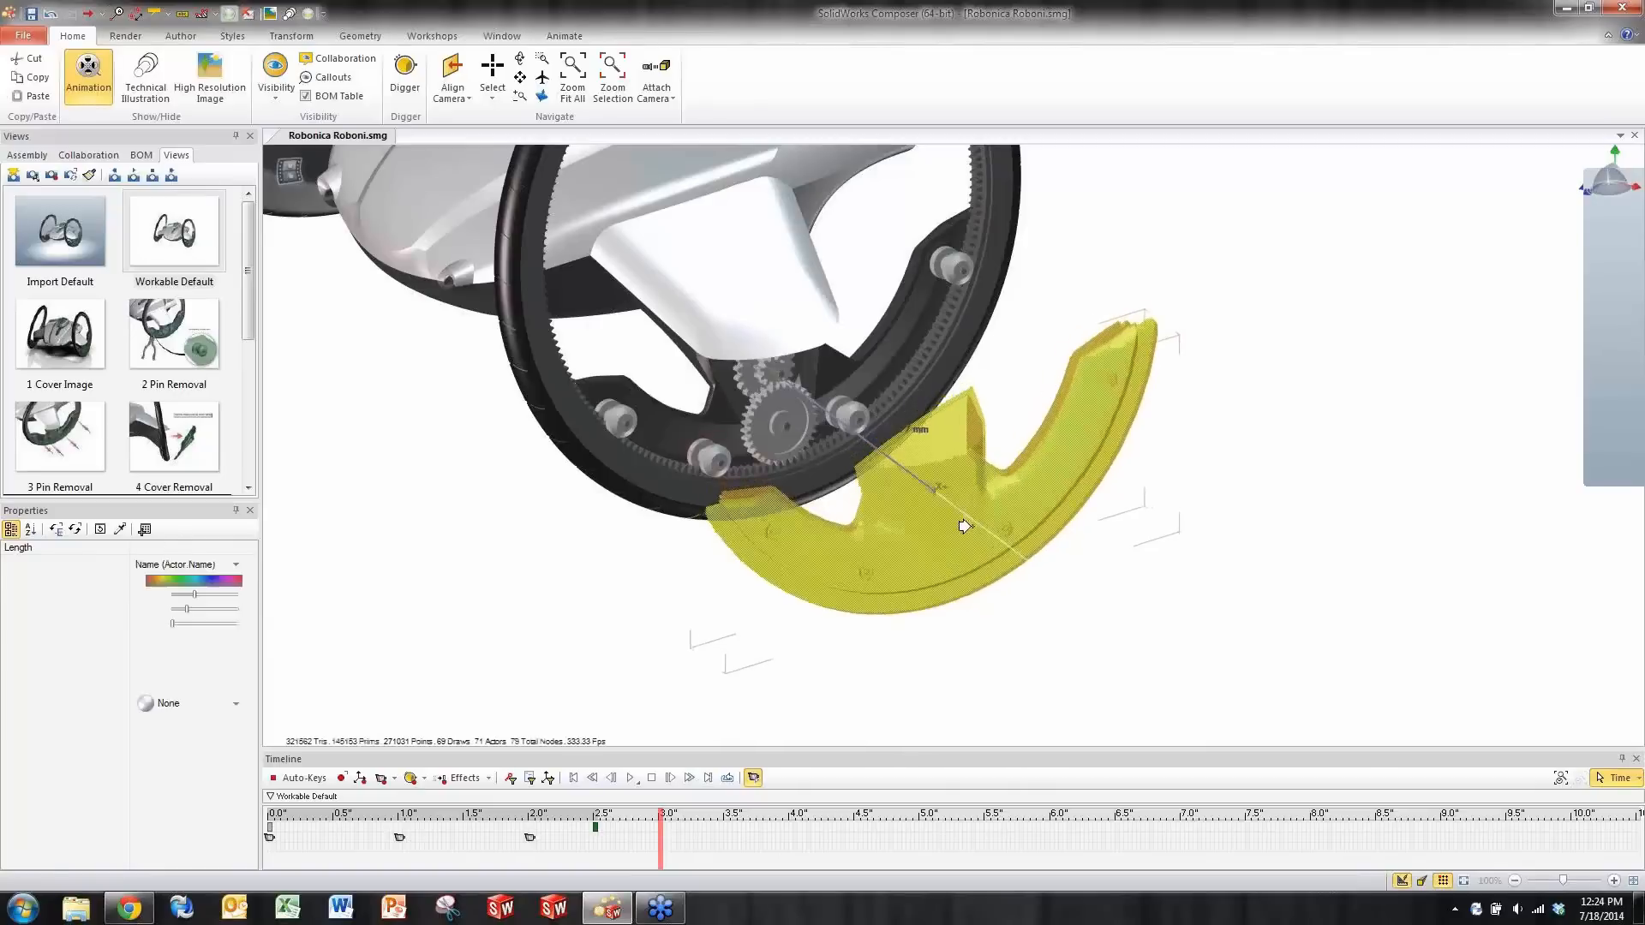
click(378, 778)
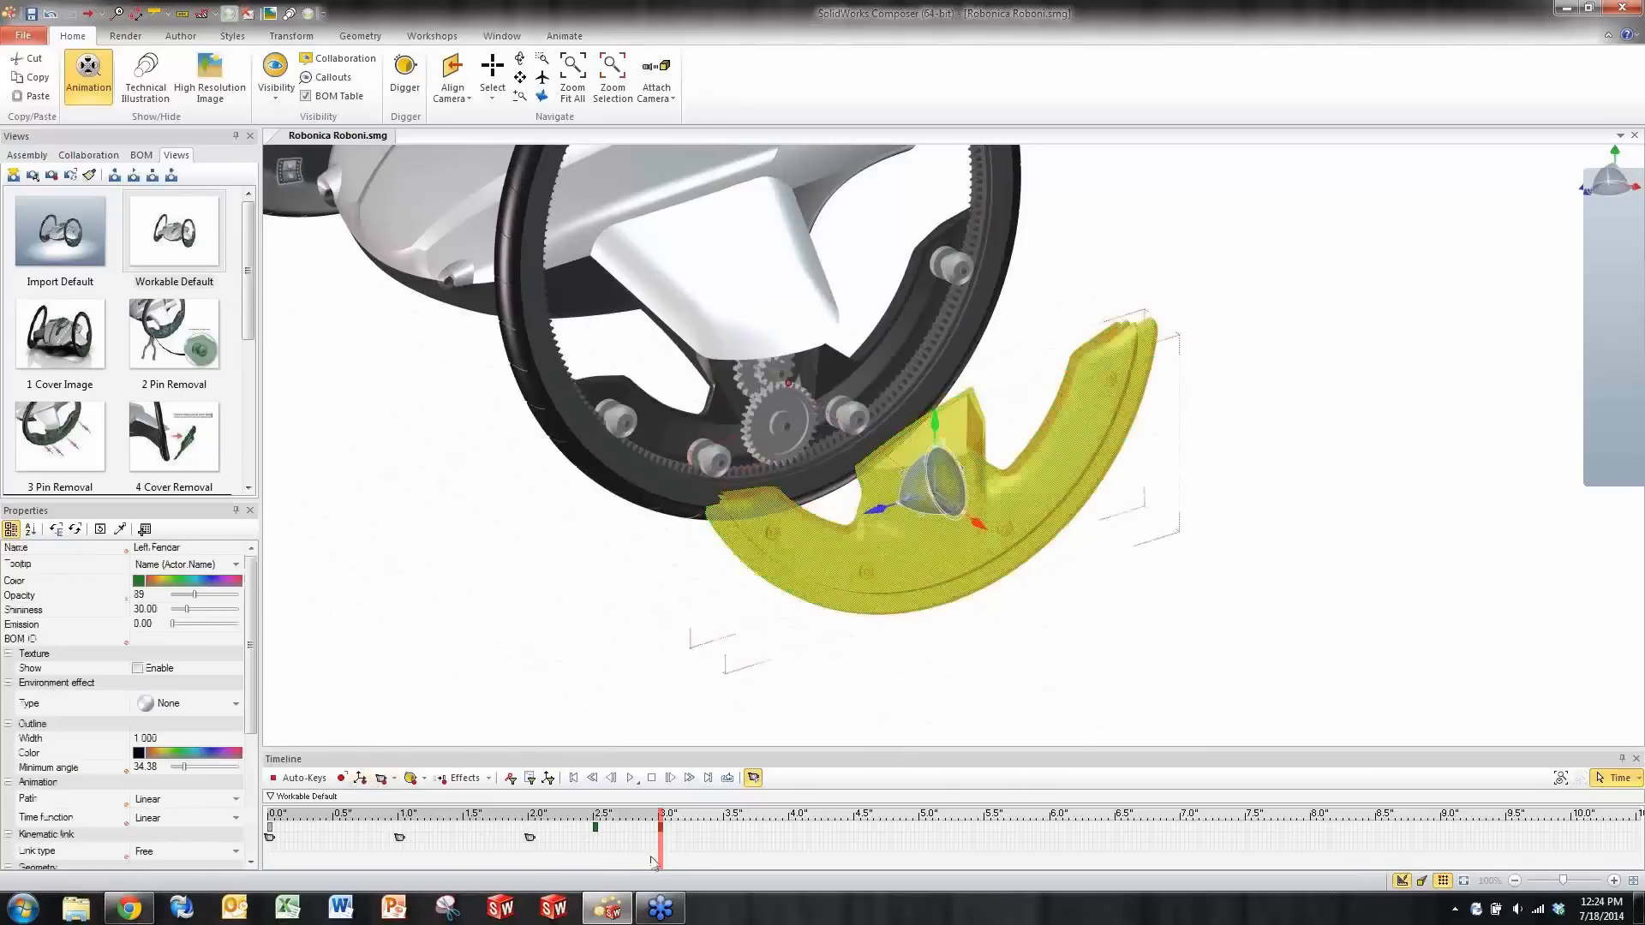
- Move the Left Fender sideways away from the wheel at 3.5 s, set its location key, and play the removal
drag(660, 858, 725, 859)
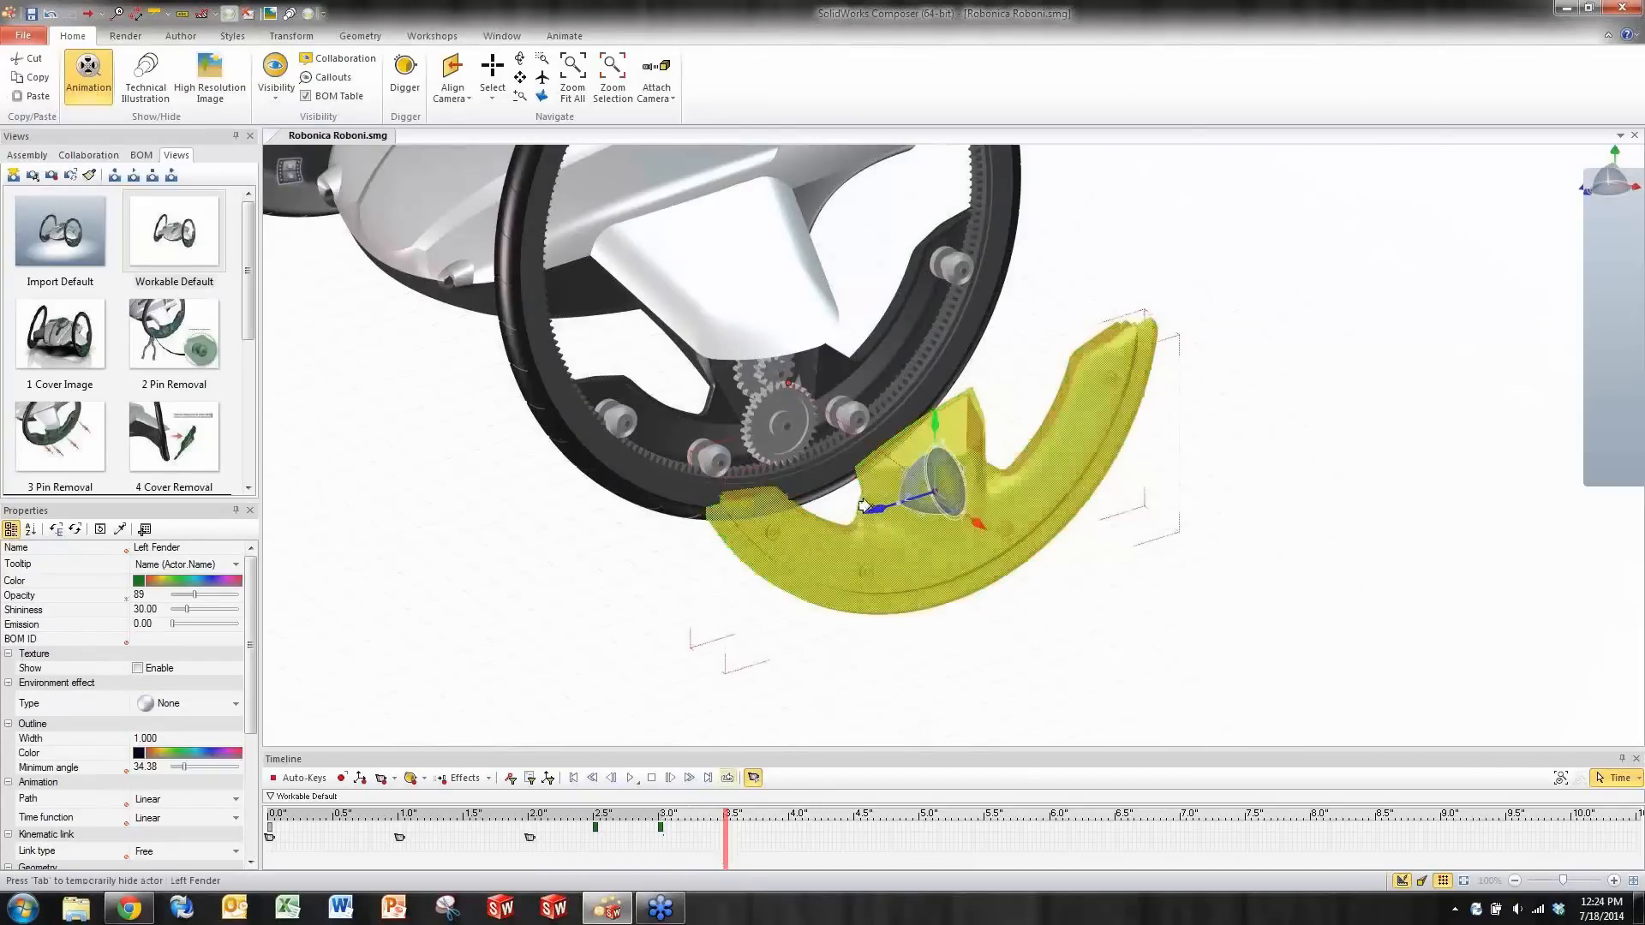
drag(869, 506, 1210, 397)
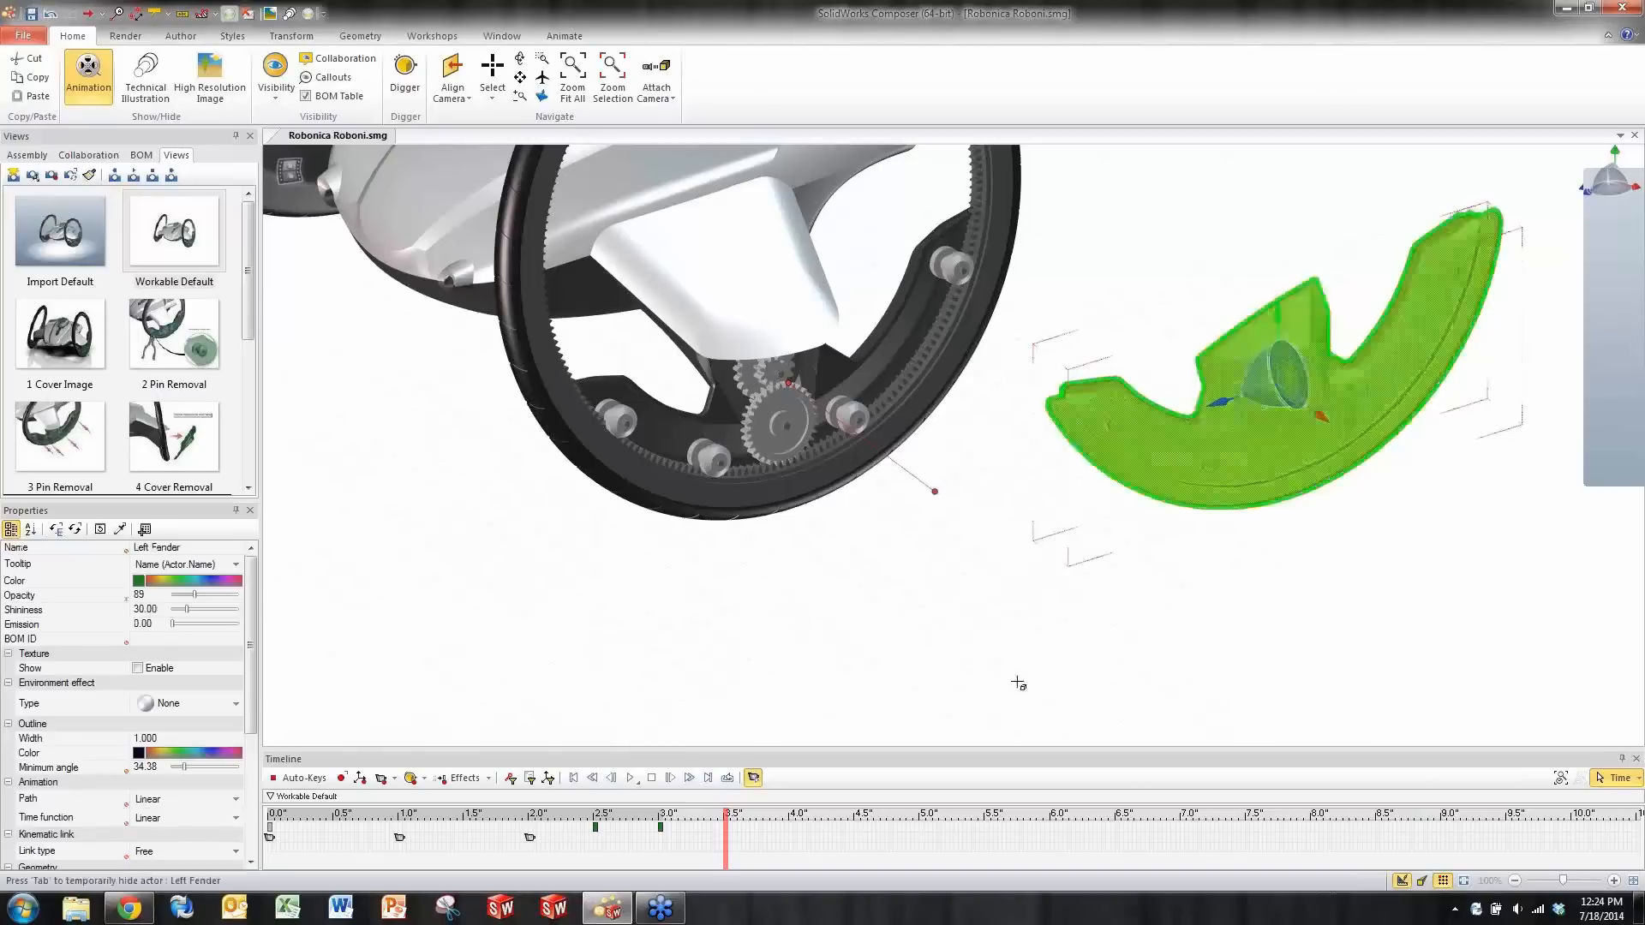
click(360, 777)
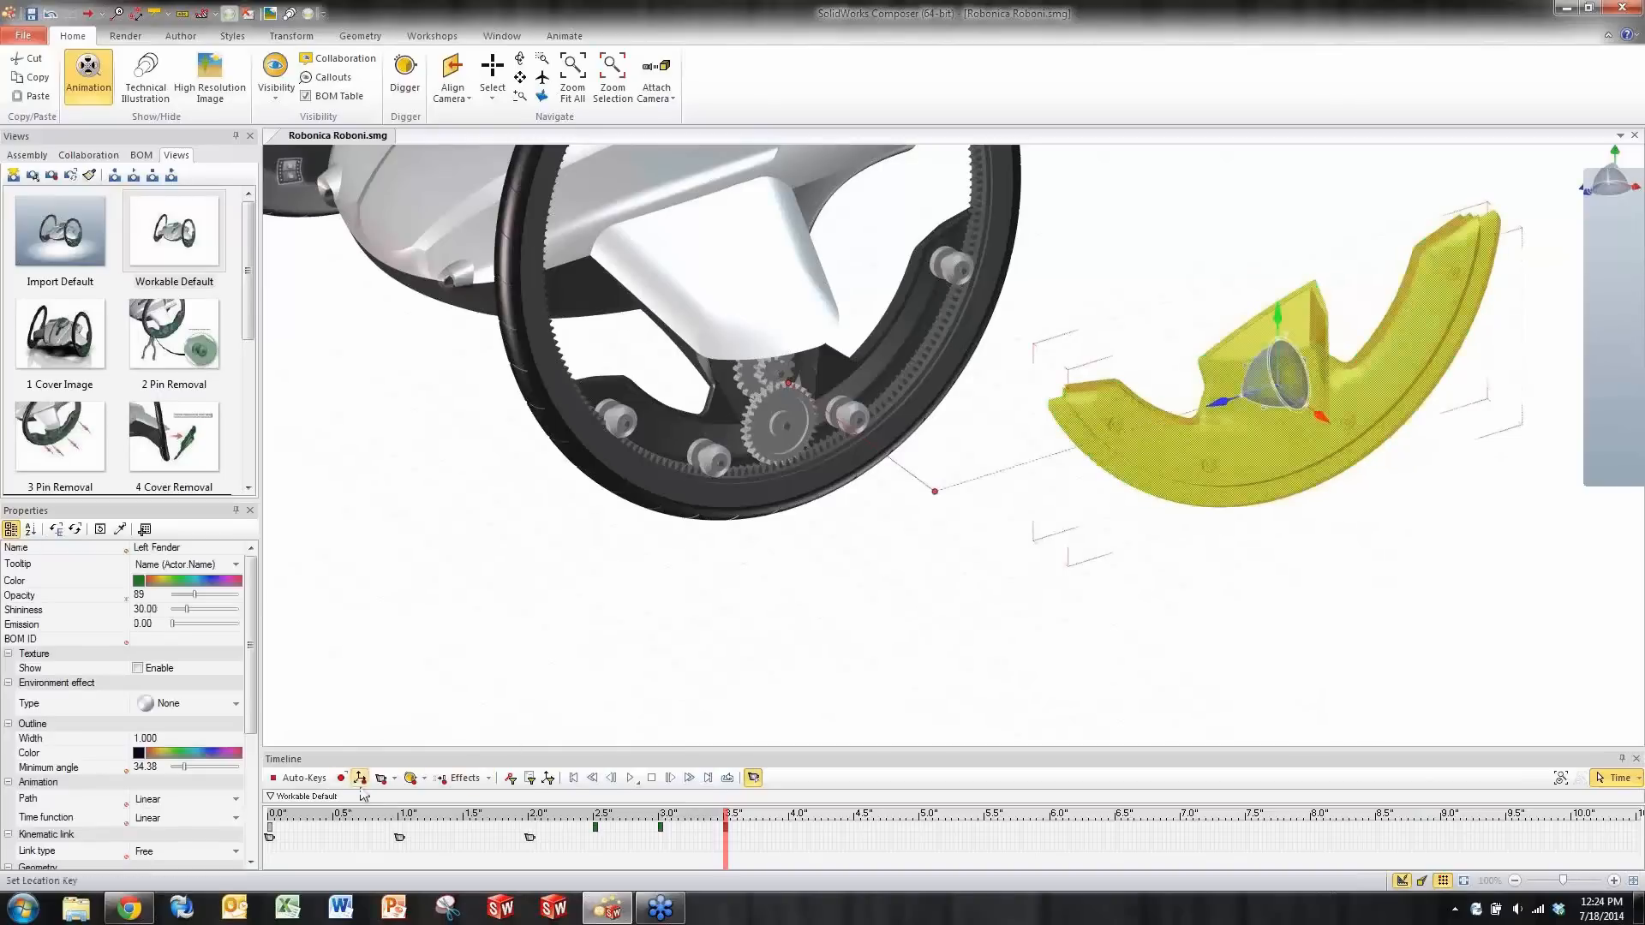
drag(583, 865, 725, 848)
click(769, 668)
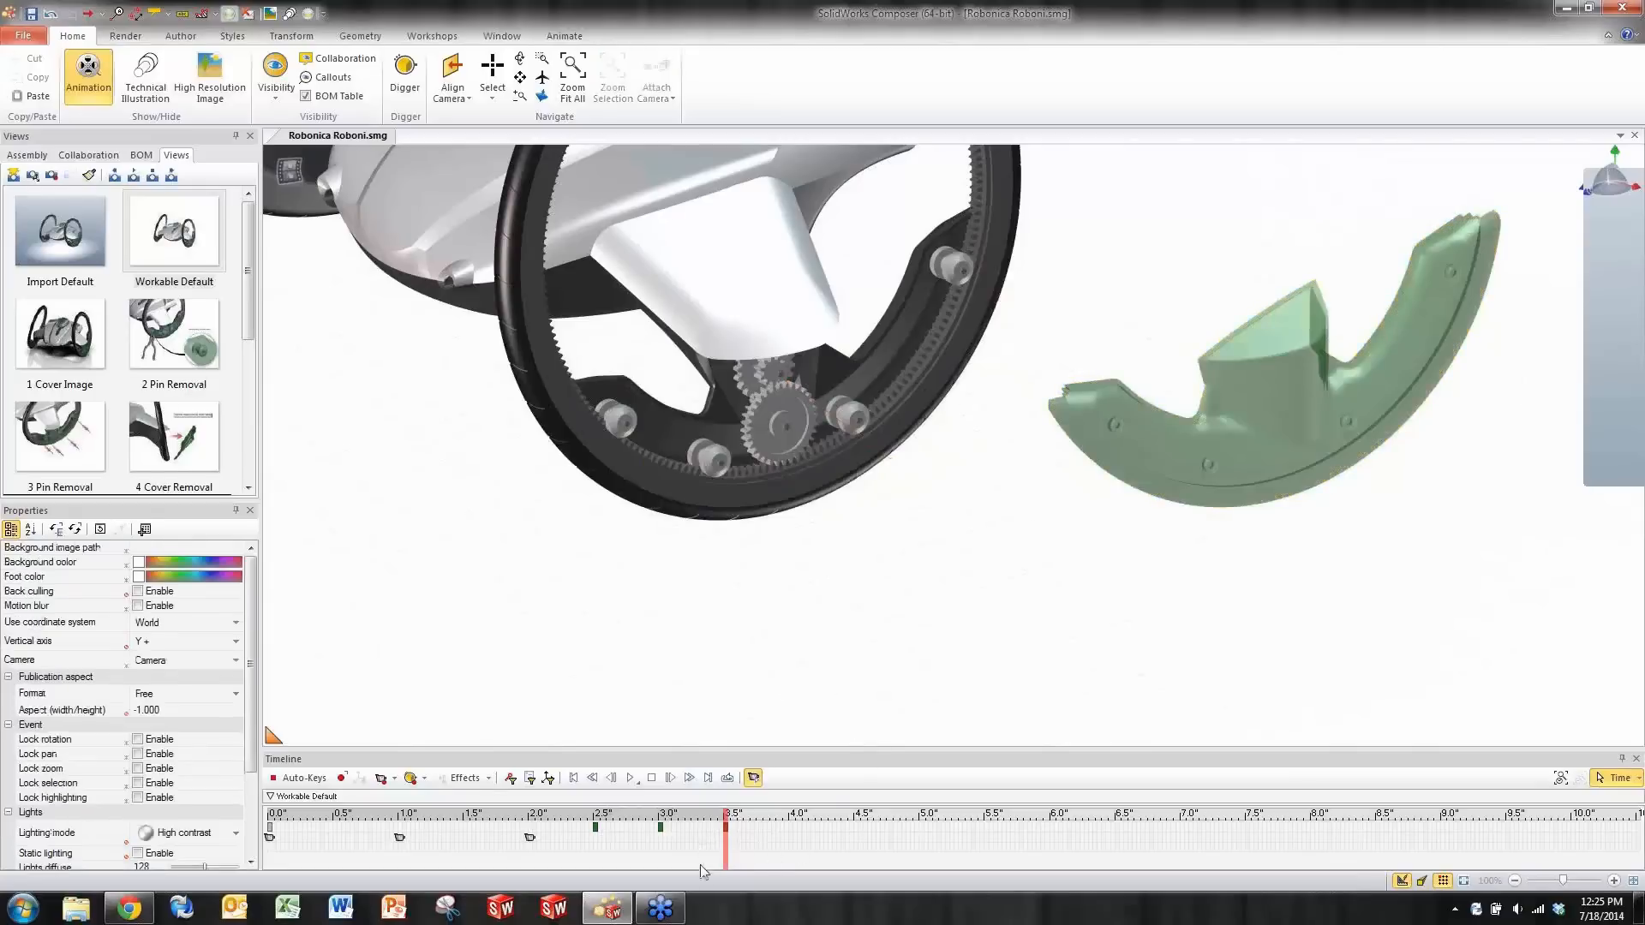
click(591, 778)
click(630, 777)
- Key the Left Fender's existing opacity at 4 s and an opacity of 0 at 4.5 s
drag(725, 848, 787, 843)
click(1251, 402)
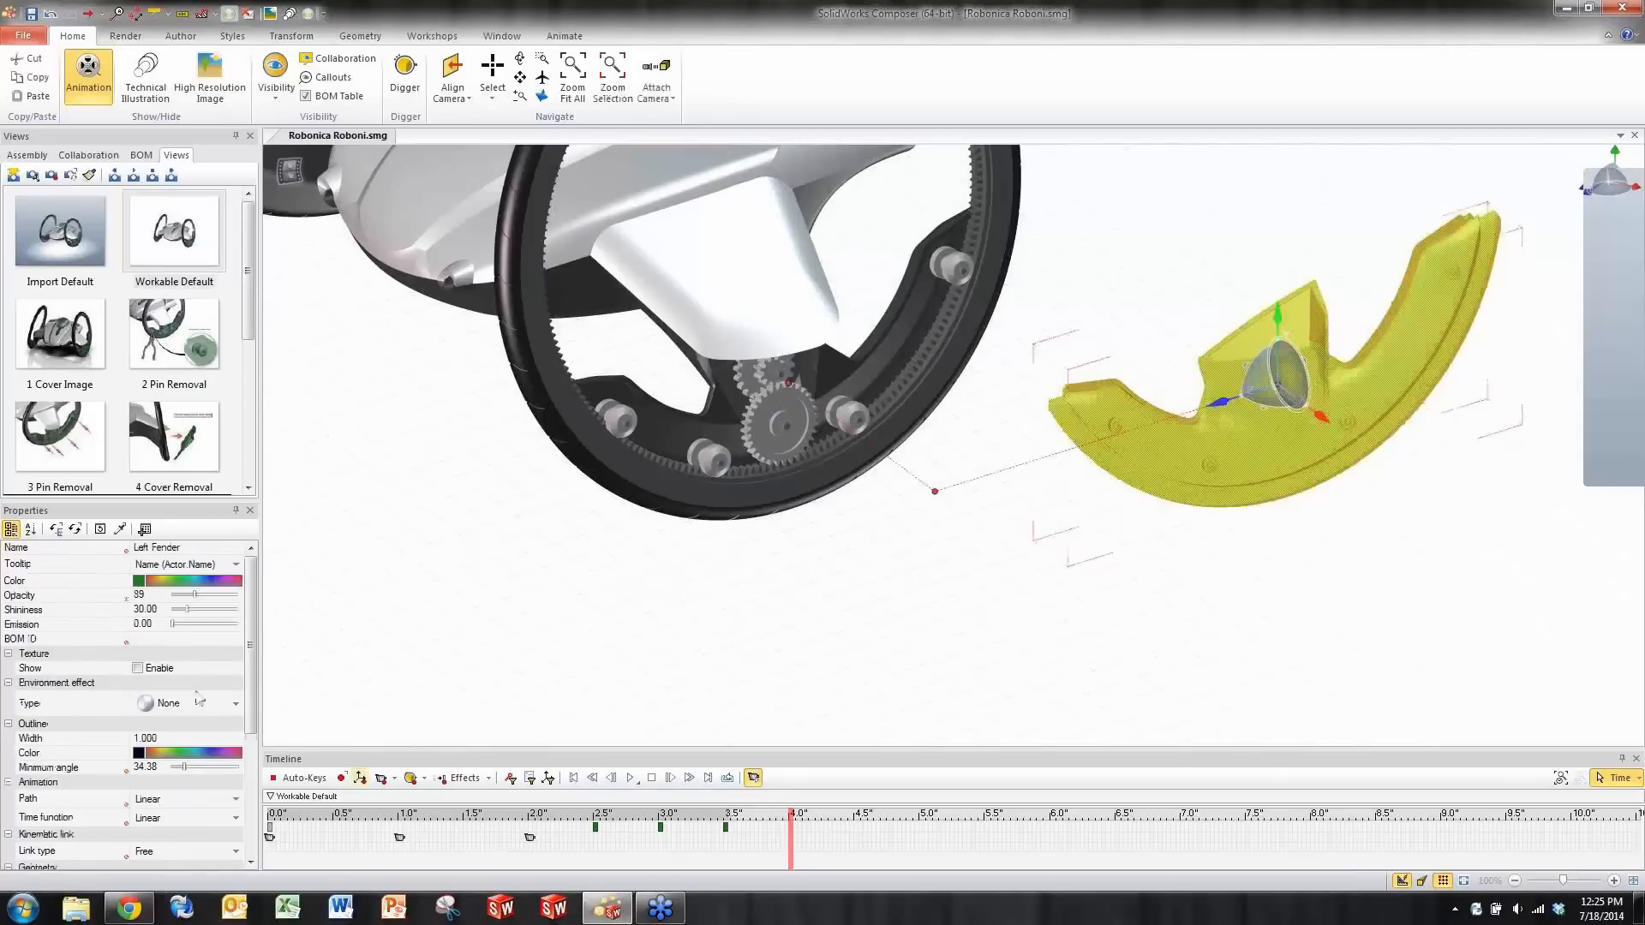
click(41, 595)
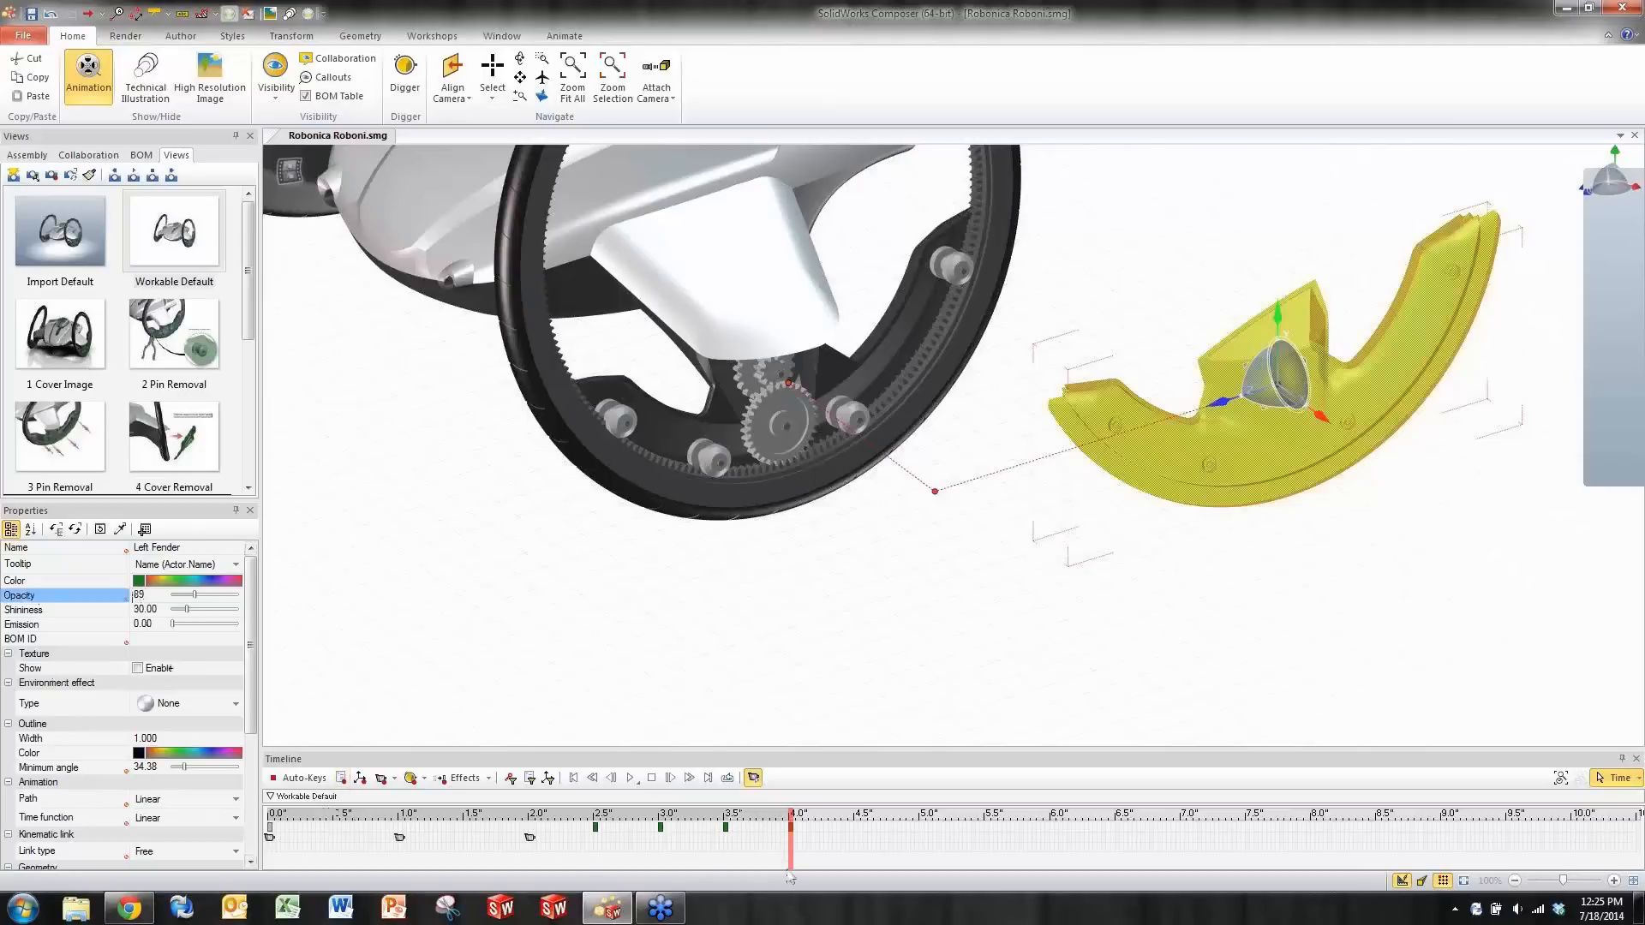
drag(789, 853, 856, 854)
drag(196, 600, 164, 597)
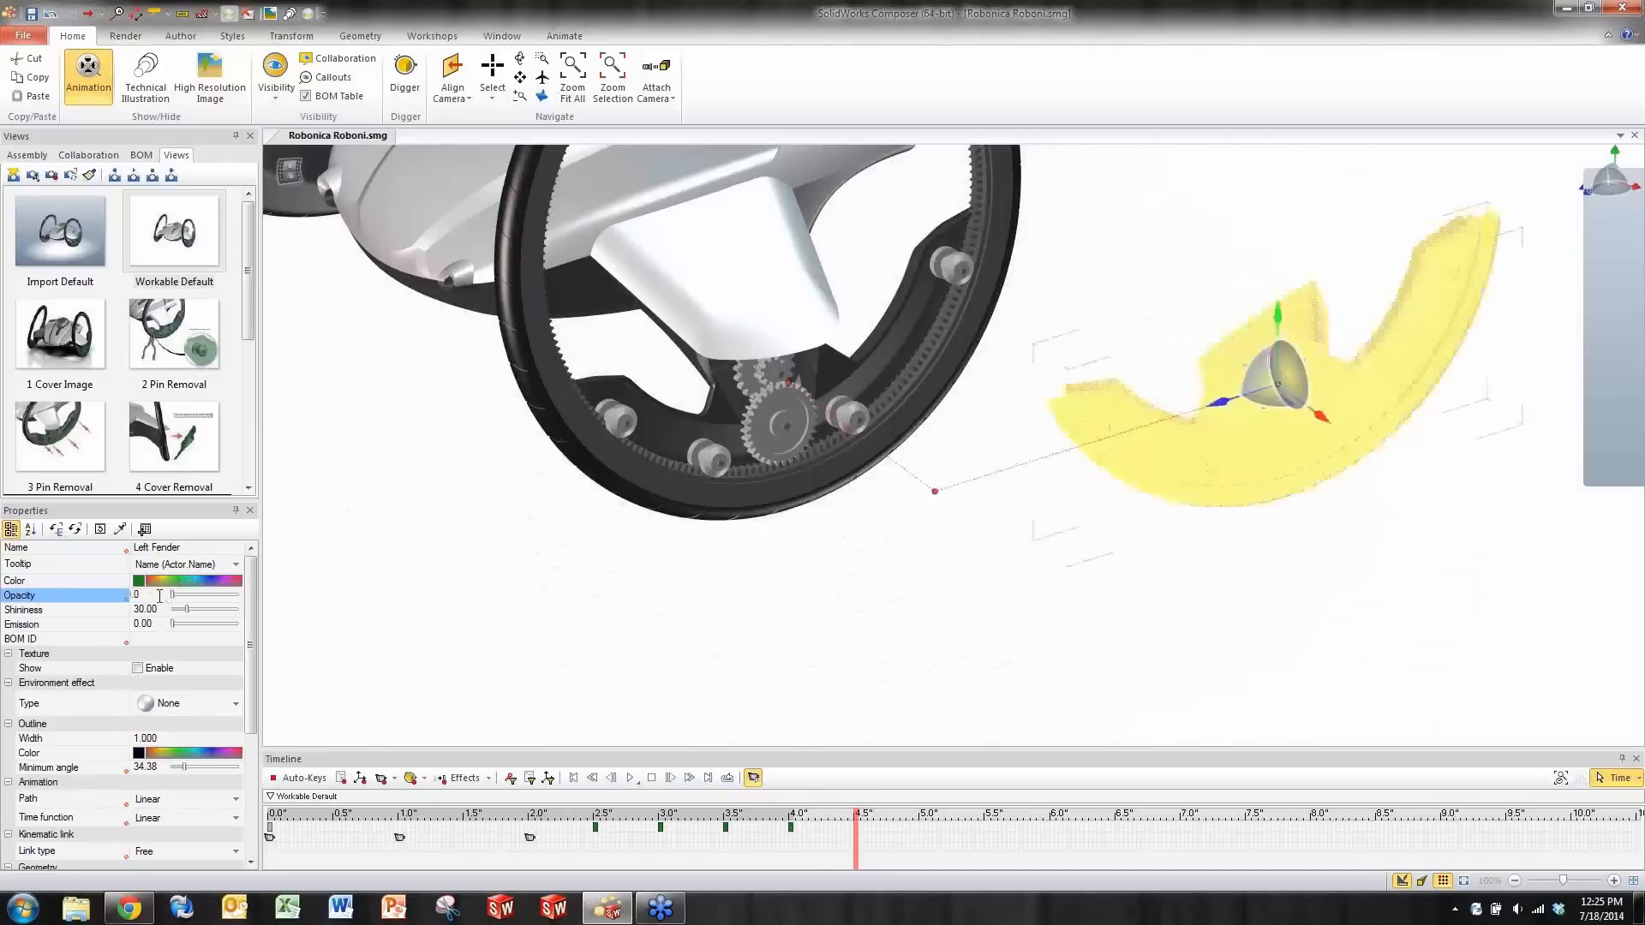
click(341, 777)
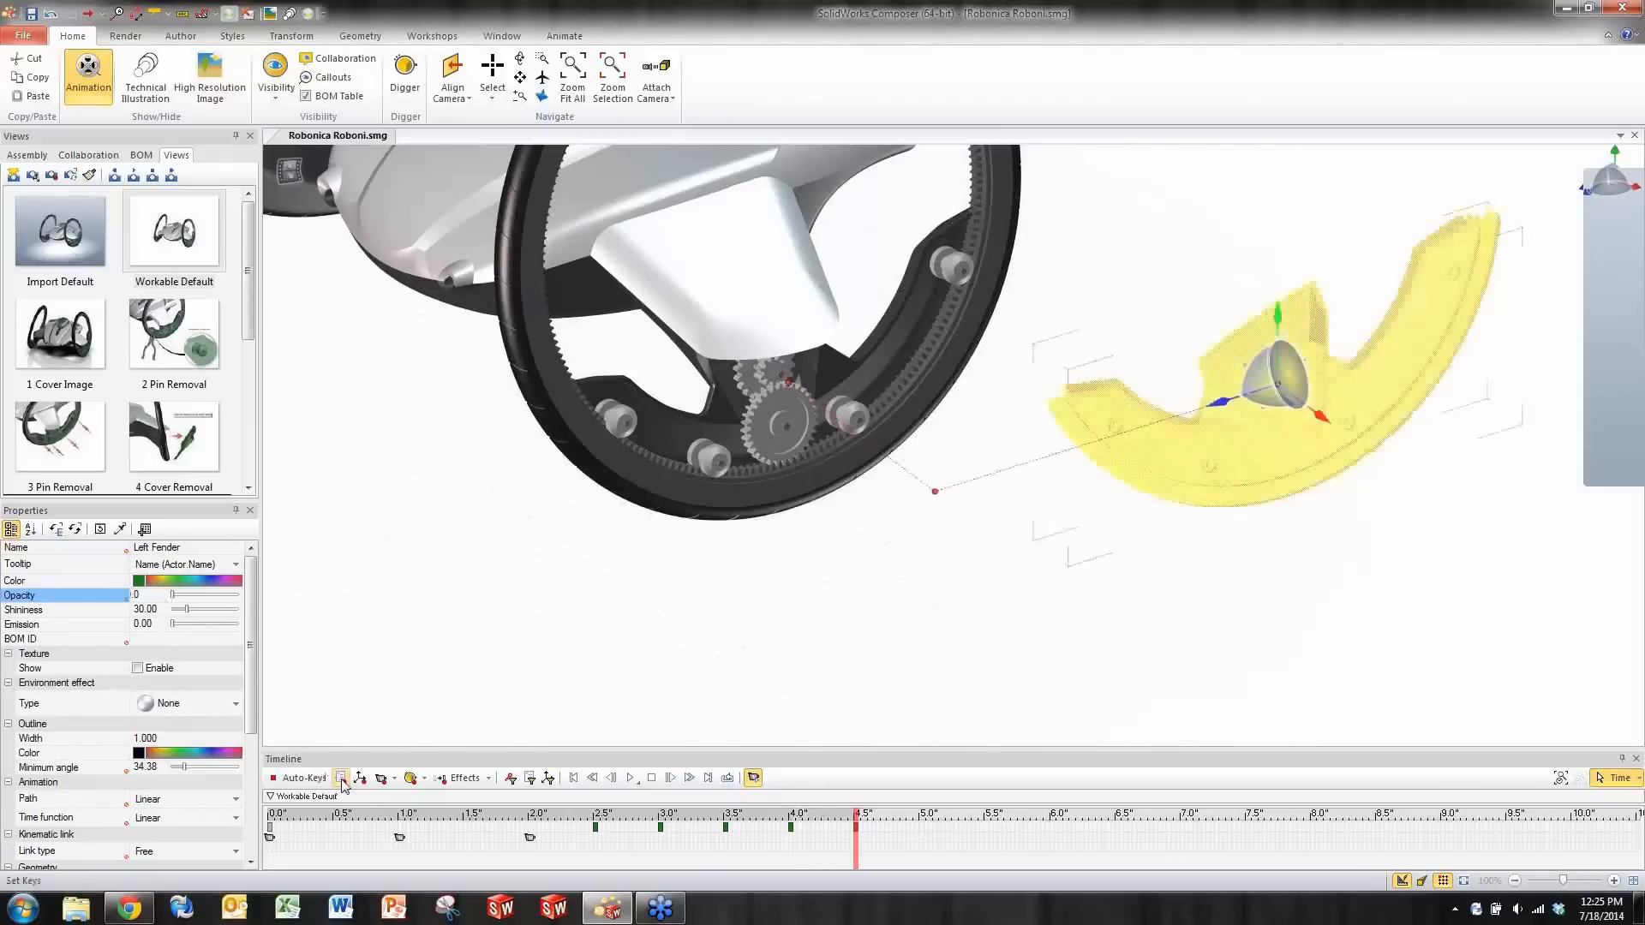
- Preview the Left Fender's fade-out from about 3.5 s to 4.5 s and back to about 4.2 s
click(734, 857)
click(678, 651)
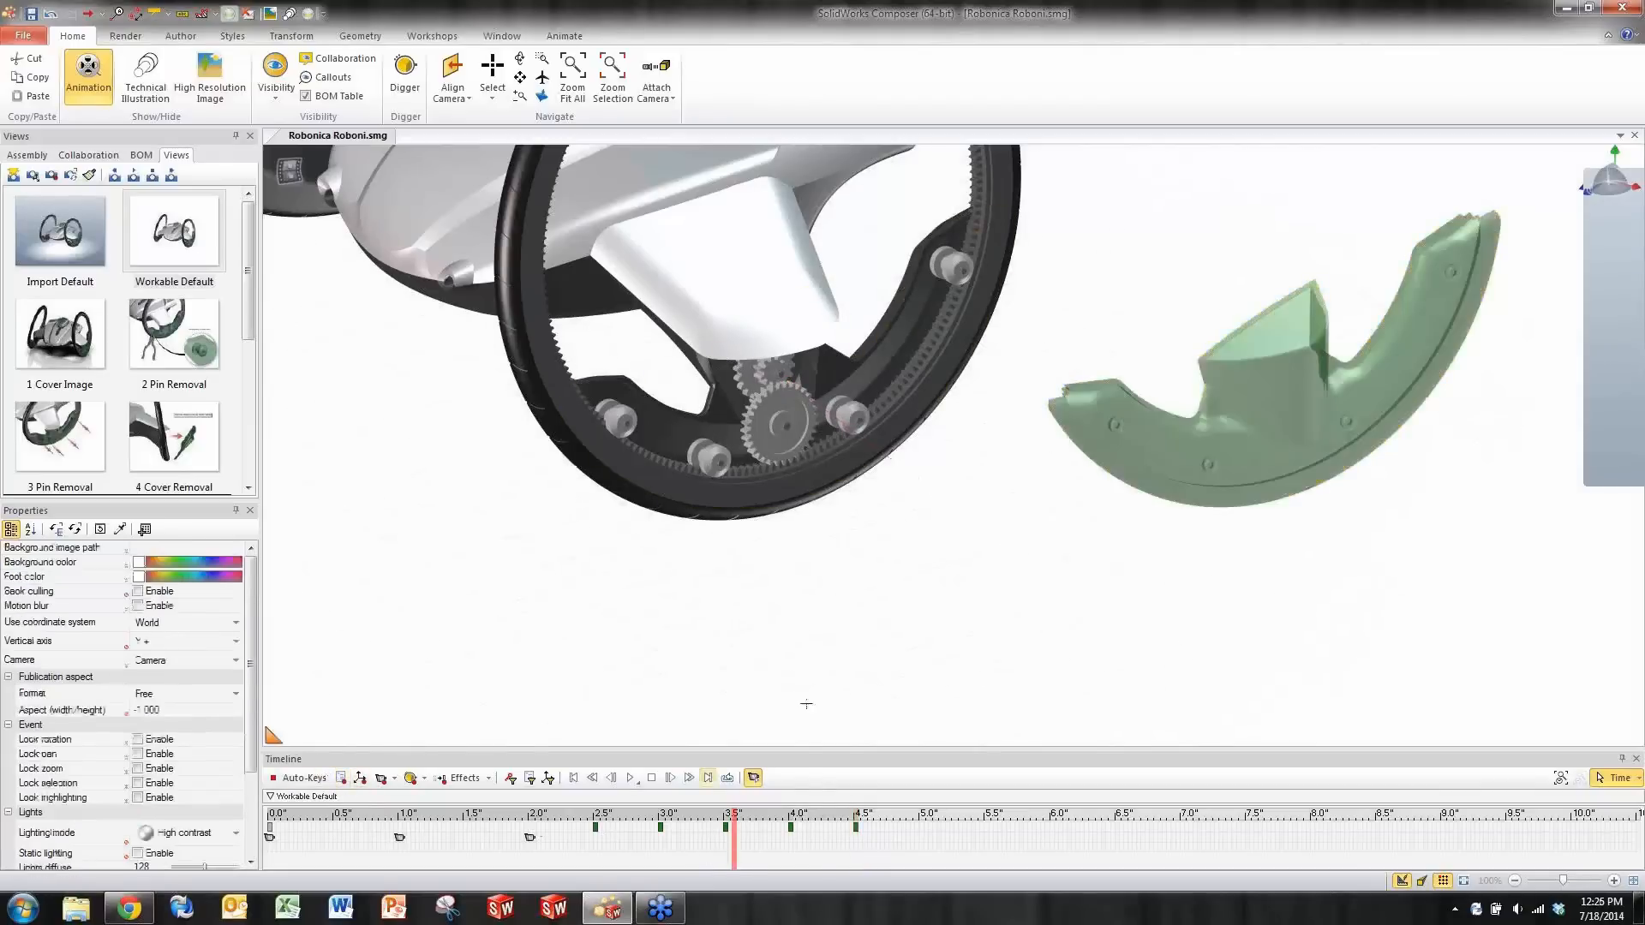
drag(734, 854, 857, 848)
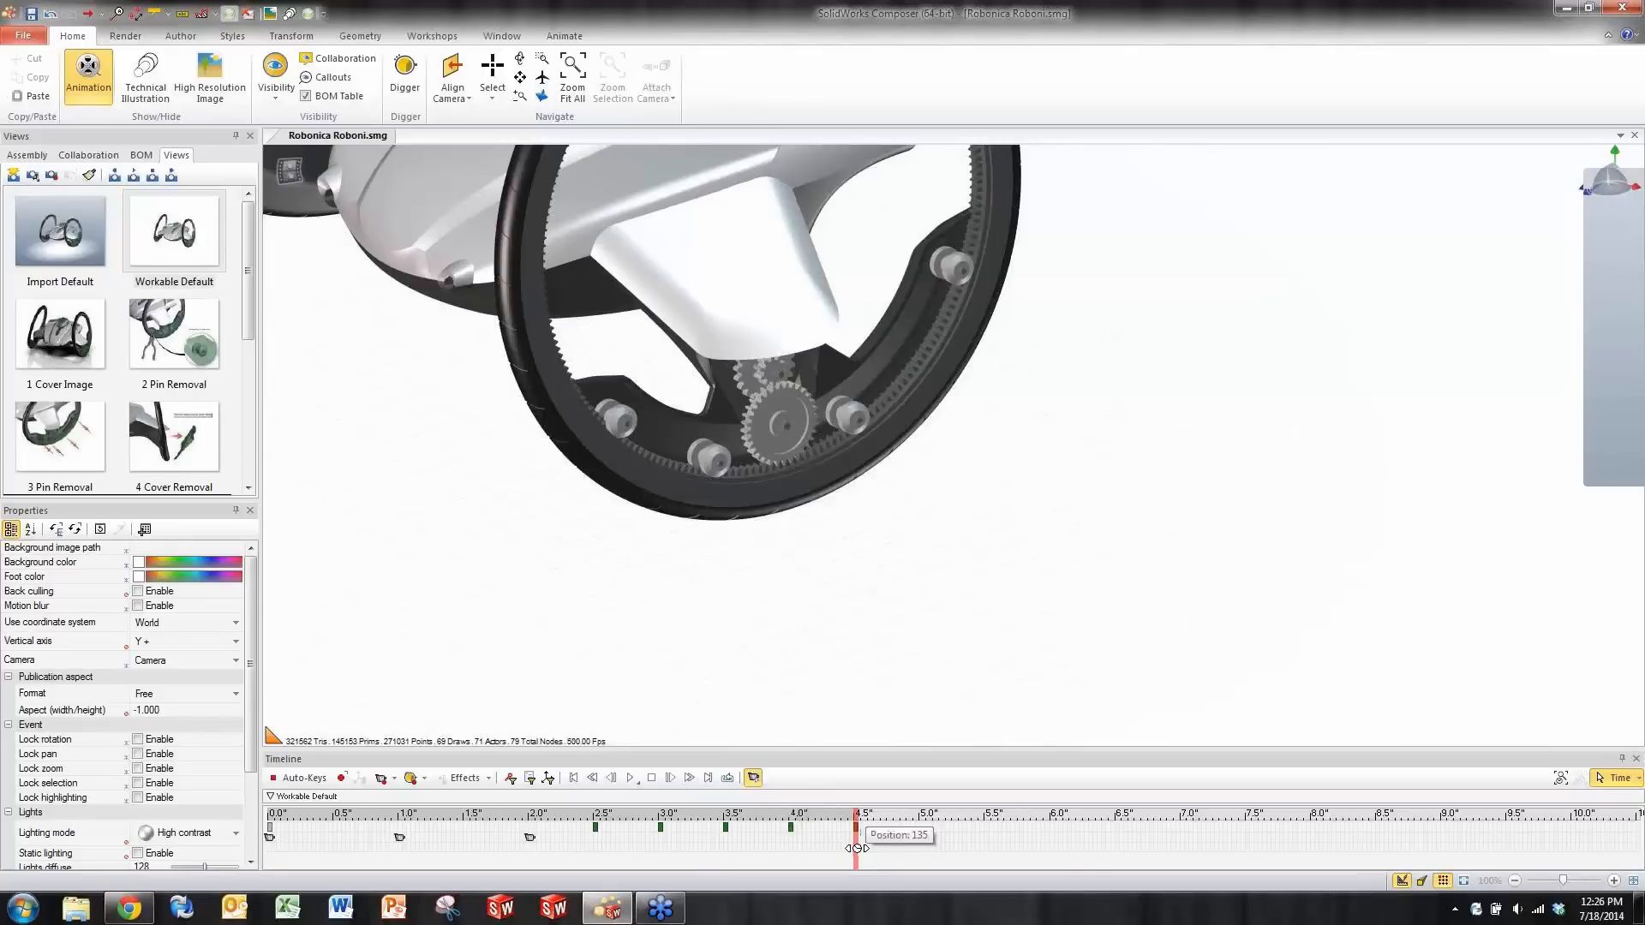
drag(856, 848, 811, 848)
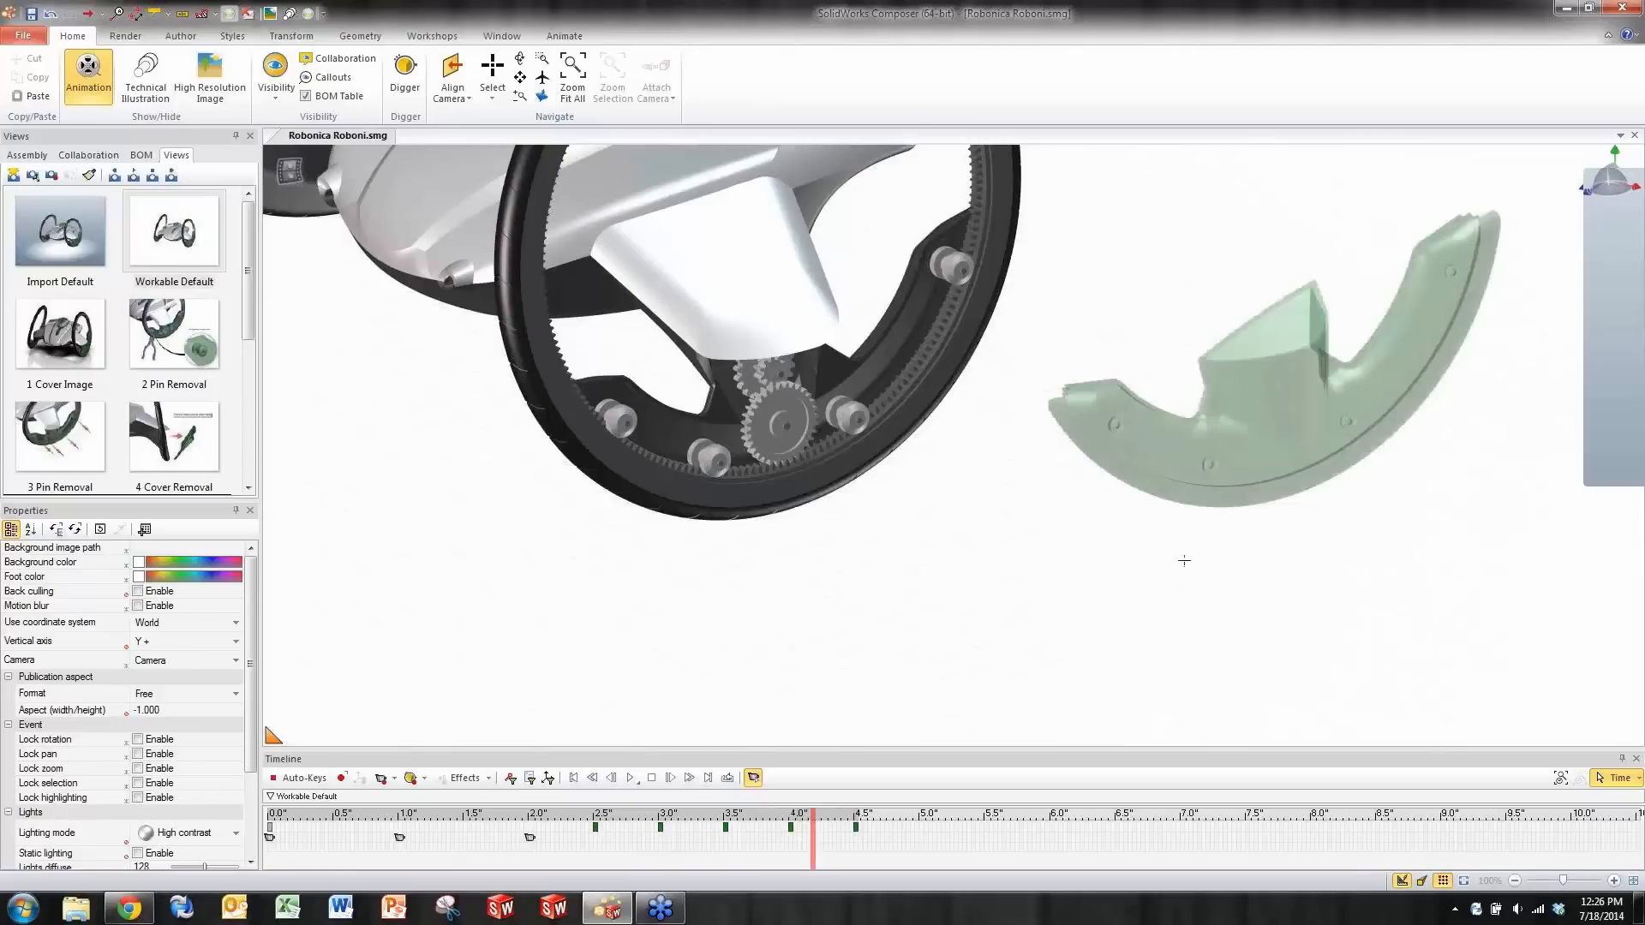
- Select the Left Fender, inspect it at about 5.7 s from a slightly rotated view, and return to about 4.9 s
click(1262, 424)
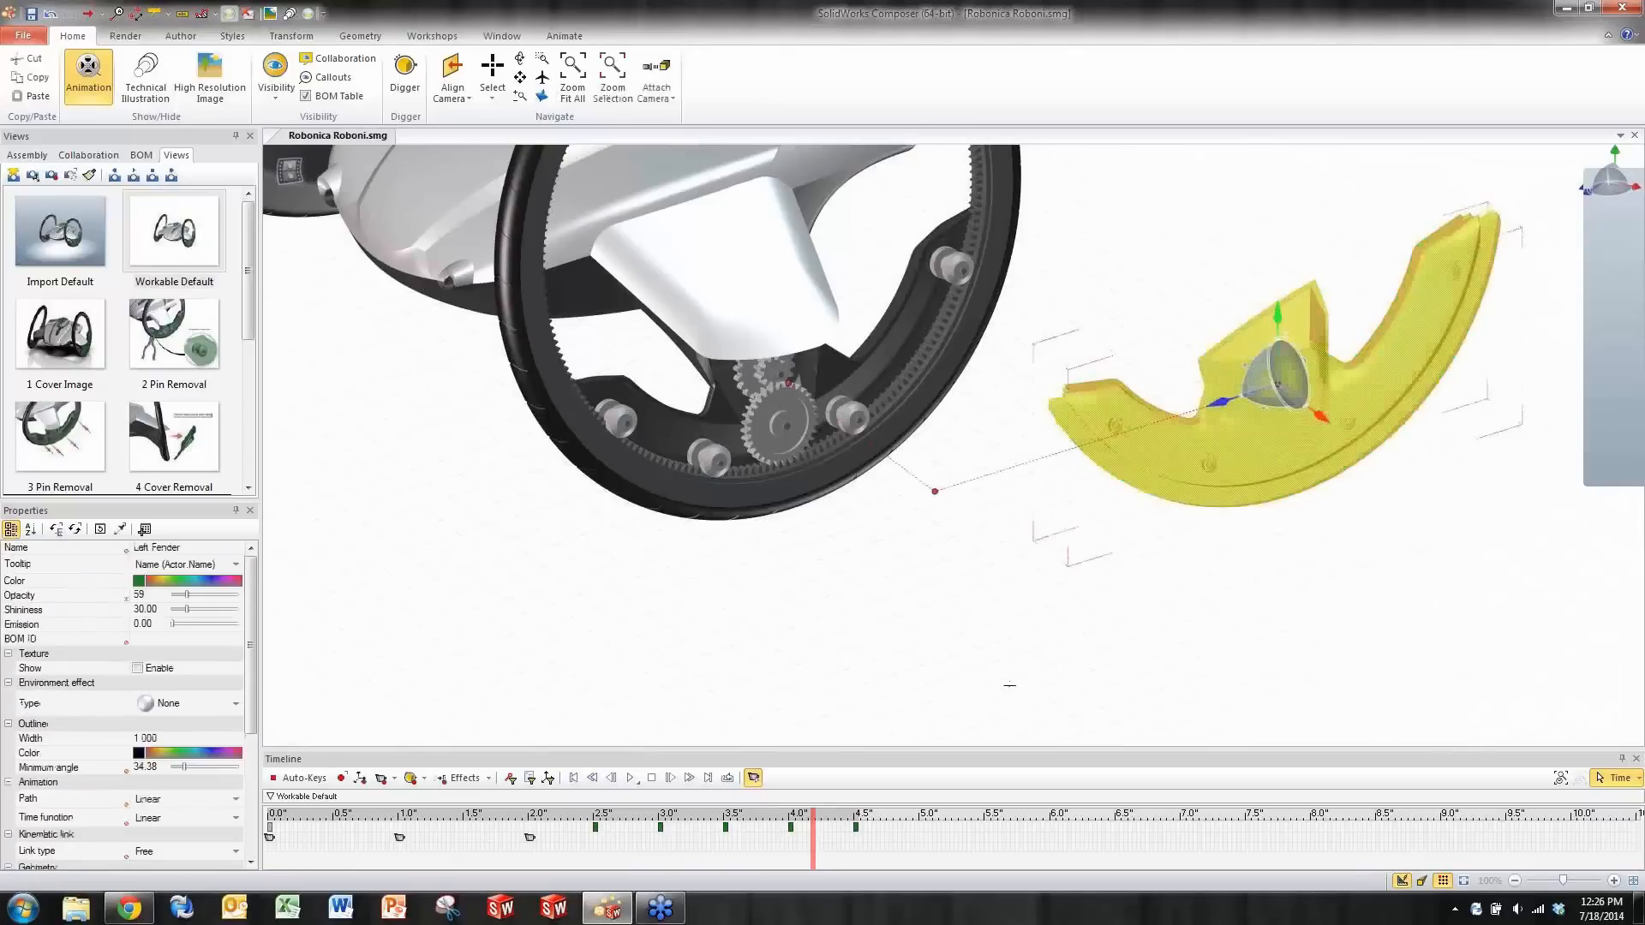
drag(813, 857, 1017, 848)
mouse_move(1369, 561)
mouse_down()
mouse_move(1267, 587)
mouse_move(1428, 550)
mouse_move(1399, 580)
mouse_move(1334, 586)
mouse_move(1366, 592)
mouse_up()
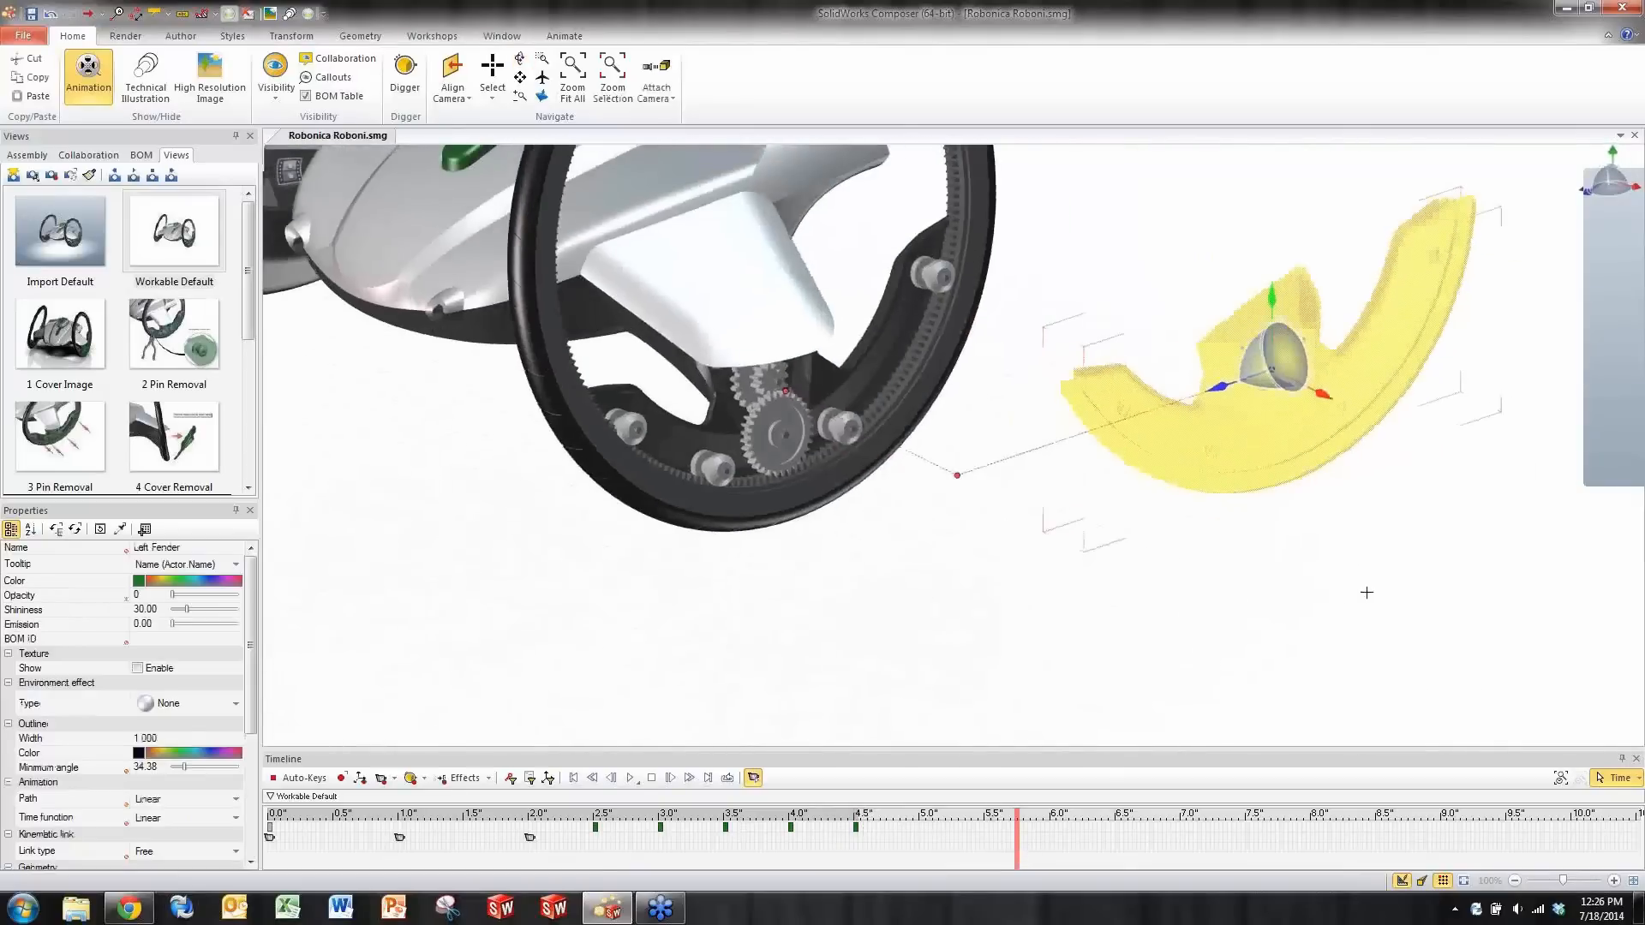
drag(1018, 855, 901, 858)
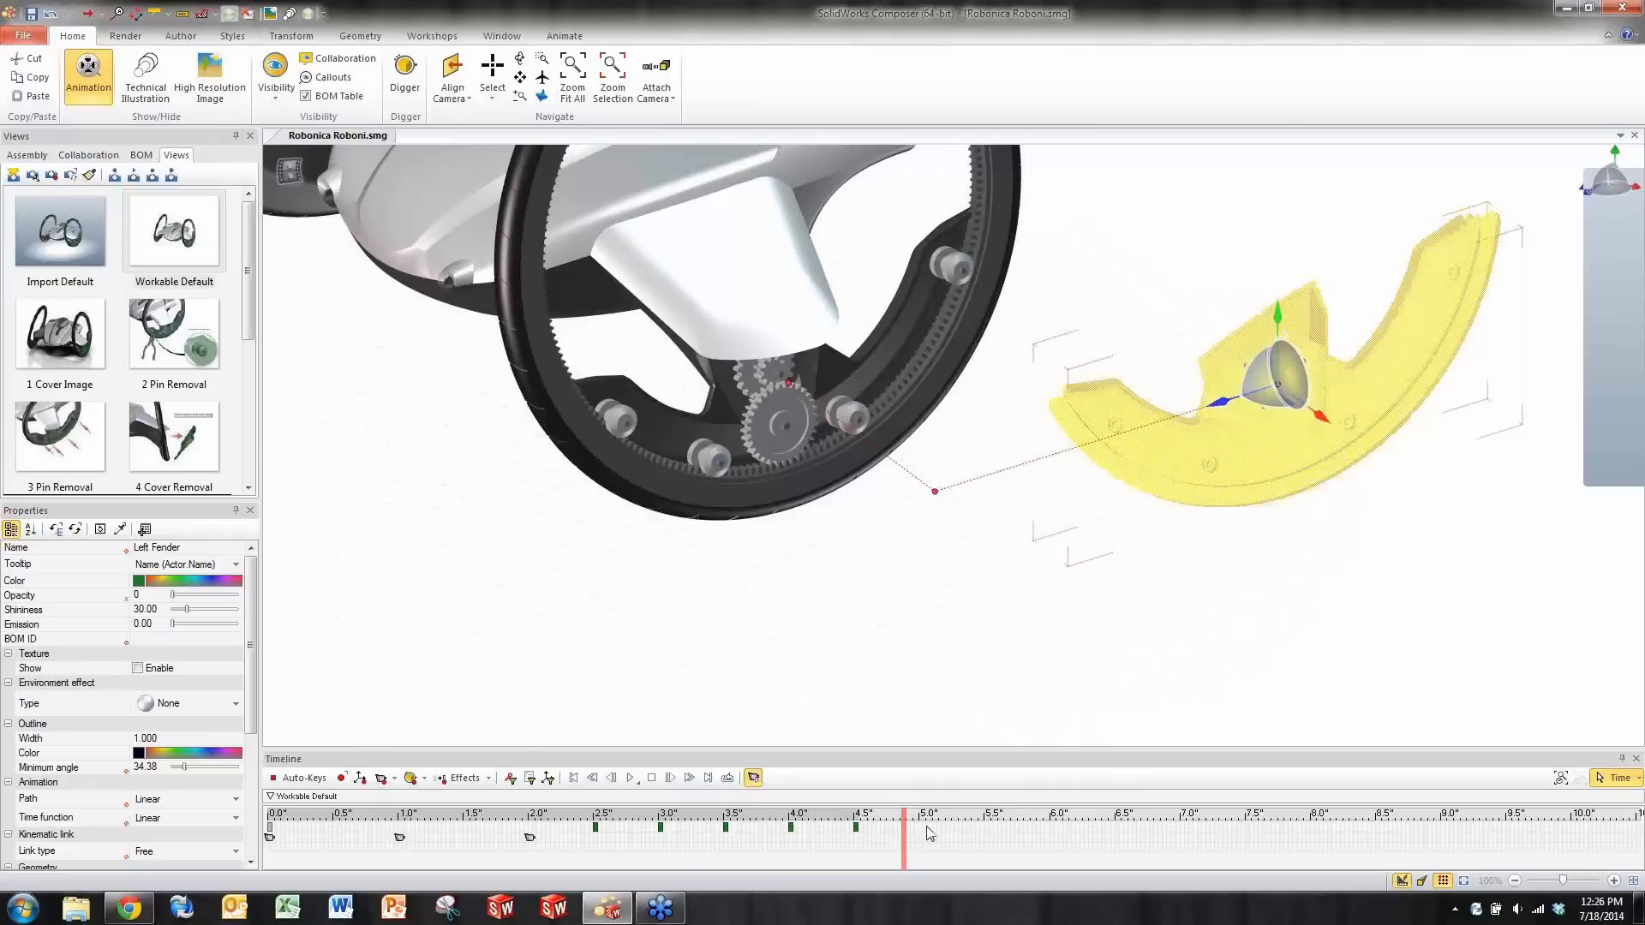
- Deselect the fender, set a camera key at 5 s holding the close-up, and move the animation time to 6 s
click(893, 679)
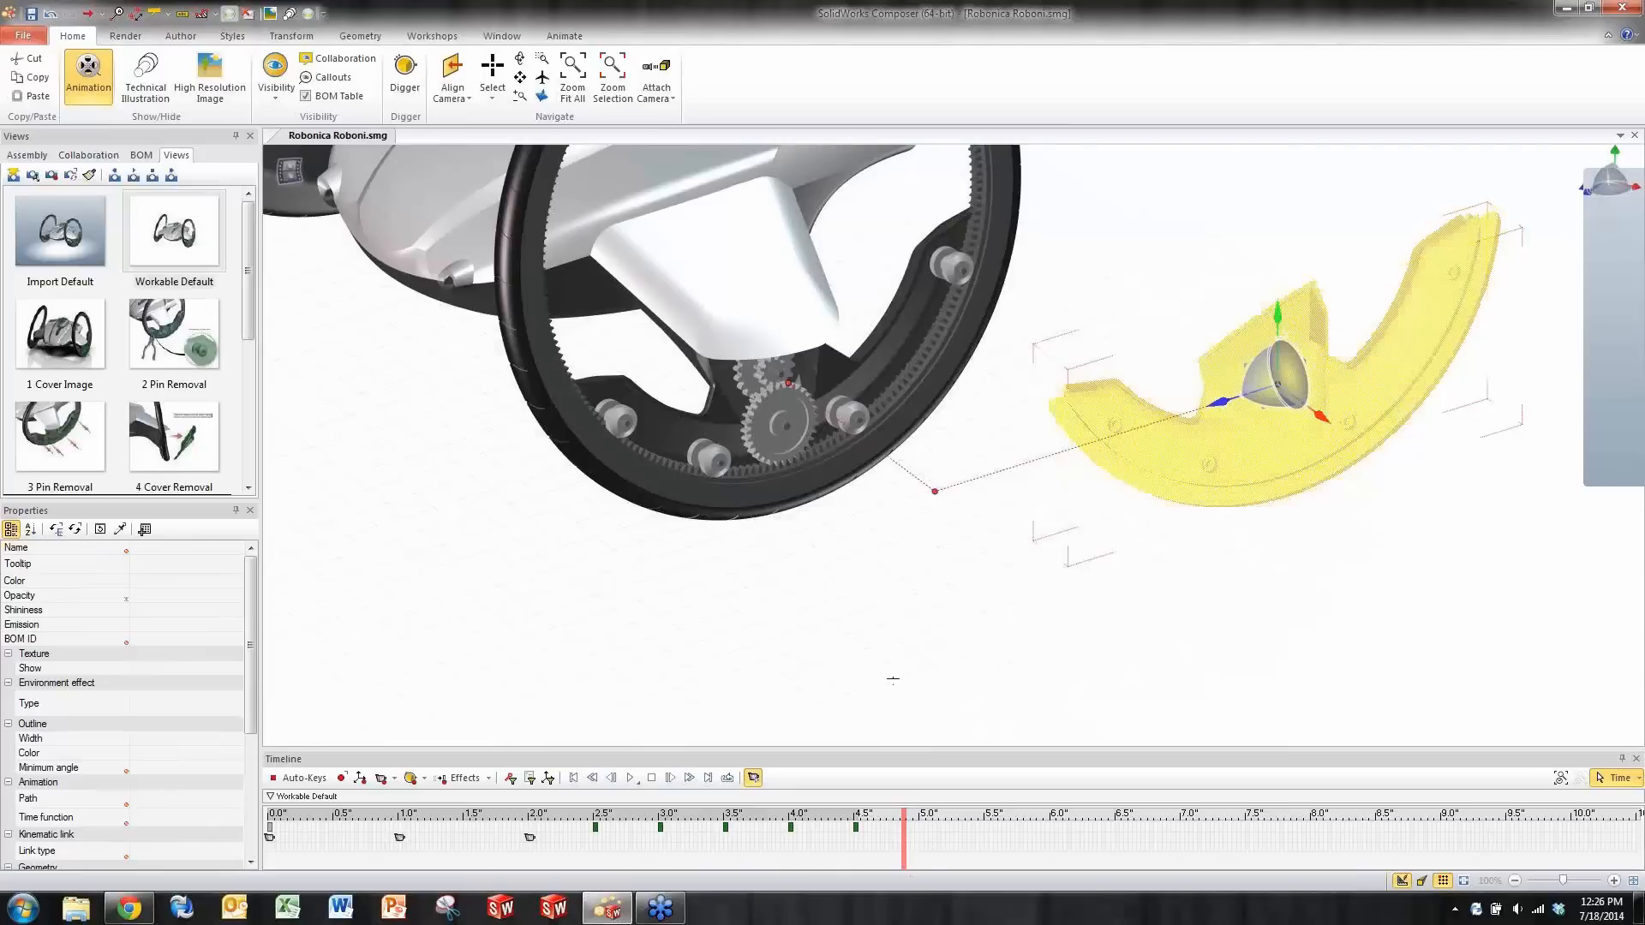
key(Delete)
mouse_move(904, 839)
mouse_down()
mouse_move(376, 843)
mouse_move(448, 861)
mouse_move(921, 854)
mouse_up()
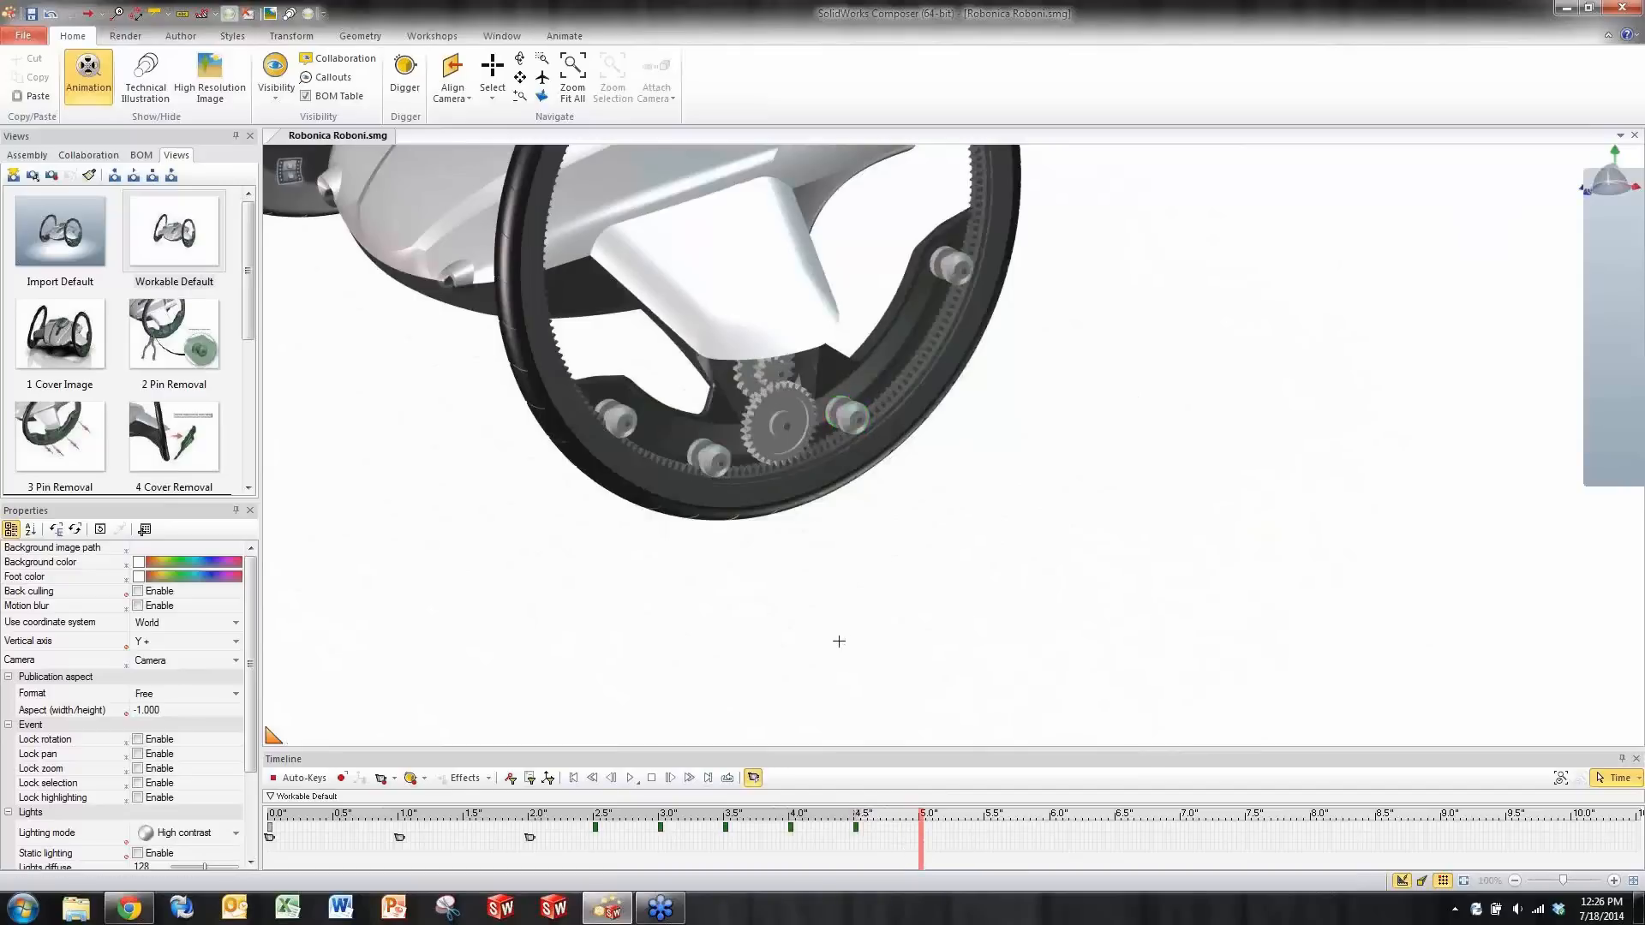
click(381, 779)
drag(921, 854, 1051, 849)
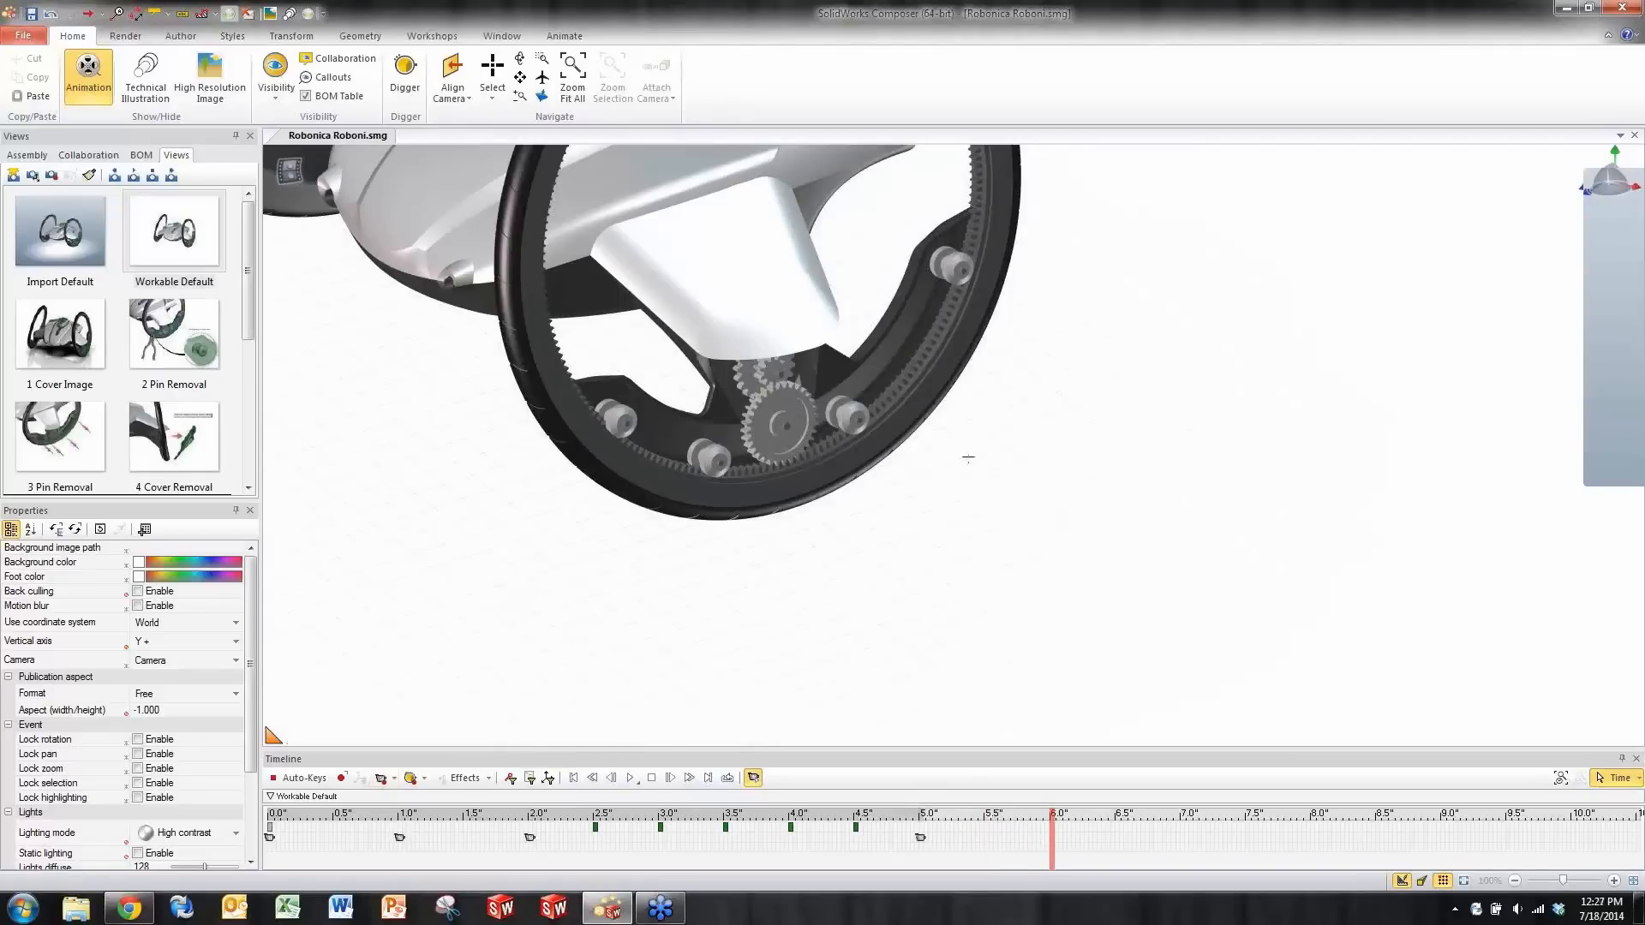
- Frame a closer view of the wheel's gears and rollers and set a camera key for it at 6 s
drag(948, 492, 925, 556)
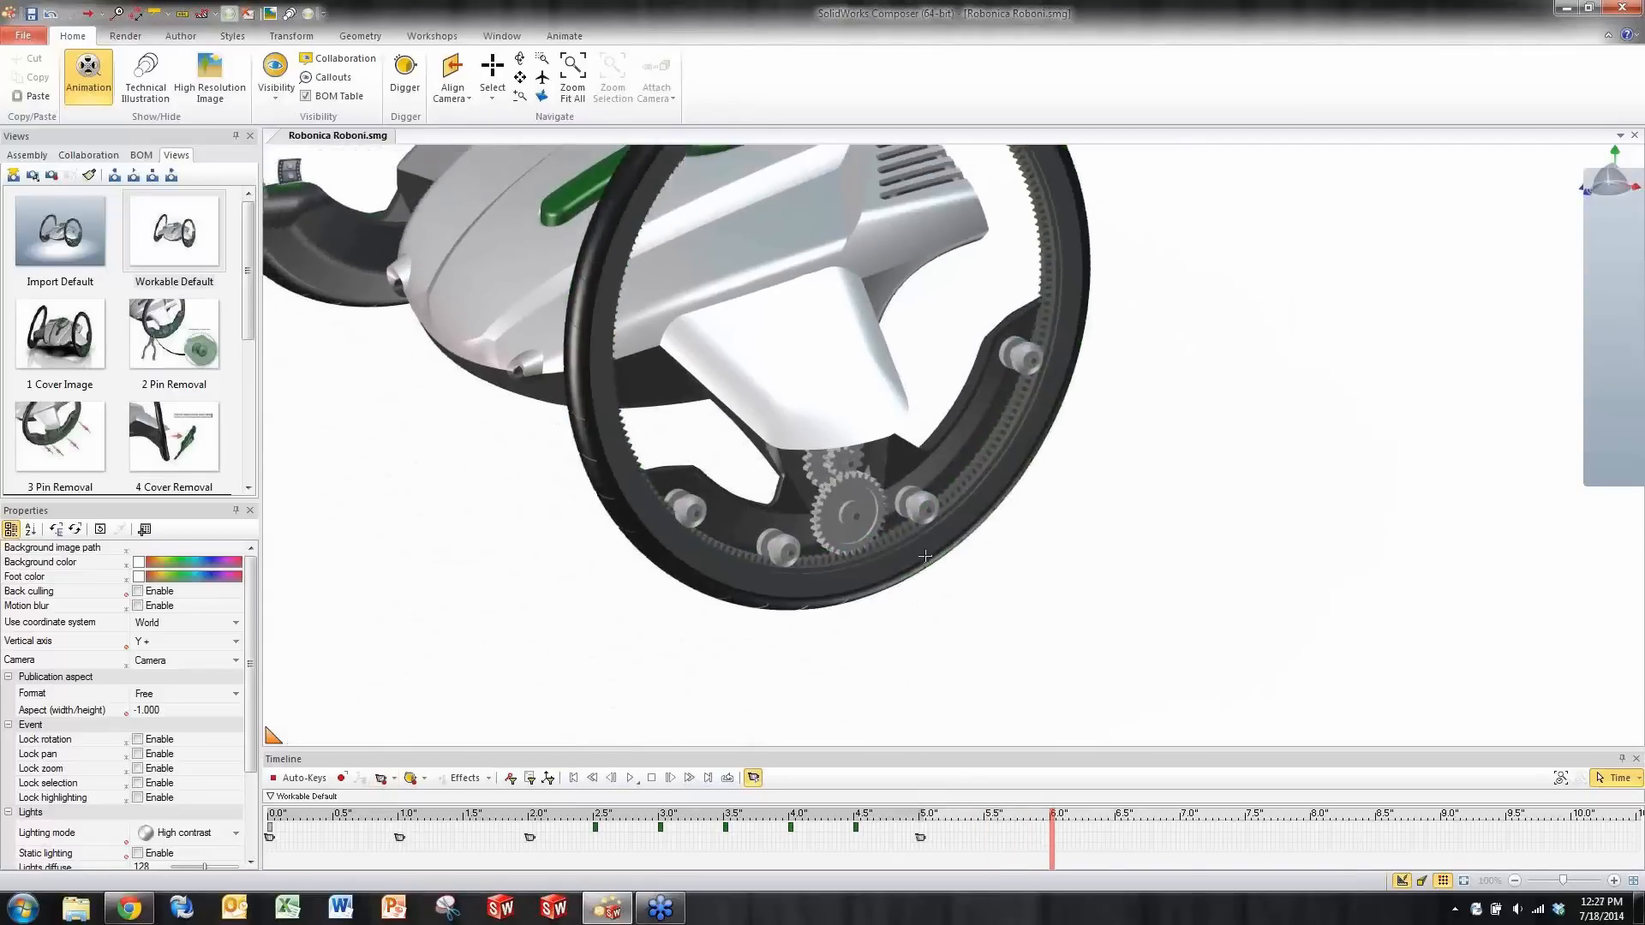
scroll(926, 556, up, 3)
middle_drag(936, 512, 1003, 511)
scroll(1014, 539, up, 2)
scroll(997, 500, down, 3)
scroll(995, 503, up, 2)
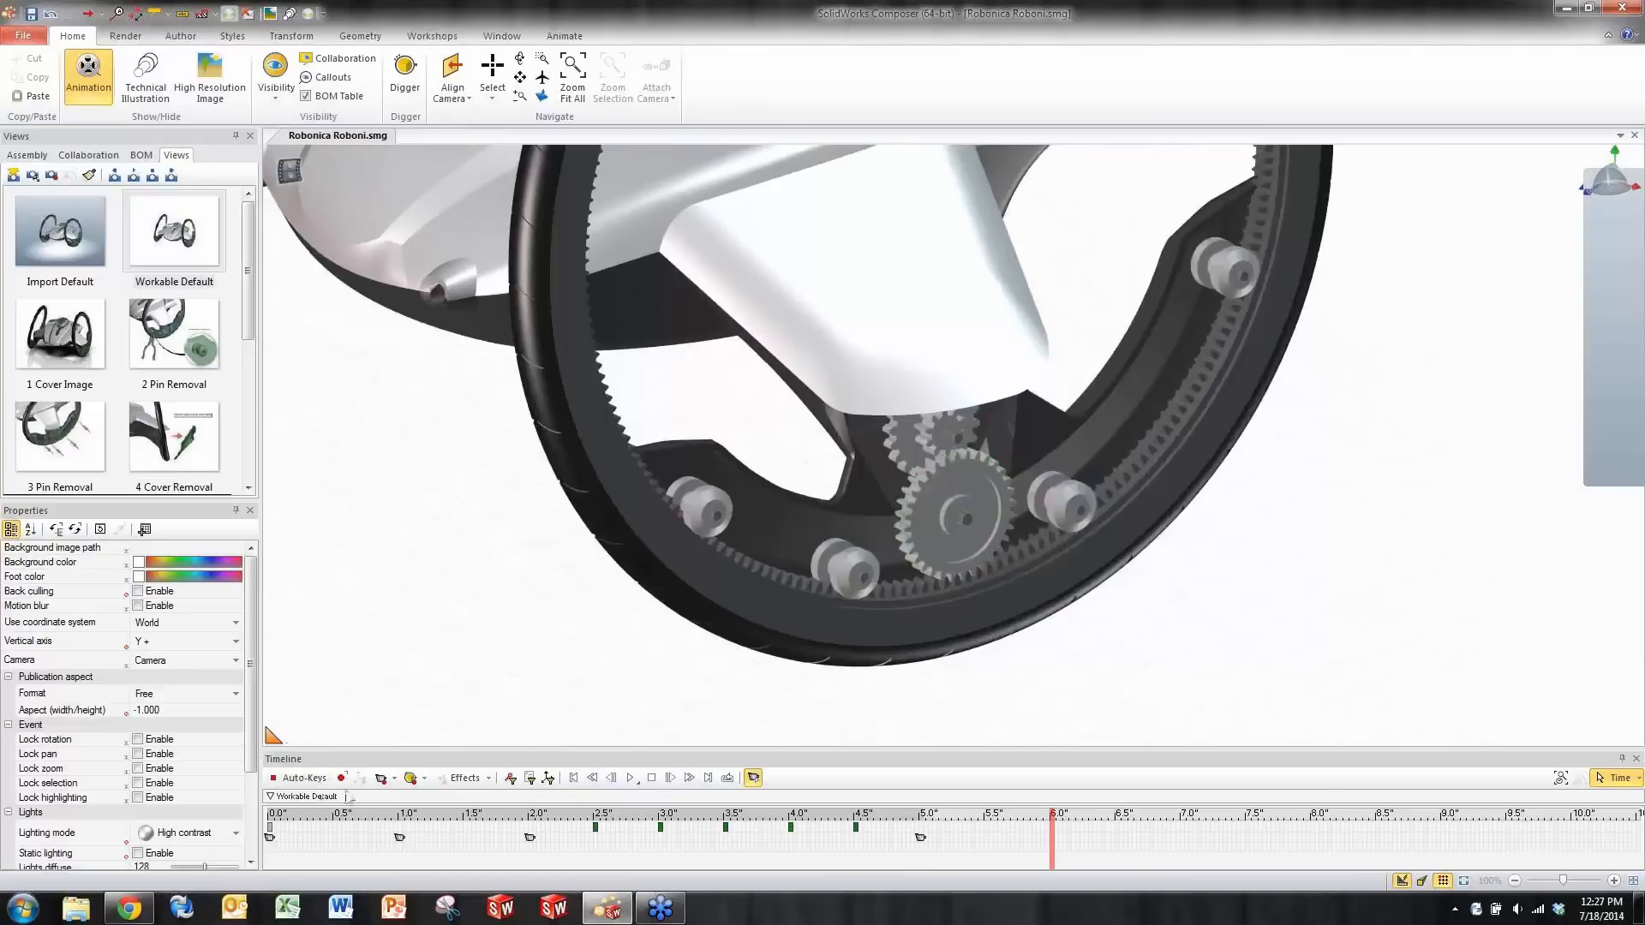
click(380, 778)
- Preview the zoom from 4.5 s to 6.5 s, and scrub back to about 6.3 s from an orbited view
click(856, 861)
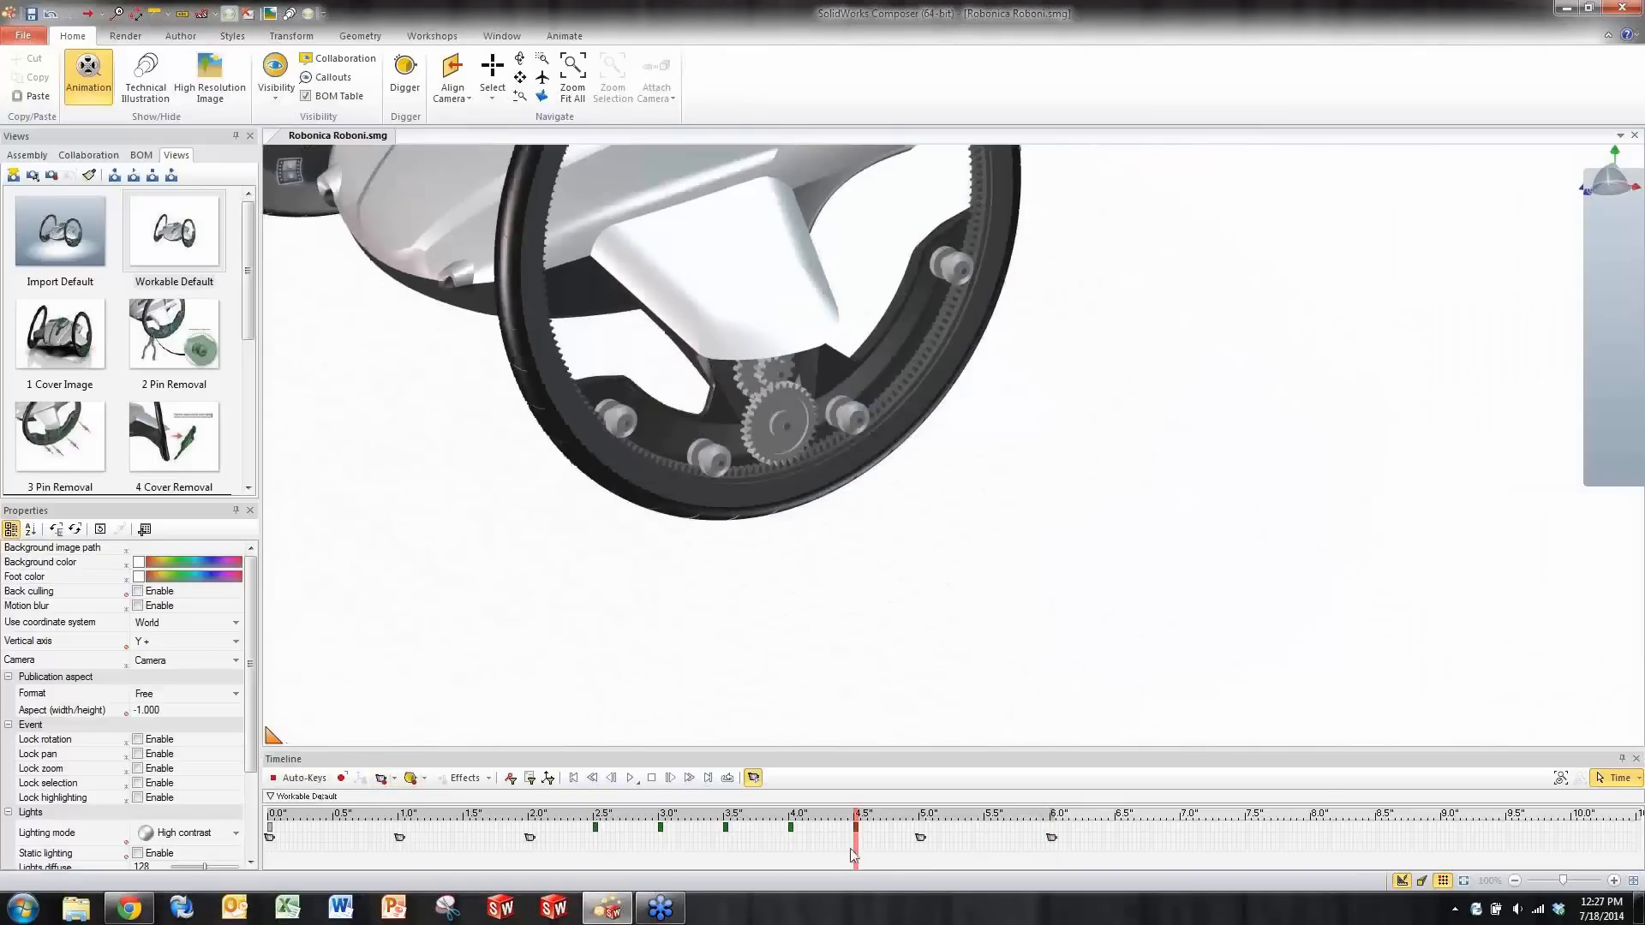
drag(855, 862, 1115, 853)
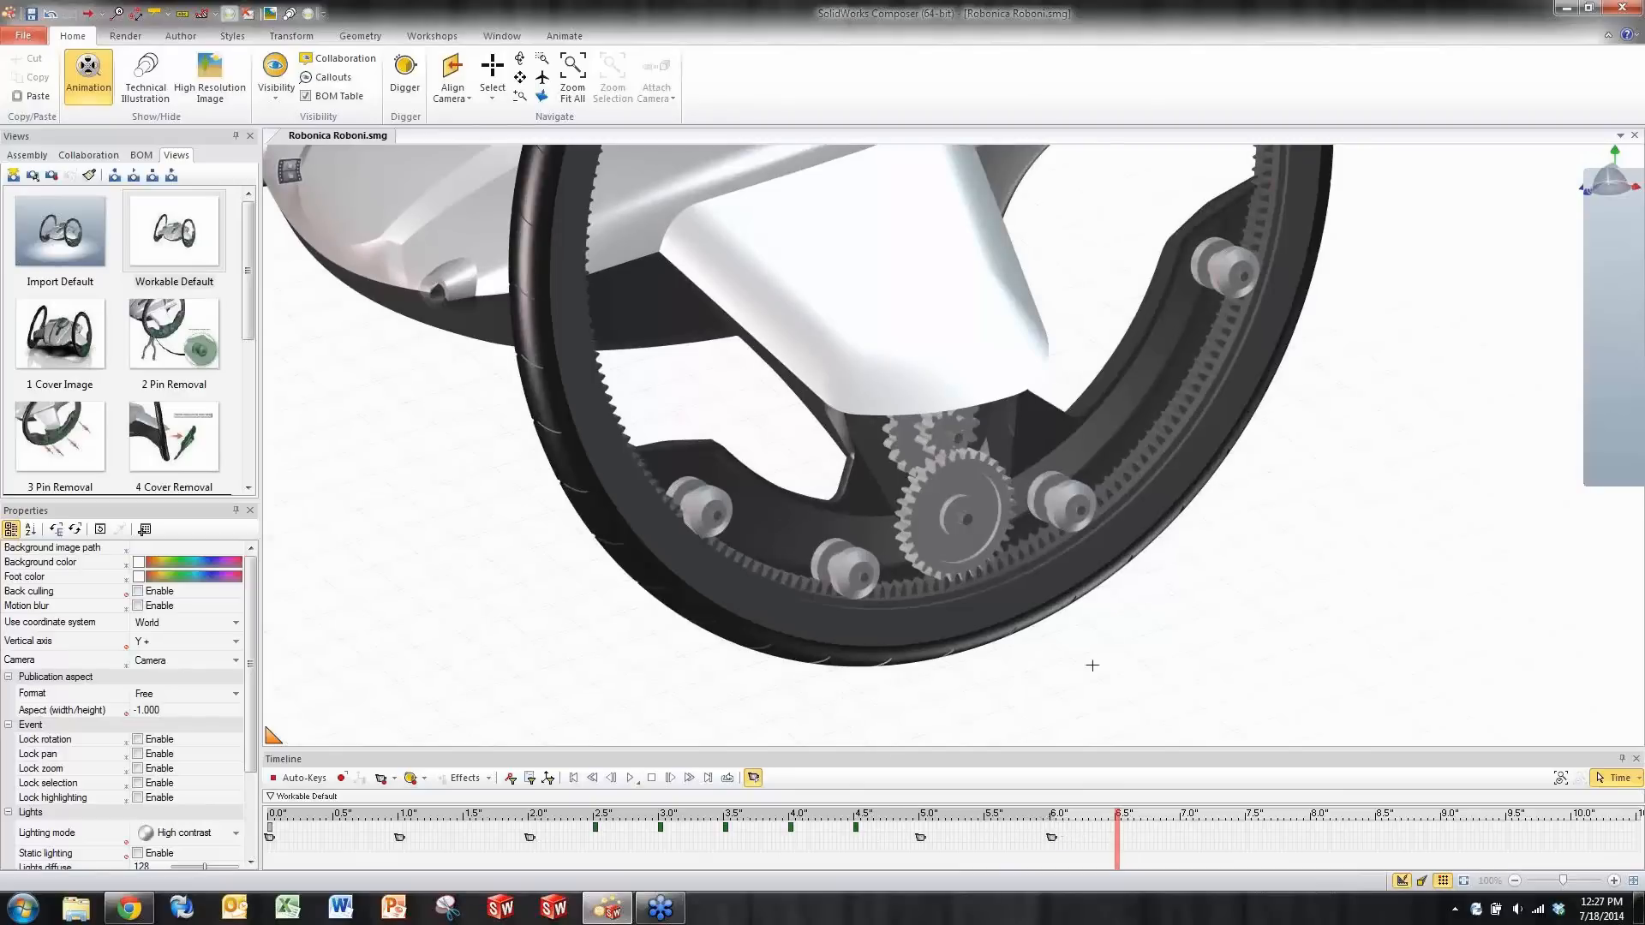
middle_drag(1071, 621, 913, 358)
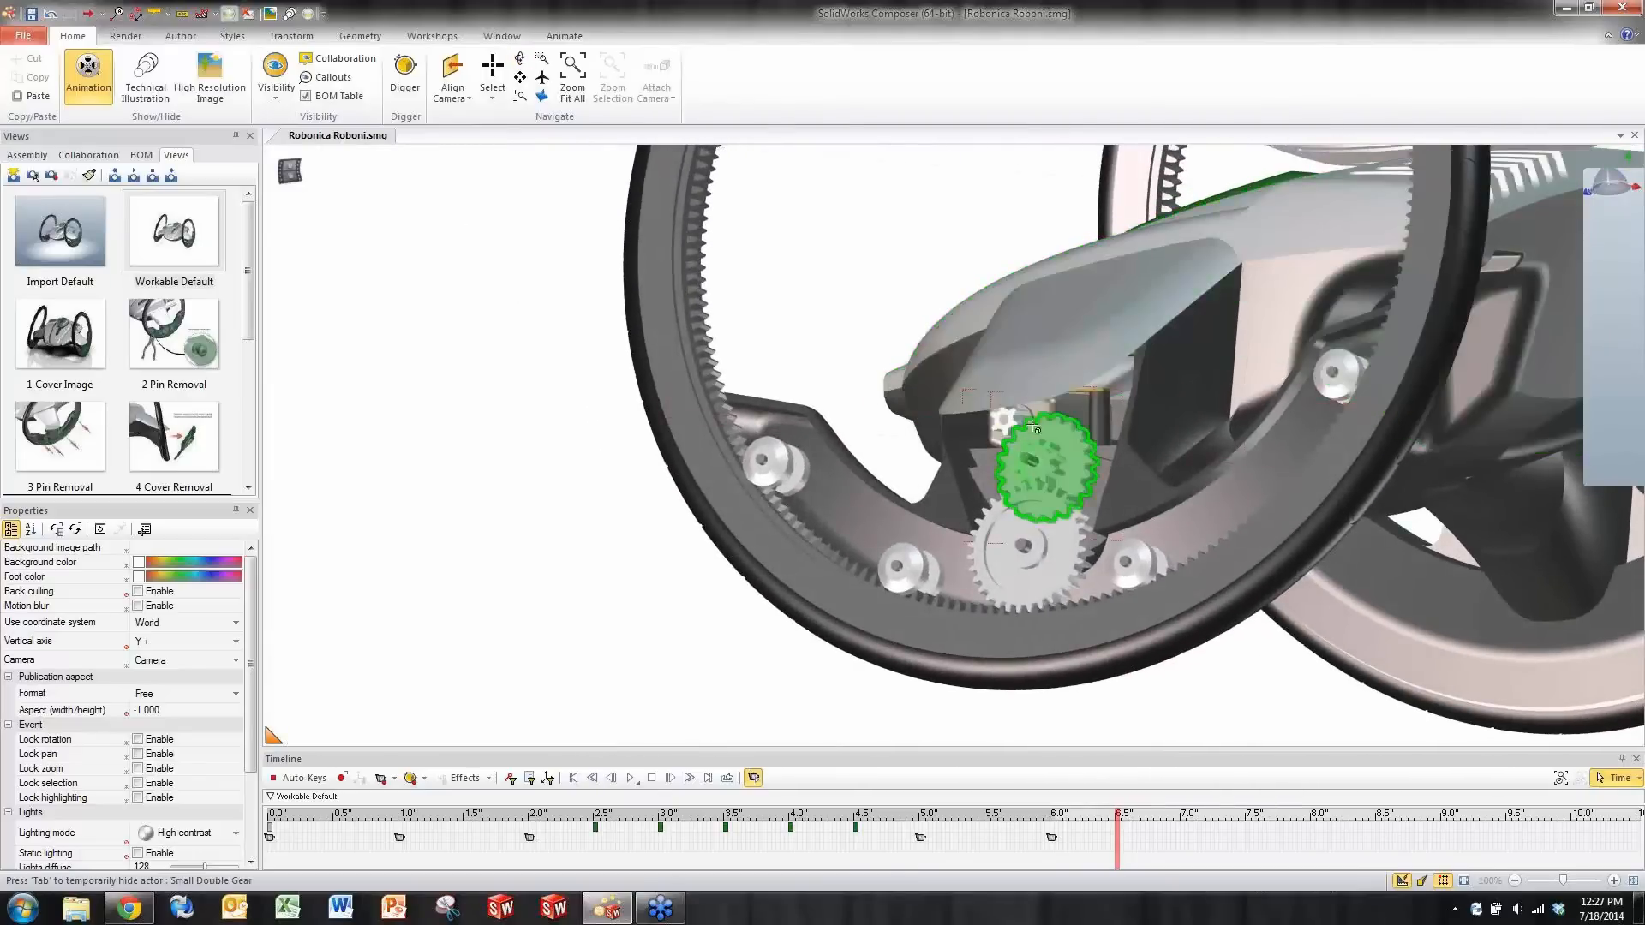
middle_drag(1111, 450, 1199, 475)
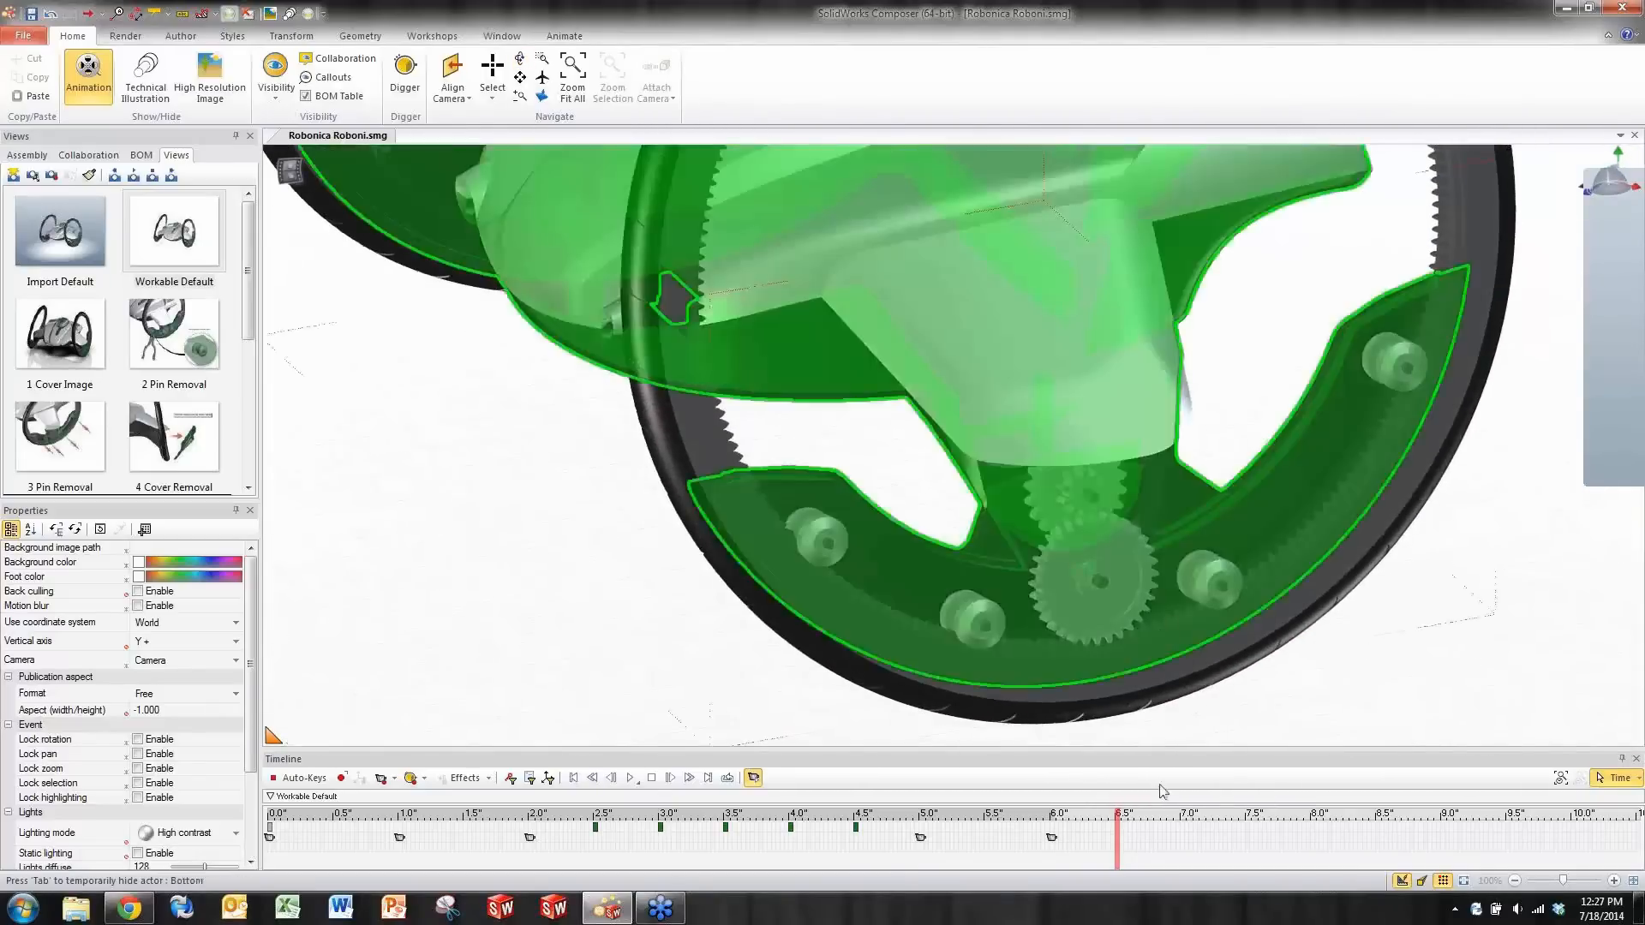
middle_drag(1216, 662, 1071, 685)
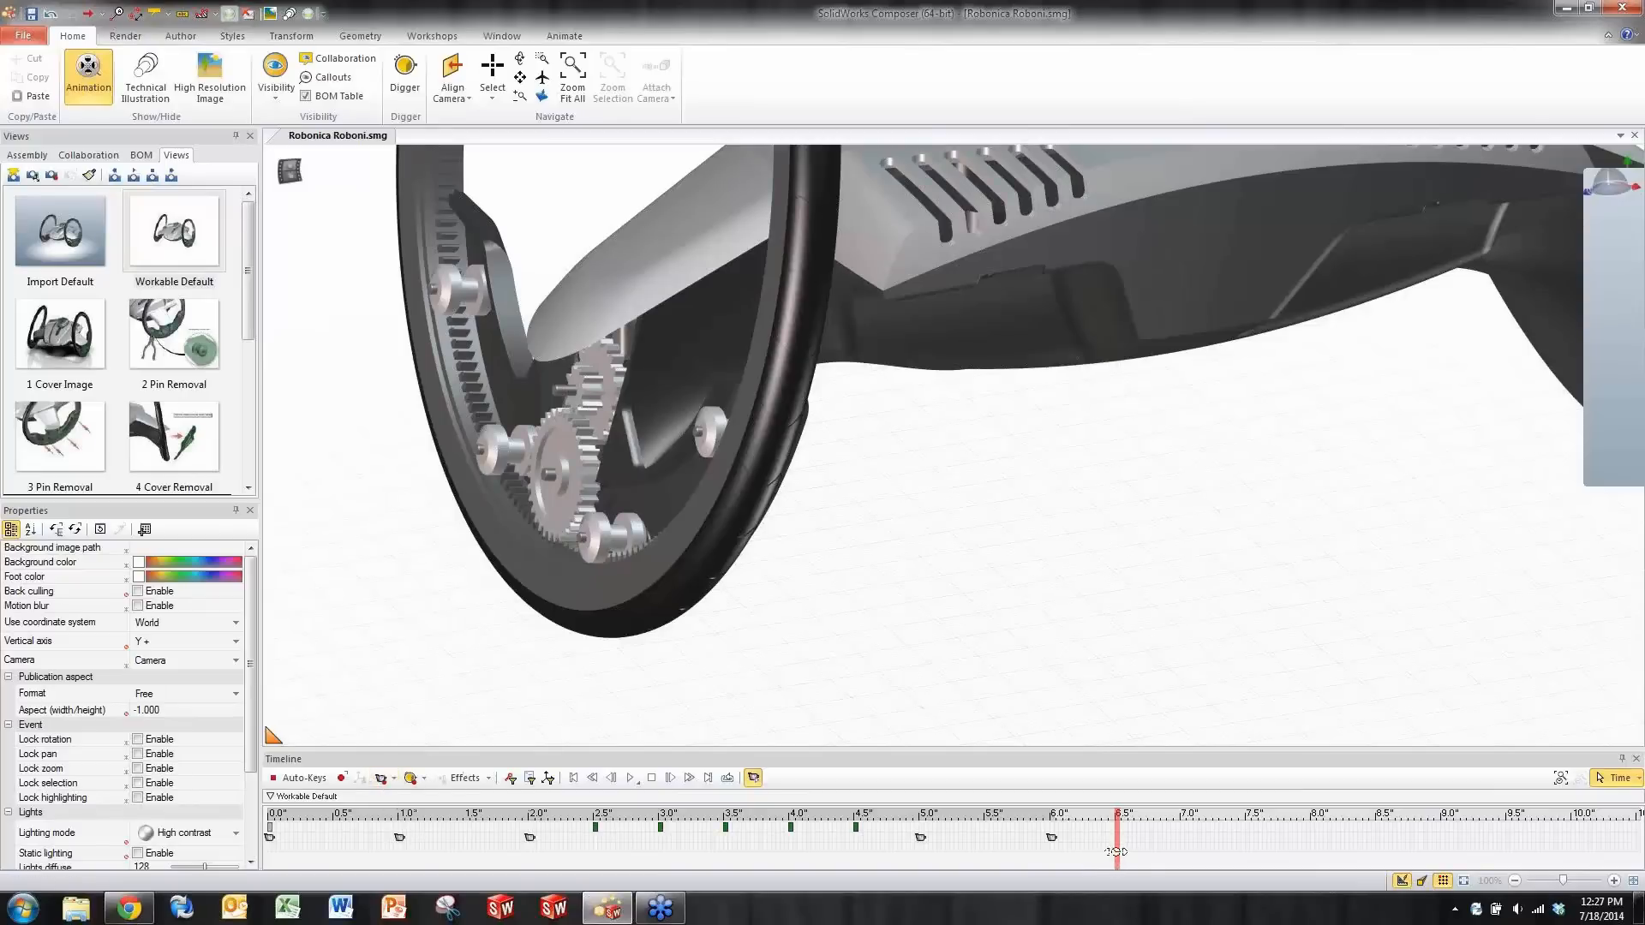
mouse_move(1115, 851)
mouse_down()
mouse_move(1038, 855)
mouse_move(1094, 855)
mouse_up()
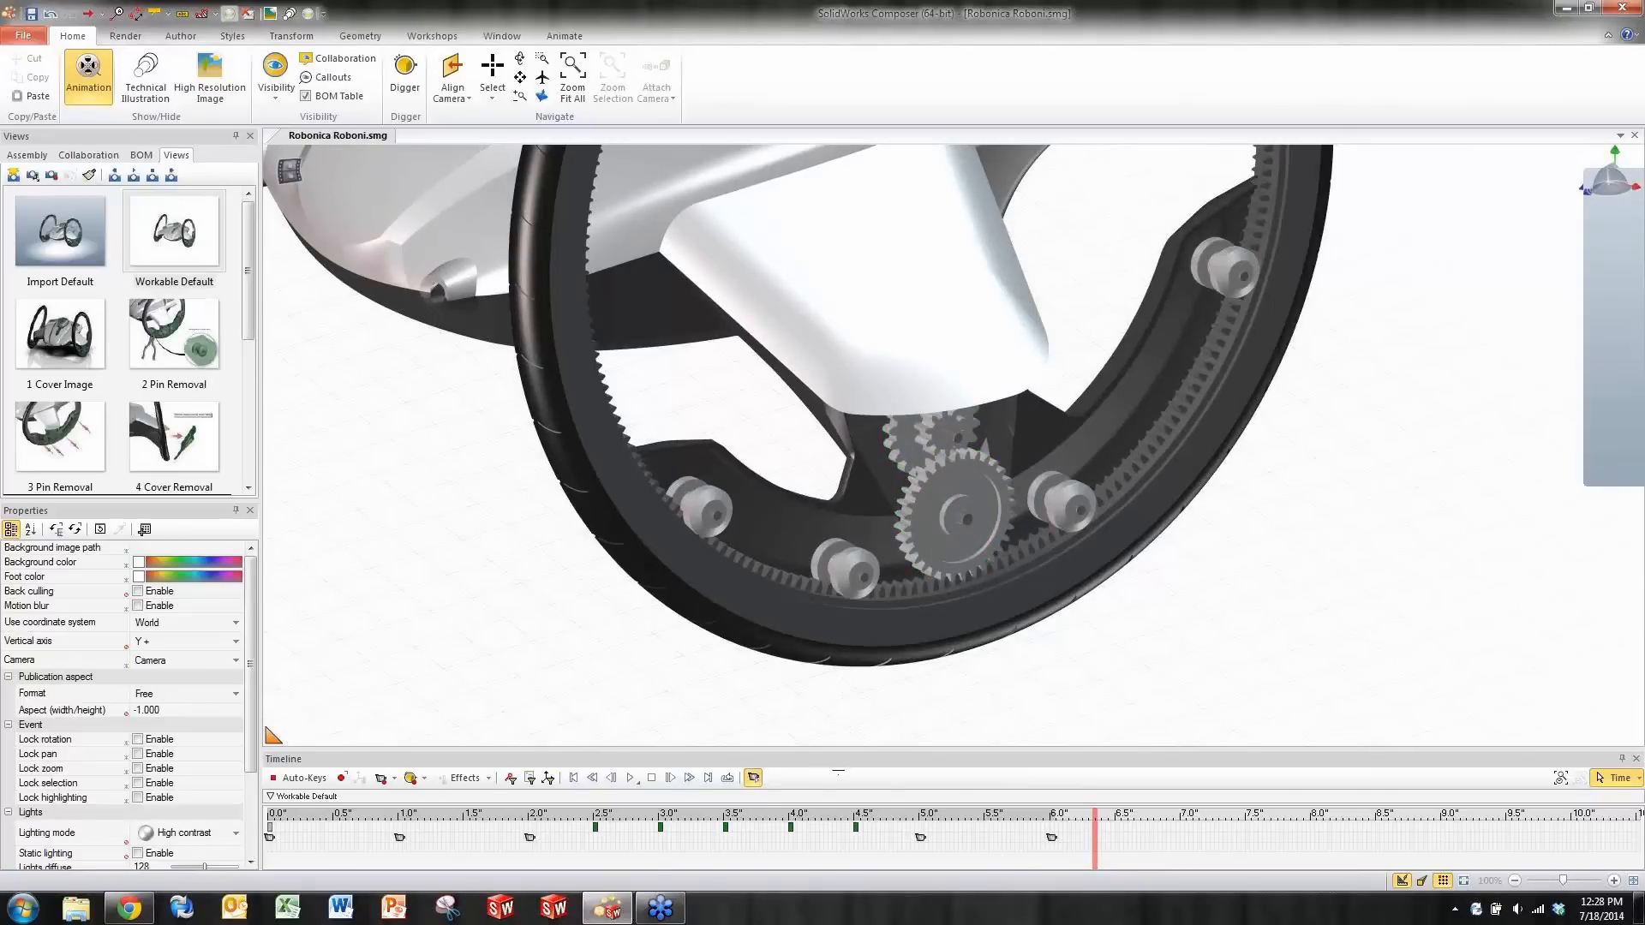
- Turn off camera play mode, scrub to 6 s from an orbited view, and turn camera play mode back on
click(753, 778)
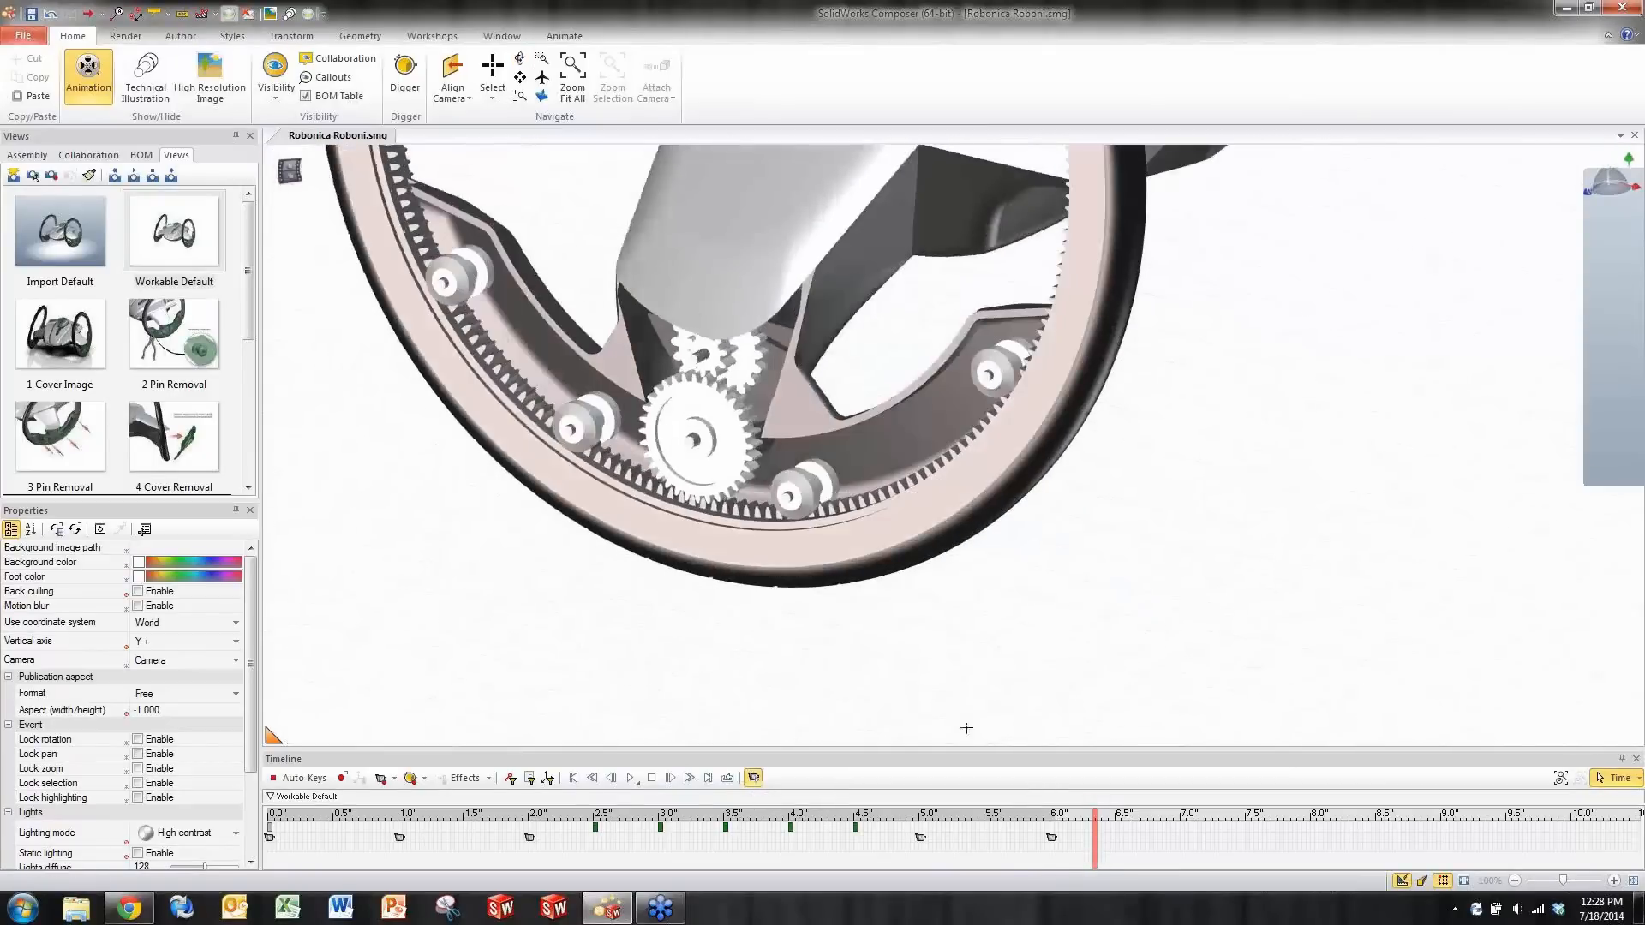
drag(1093, 857, 1075, 858)
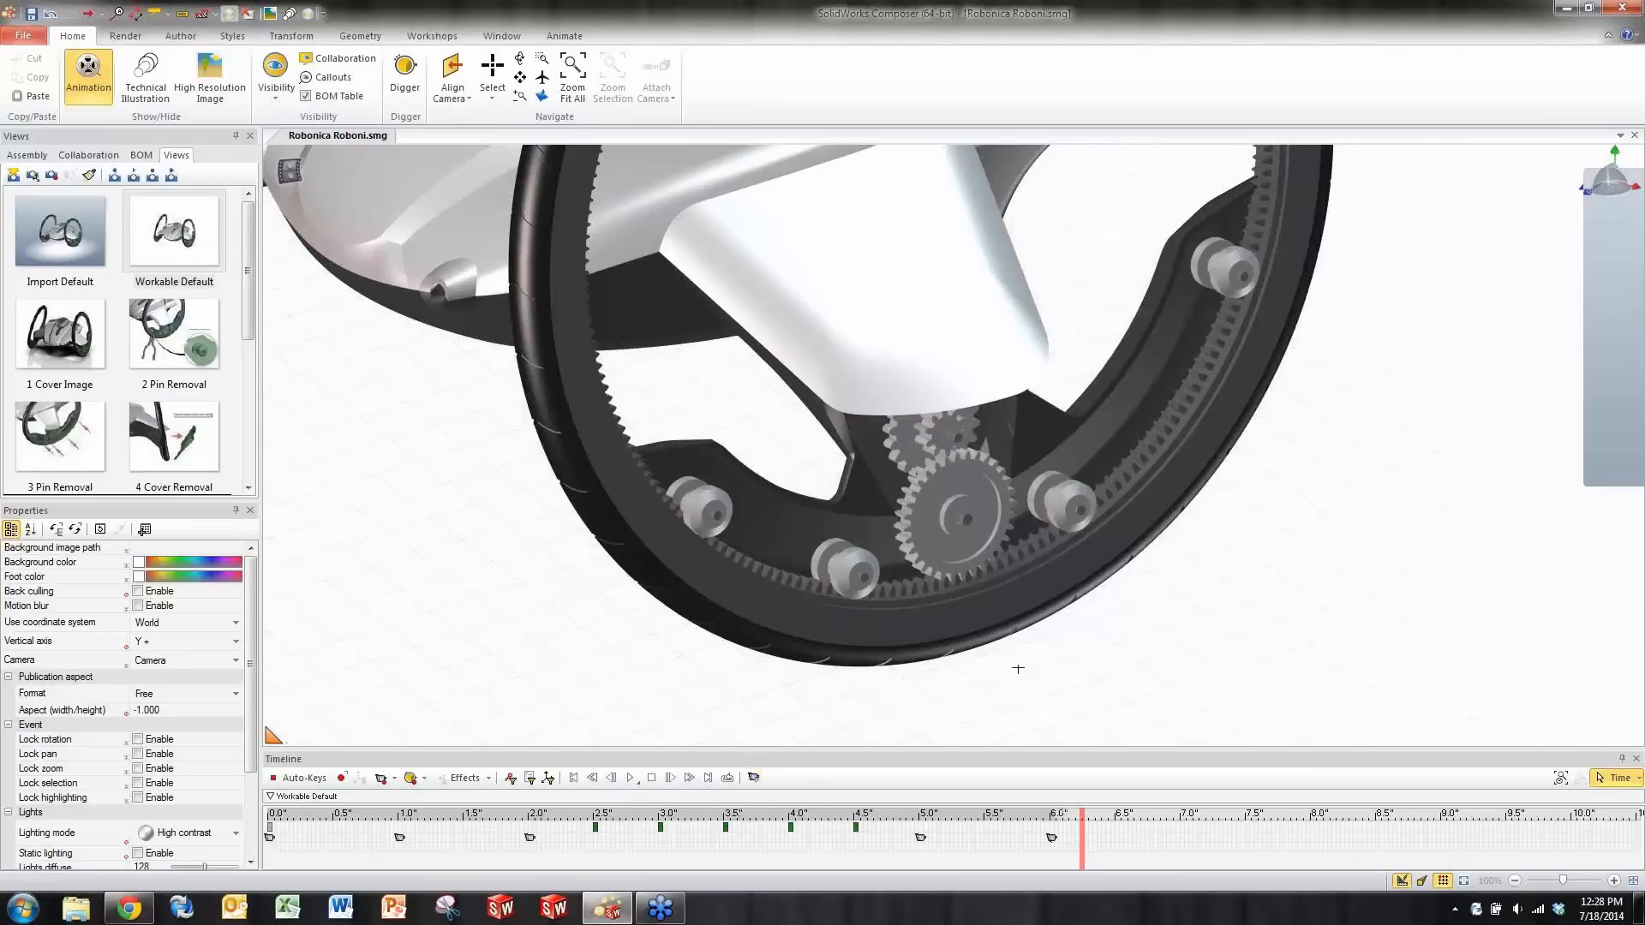
drag(1074, 665, 1051, 856)
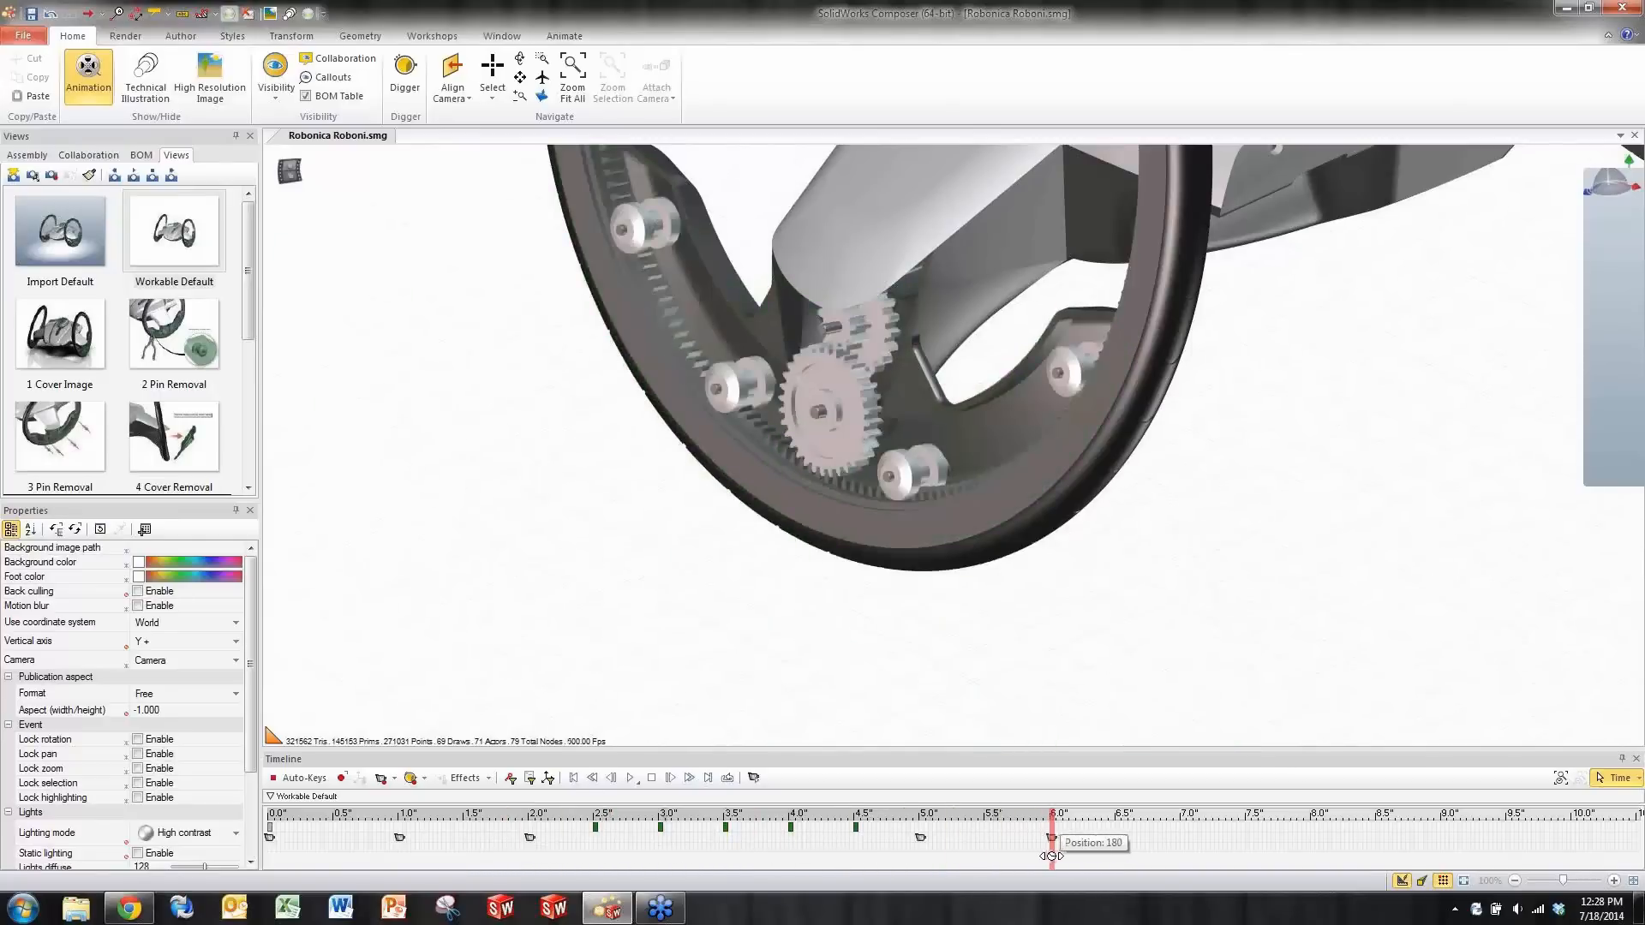
click(753, 776)
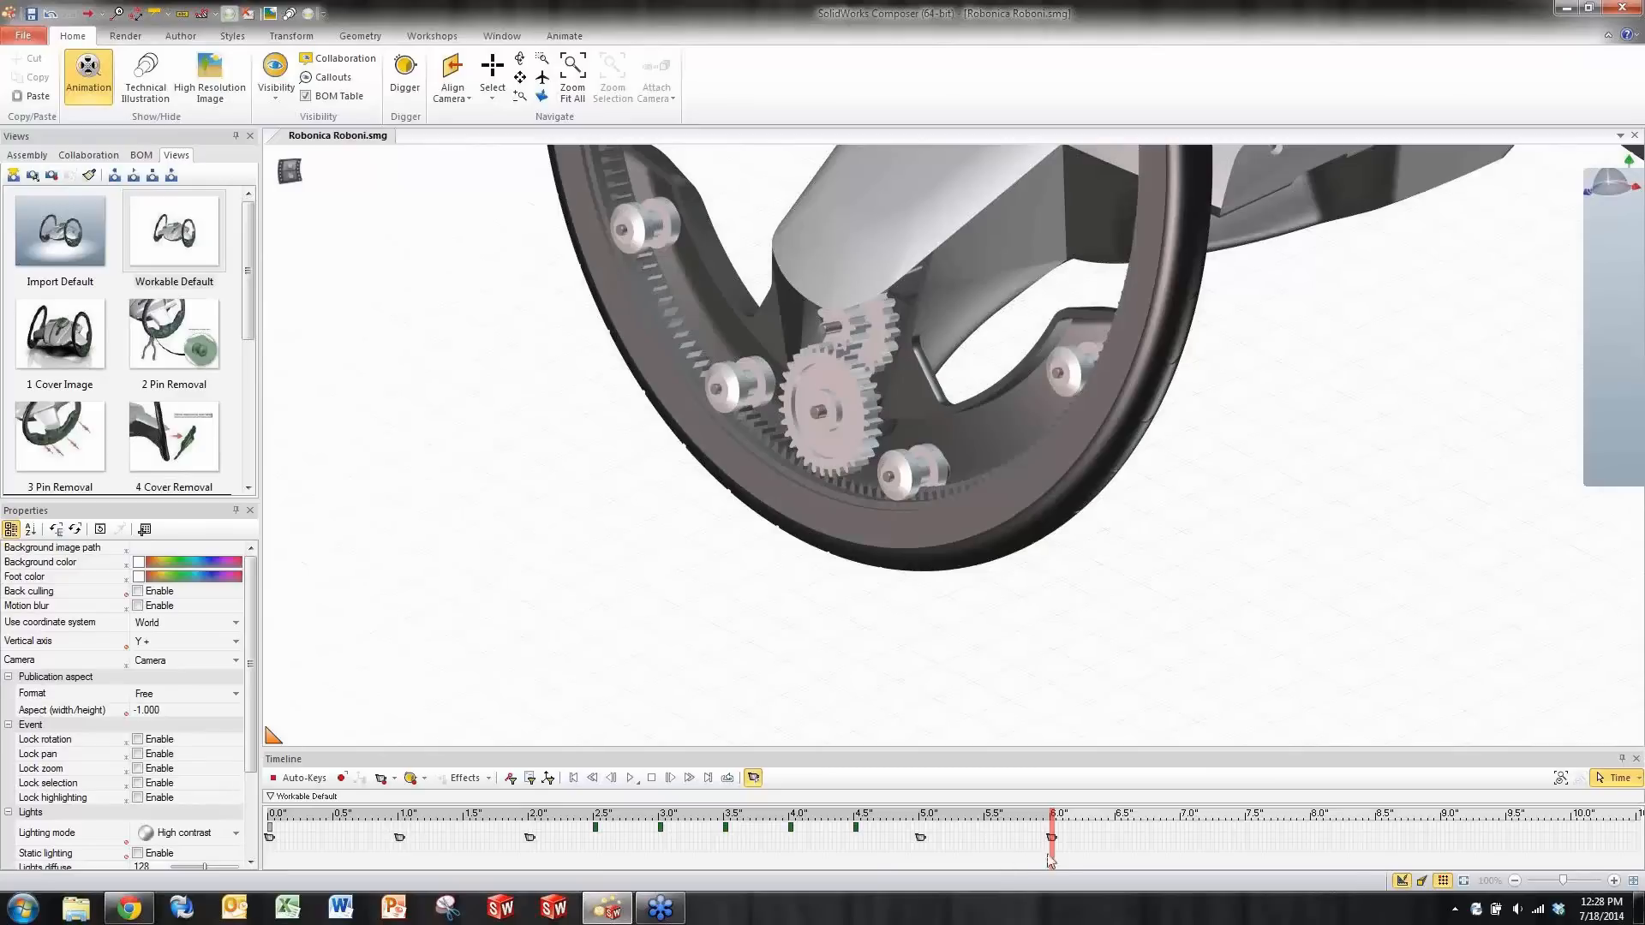
drag(1053, 859, 1052, 859)
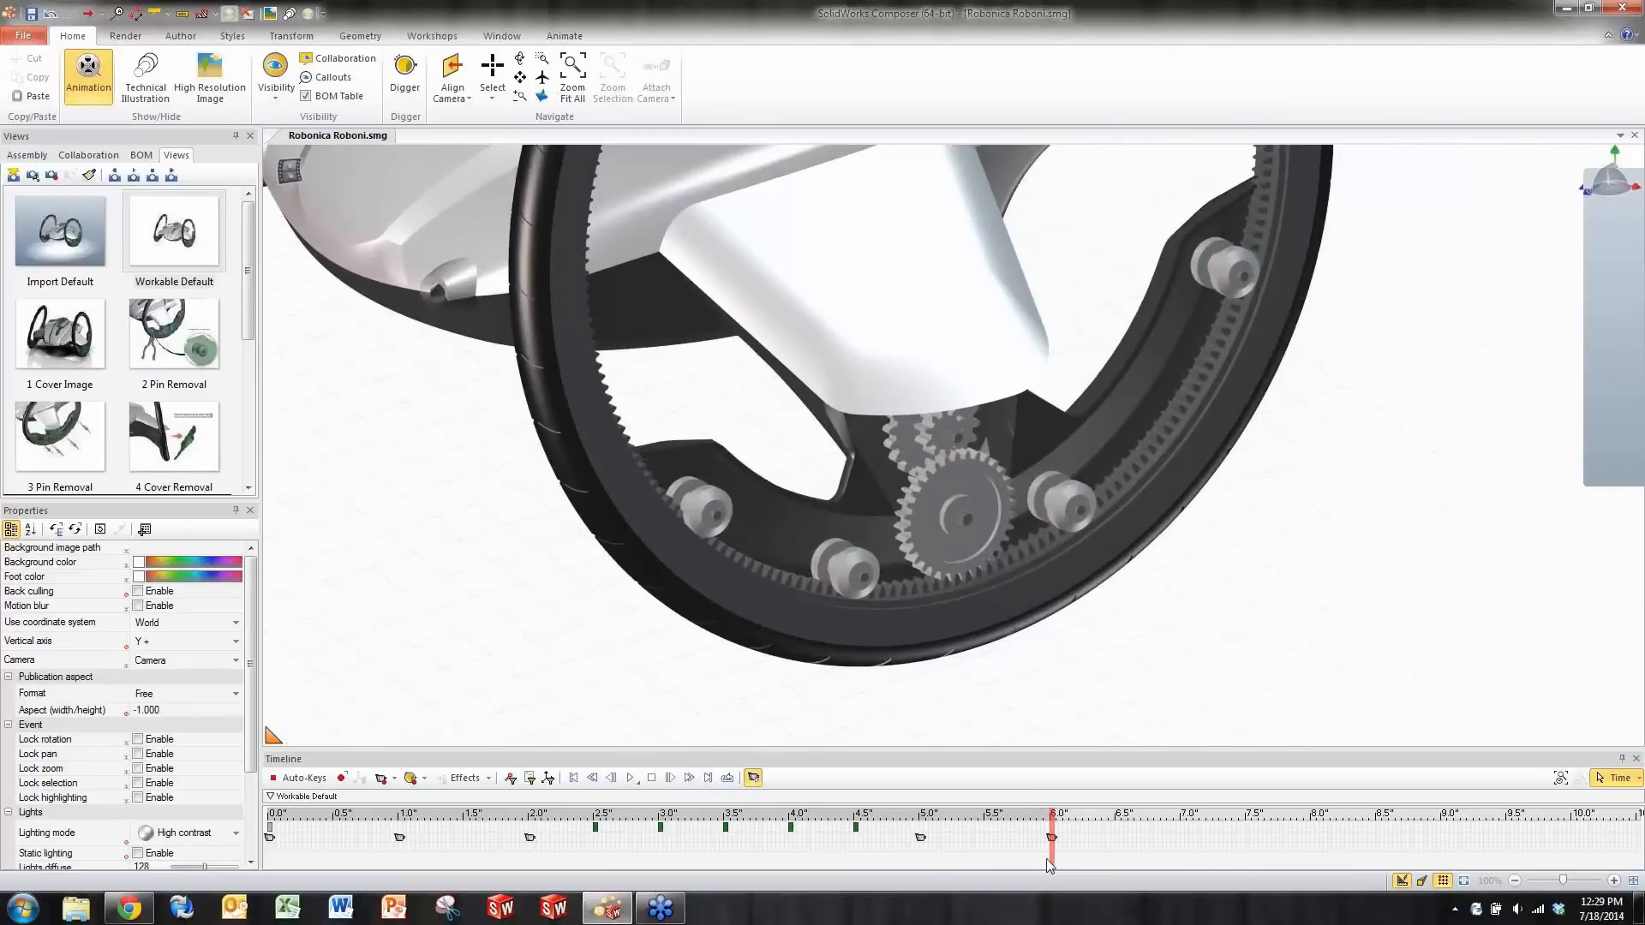
- Move the animation time to 6.5 s and select the four rollers along the wheel's inner rim
drag(1051, 858, 1115, 853)
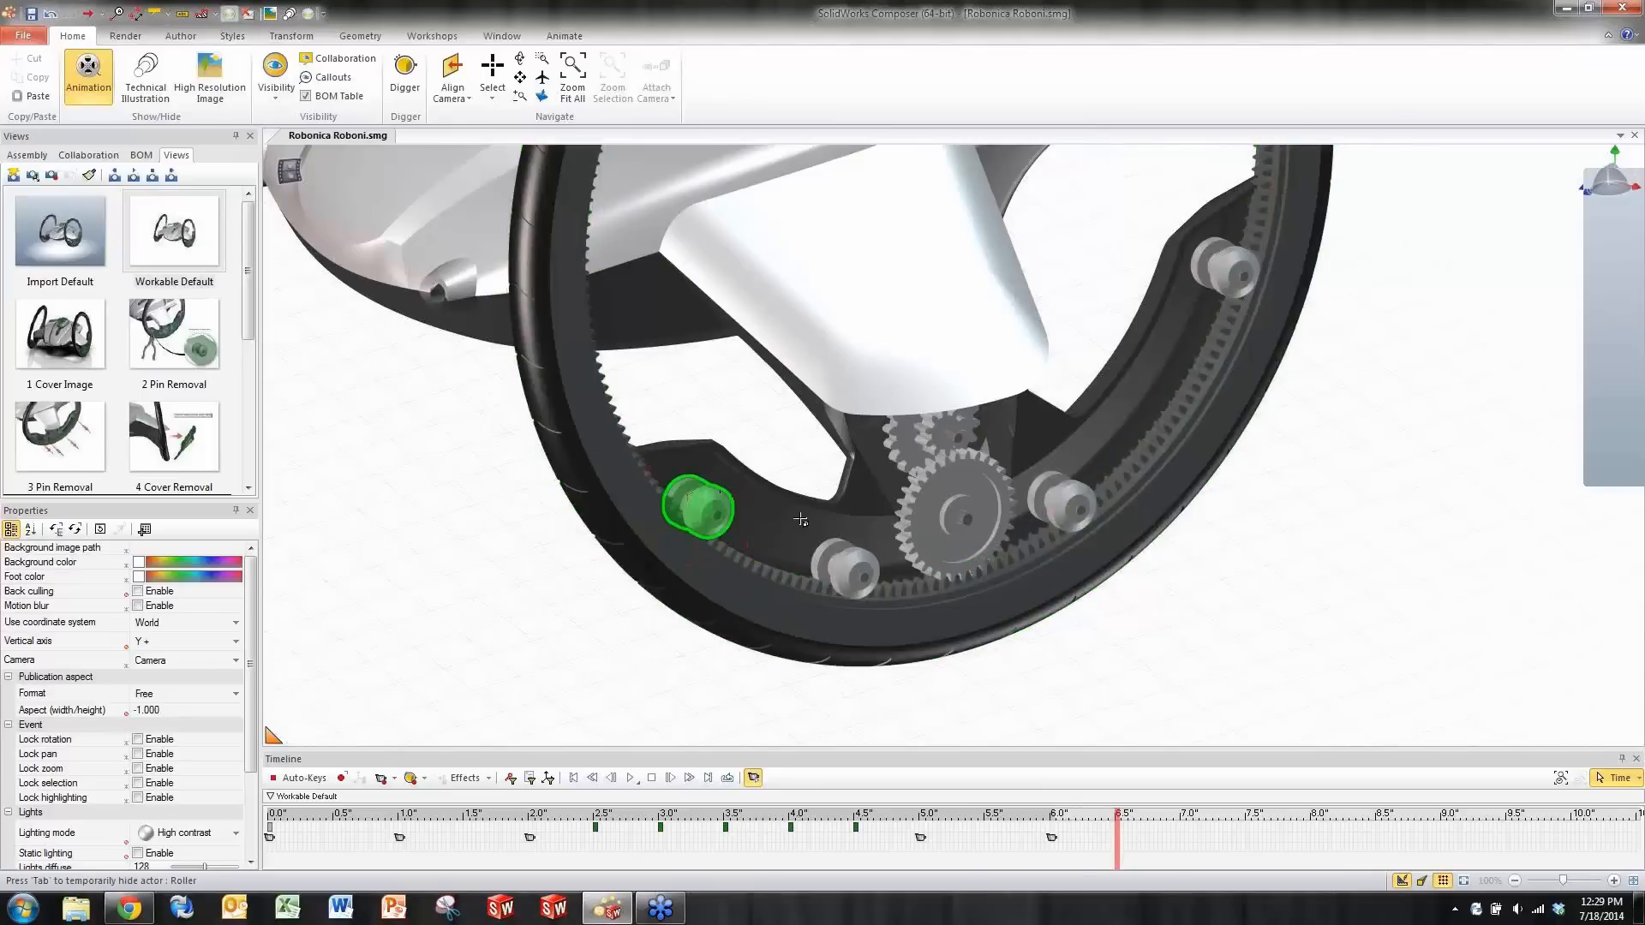
ctrl+click(855, 558)
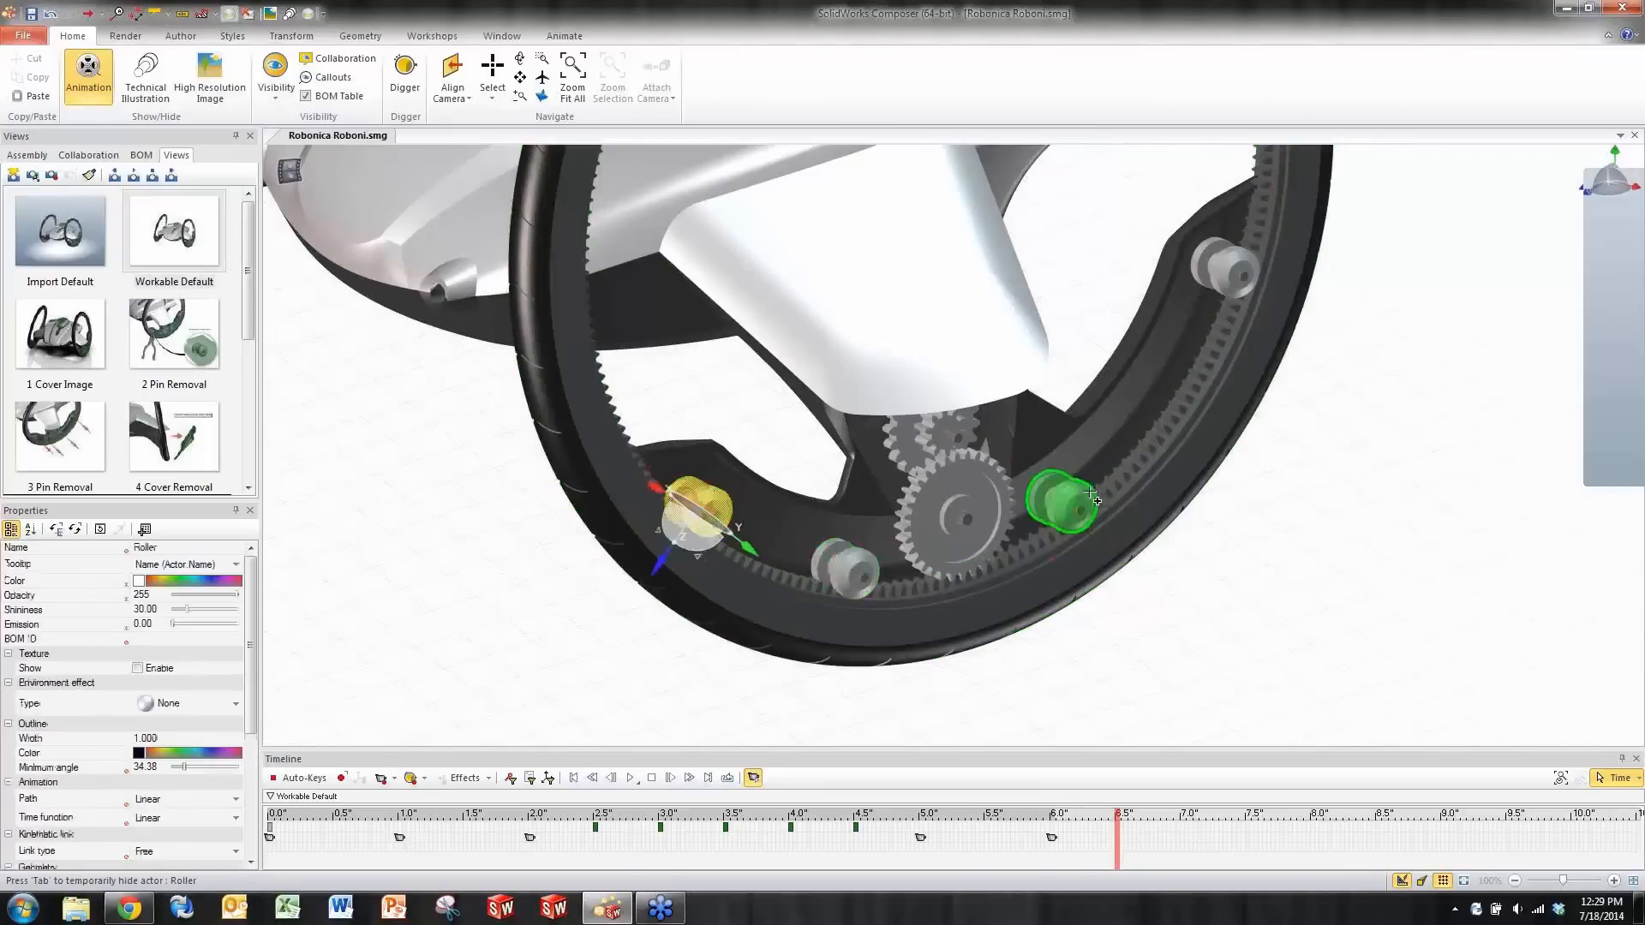
ctrl+click(1229, 270)
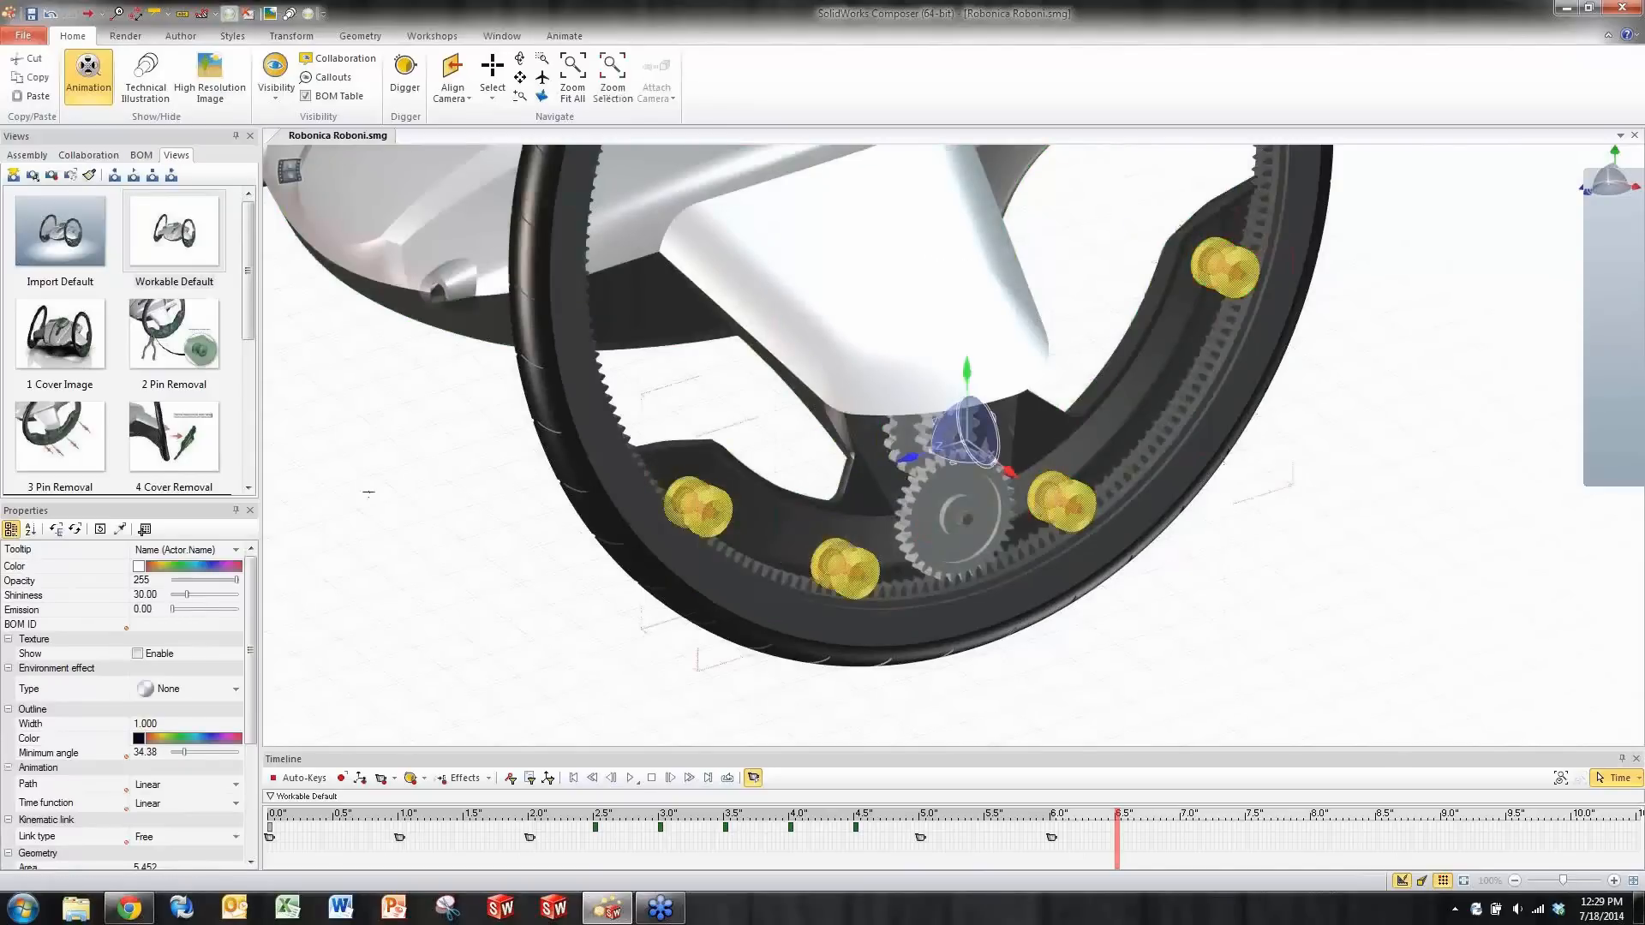
- Create a selection set named All Rollers from the four selected rollers
click(25, 155)
drag(249, 257, 250, 345)
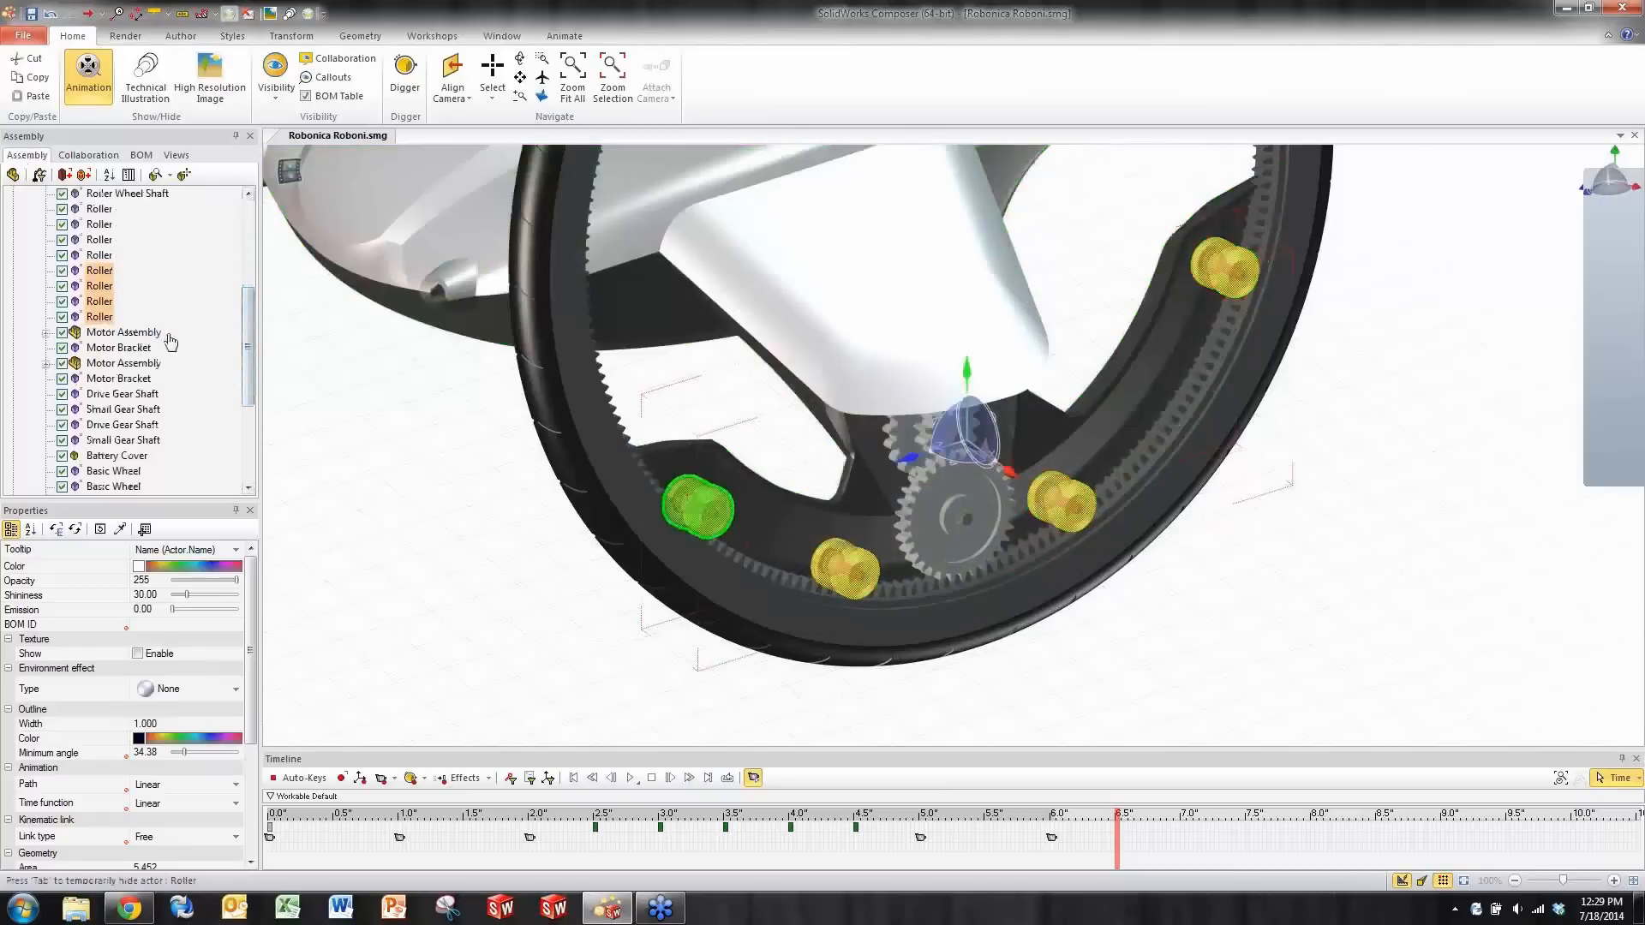
scroll(251, 319, down, 4)
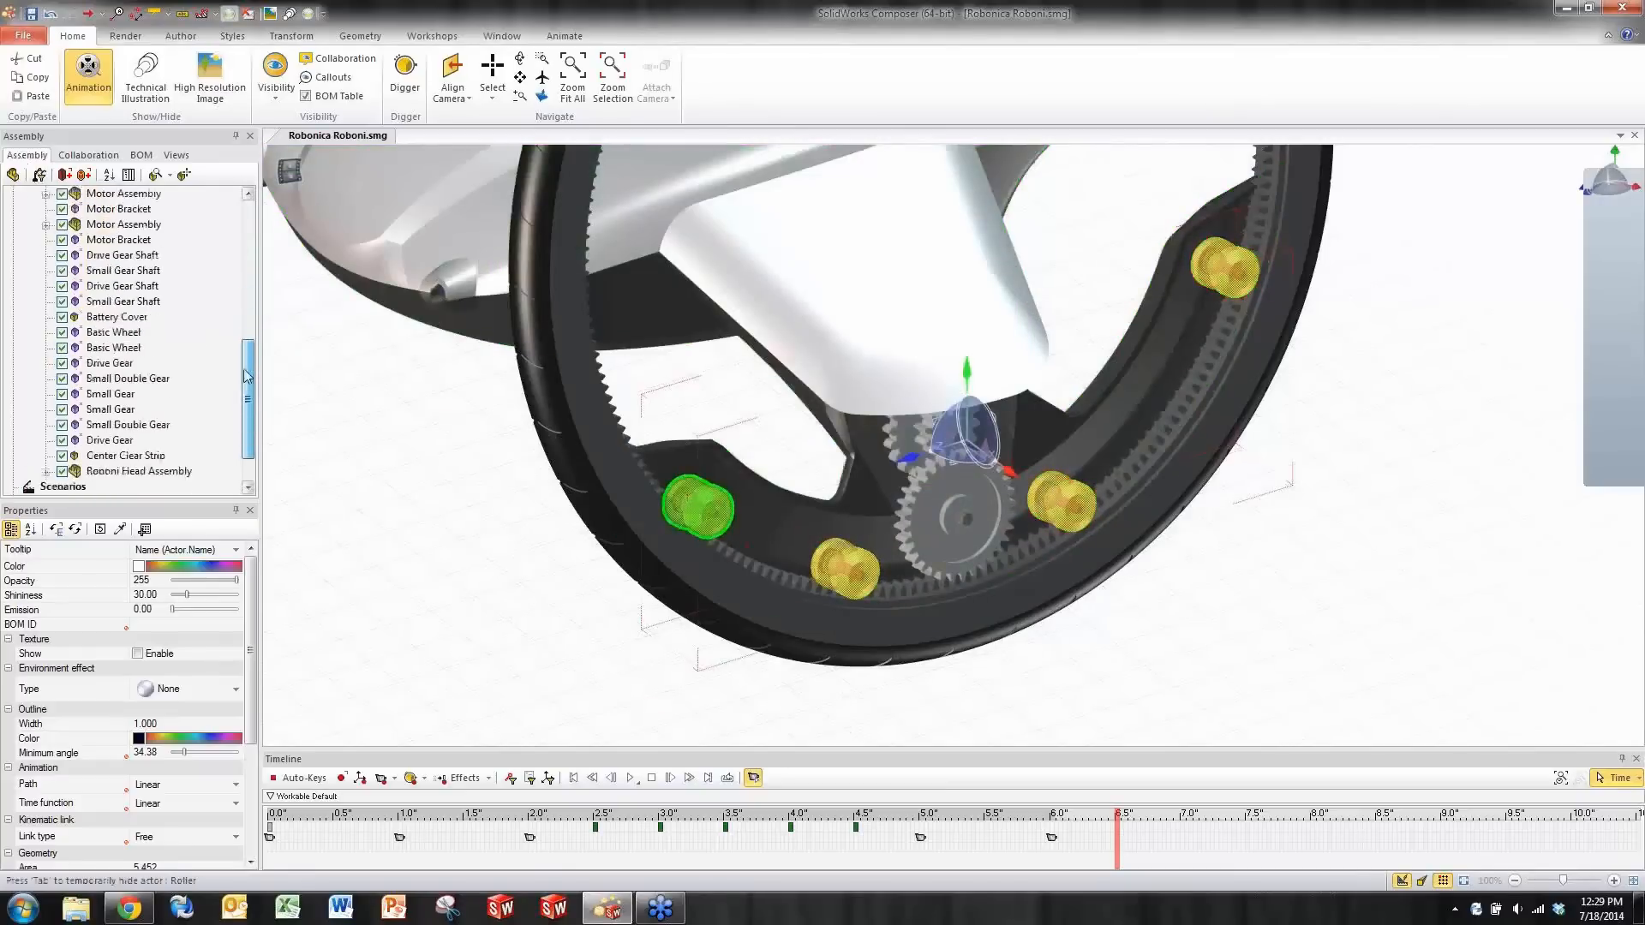
click(13, 470)
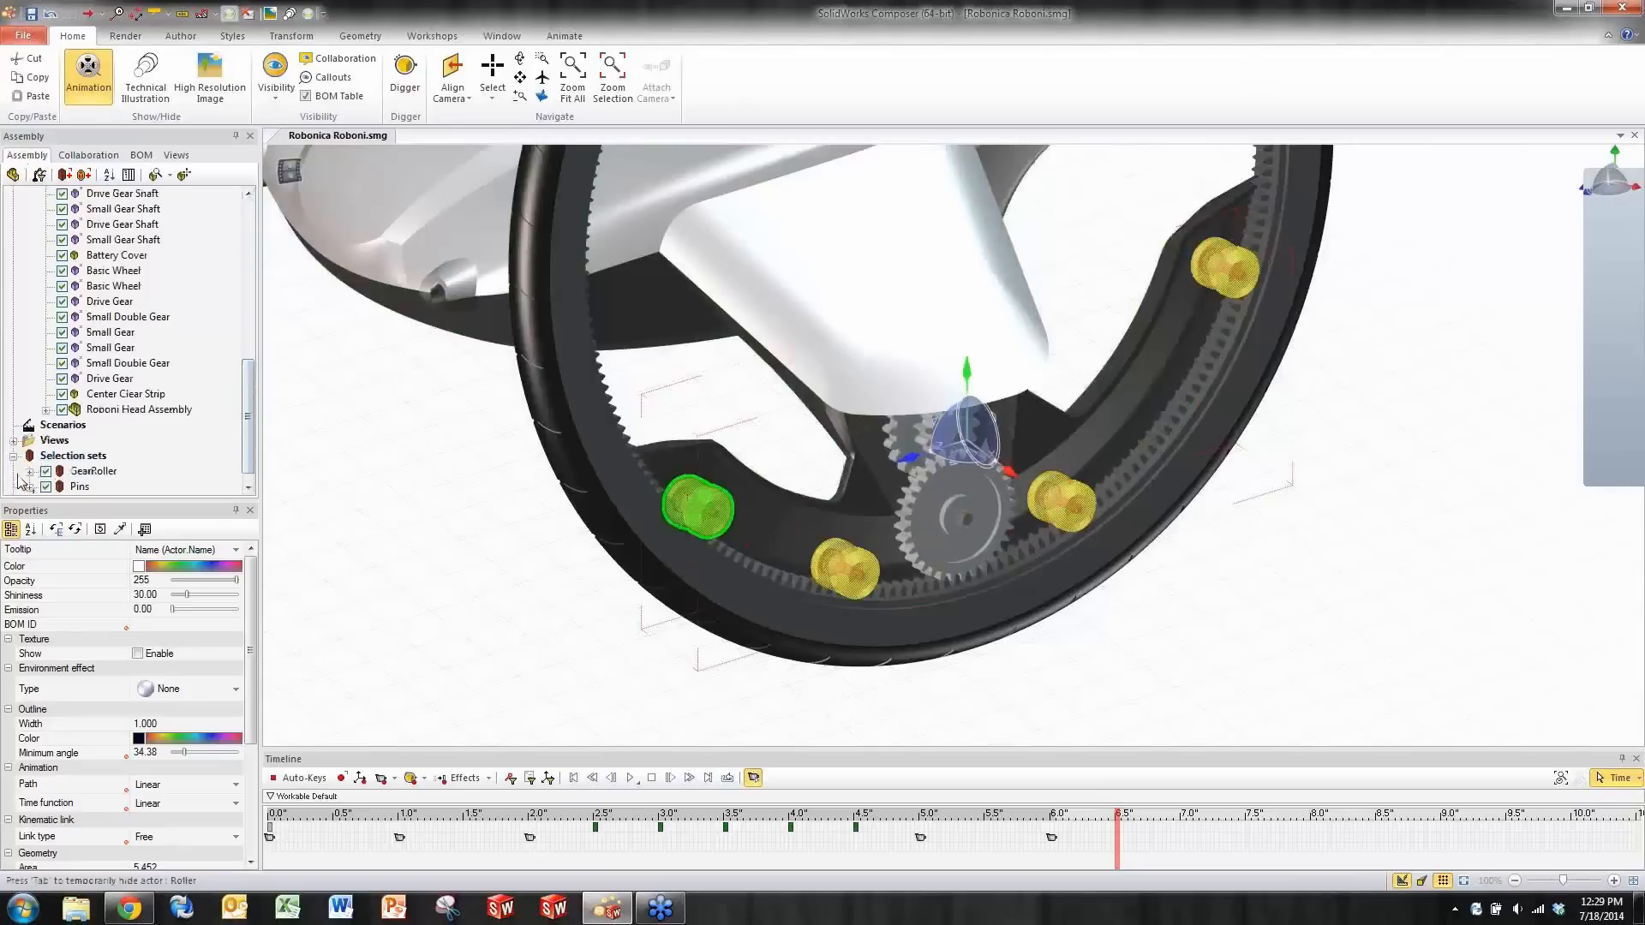
drag(249, 413, 247, 430)
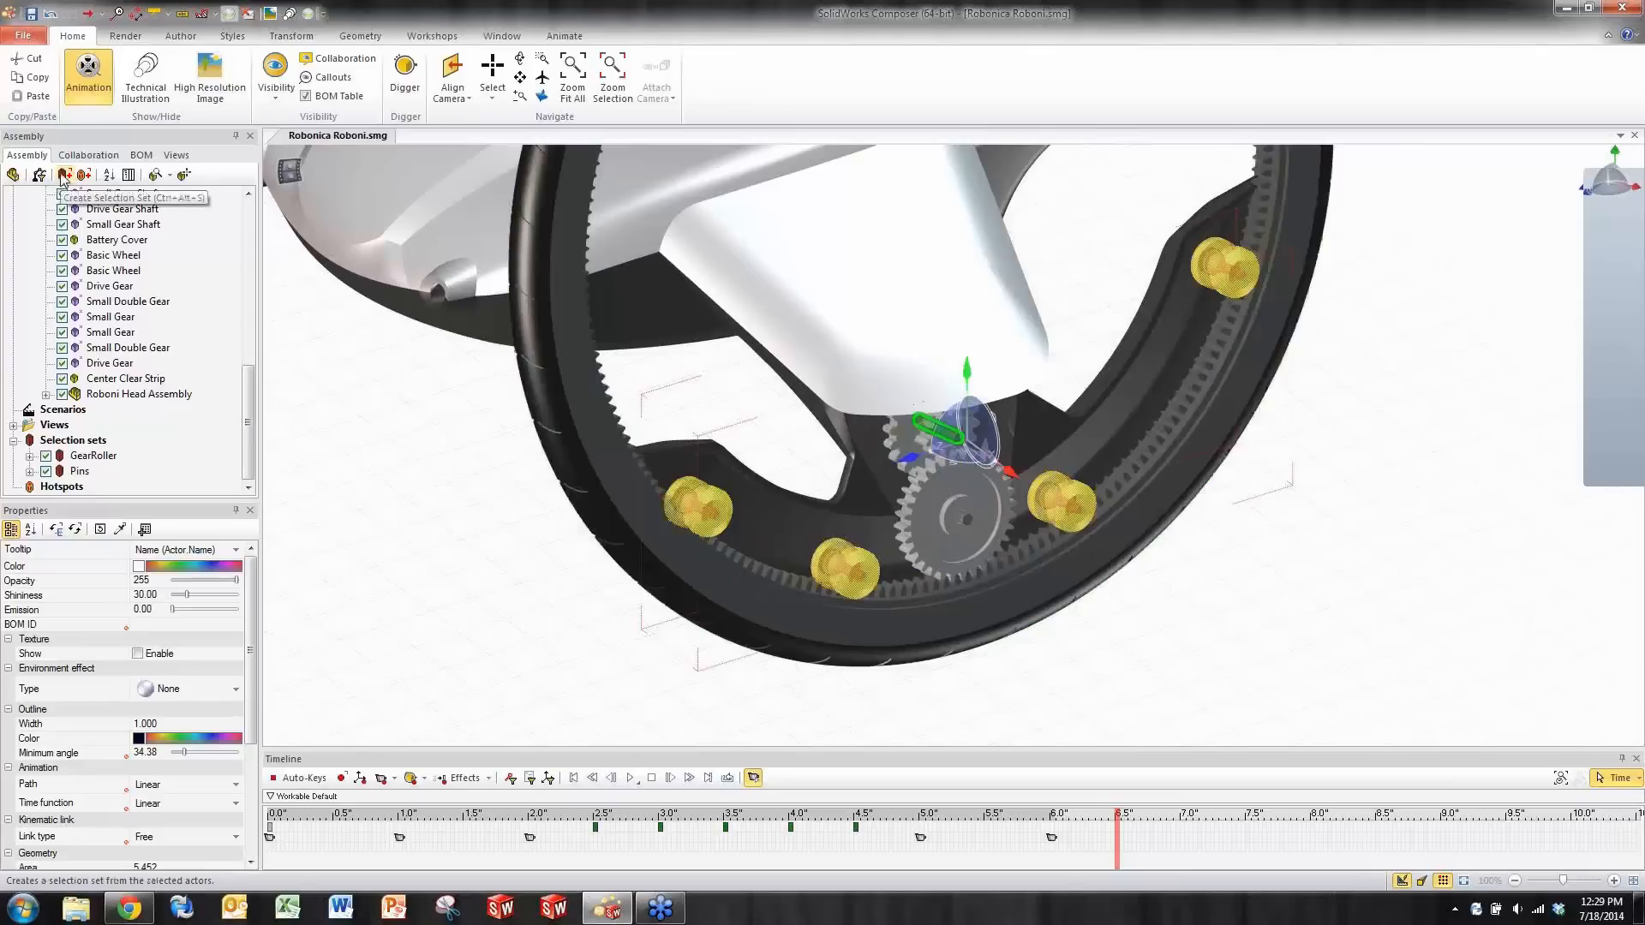
click(63, 177)
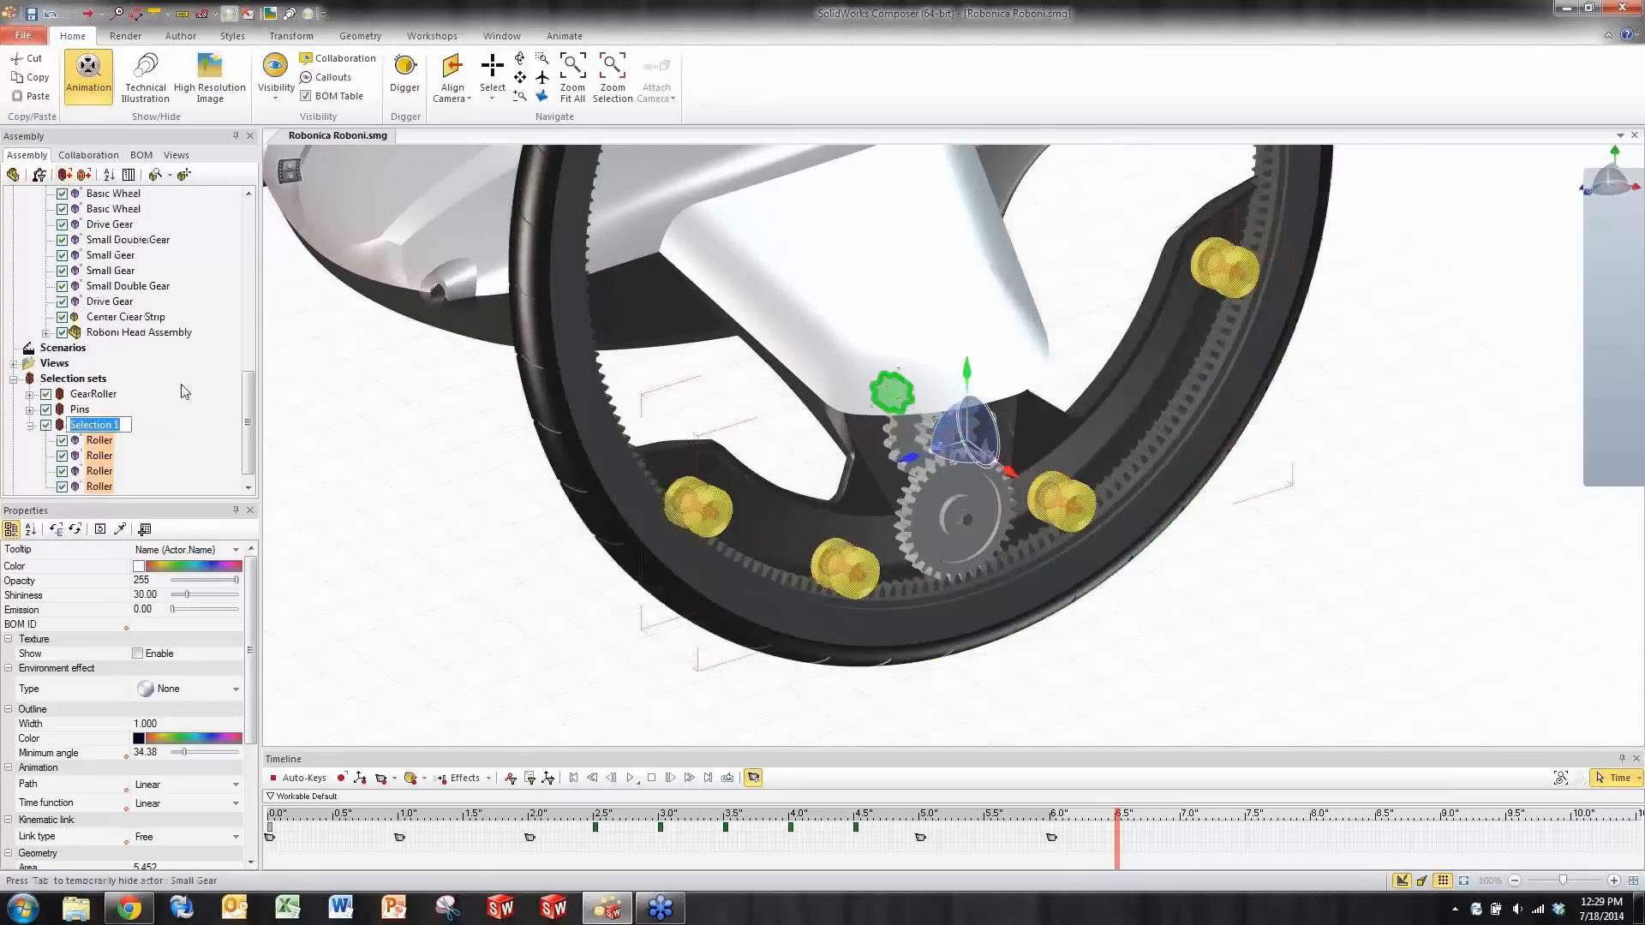
text(All Rollers)
click(186, 417)
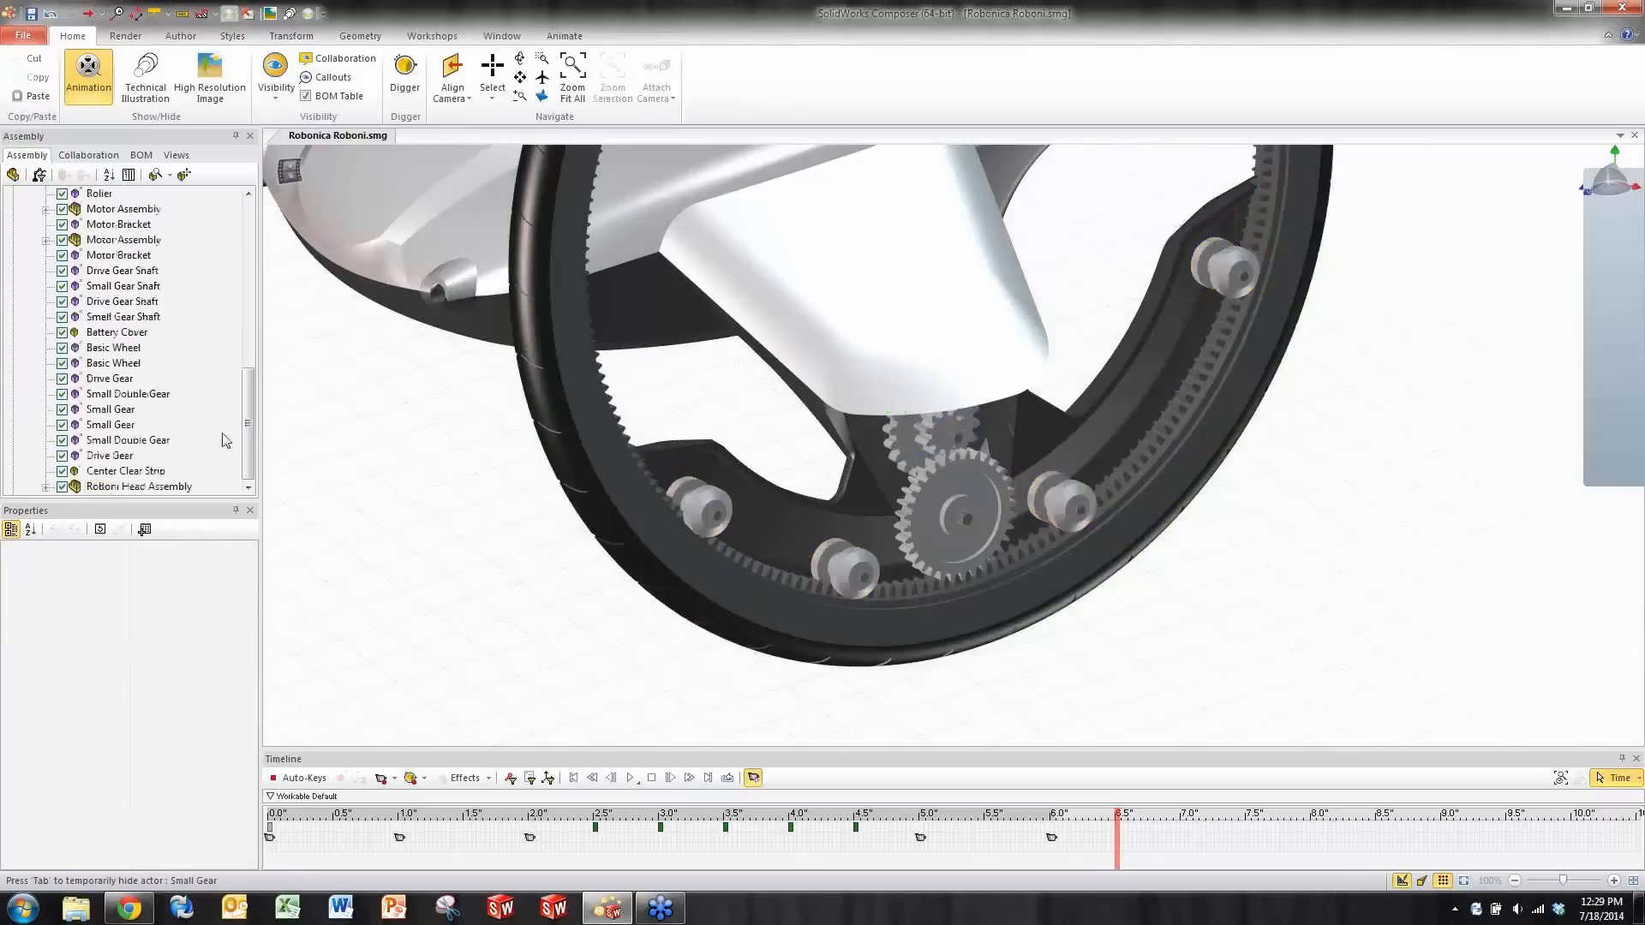
- Apply a Hot Spot effect at 6.5 s to the All Rollers selection set
scroll(248, 427, down, 3)
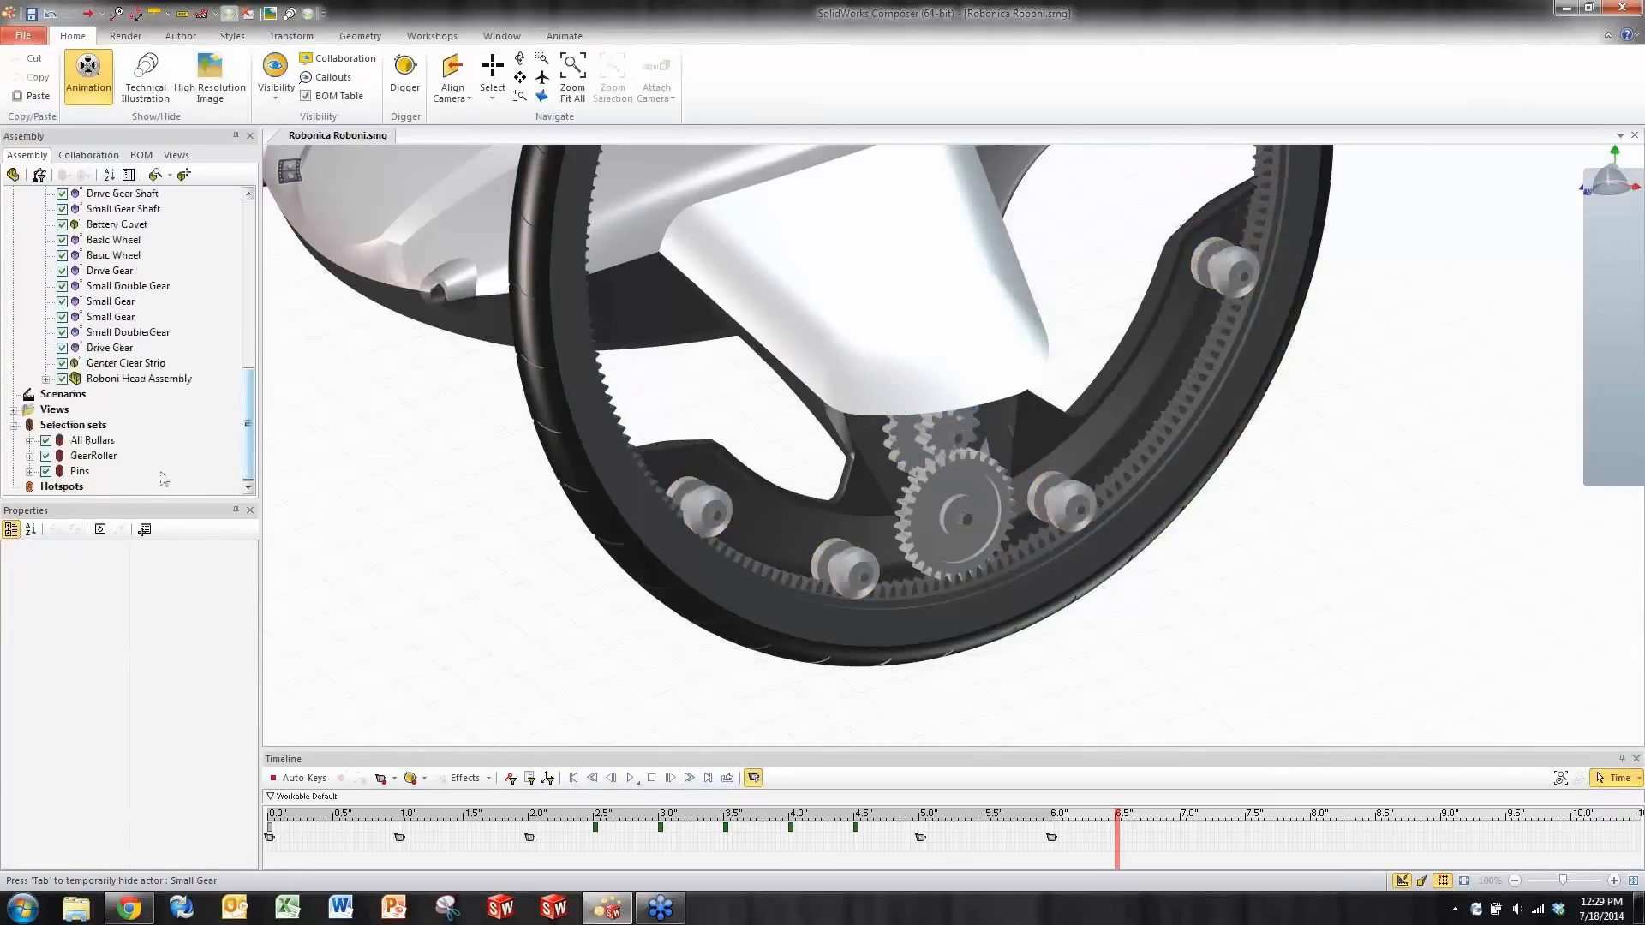
click(96, 442)
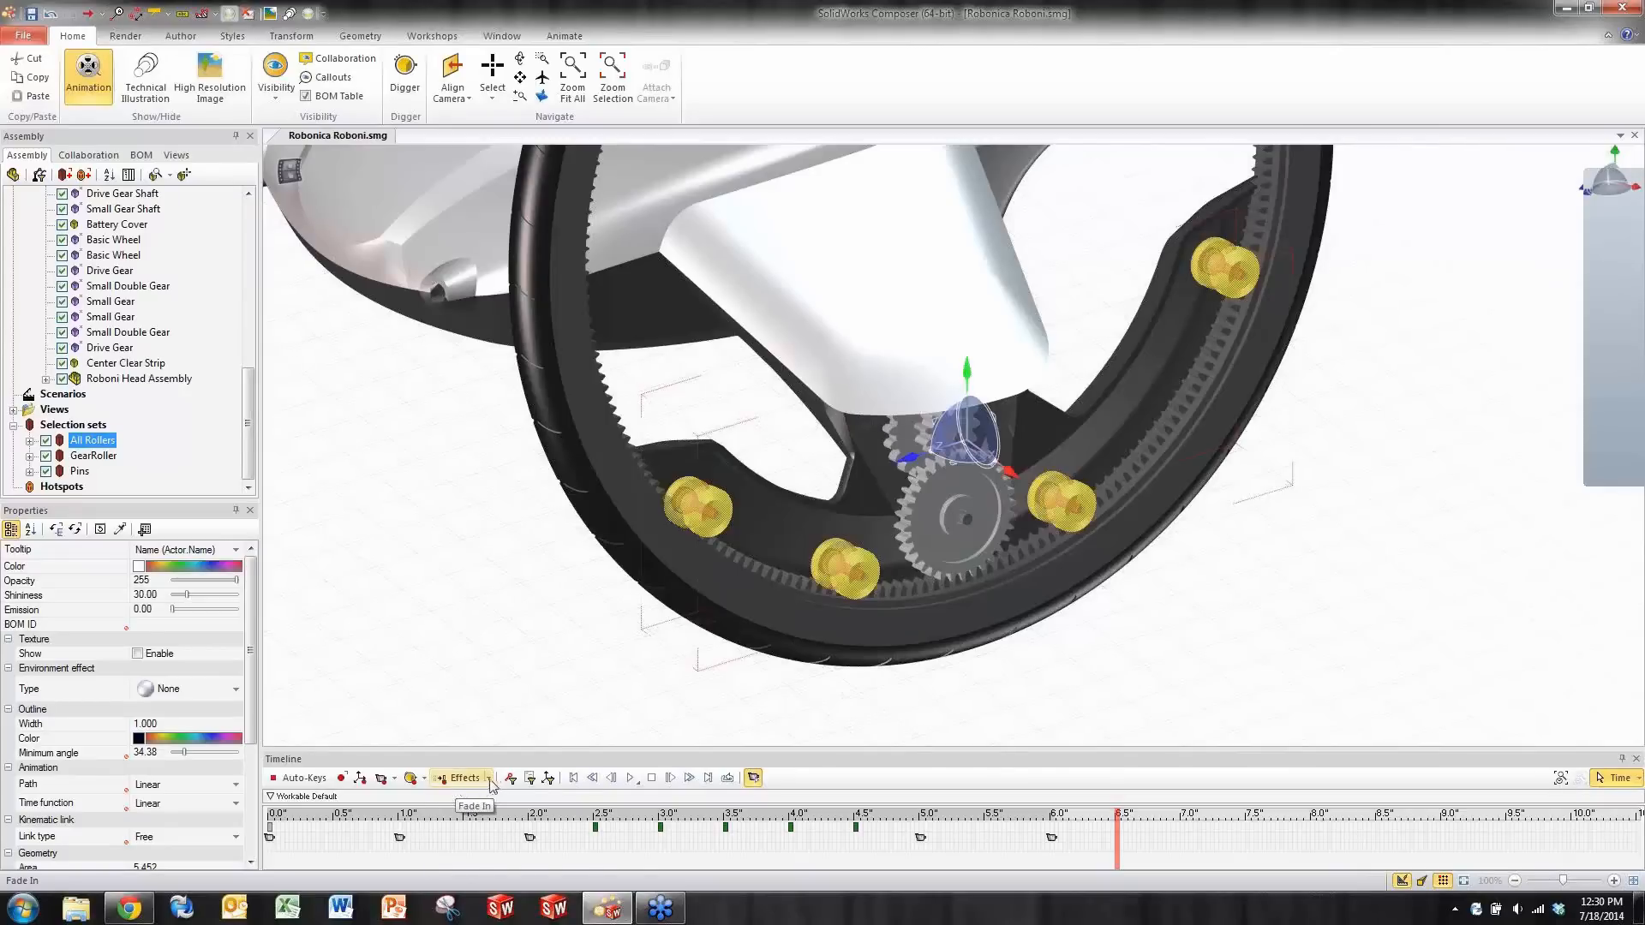
click(490, 780)
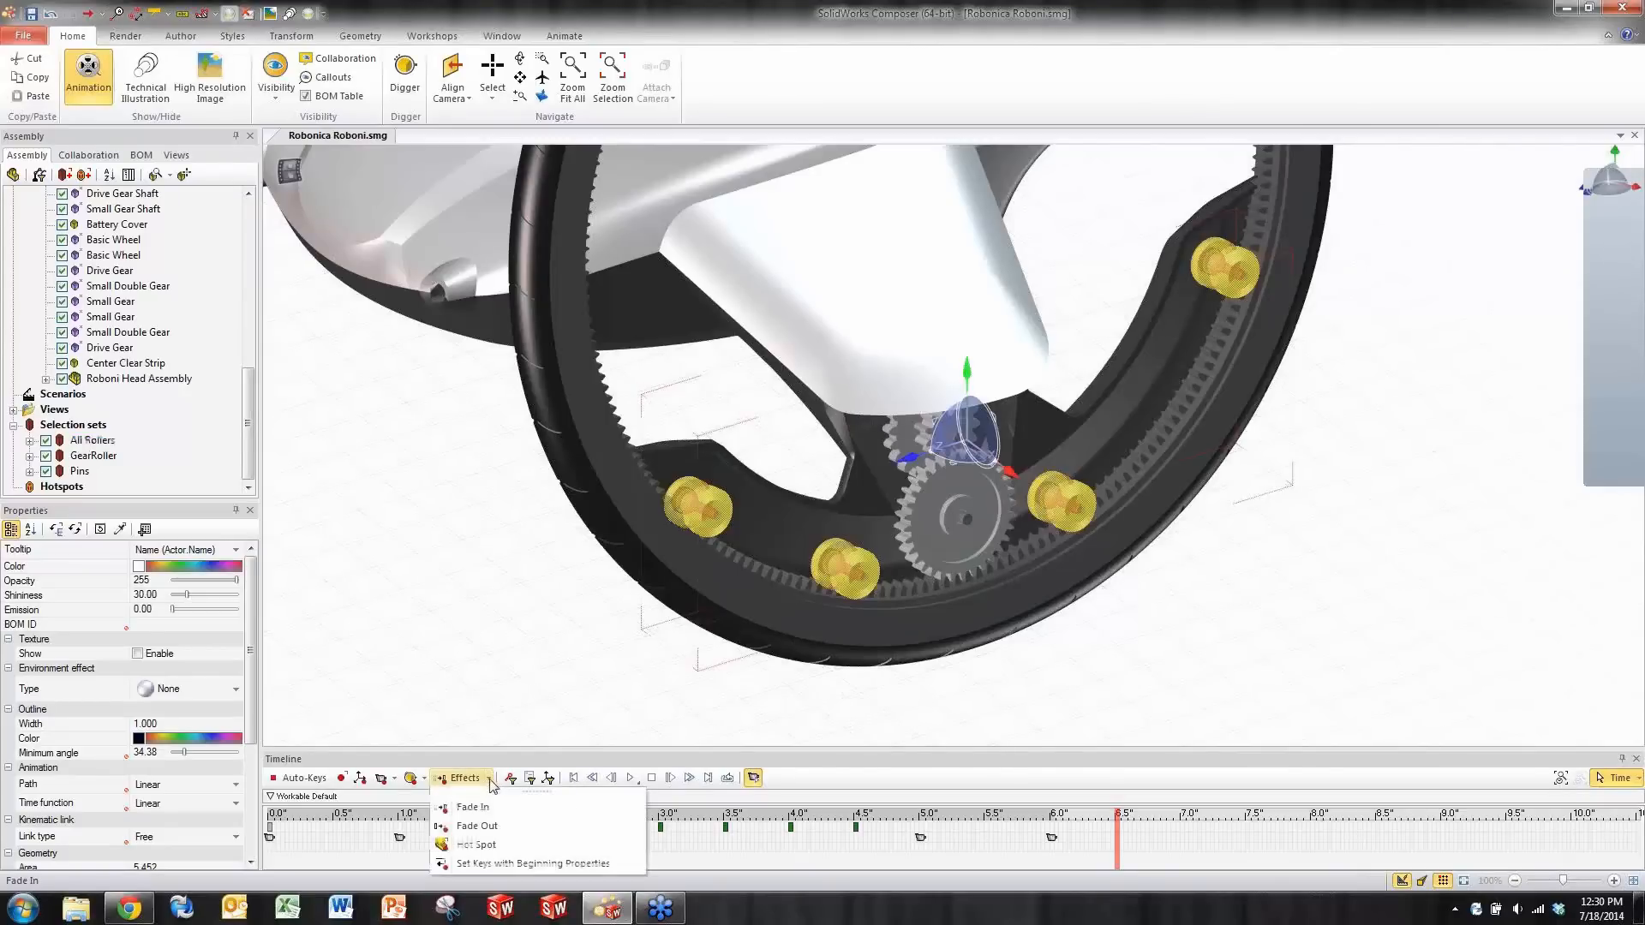
click(476, 846)
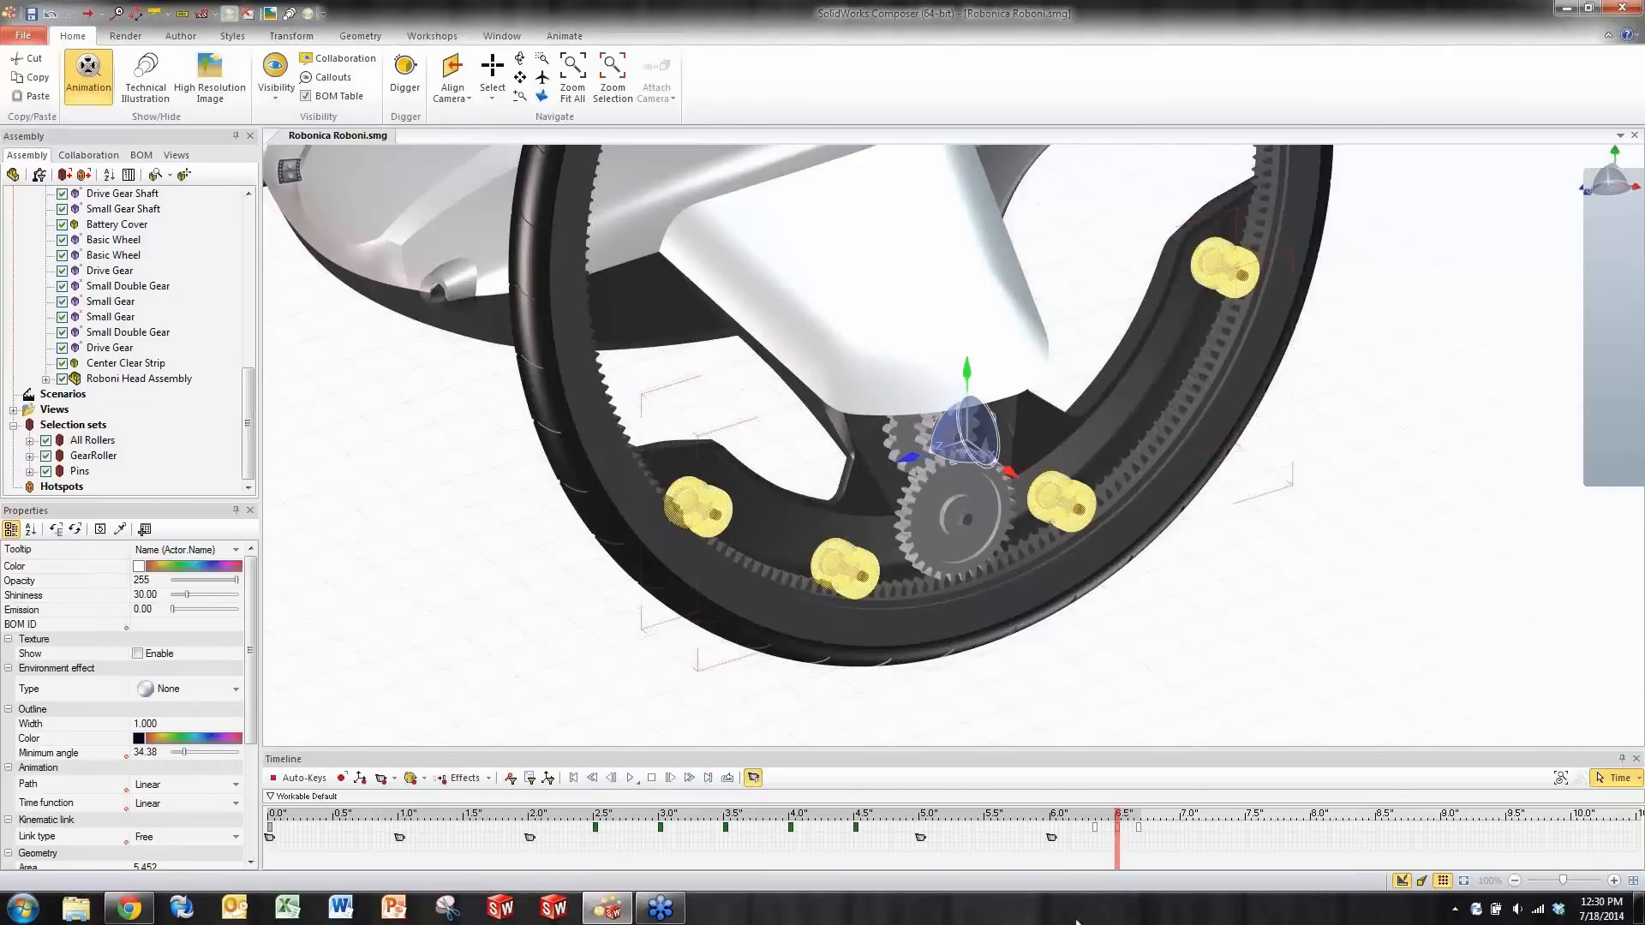
- Deselect the rollers and play their hot spot flash from about 6.2 s, scrubbing on to about 7.4 s
mouse_move(1117, 849)
mouse_down()
mouse_move(1094, 854)
mouse_move(1135, 851)
mouse_up()
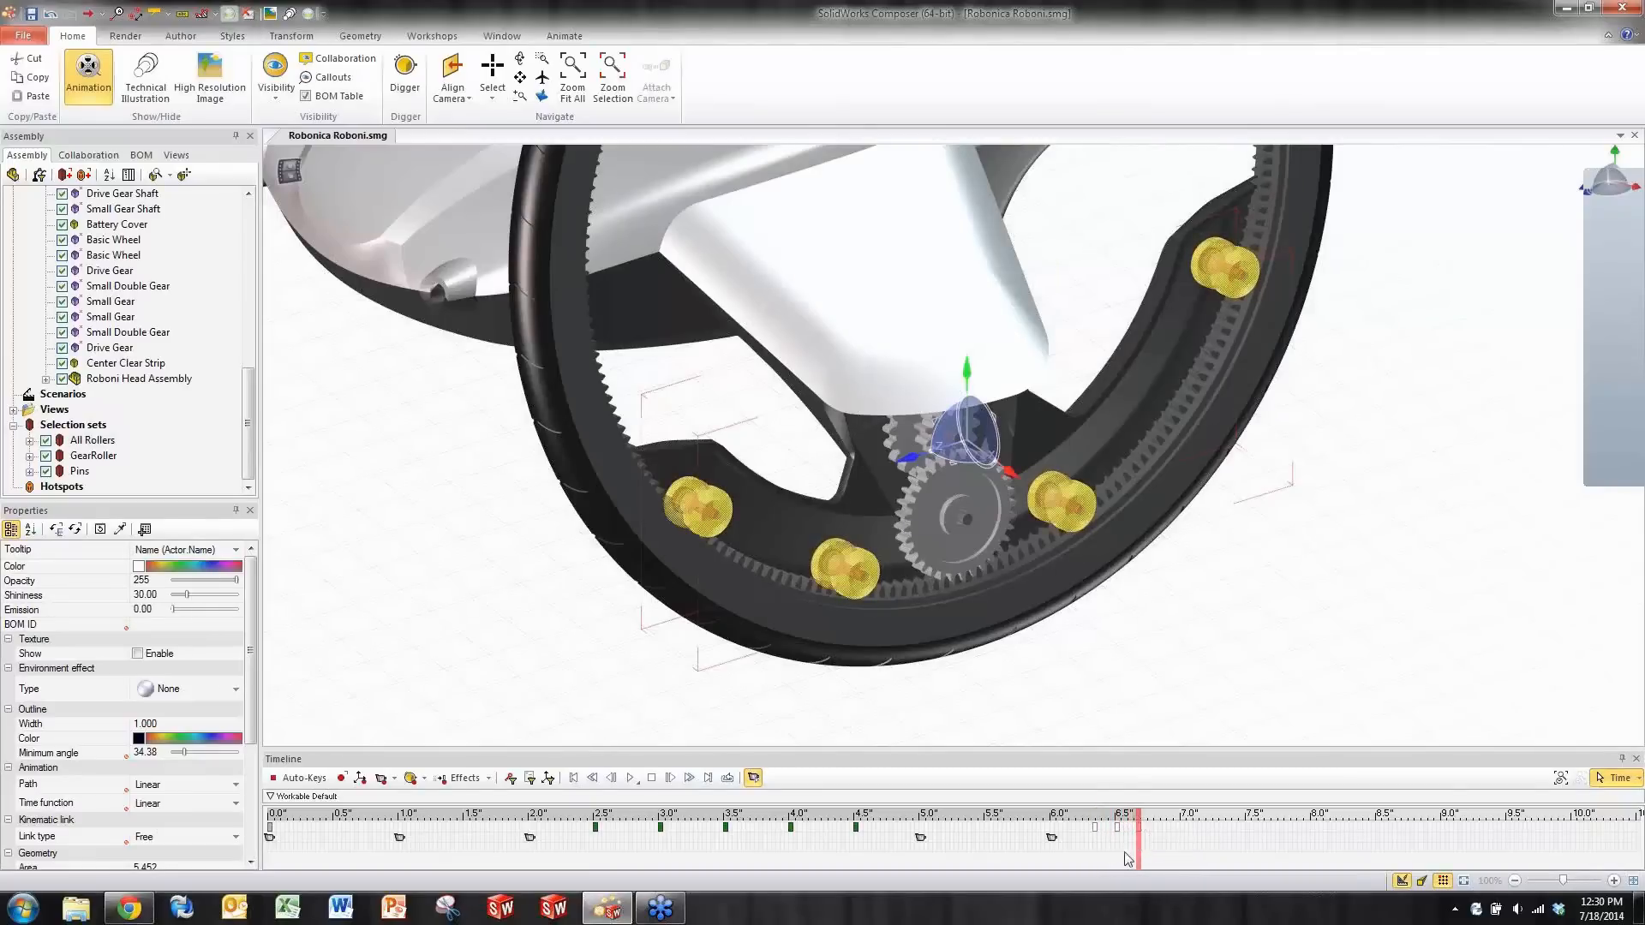
click(1082, 854)
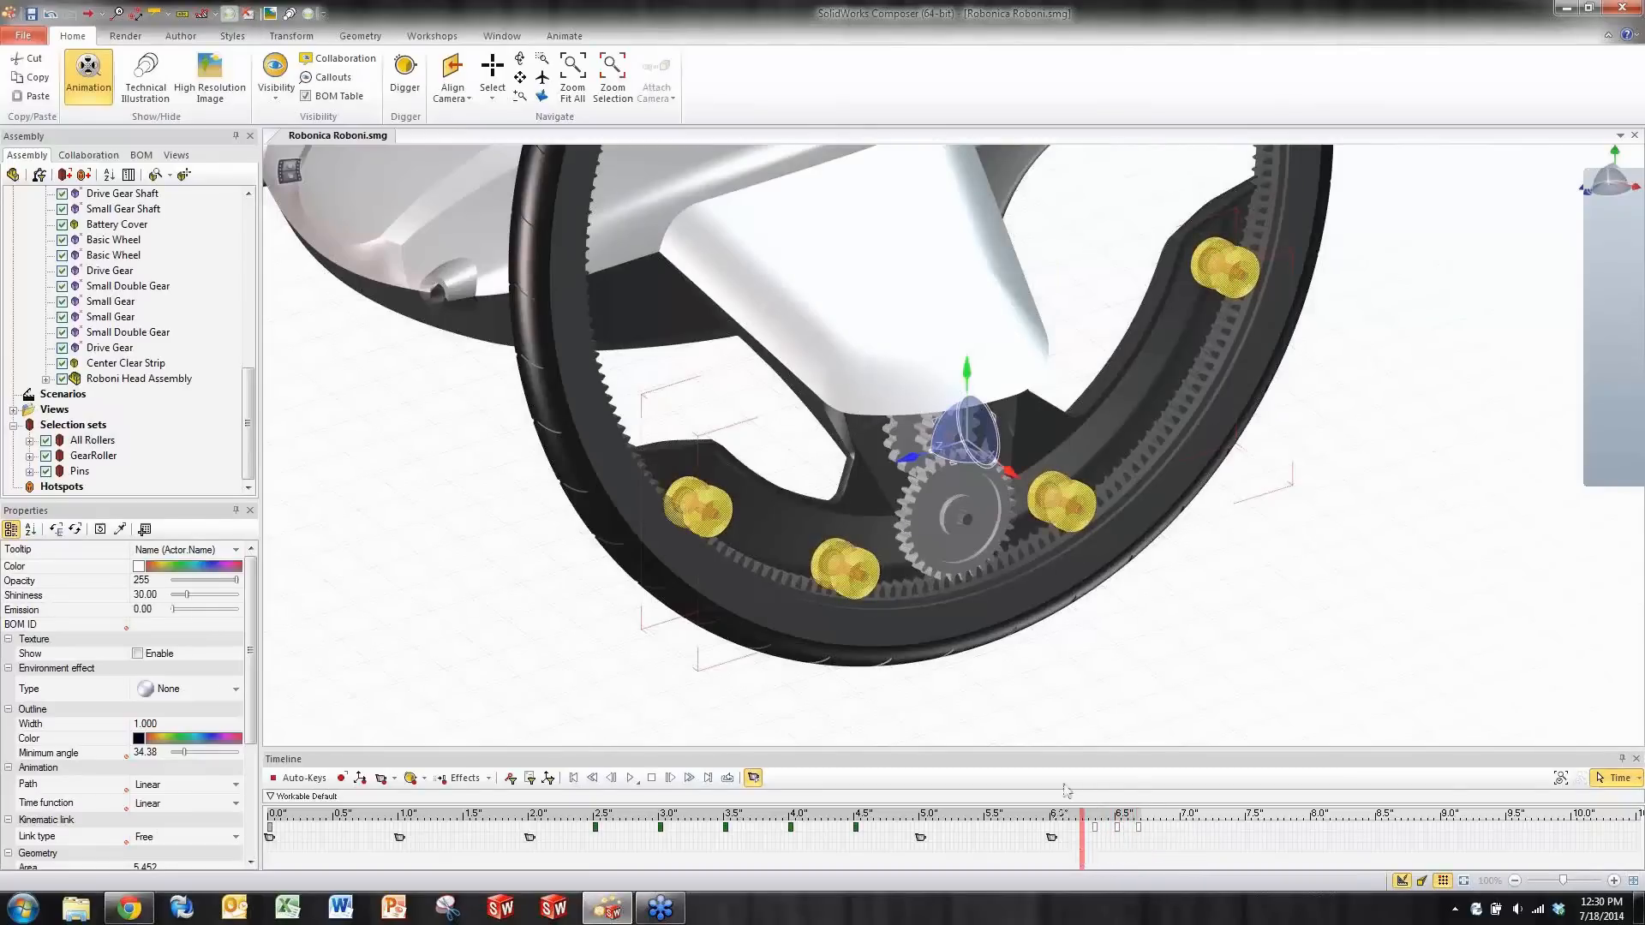
click(1040, 710)
click(631, 778)
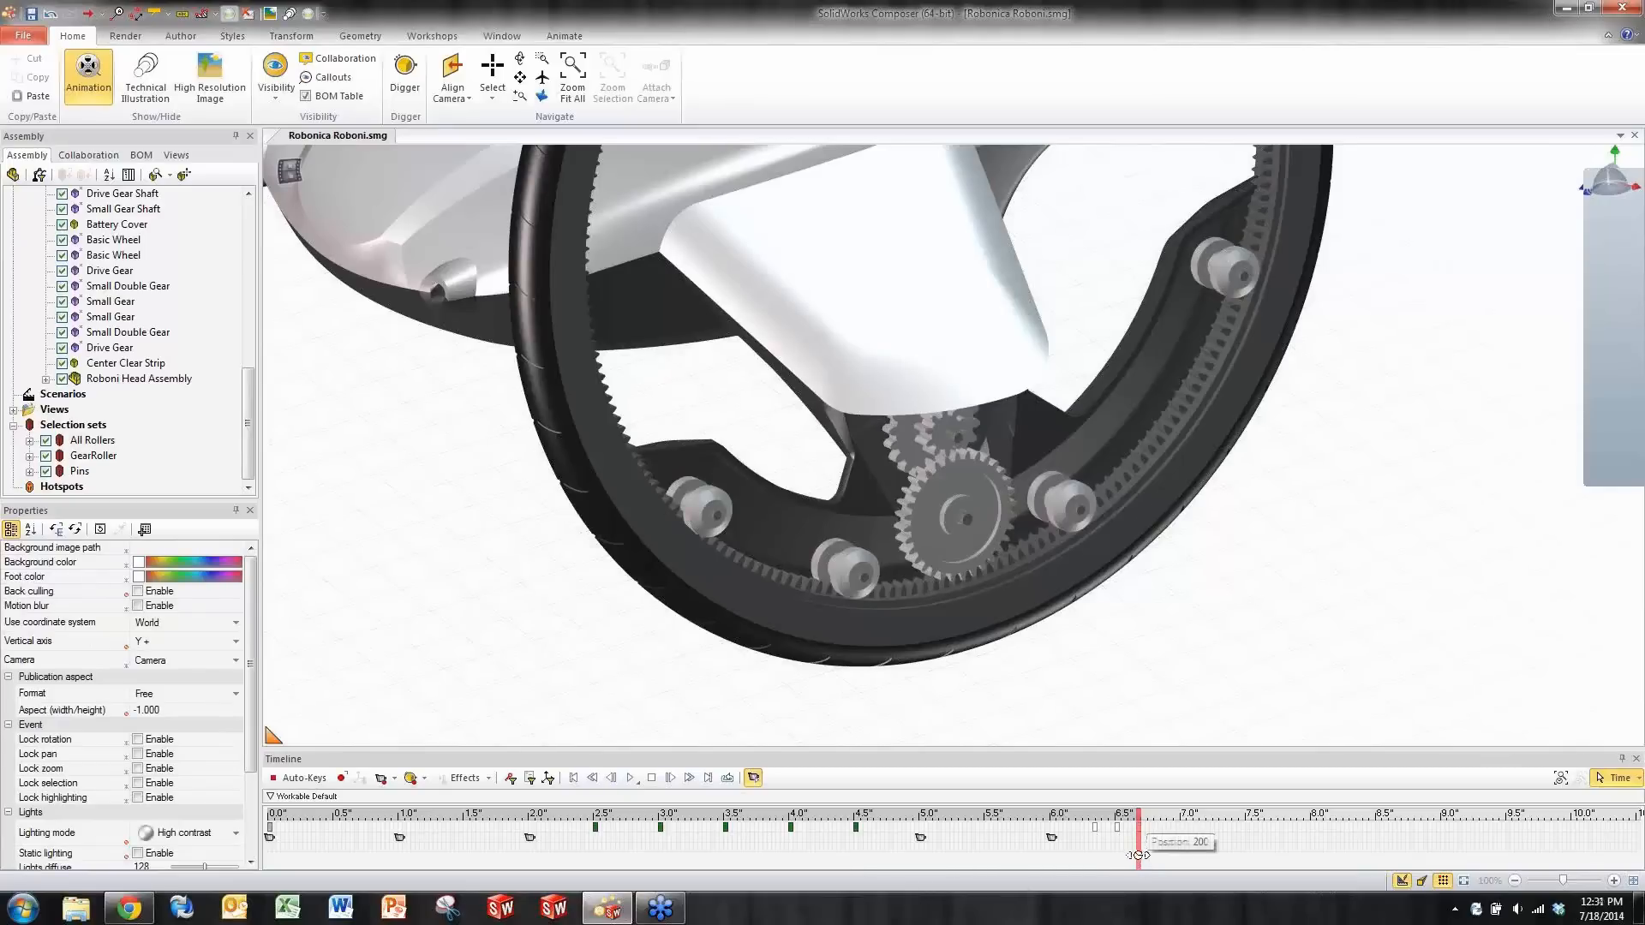
drag(1138, 855, 1234, 855)
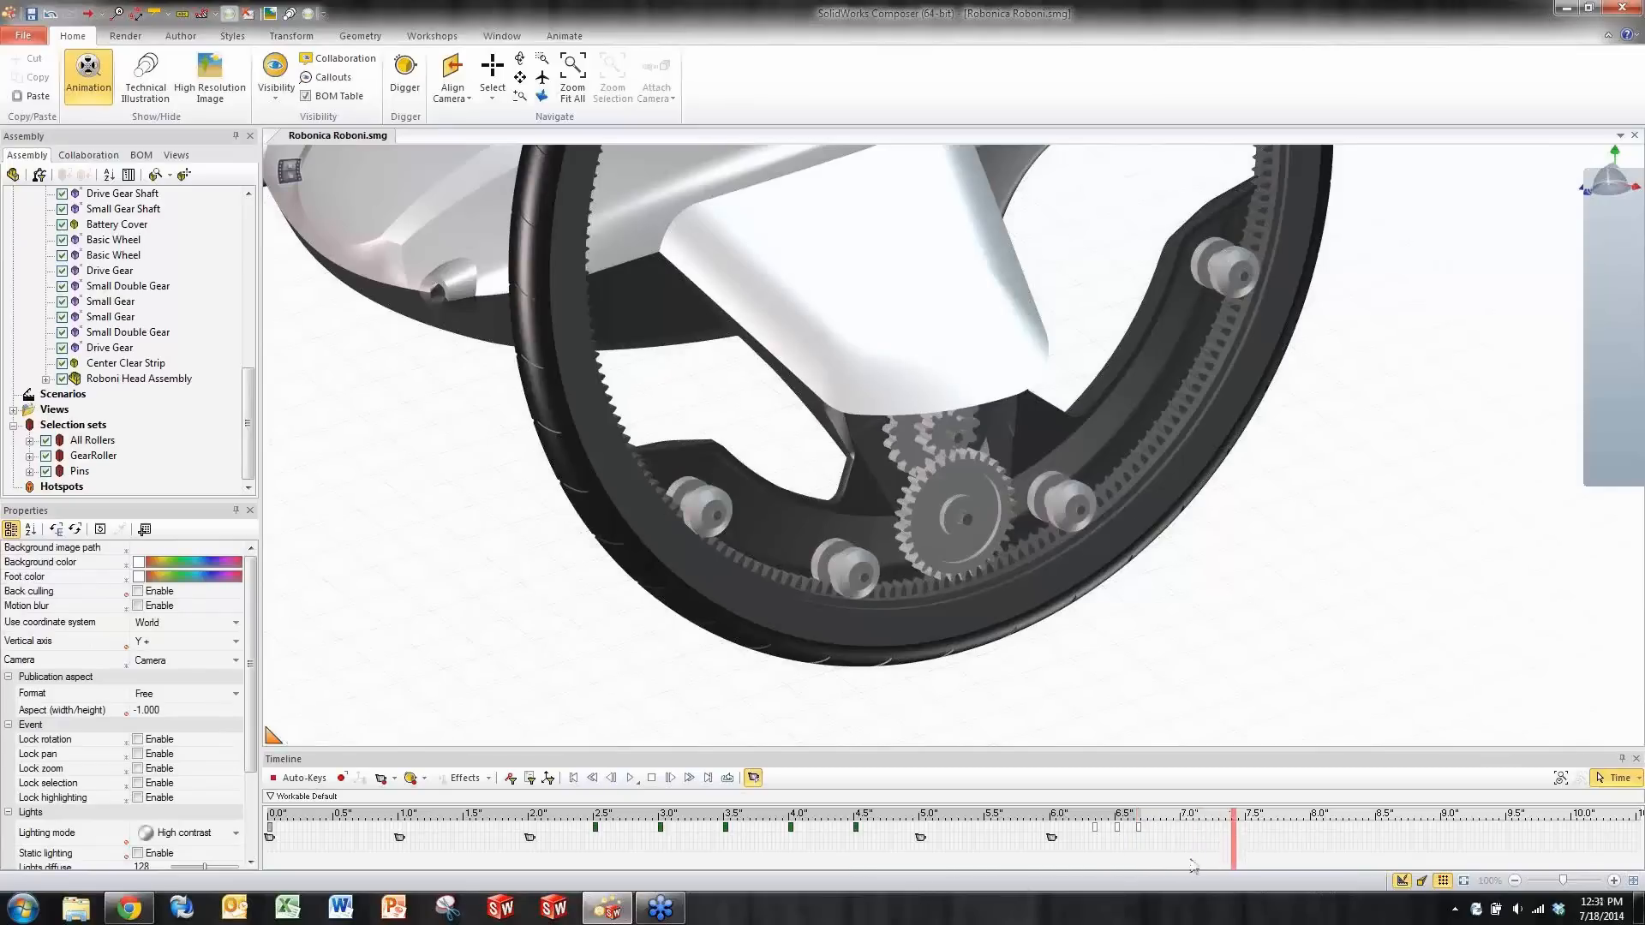
- Copy the rollers' hot spot keys from 6.5 s and about 6.7 s to about 6.8 s and 7 s, and play the repeated flash
click(1118, 845)
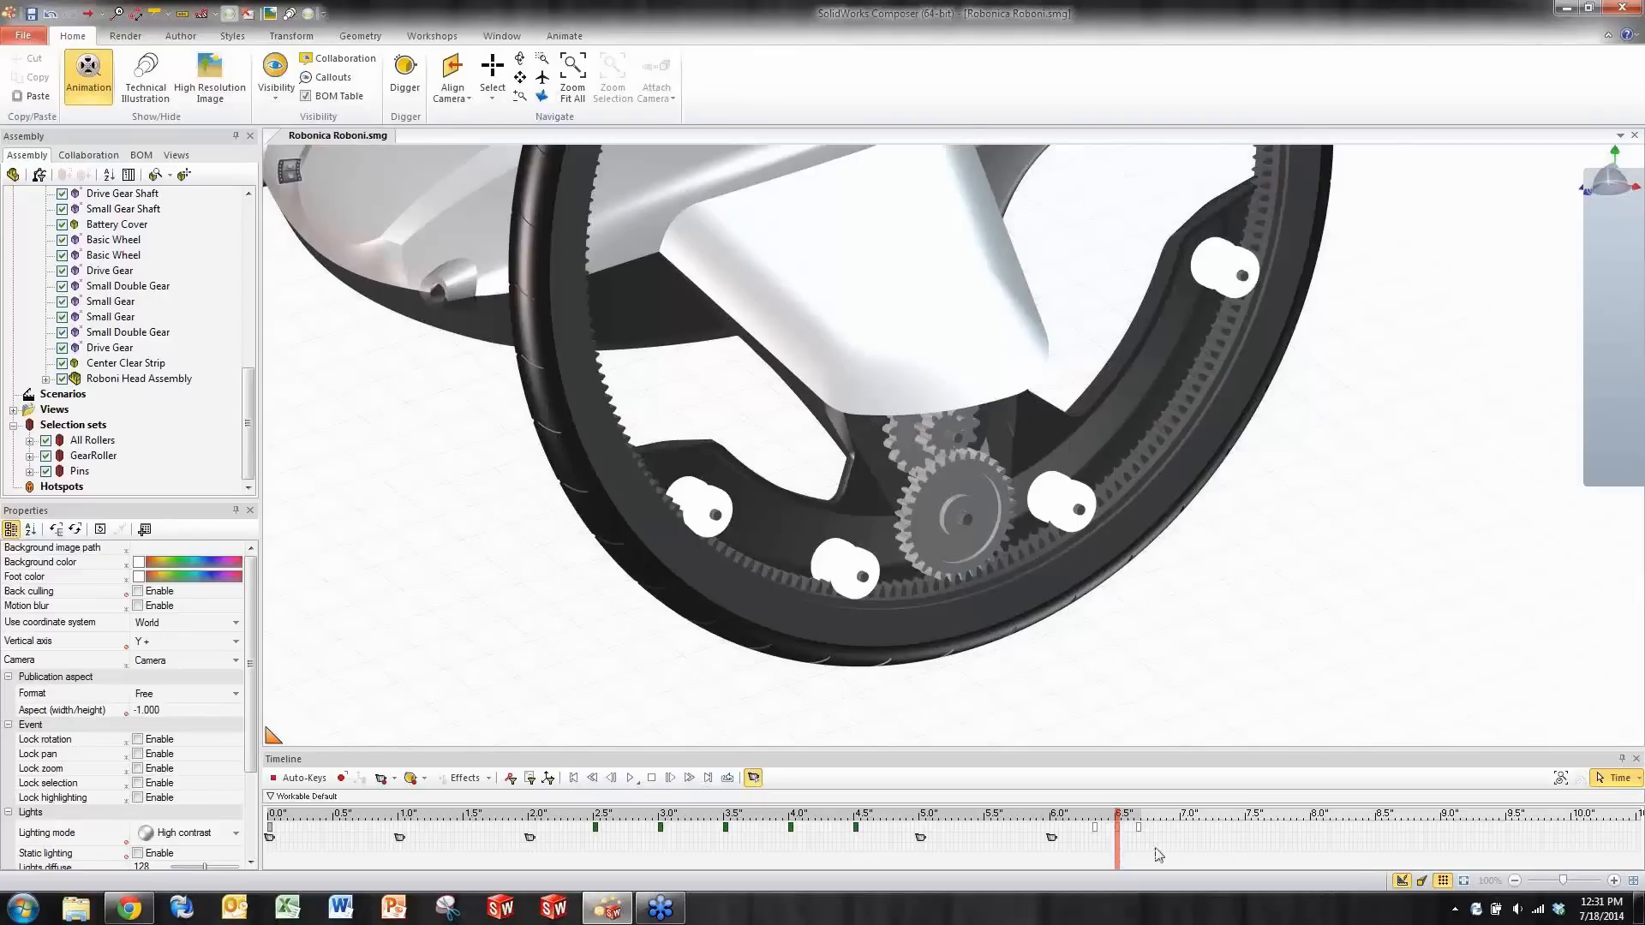
drag(1158, 854, 1116, 860)
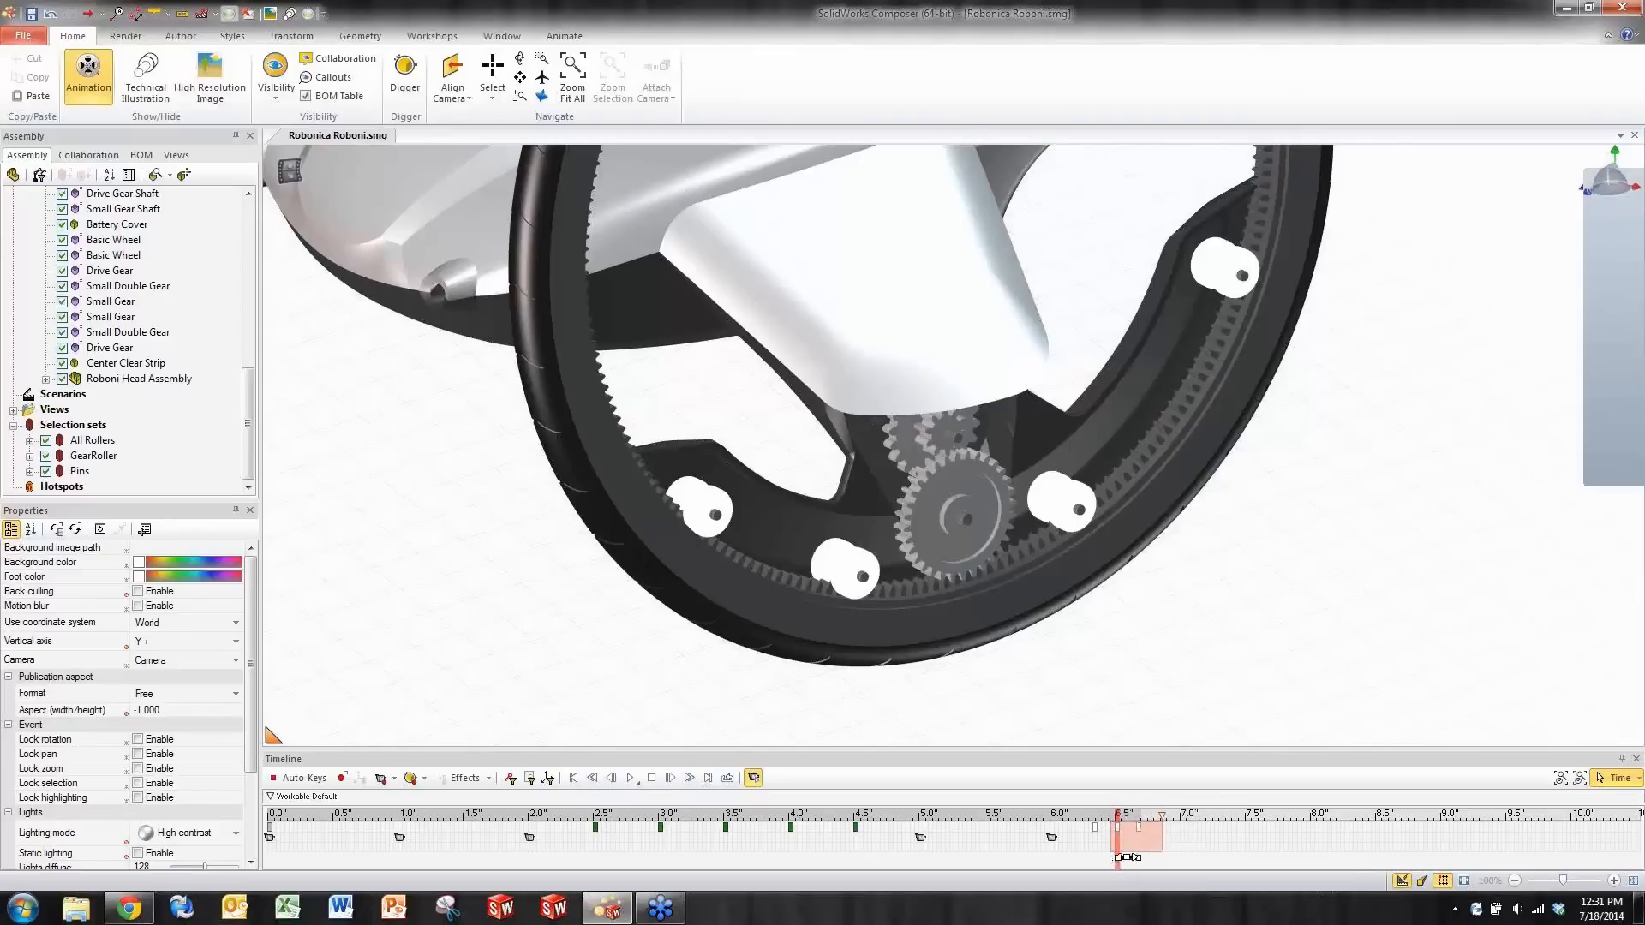
drag(1125, 857, 1170, 857)
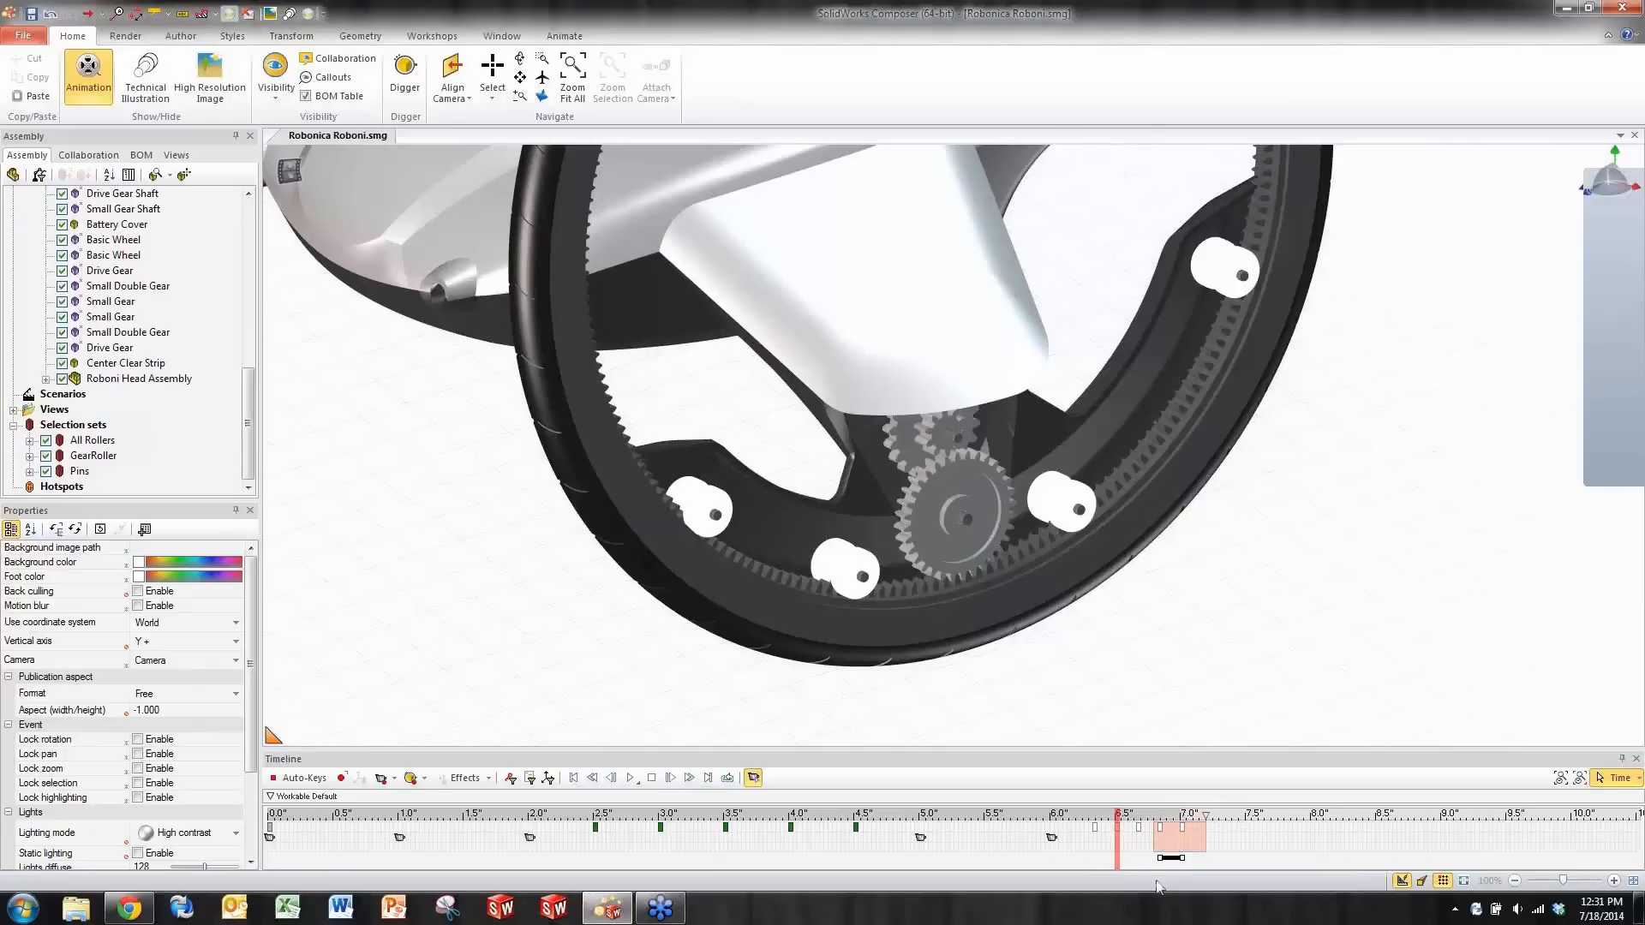
click(1088, 814)
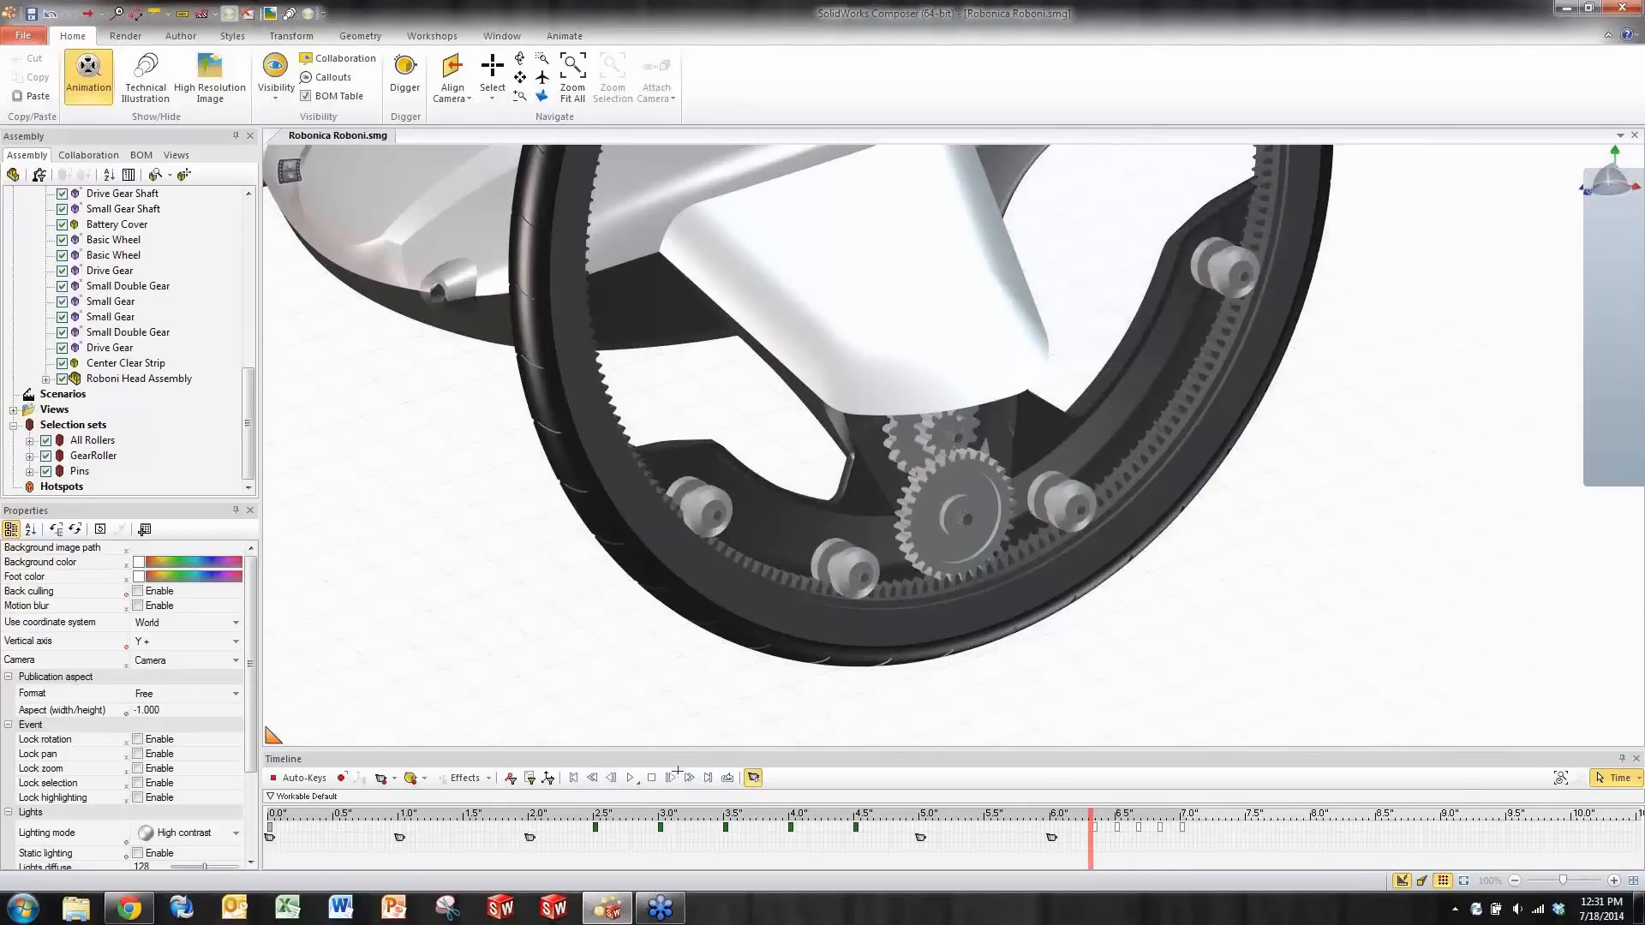
click(630, 778)
- Apply a Fade Out effect to the All Rollers selection set at about 7.75 s
click(93, 439)
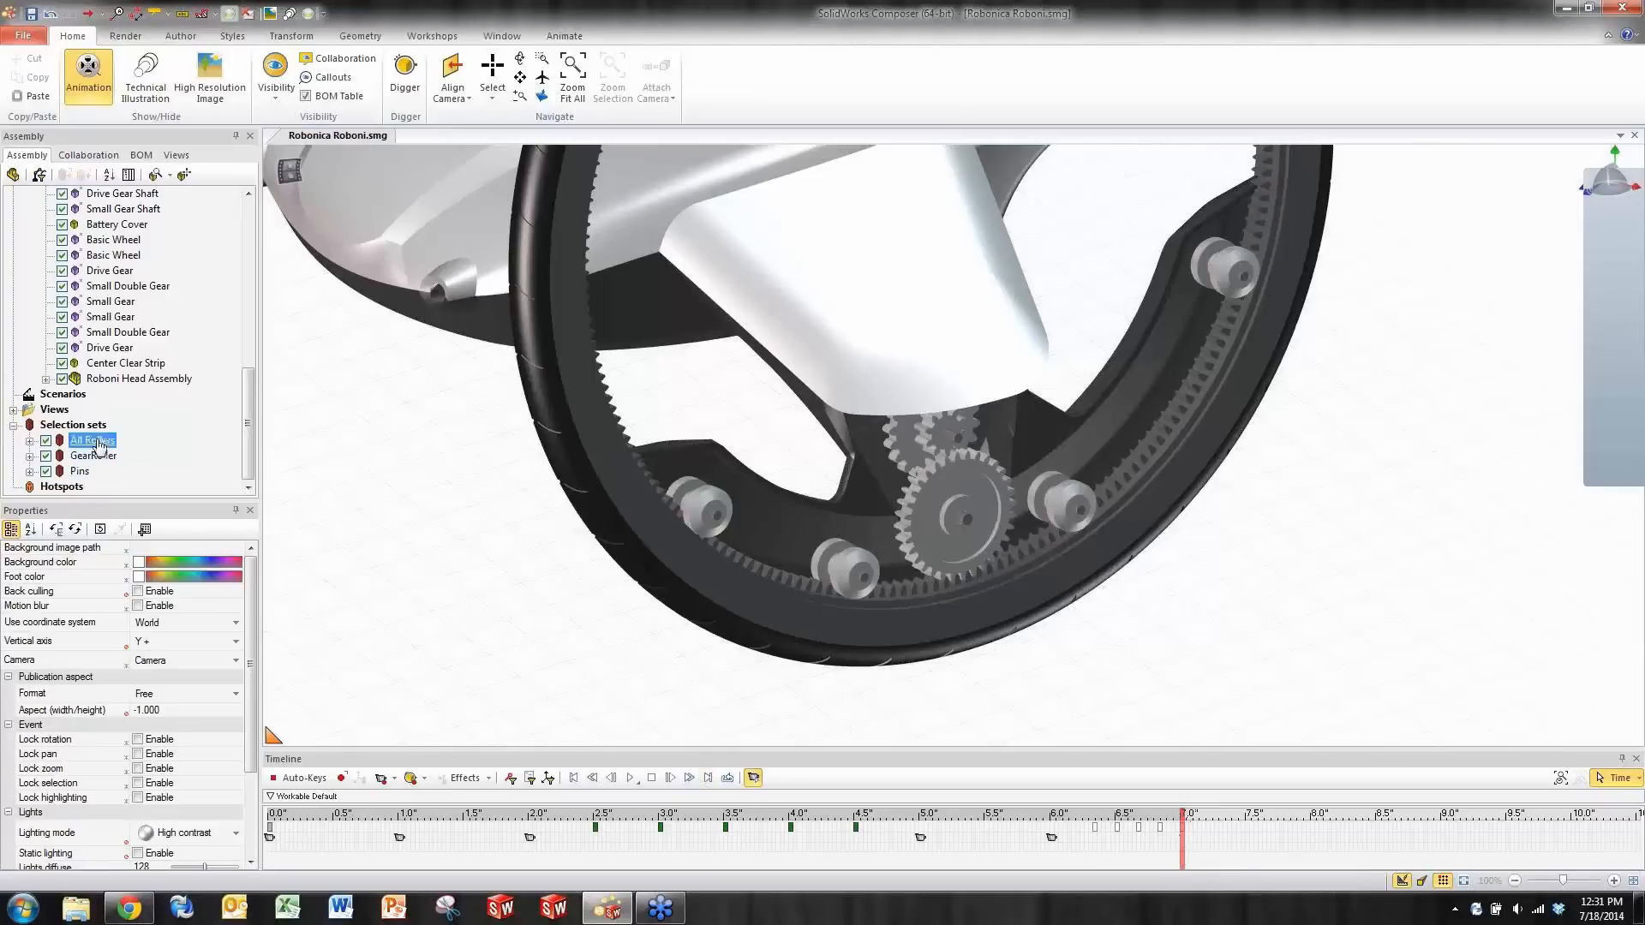
drag(1183, 850, 1280, 841)
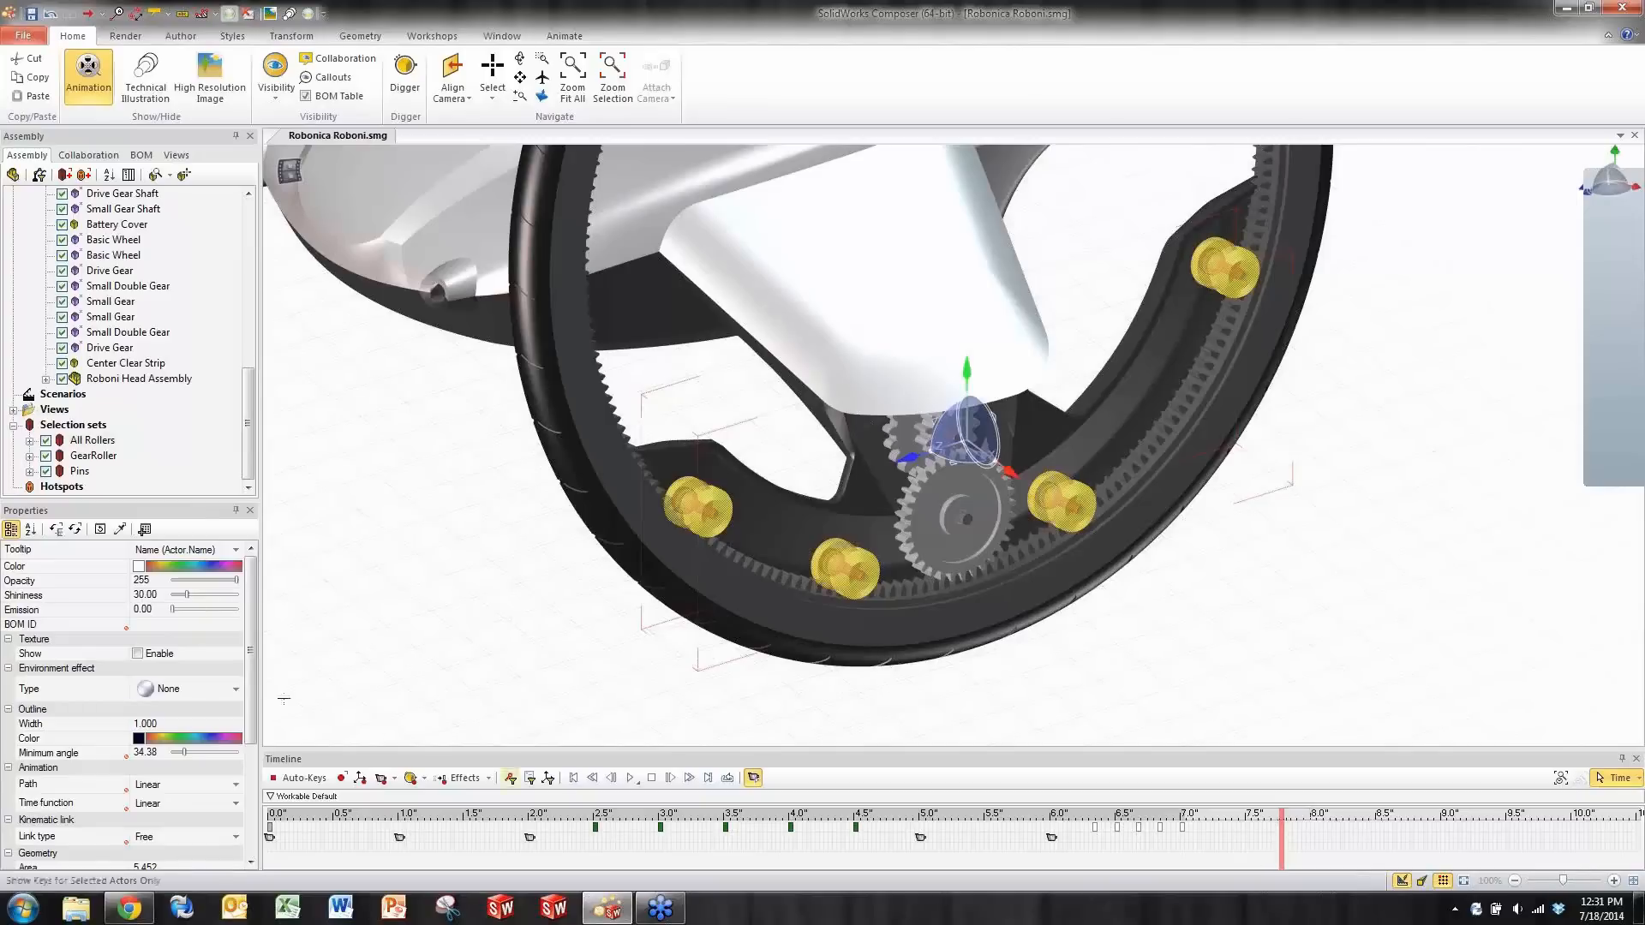
click(47, 584)
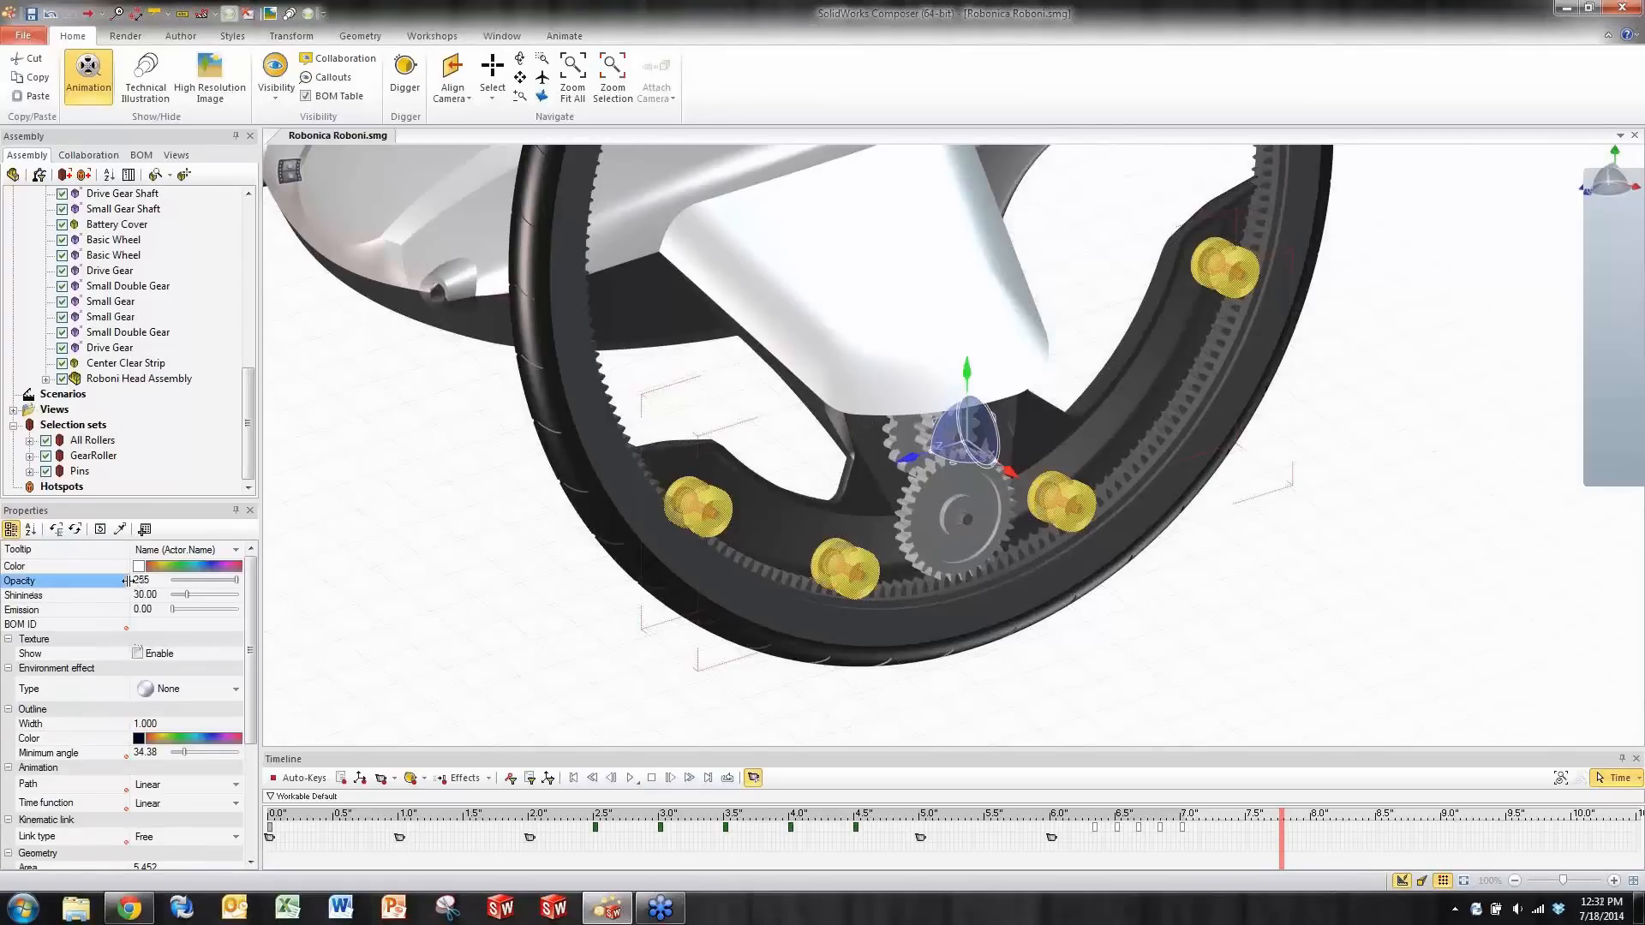
click(489, 779)
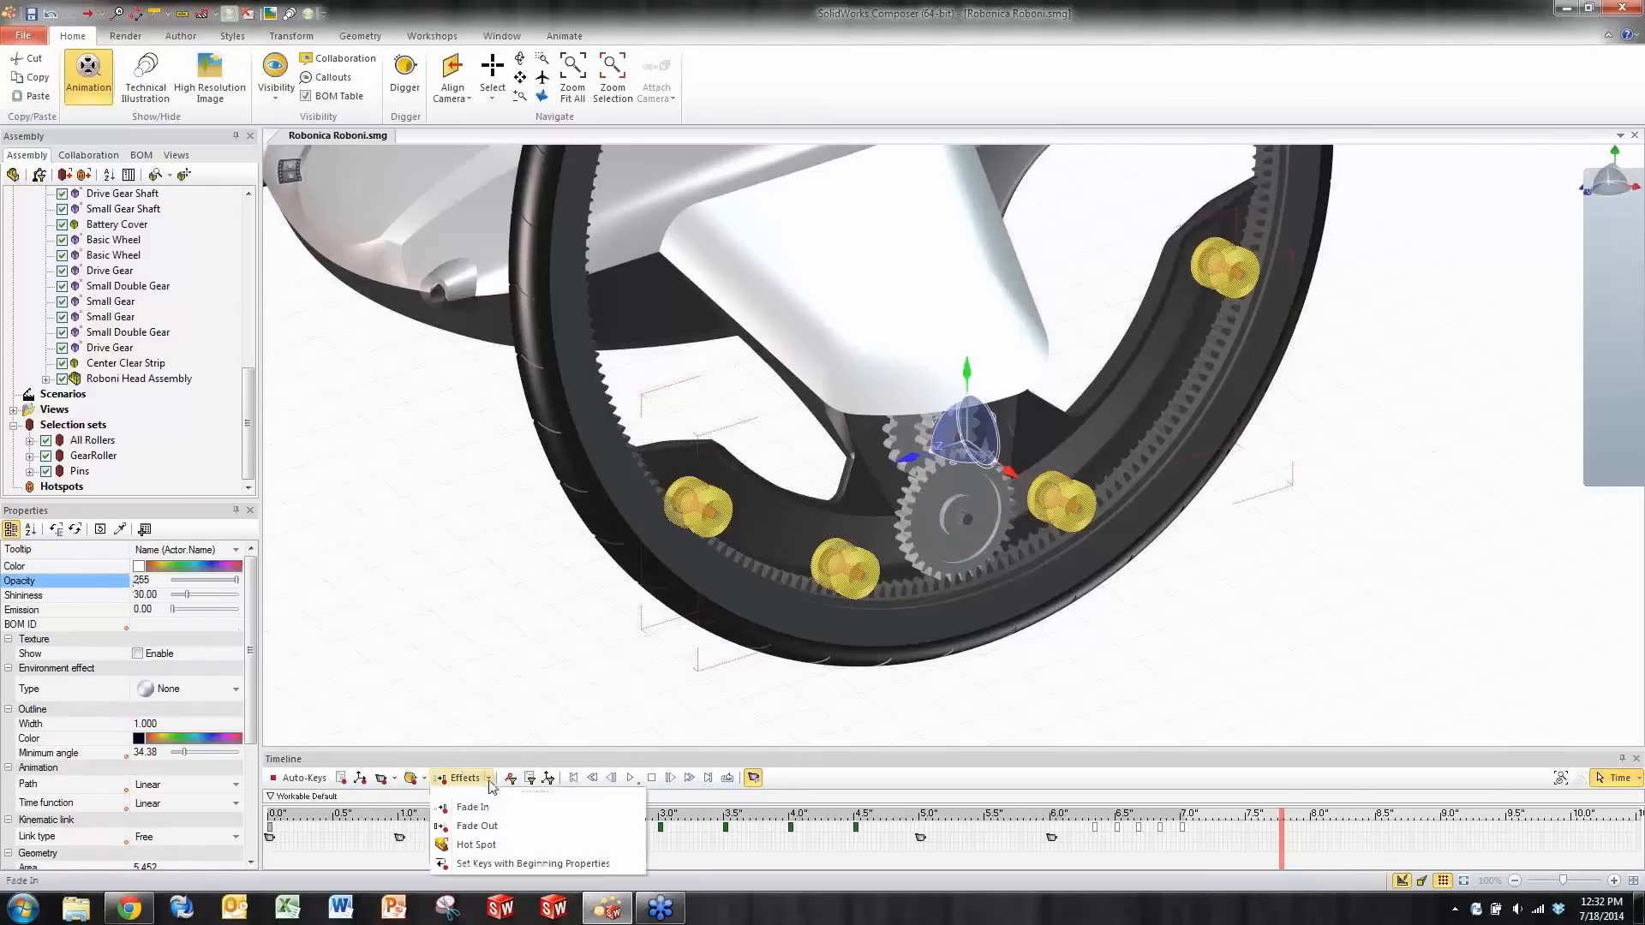
click(493, 827)
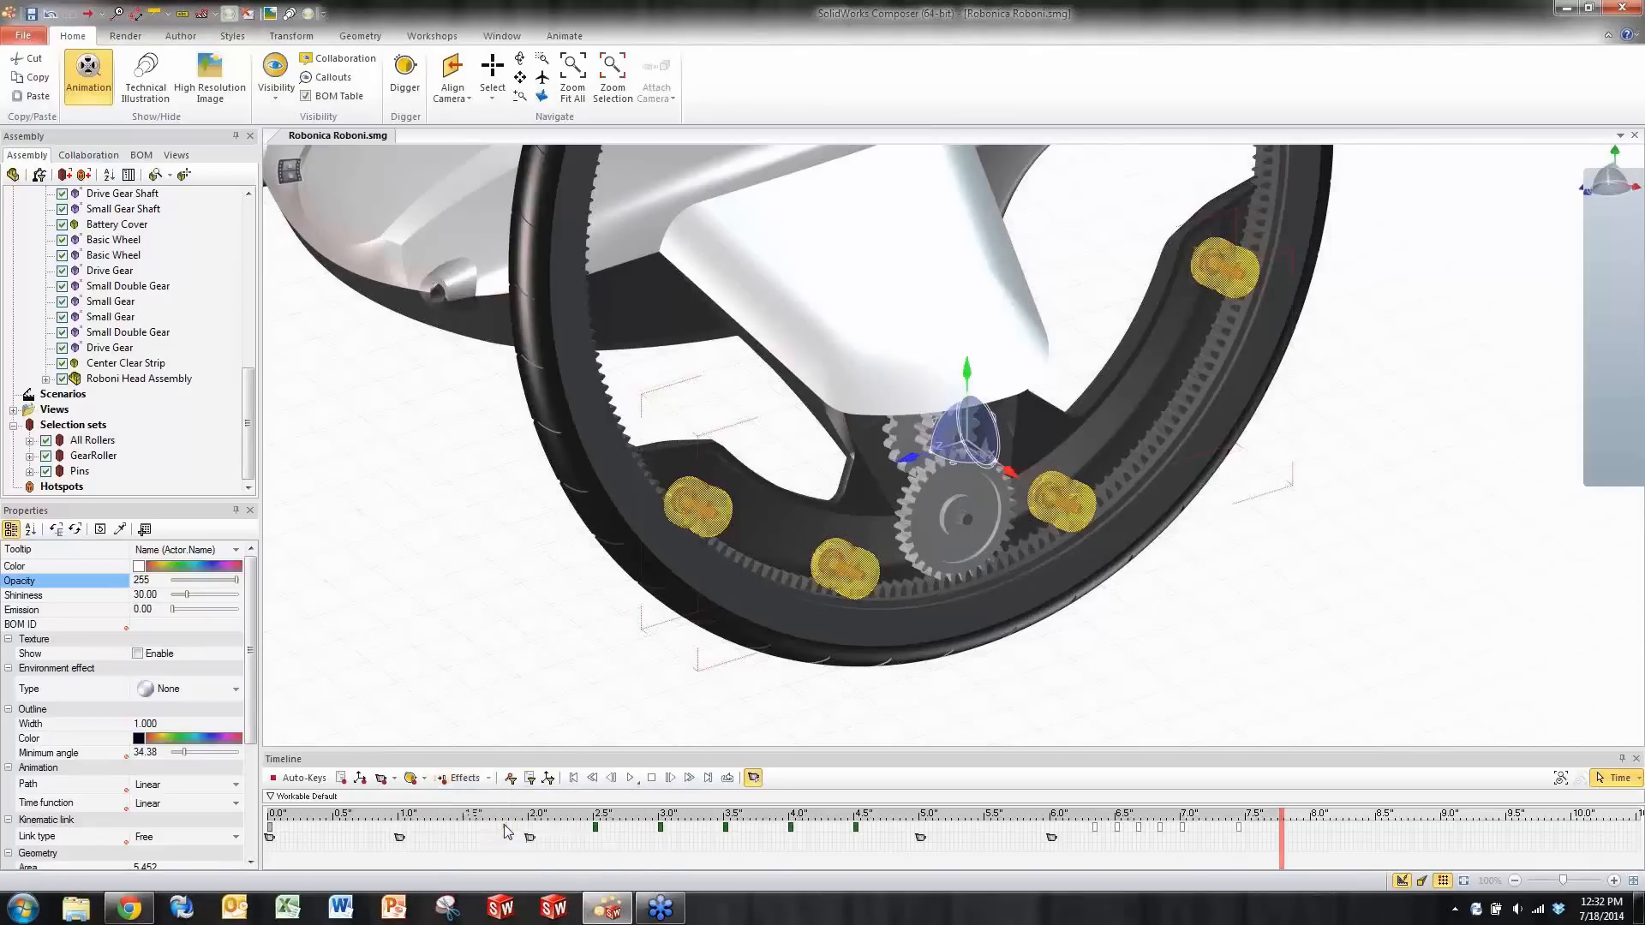
- Scrub the rollers' fade-out from about 7.4 s to 7.75 s, deselect them and play the animation from 6 s
click(1239, 836)
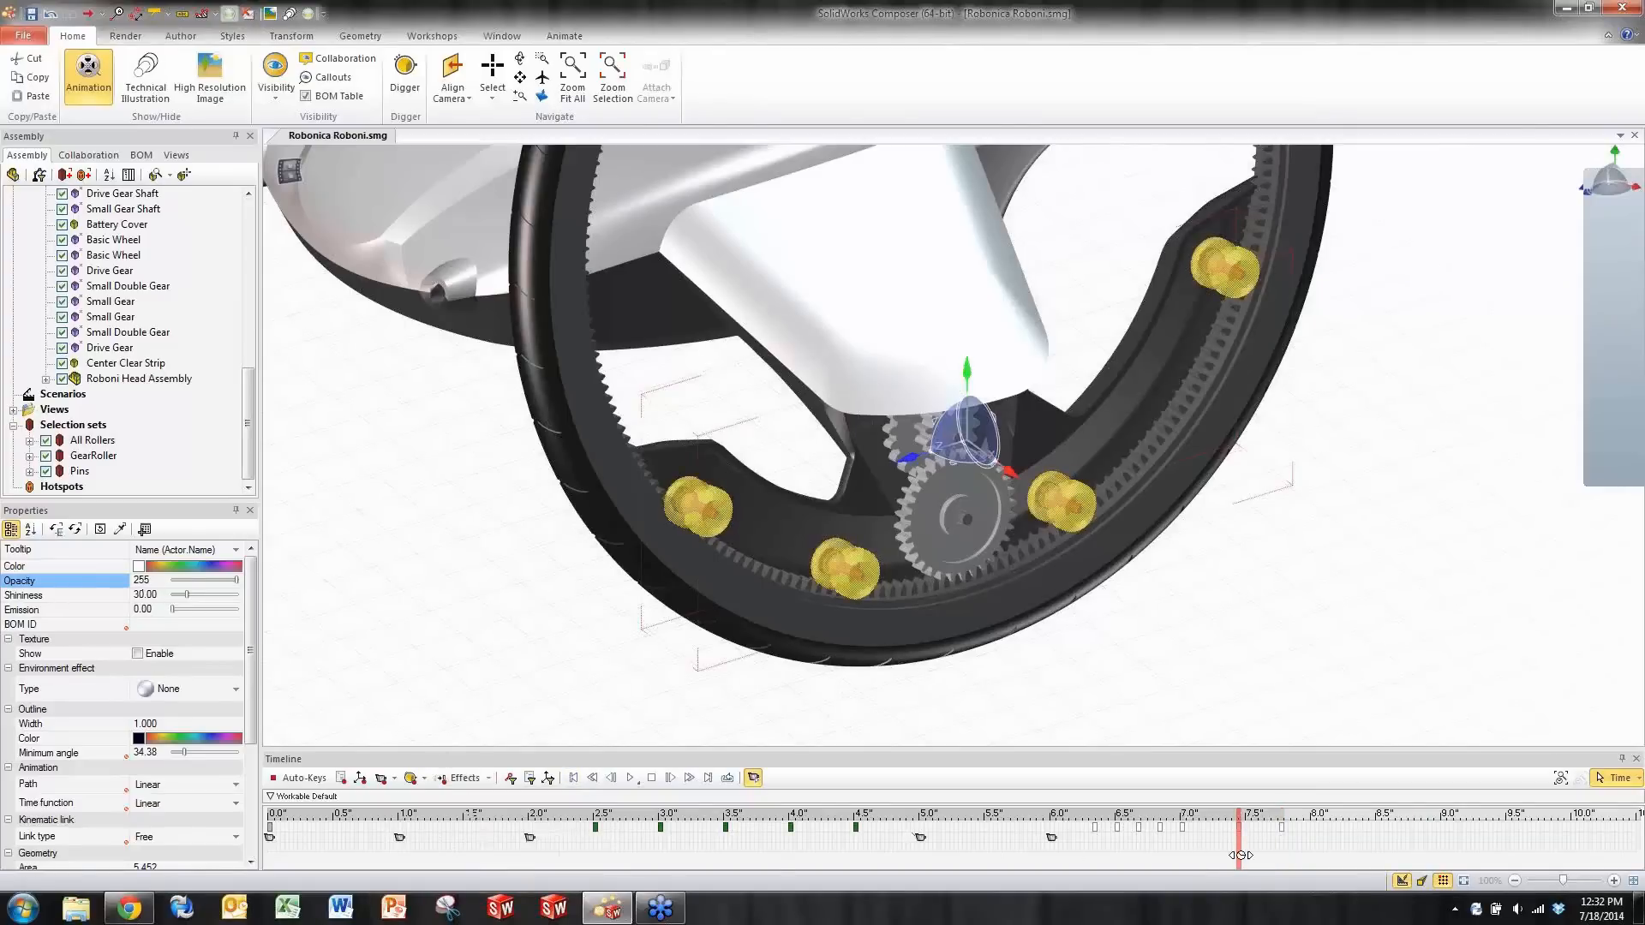
drag(1238, 853, 1281, 853)
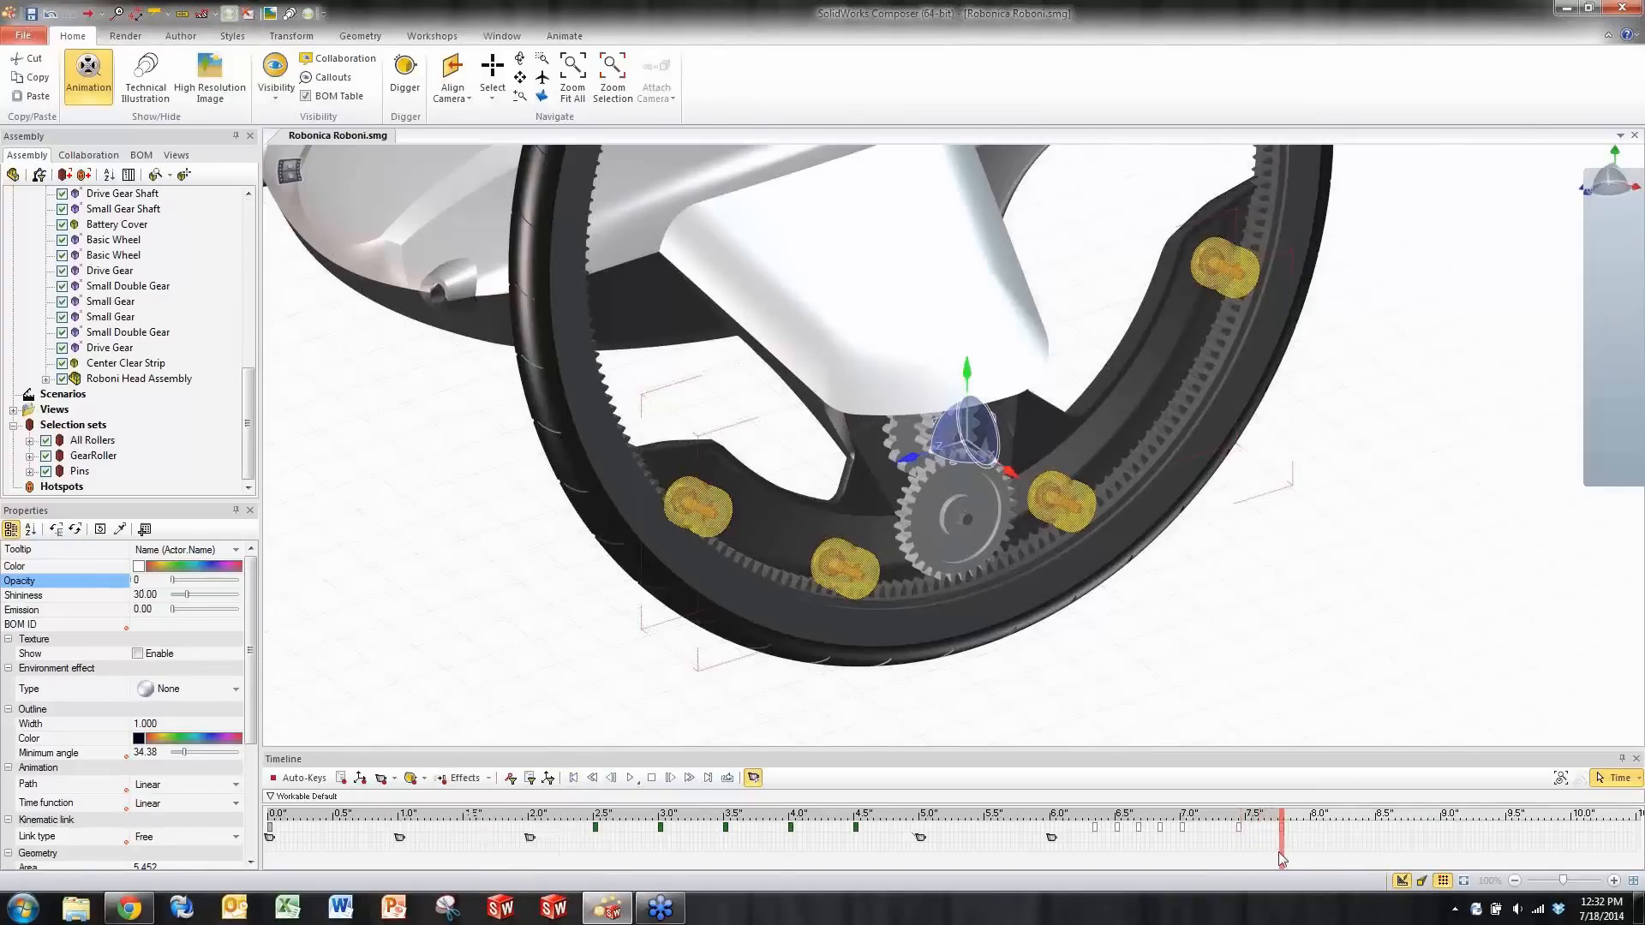
click(1307, 689)
click(1053, 851)
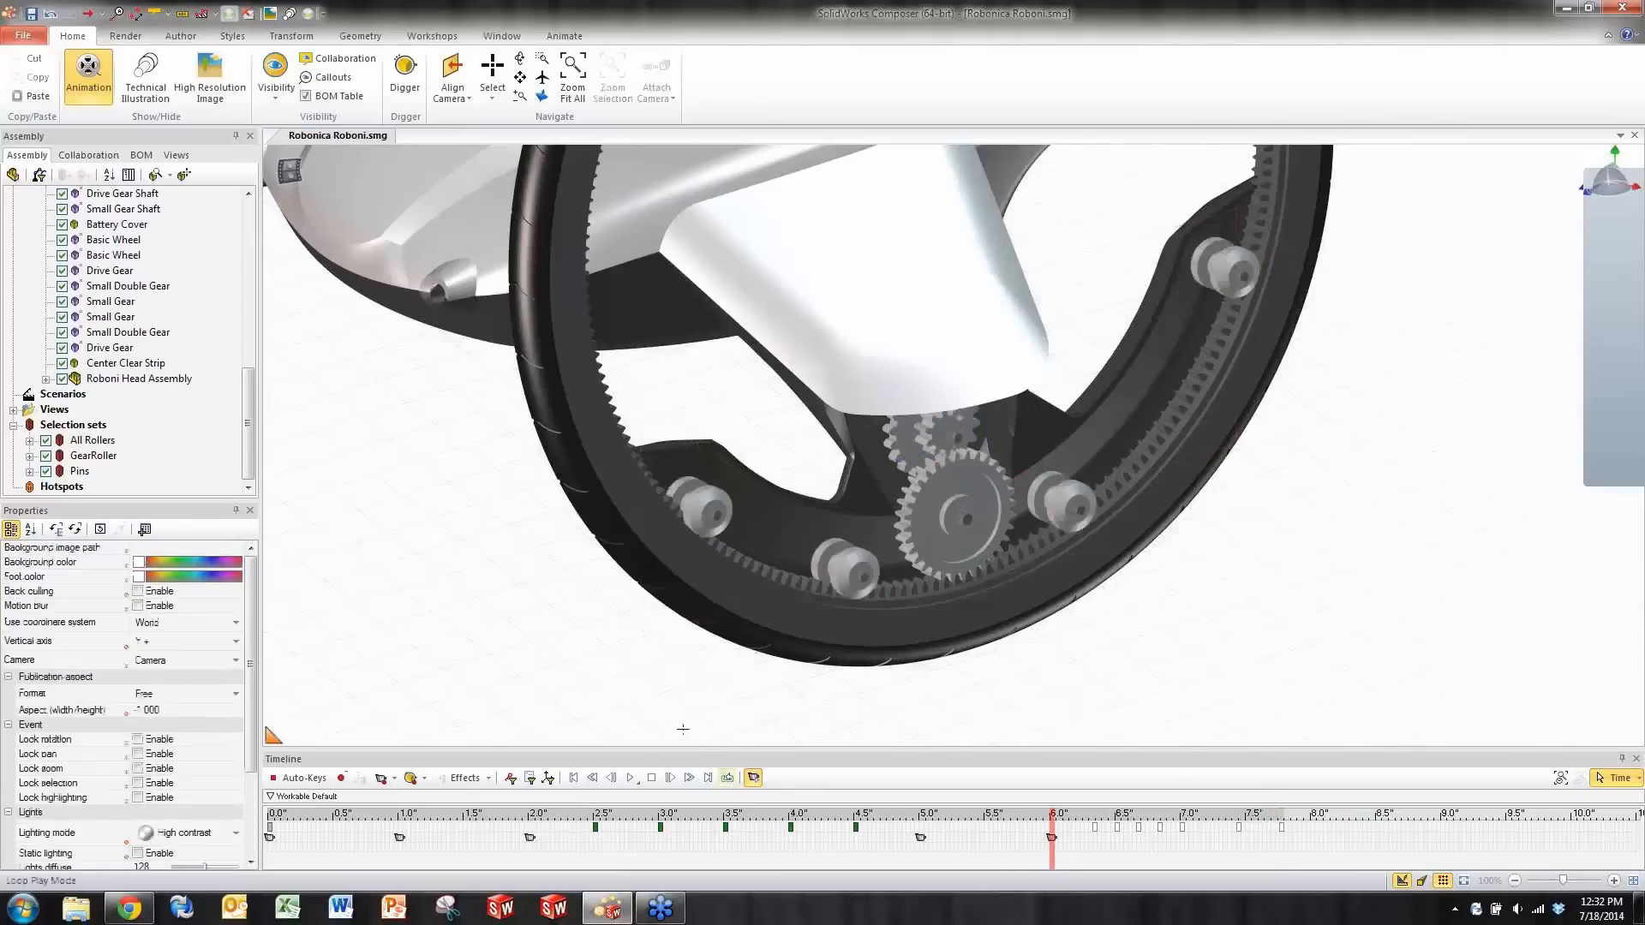
click(630, 778)
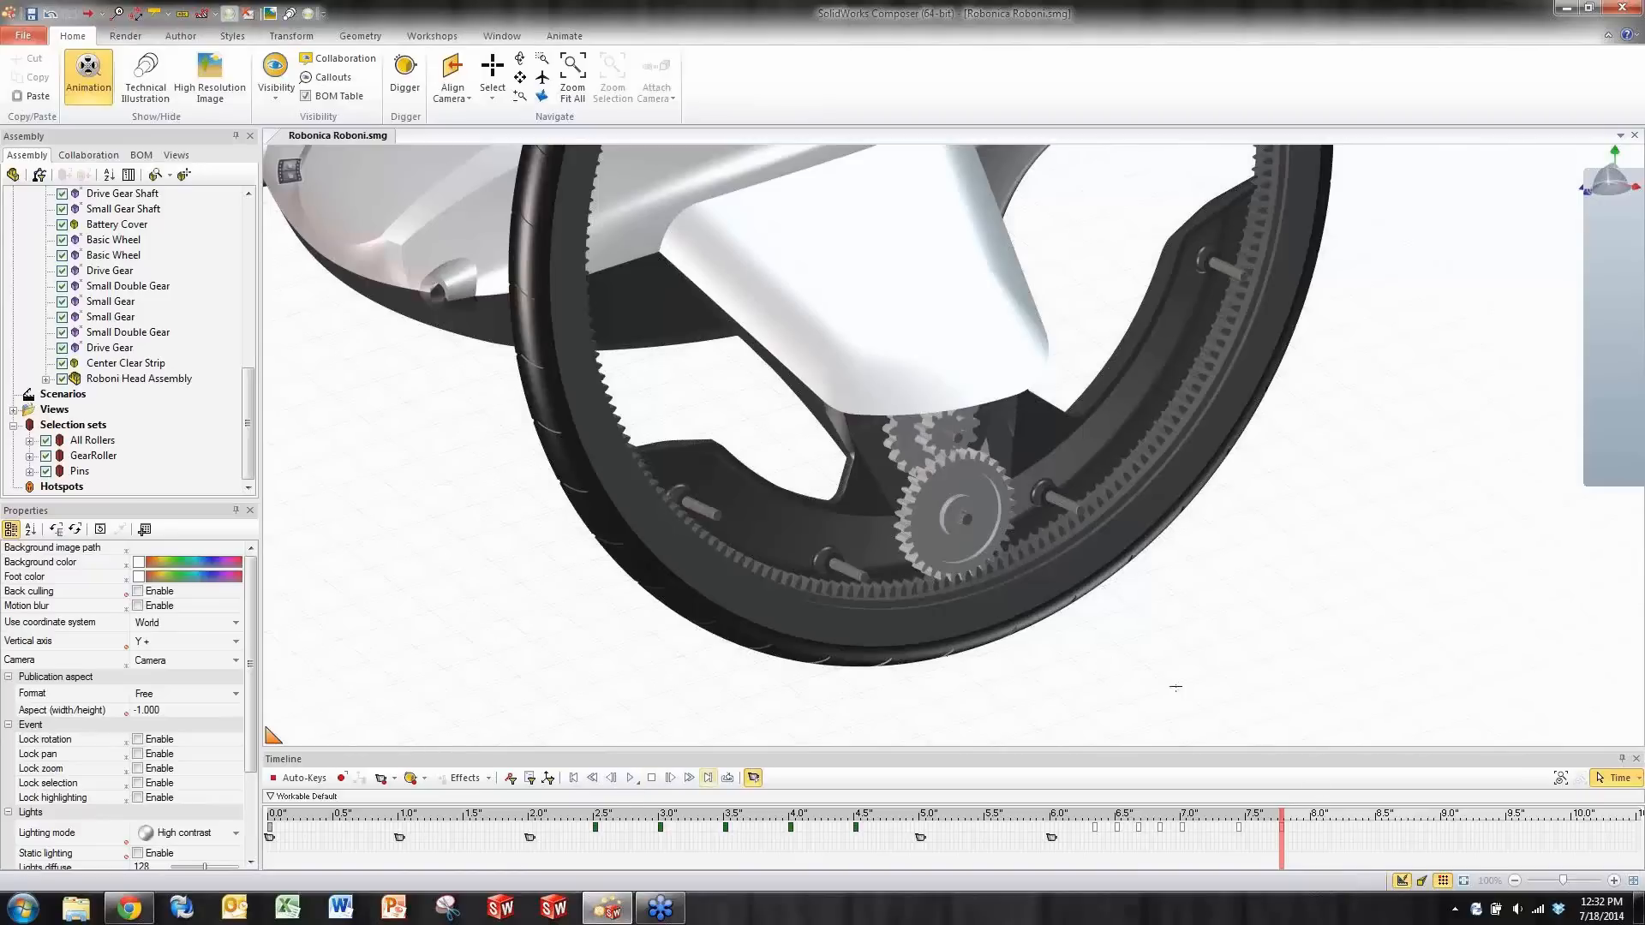
- Set a location key at 8.5 s for the roller wheel shaft beside the large drive gear
middle_drag(1318, 851, 604, 853)
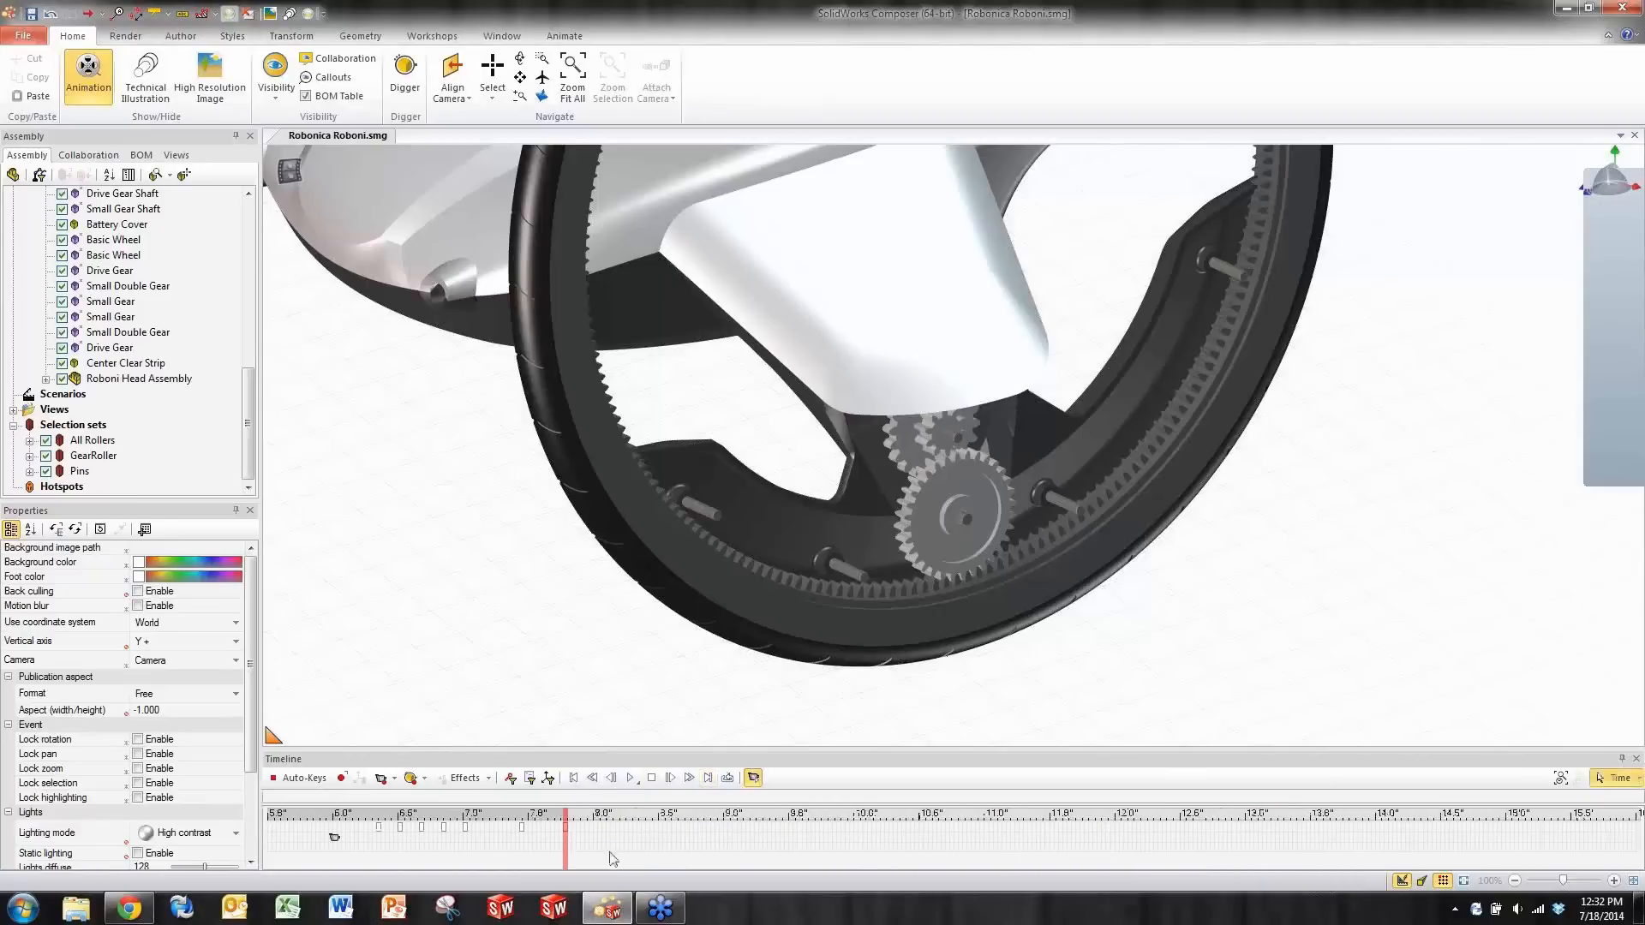
drag(564, 857, 661, 846)
click(1065, 507)
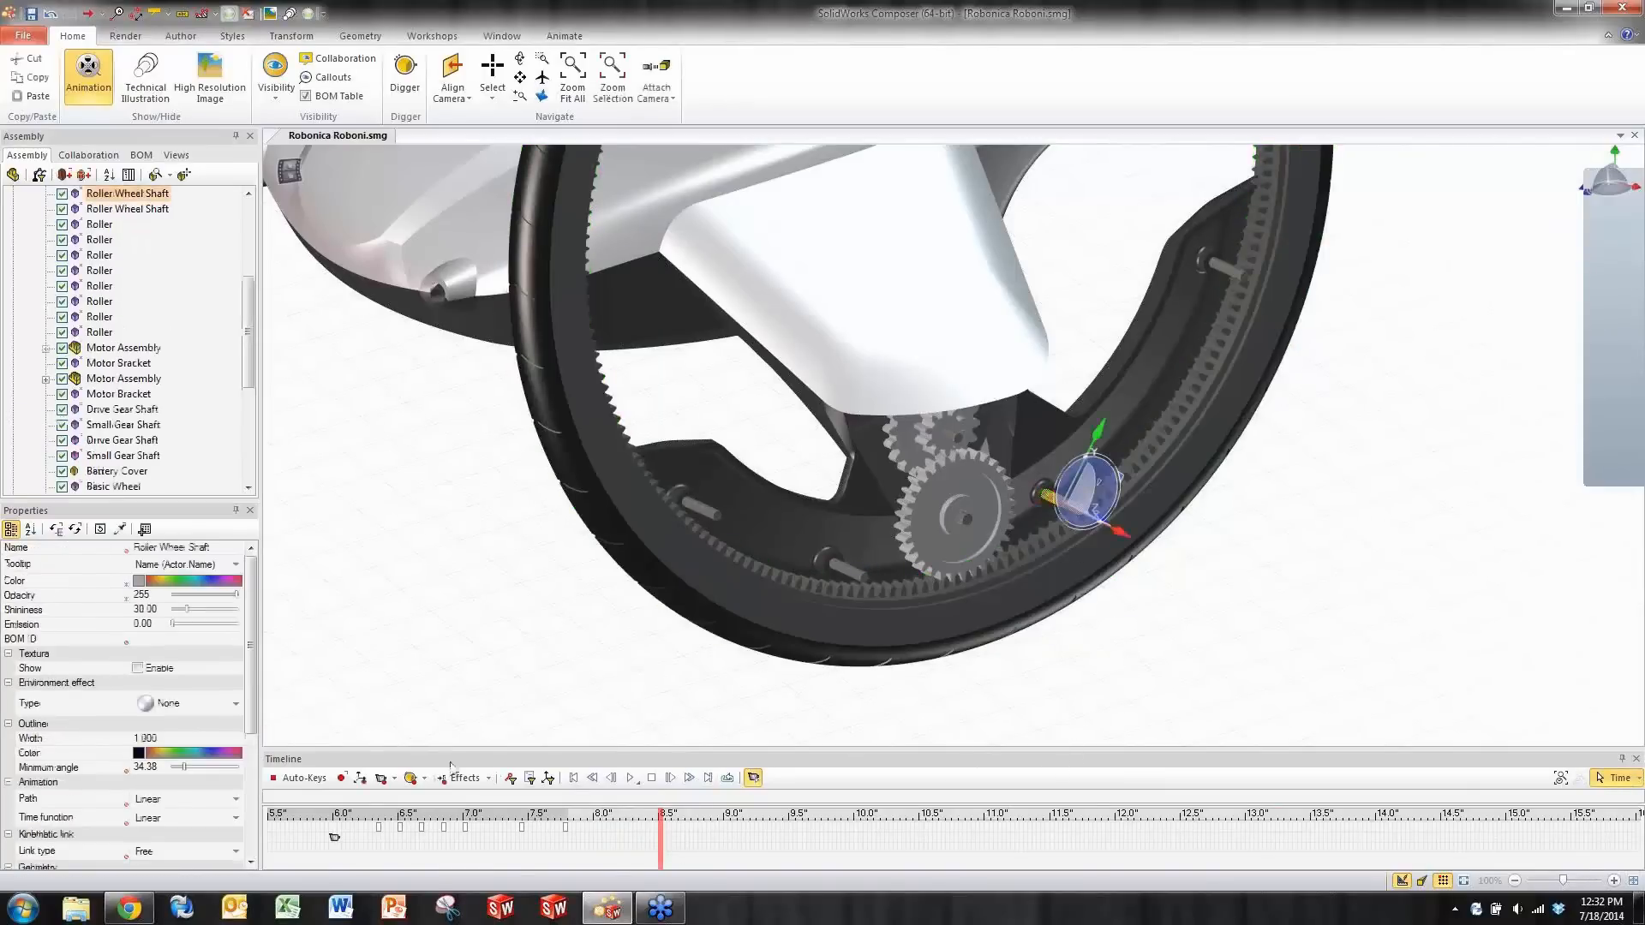
click(359, 777)
- Translate that roller wheel shaft along its axis clear of the wheel at 9 s and set its location key
drag(659, 848, 725, 848)
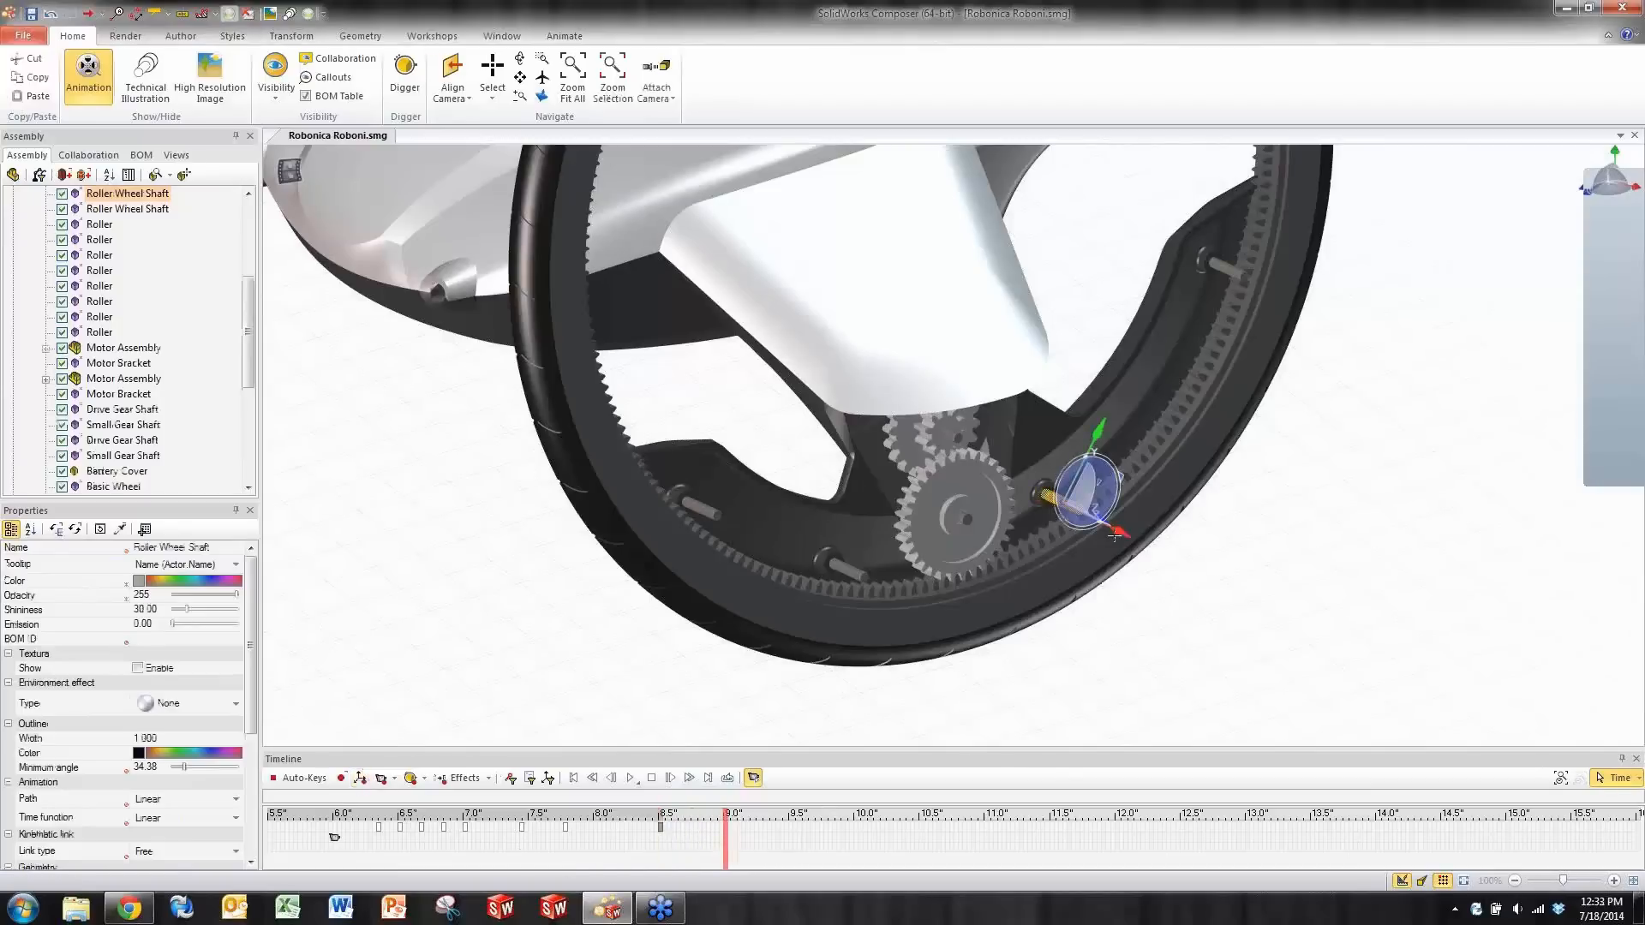
middle_drag(1113, 591, 1082, 535)
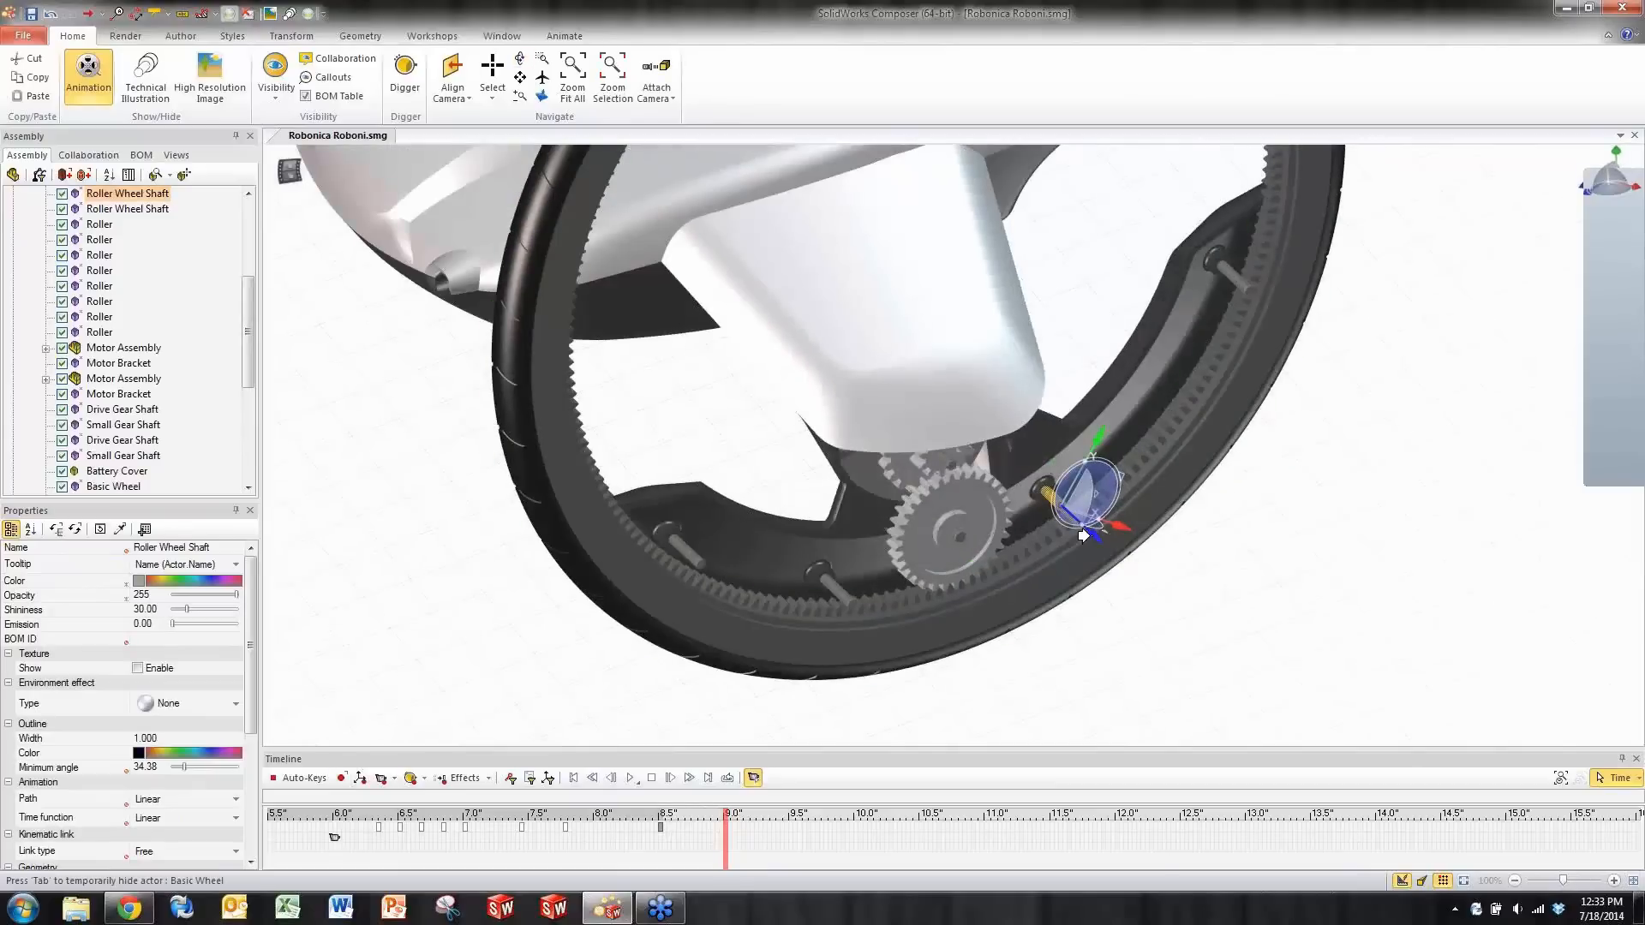
drag(1082, 535, 1204, 684)
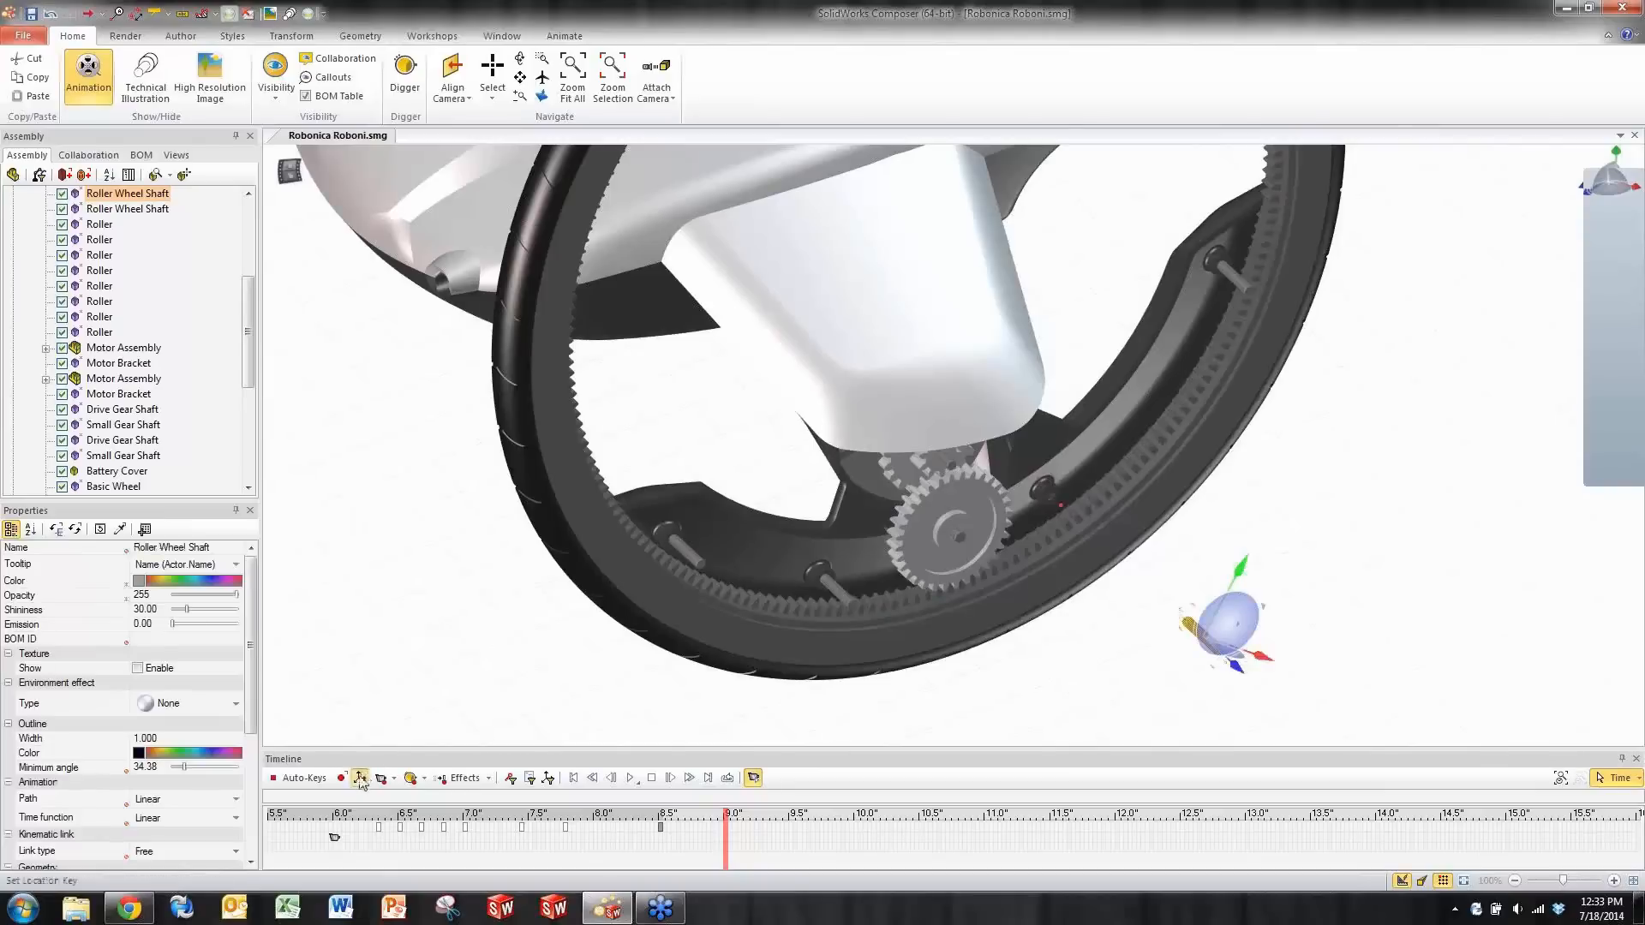
click(361, 783)
click(1123, 684)
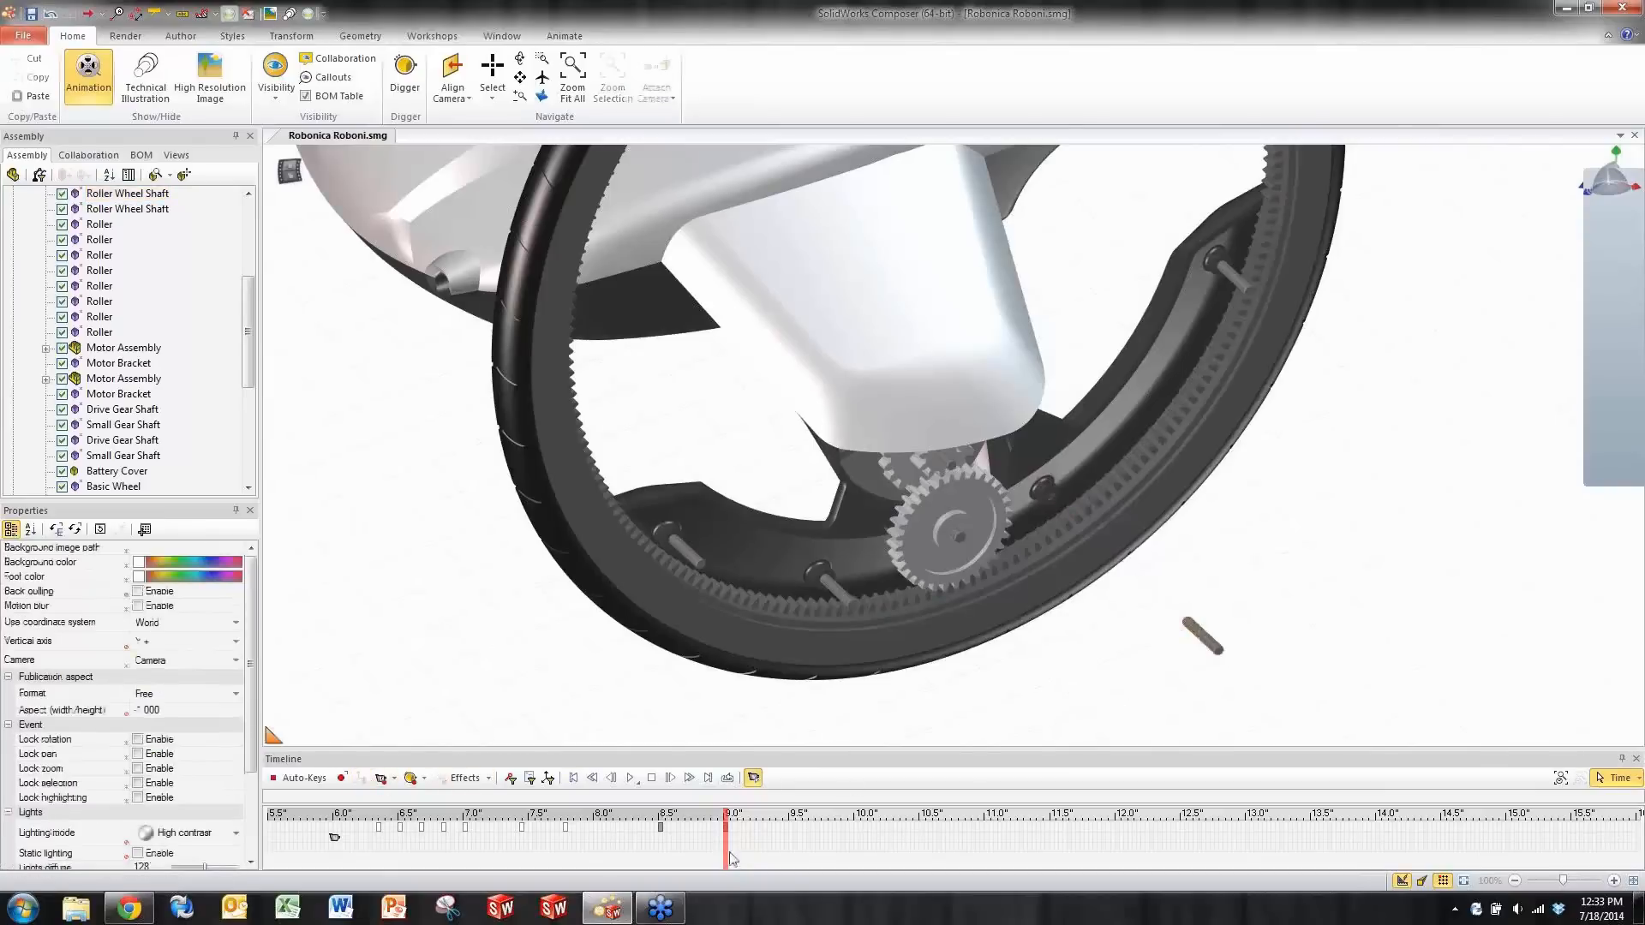
- Copy the pulled-out shaft's transformation to the other three roller wheel shafts at 9 s and set their location keys
mouse_move(733, 859)
mouse_down()
mouse_move(667, 855)
mouse_move(726, 859)
mouse_up()
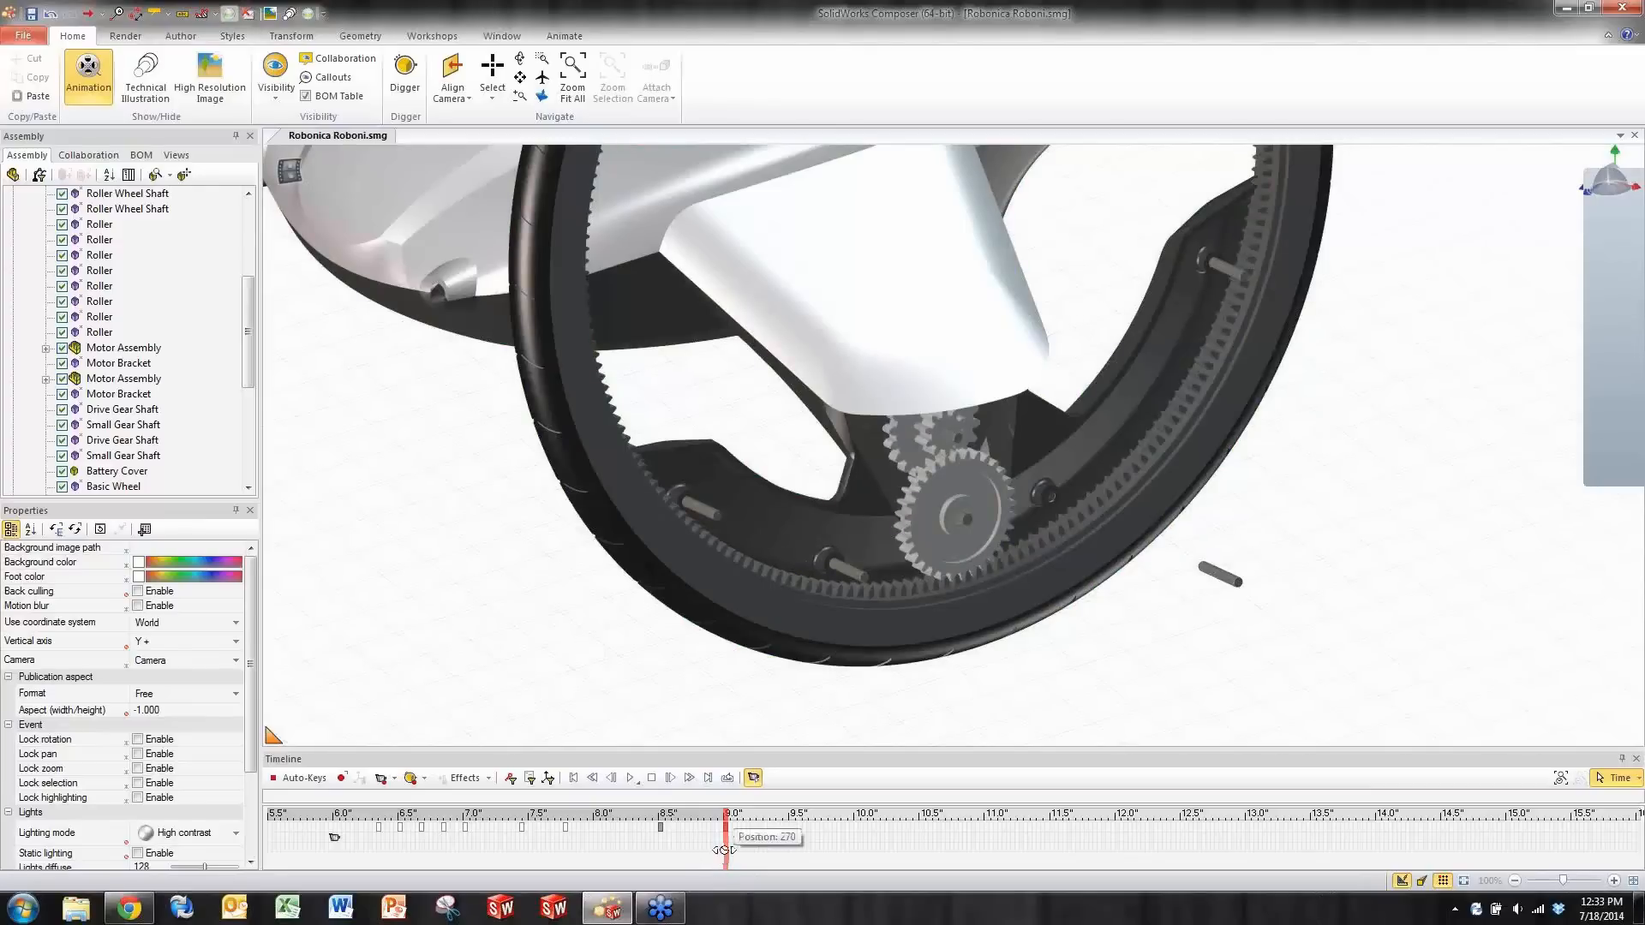
drag(725, 849, 661, 849)
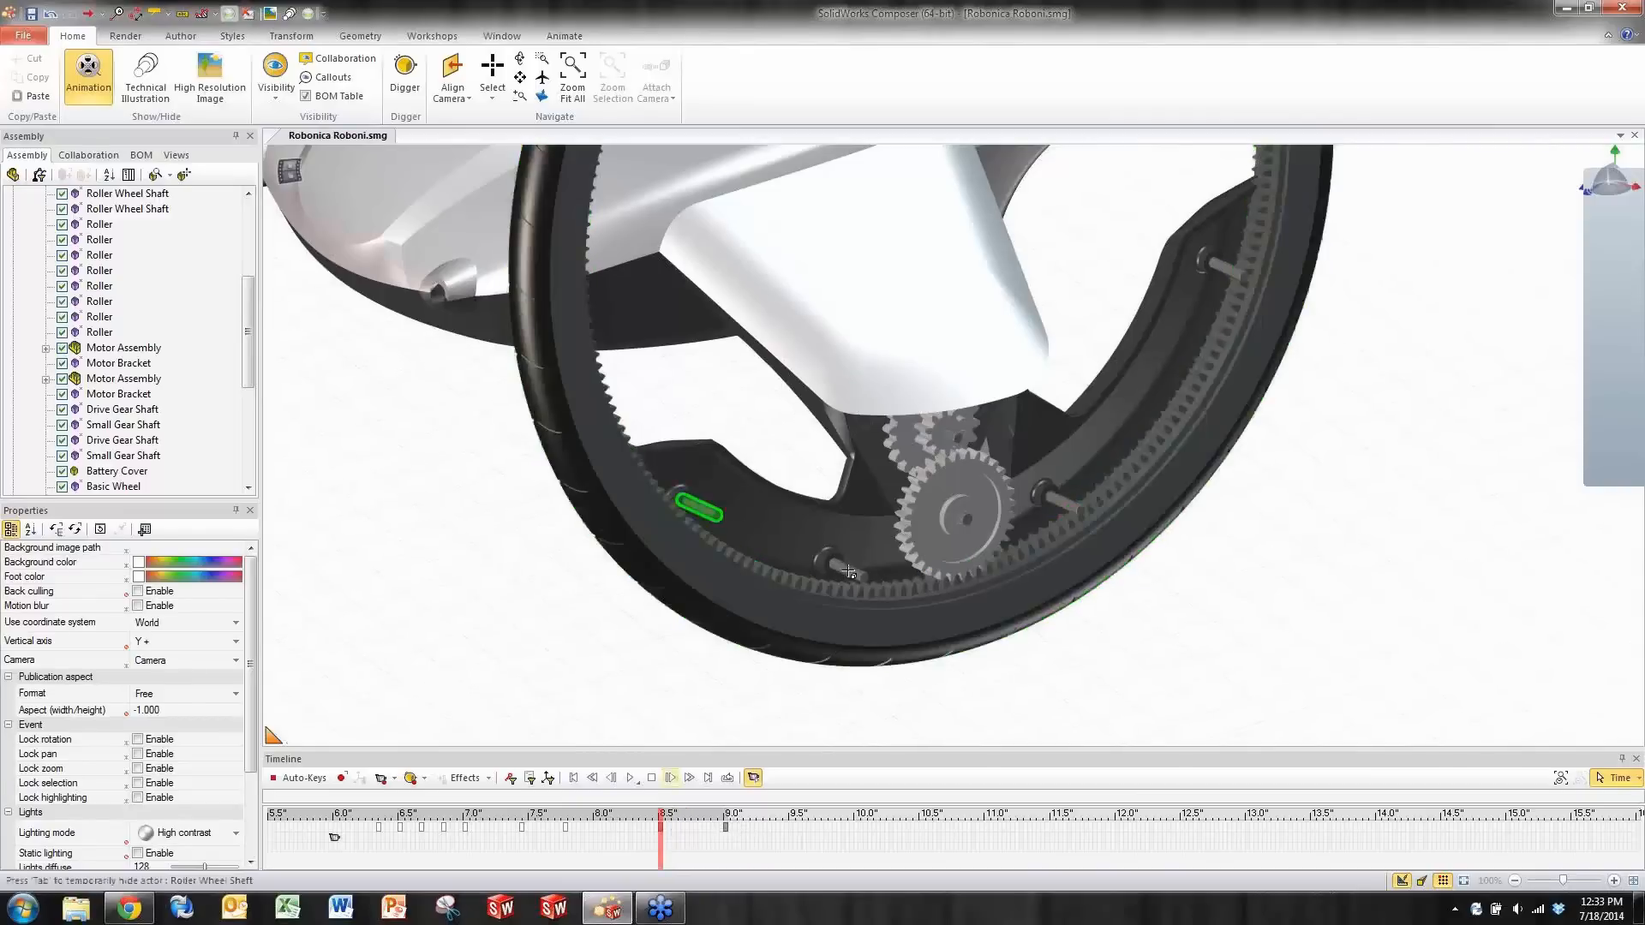
click(699, 507)
ctrl+click(848, 571)
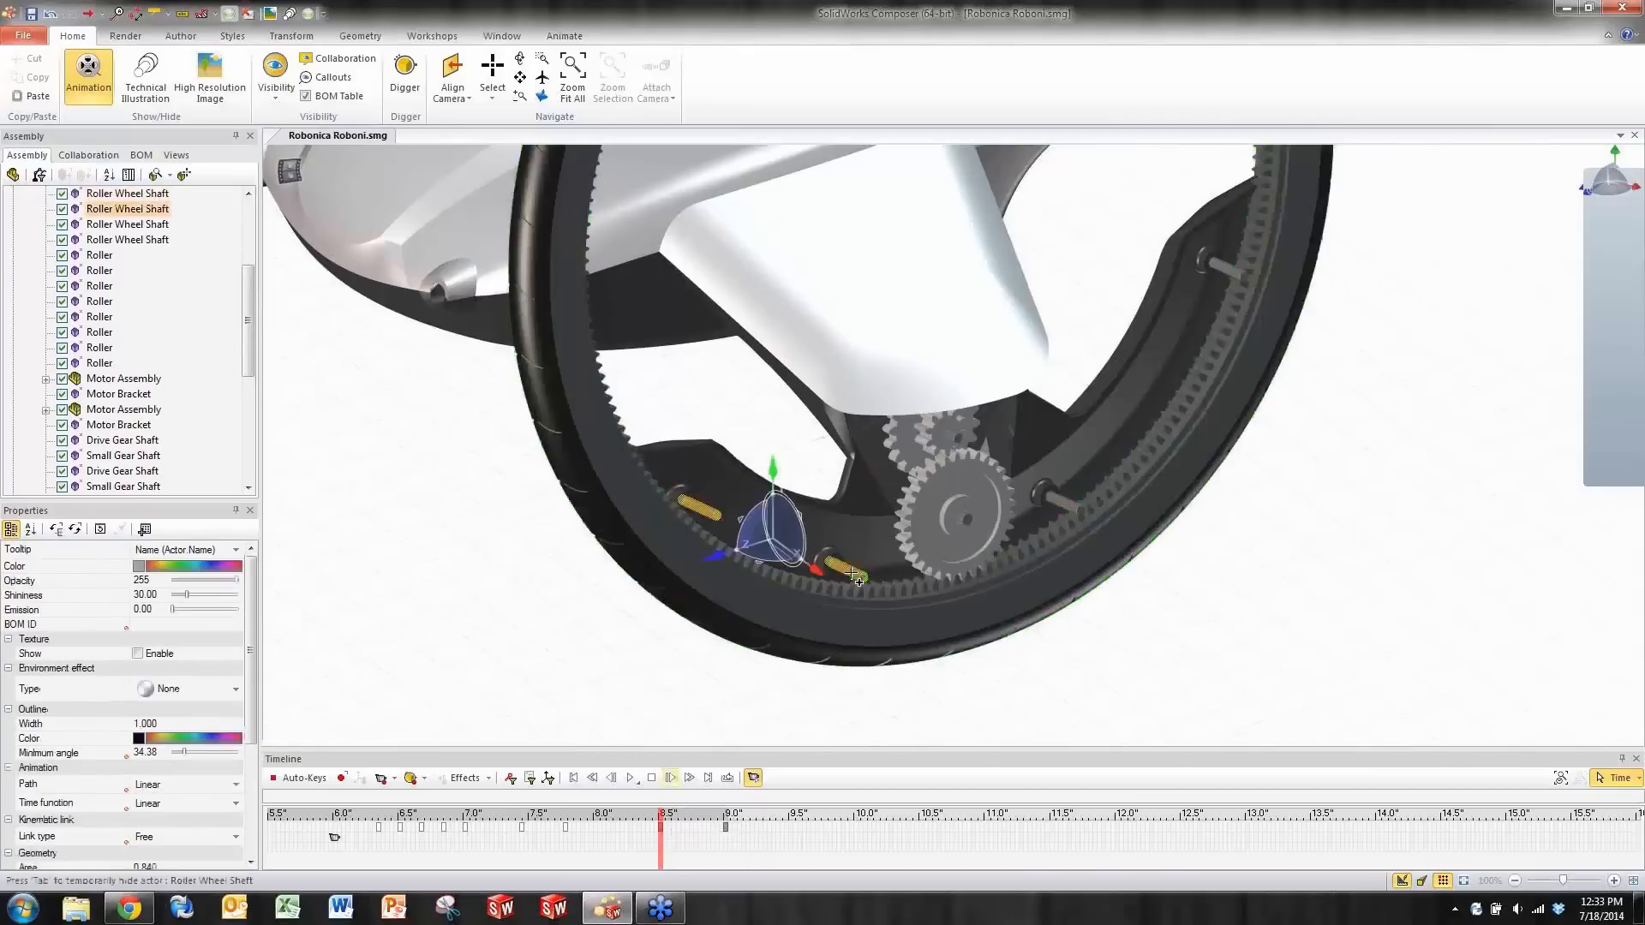
ctrl+click(1231, 271)
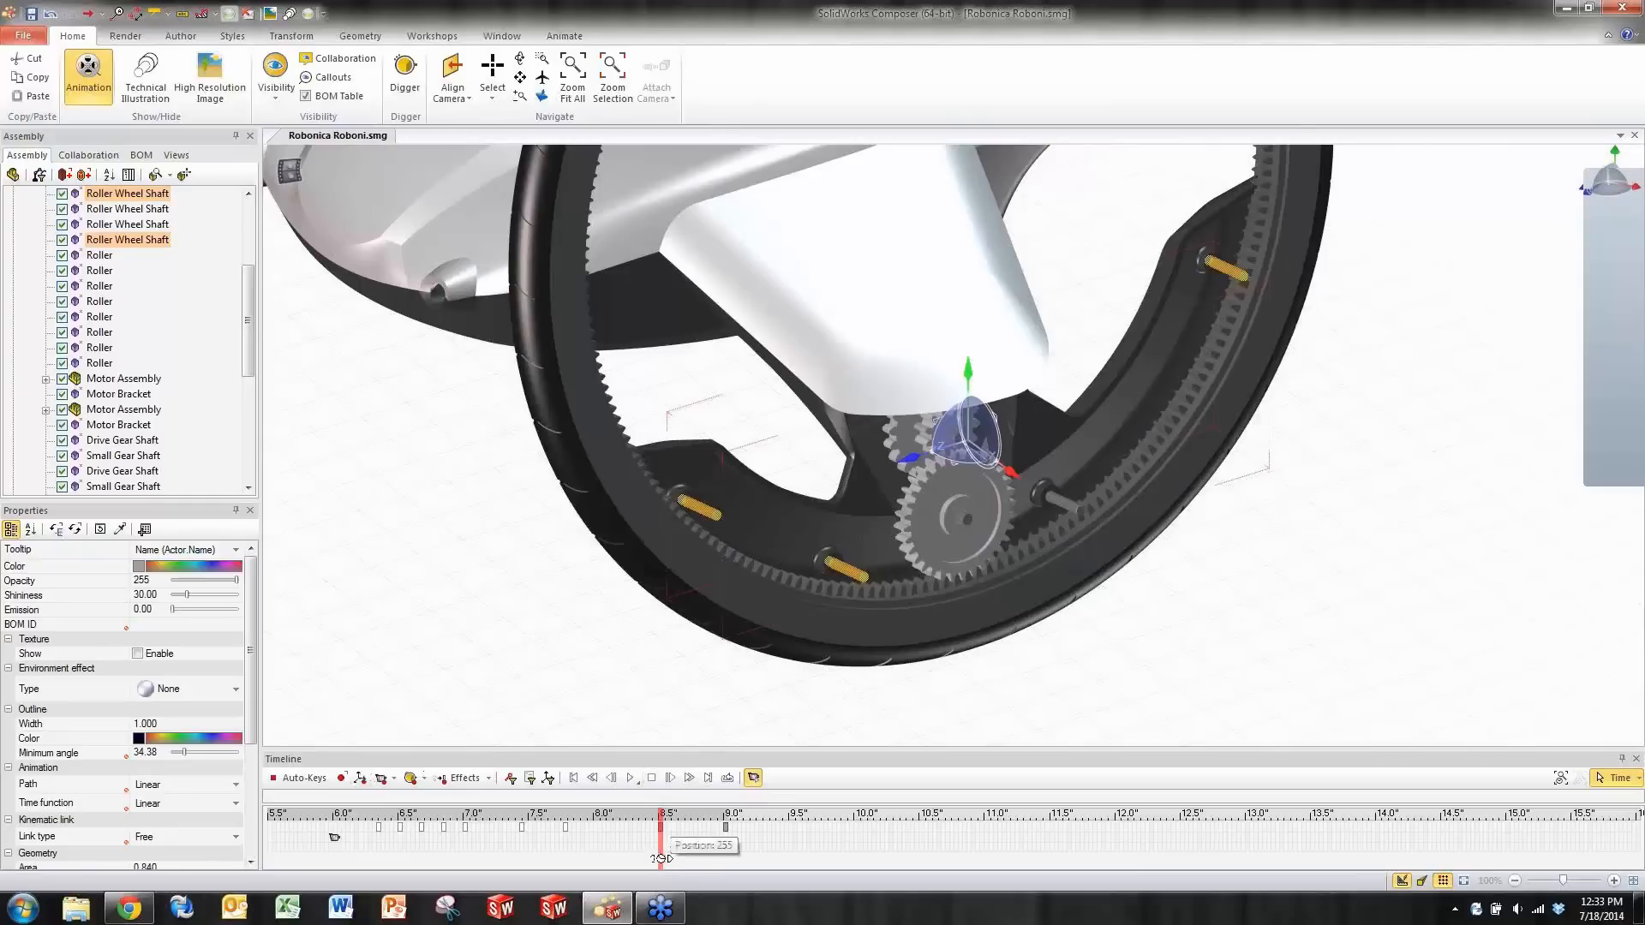
drag(661, 857, 725, 856)
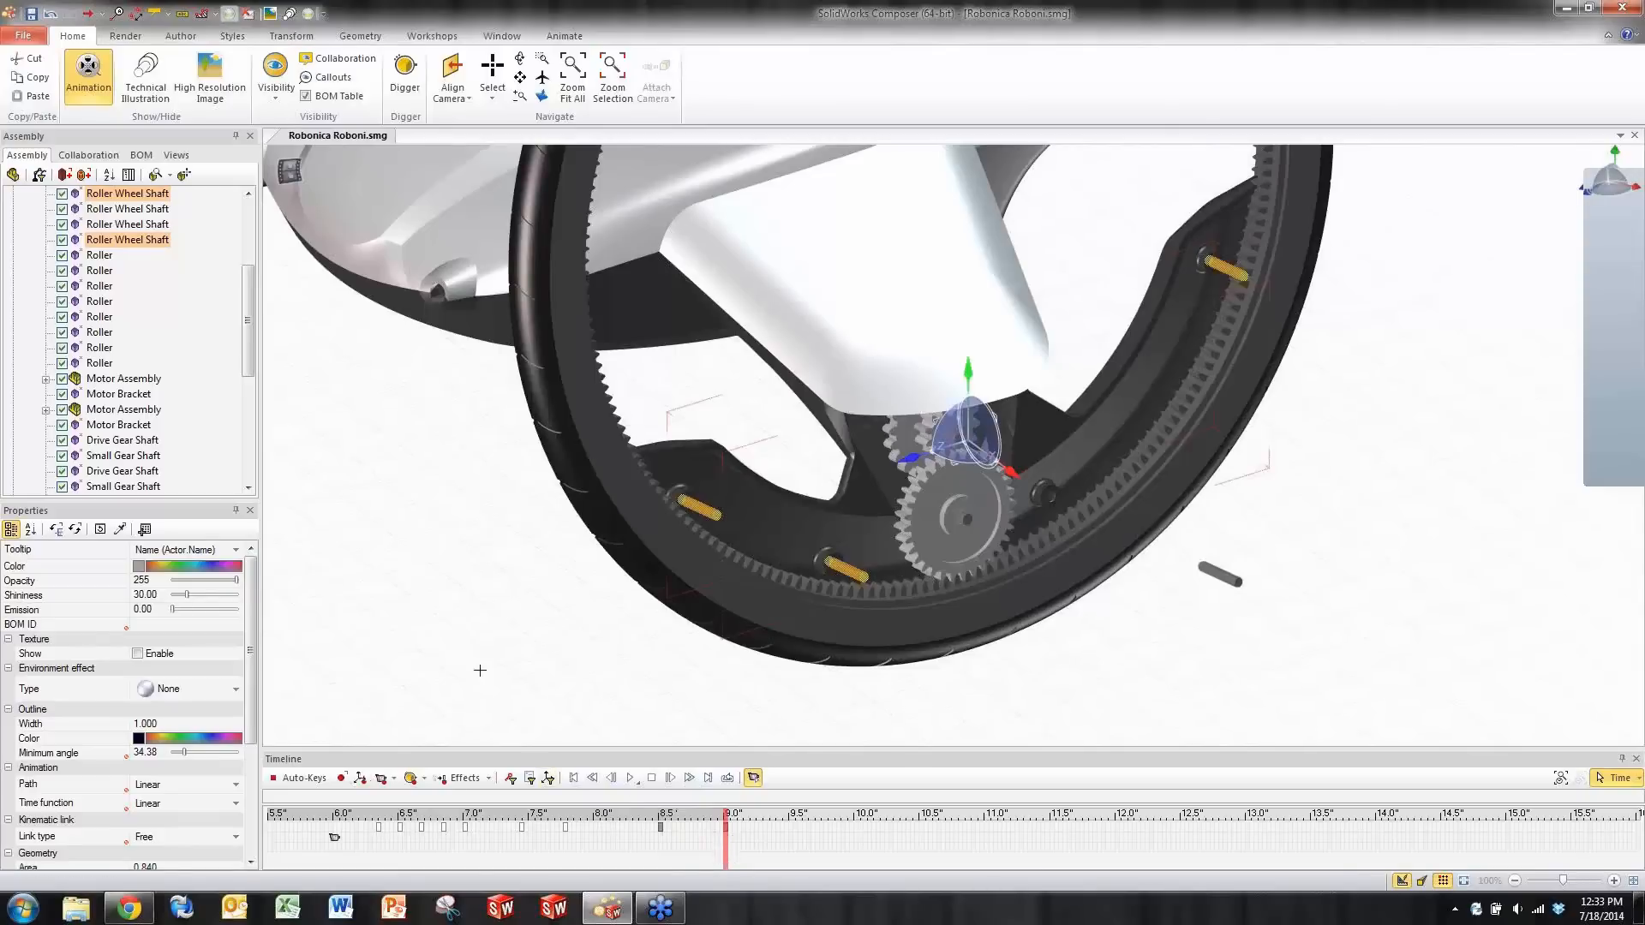
click(289, 38)
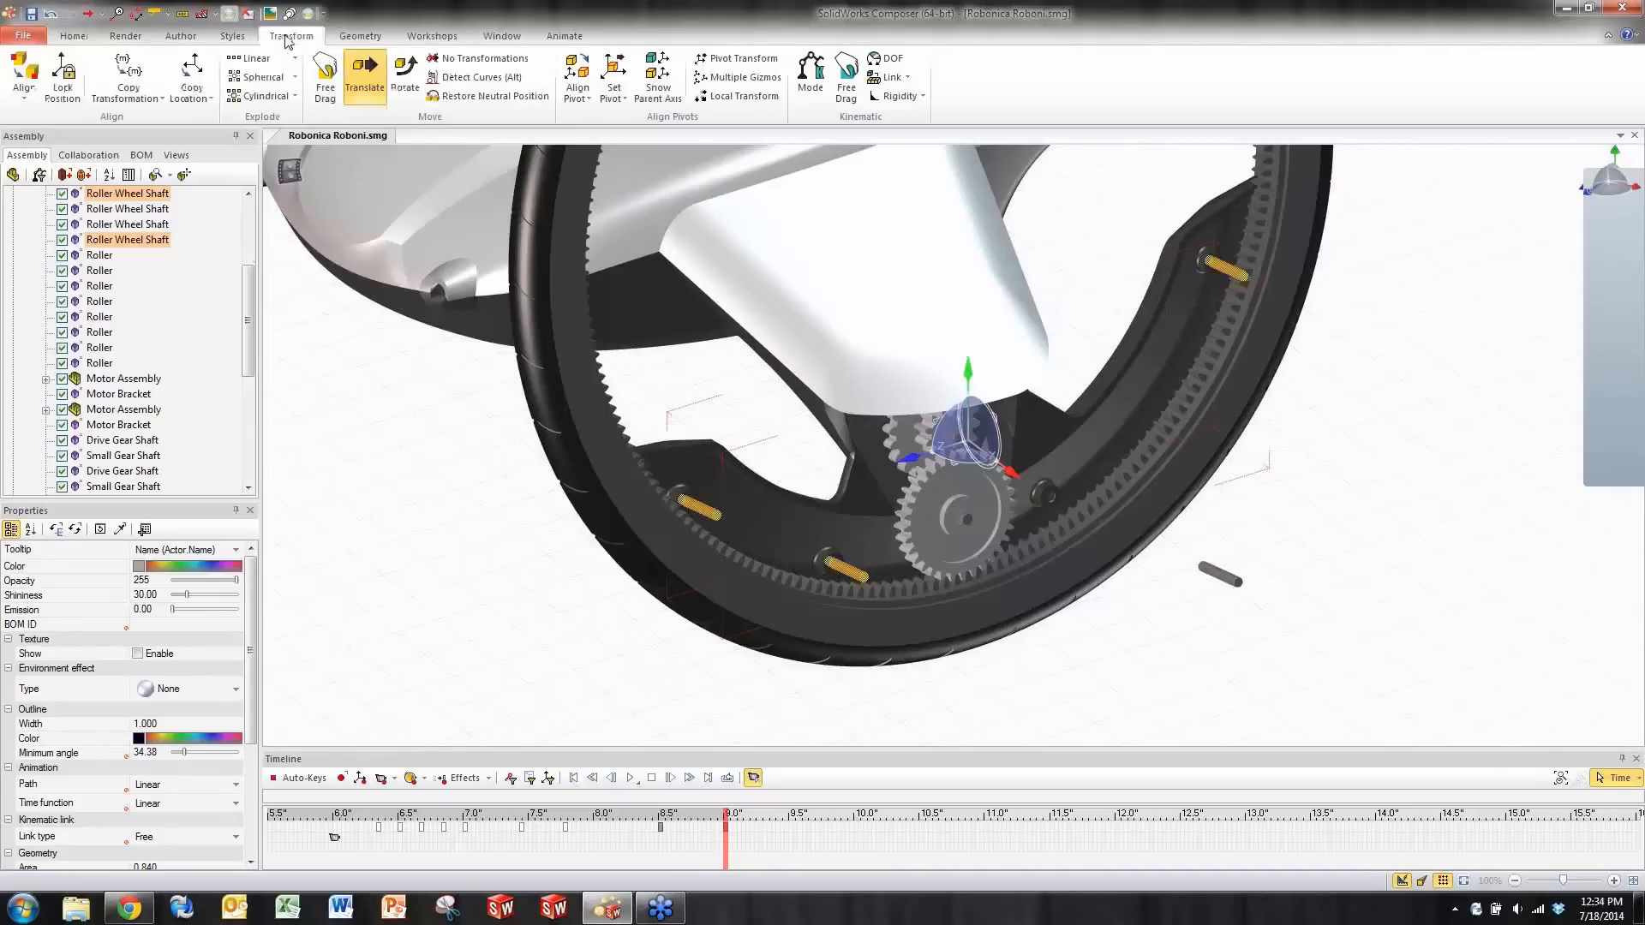
click(130, 70)
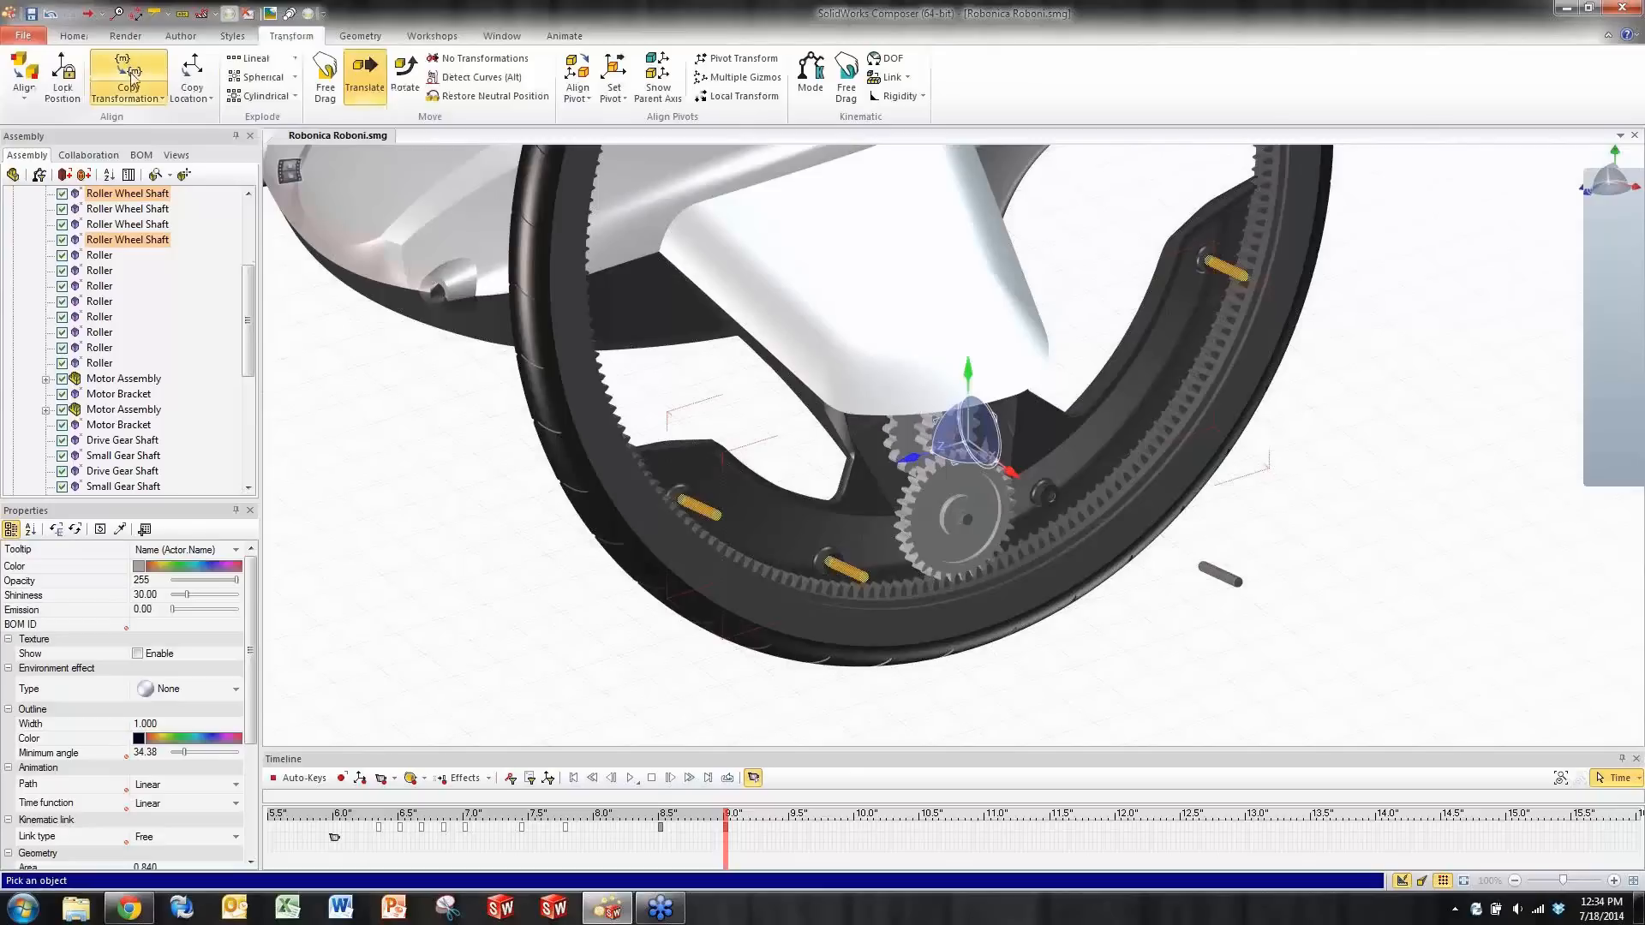
click(1234, 582)
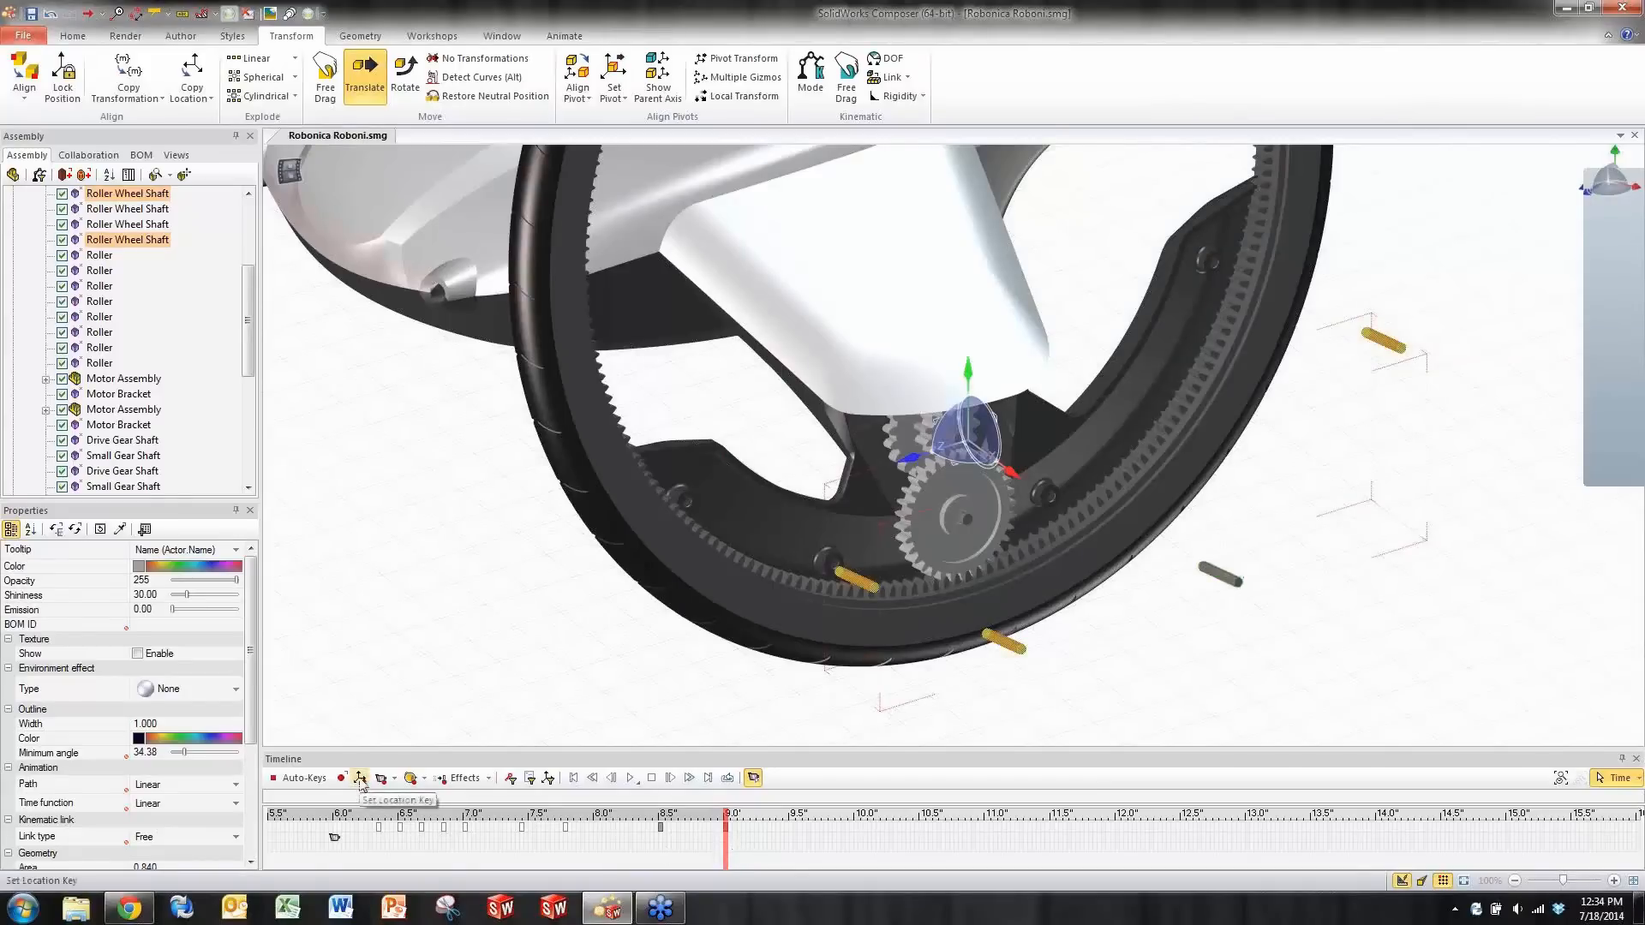
click(360, 779)
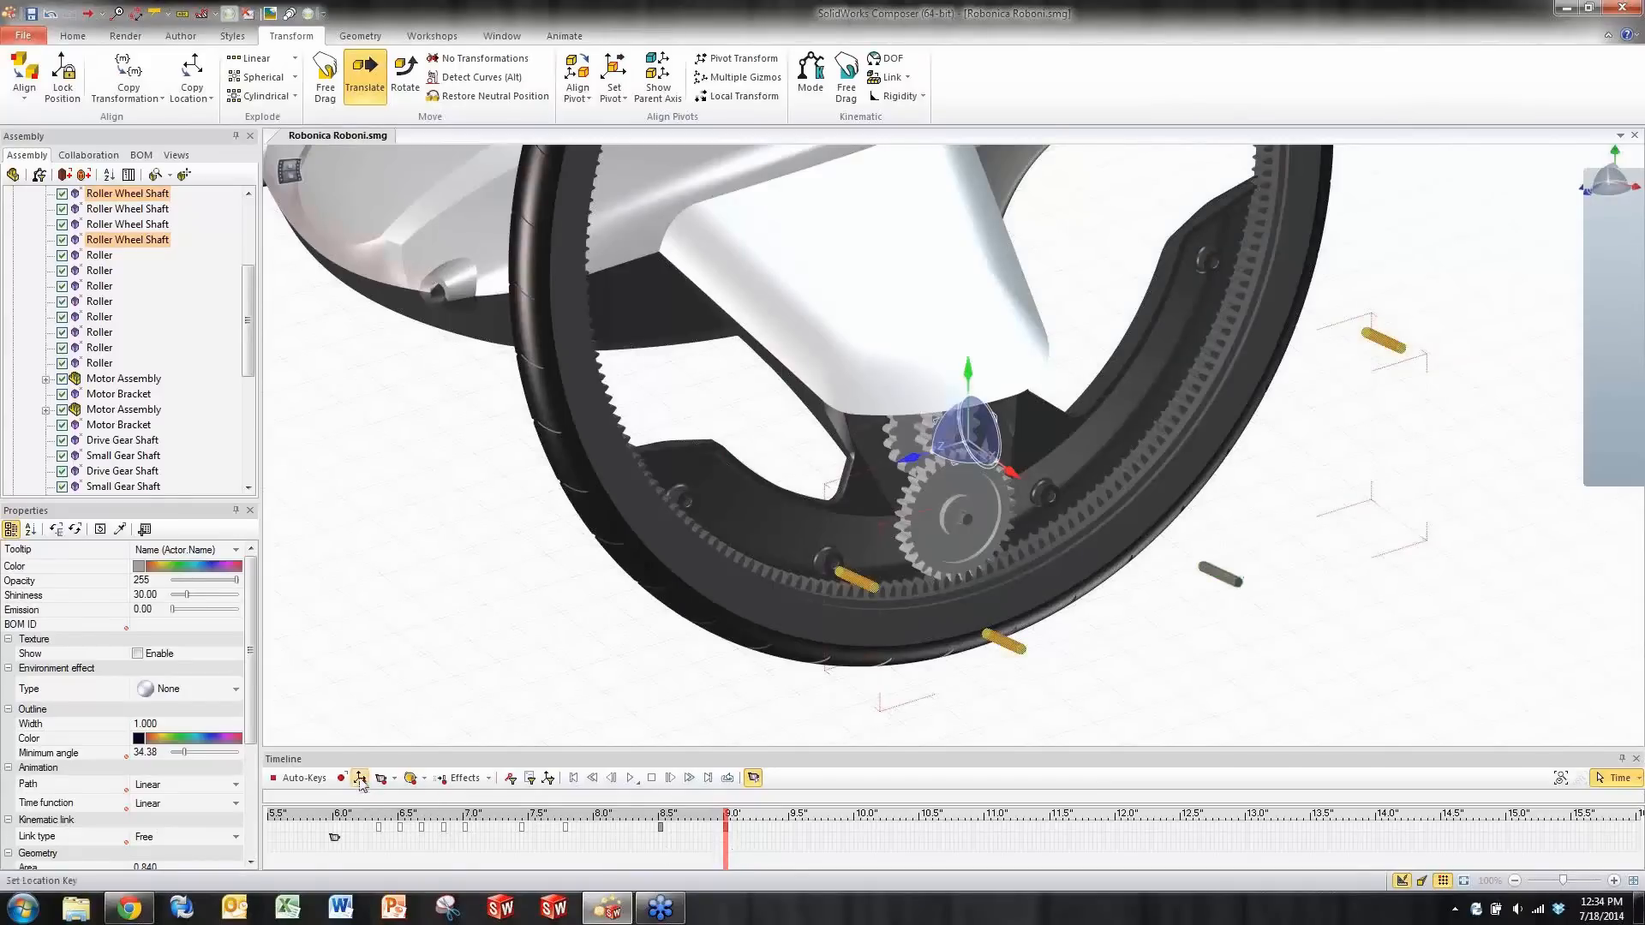
- Deselect the shafts and play their removal from 8.5 s
click(660, 859)
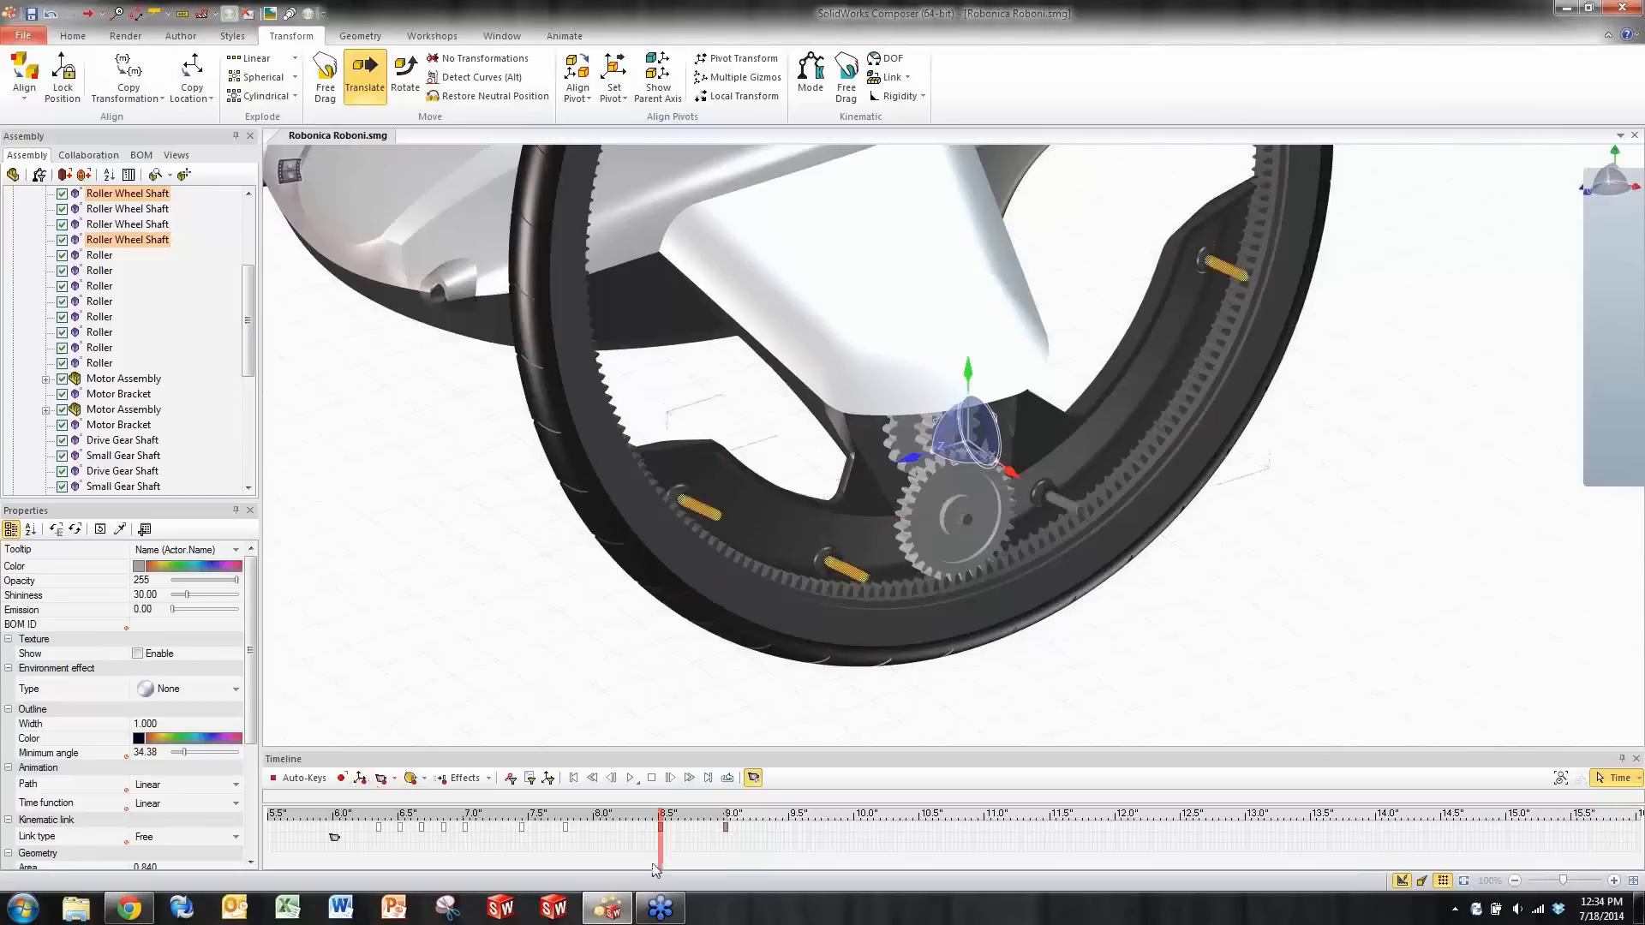
click(610, 735)
click(631, 777)
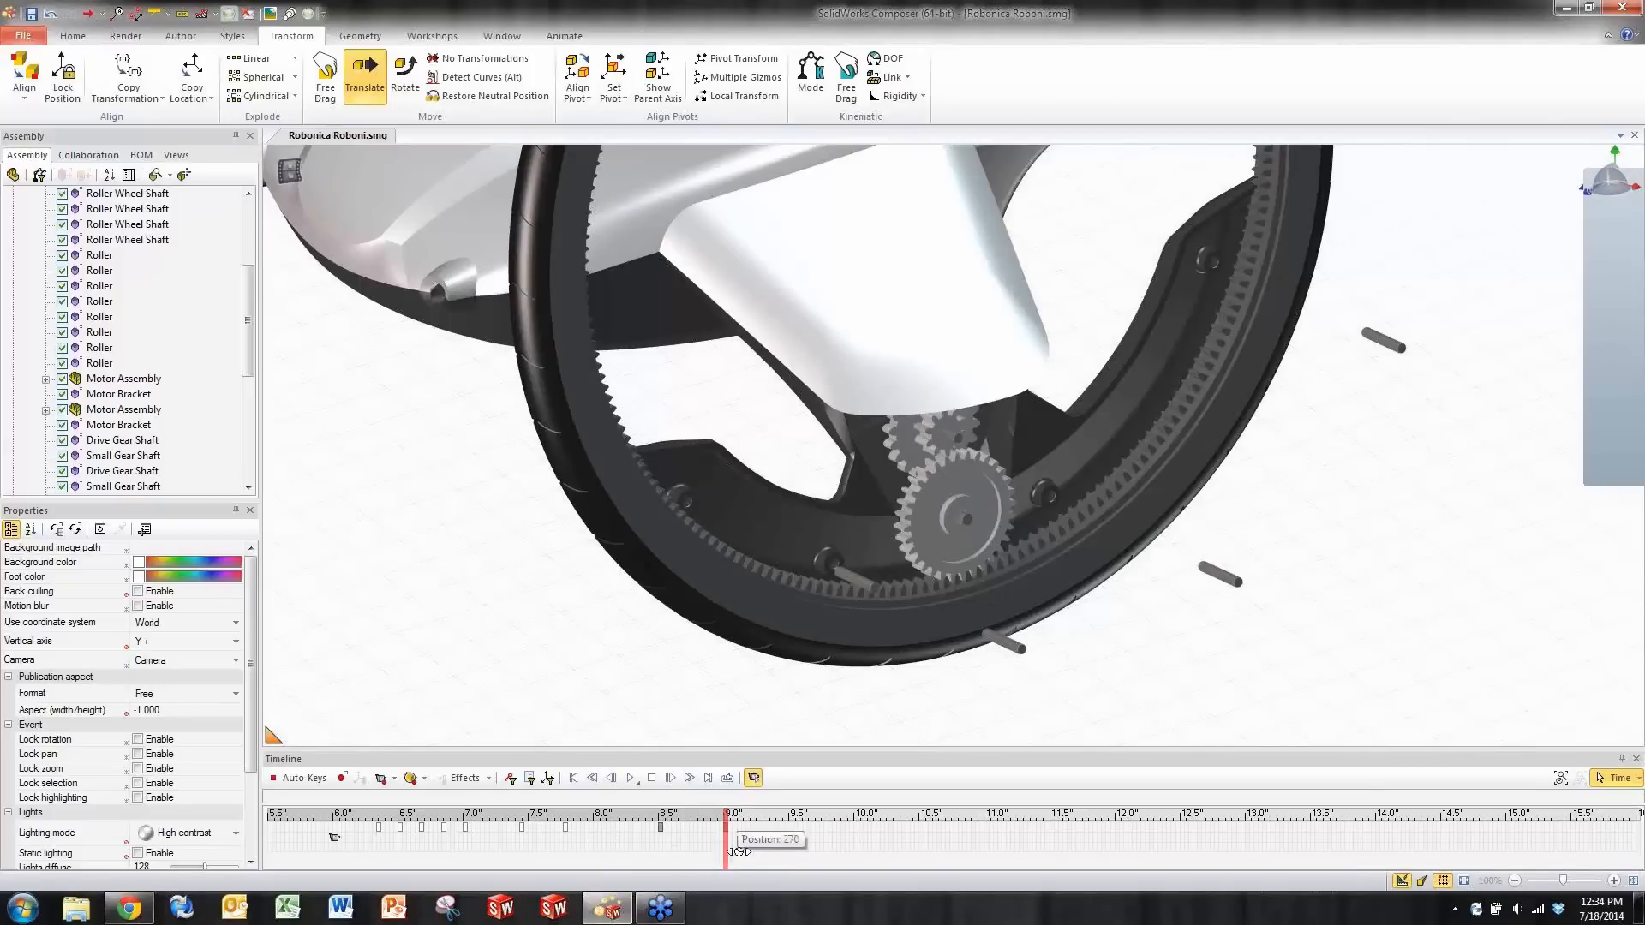
- Apply a Fade Out effect to the Pins selection set at about 9.75 s
drag(726, 852, 788, 851)
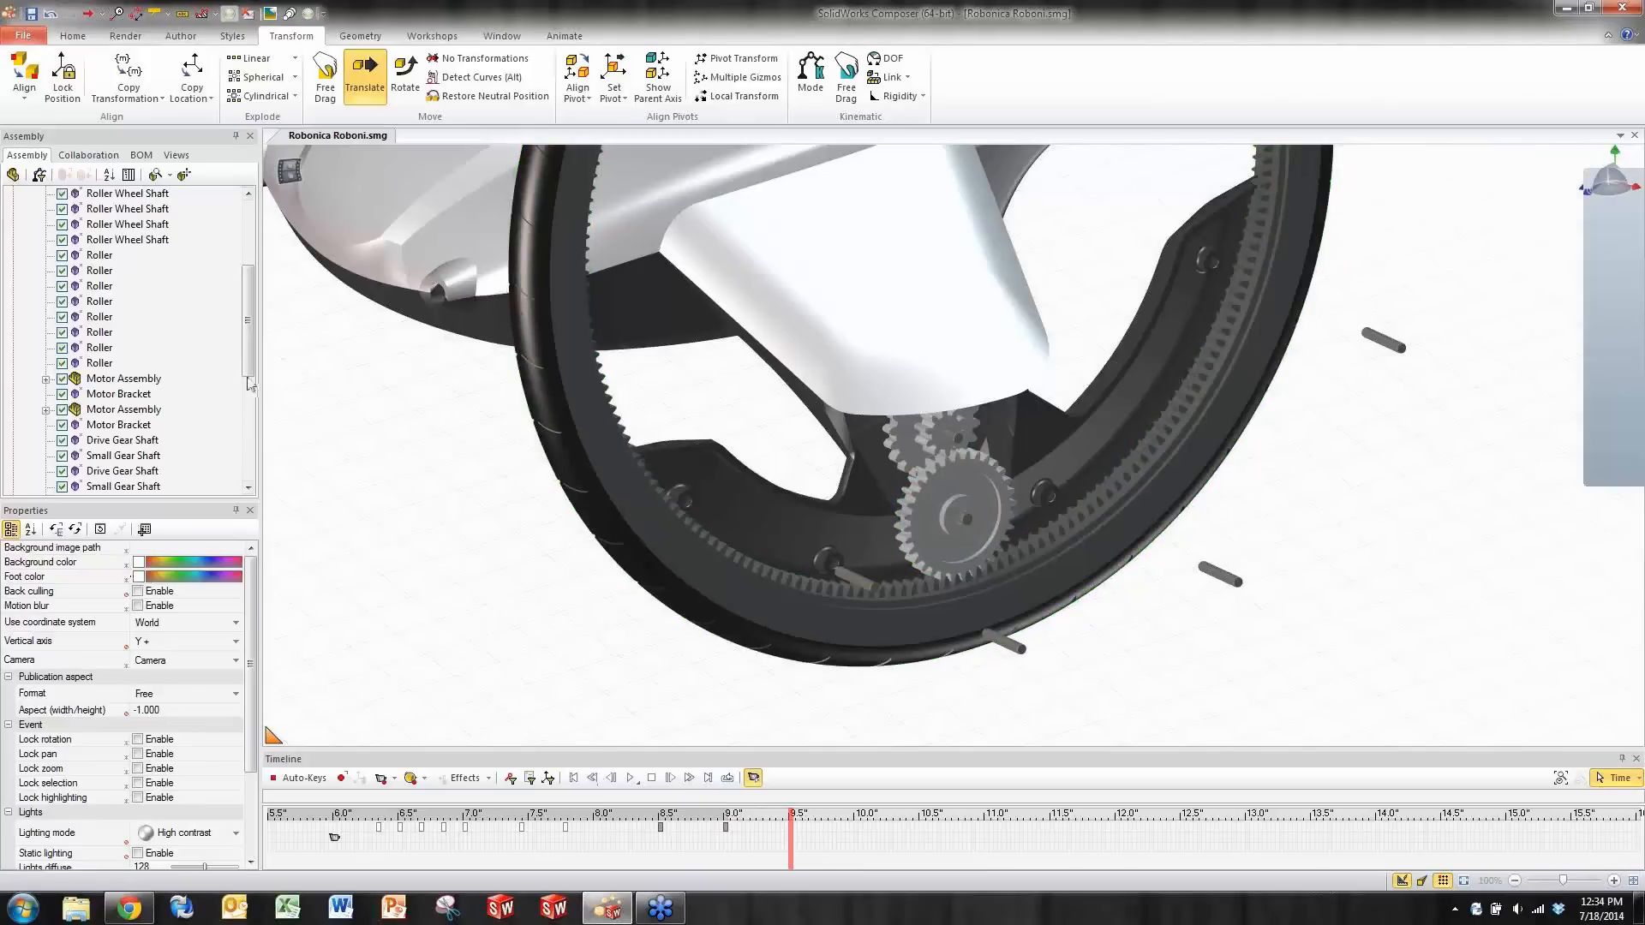
scroll(248, 485, down, 6)
click(79, 472)
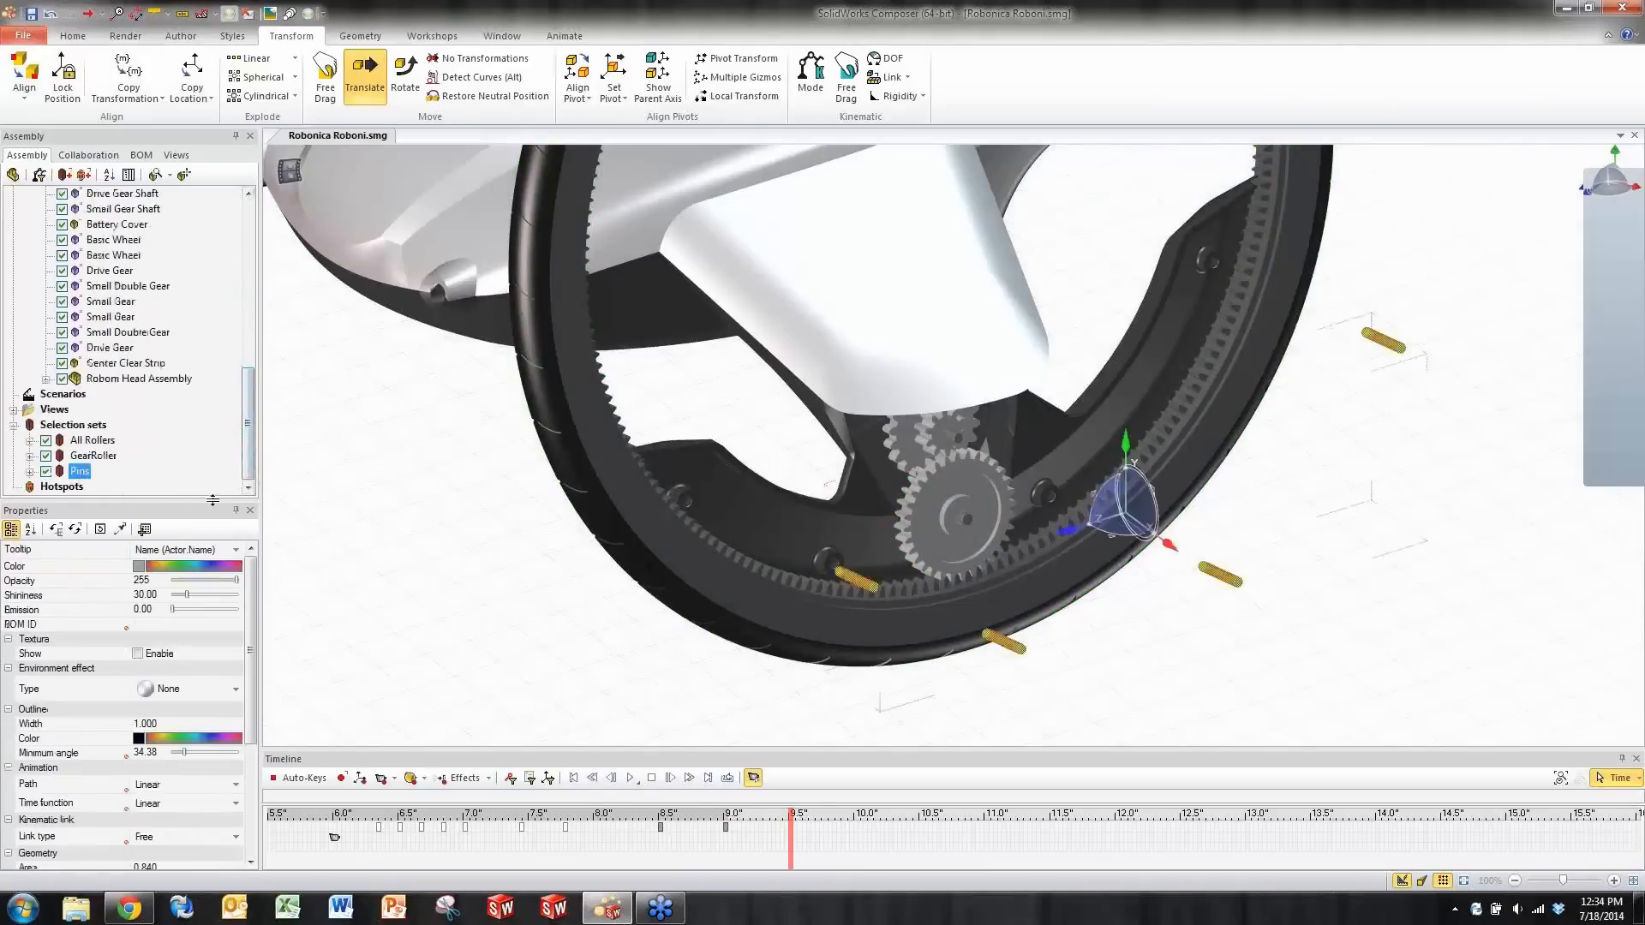
drag(790, 856, 825, 857)
click(487, 779)
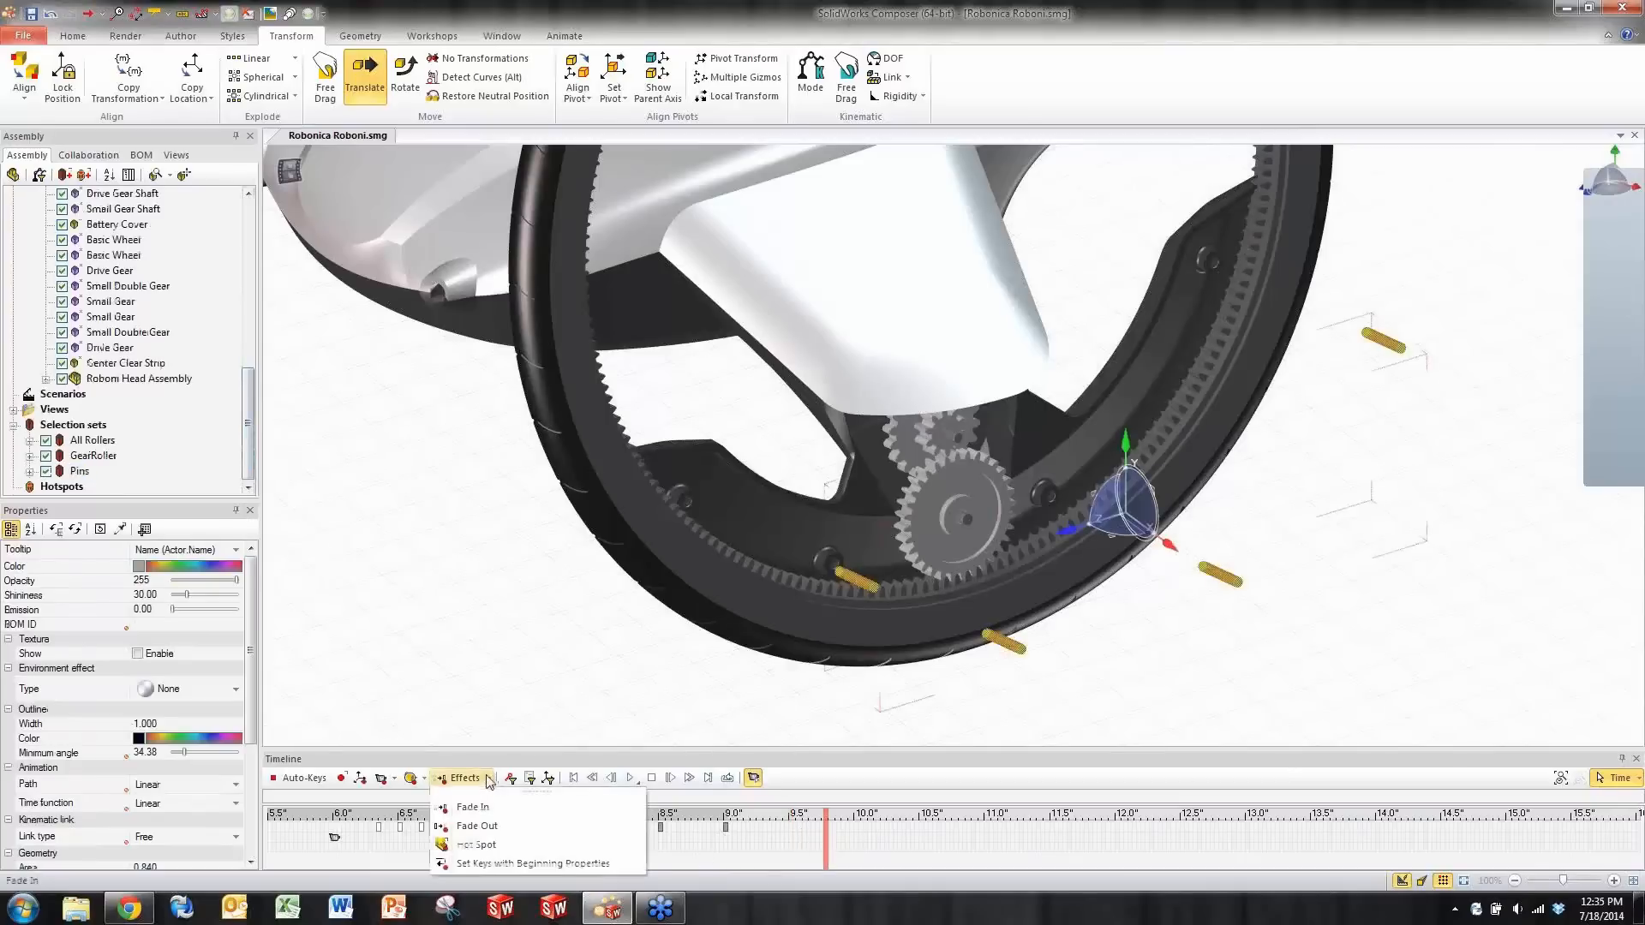
click(476, 826)
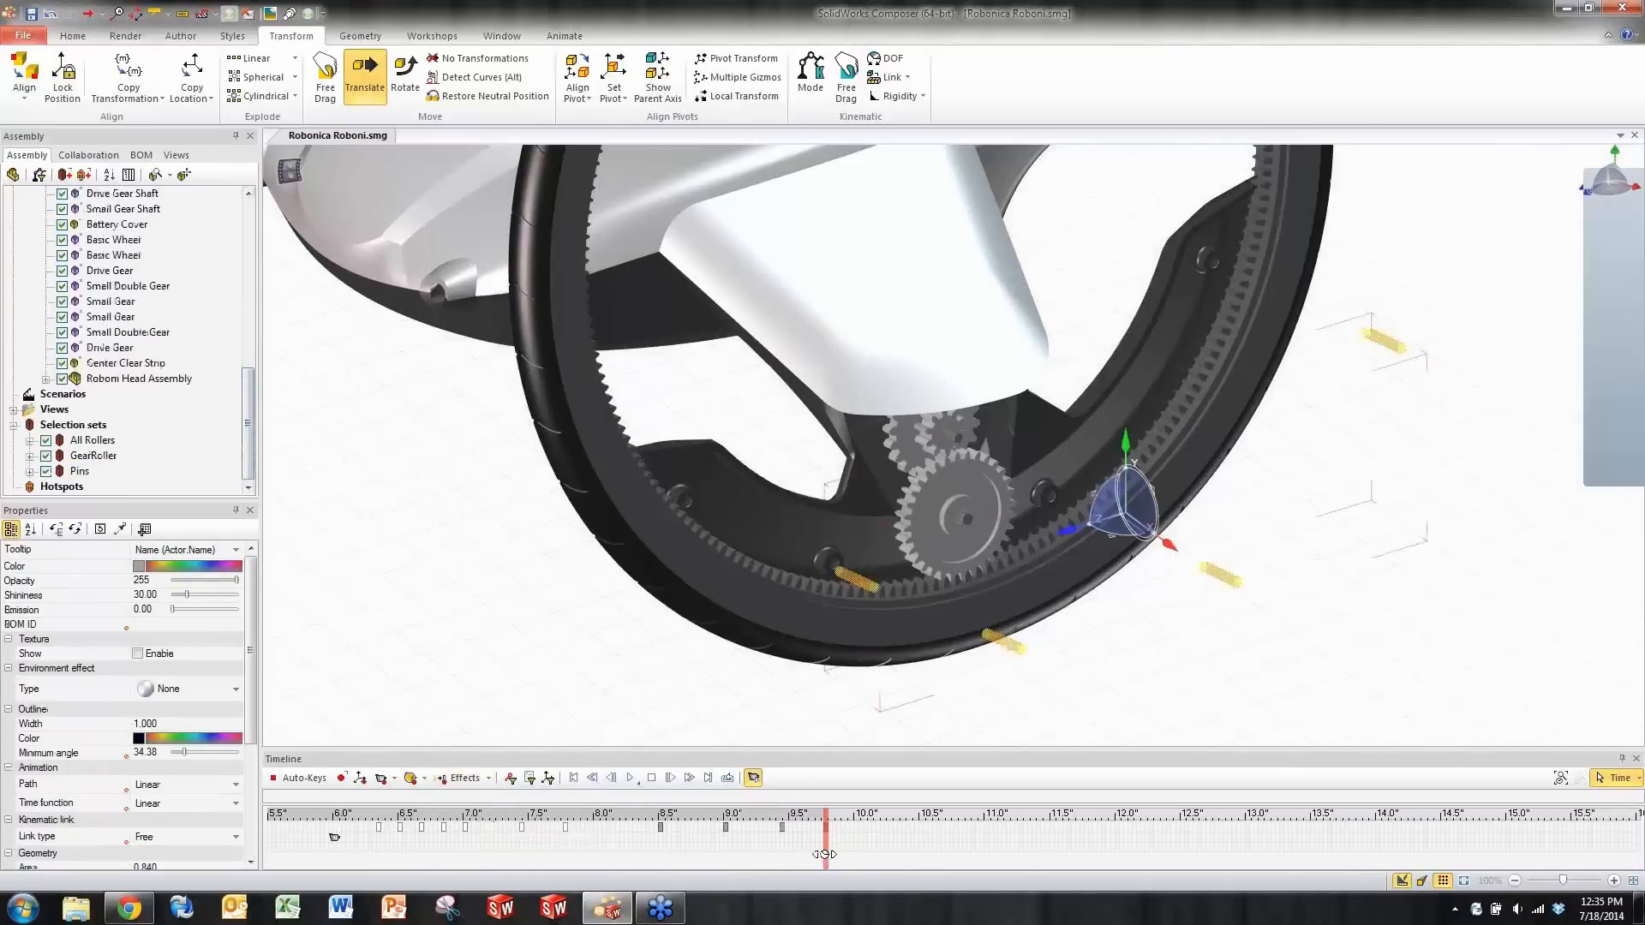
- Set the Drive Gear's starting location key at 10.5 s, slide it off its shaft at 11 s and key that location
drag(819, 859, 934, 858)
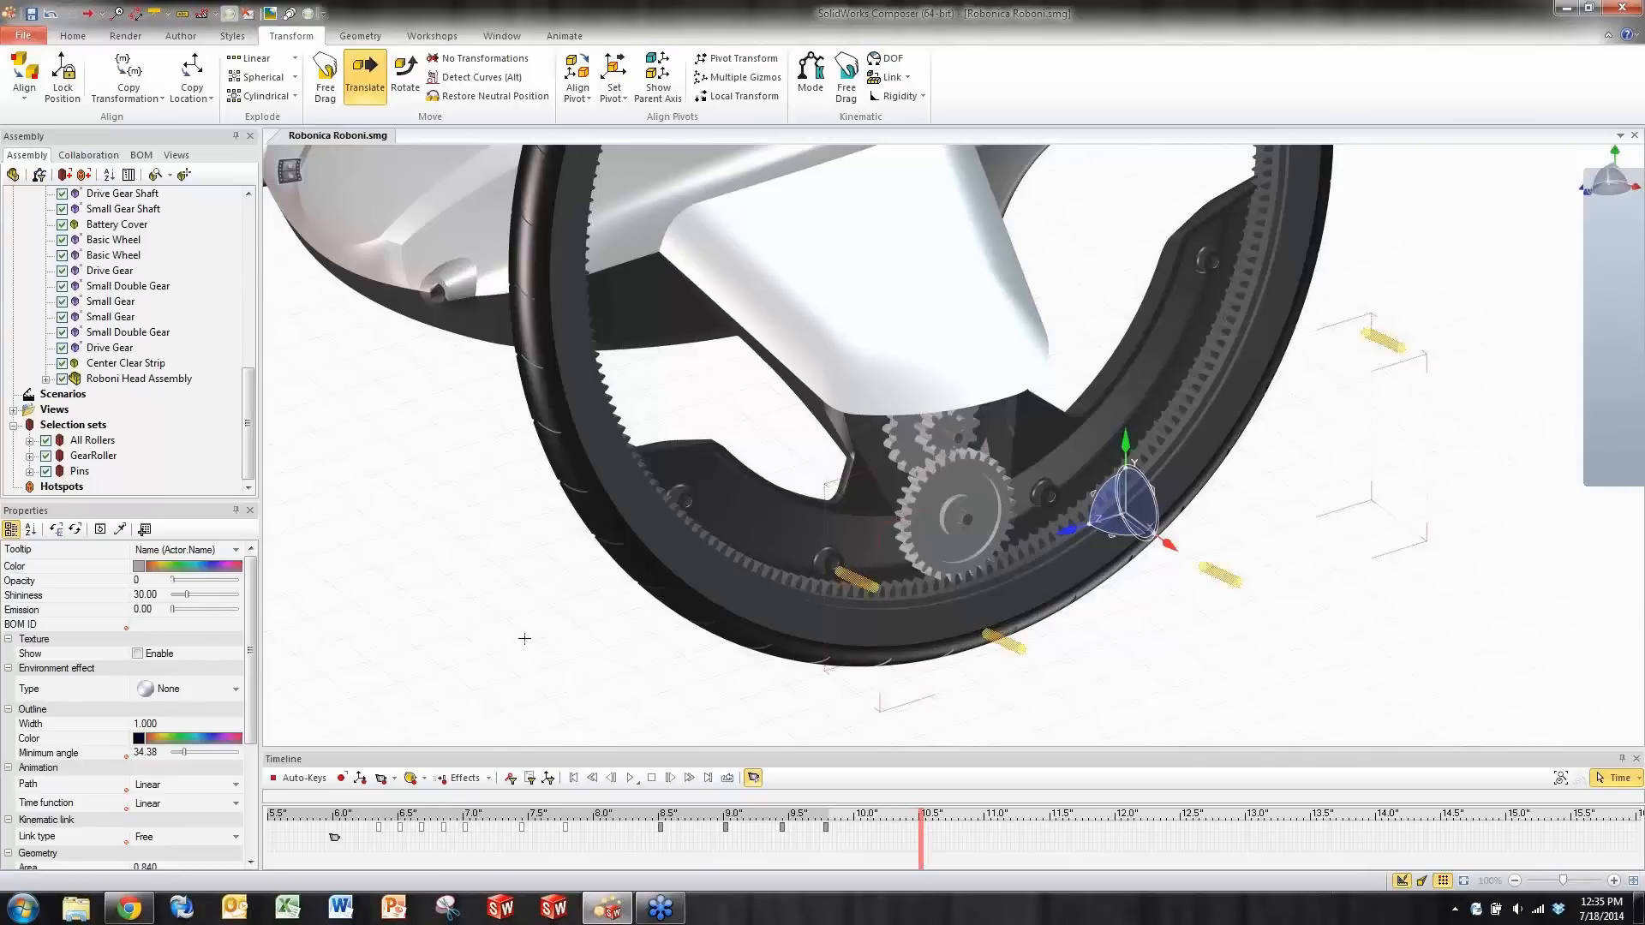
click(522, 637)
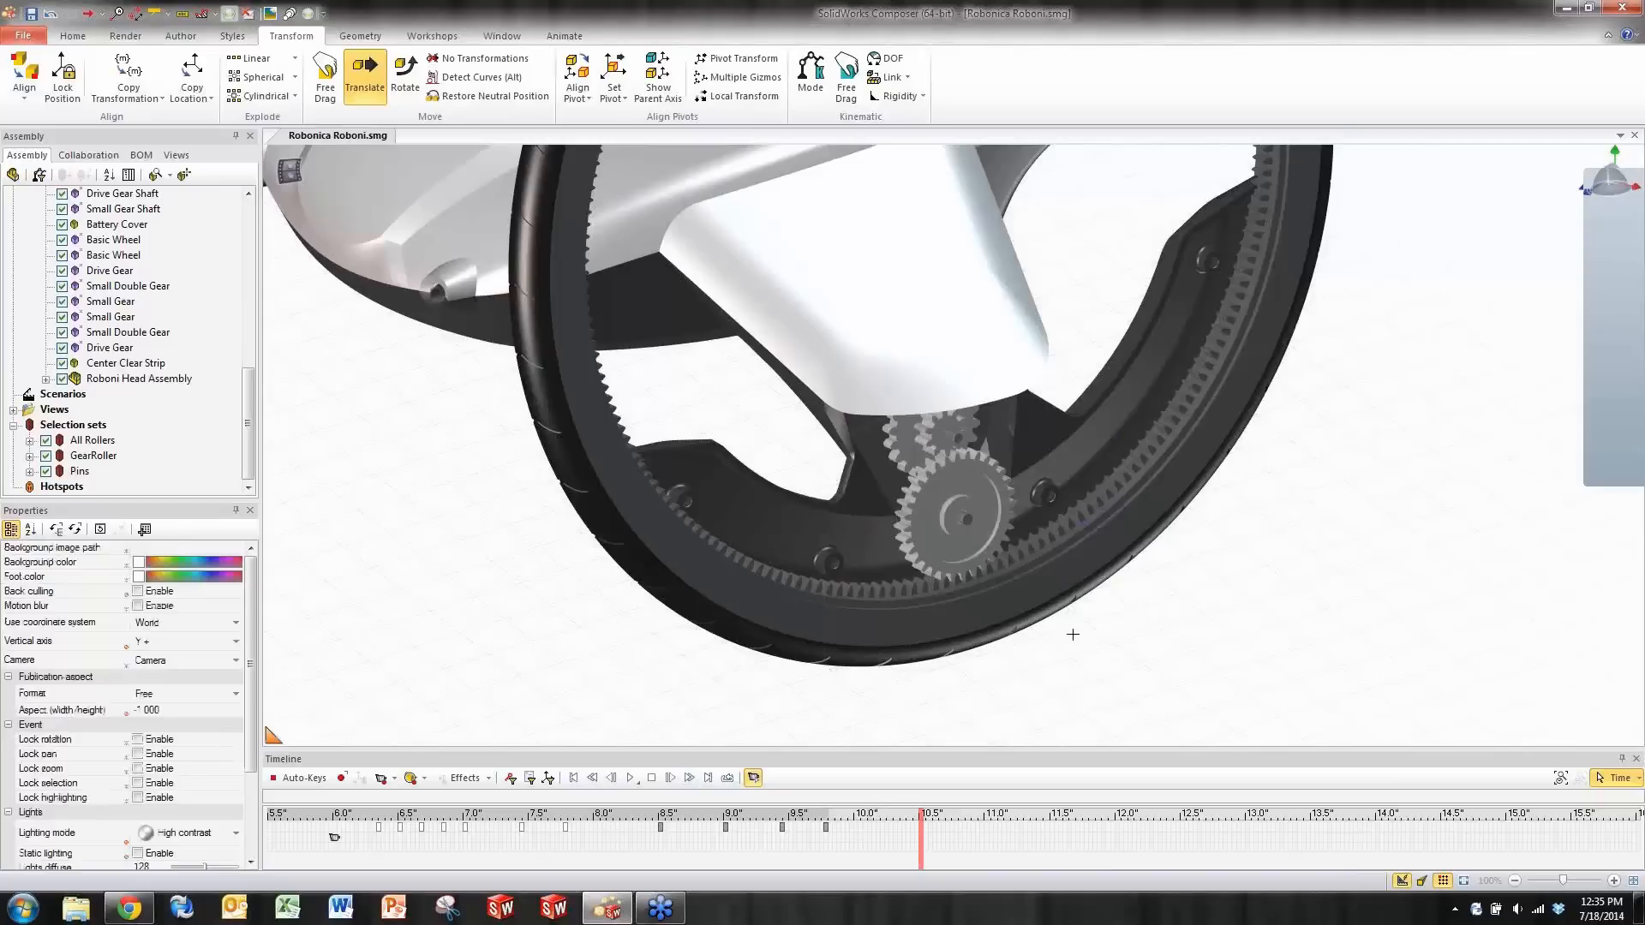
click(991, 495)
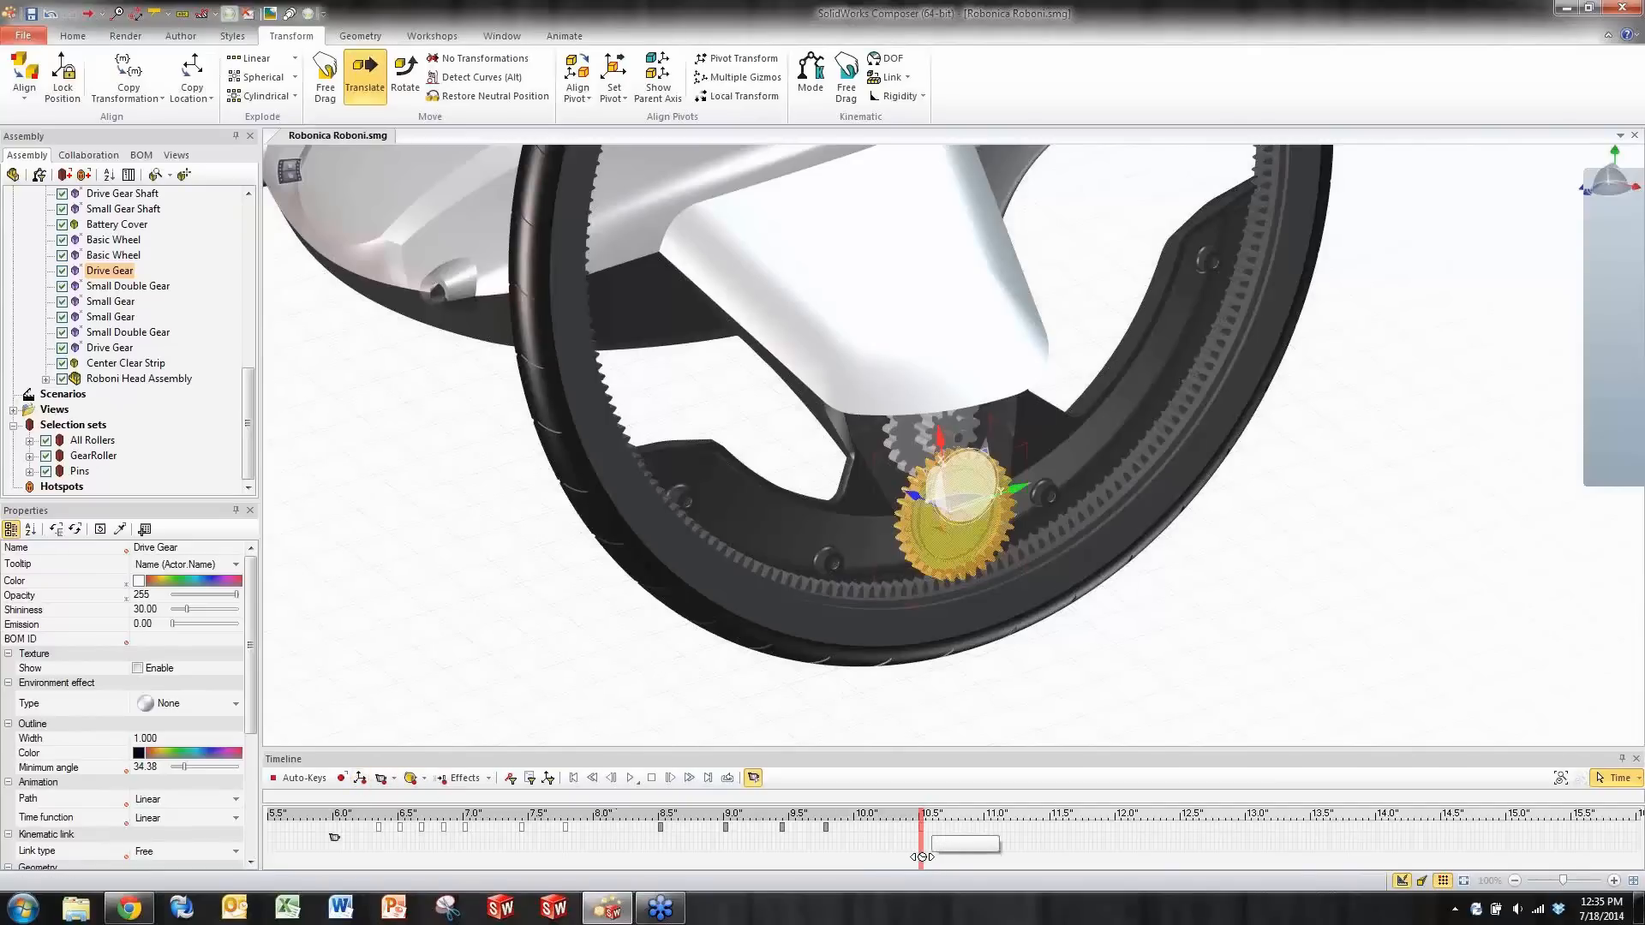
drag(921, 856, 985, 857)
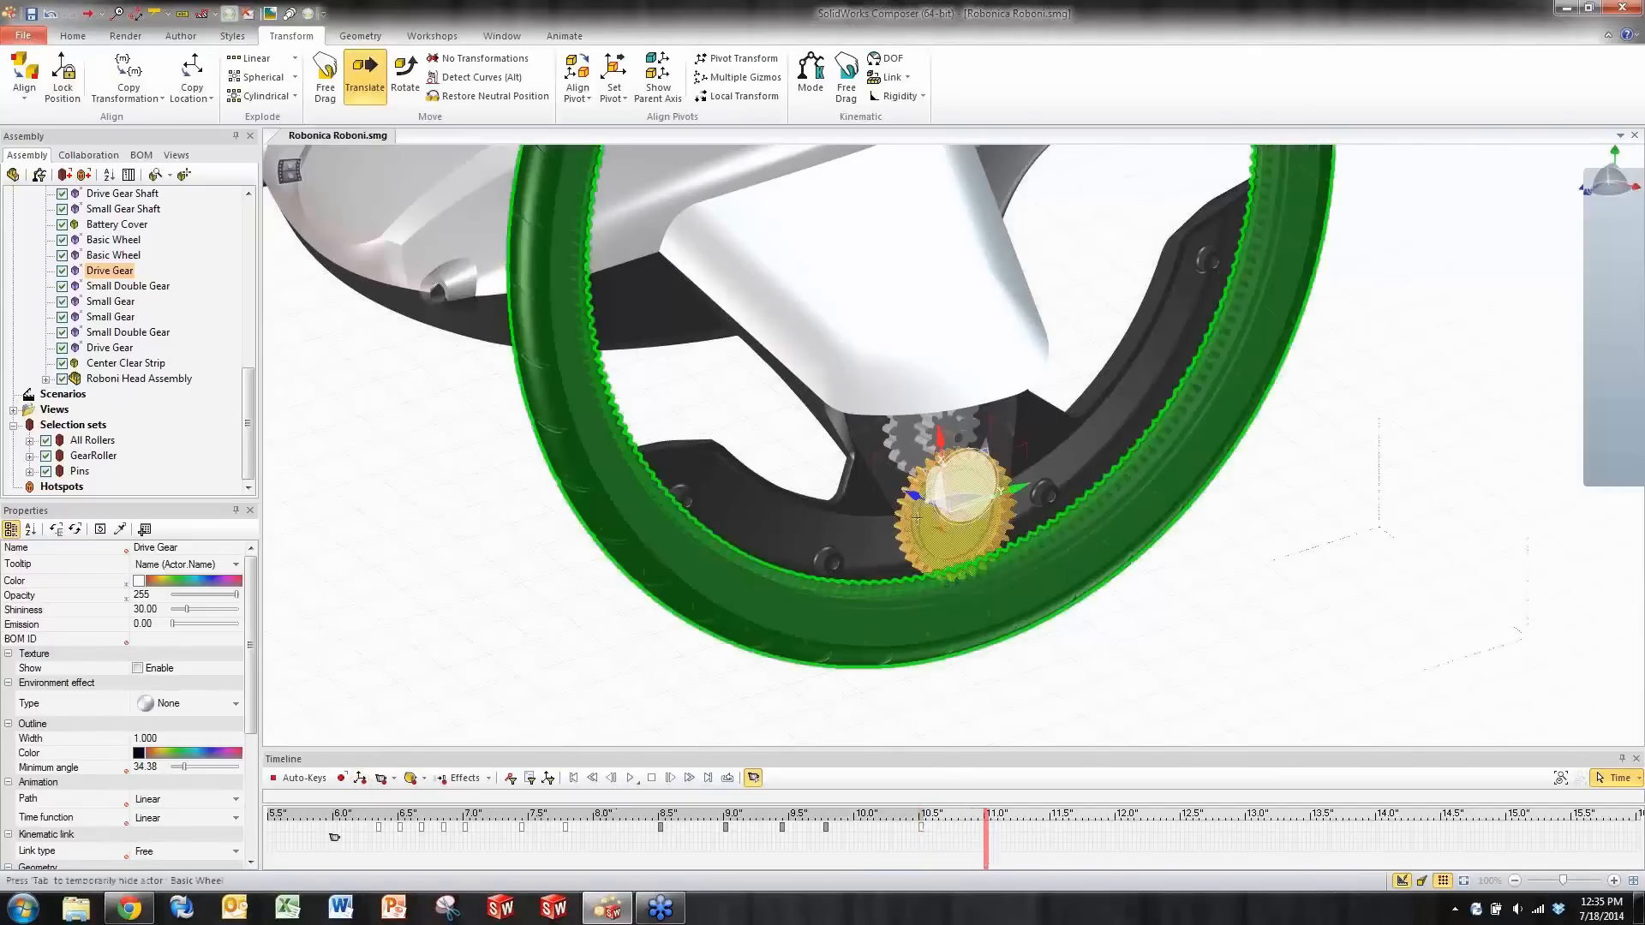
drag(902, 495, 968, 543)
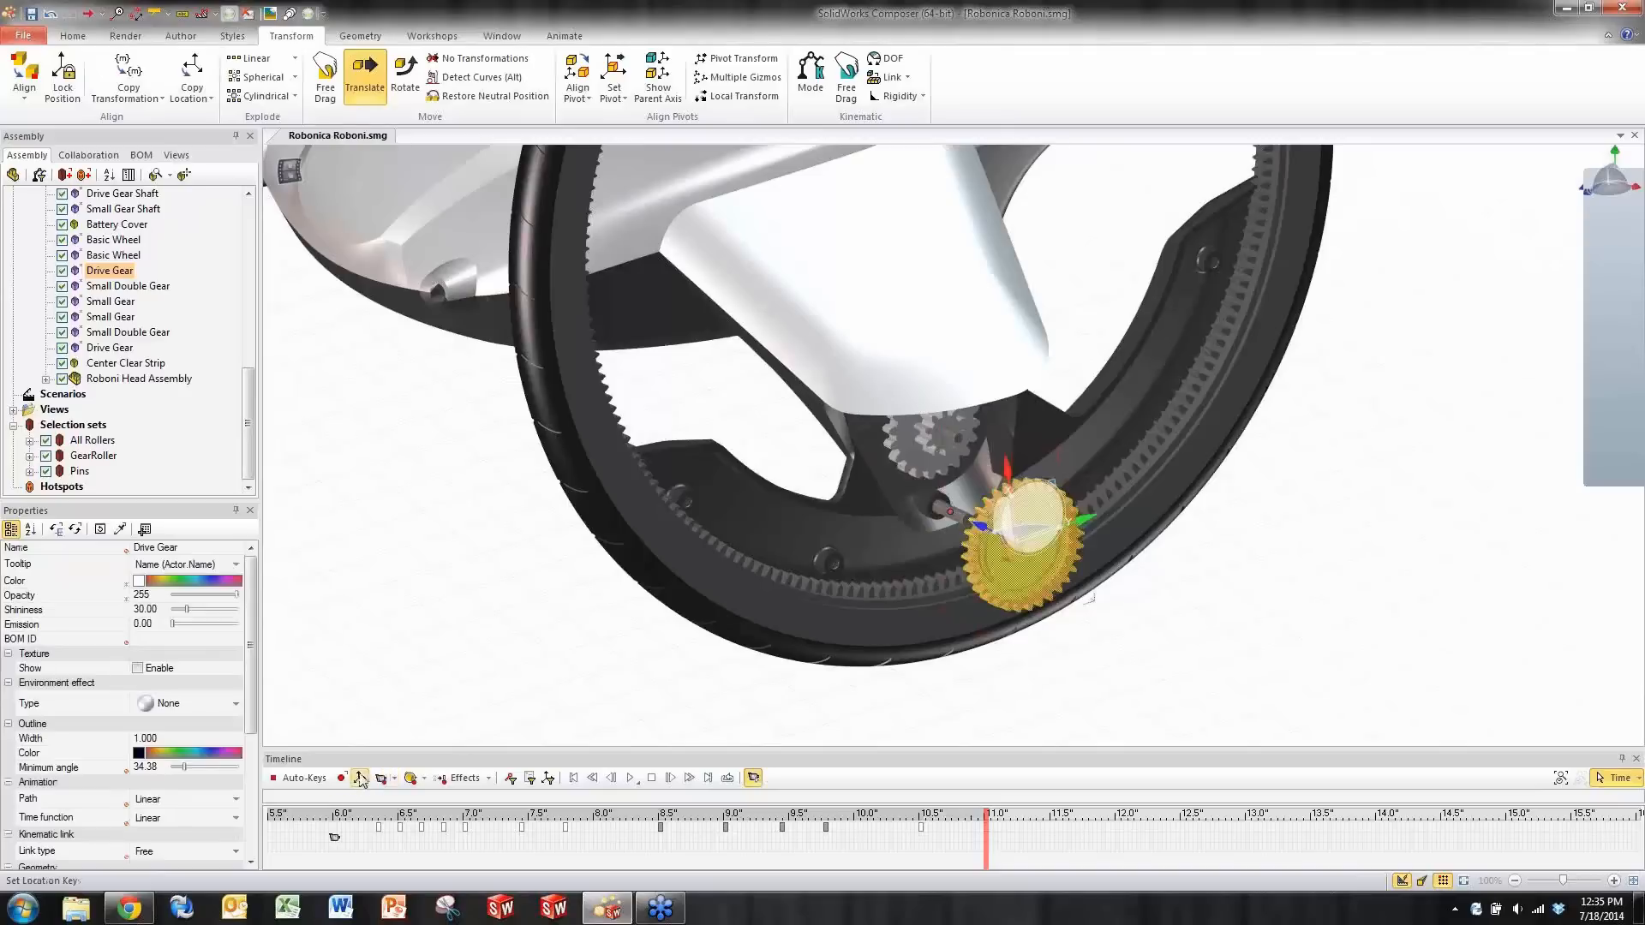
- Move the Drive Gear clear of the wheel at 11.5 s, rotate it to show its other face and set its location key
drag(983, 858, 1052, 847)
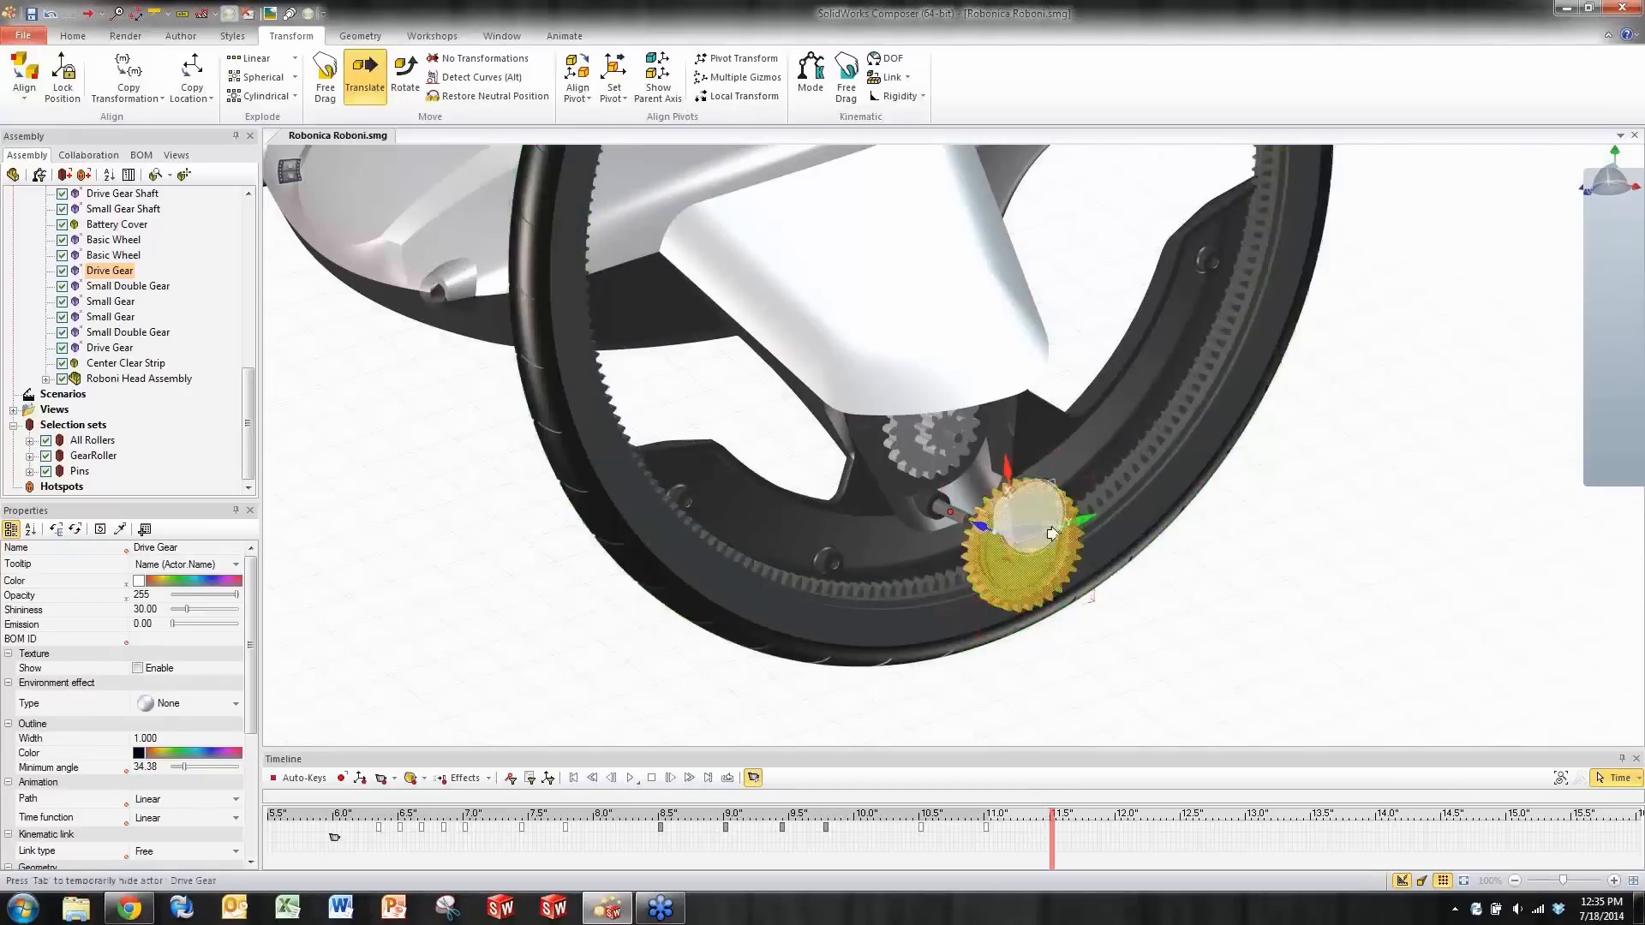
drag(1051, 533, 1512, 403)
right_click(1369, 543)
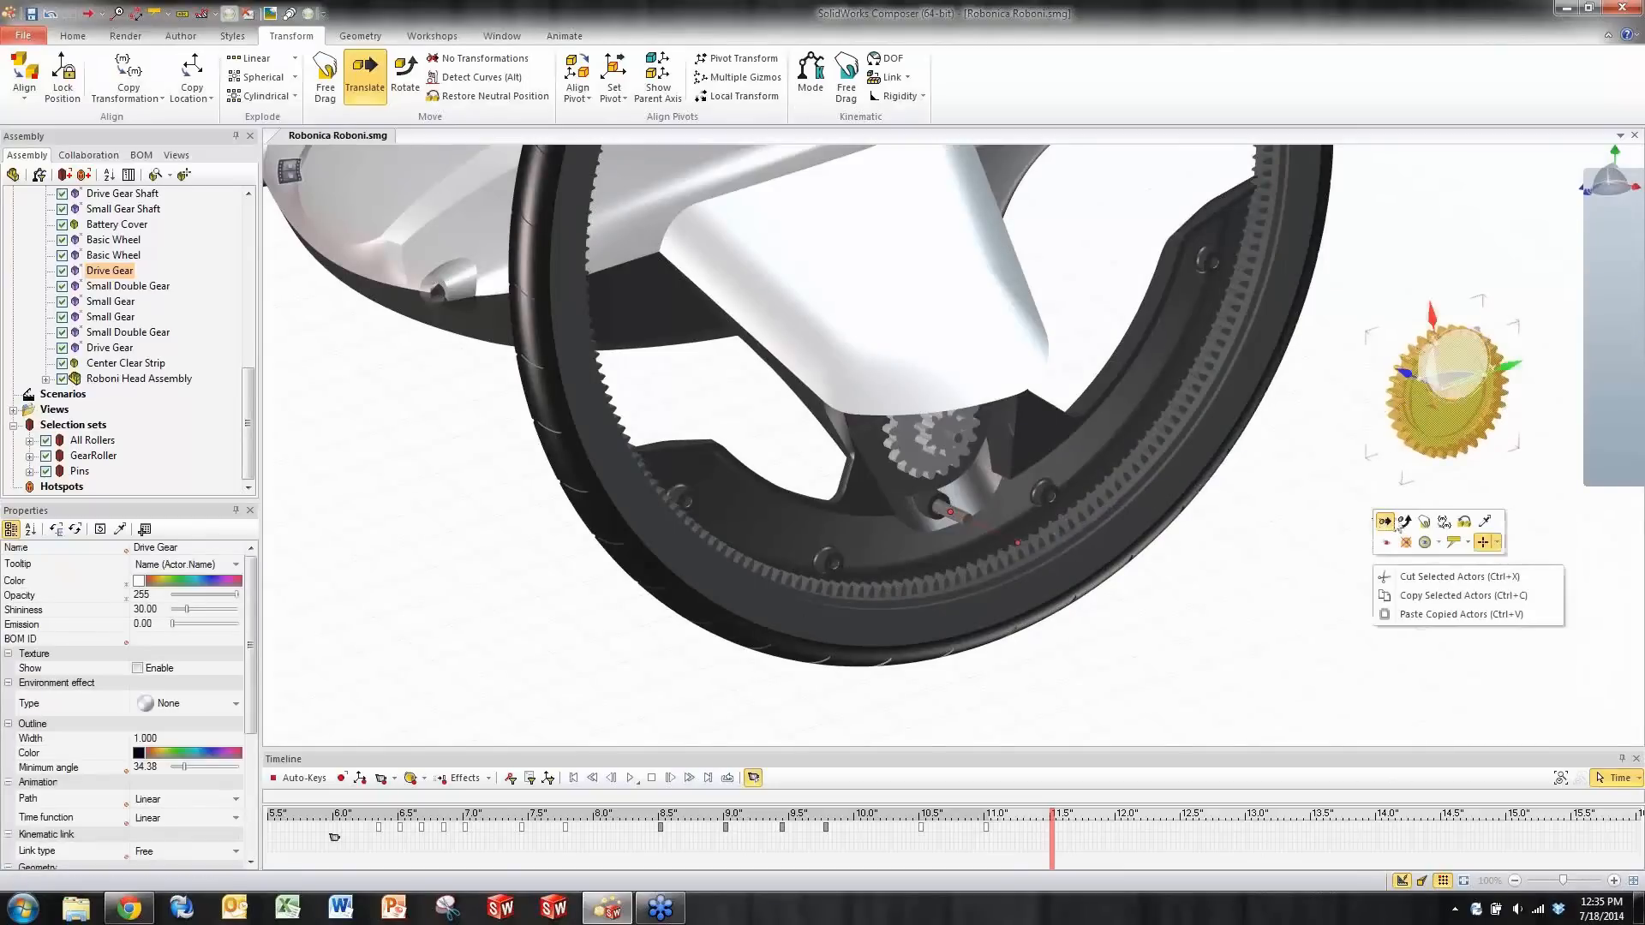
click(1403, 522)
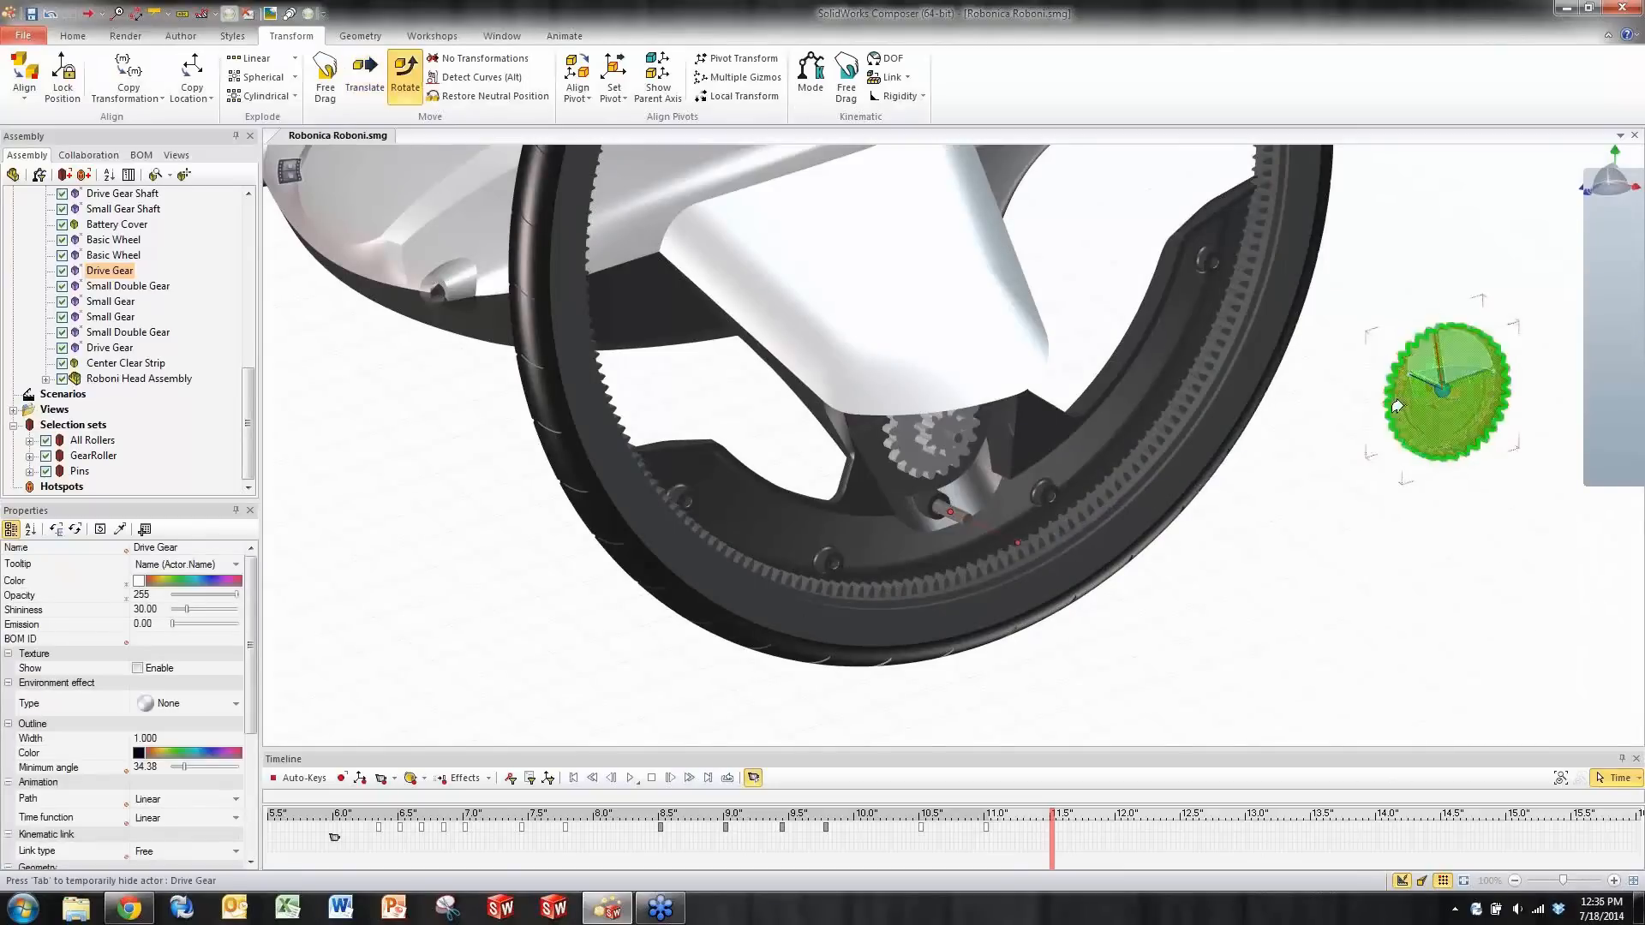
drag(1396, 414, 1527, 388)
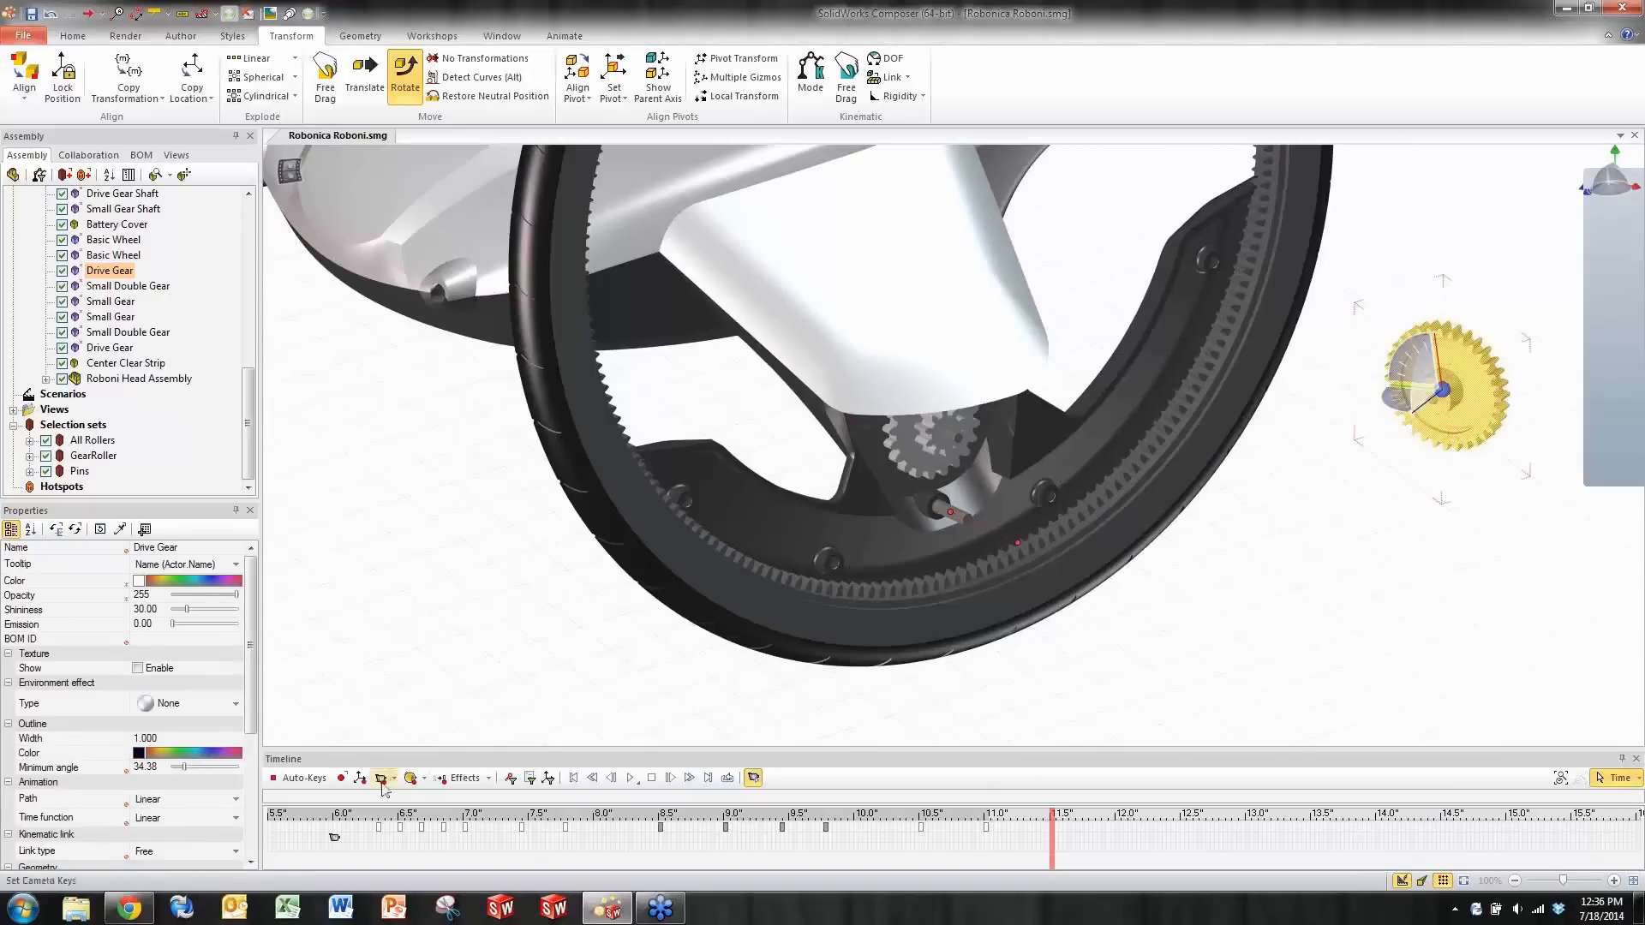
- Deselect the Drive Gear and play its removal from 10.5 s
click(899, 861)
click(554, 681)
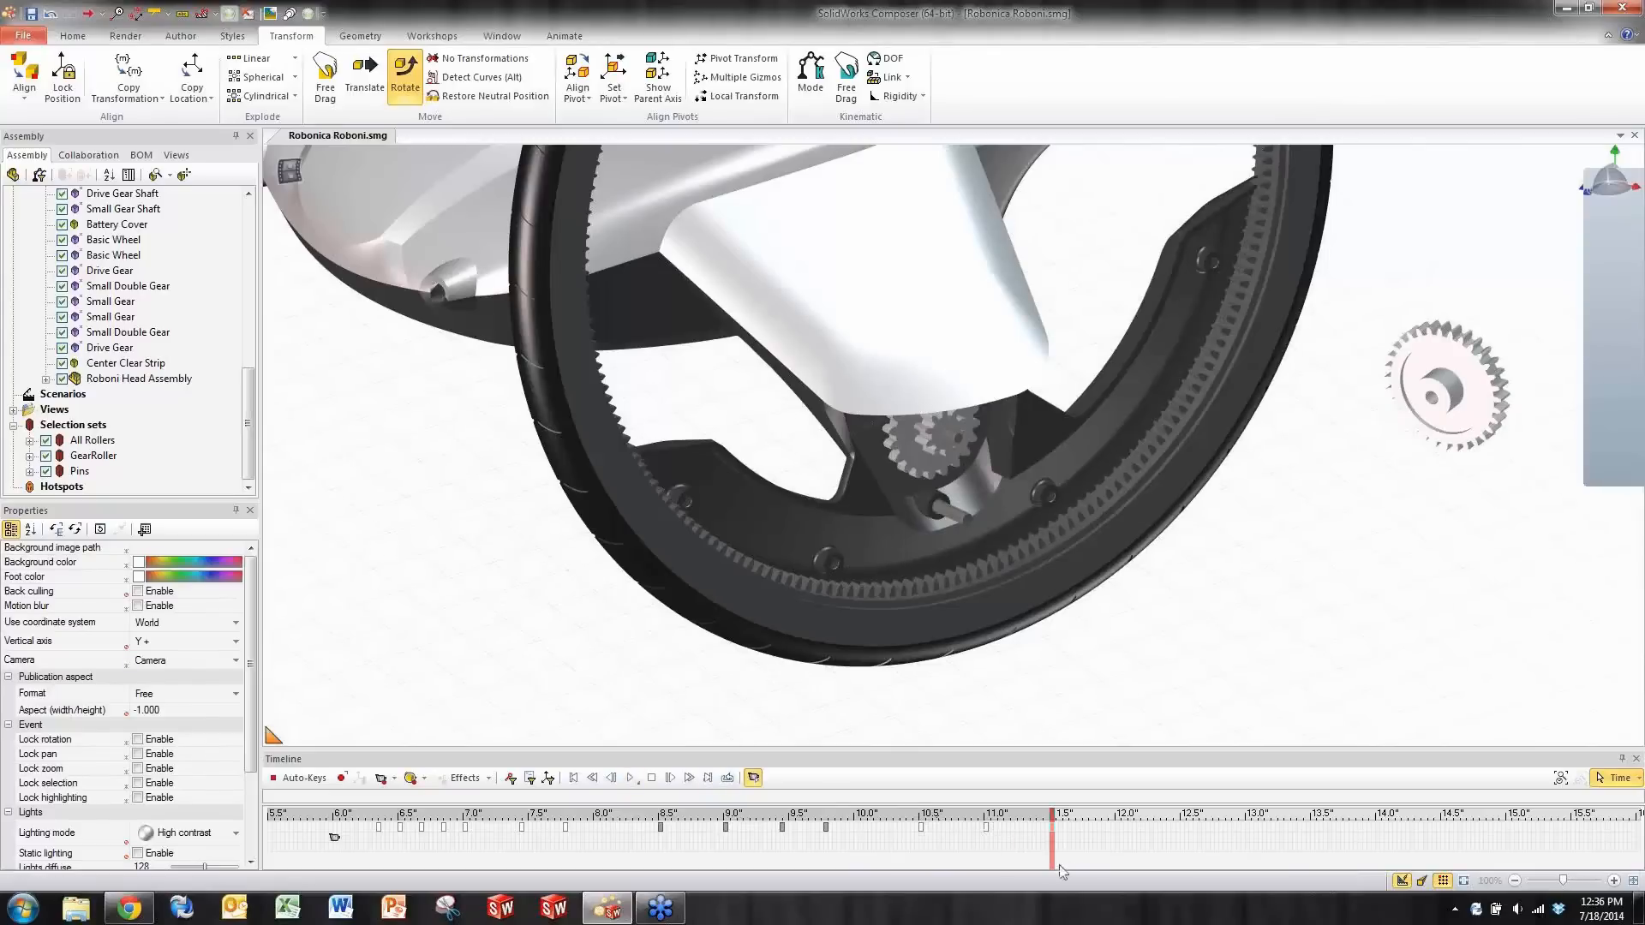
drag(1053, 853, 921, 858)
click(630, 778)
- Stretch the Drive Gear removal keys in the timeline so they end at about 12.5 s, and play the slower removal
drag(1090, 855, 911, 812)
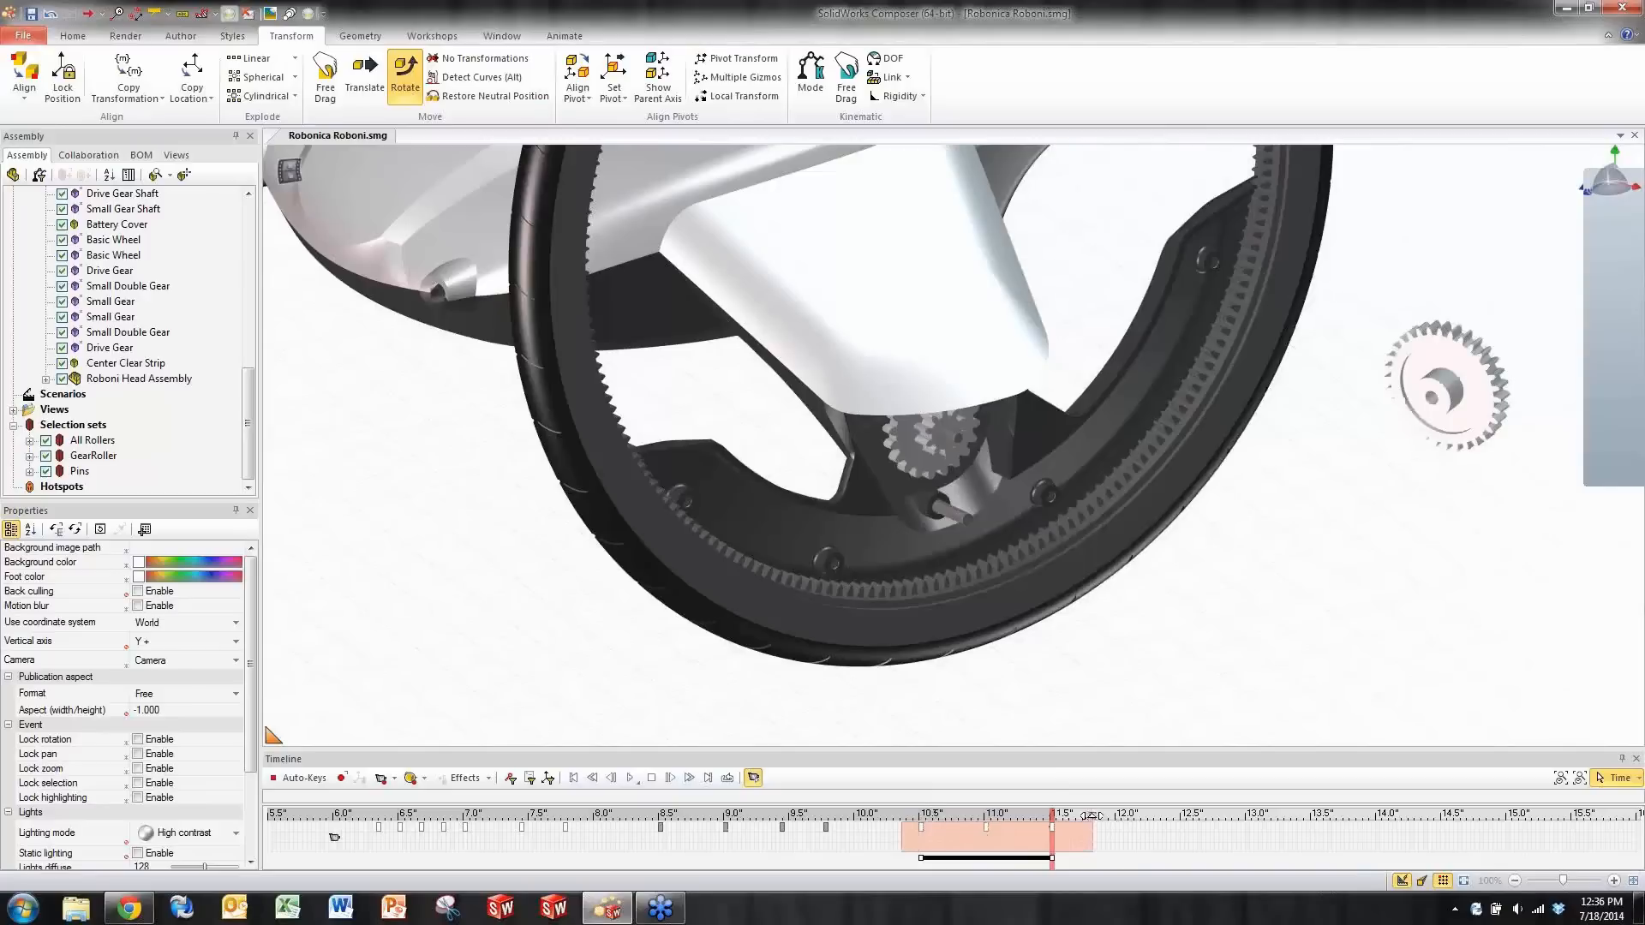
drag(1090, 815, 1261, 815)
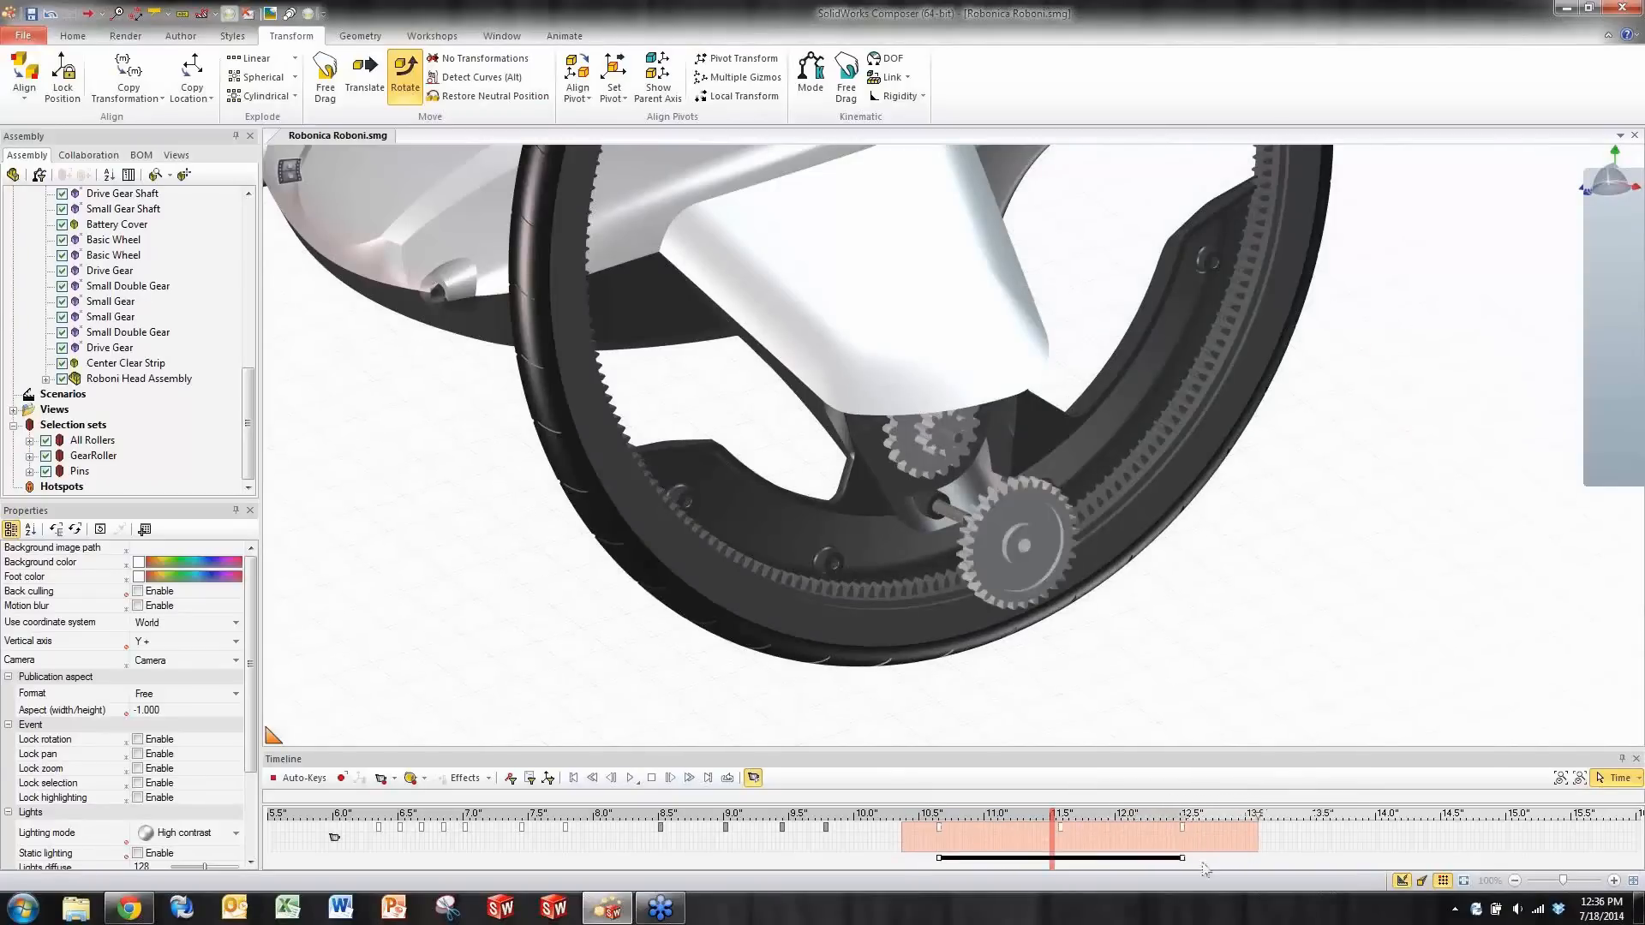
click(873, 853)
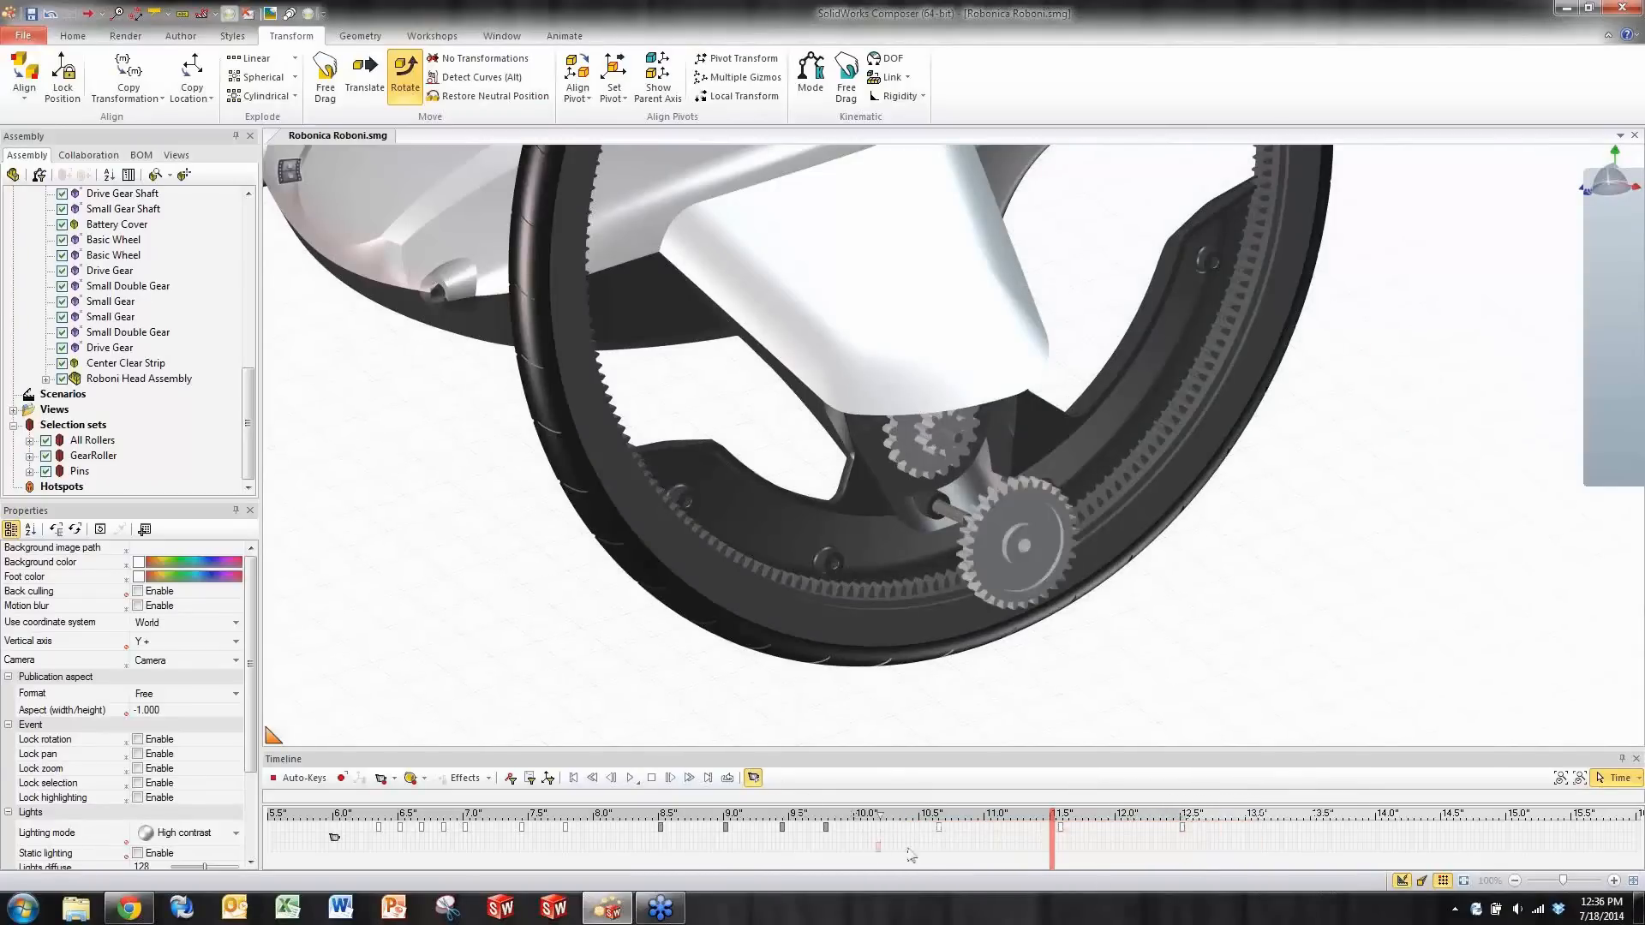
click(909, 854)
click(629, 779)
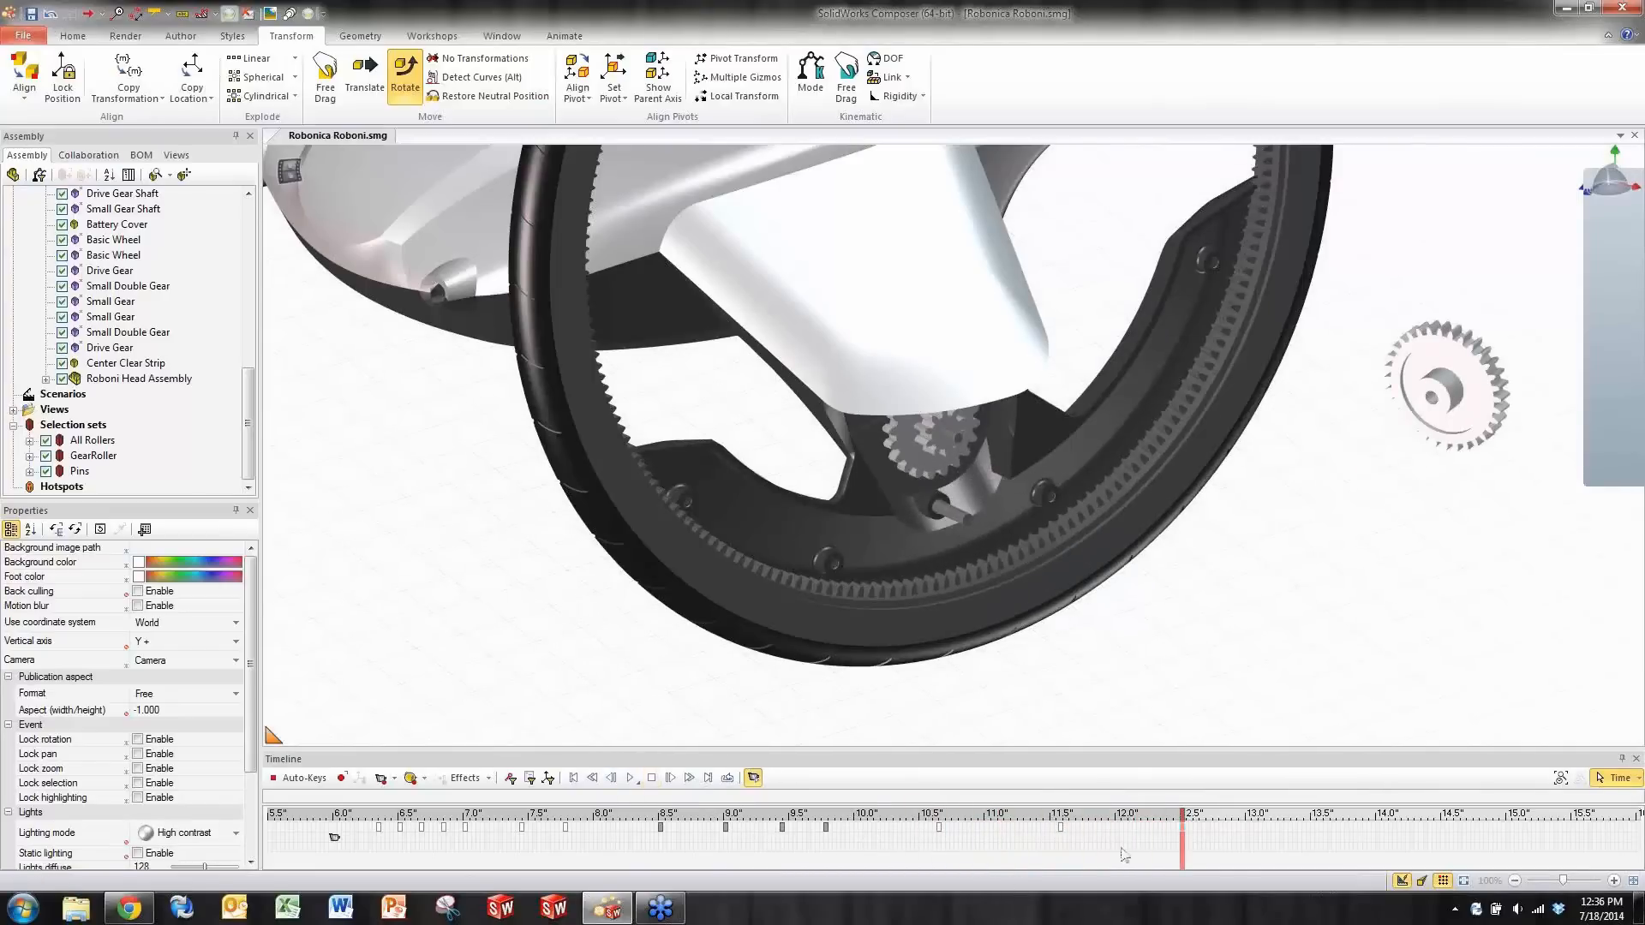
- Apply a Fade Out effect to the Drive Gear at about 13.2 s and deselect it
click(1448, 389)
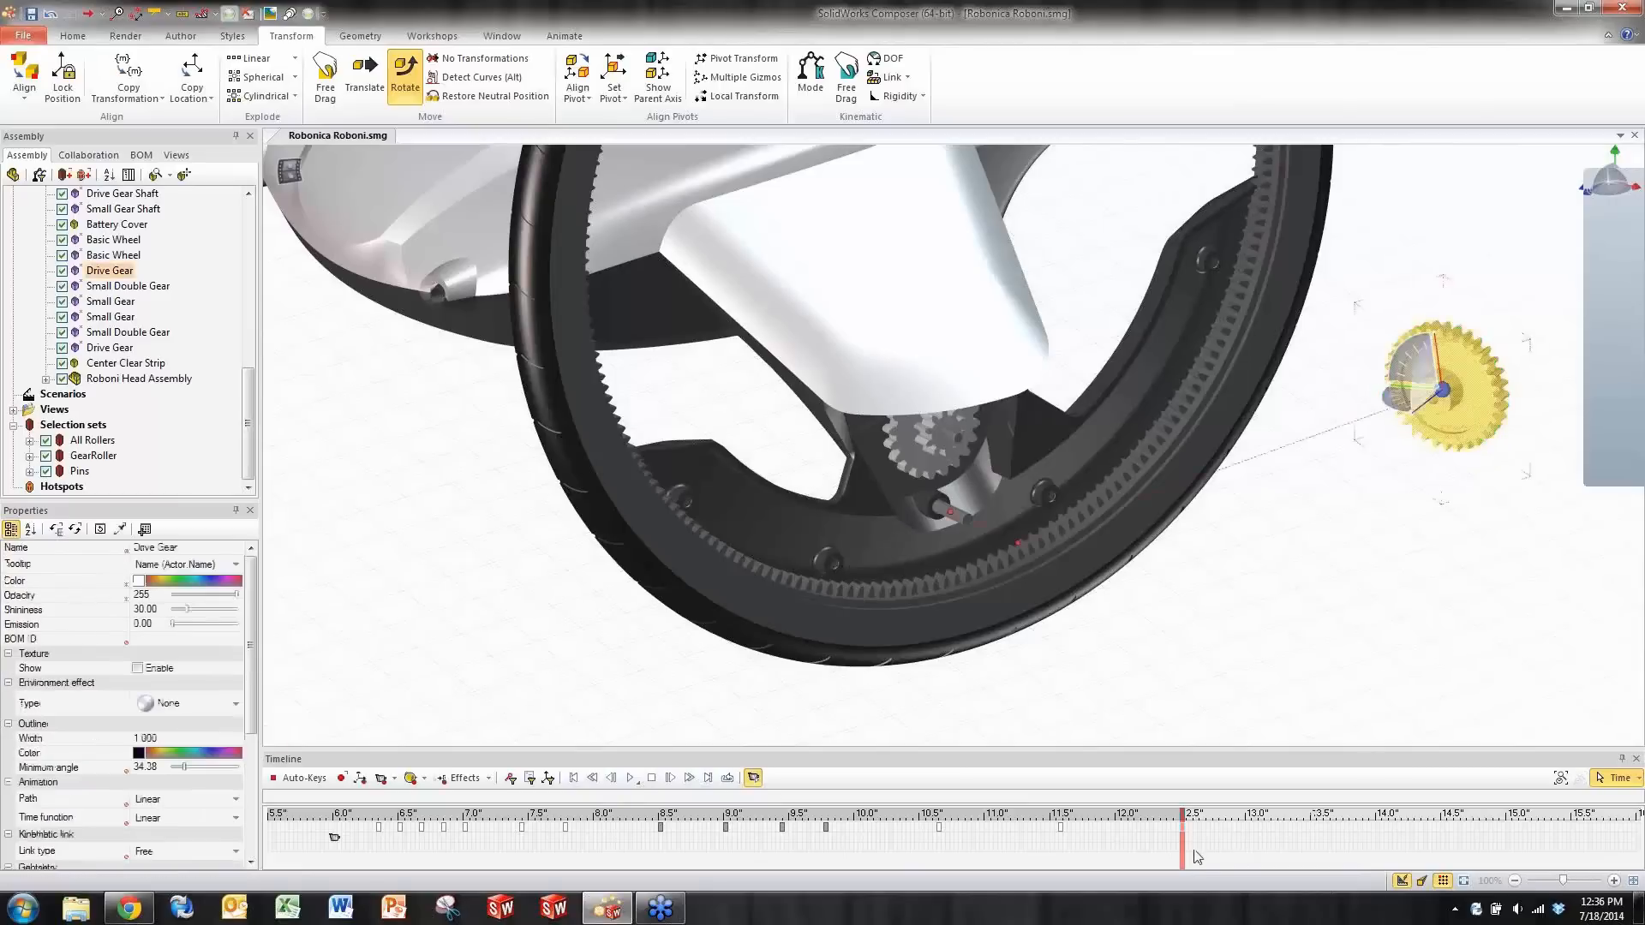
drag(1182, 854, 1282, 854)
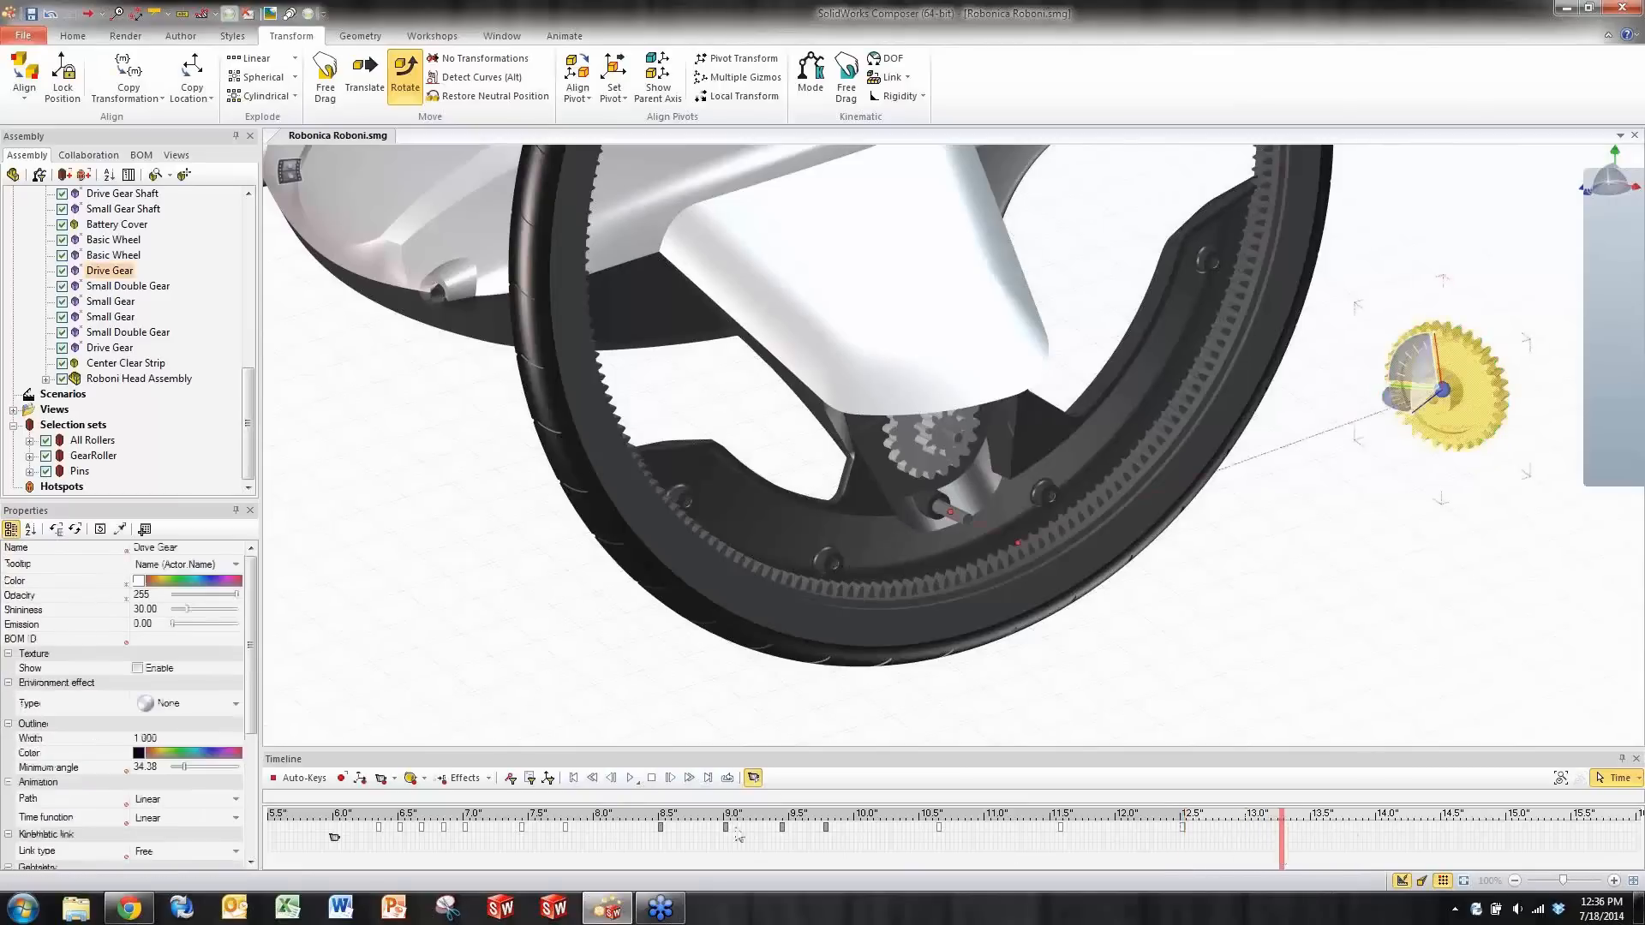
click(465, 778)
click(497, 818)
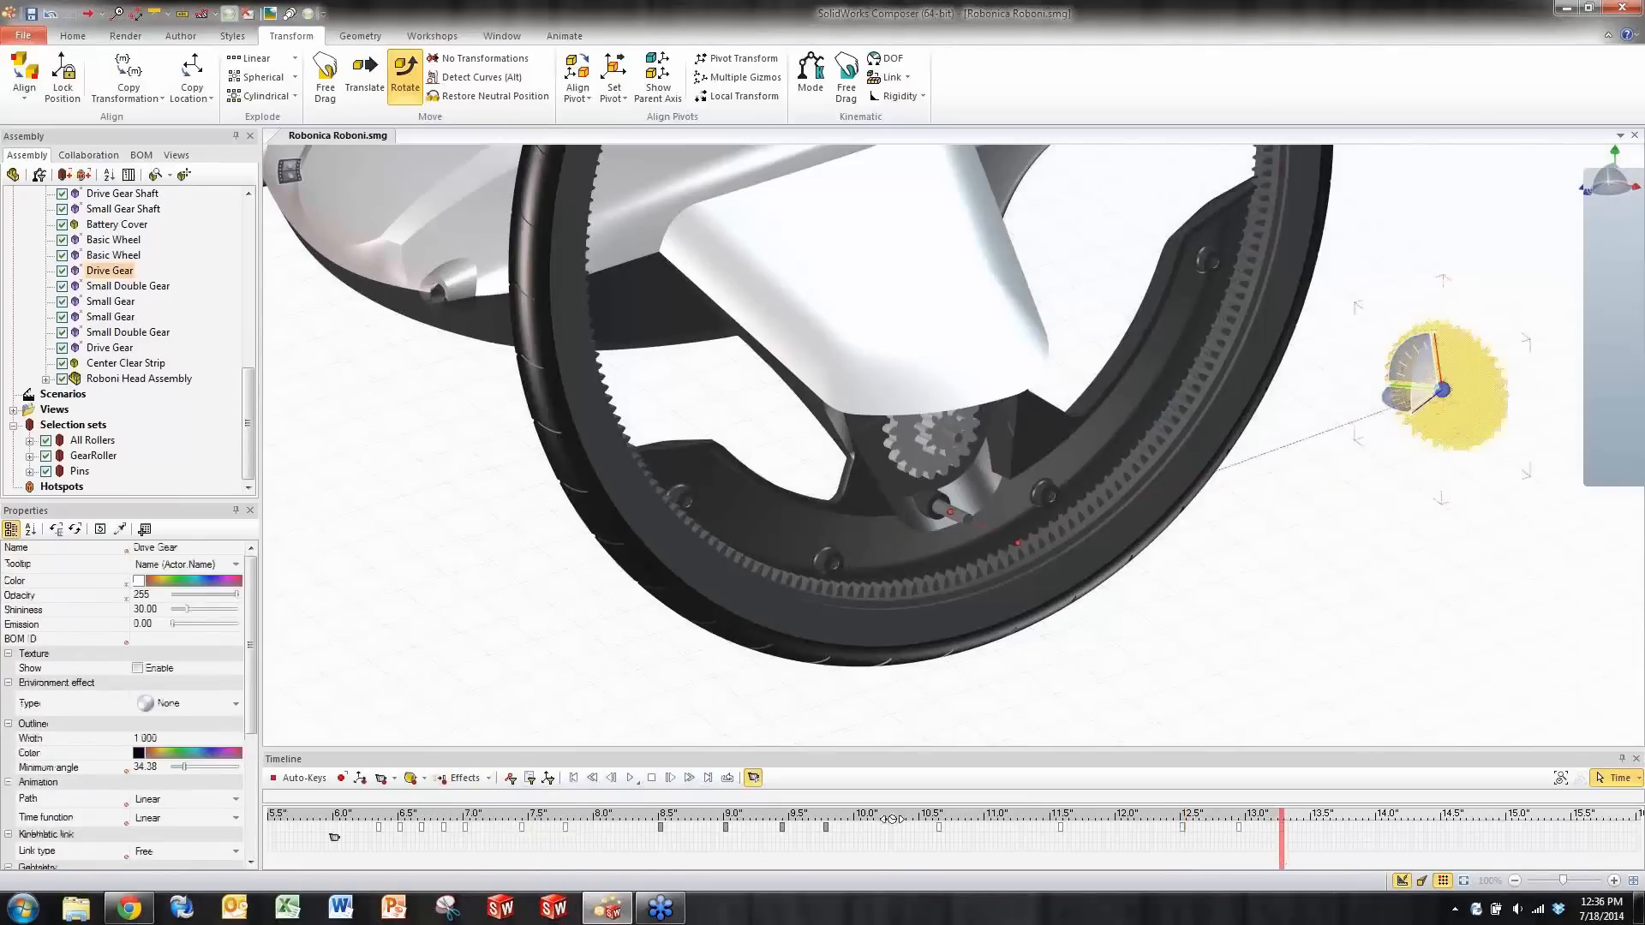
click(1311, 673)
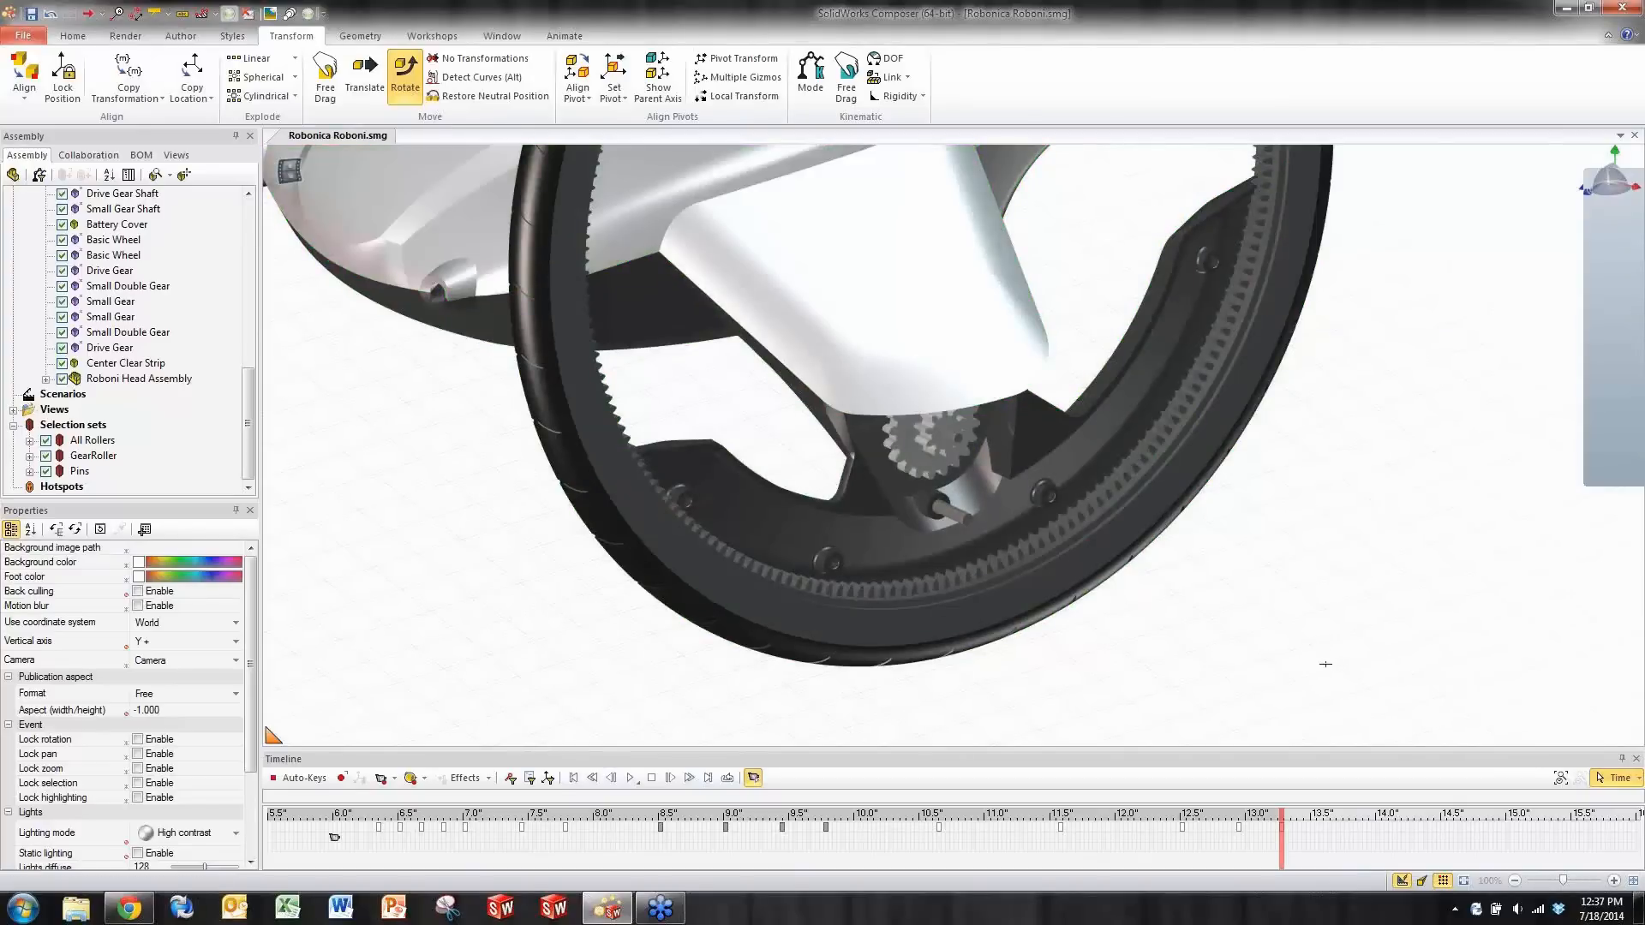
- Advance the animation to 14 s and select the Small Double Gear in Translate mode
middle_drag(1243, 862, 687, 865)
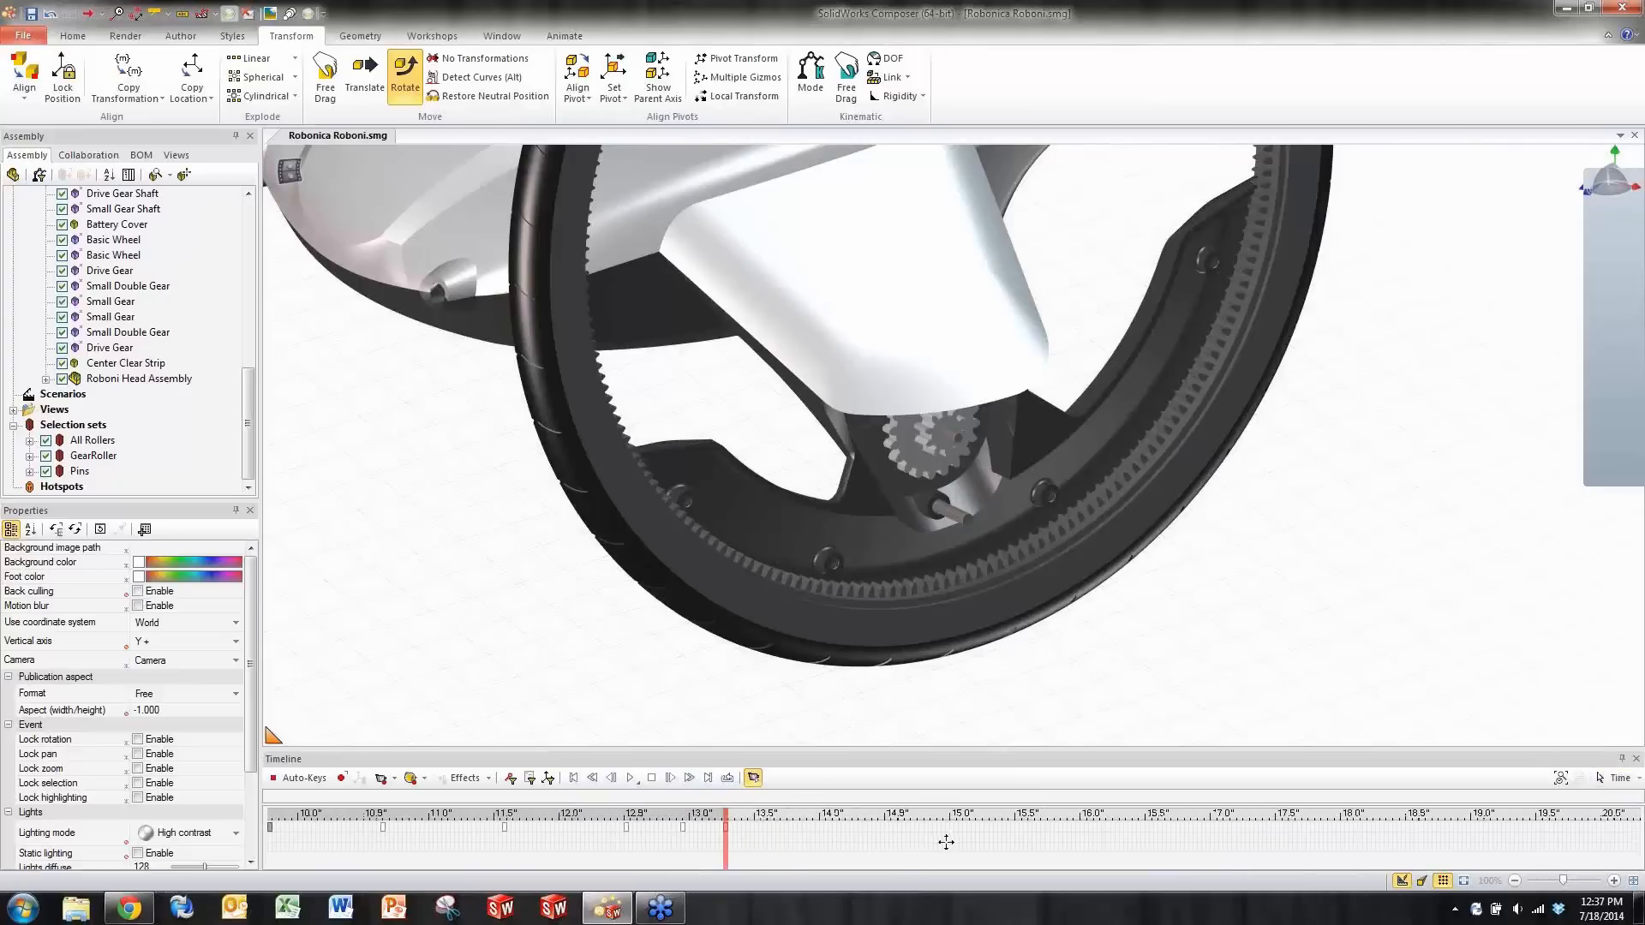
mouse_move(943, 840)
middle_down()
mouse_move(723, 840)
mouse_move(1157, 838)
mouse_move(647, 854)
middle_up()
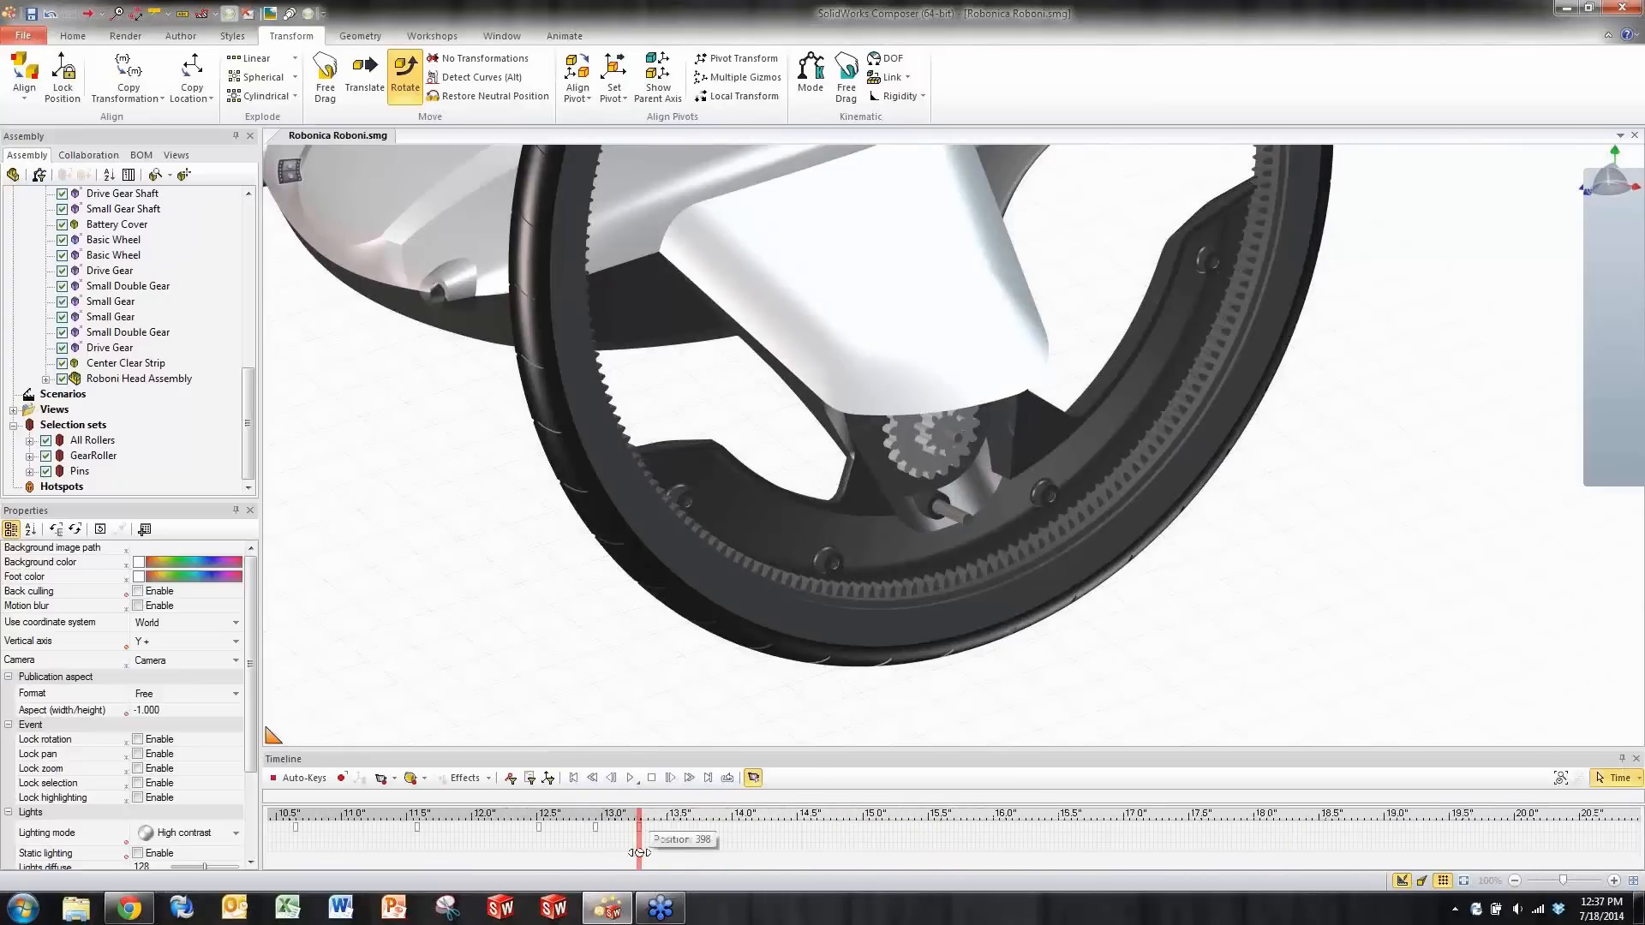
drag(640, 839, 735, 848)
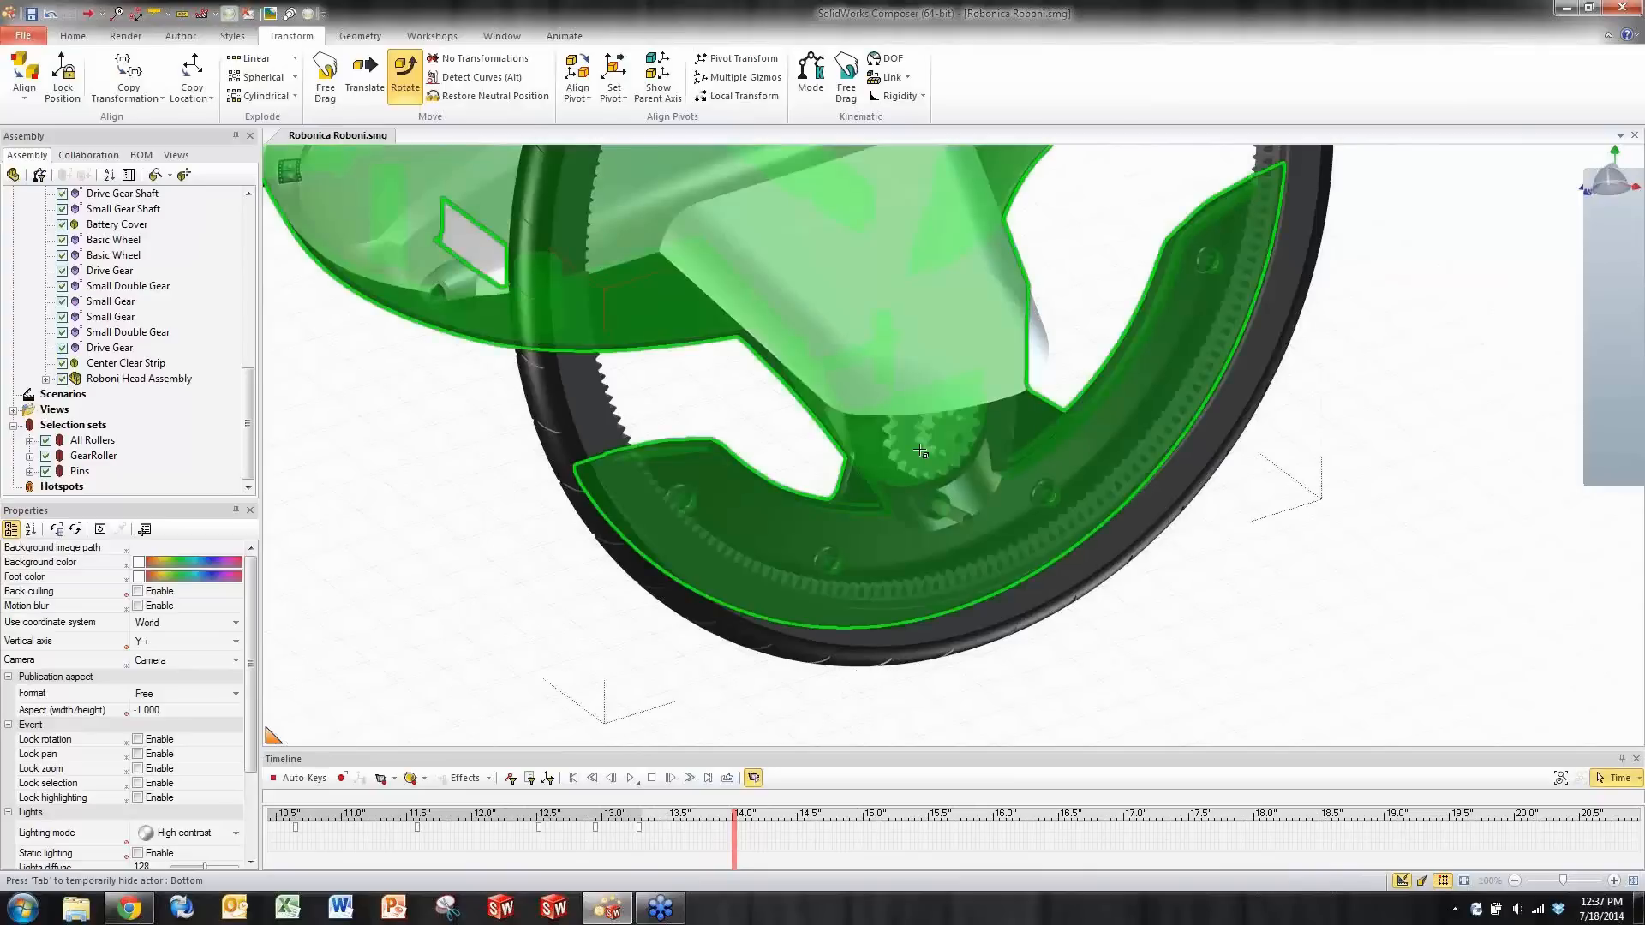
click(921, 451)
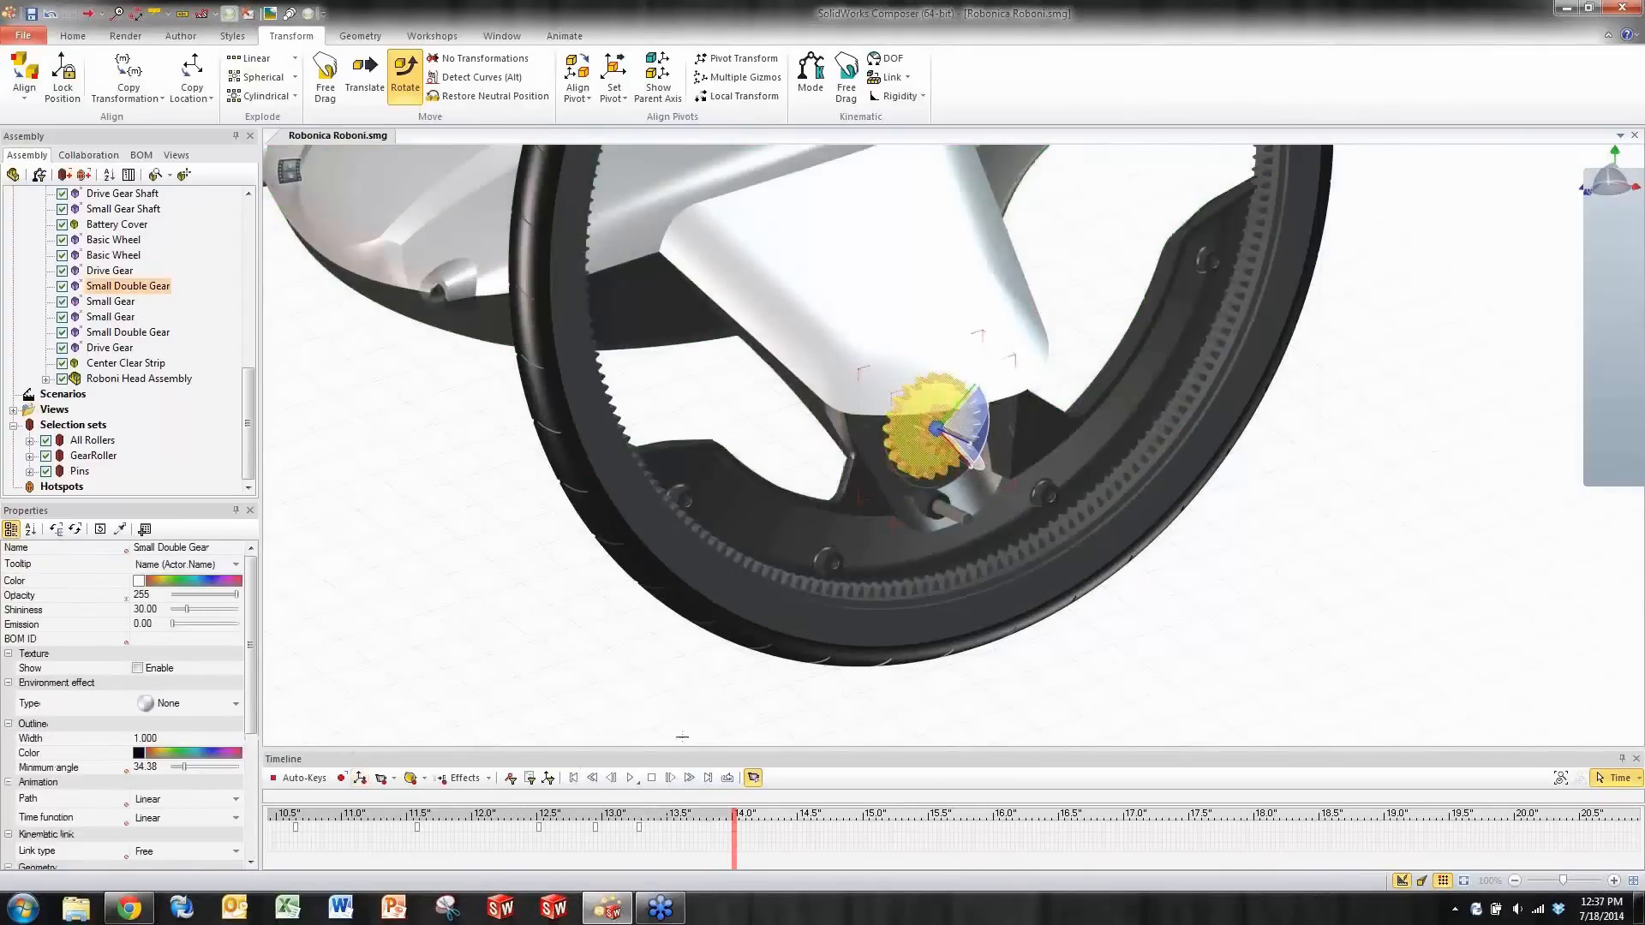
right_click(1312, 540)
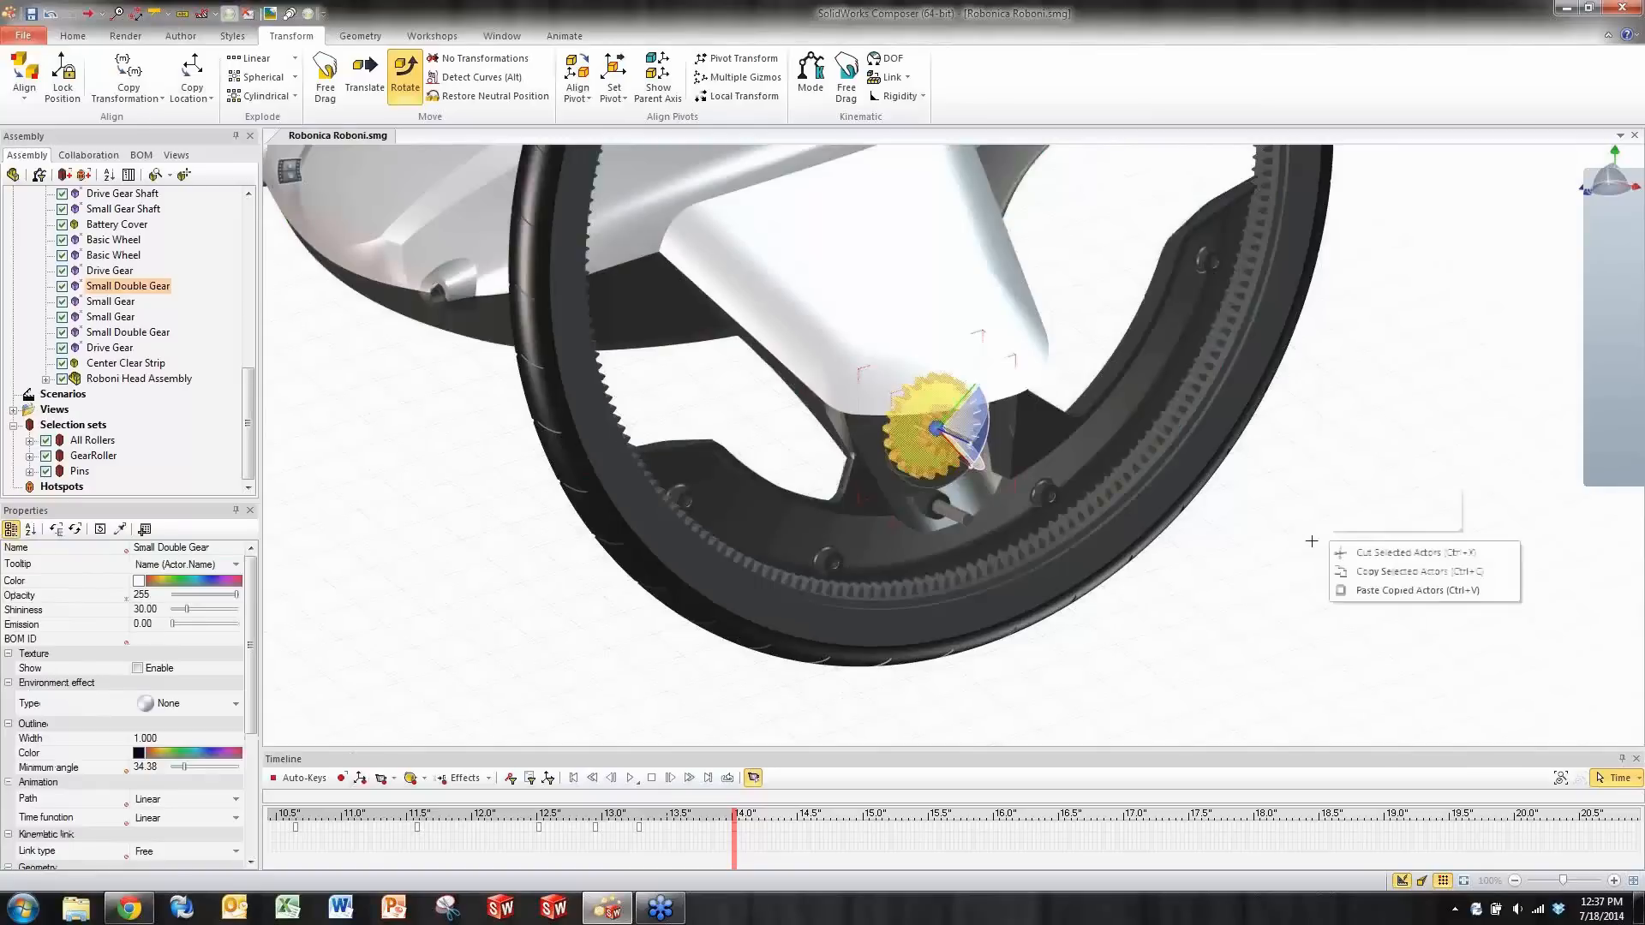
click(1334, 519)
key(t)
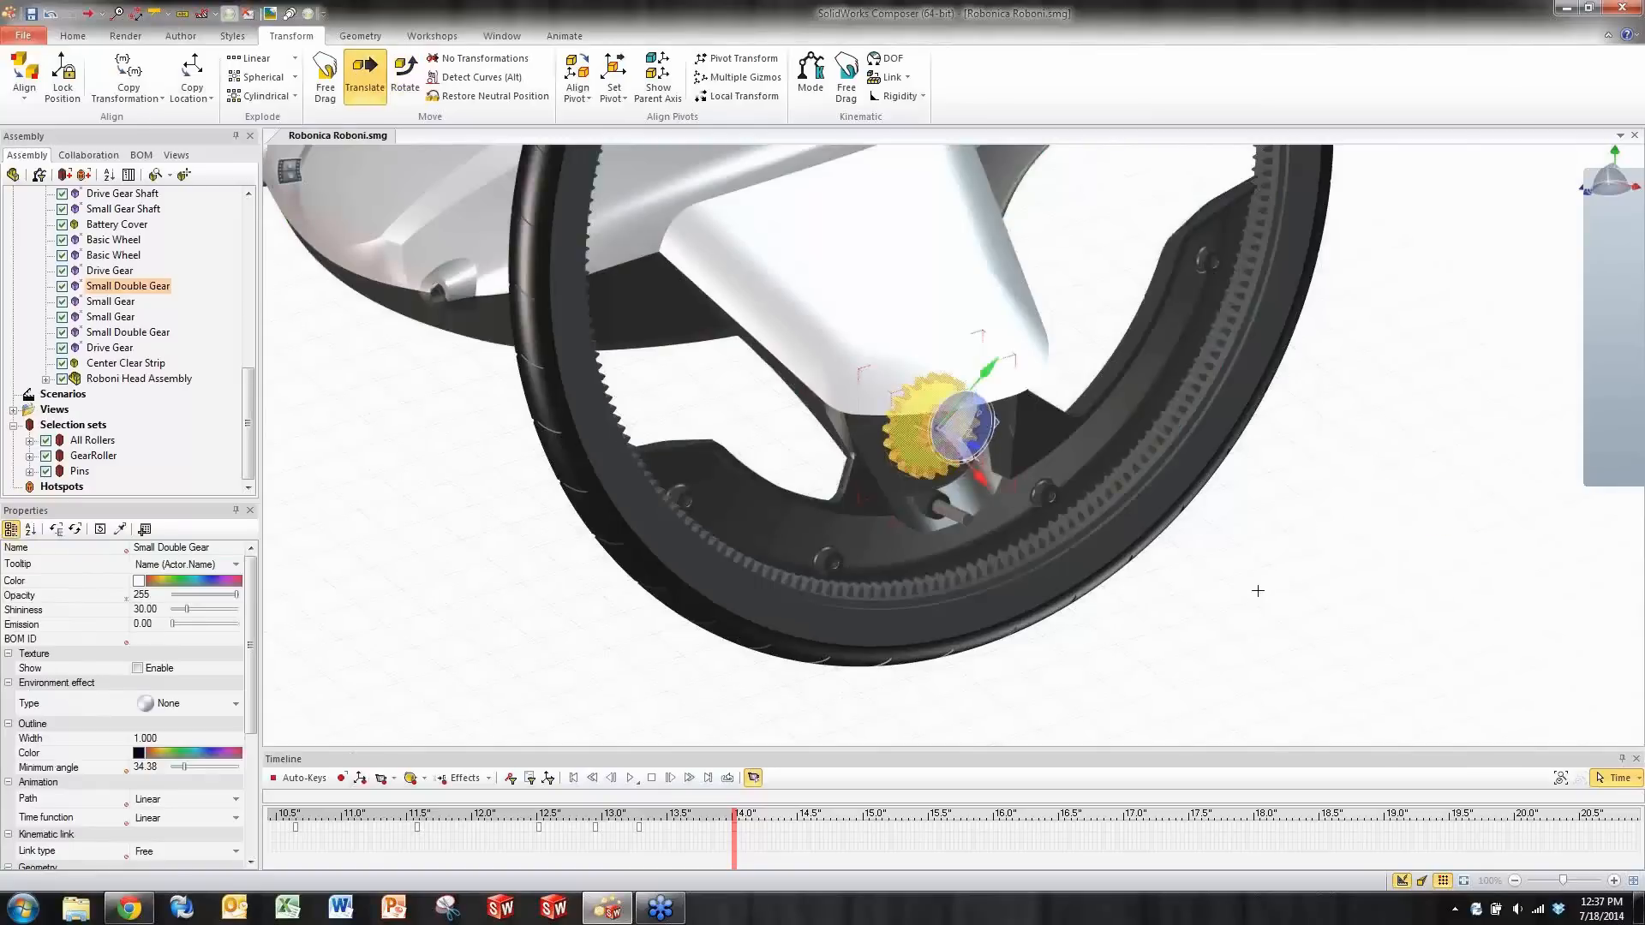
- Set the Small Double Gear's pivot on its local coordinate system
drag(1251, 641, 1215, 613)
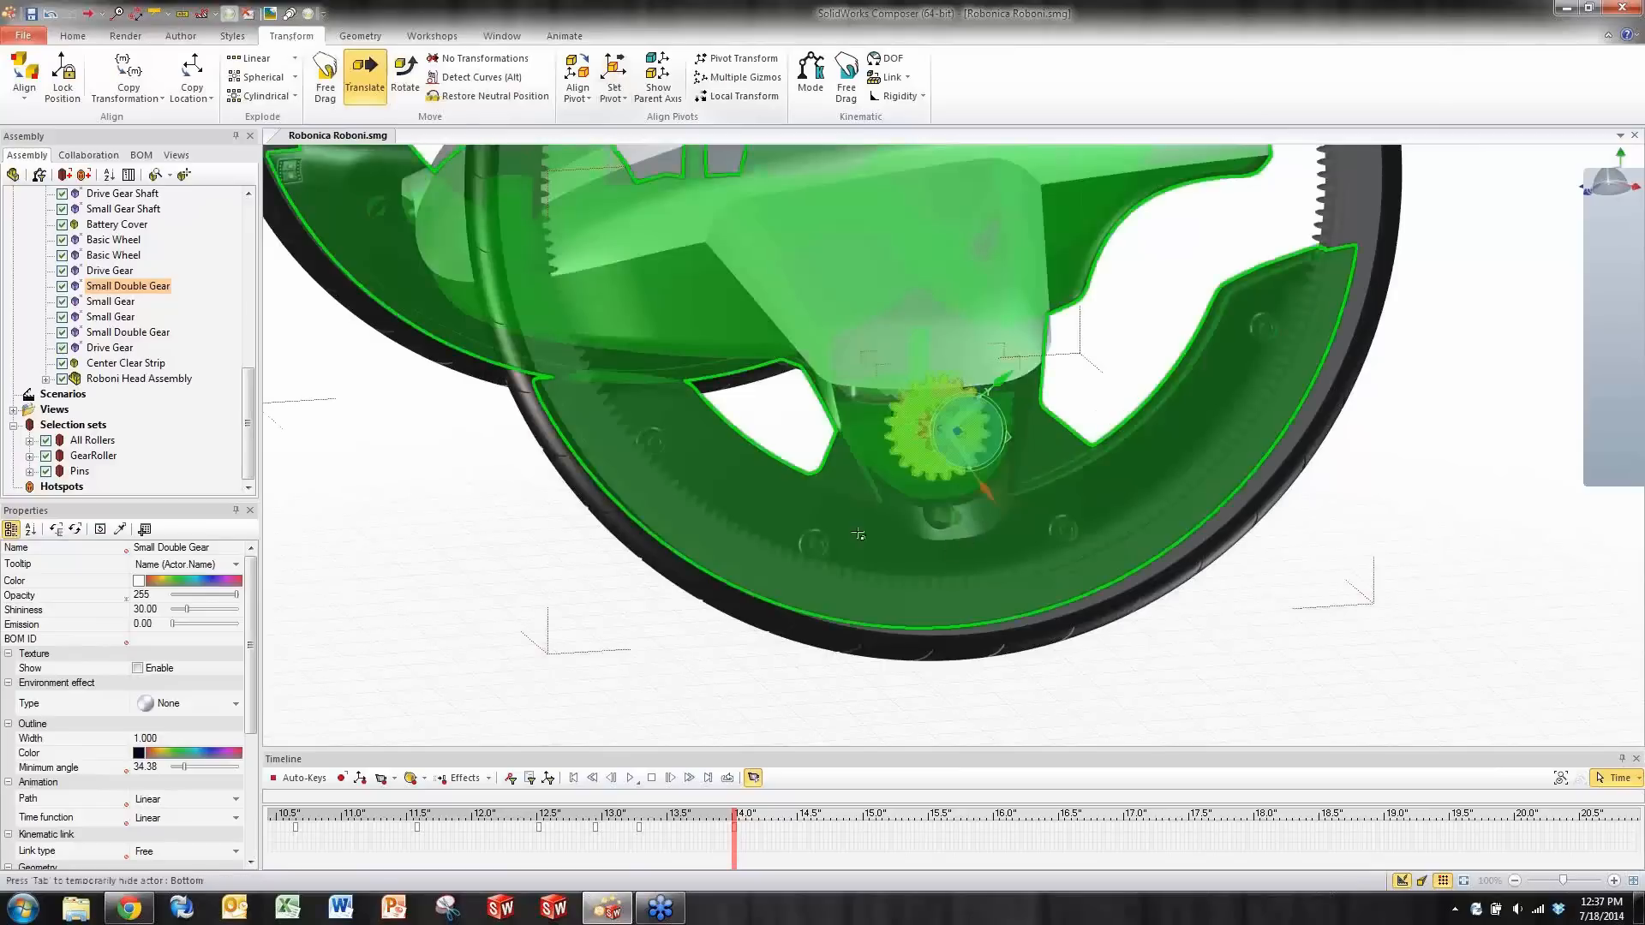
click(612, 98)
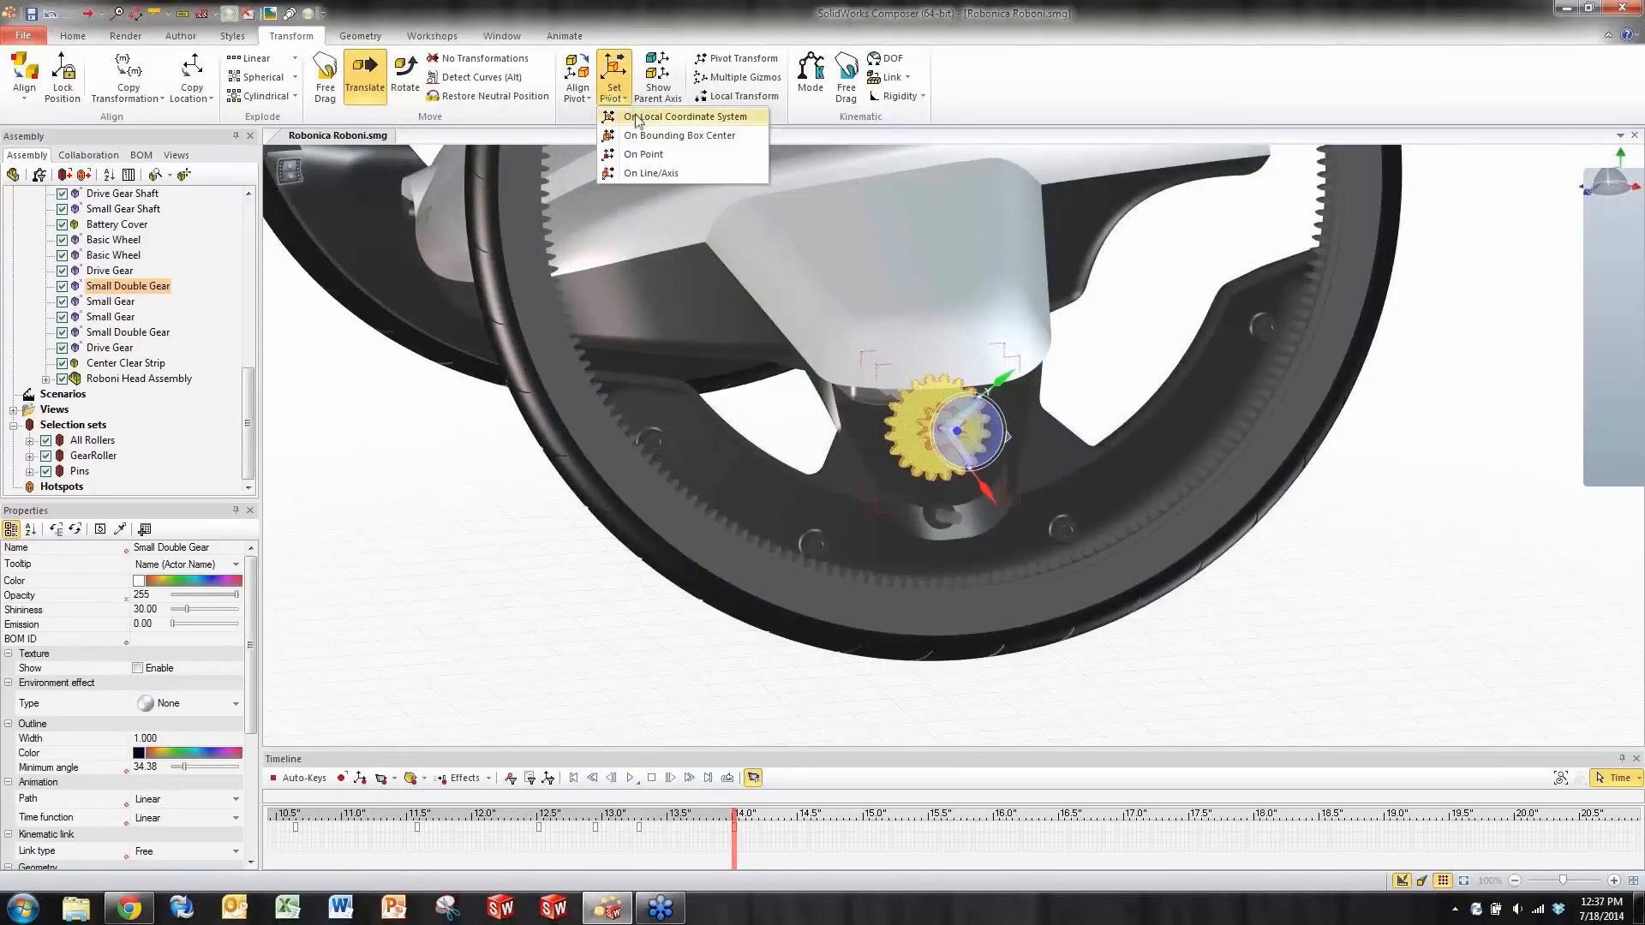
click(685, 118)
click(612, 94)
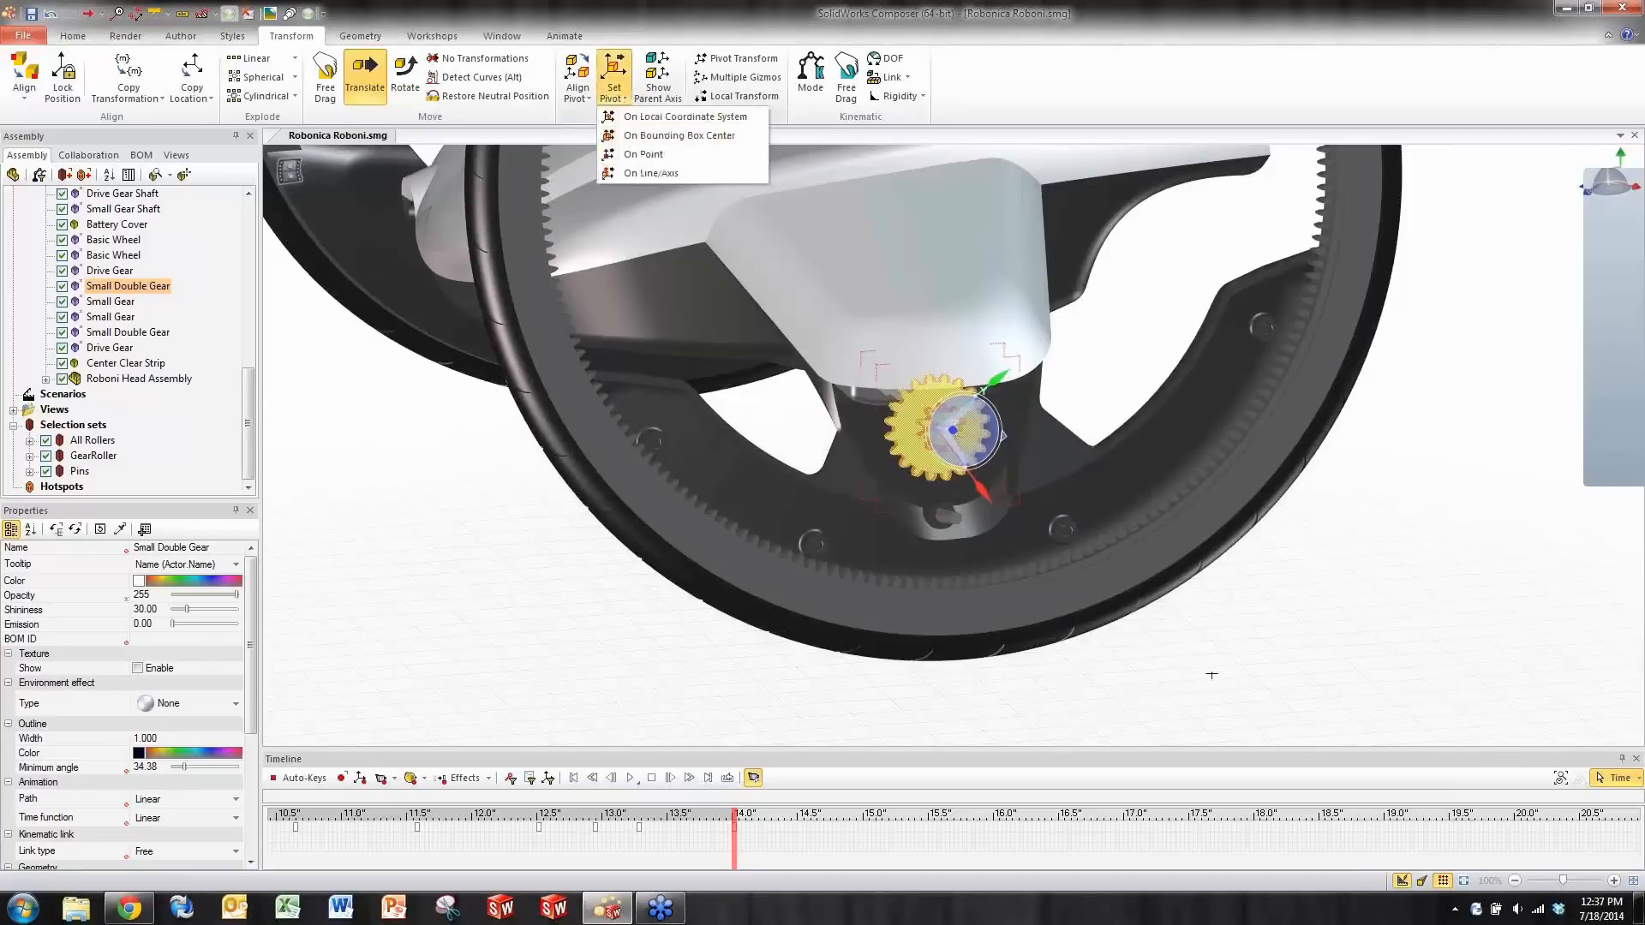
click(1295, 654)
drag(1292, 651, 1347, 655)
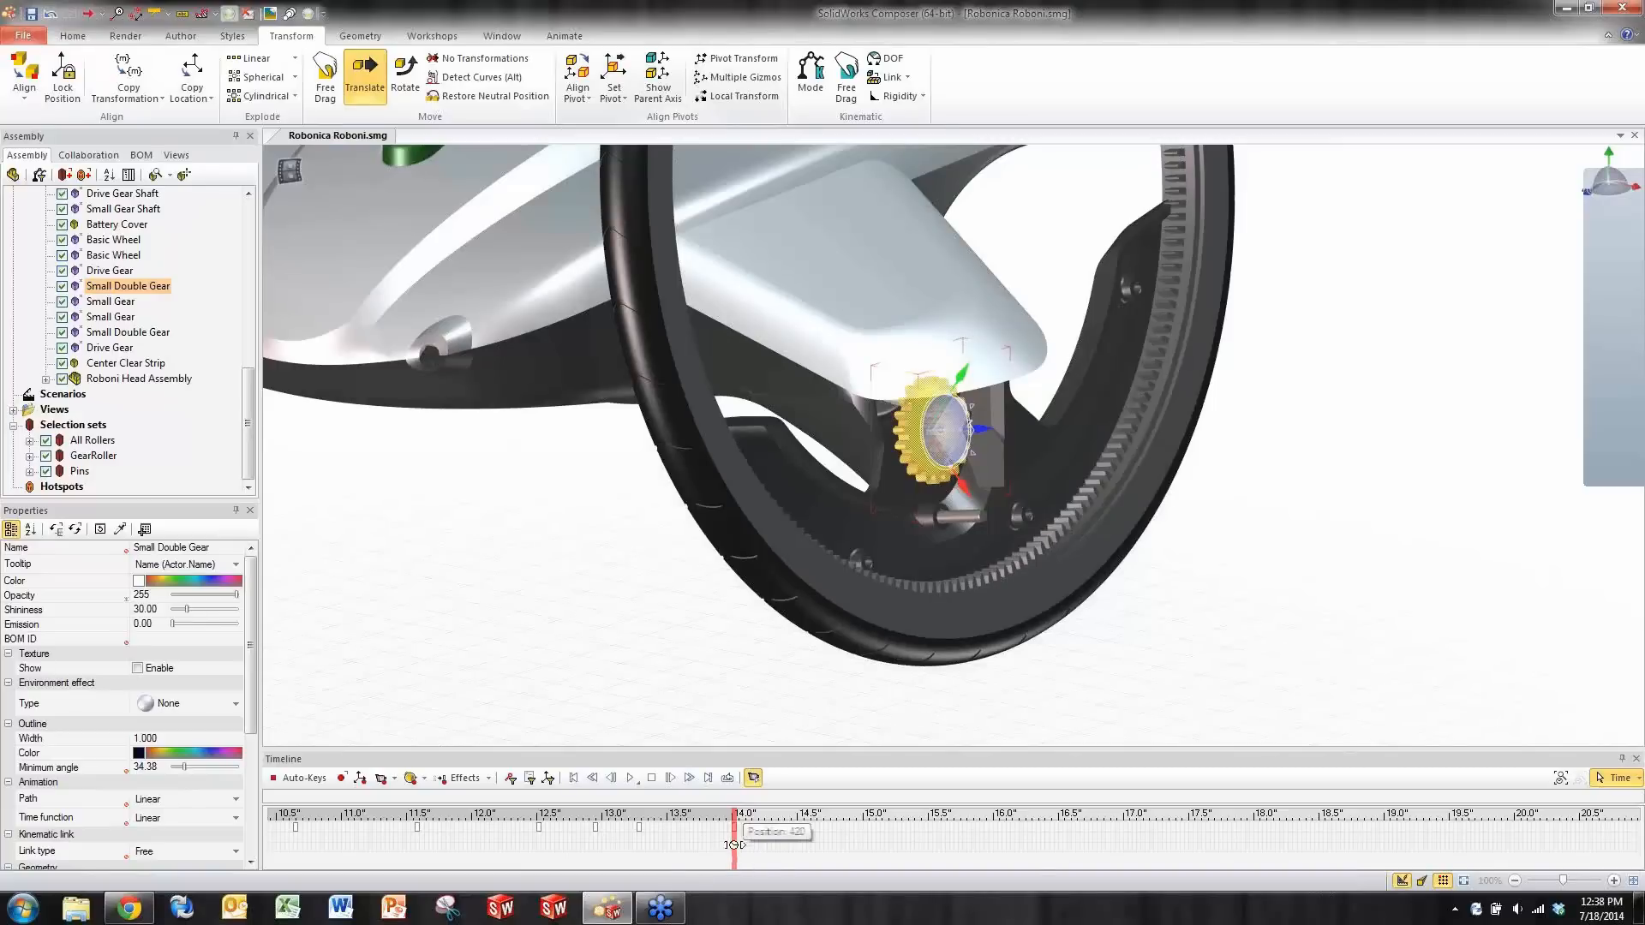
- With camera play mode off, slide the Small Double Gear outward along its shaft between location keys at 14 s and 14.5 s
drag(734, 844, 799, 845)
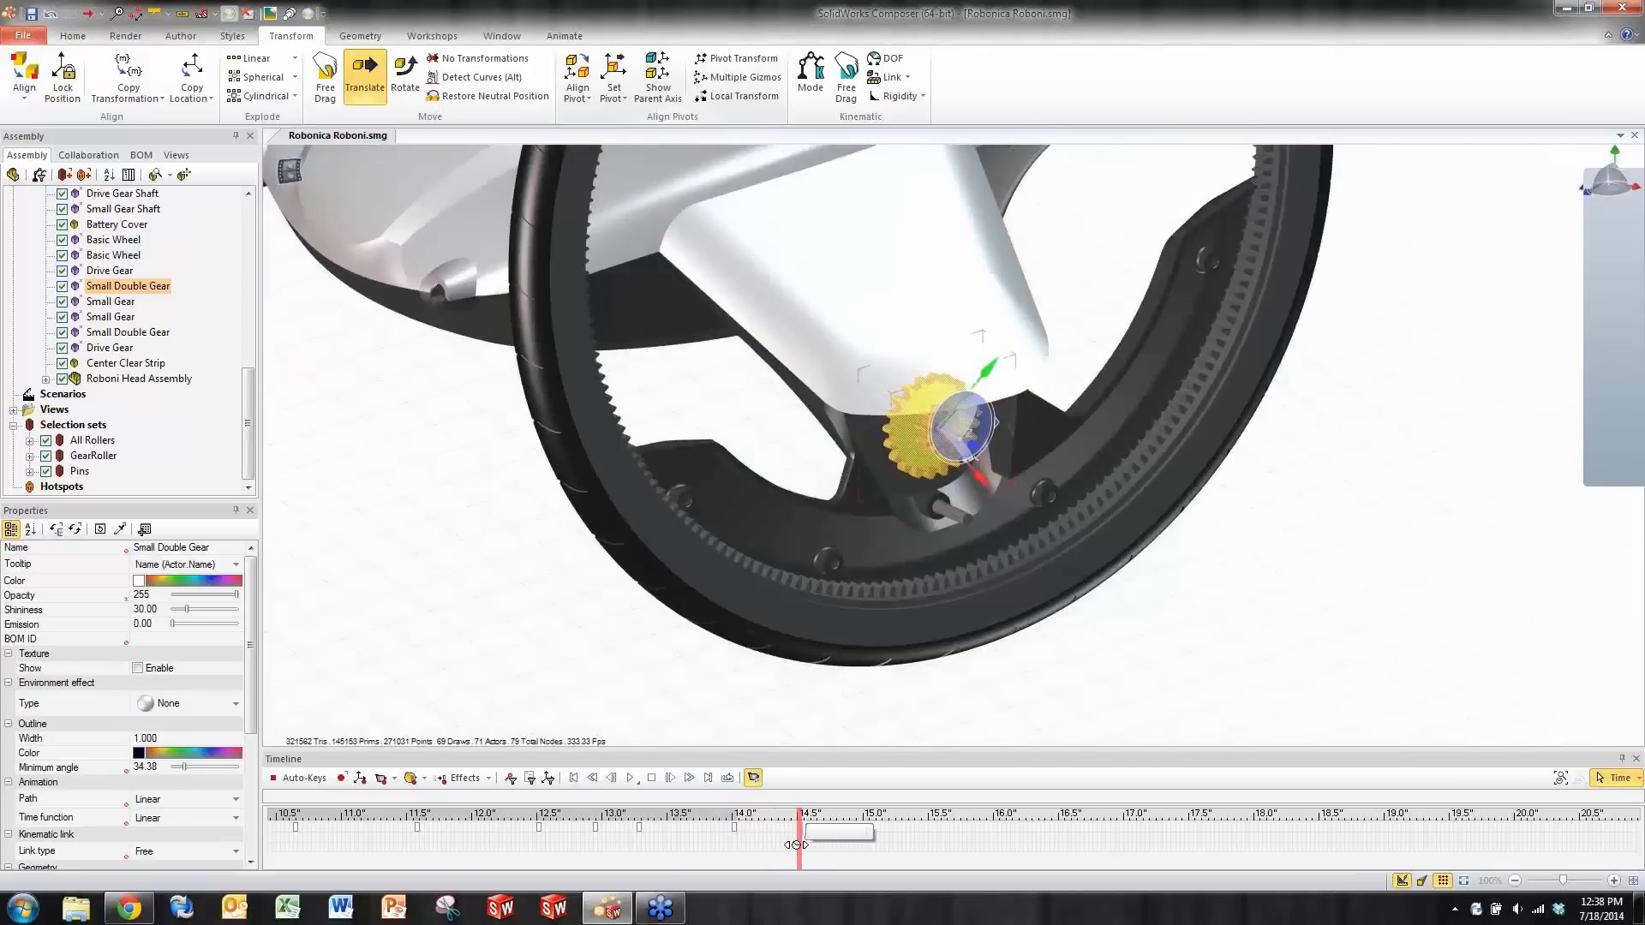
click(755, 782)
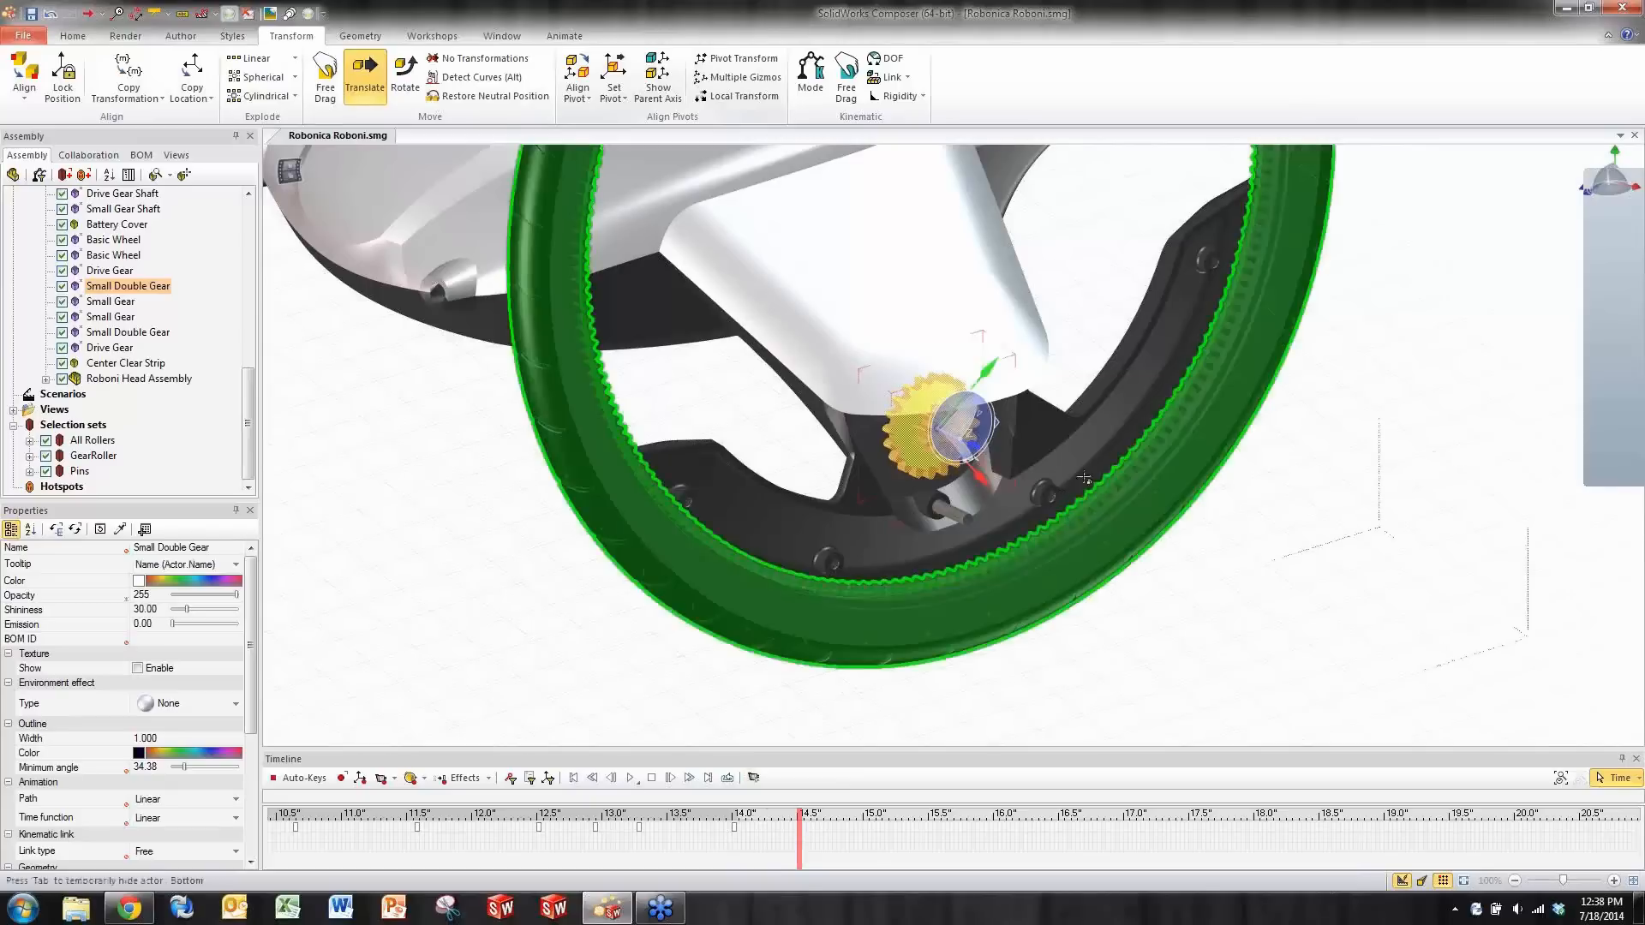
middle_drag(1110, 457, 1176, 383)
scroll(1123, 351, up, 4)
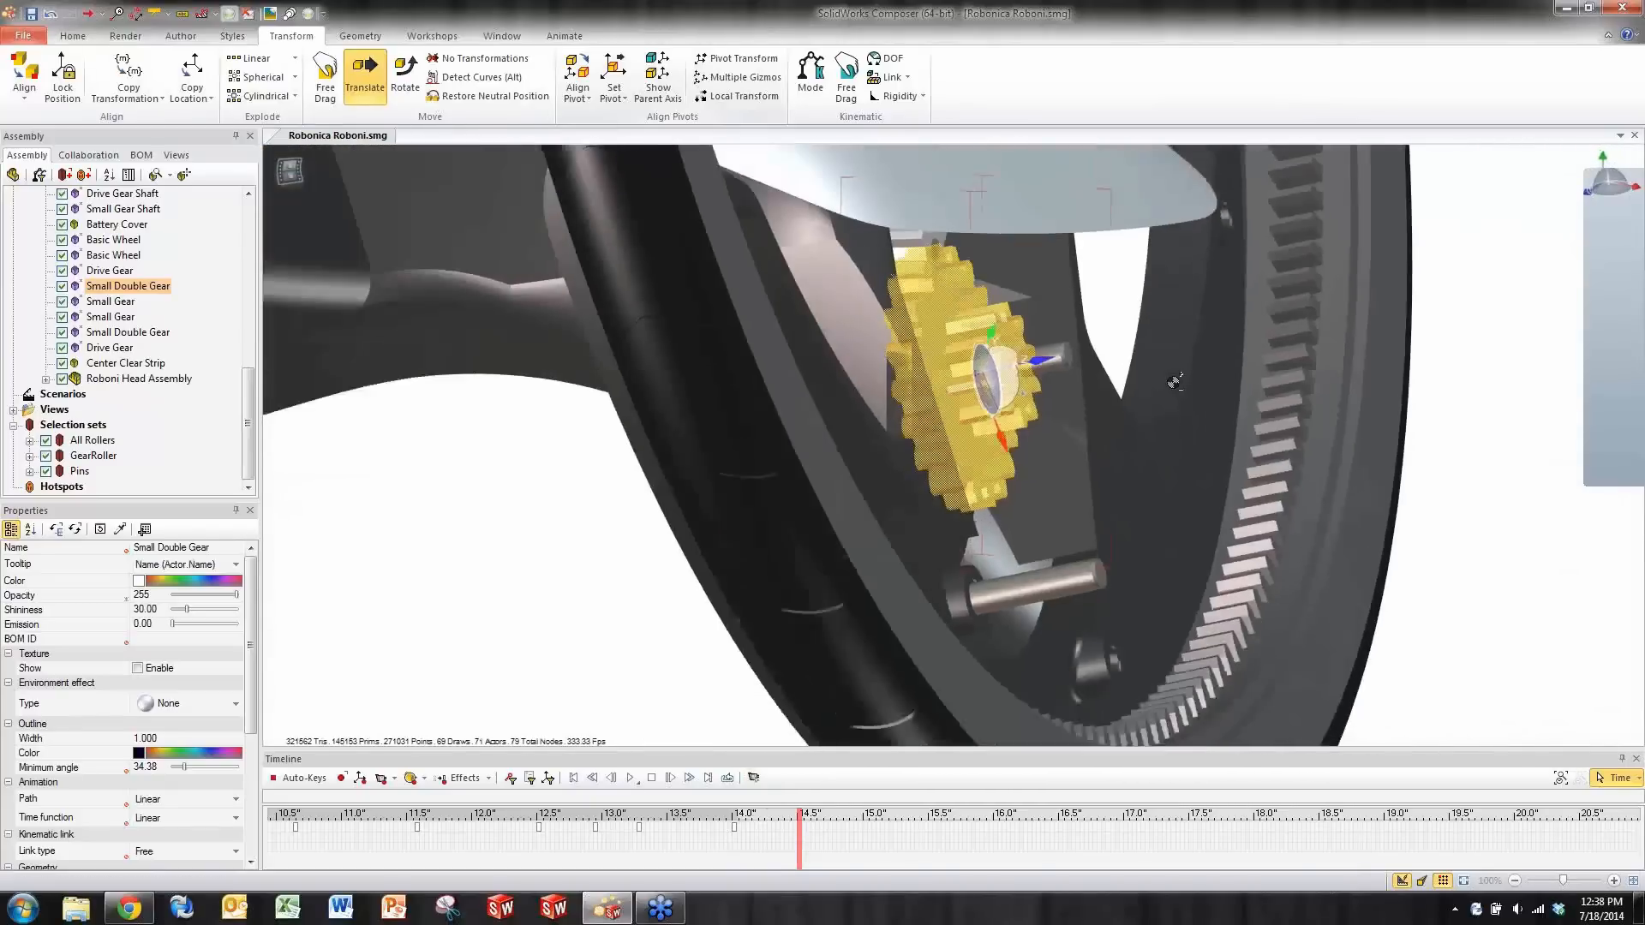
scroll(1175, 383, down, 2)
middle_drag(1225, 444, 1370, 506)
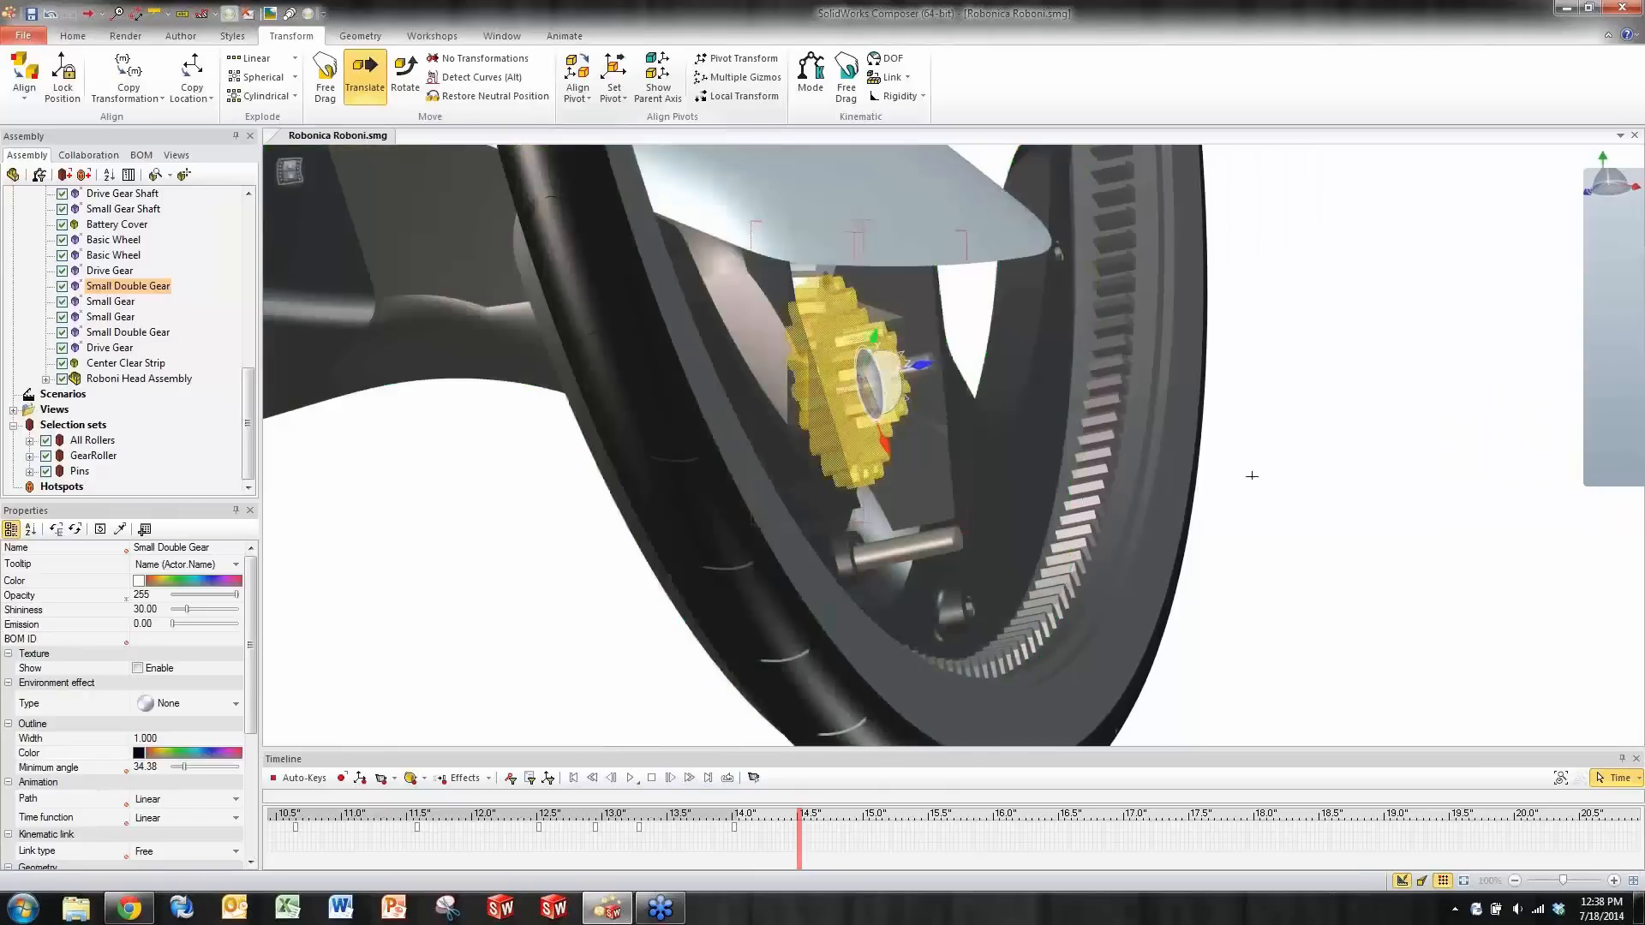
drag(919, 364, 1038, 342)
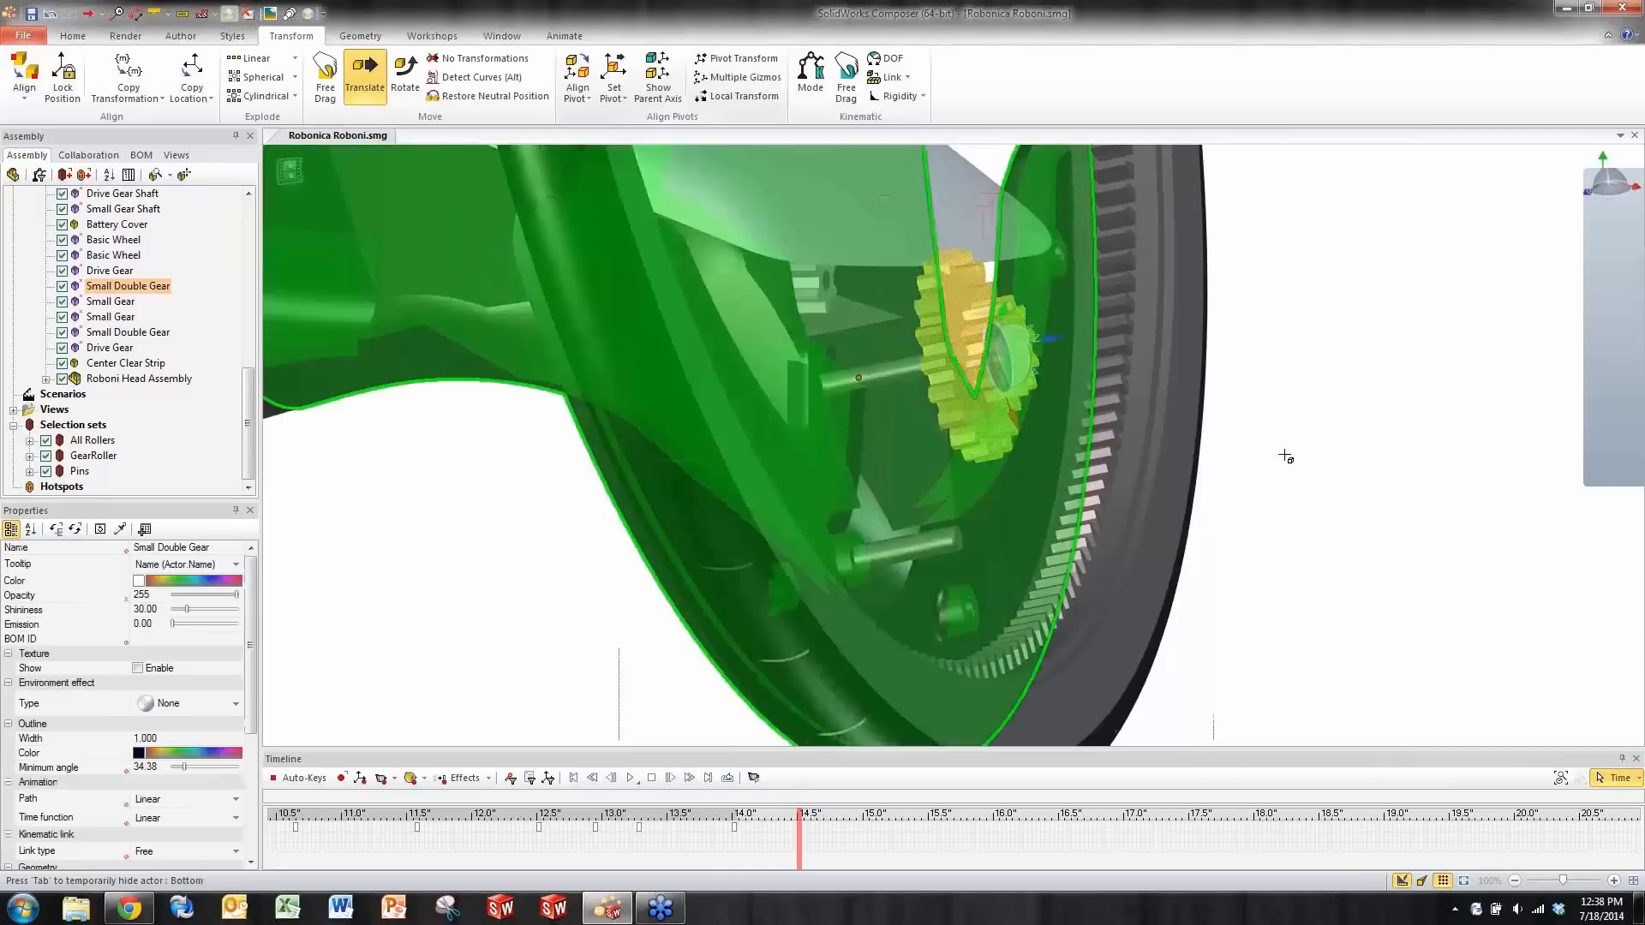
middle_drag(1285, 455, 1304, 444)
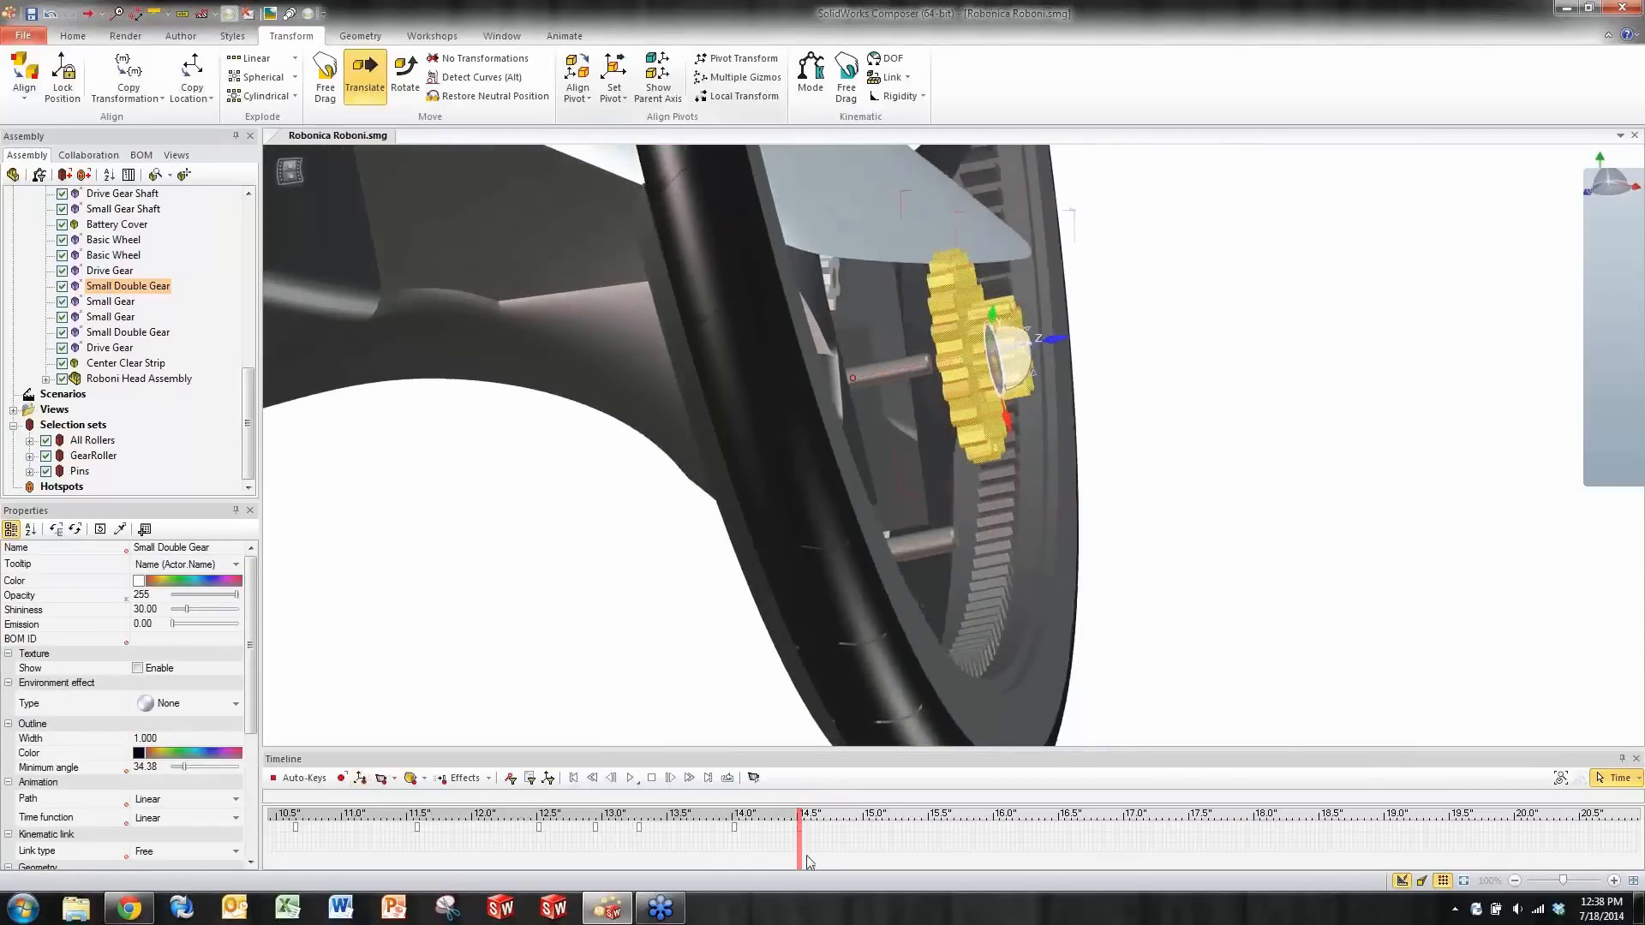
- At 15 s, move the Small Double Gear down toward the wheel's lower rim and set a location key
drag(804, 851, 862, 848)
middle_drag(1091, 560, 1012, 595)
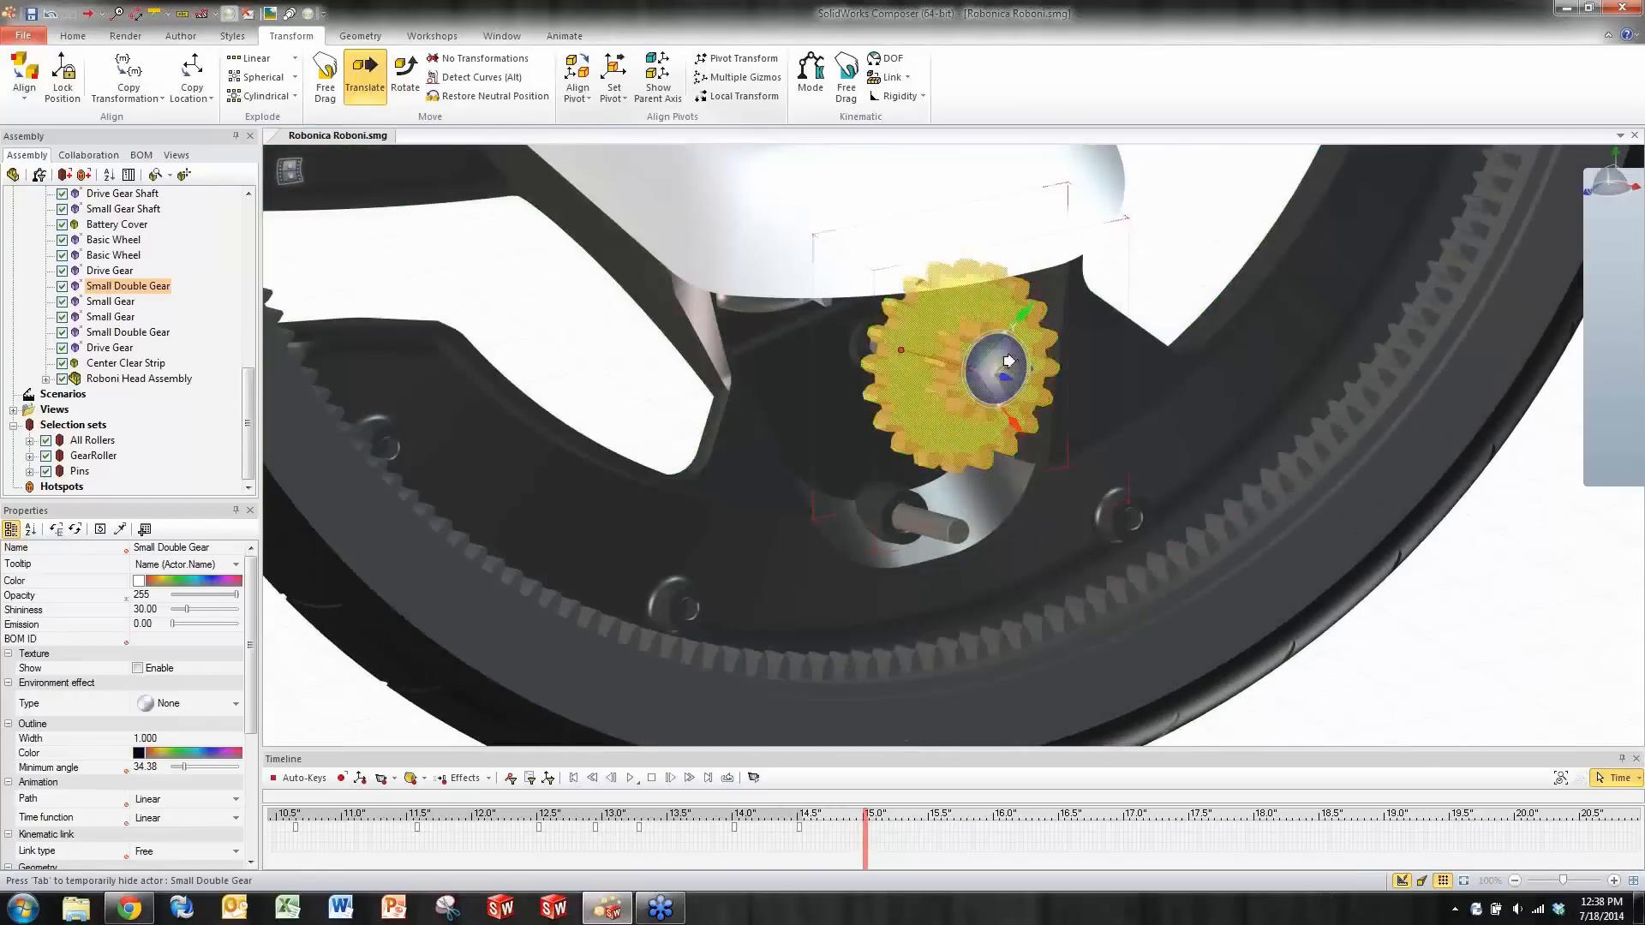
drag(1008, 361, 1040, 555)
scroll(1100, 643, down, 3)
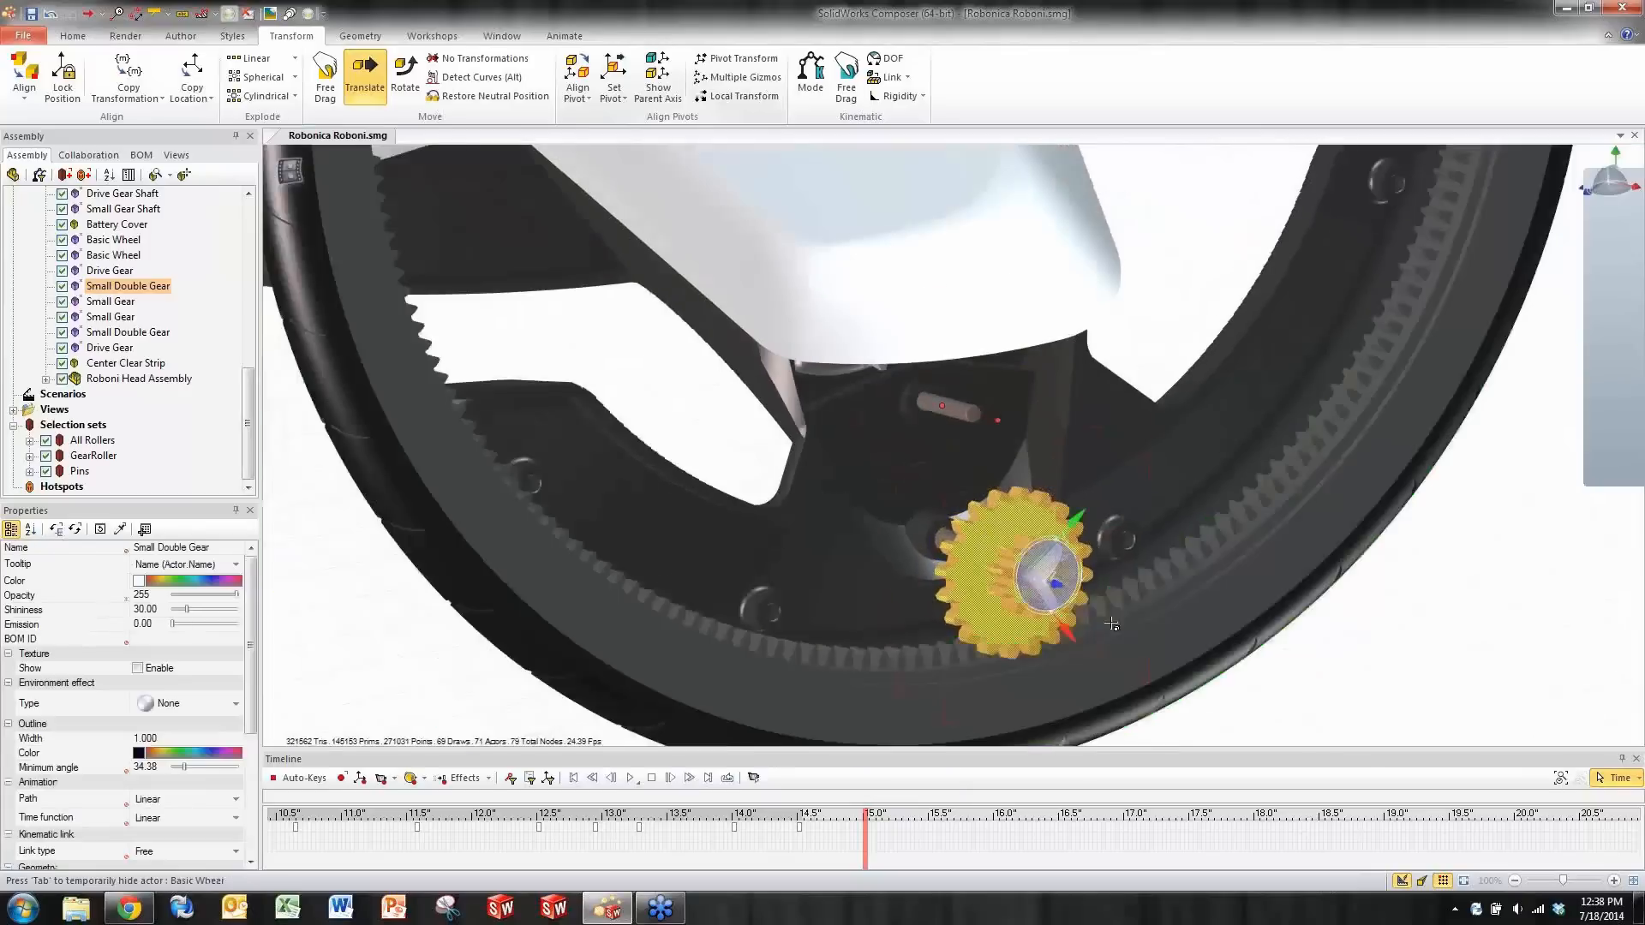
middle_drag(1280, 632, 1159, 562)
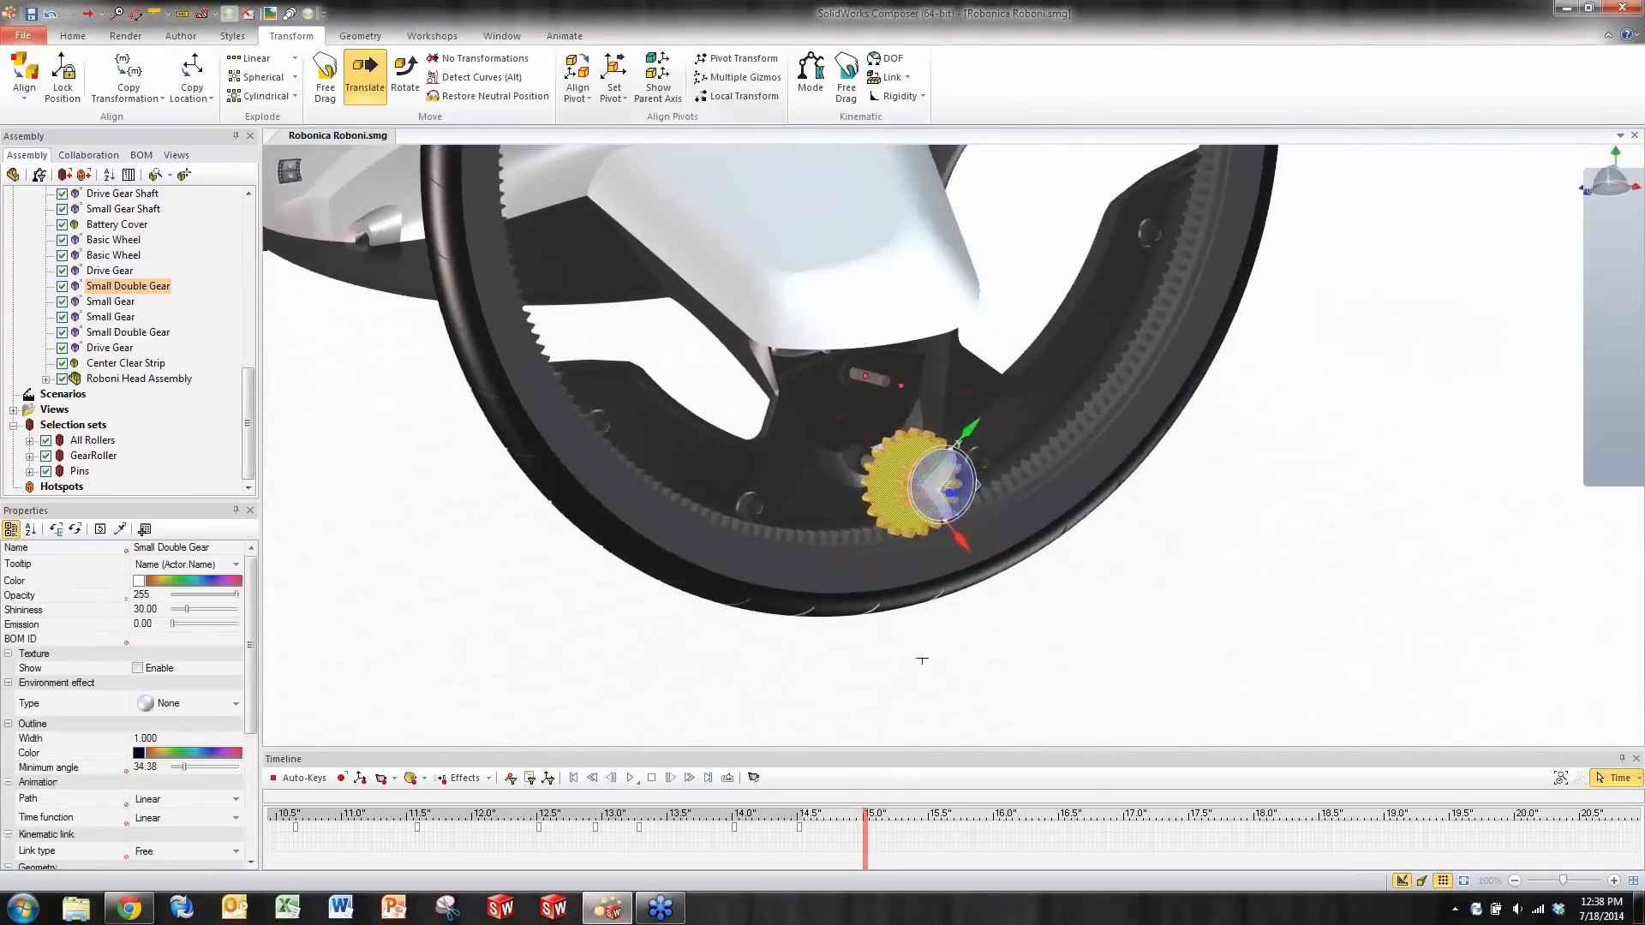
right_drag(1022, 632, 928, 586)
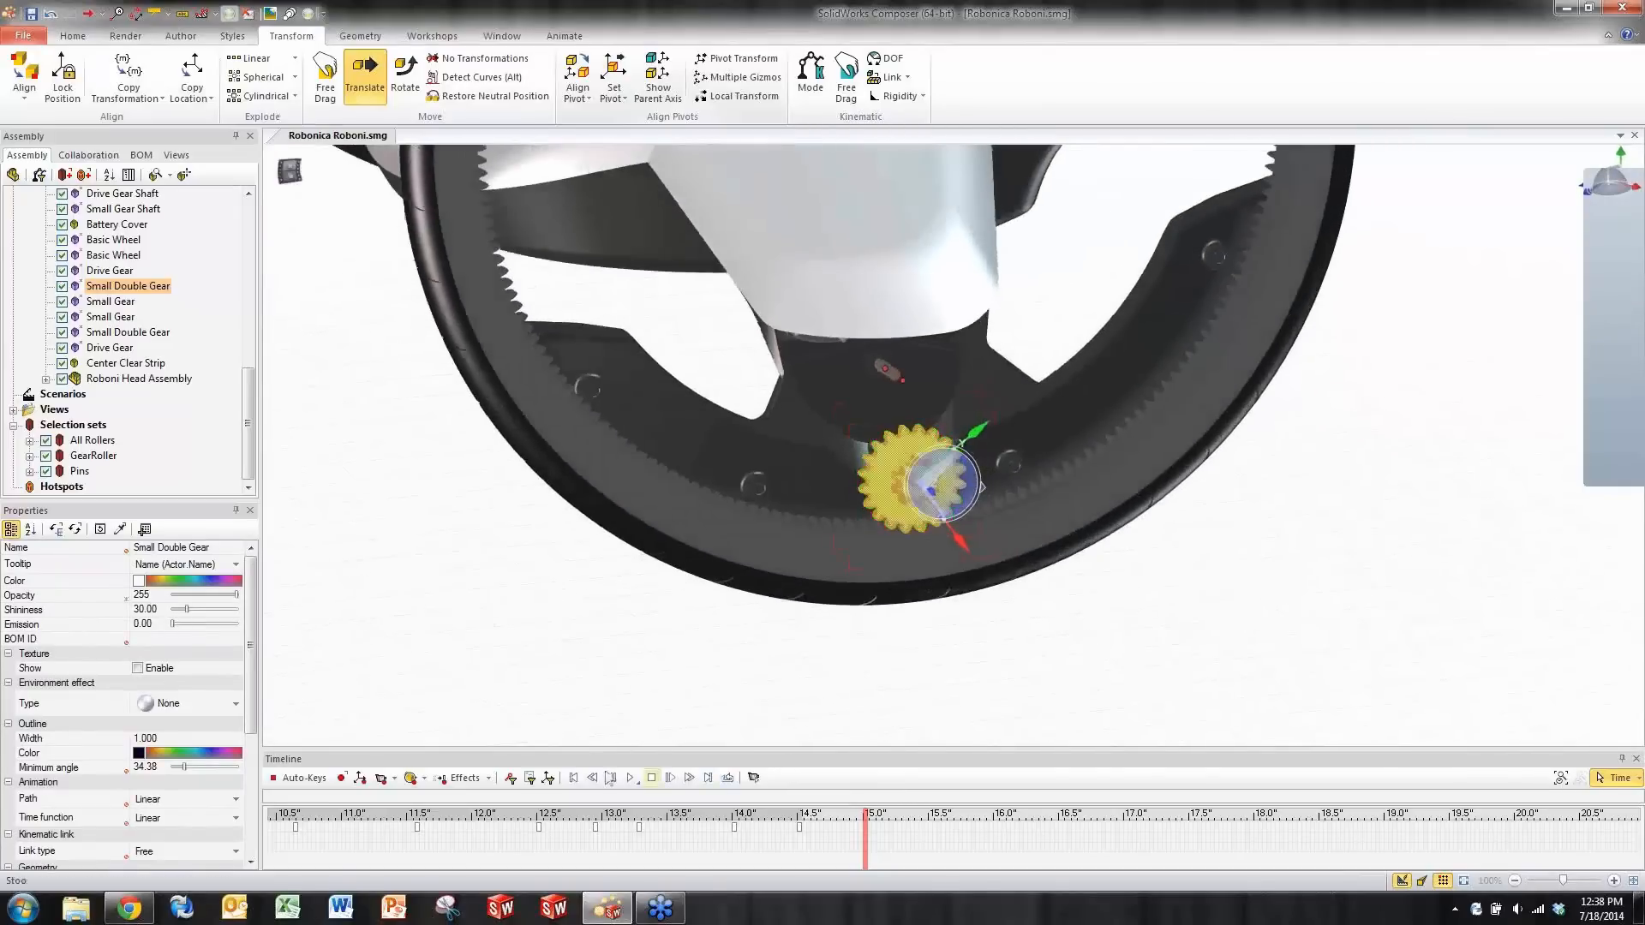
click(360, 778)
- At 15.5 s, move the Small Double Gear out beside the wheel with a location key, and play the motion from 14 s
drag(862, 852, 930, 848)
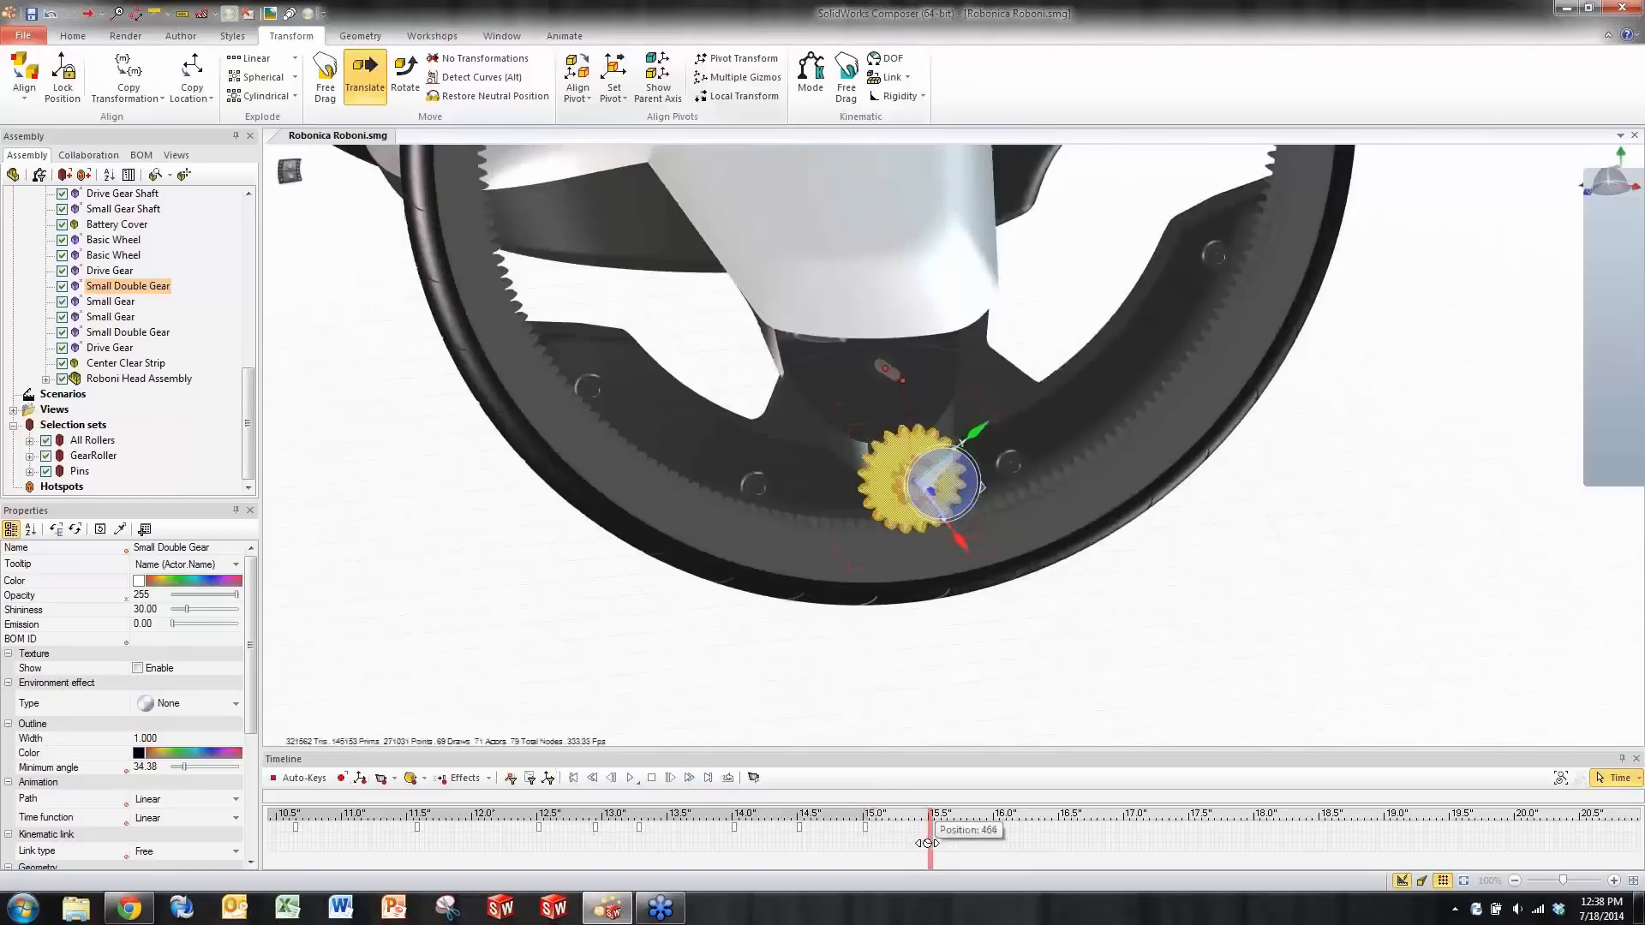
drag(961, 500, 1418, 461)
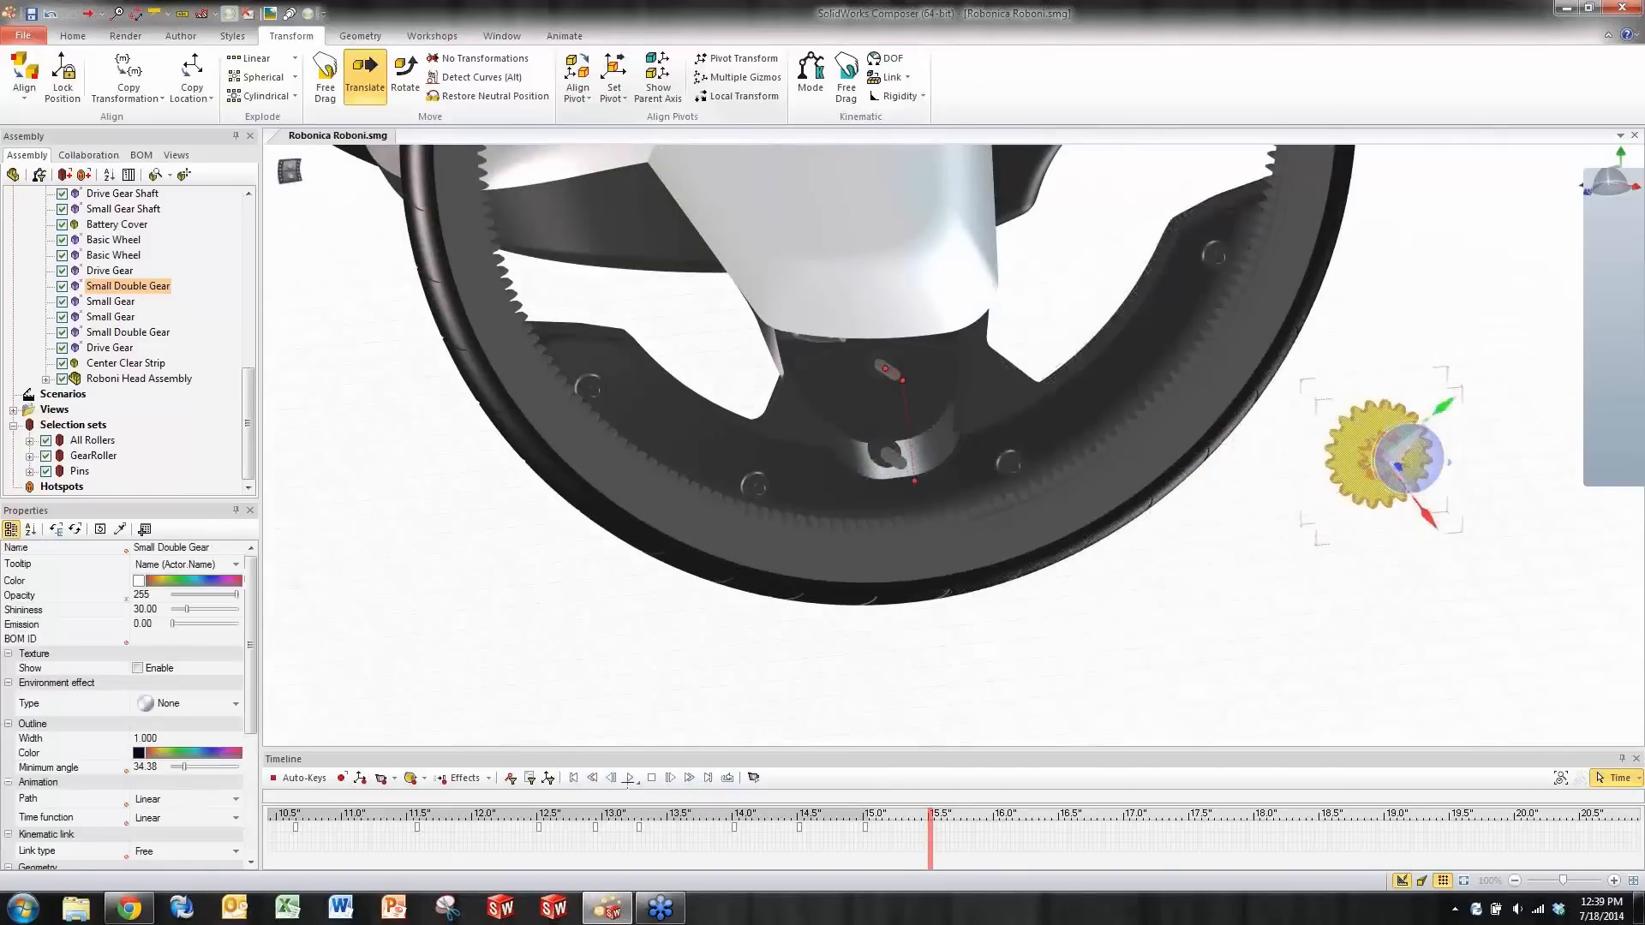
click(728, 859)
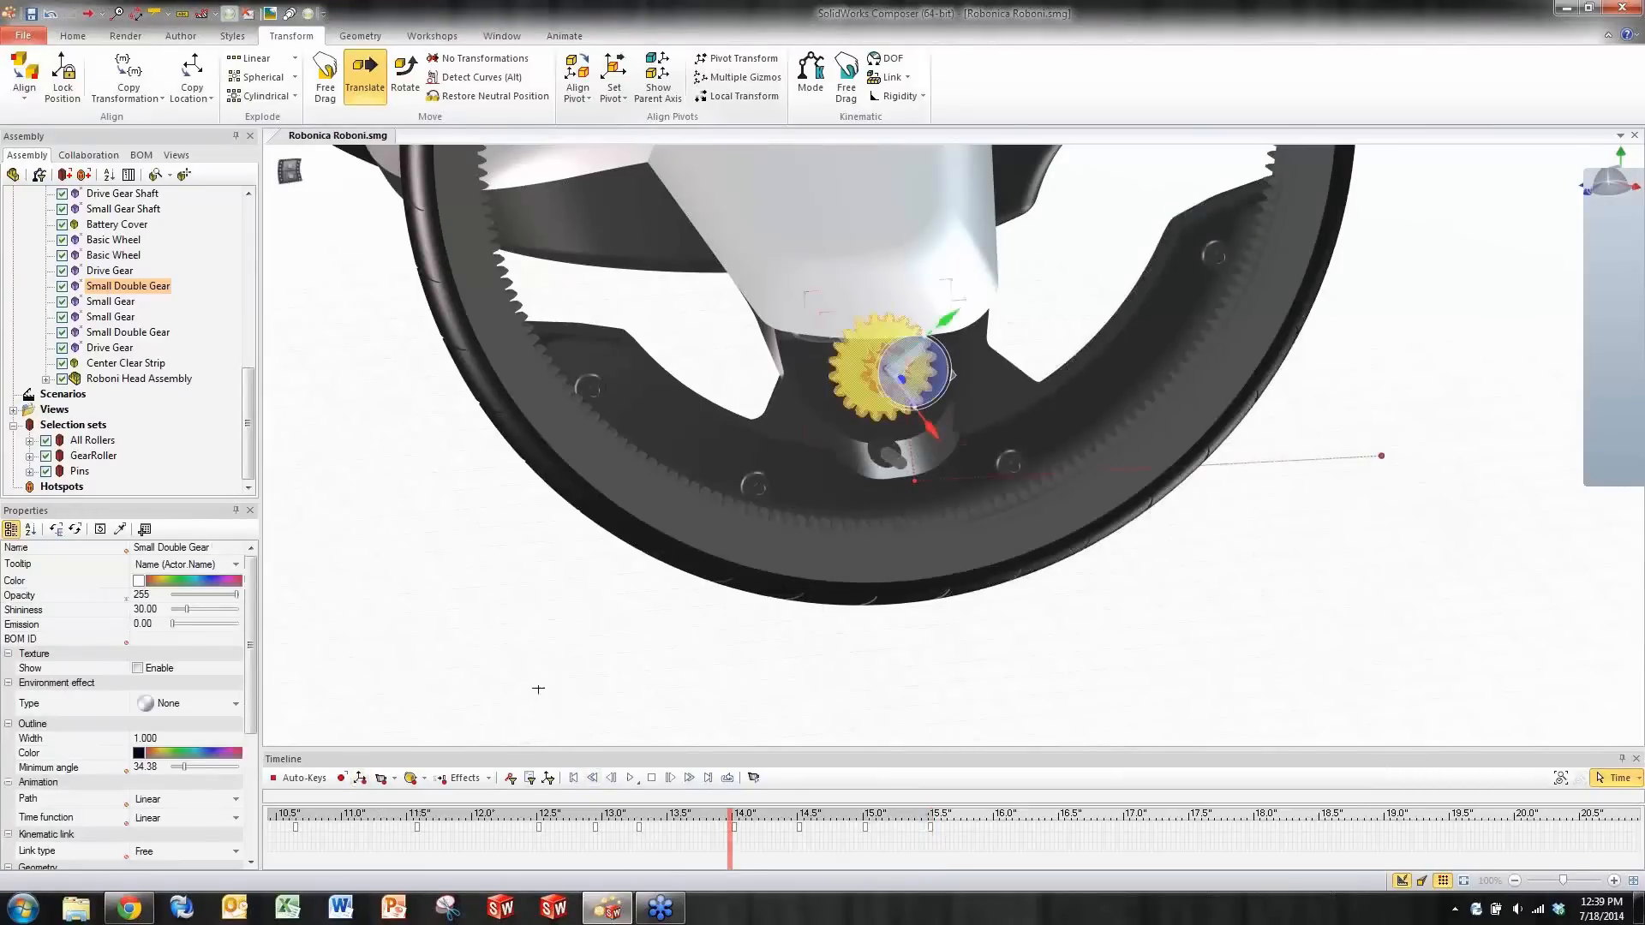
click(539, 687)
click(630, 777)
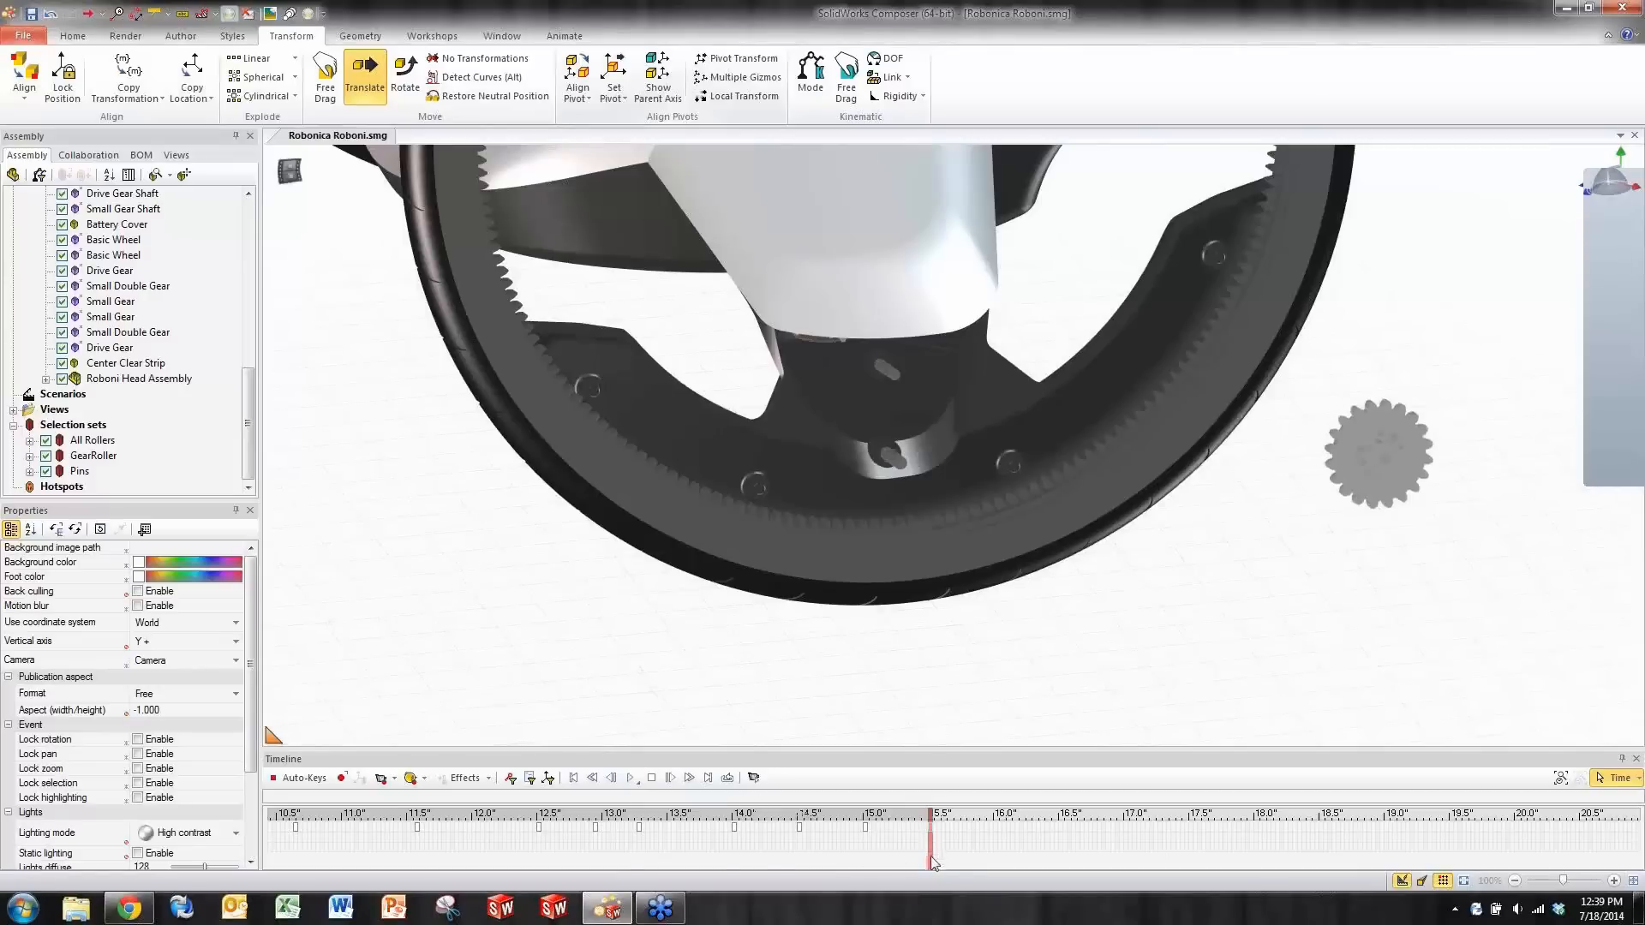
- Move the Small Double Gear's last location key to 16 s and play the removal from just before 14 s
scroll(931, 857, down, 3)
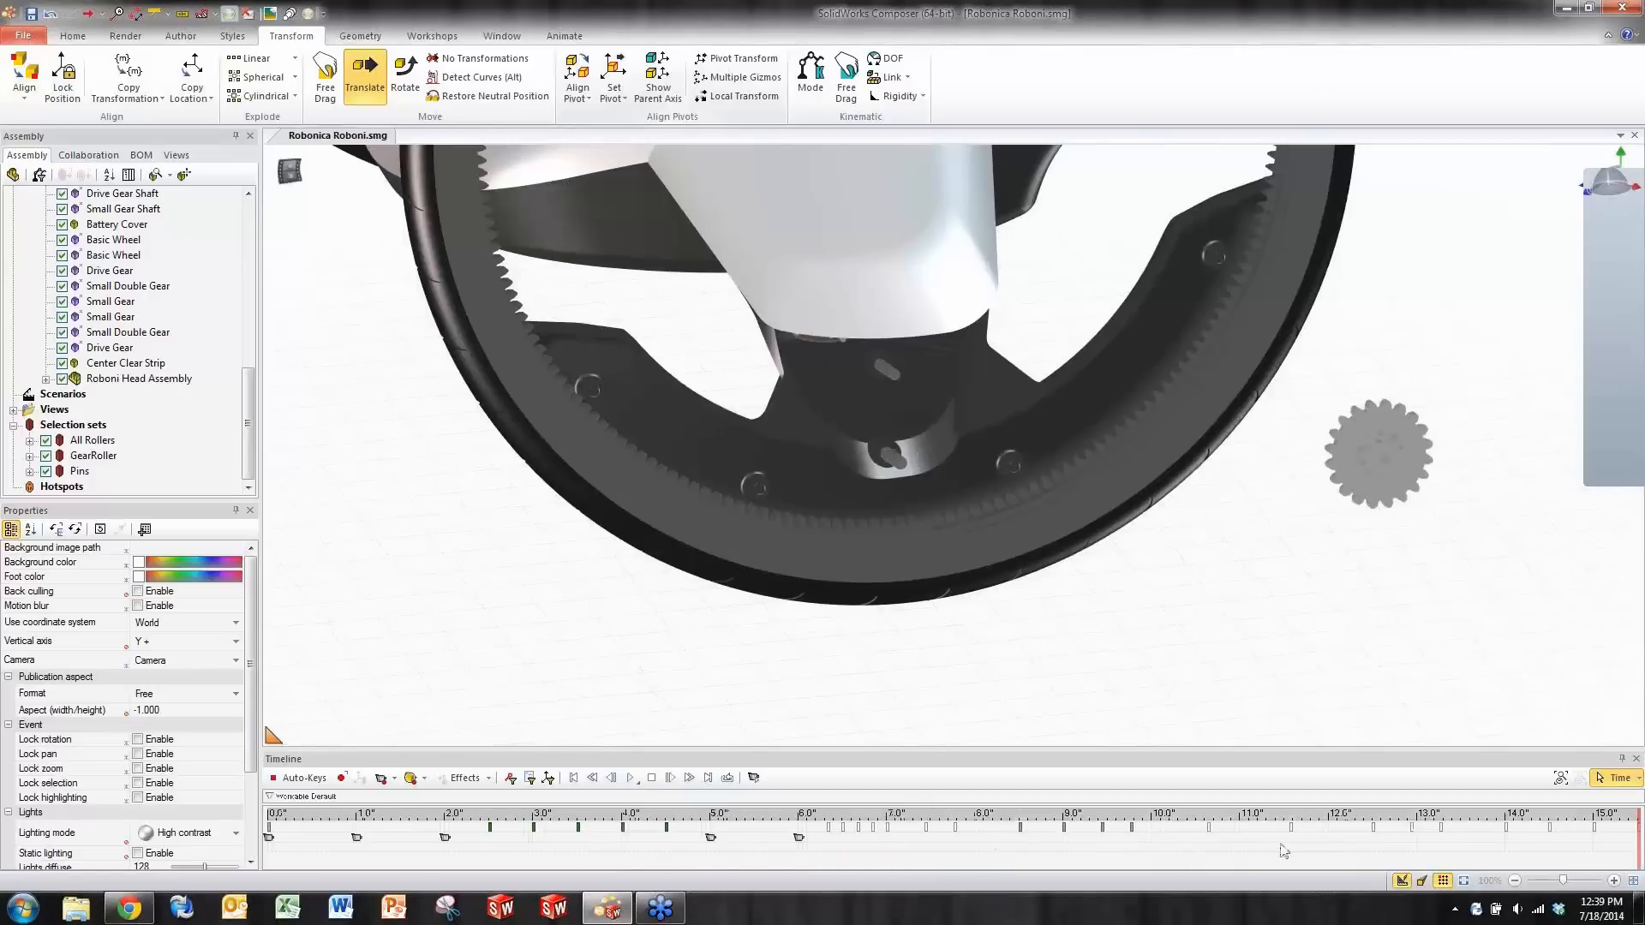
middle_drag(1307, 841, 529, 841)
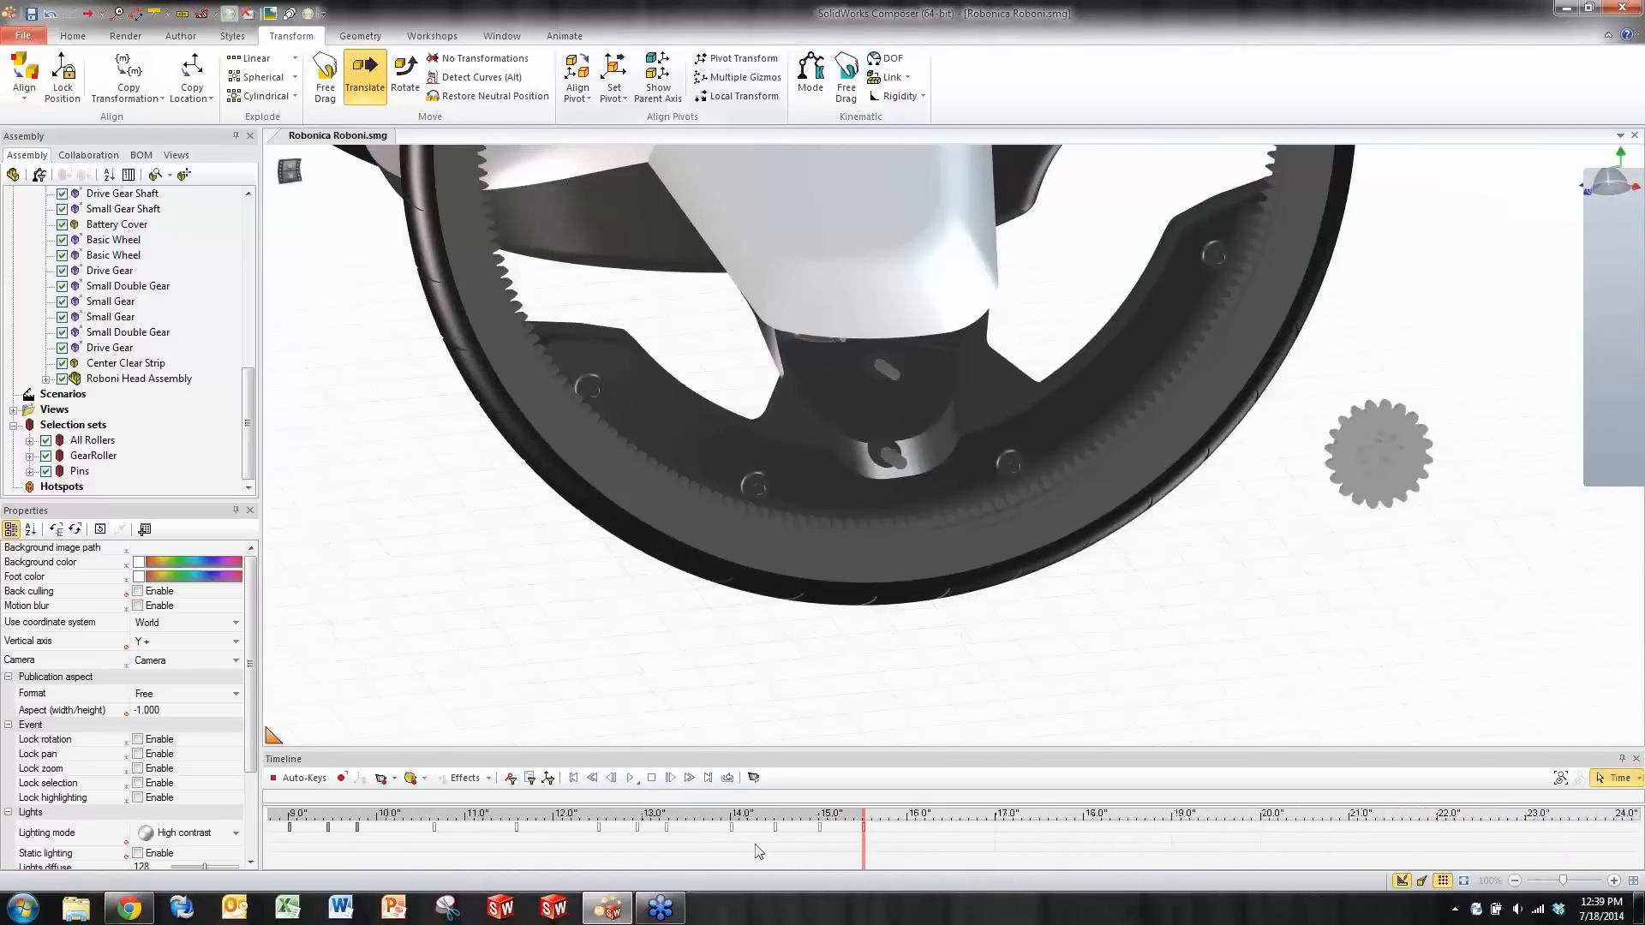
scroll(824, 854, up, 4)
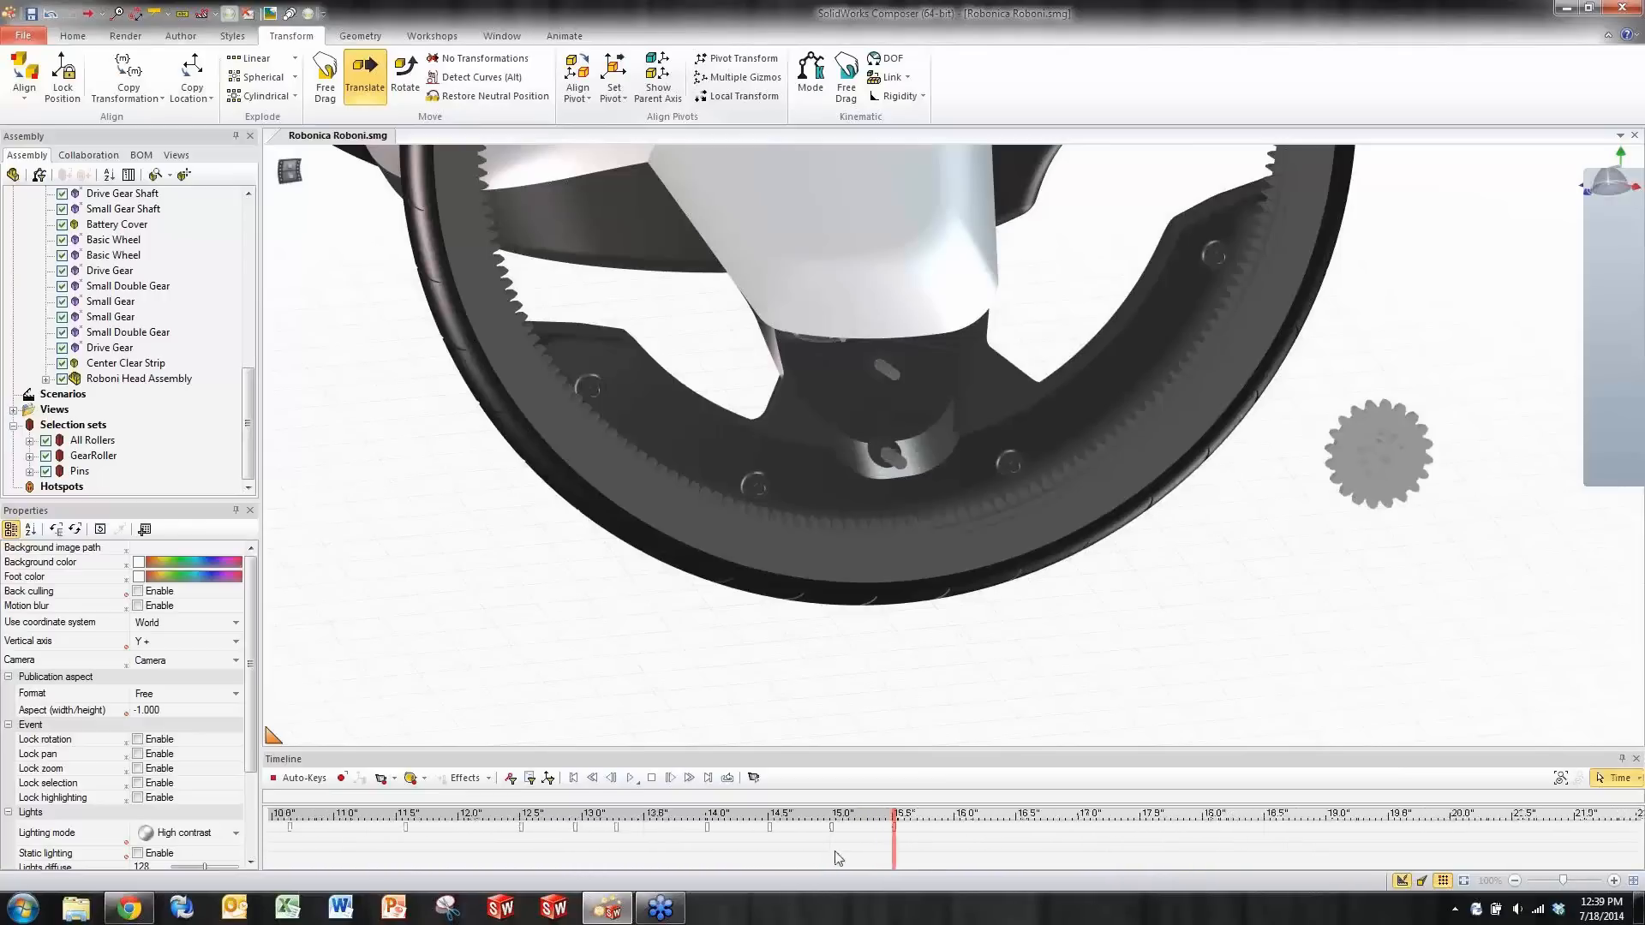
scroll(838, 858, down, 2)
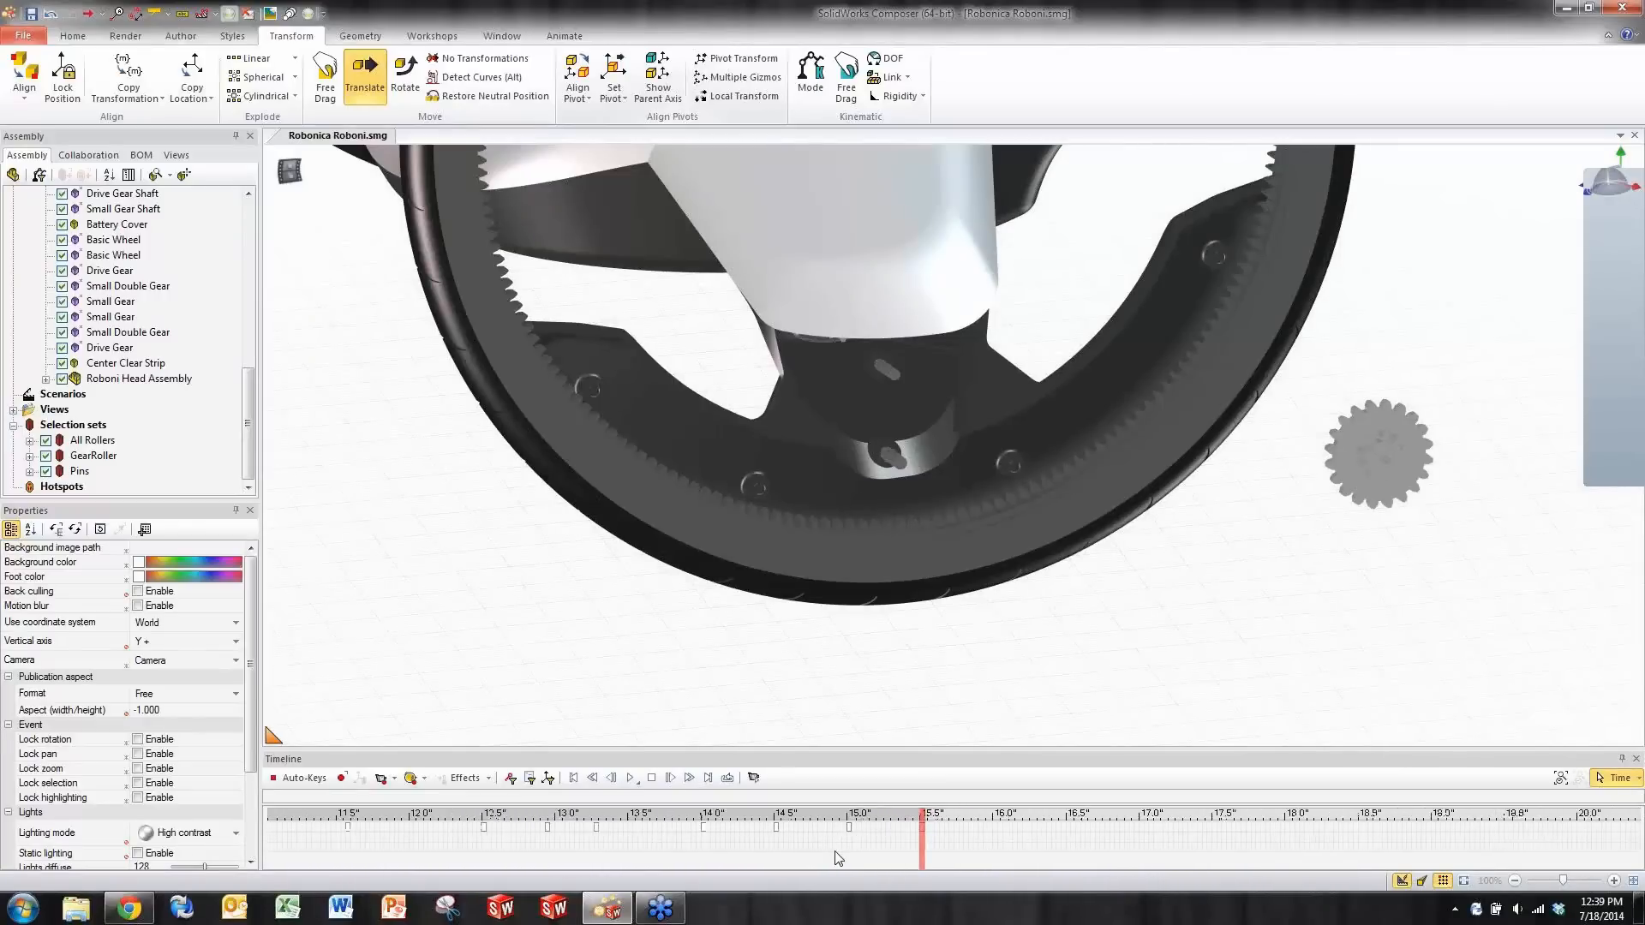
scroll(838, 858, down, 2)
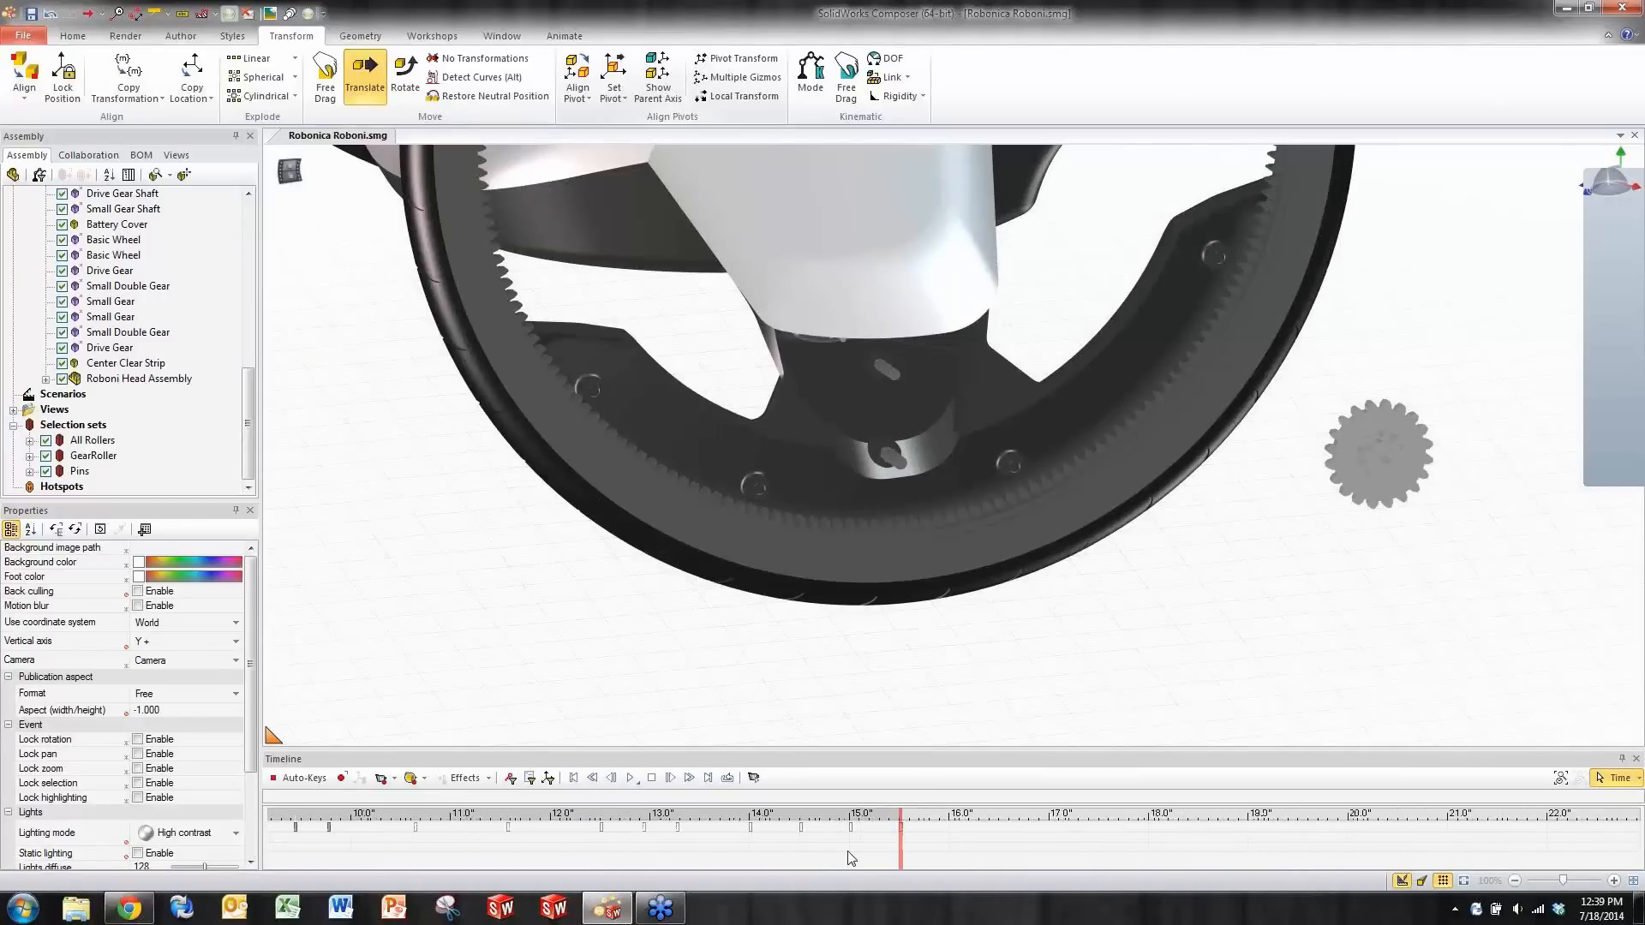
mouse_move(898, 849)
mouse_down()
mouse_move(861, 849)
mouse_move(916, 848)
mouse_move(870, 849)
mouse_up()
drag(906, 836, 949, 836)
click(744, 862)
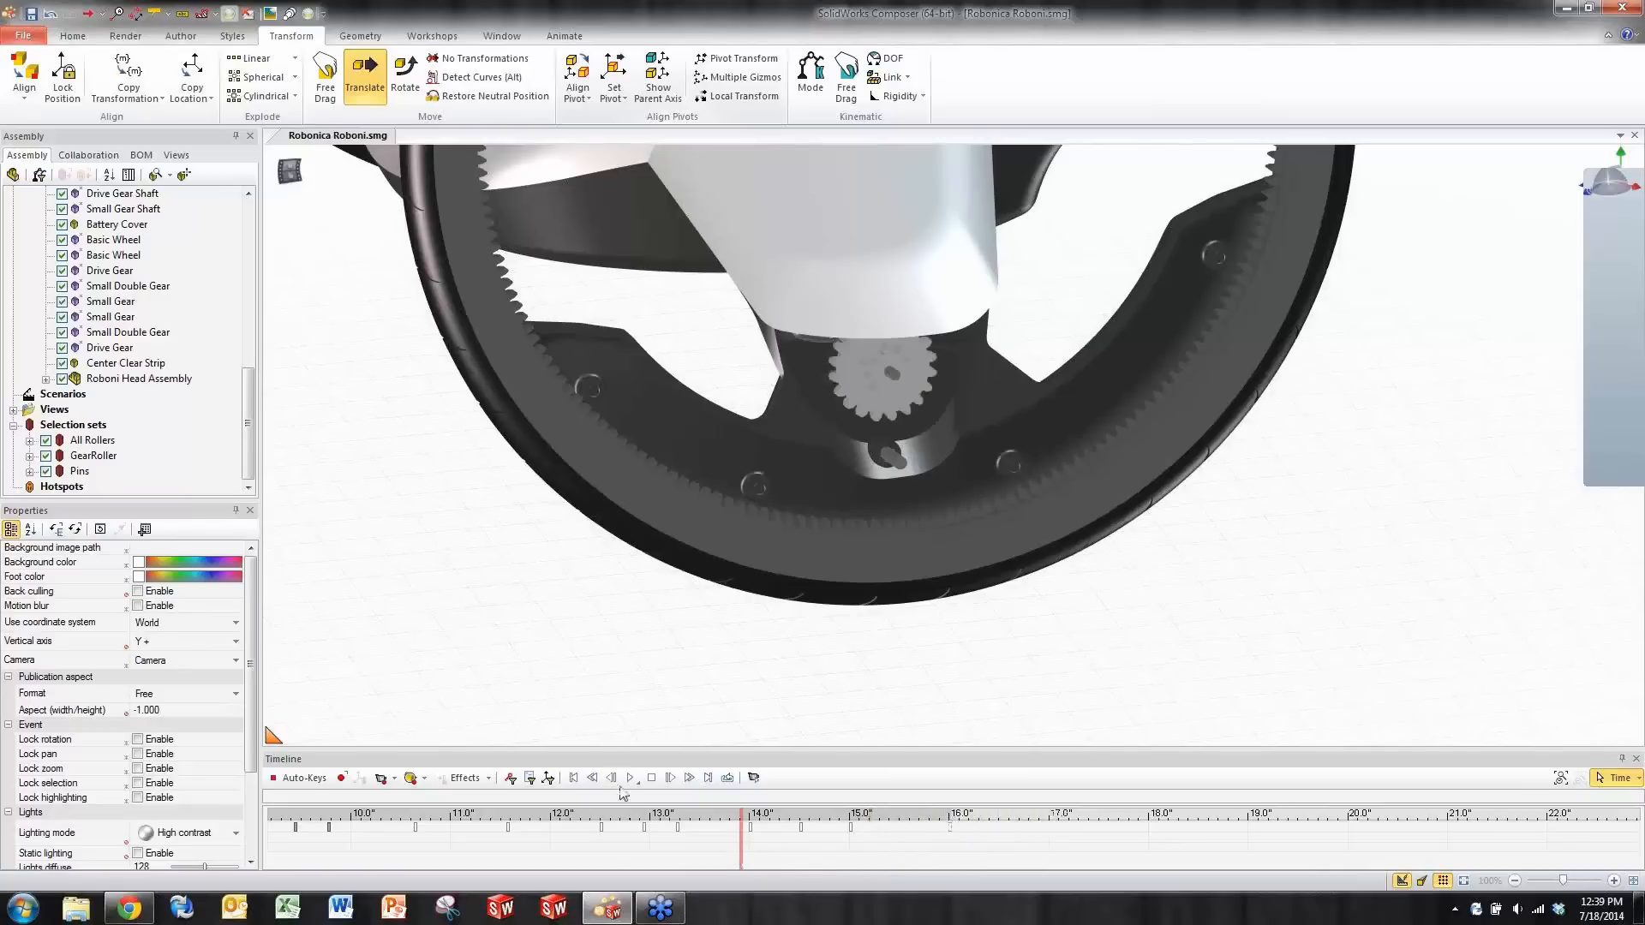
click(630, 778)
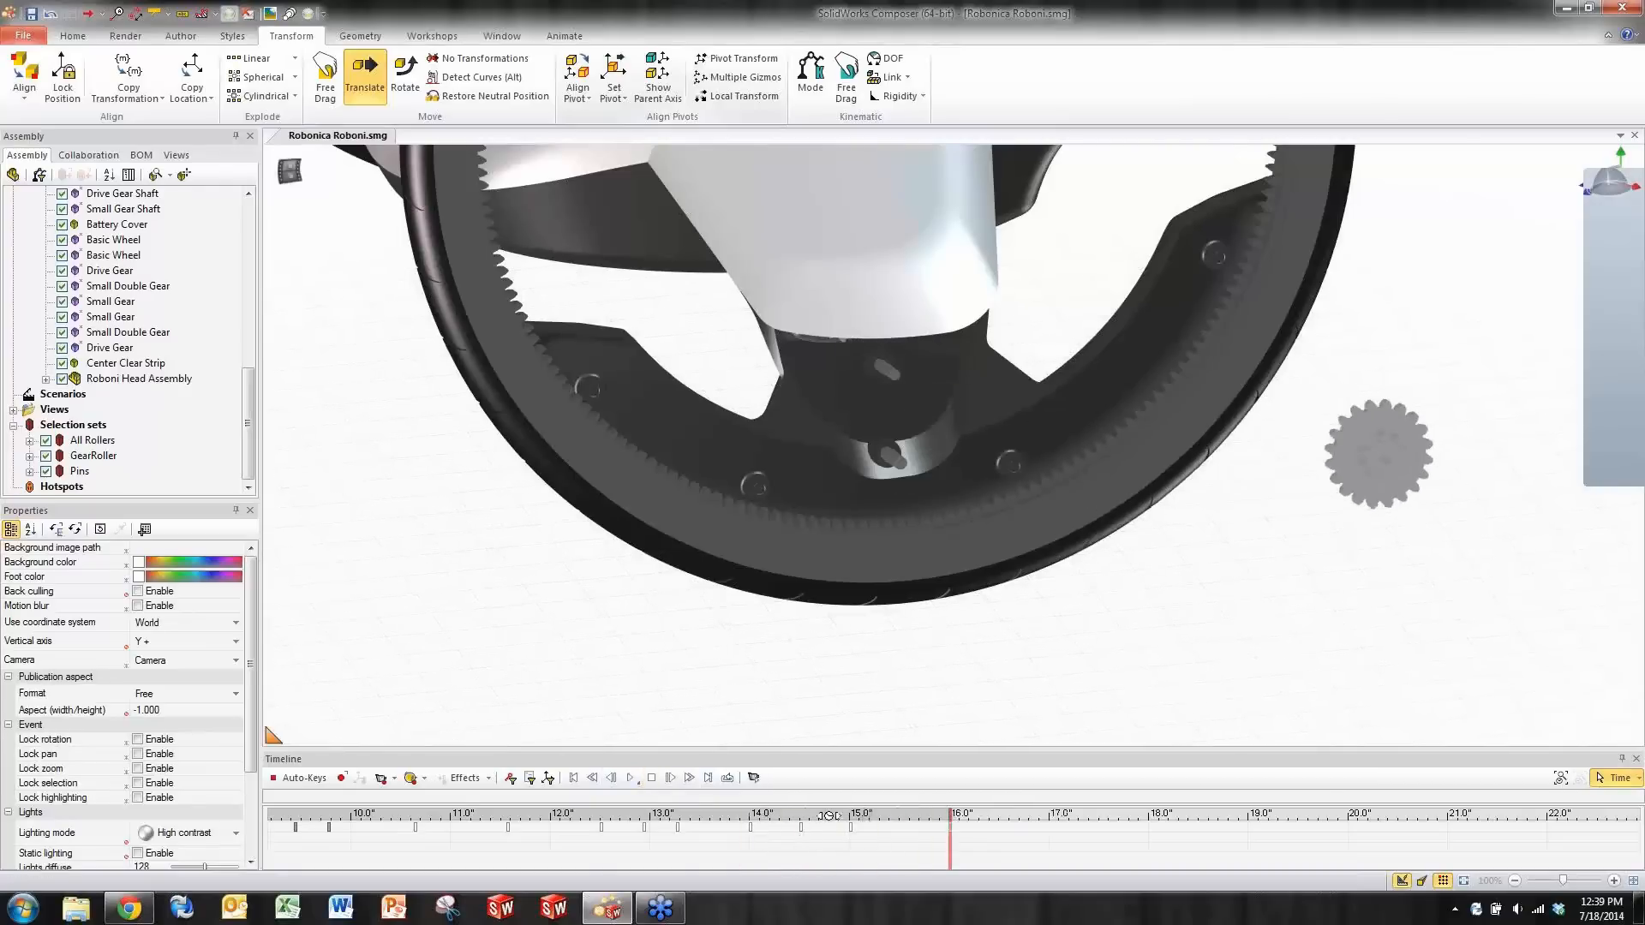
- Select the Small Double Gear and replay its removal from between 13.5 s and 14 s
click(1389, 495)
drag(1292, 546, 1491, 496)
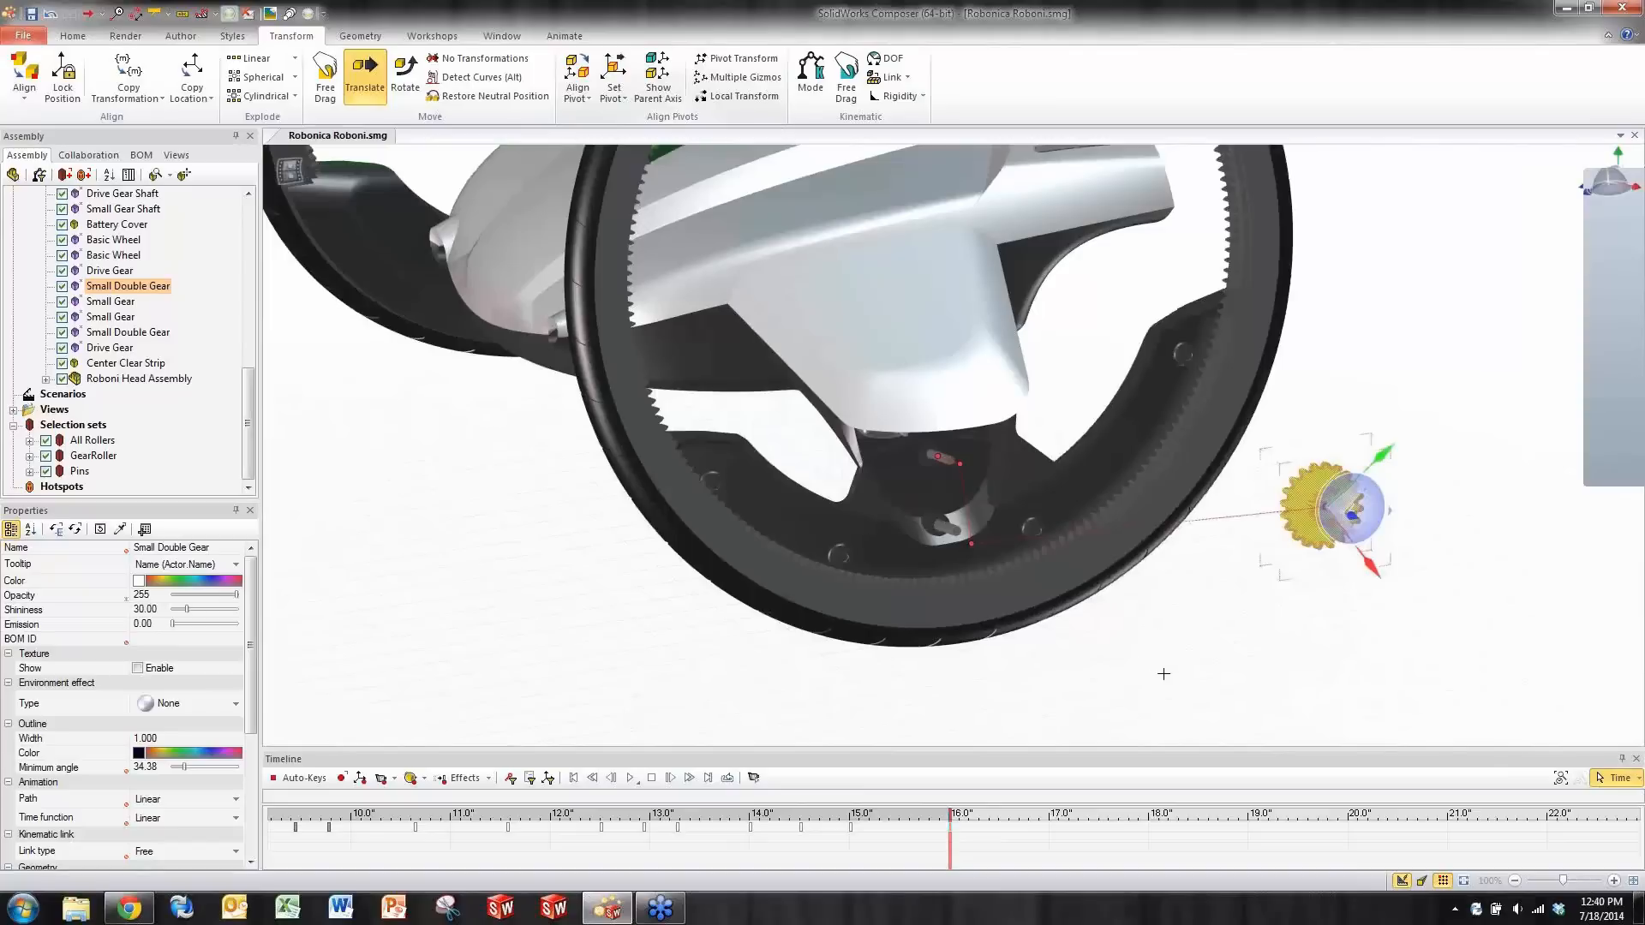
click(716, 865)
click(631, 778)
- Set the Small Double Gear's animation path to Custom
middle_drag(1203, 619, 1072, 629)
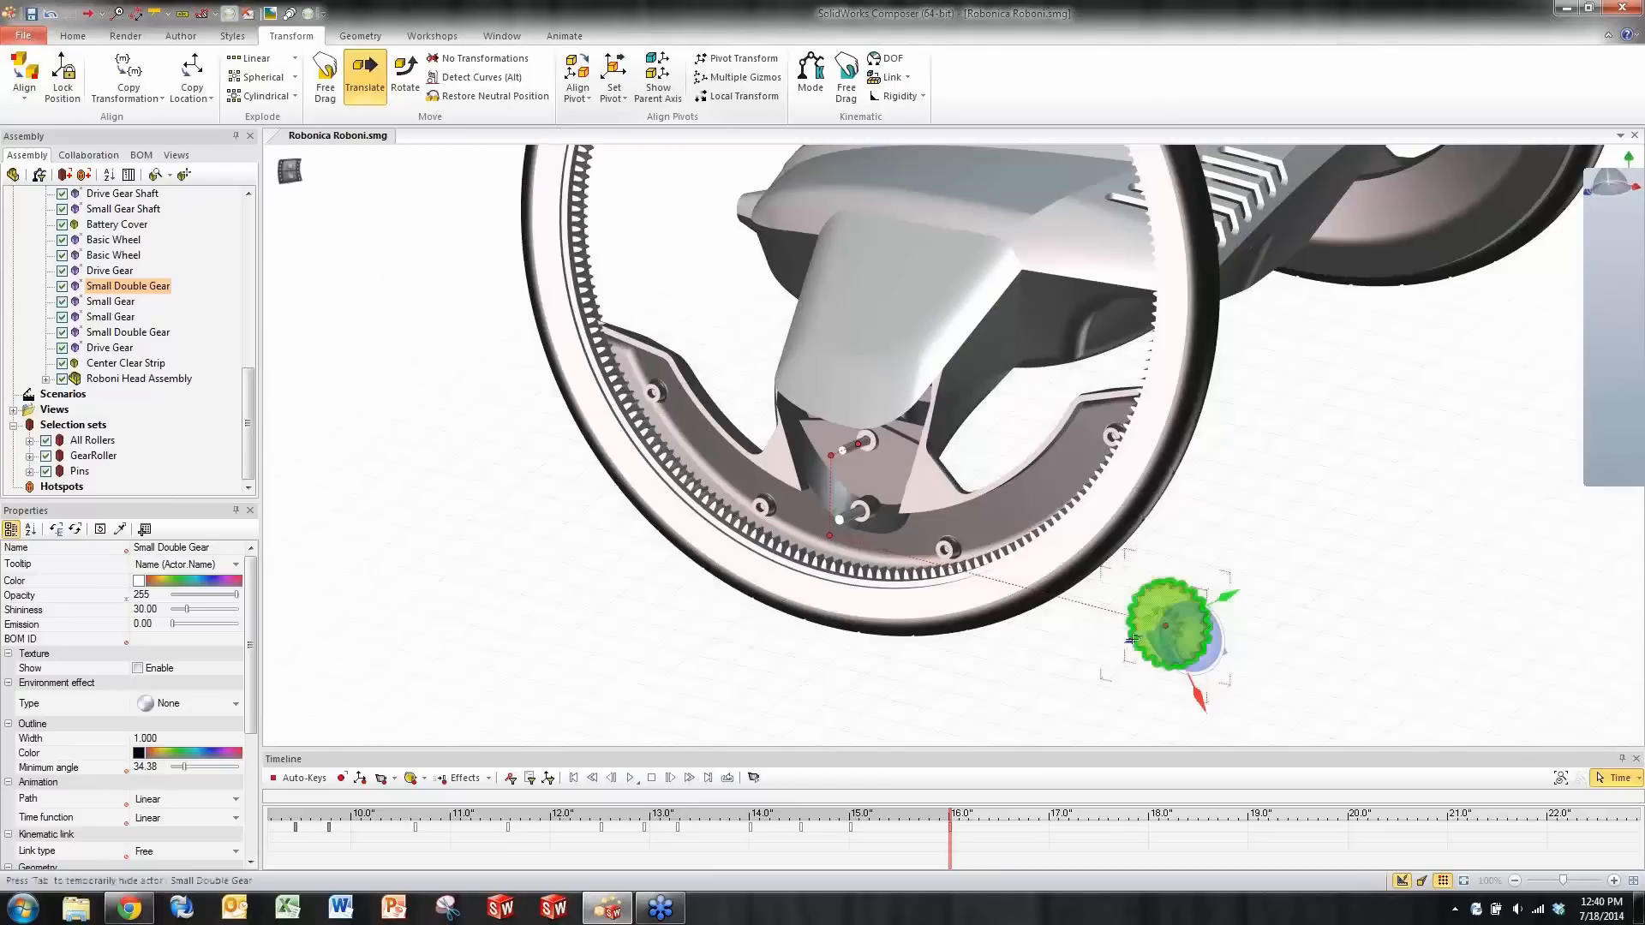
scroll(92, 678, down, 3)
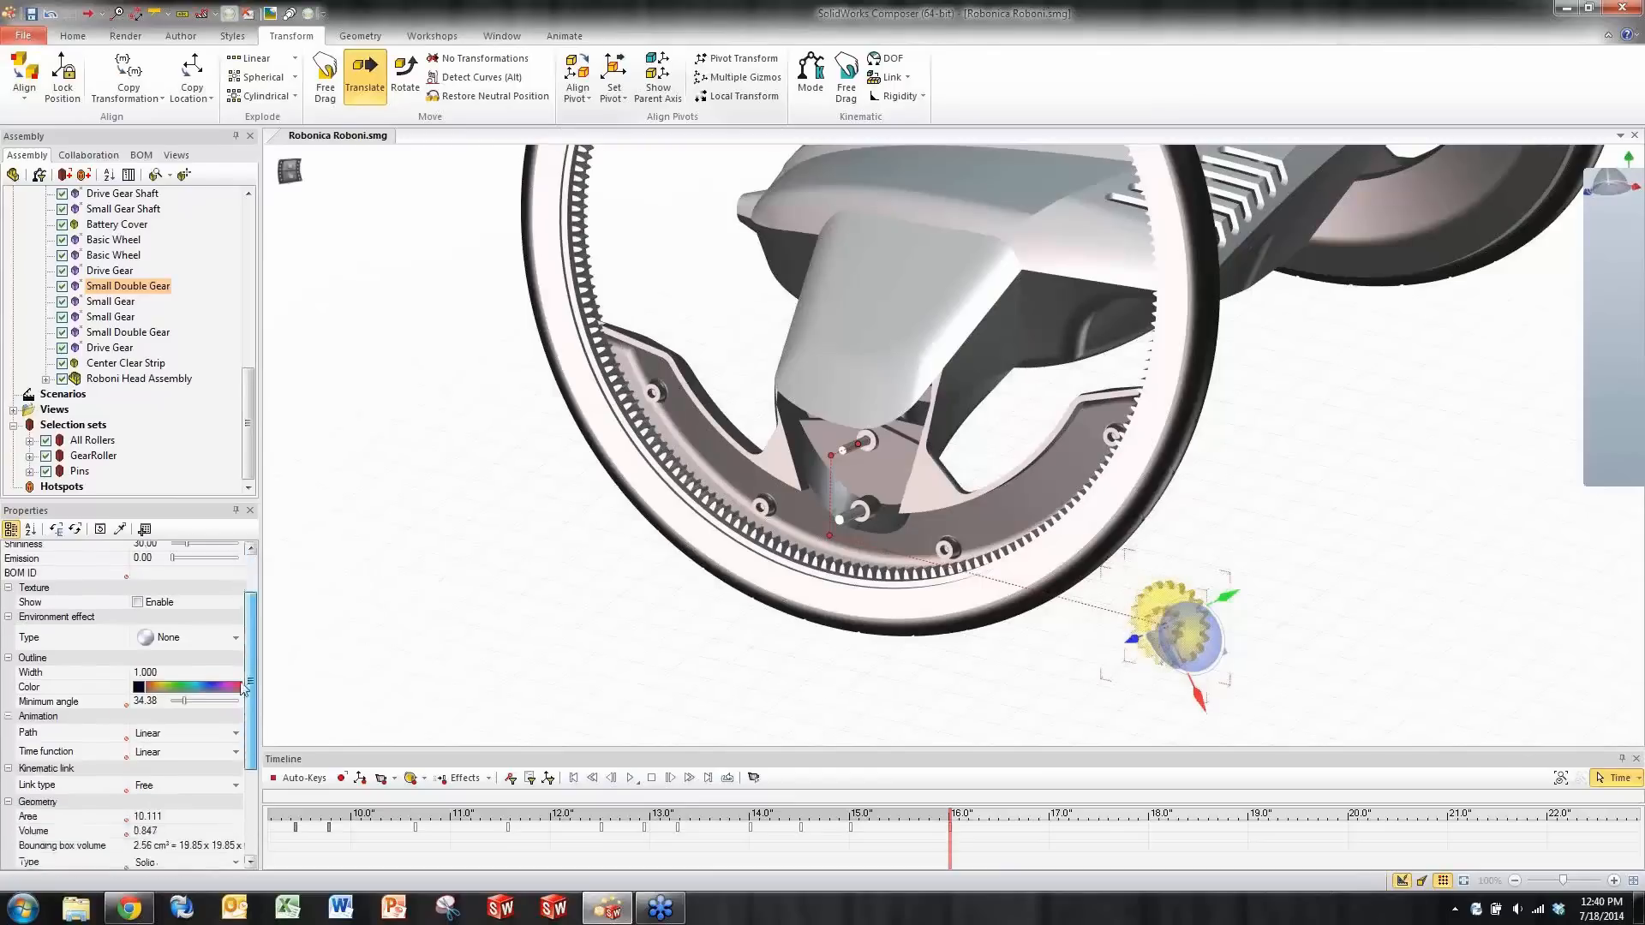
click(72, 661)
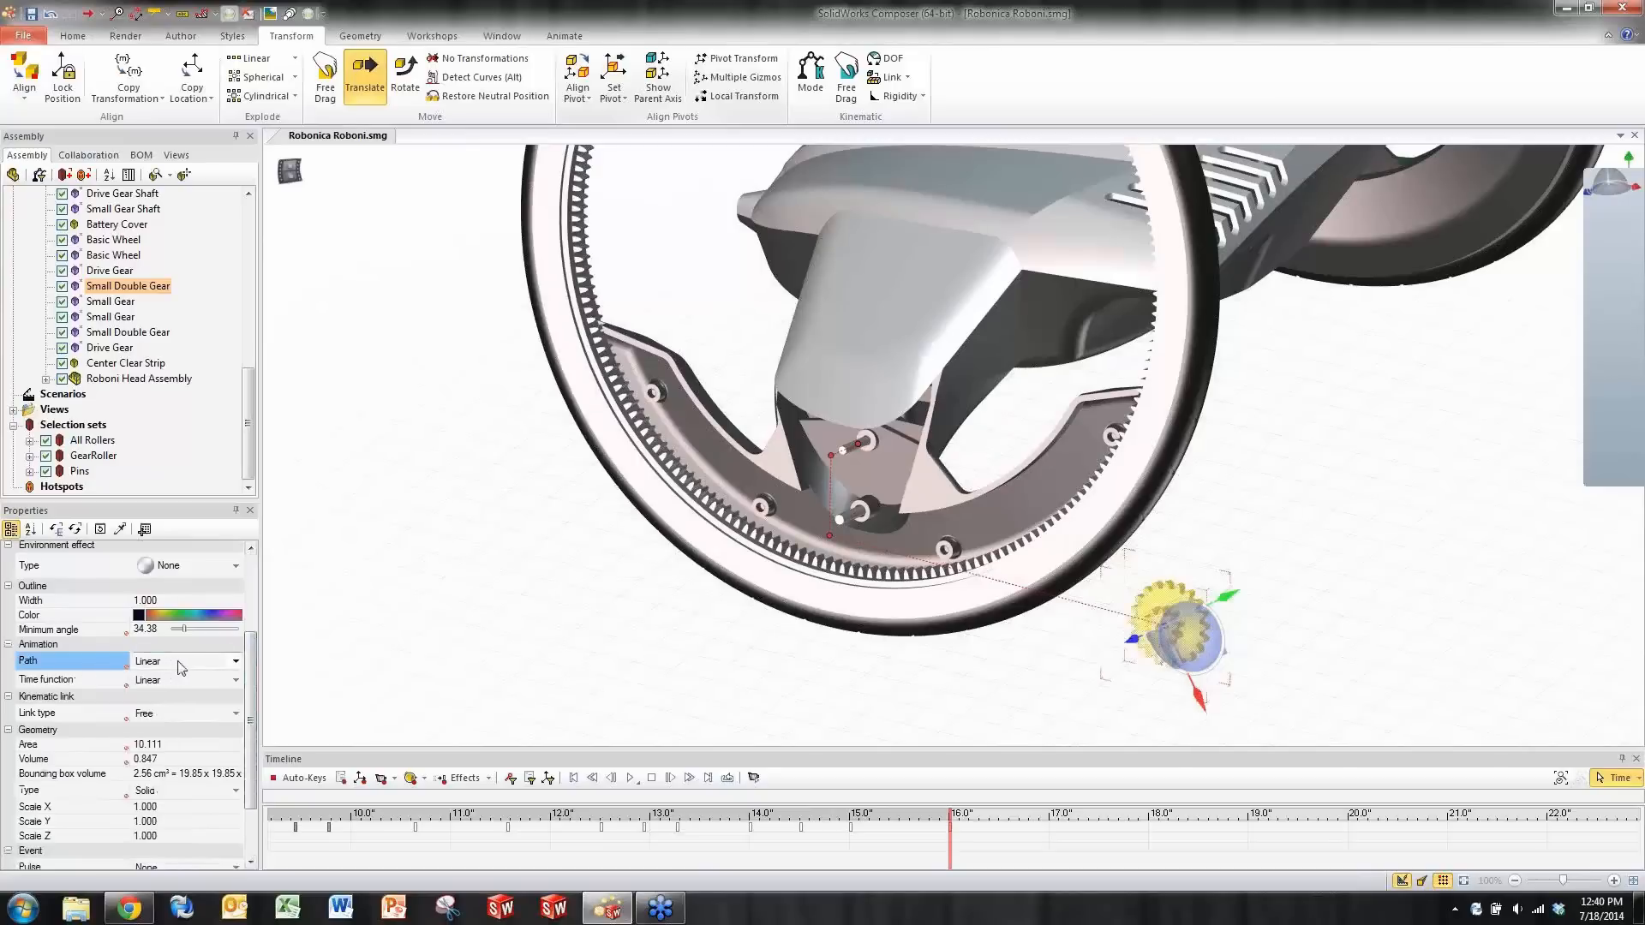
click(233, 661)
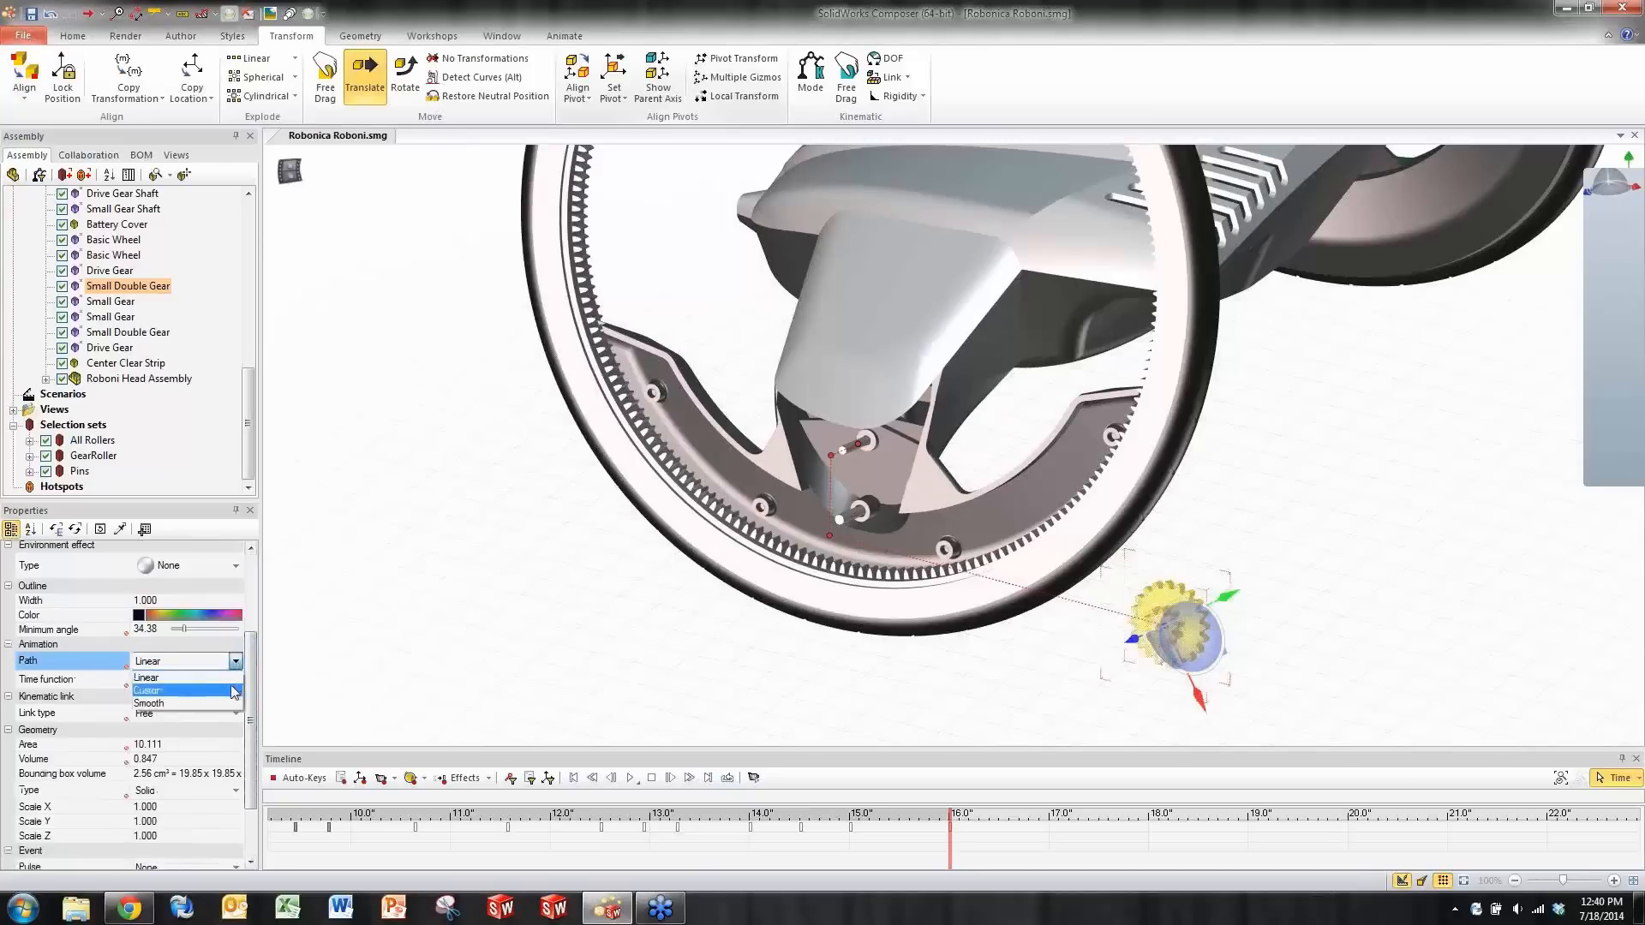
click(233, 689)
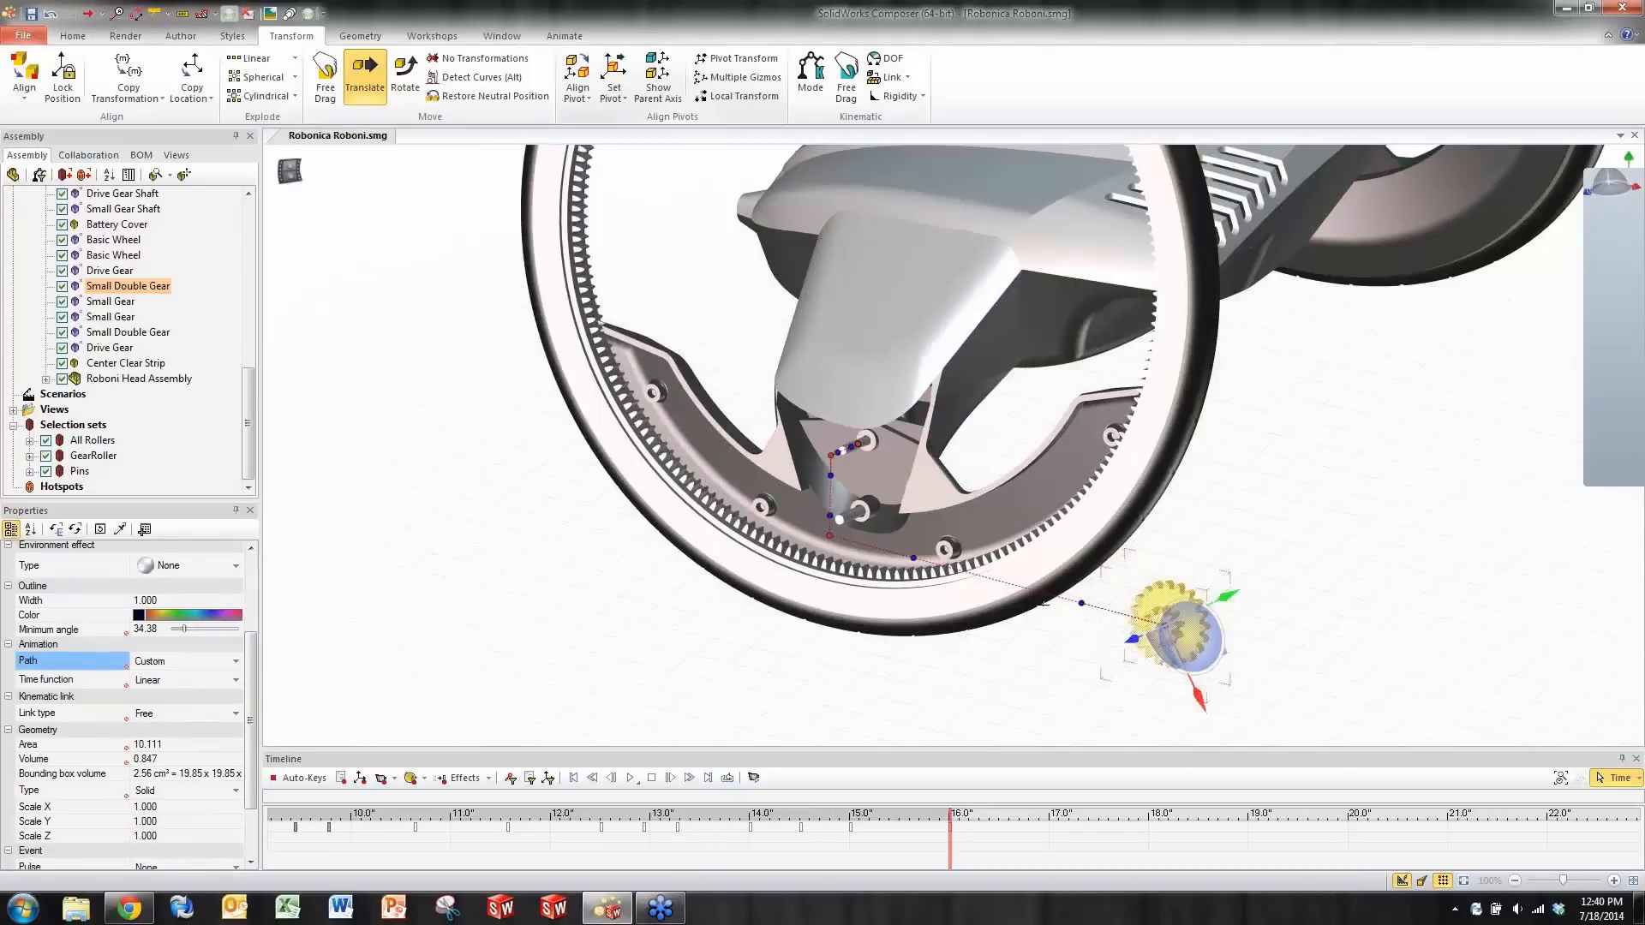
- Pull the curve handles around the two middle points of the gear's path to bend its straight segments
scroll(1043, 602, up, 3)
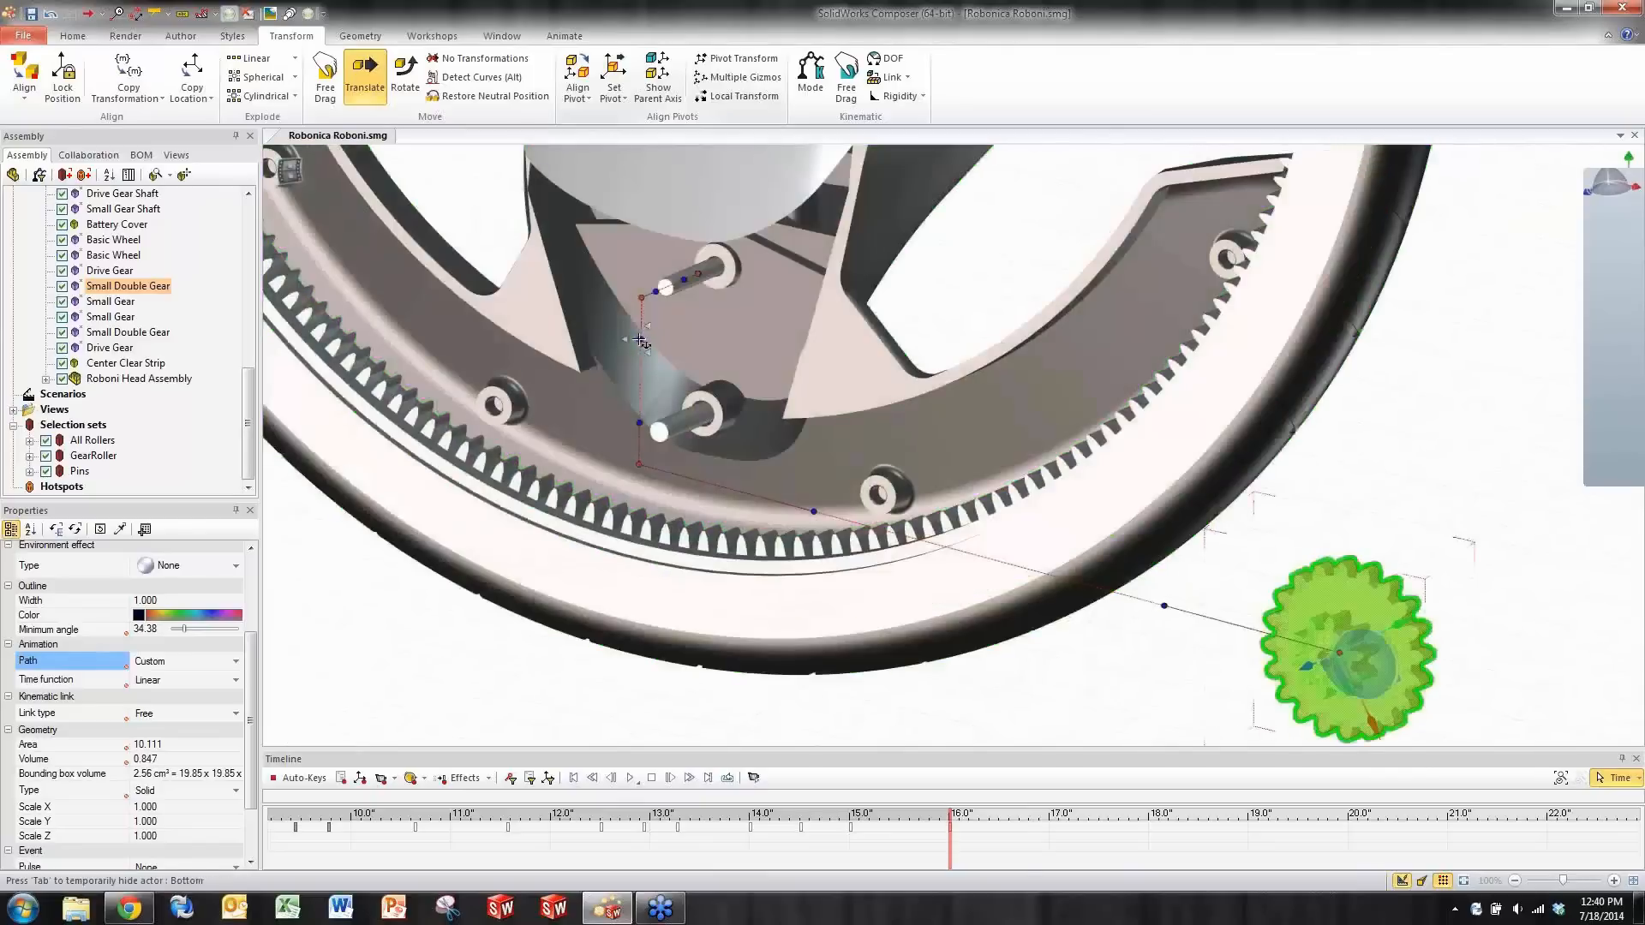
drag(624, 344, 572, 328)
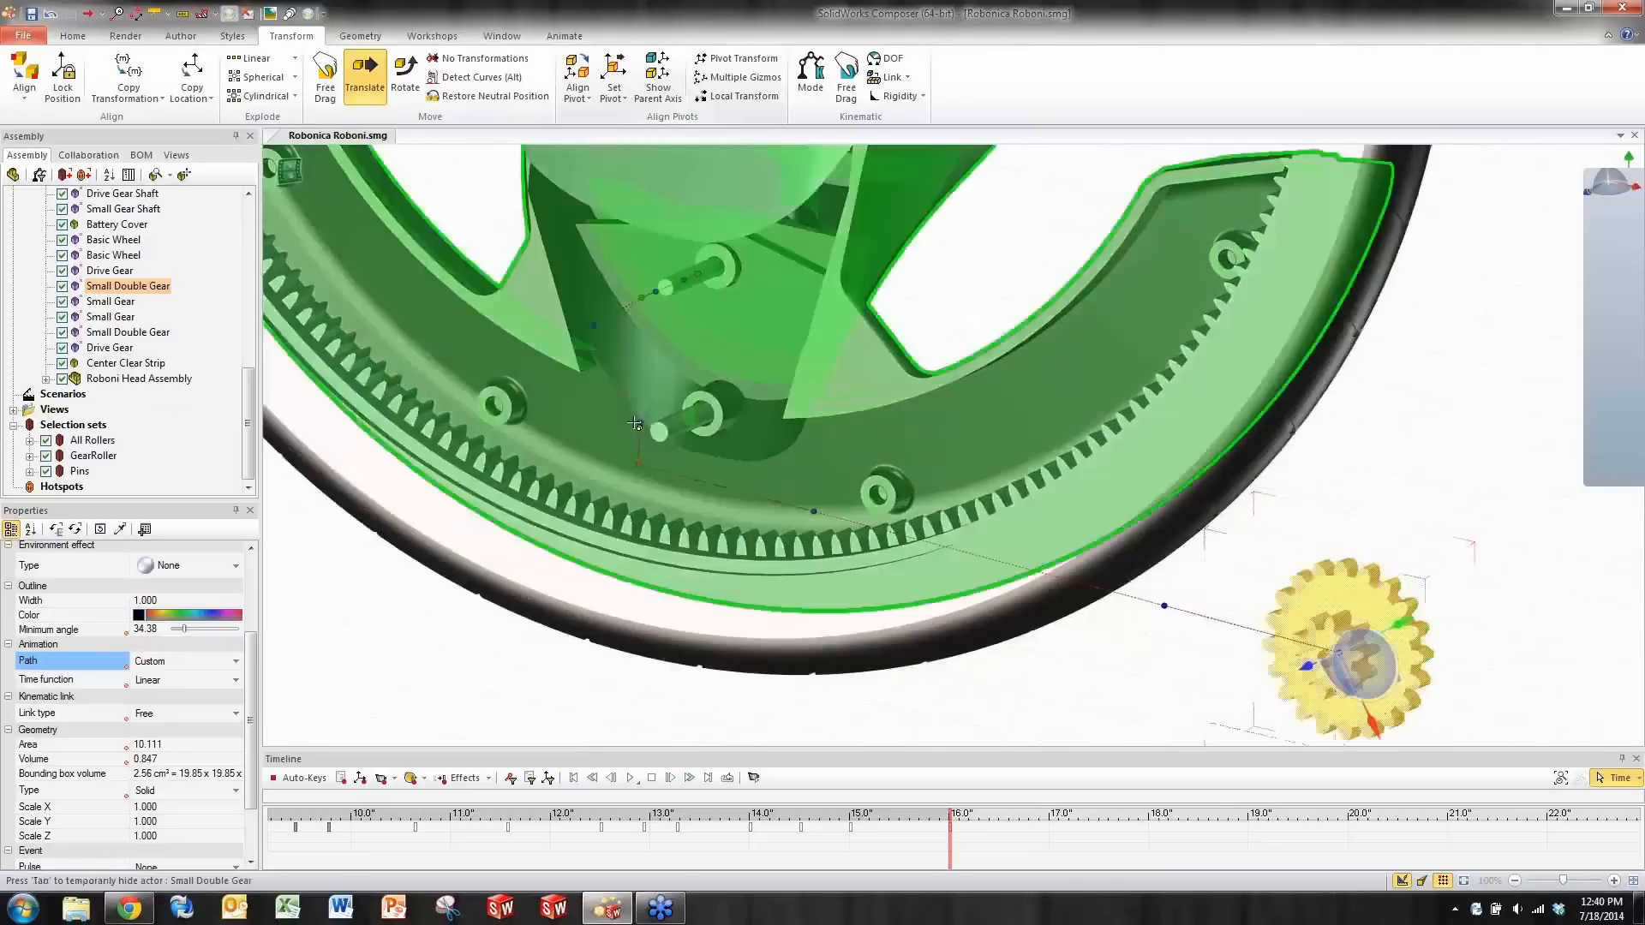
drag(639, 422, 575, 444)
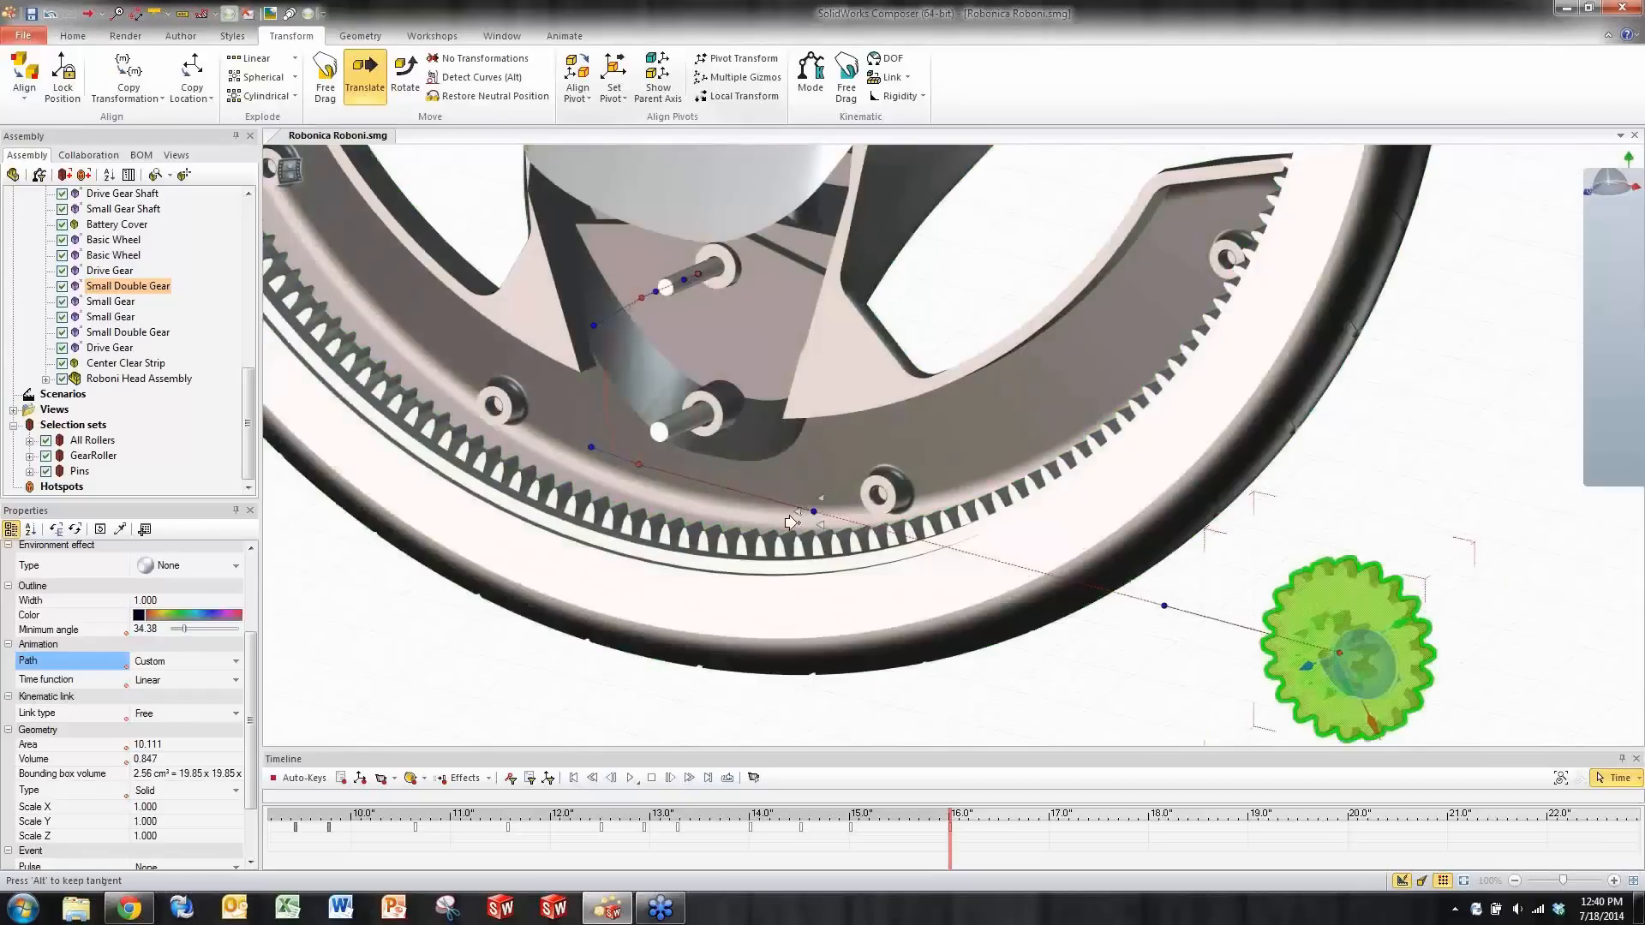
drag(810, 514, 786, 555)
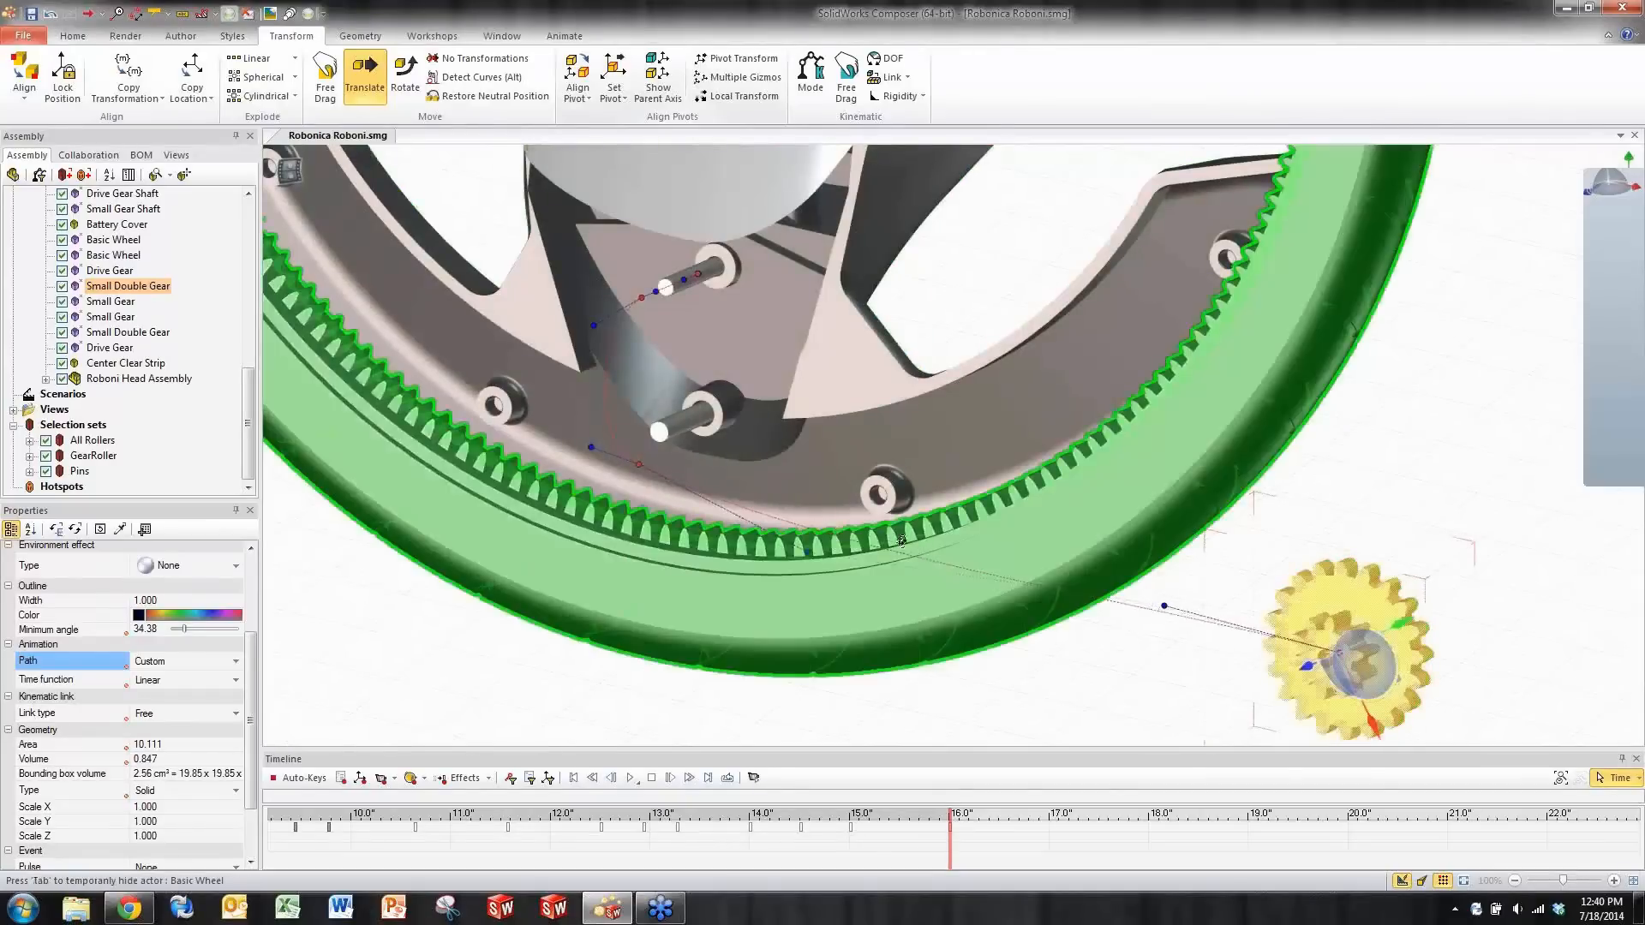
- Move the lower middle path point farther from the wheel and adjust the neighbouring and end handles to form a smooth arc
drag(925, 552, 831, 520)
middle_drag(830, 520, 818, 529)
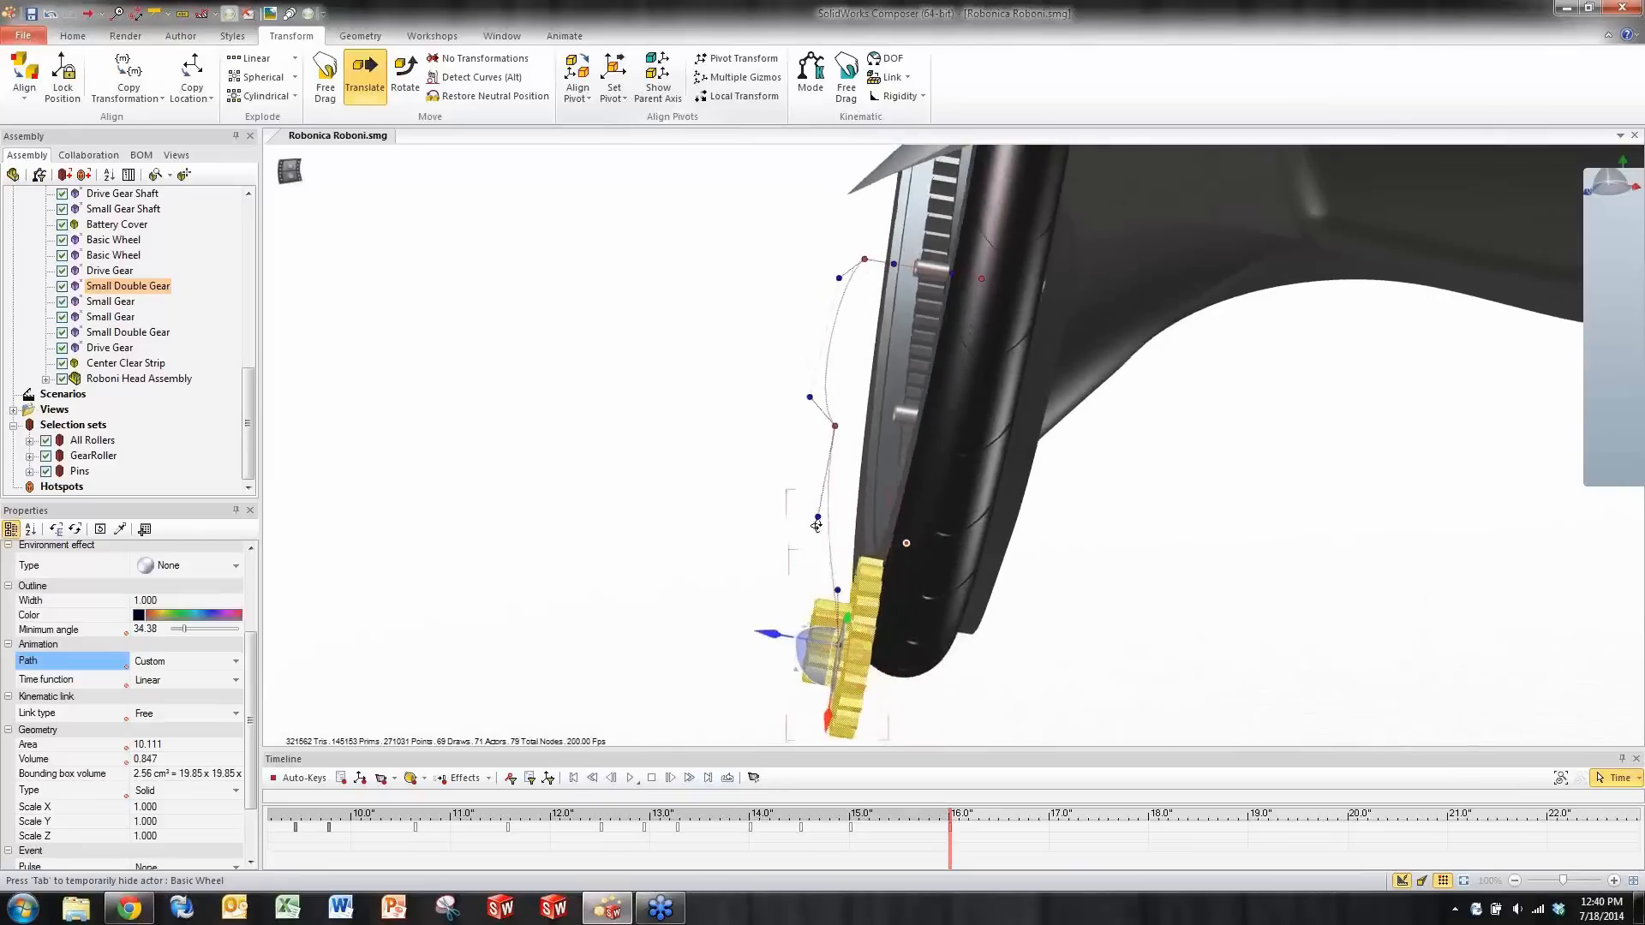
drag(834, 425, 791, 431)
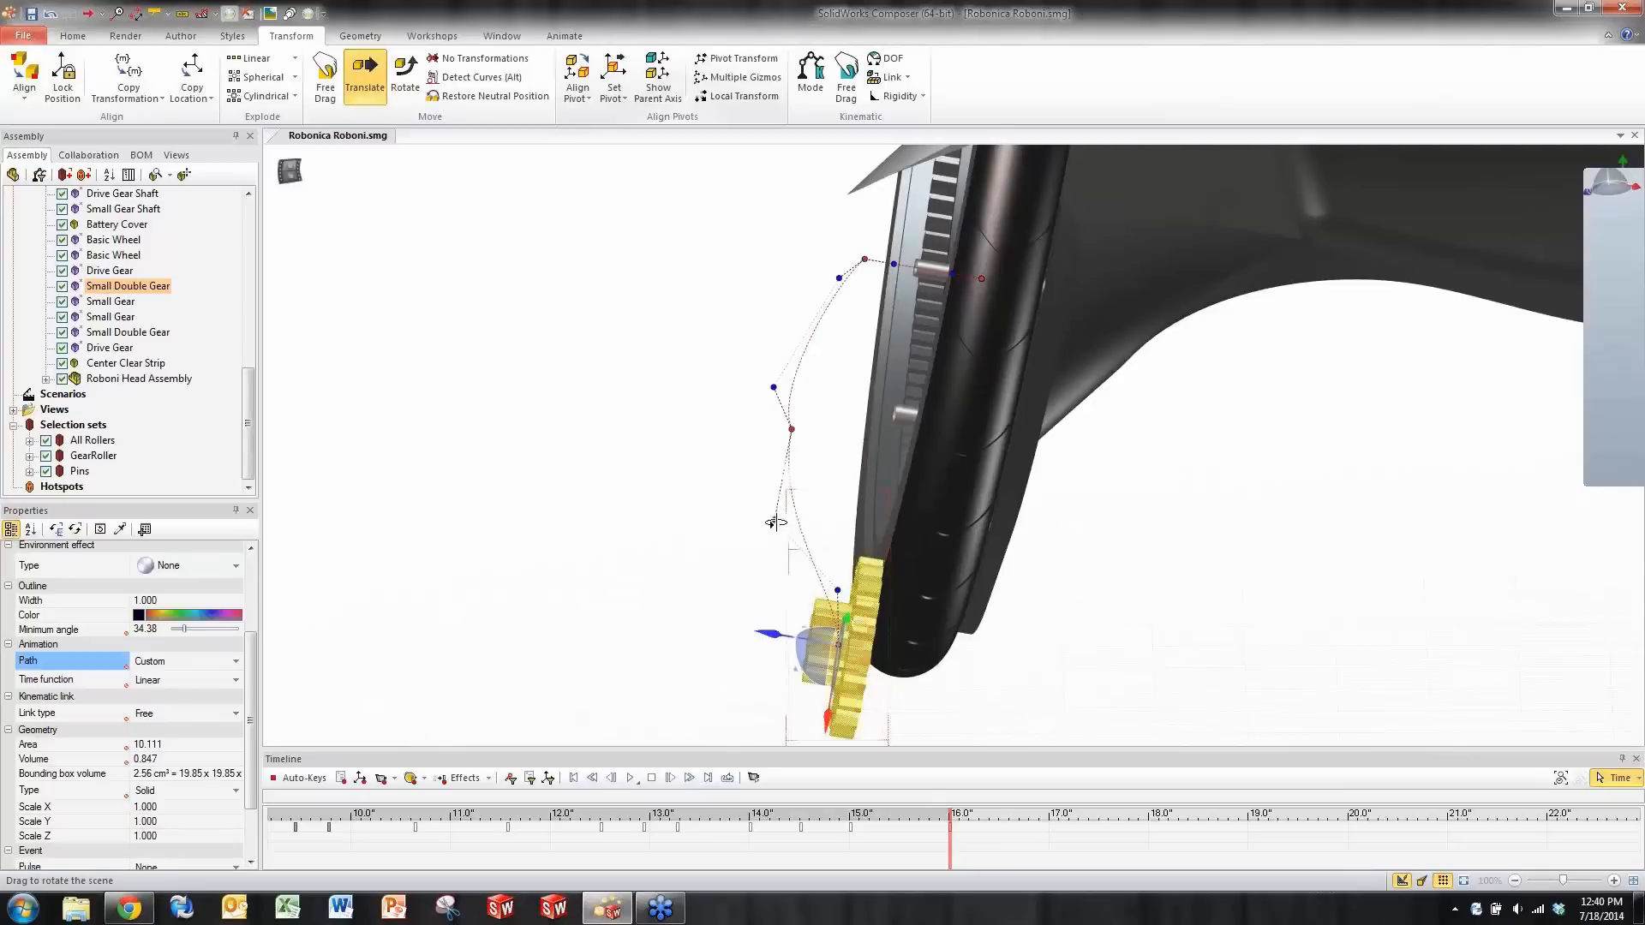
drag(773, 392, 784, 379)
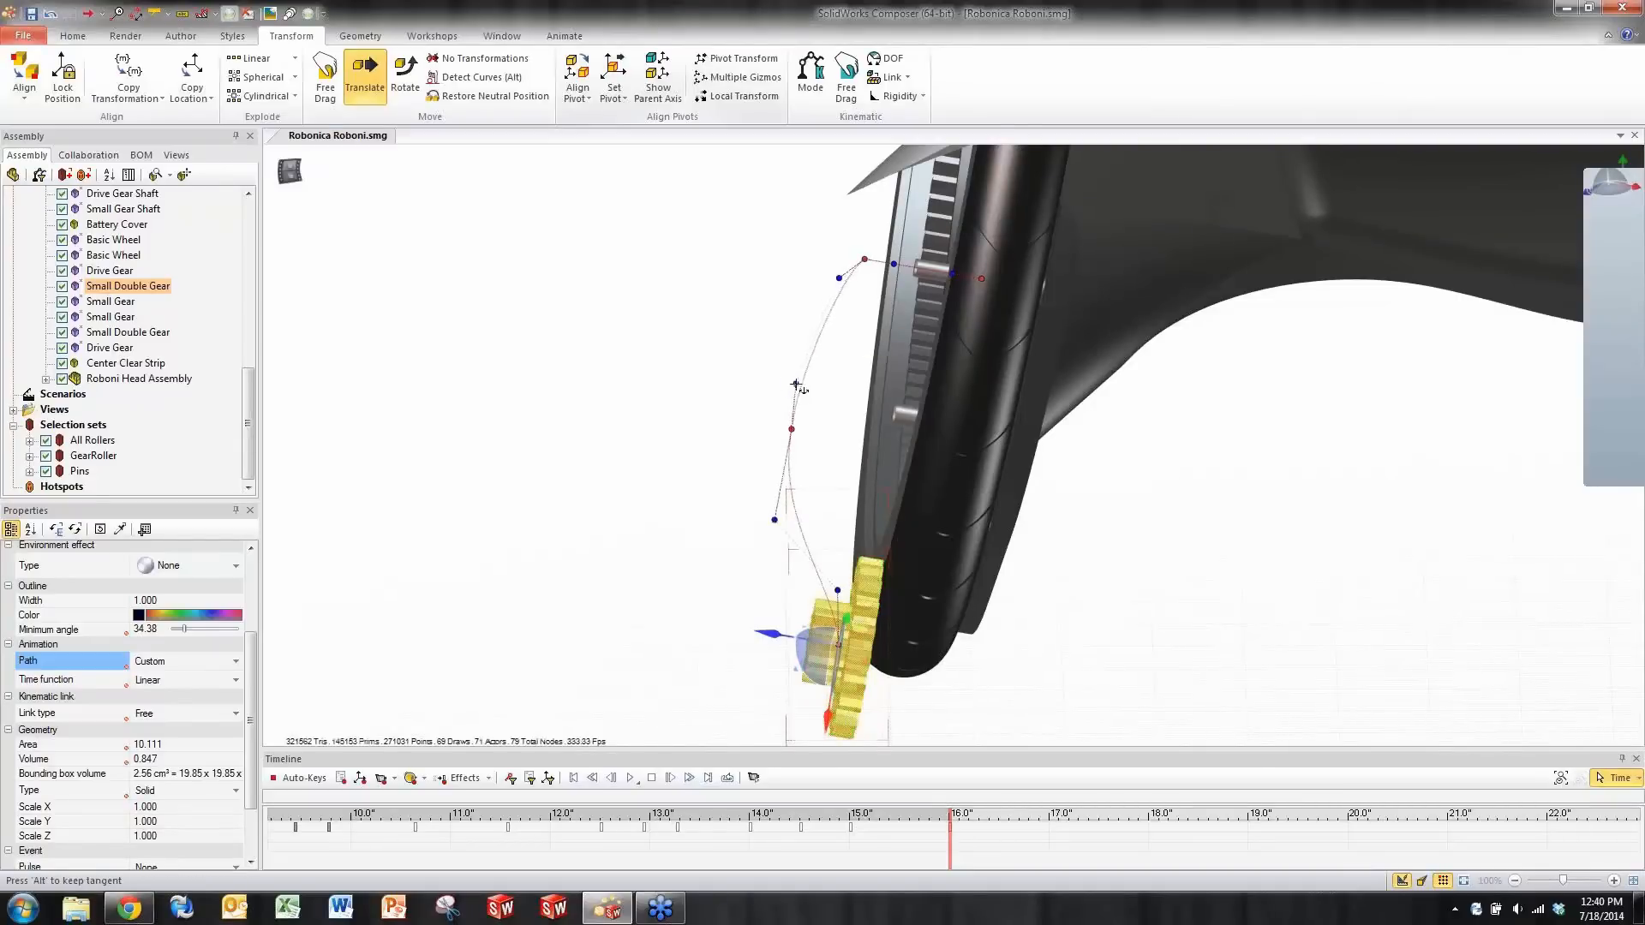
click(891, 274)
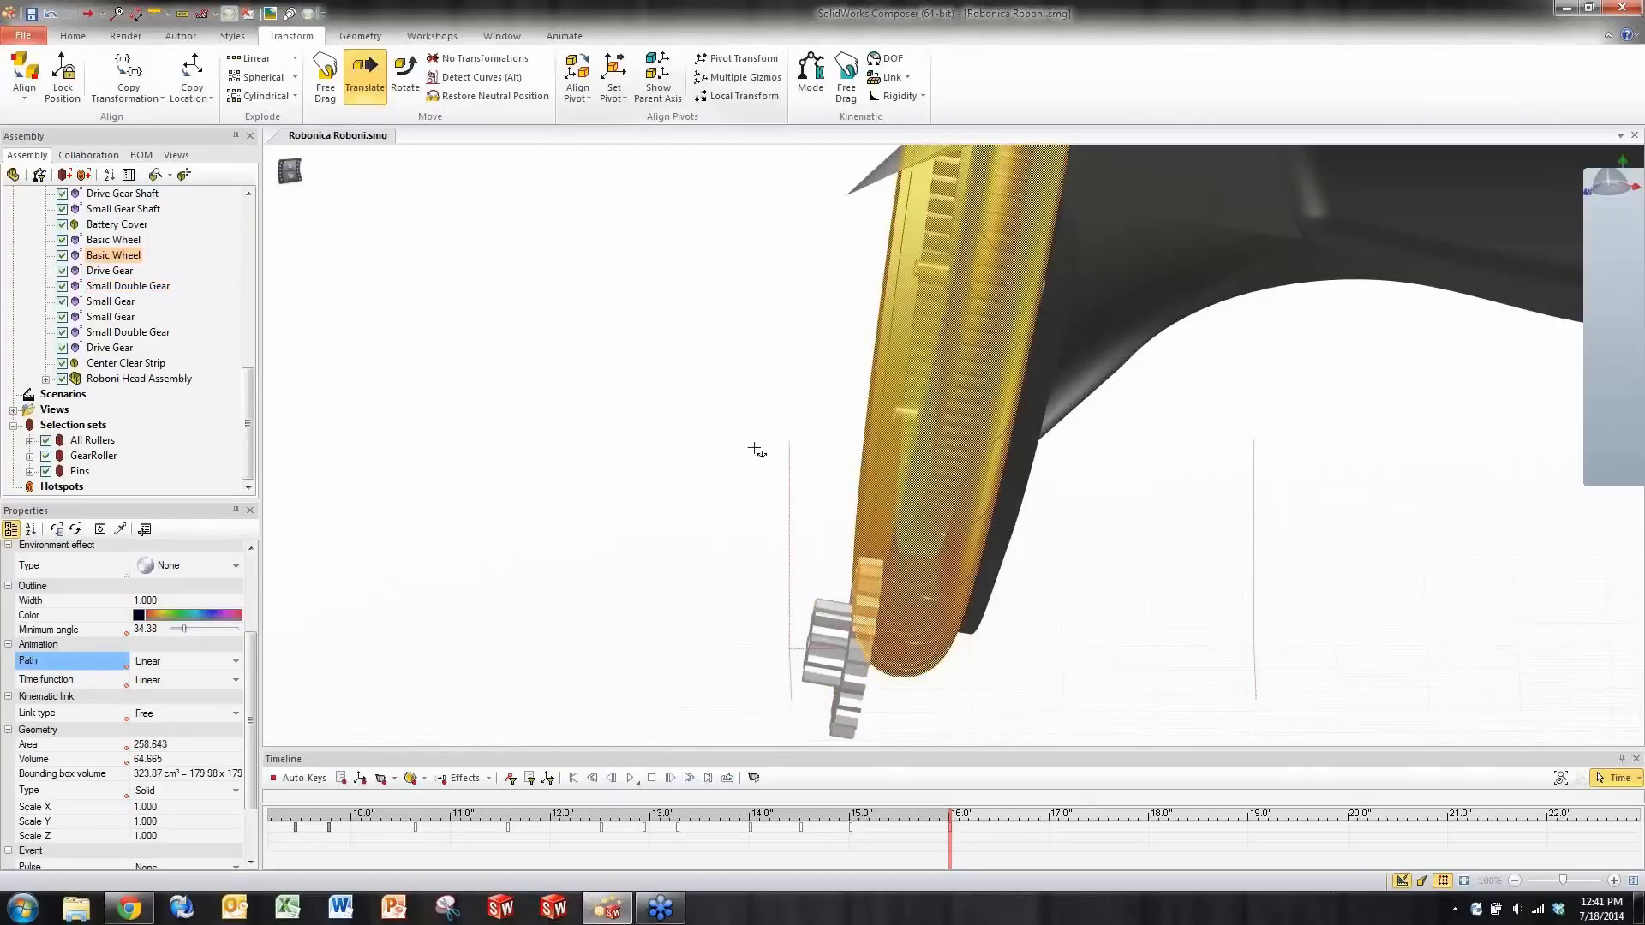
click(739, 612)
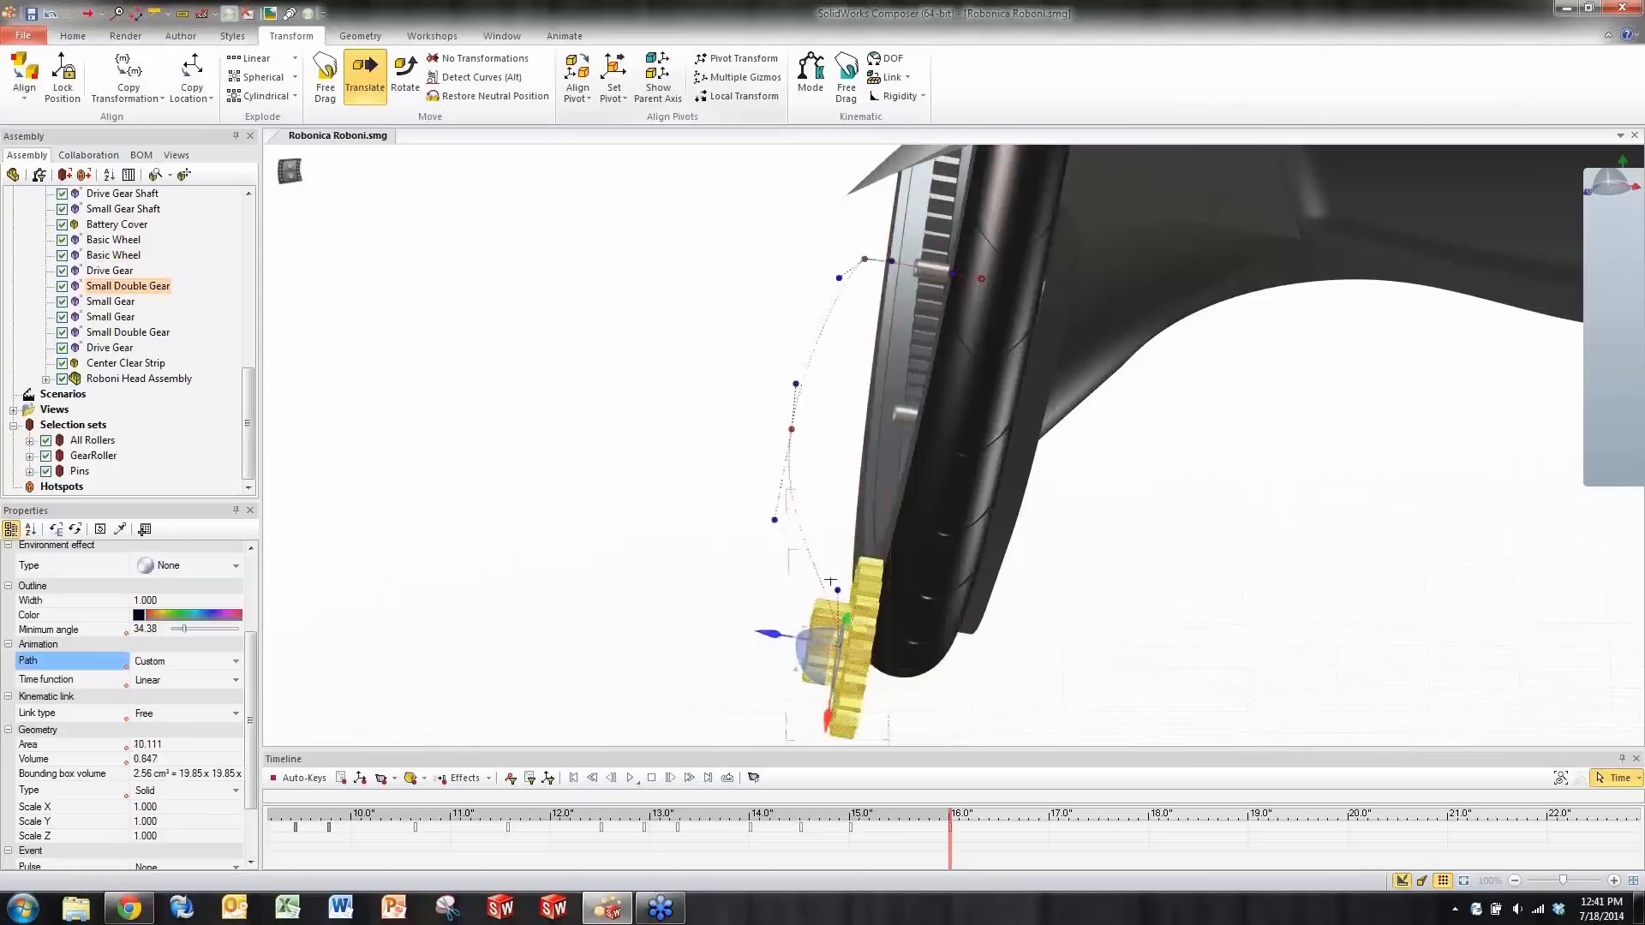
drag(837, 590, 804, 600)
- Switch the Small Double Gear's path back to Custom and turn on Camera Play Mode
mouse_move(950, 854)
mouse_down()
mouse_move(781, 858)
mouse_move(950, 848)
mouse_up()
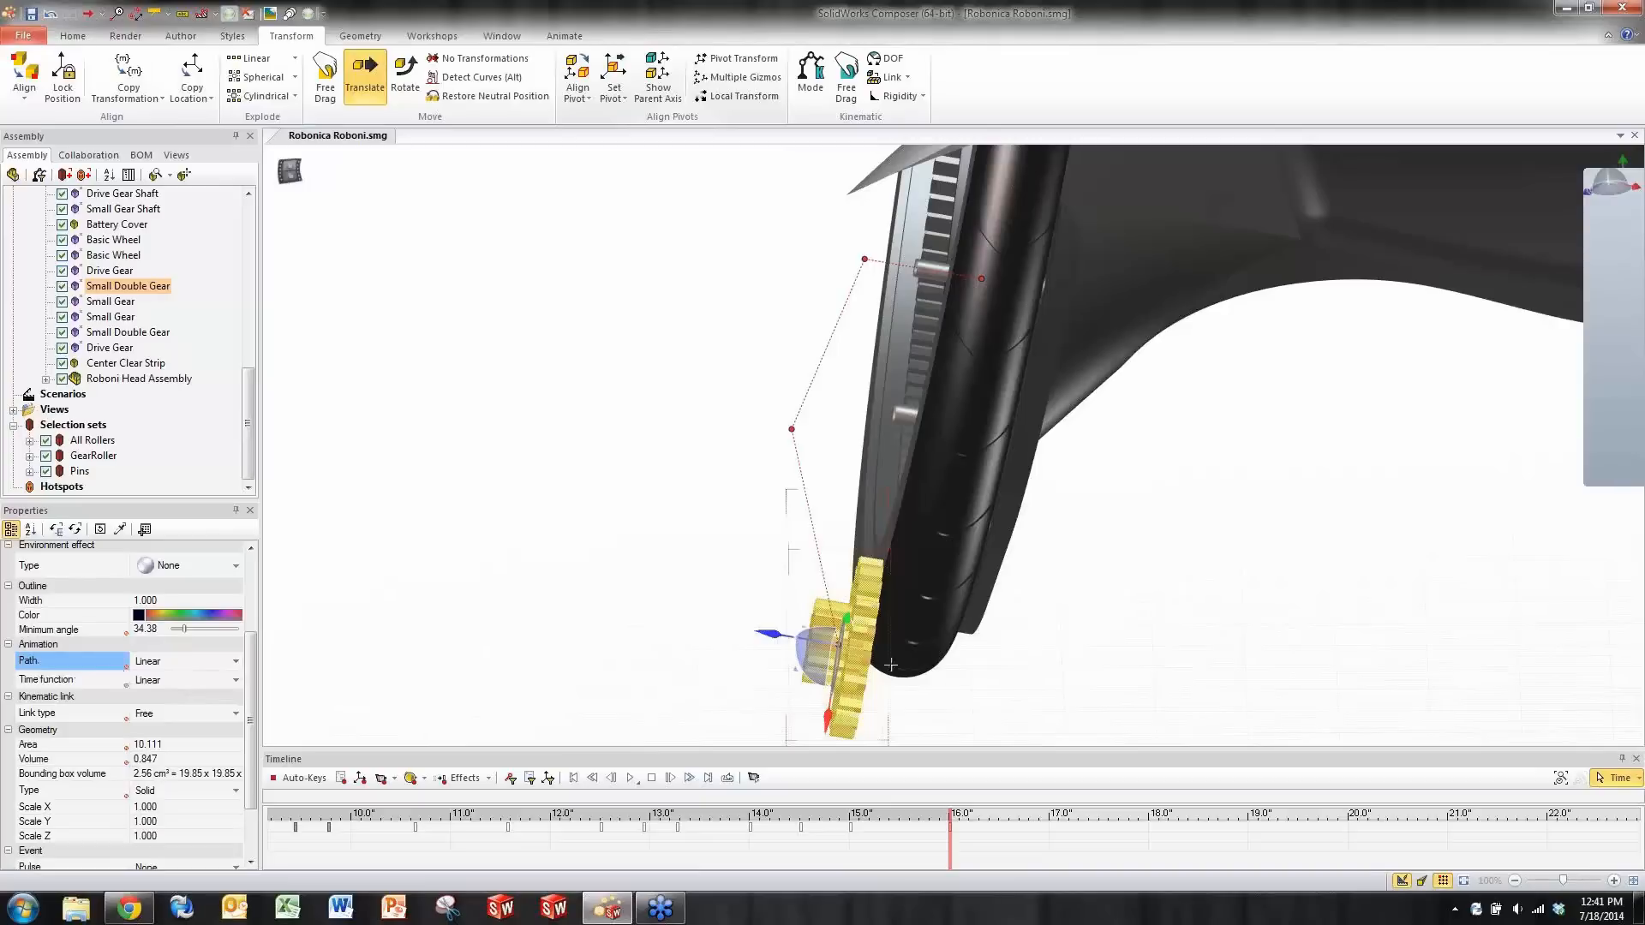
click(235, 661)
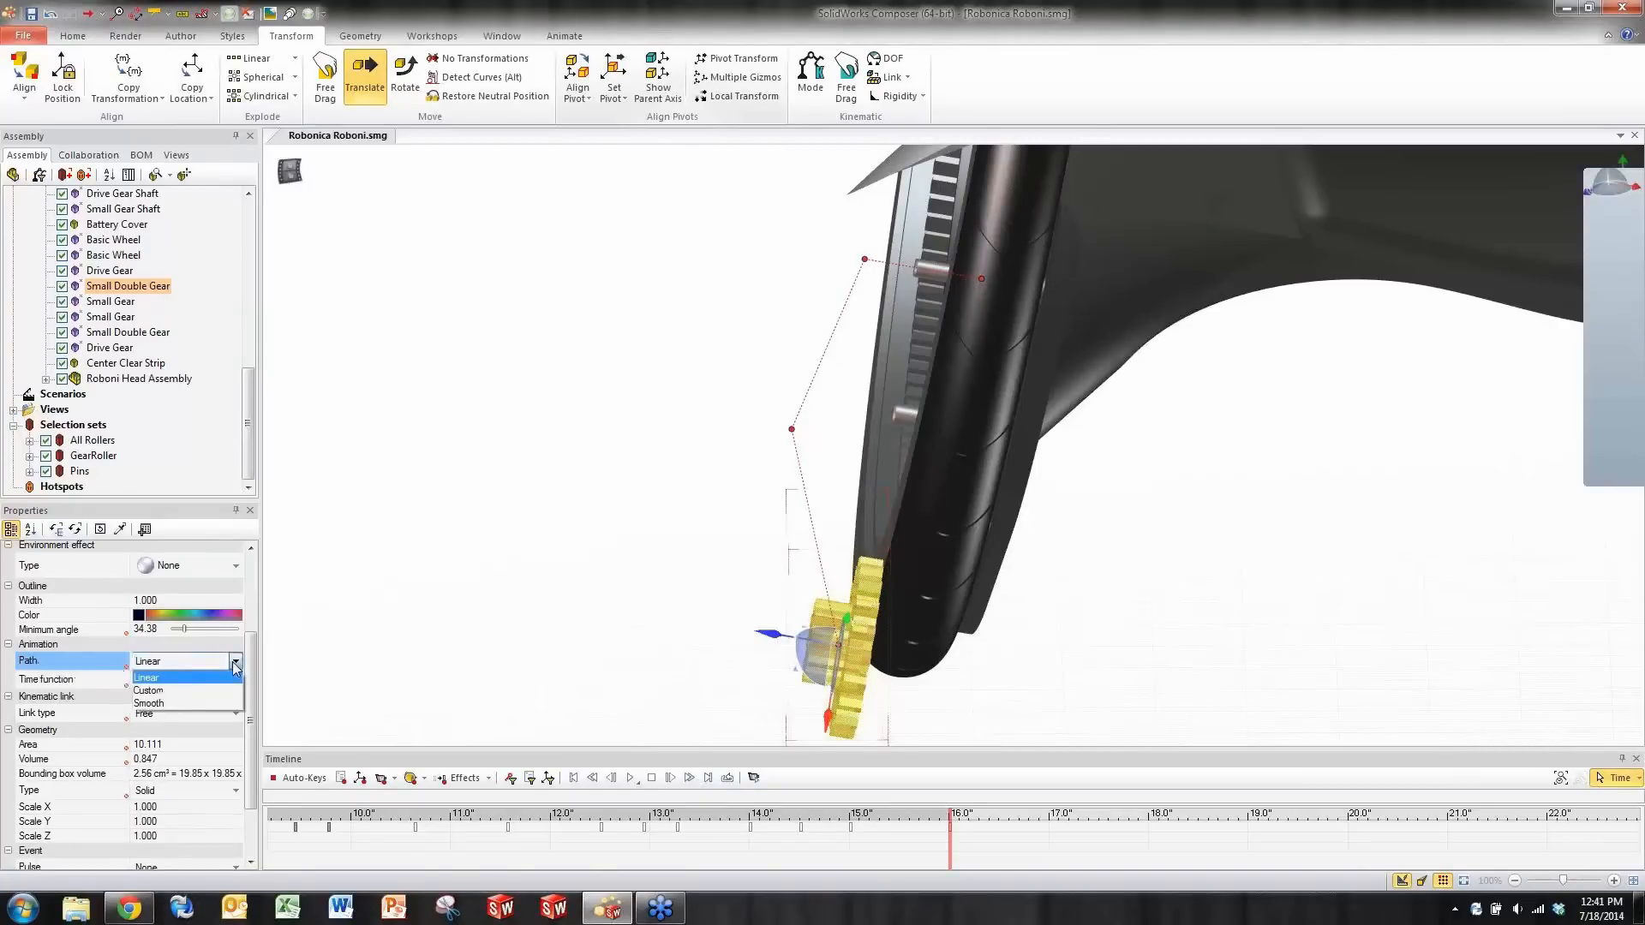
click(214, 690)
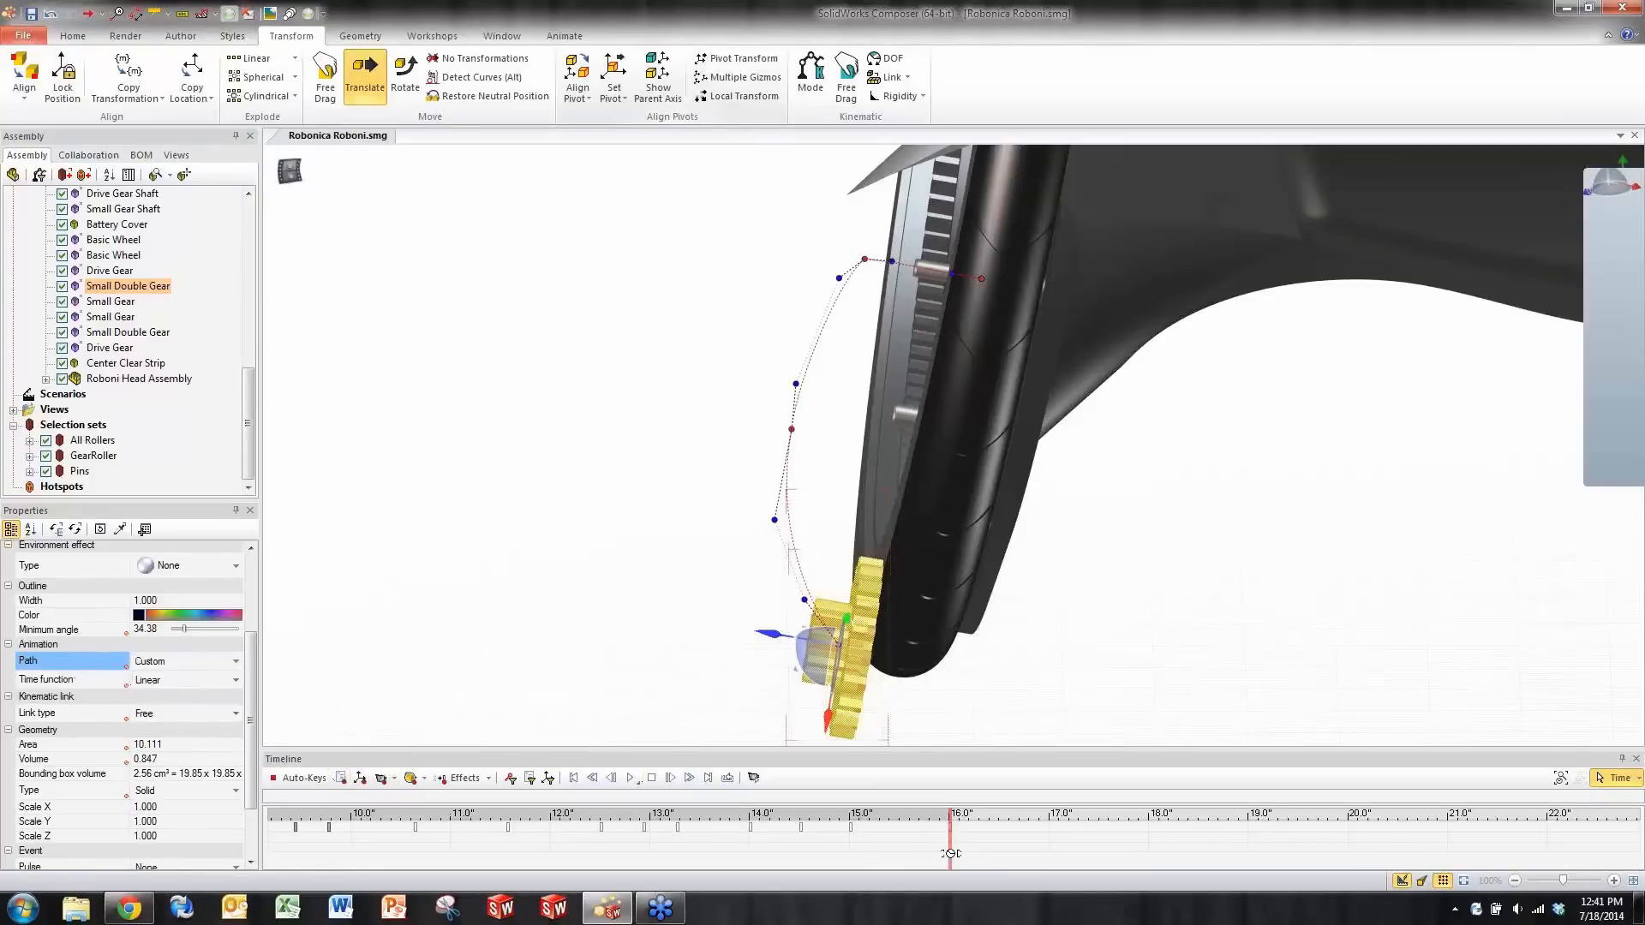
mouse_move(949, 853)
mouse_down()
mouse_move(754, 845)
mouse_move(947, 868)
mouse_move(861, 860)
mouse_move(742, 831)
mouse_move(951, 844)
mouse_up()
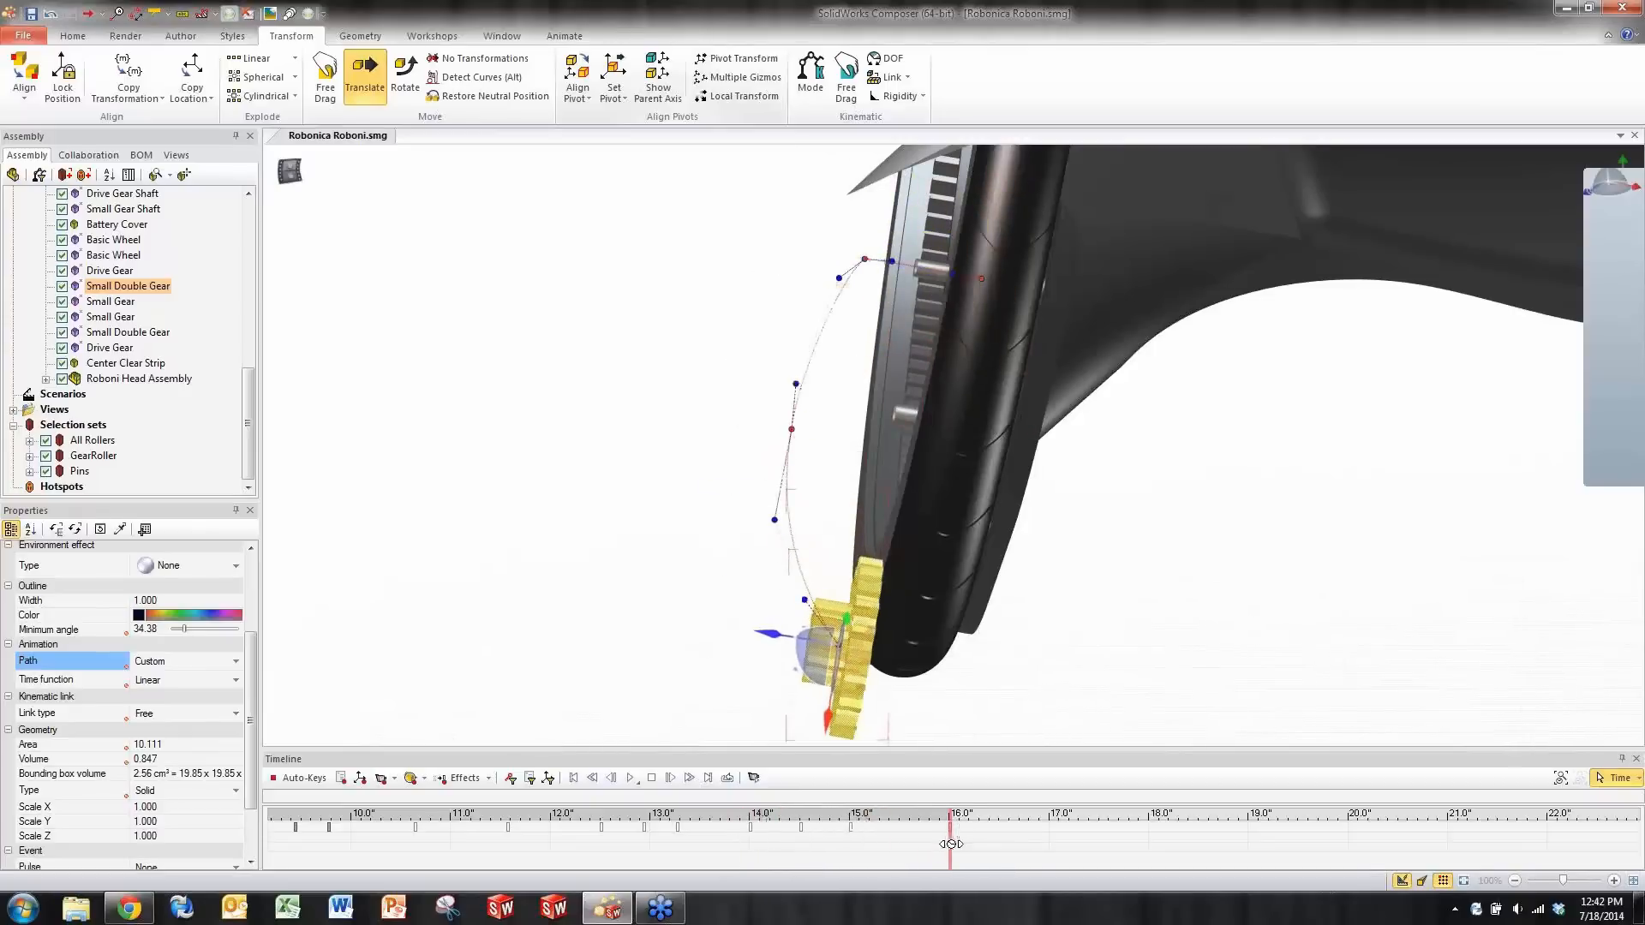
click(753, 778)
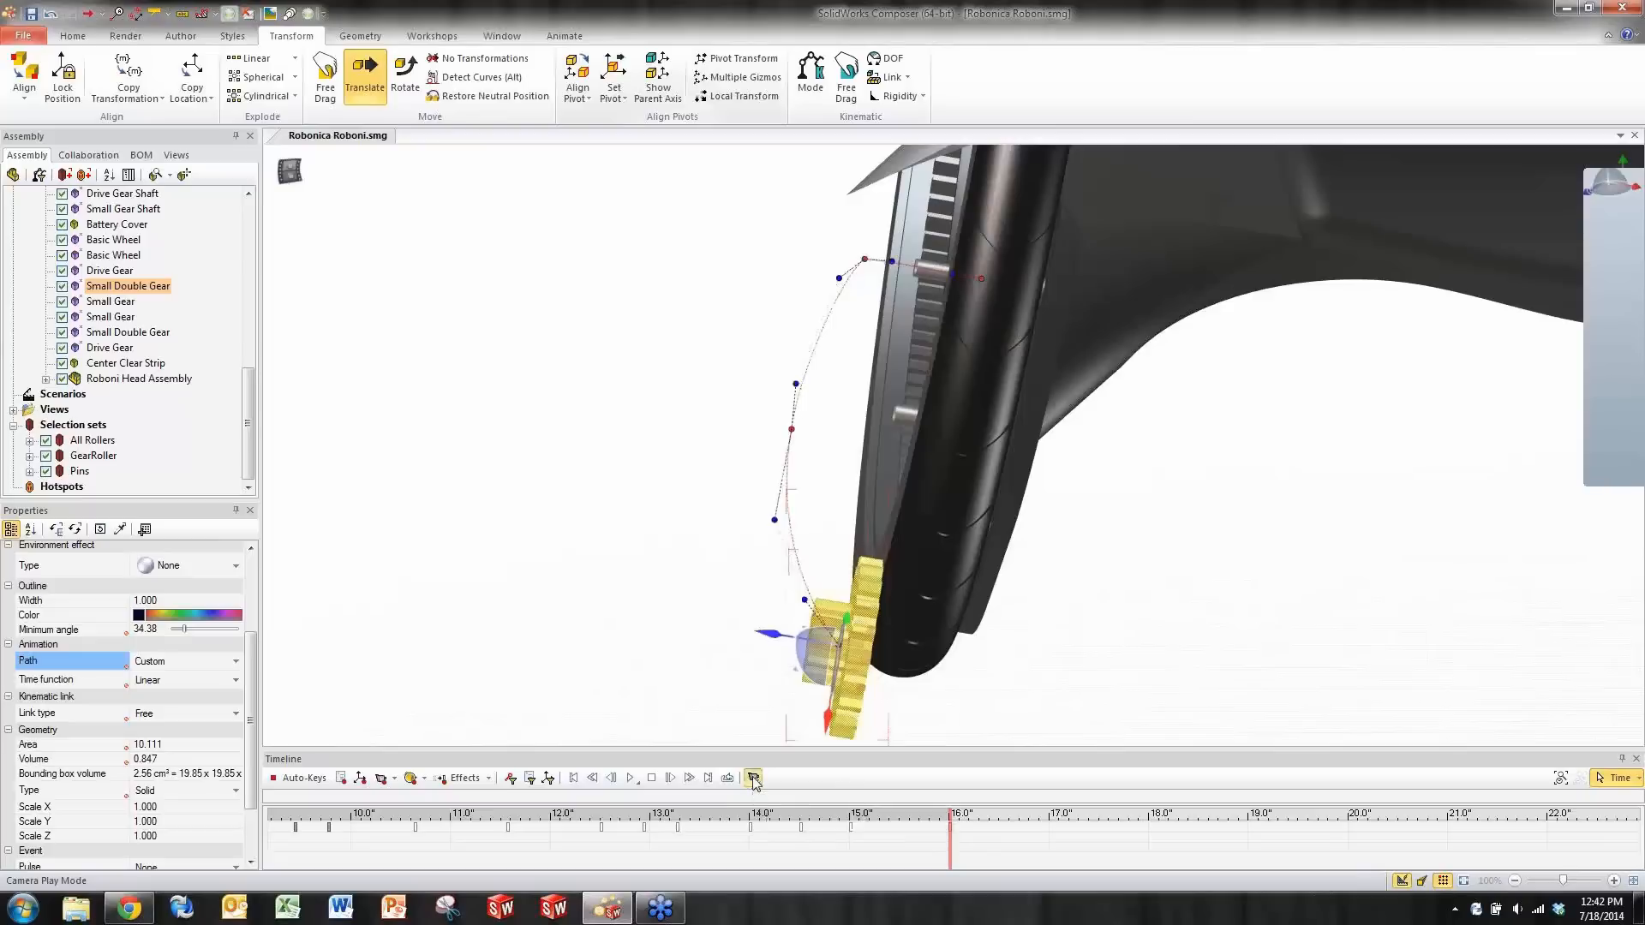
- Play back the Small Double Gear's removal along its custom path from about 13.7 s
click(889, 861)
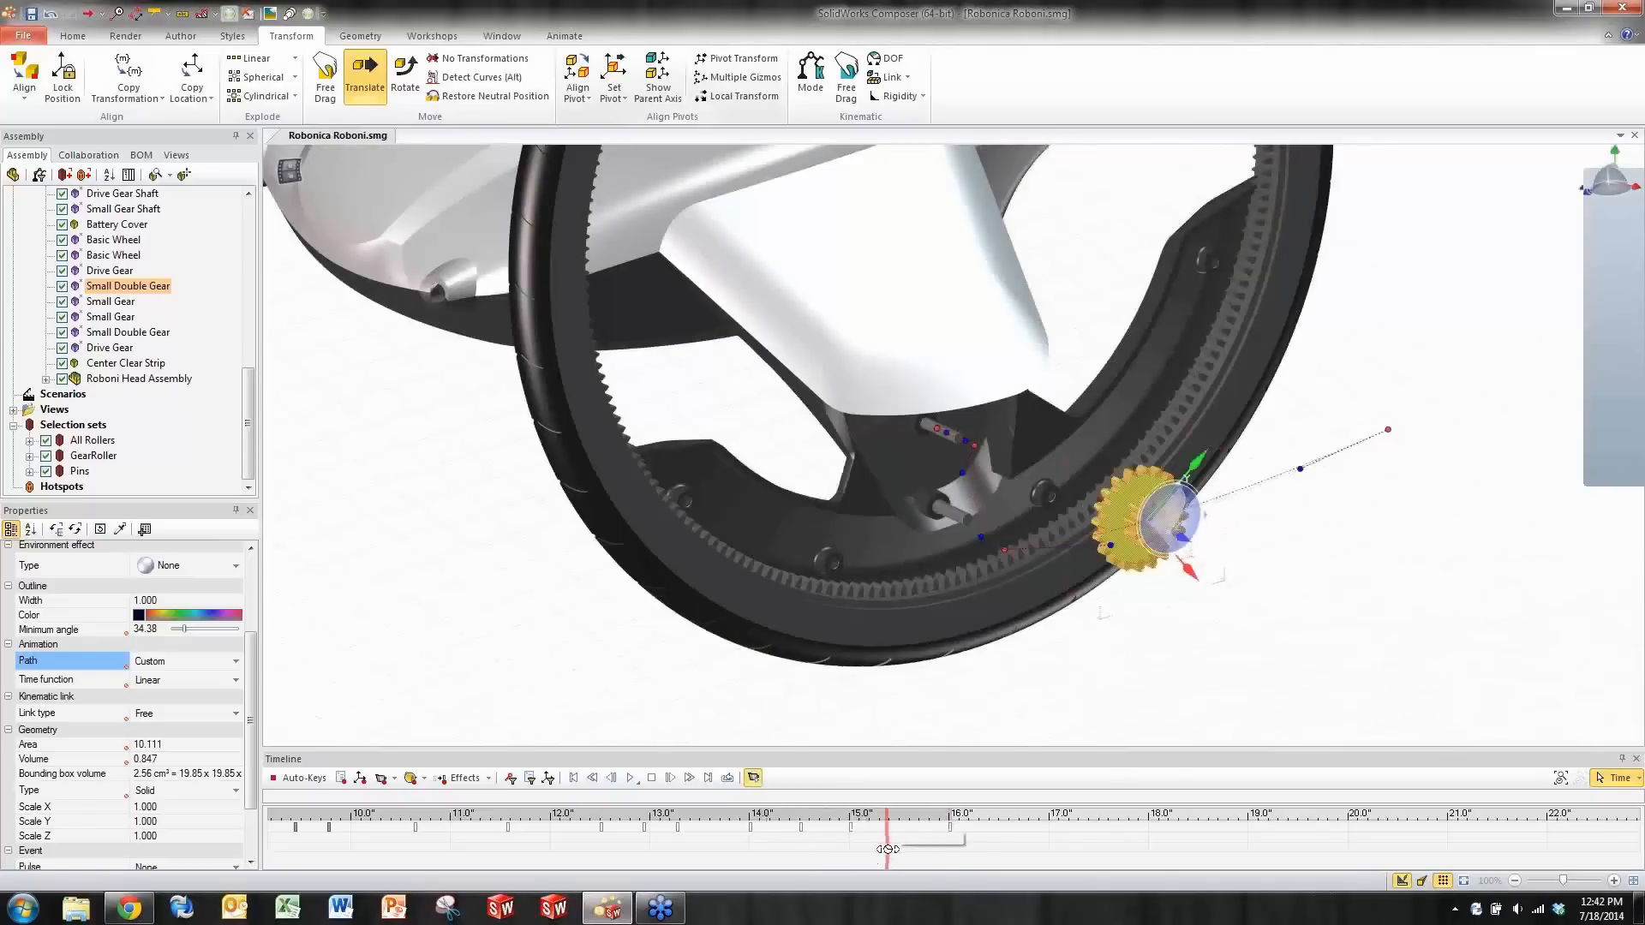
drag(886, 857, 722, 856)
click(660, 715)
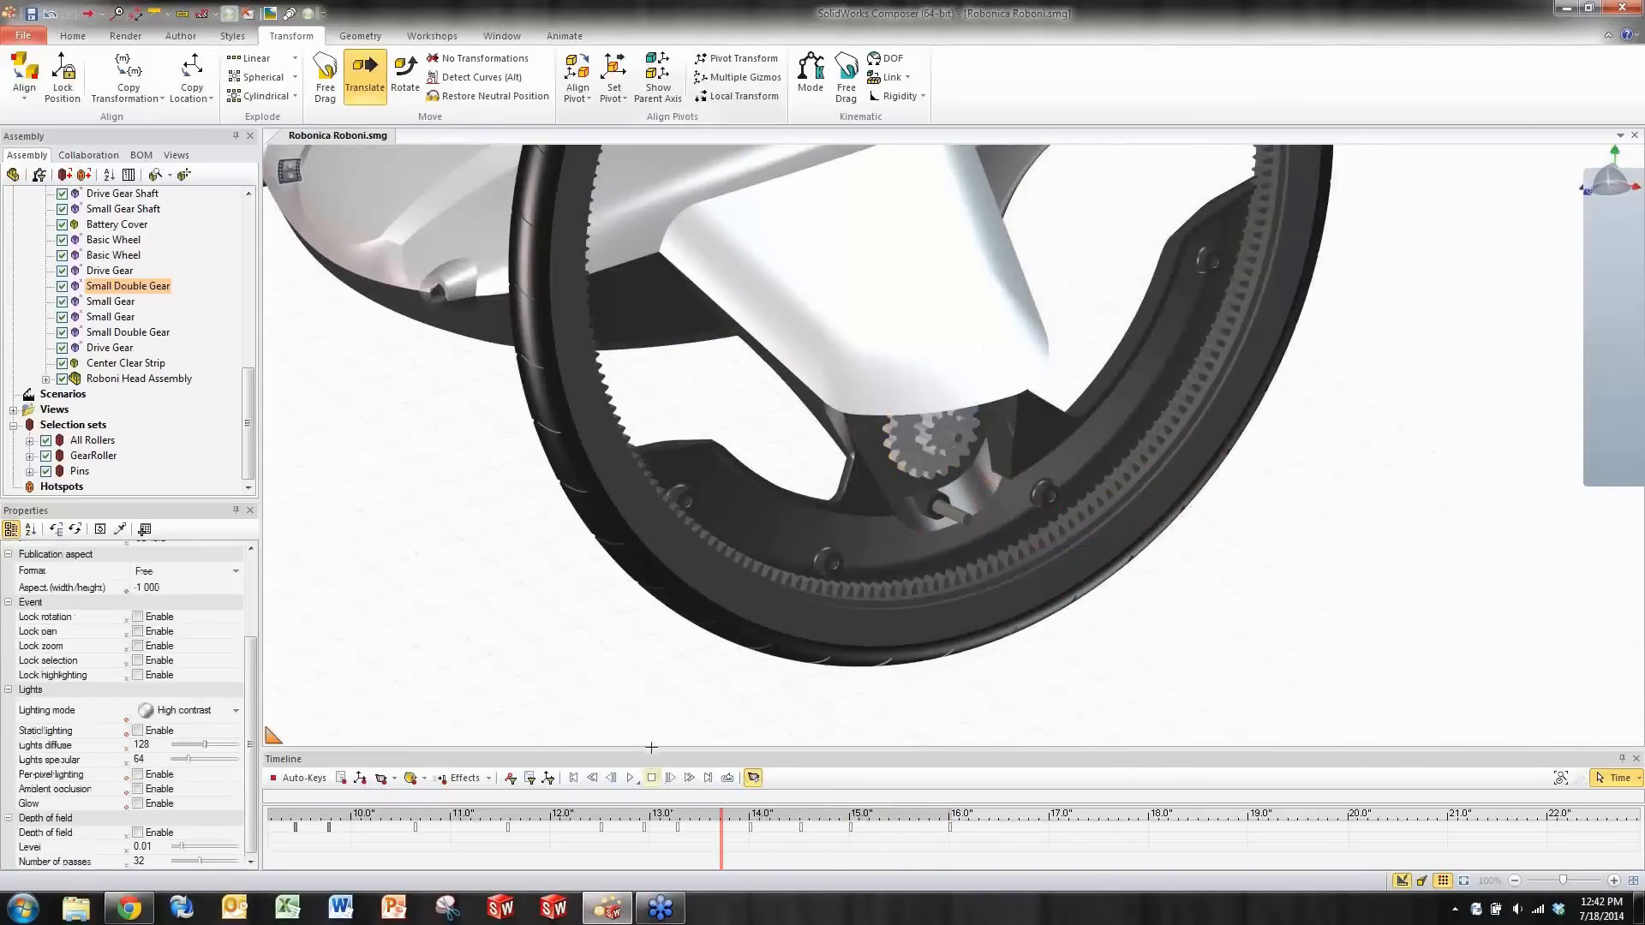
key(space)
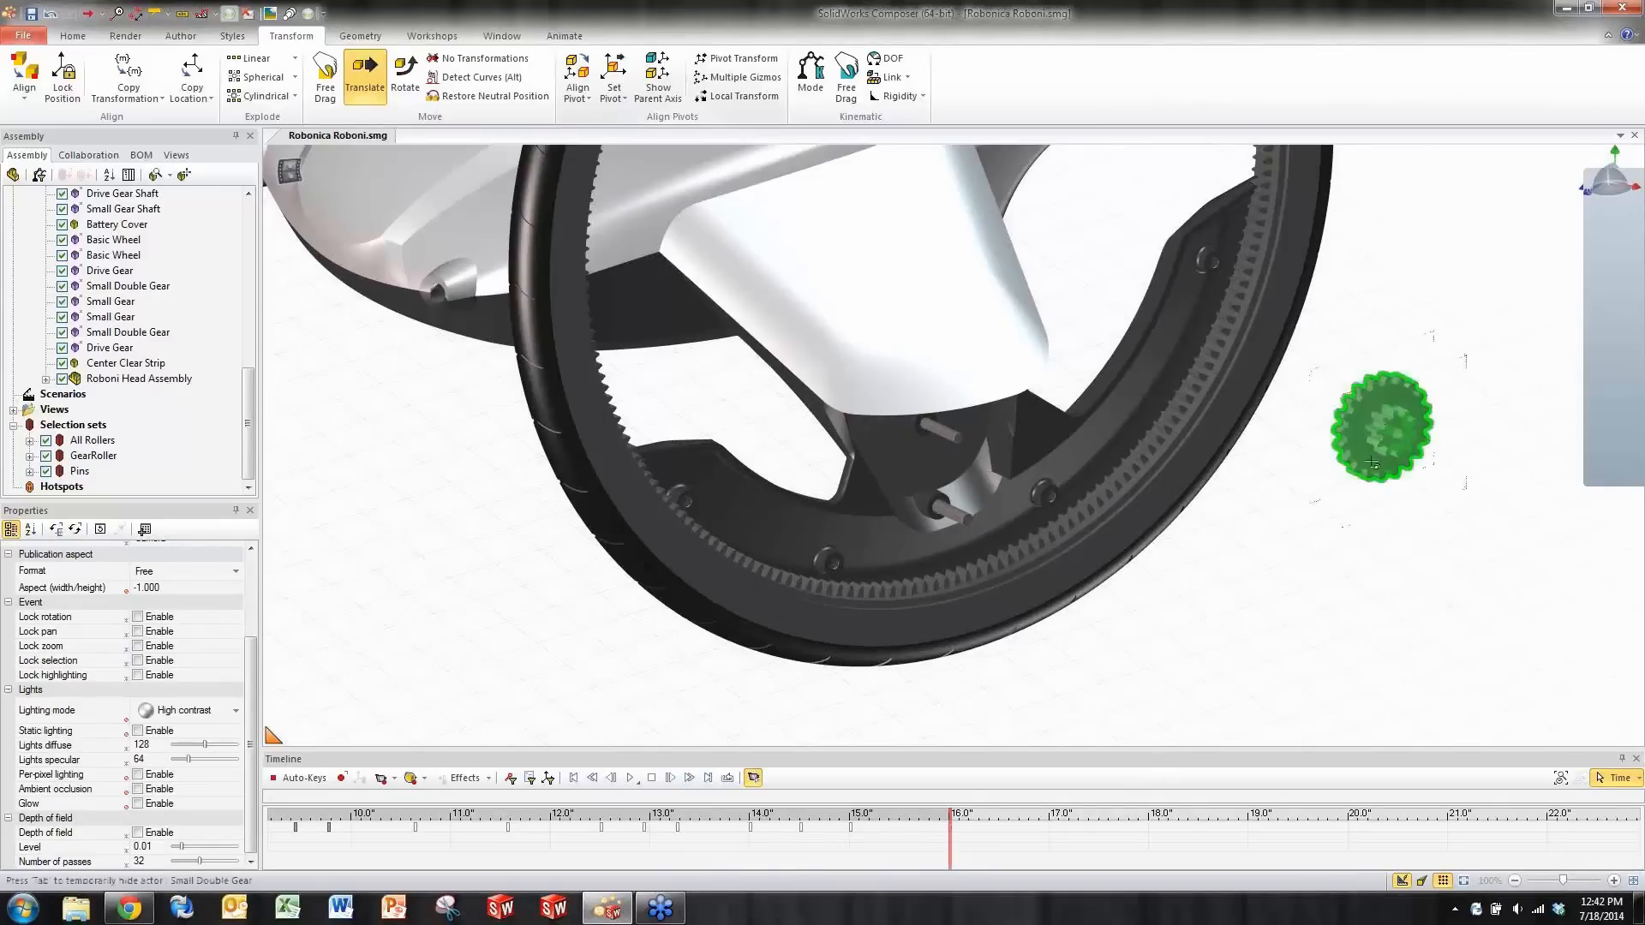
- Add a Fade Out effect to the removed Small Double Gear at about 16.6 s
click(1380, 423)
drag(951, 867, 1013, 852)
click(490, 779)
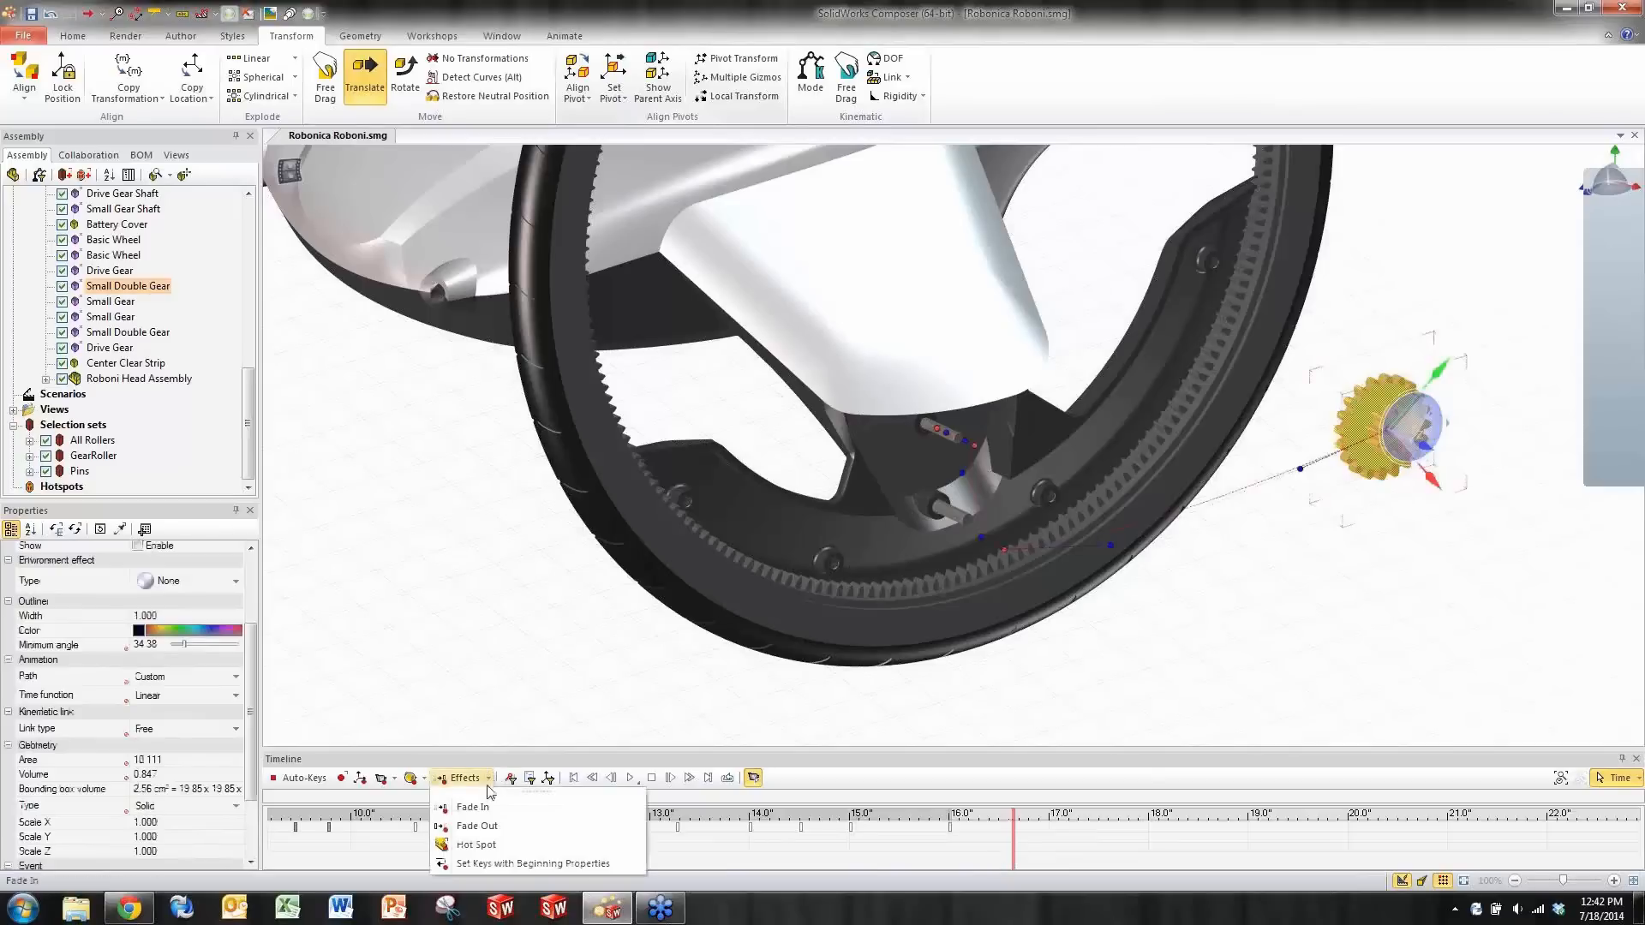
click(482, 824)
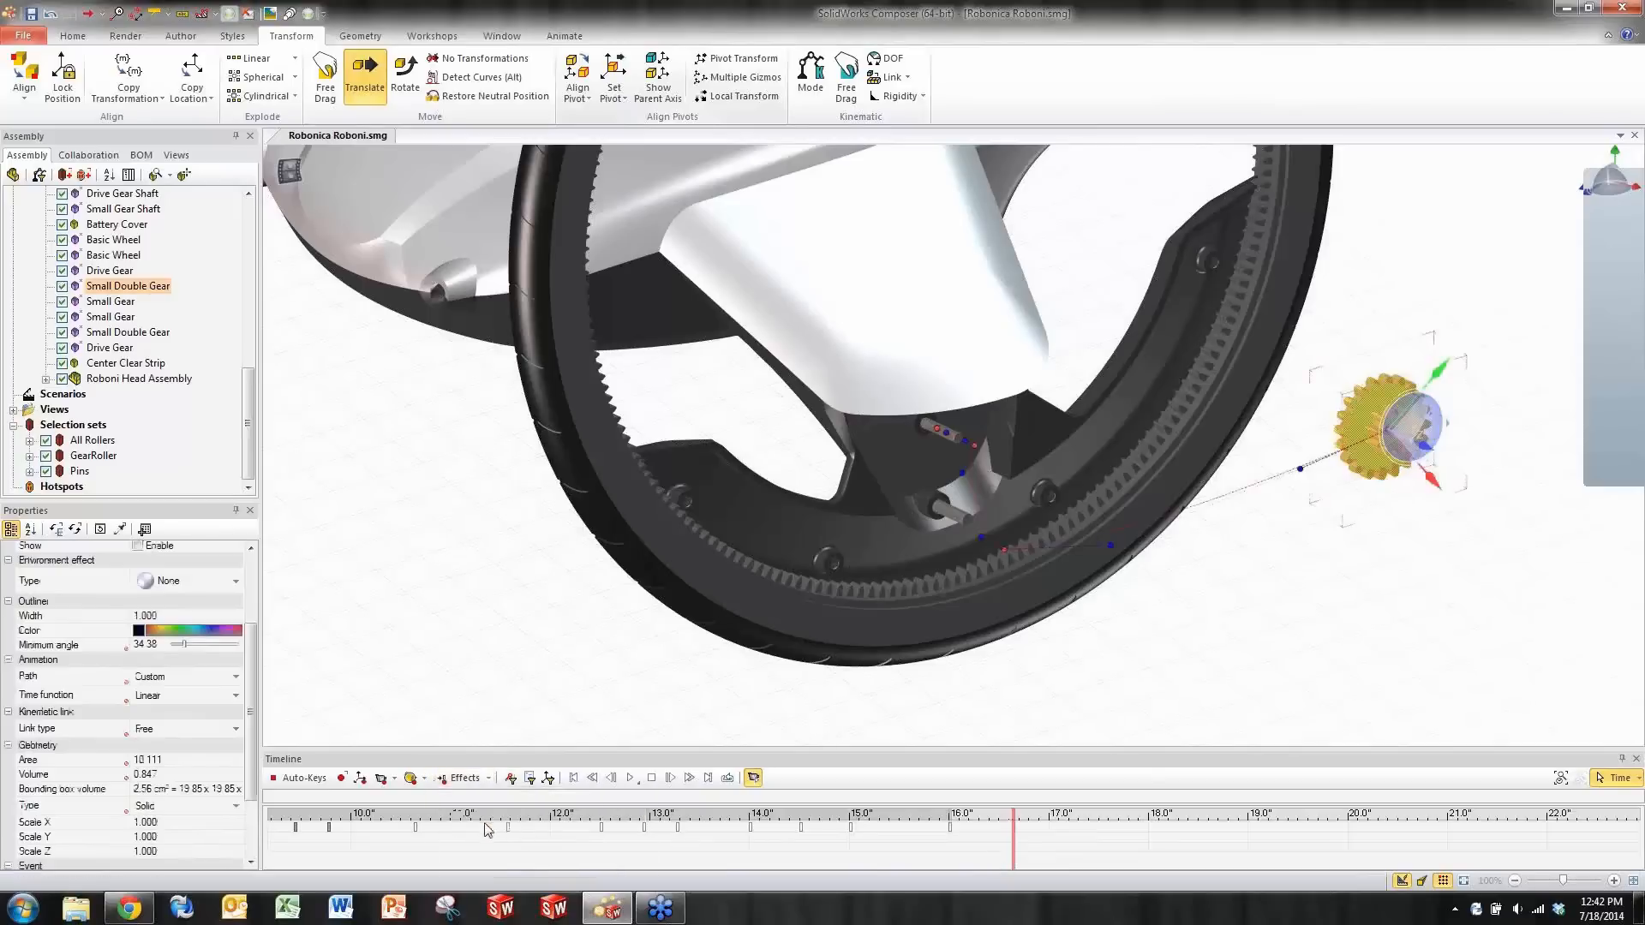
click(1228, 684)
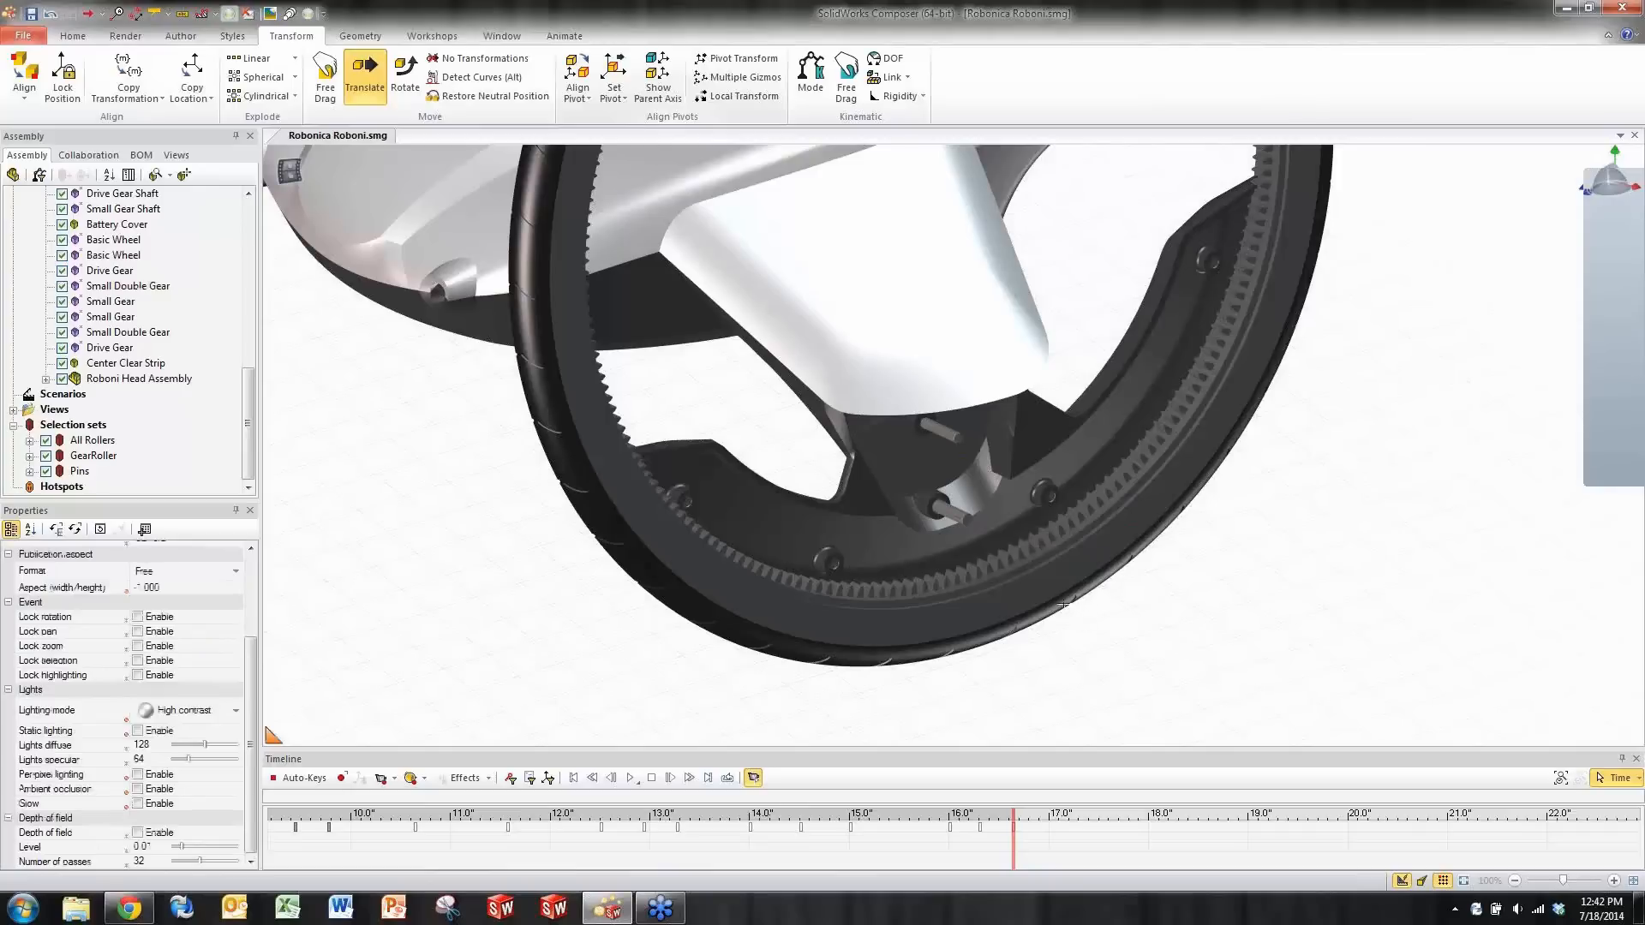
key(Tab)
- Add camera keys at 17 s with the current view and at 18 s with the view rotated toward the gear shafts
drag(1011, 846, 1047, 854)
click(379, 779)
drag(1050, 857, 1150, 857)
middle_drag(949, 483, 859, 431)
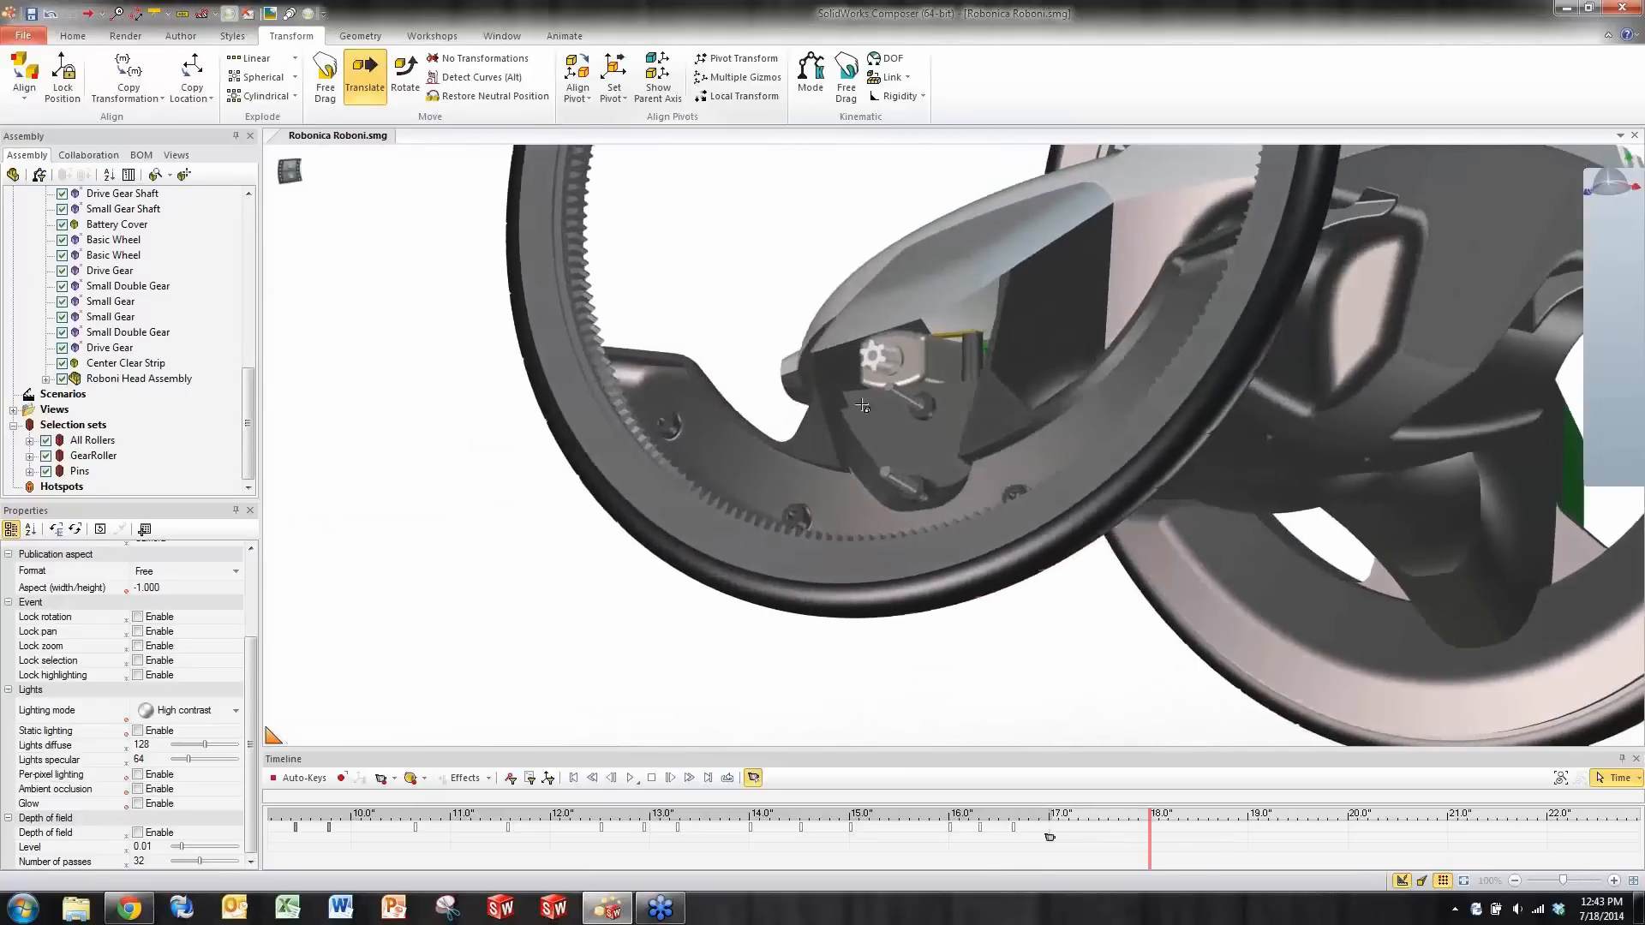
middle_drag(767, 329, 785, 358)
click(381, 778)
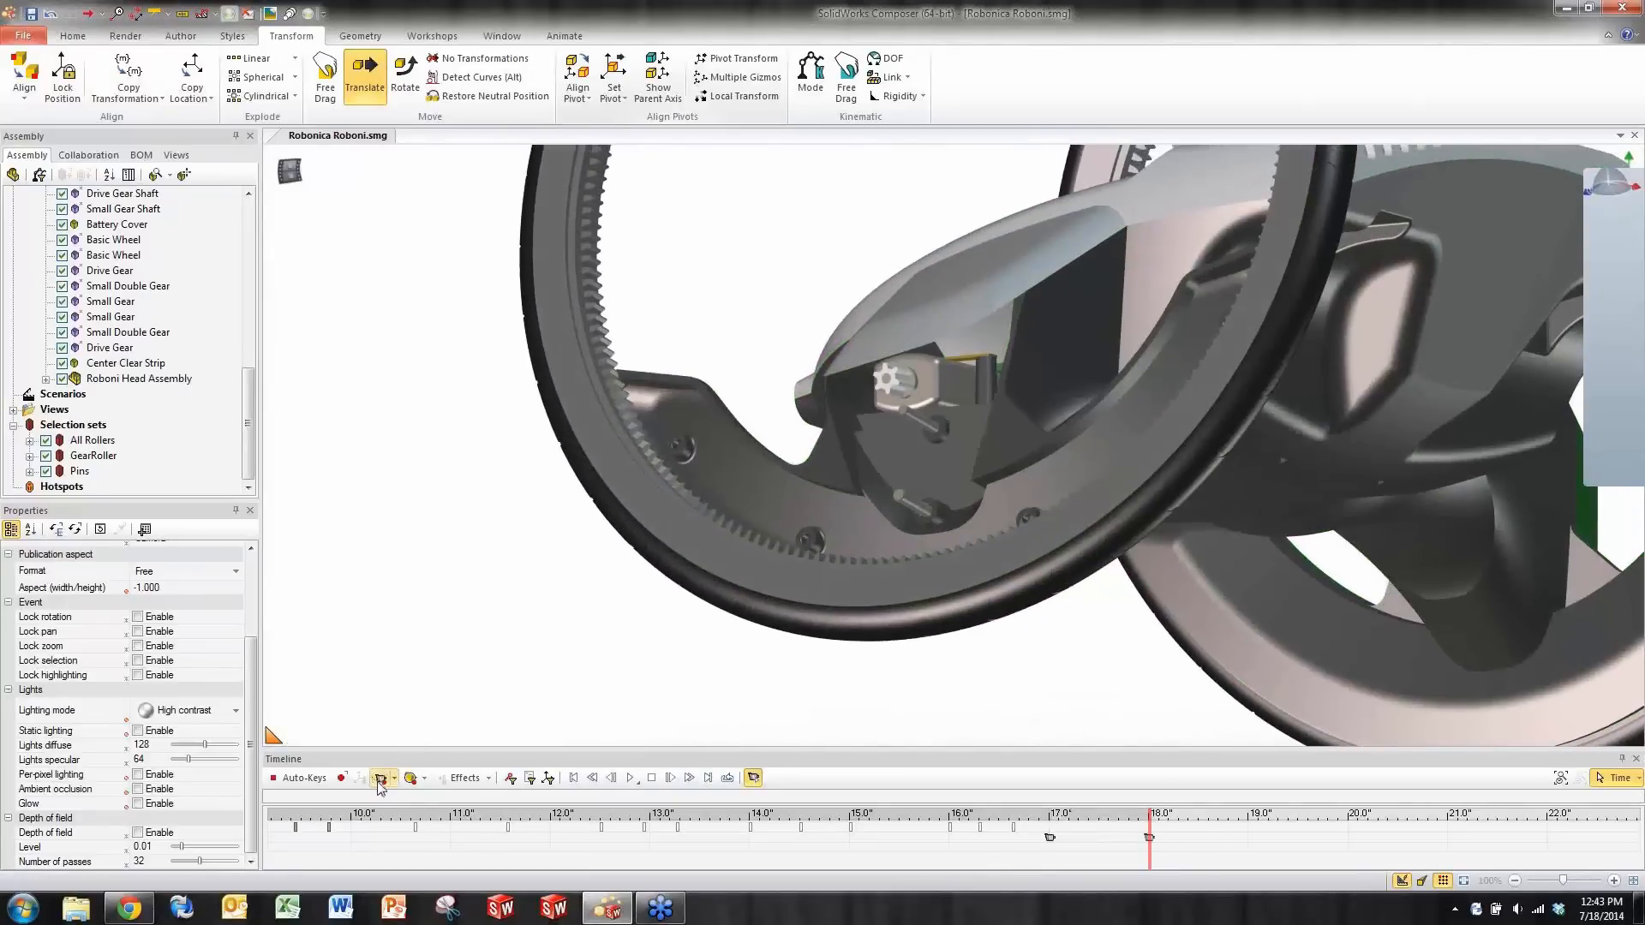
- Play back the gear fade-out and camera move, and advance the timeline to 18.5 s
click(931, 863)
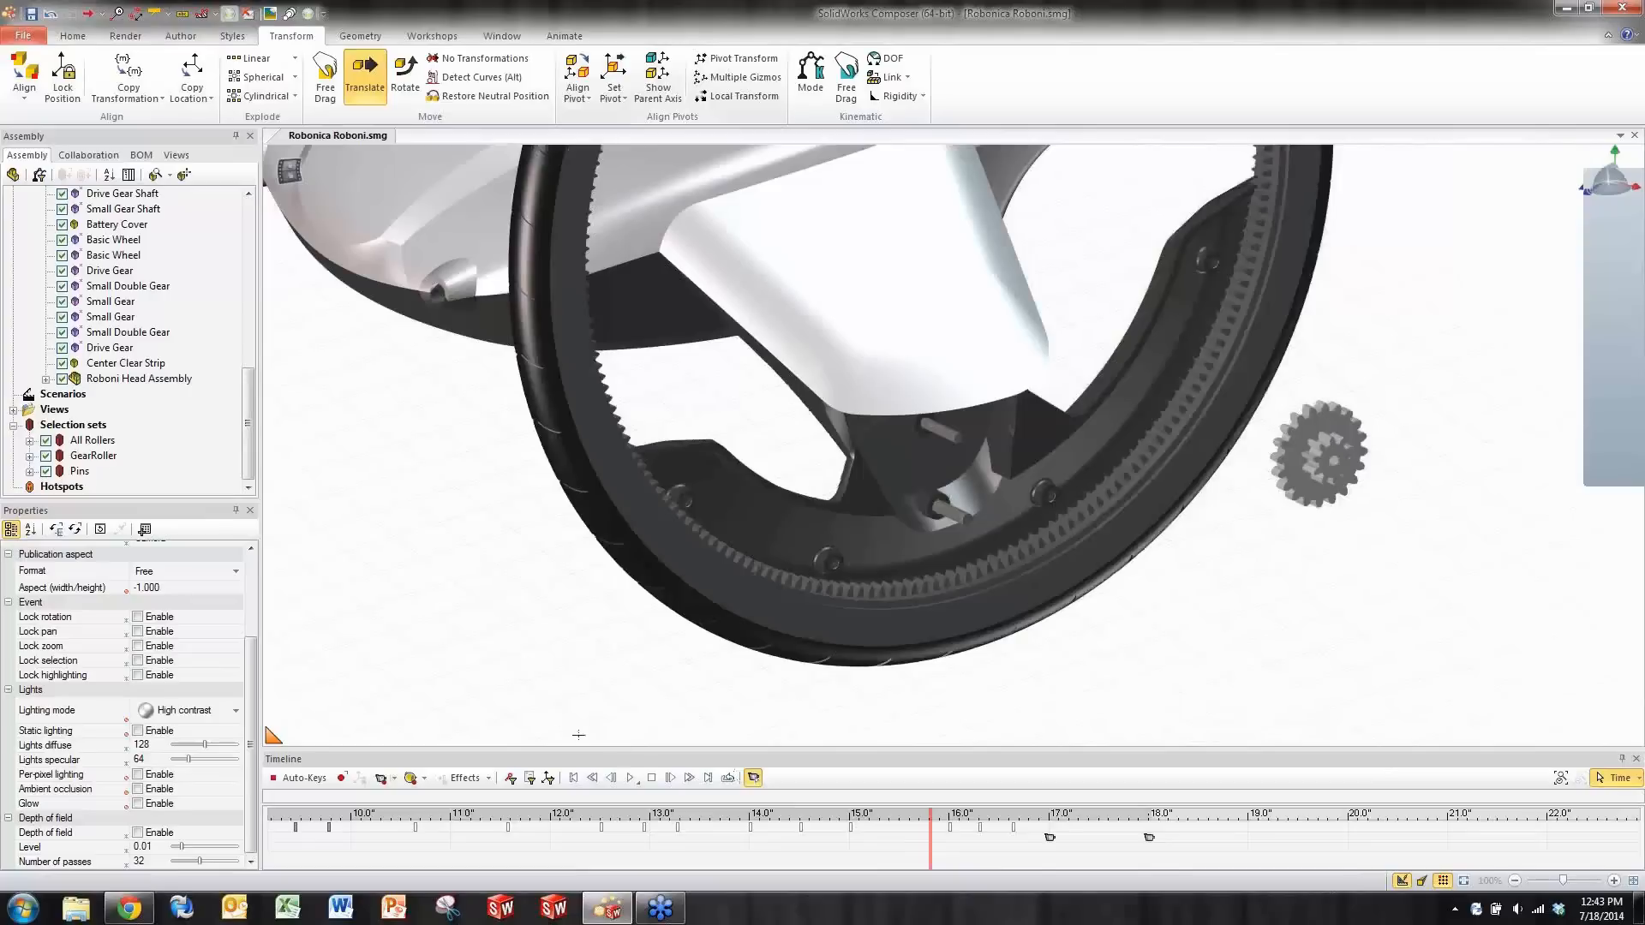
click(630, 778)
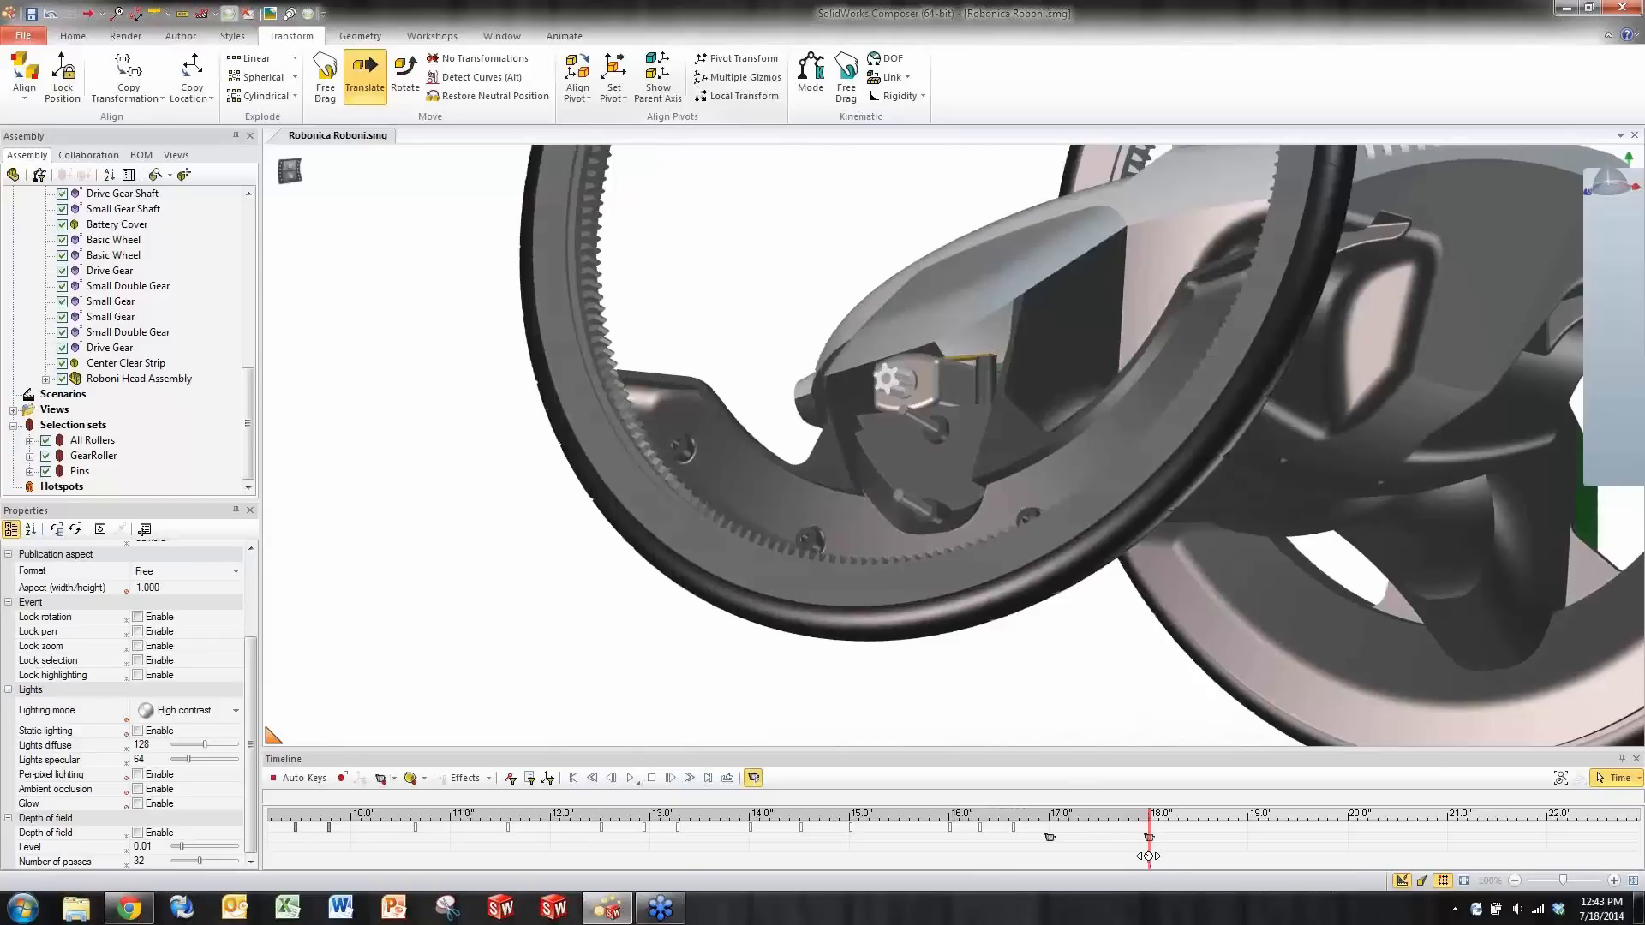
drag(1148, 856, 1200, 850)
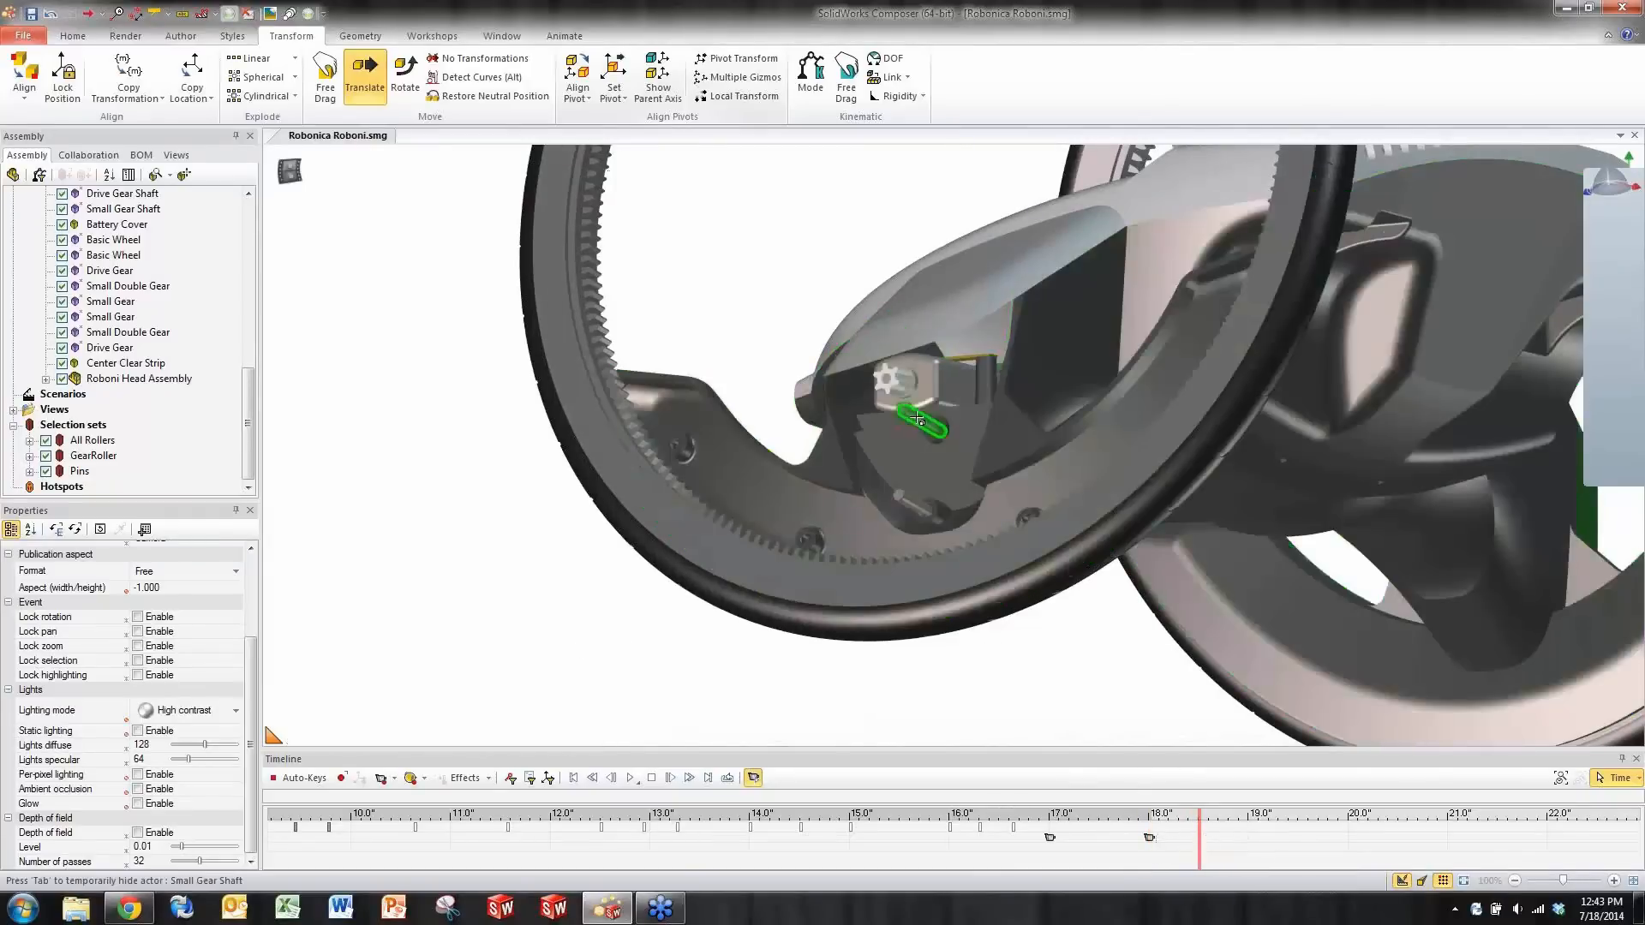
click(914, 477)
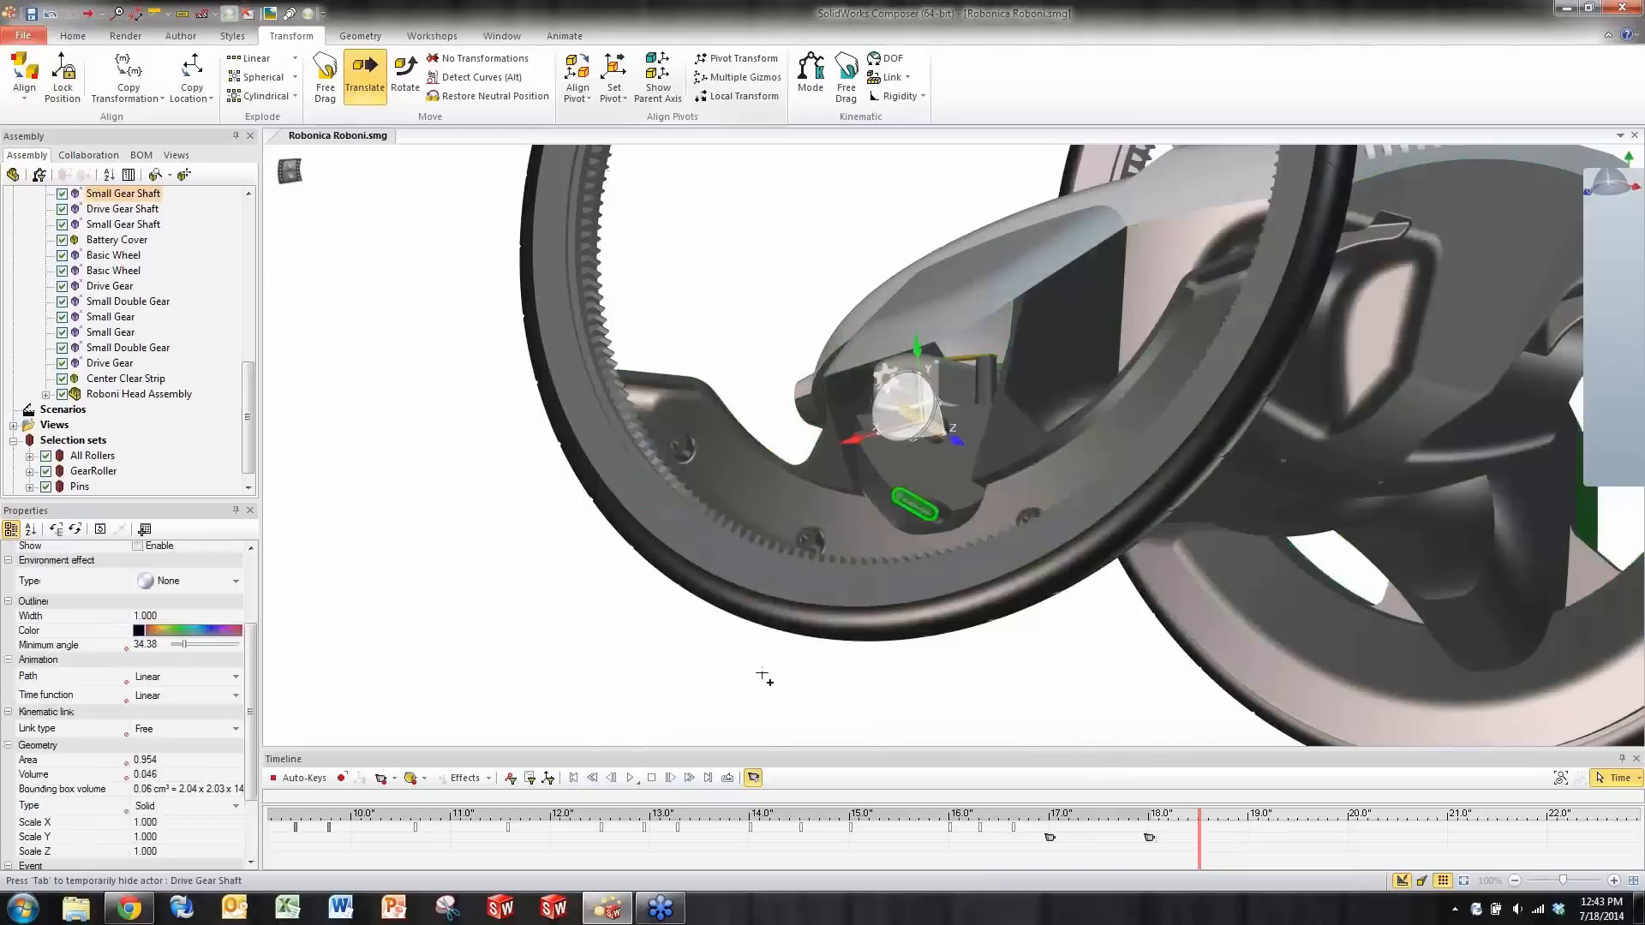
click(488, 779)
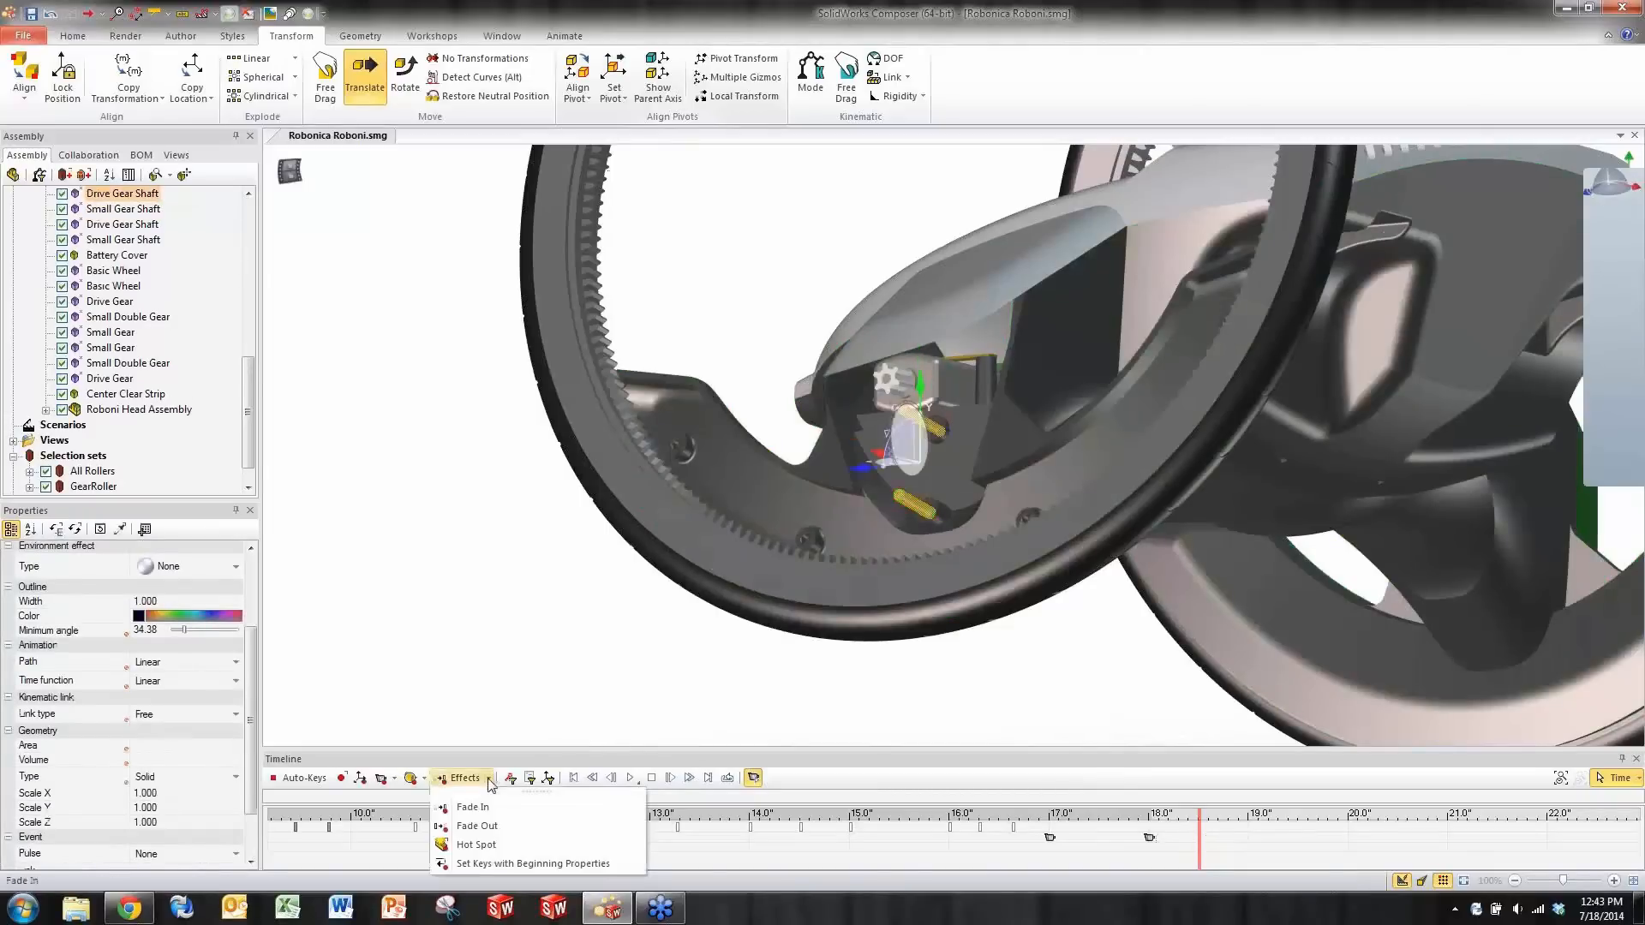
click(489, 780)
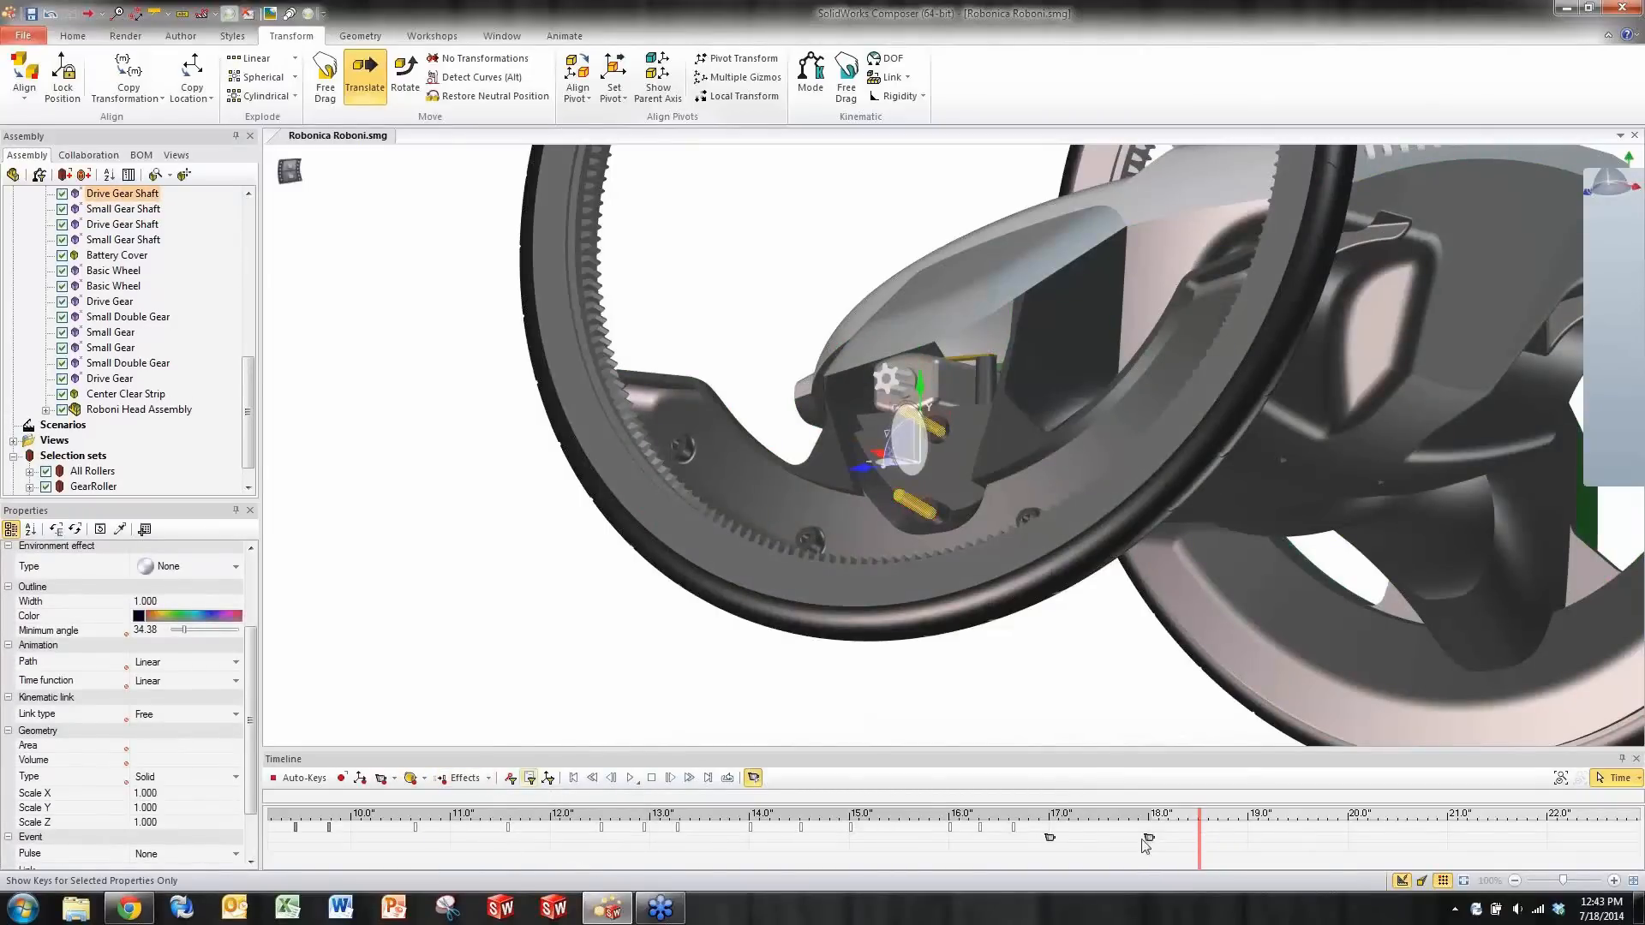
click(711, 686)
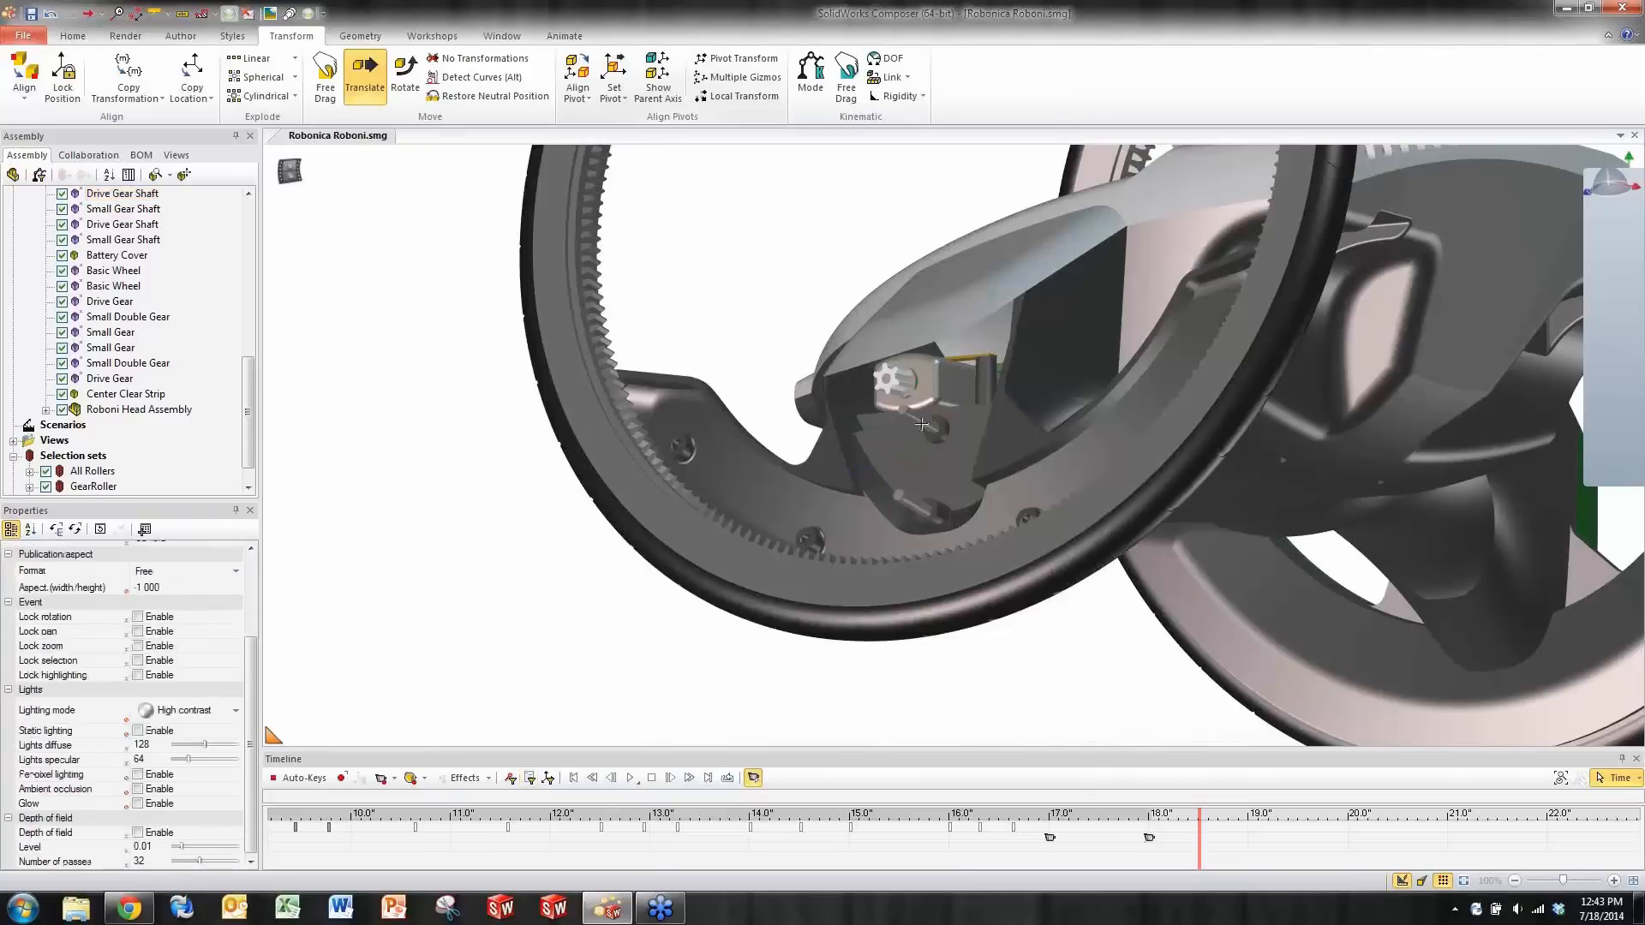
- Select the exposed Small Gear Shaft and Drive Gear Shaft and key their original color at 18.5 s
click(920, 462)
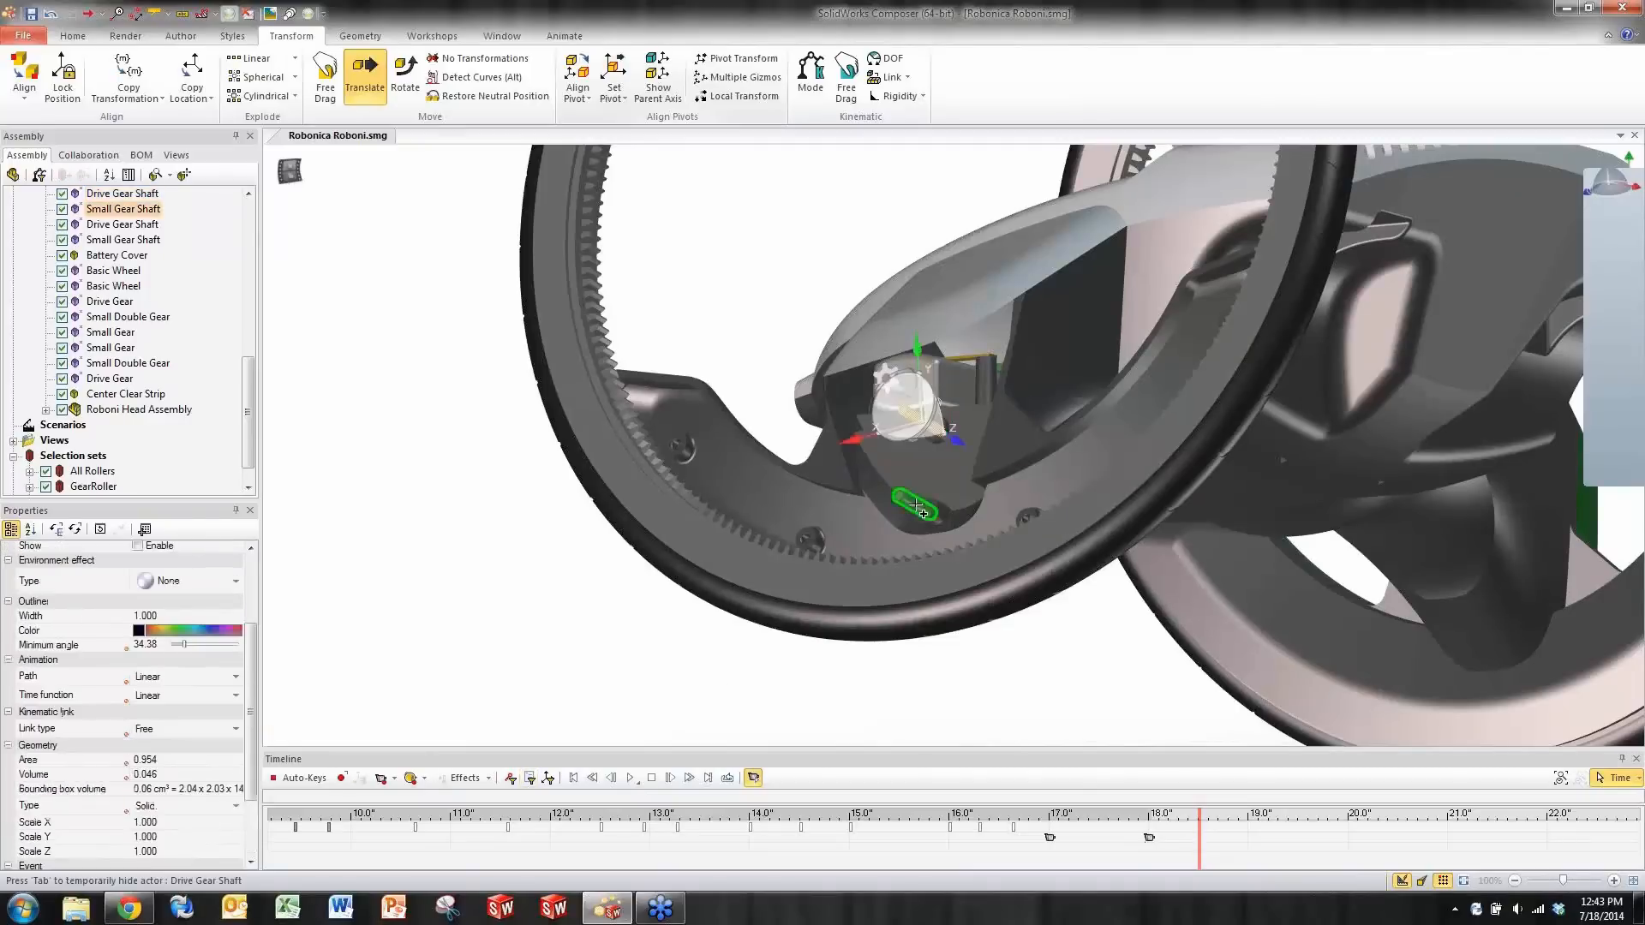
ctrl+click(917, 505)
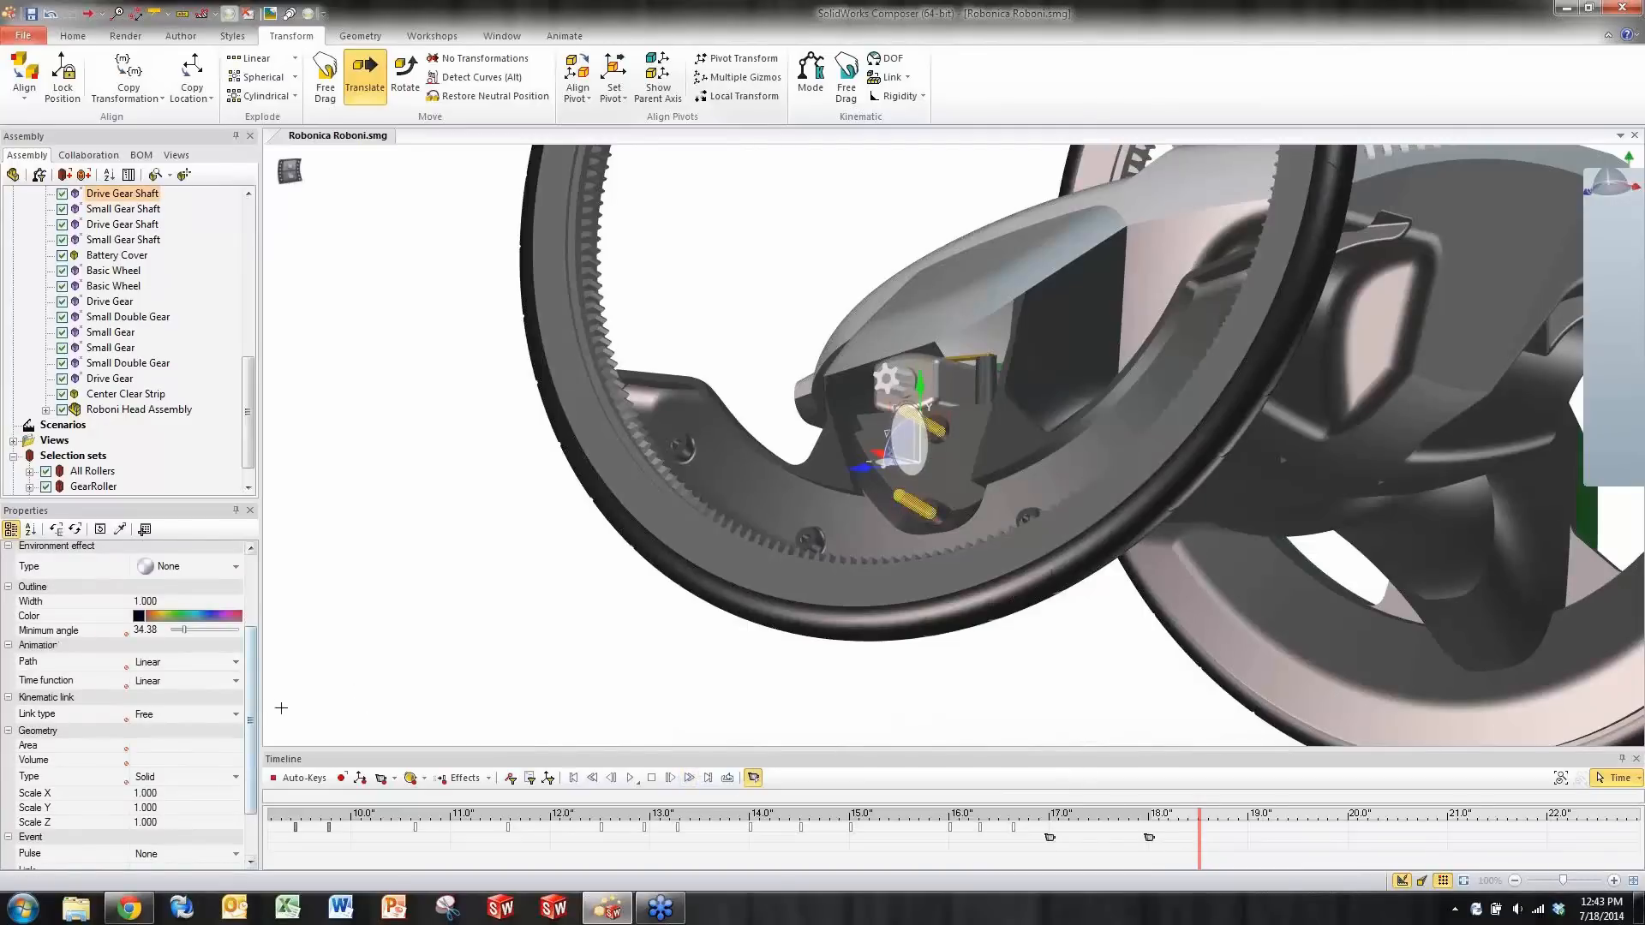
drag(255, 714, 262, 636)
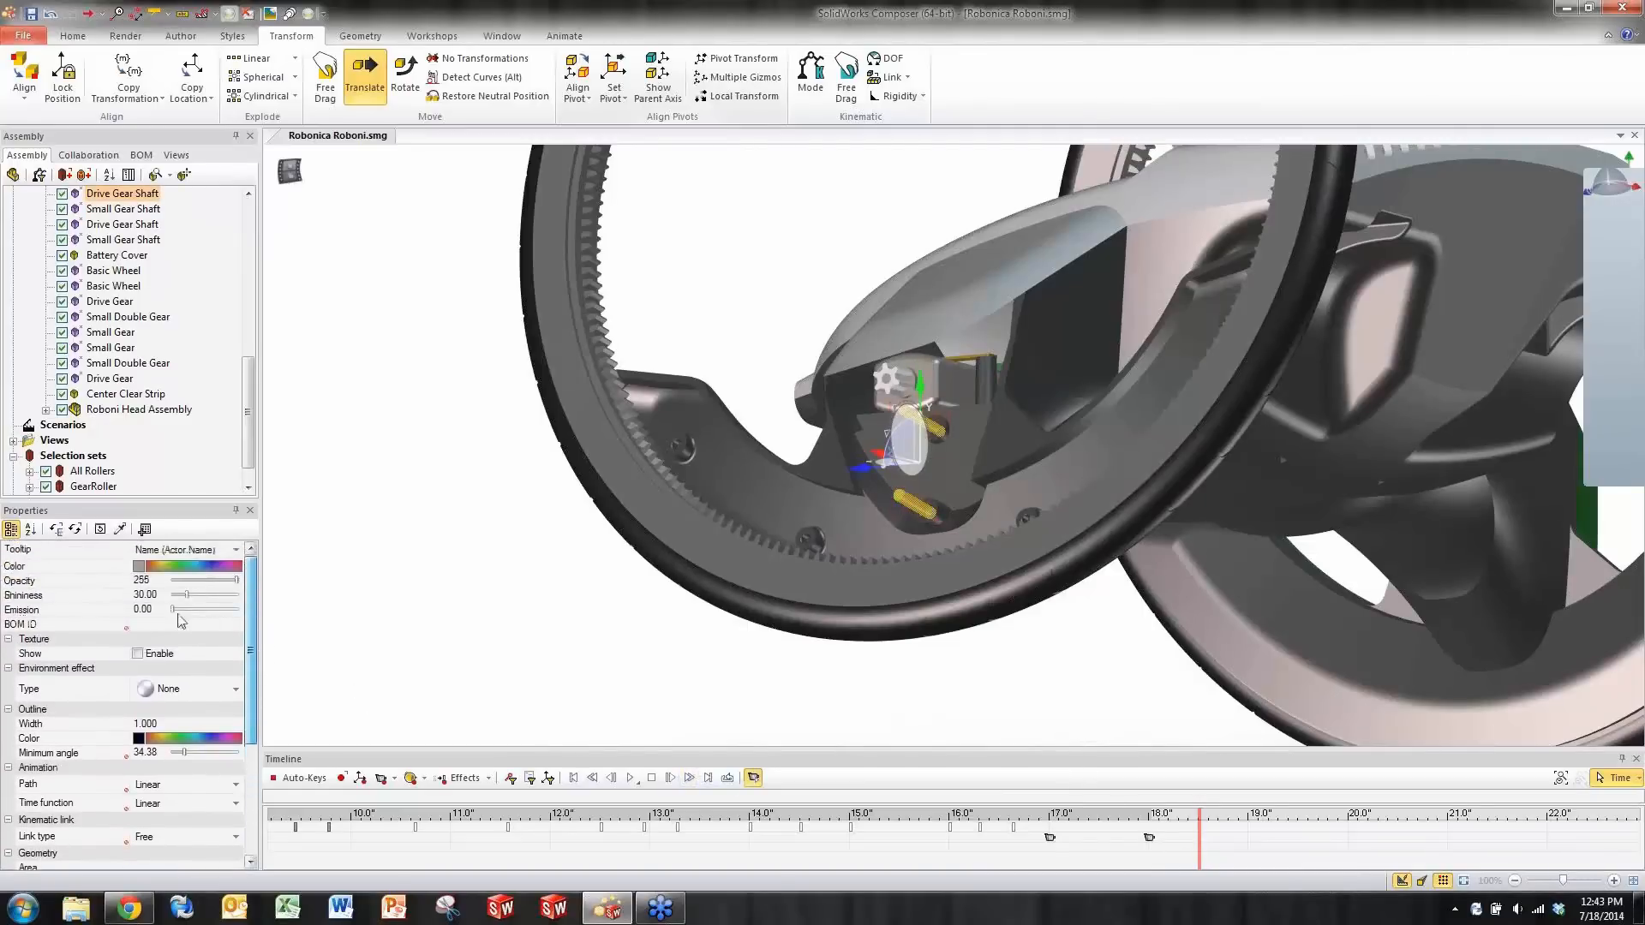
click(34, 567)
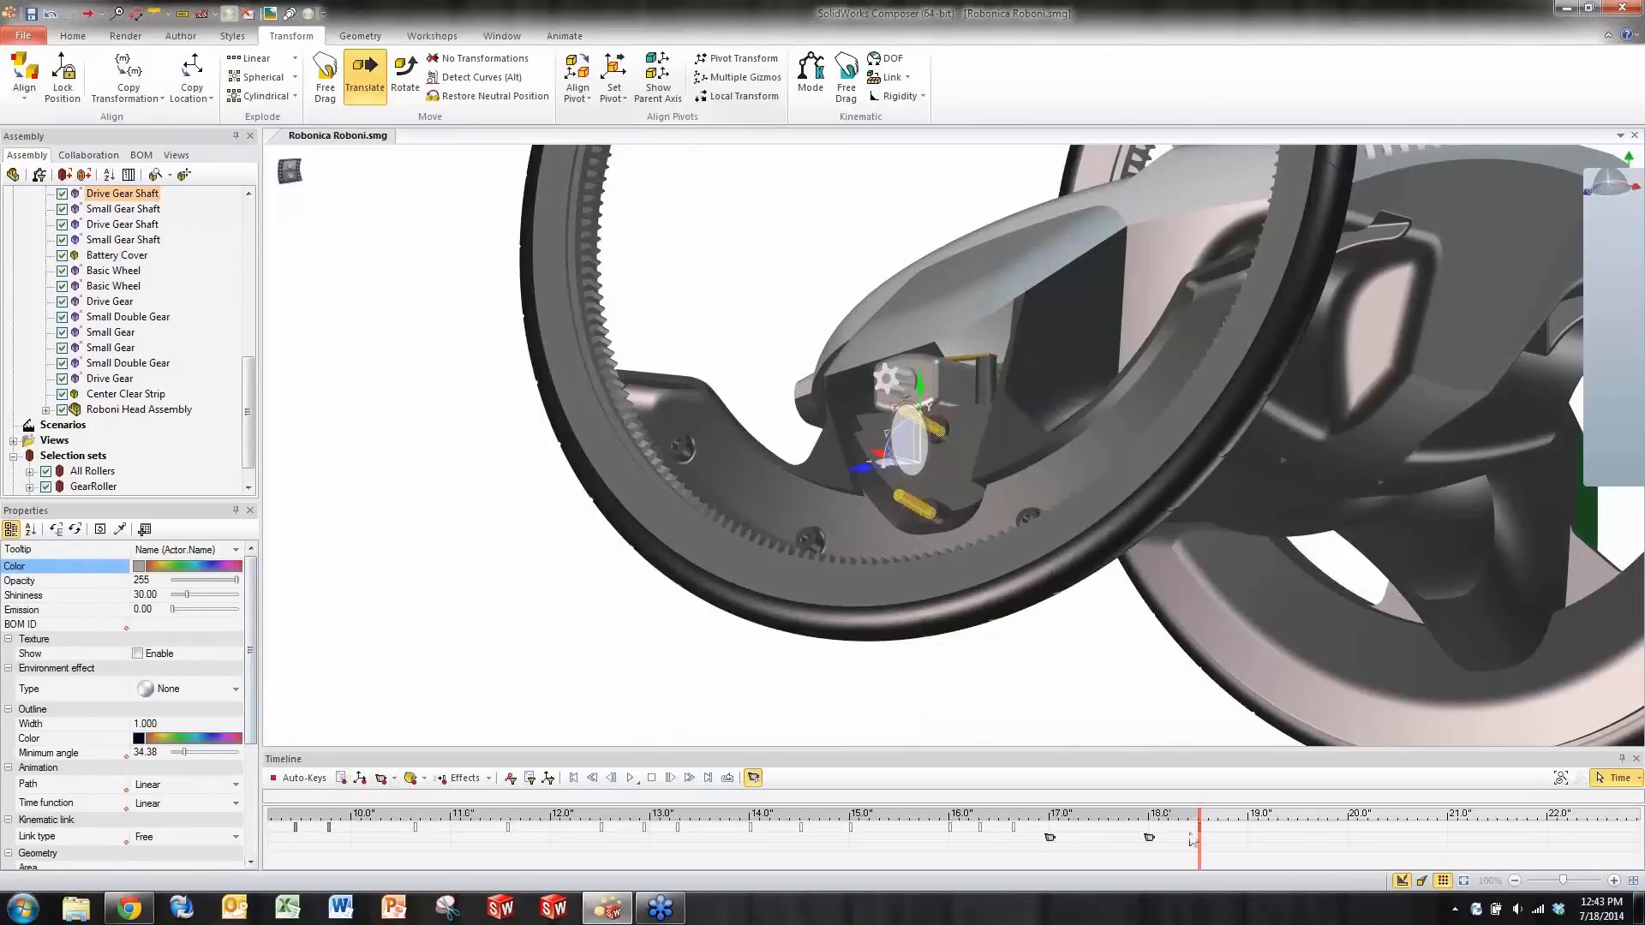
- Set both shafts' color to a bright green at 18.7 s and record a key for it
mouse_move(1195, 839)
mouse_down()
mouse_move(1243, 839)
mouse_move(1218, 854)
mouse_up()
click(138, 568)
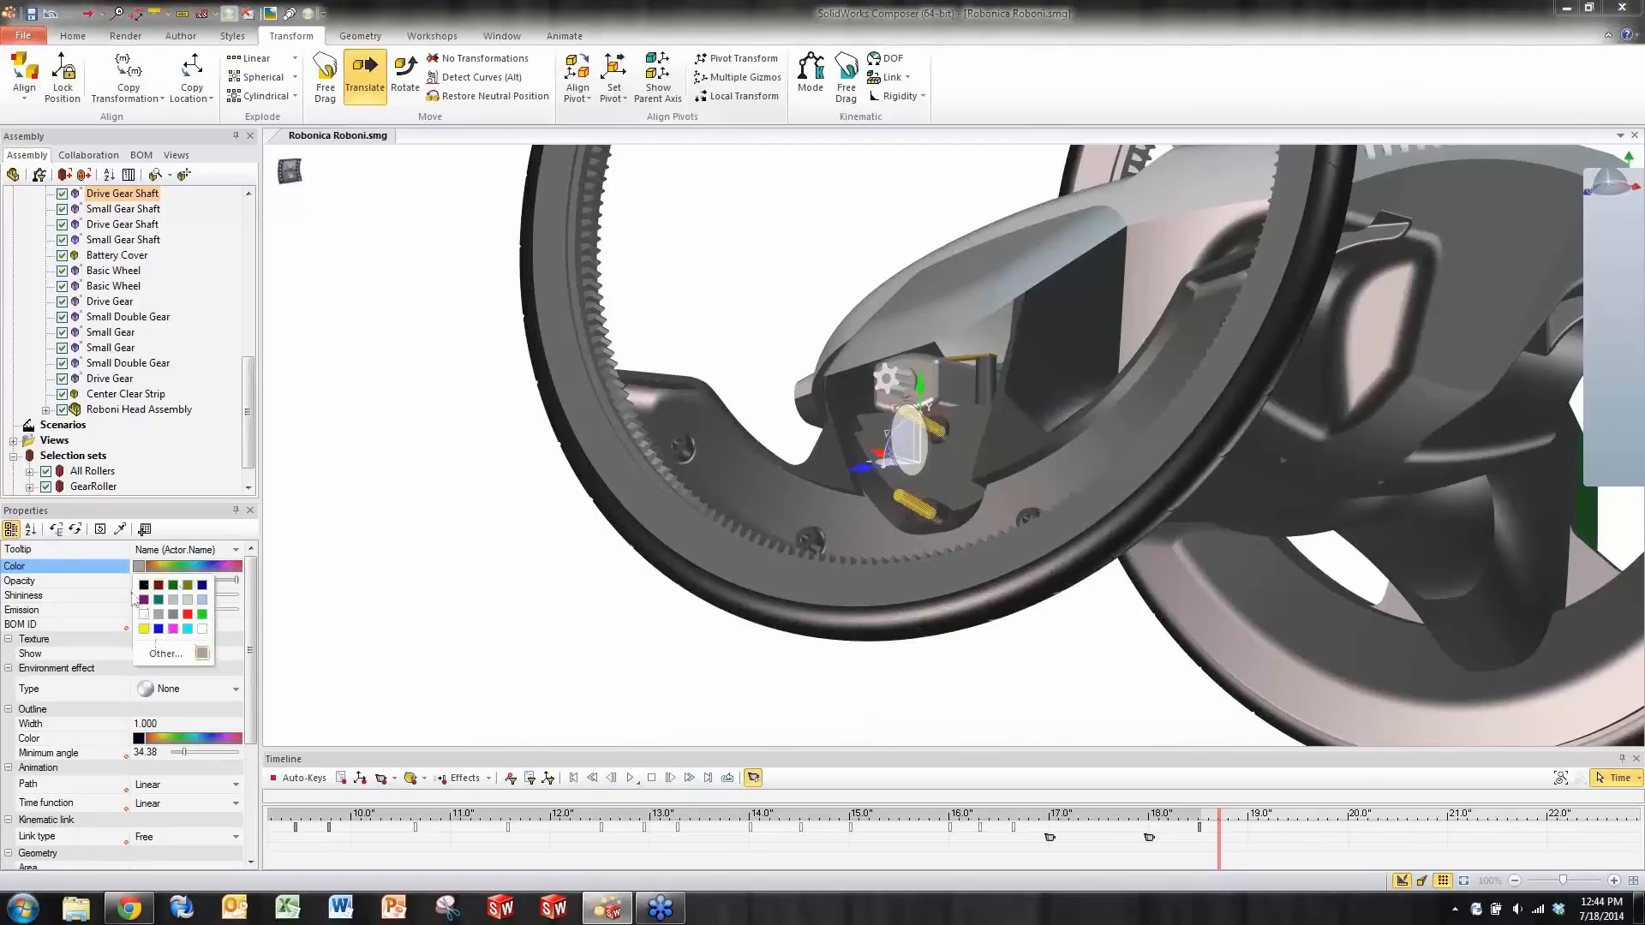
click(167, 651)
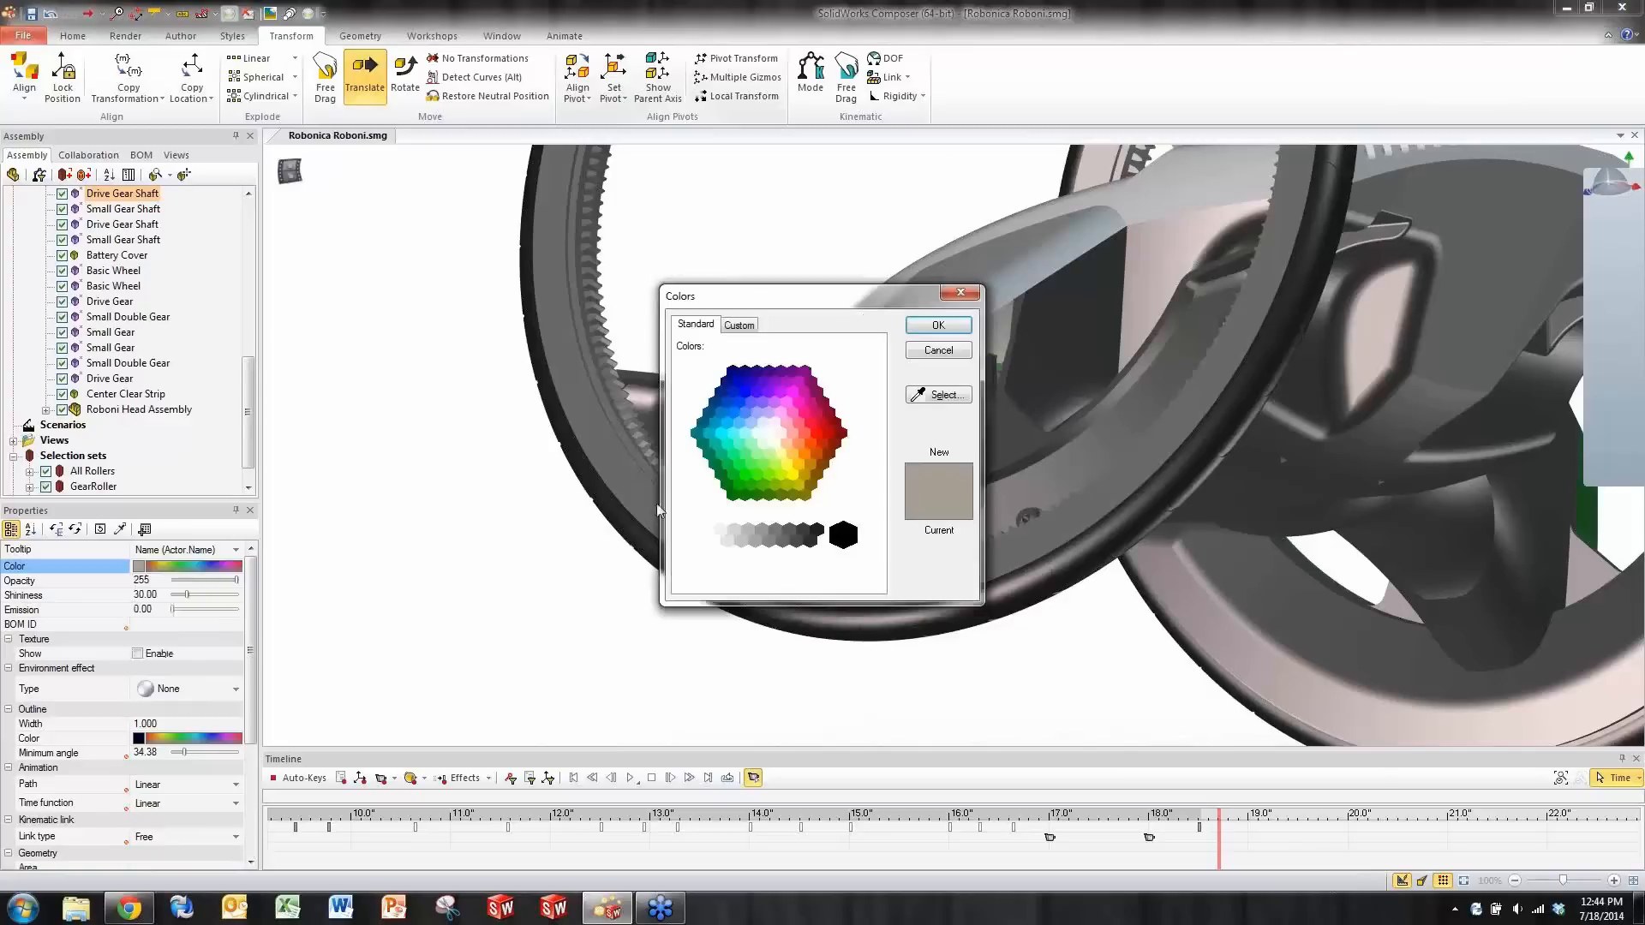
click(733, 457)
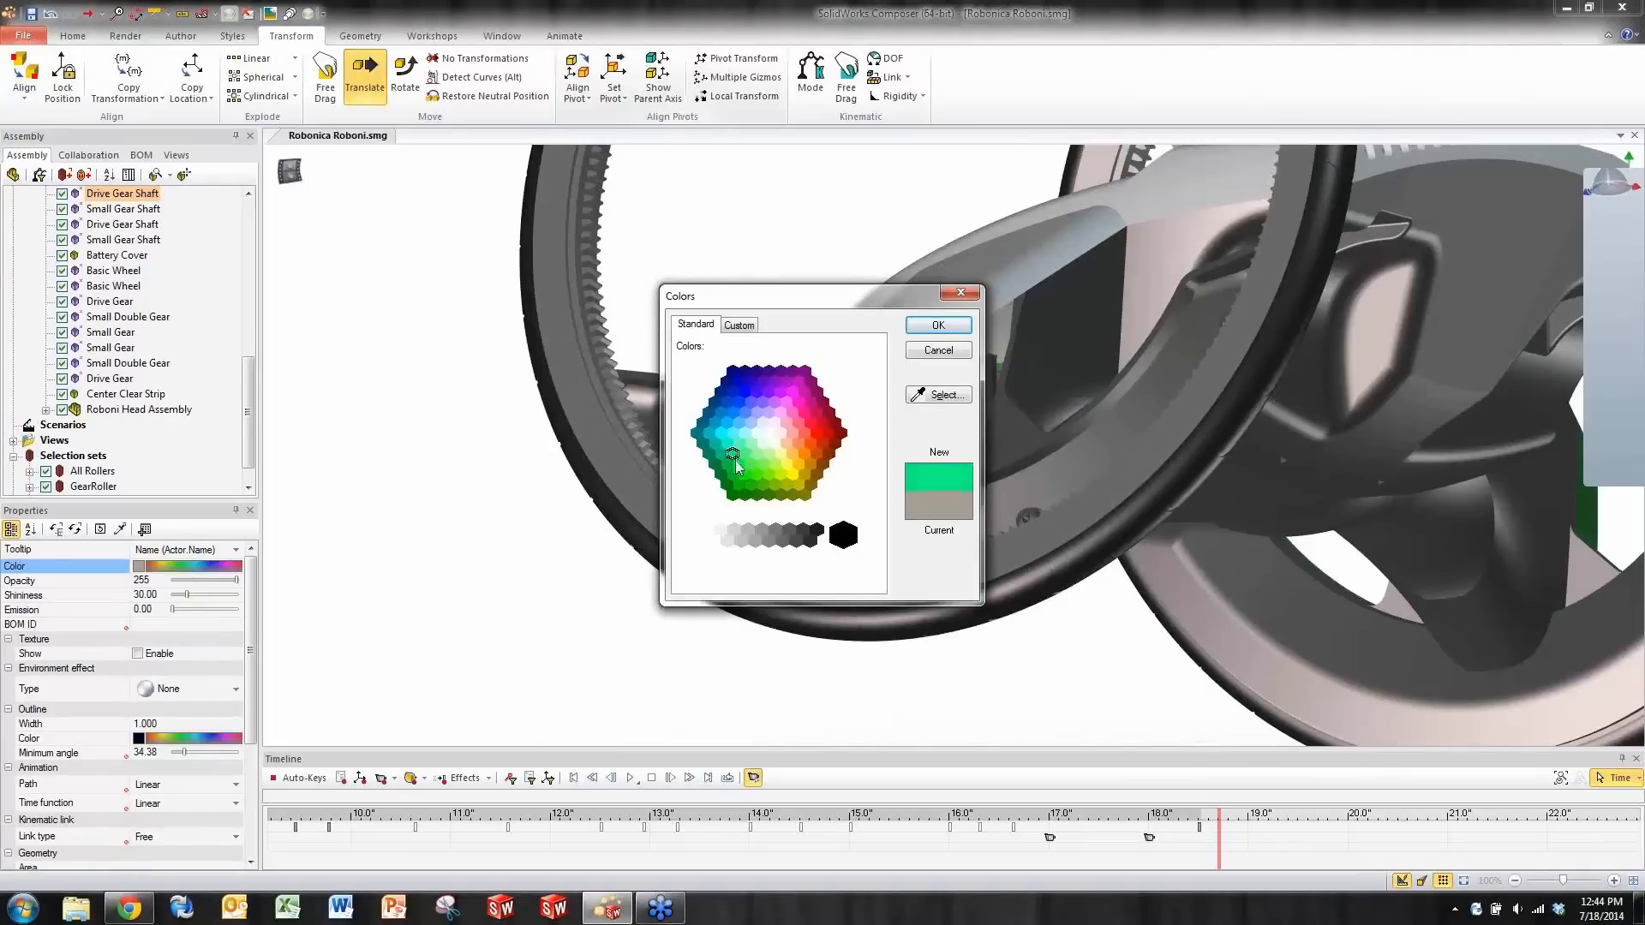
click(737, 464)
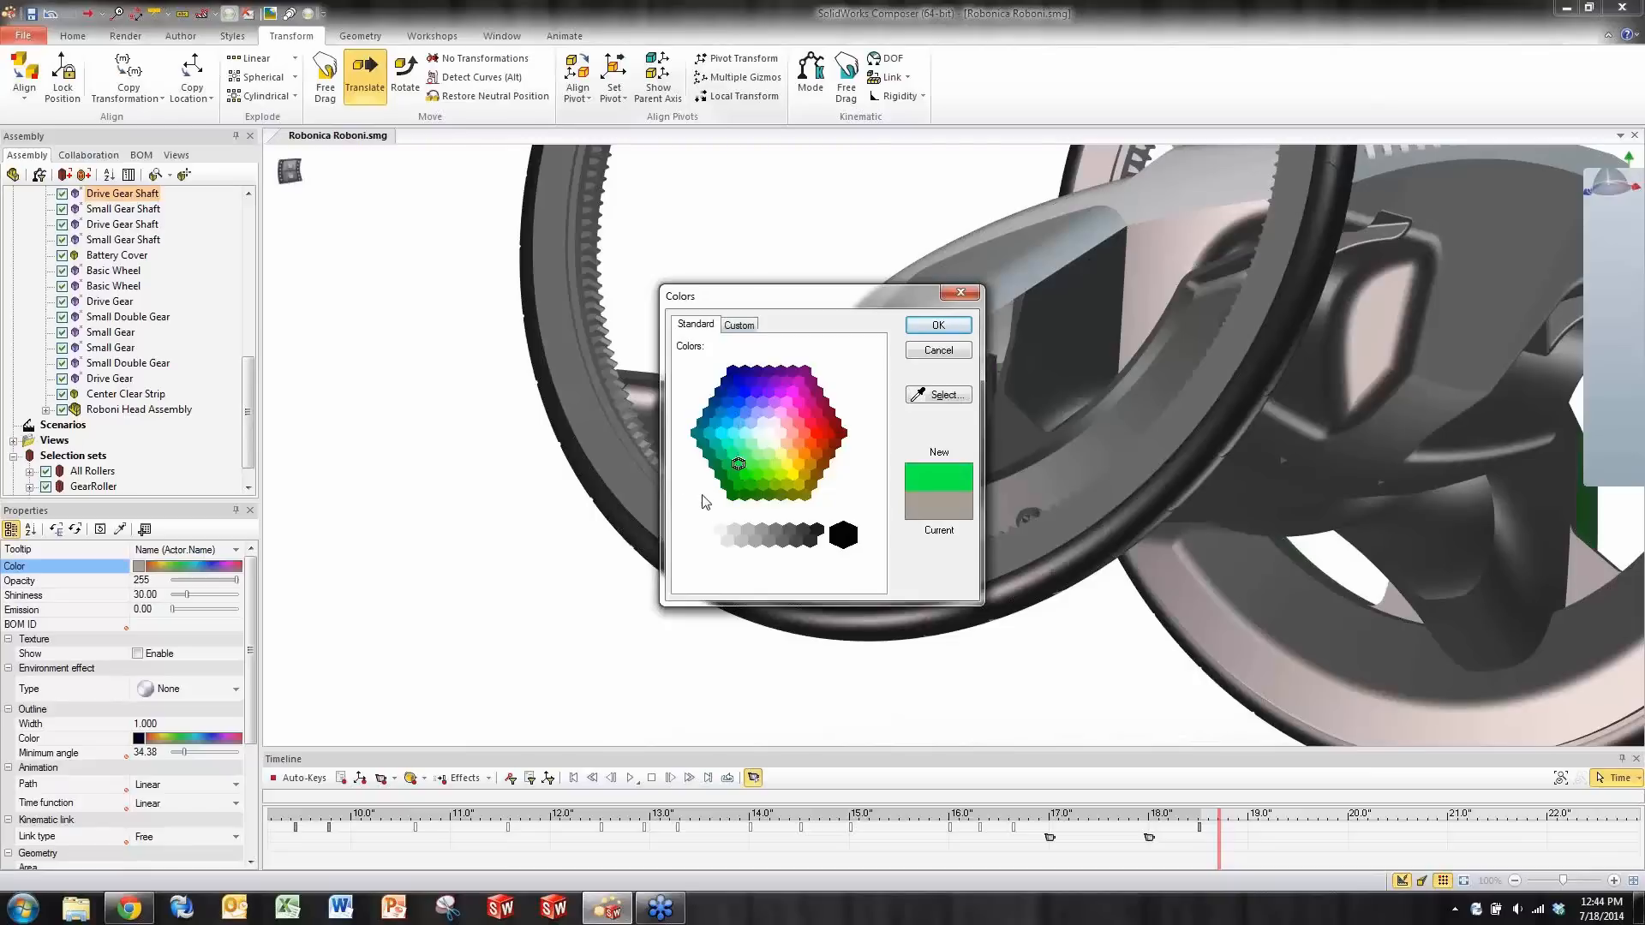
click(938, 325)
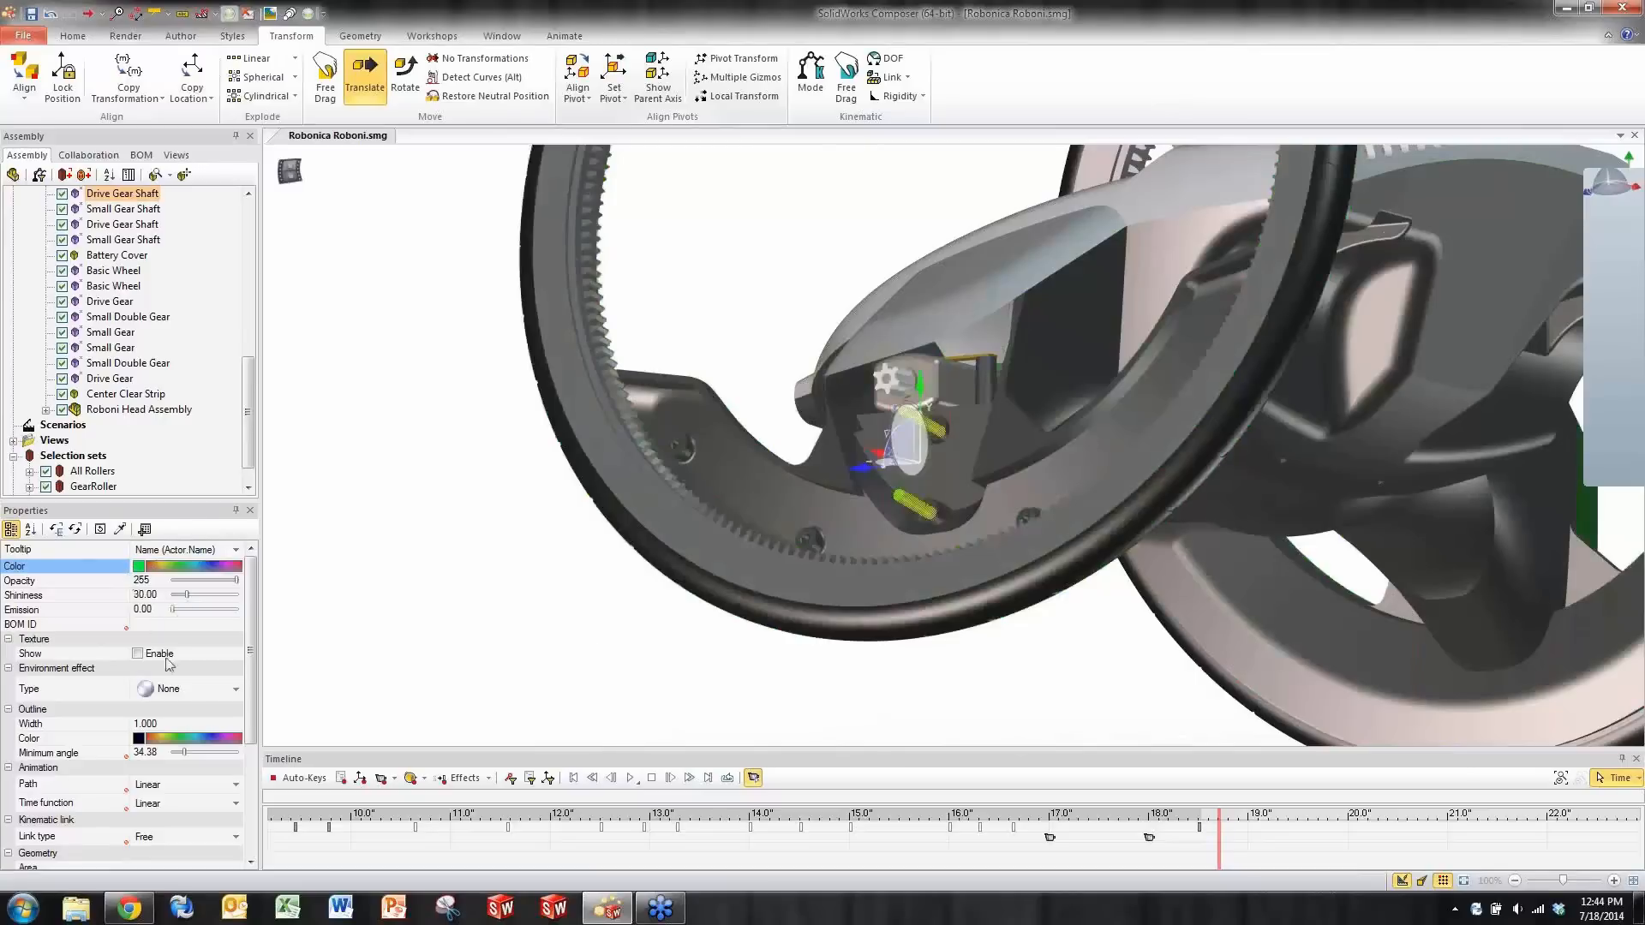
click(341, 777)
click(1082, 681)
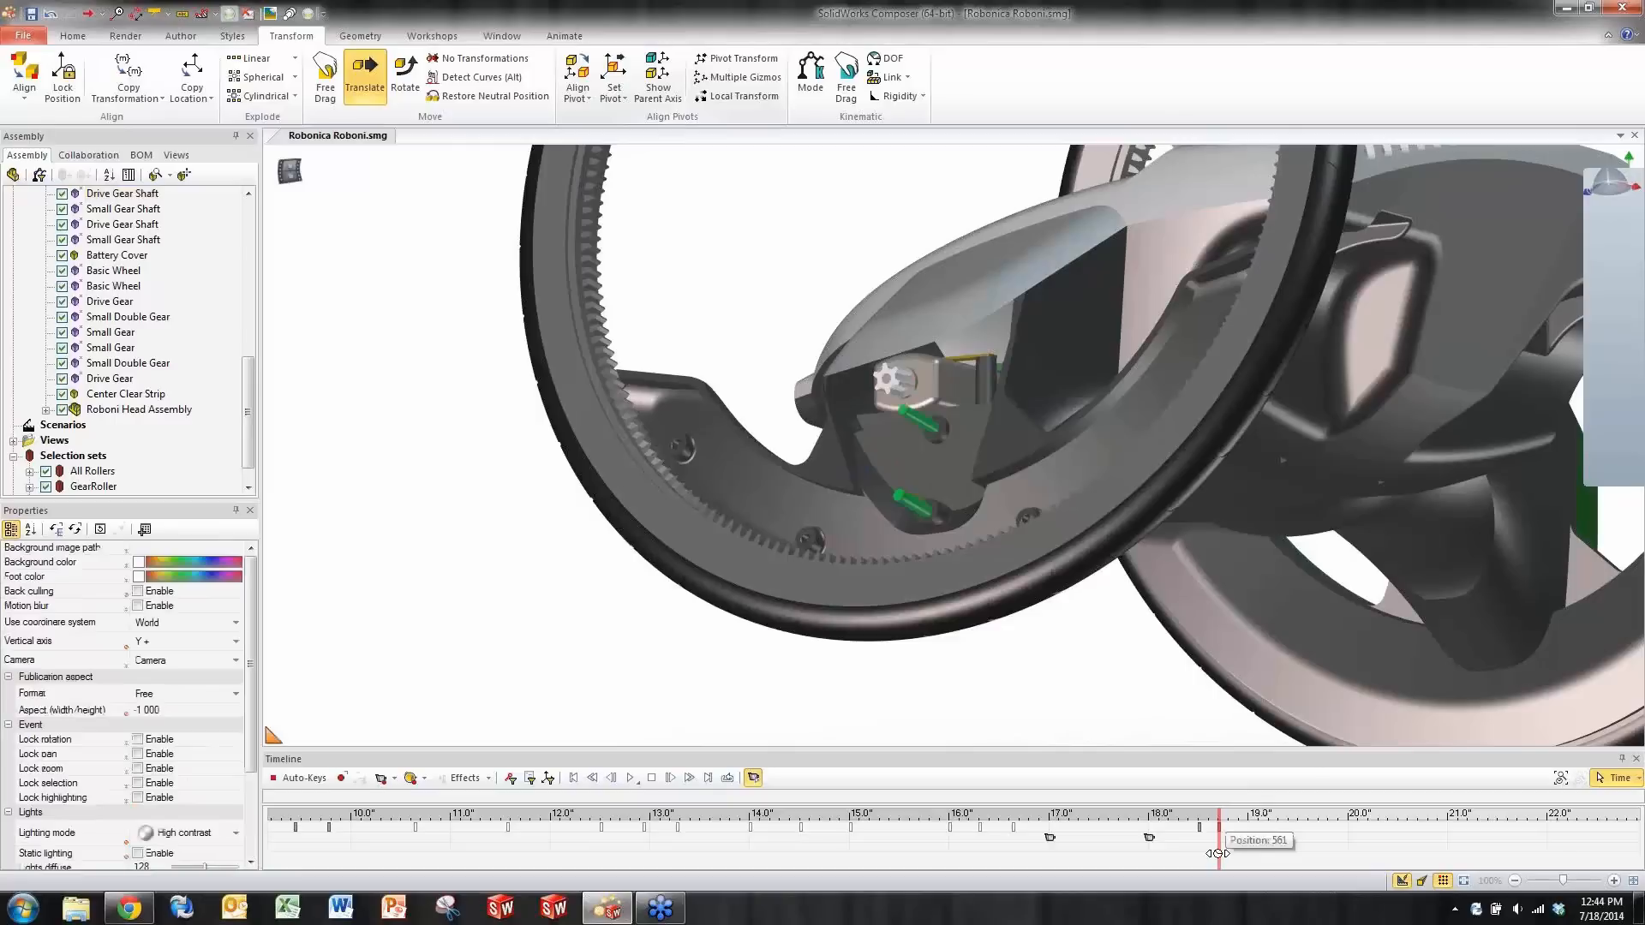
- Repeat the shafts' original and green color keys alternately up to 19.5 s and play back the flashing
drag(1218, 853, 1290, 858)
click(1177, 860)
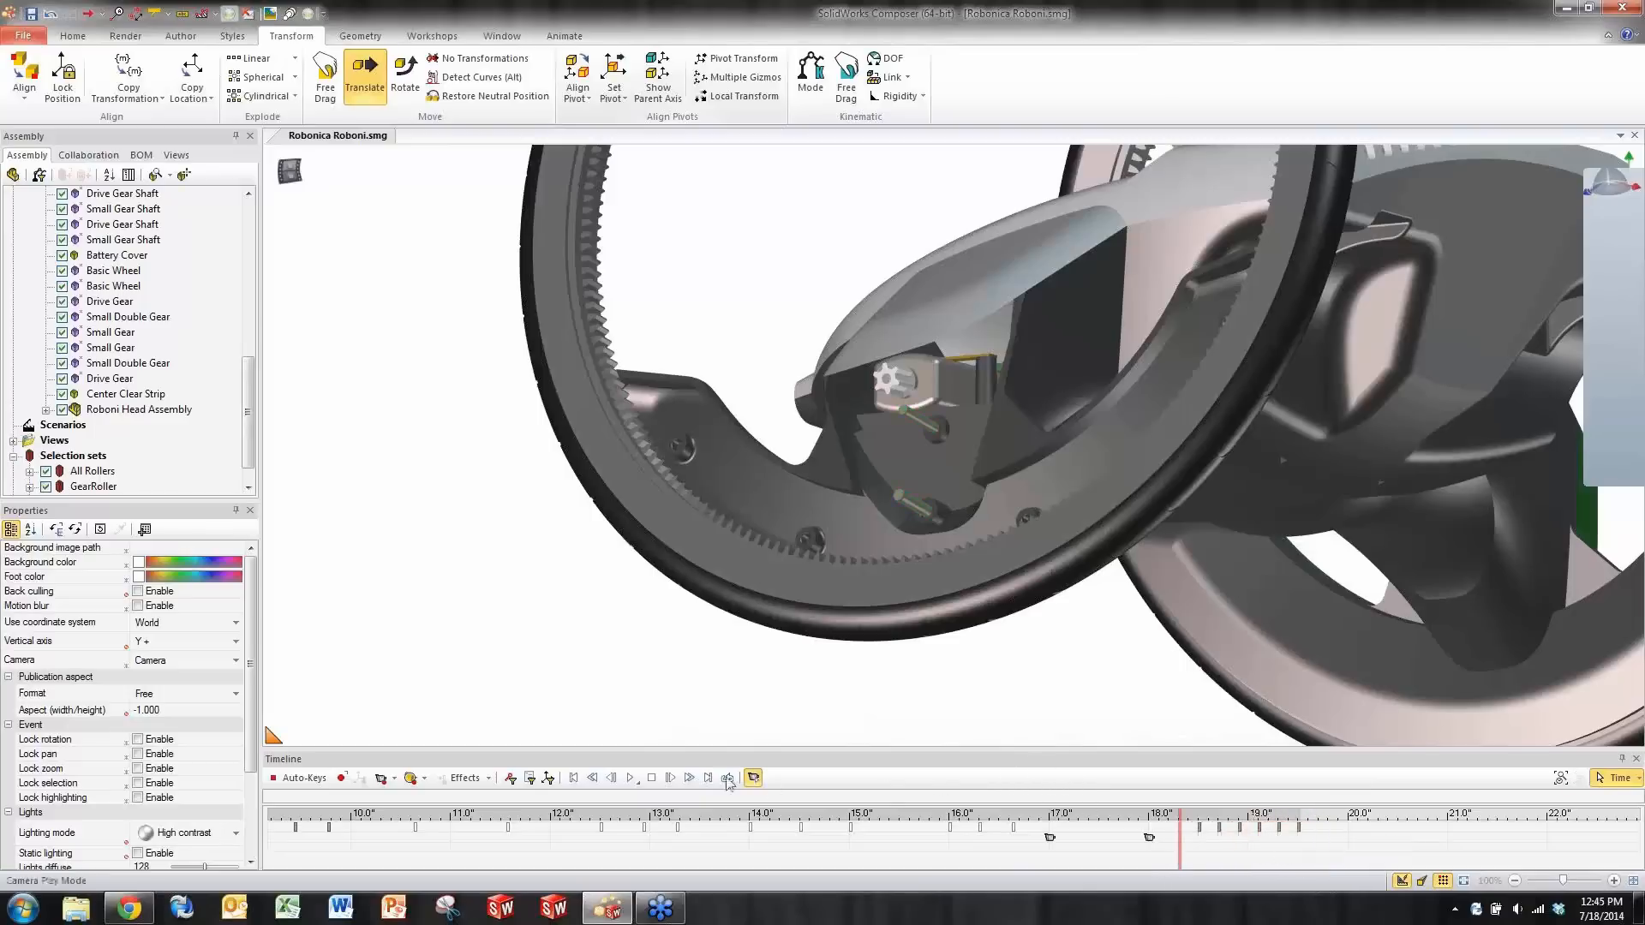
click(632, 778)
- Add a Fade Out effect to the Drive Gear Shaft and Small Gear Shaft at about 20.2 s
drag(1299, 857, 1373, 857)
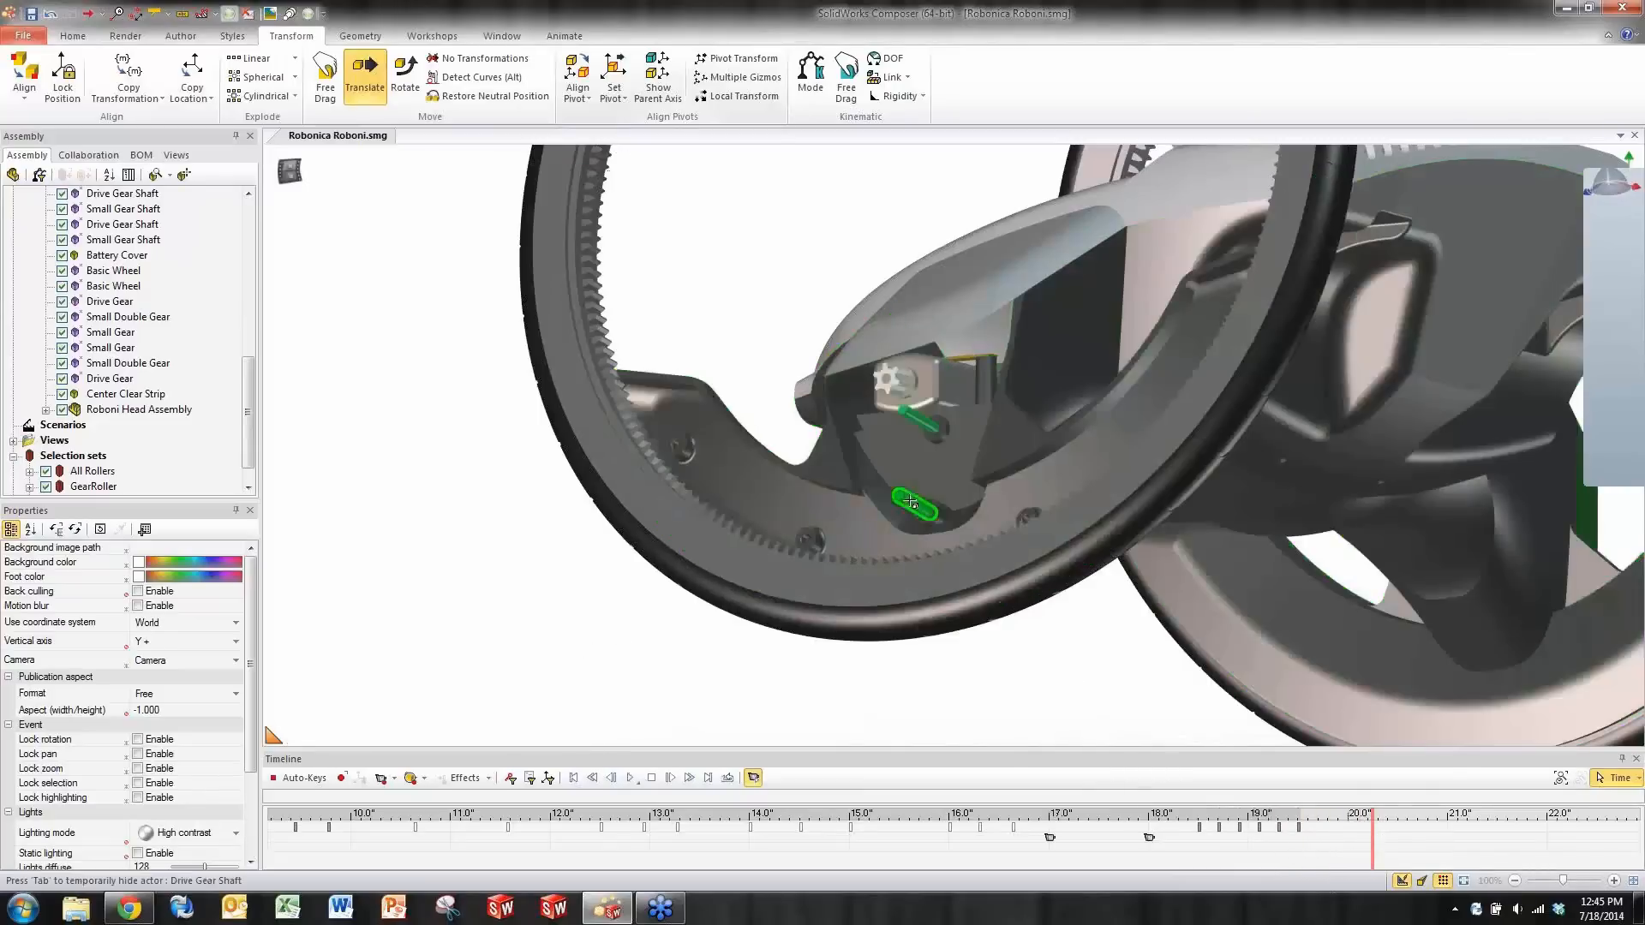
click(913, 422)
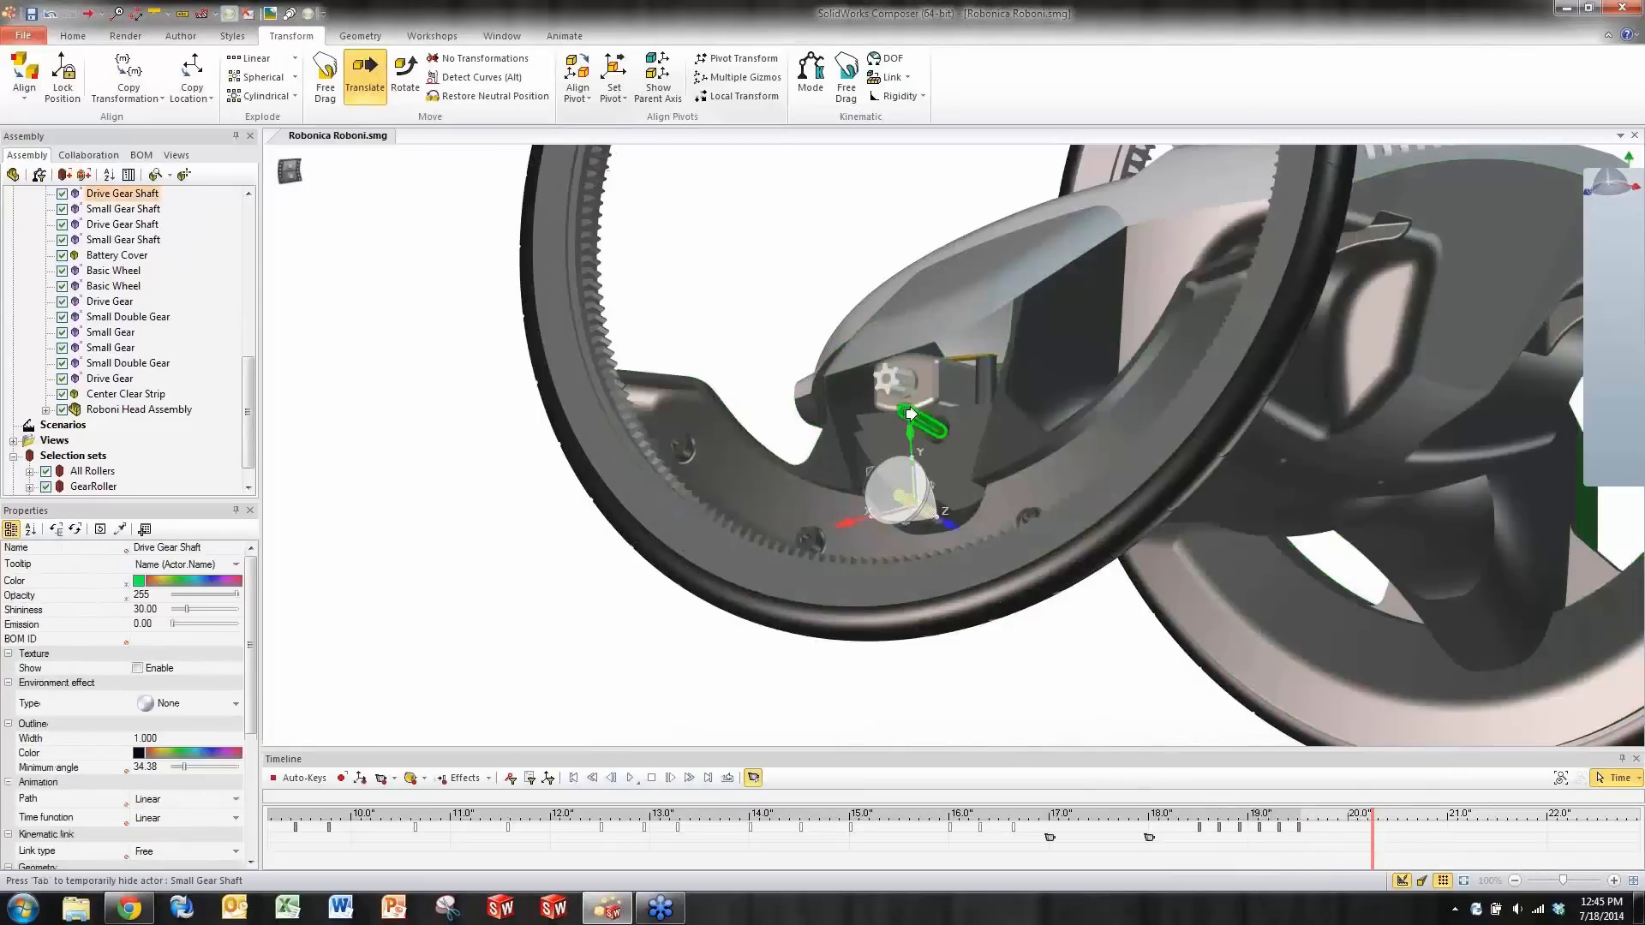
ctrl+click(910, 414)
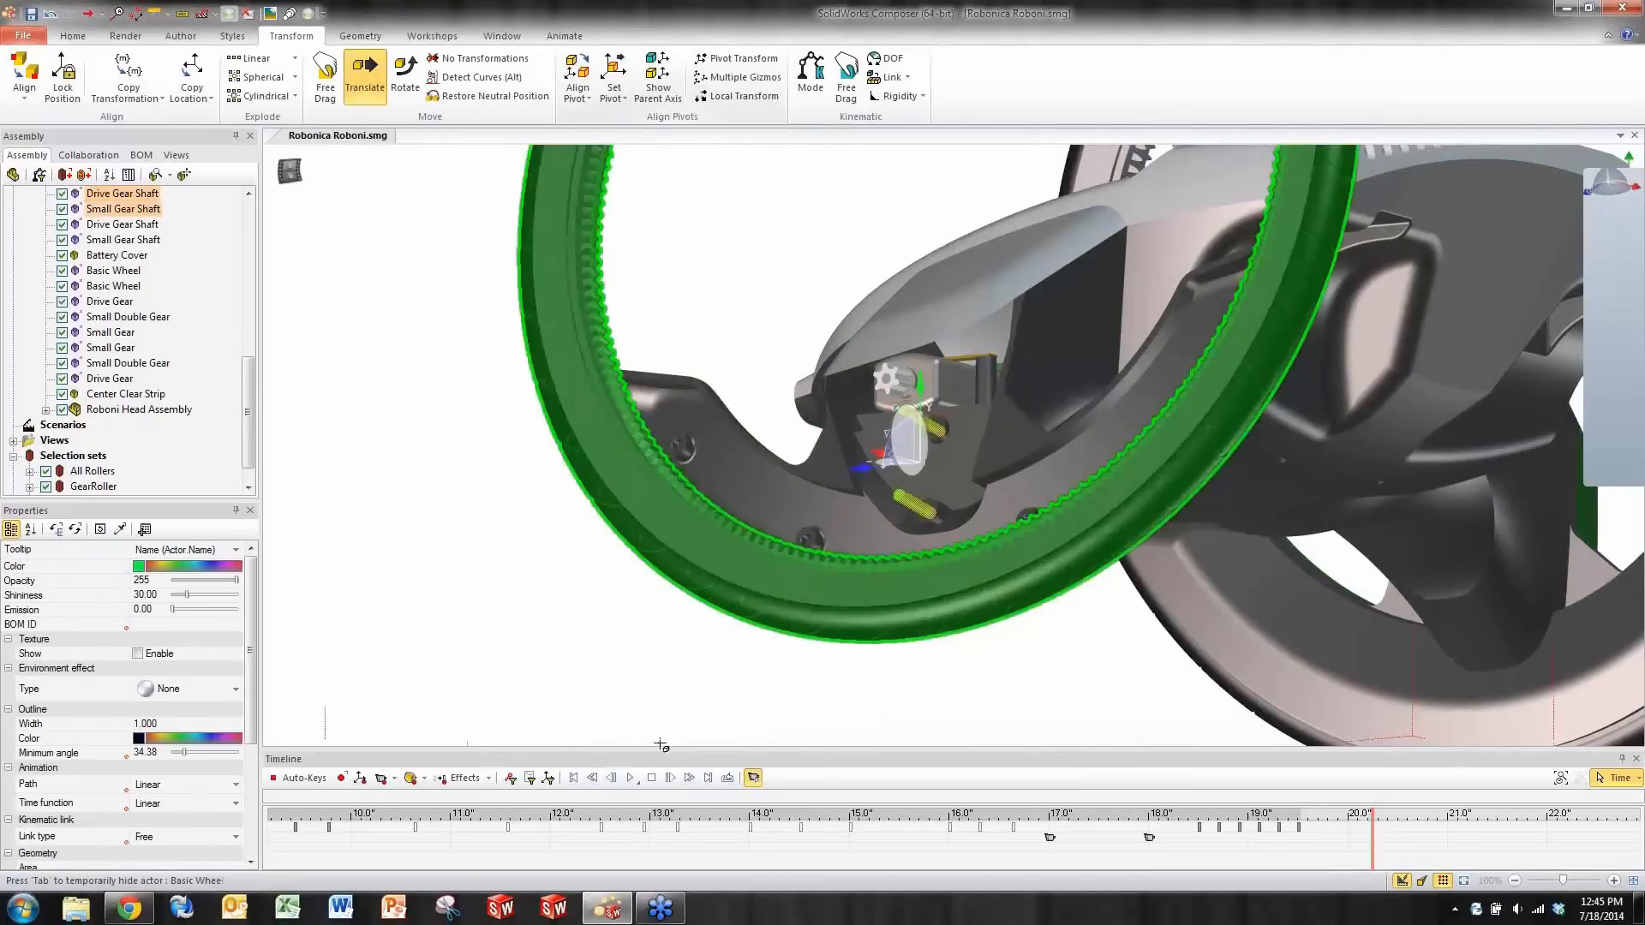
click(487, 778)
click(493, 829)
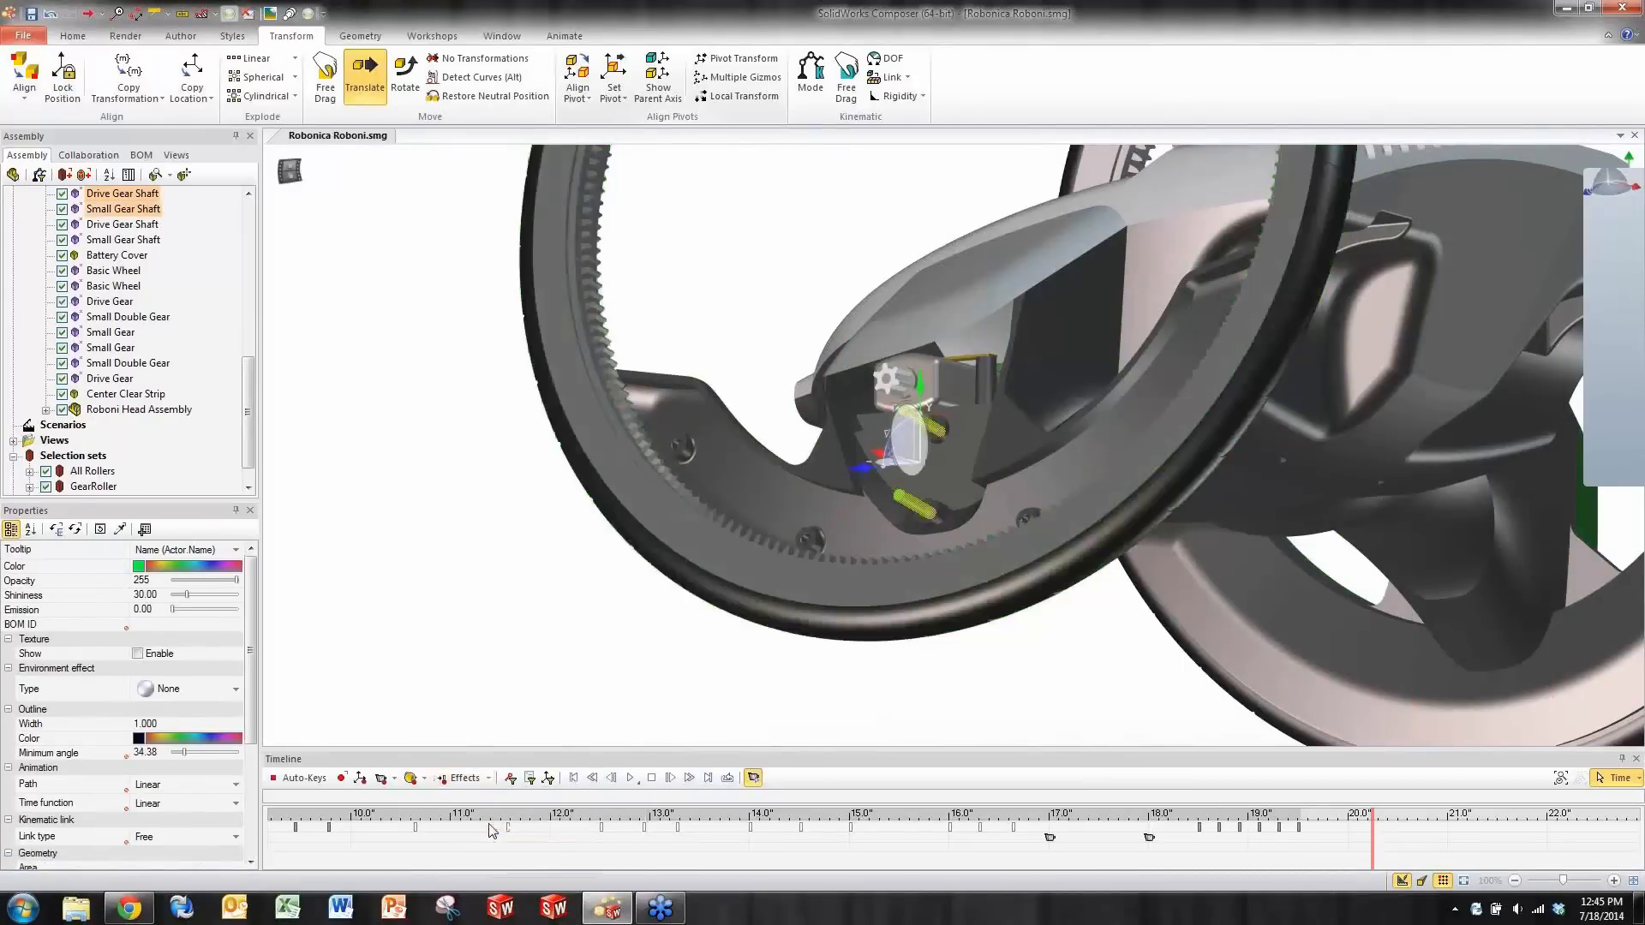
- Play back the shafts' color flashing and fade-out from just before 18.5 s
click(1187, 859)
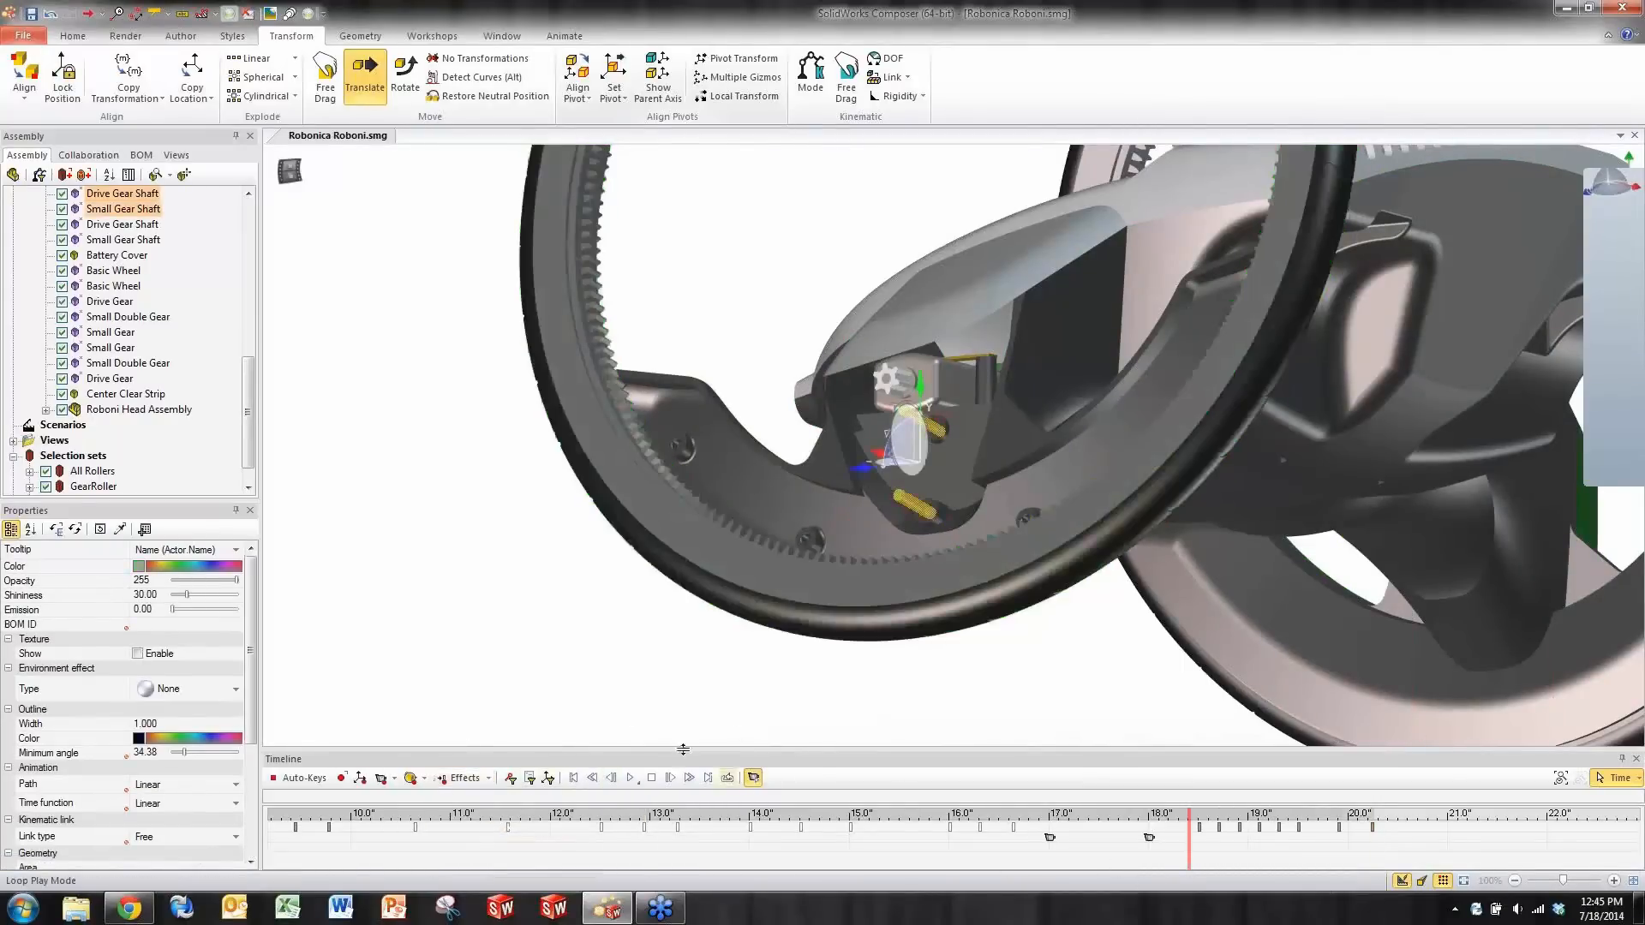
click(568, 681)
key(space)
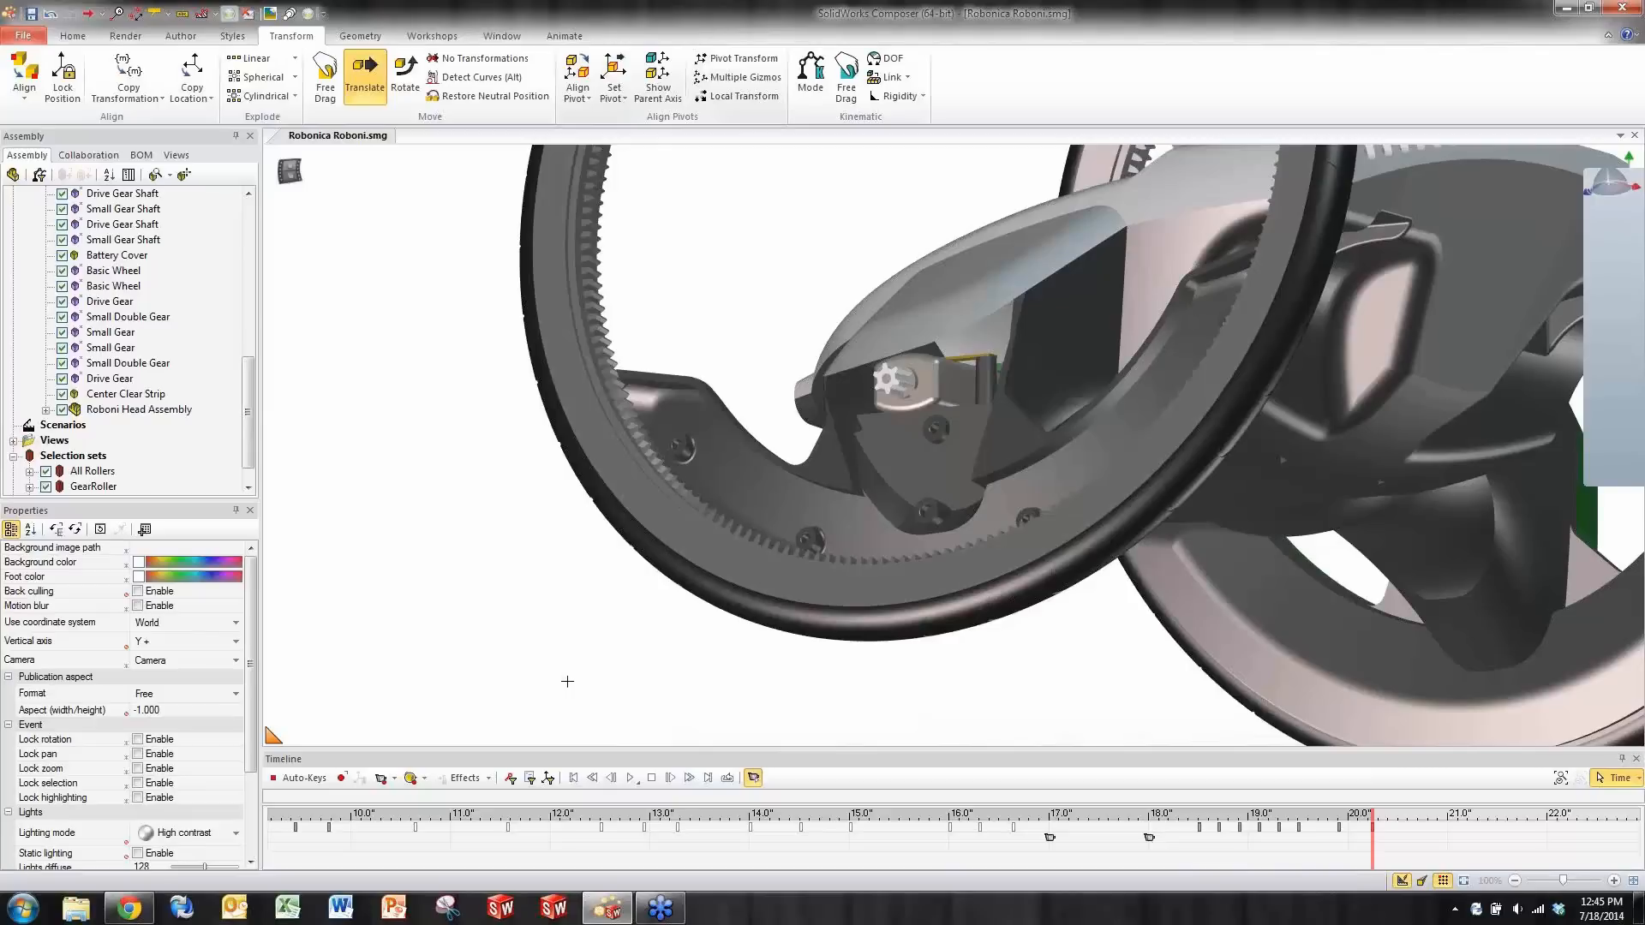
- Record a camera key at 21 s, then orbit to a higher view of the wheel and record another camera key at 22 s
drag(1322, 860, 772, 848)
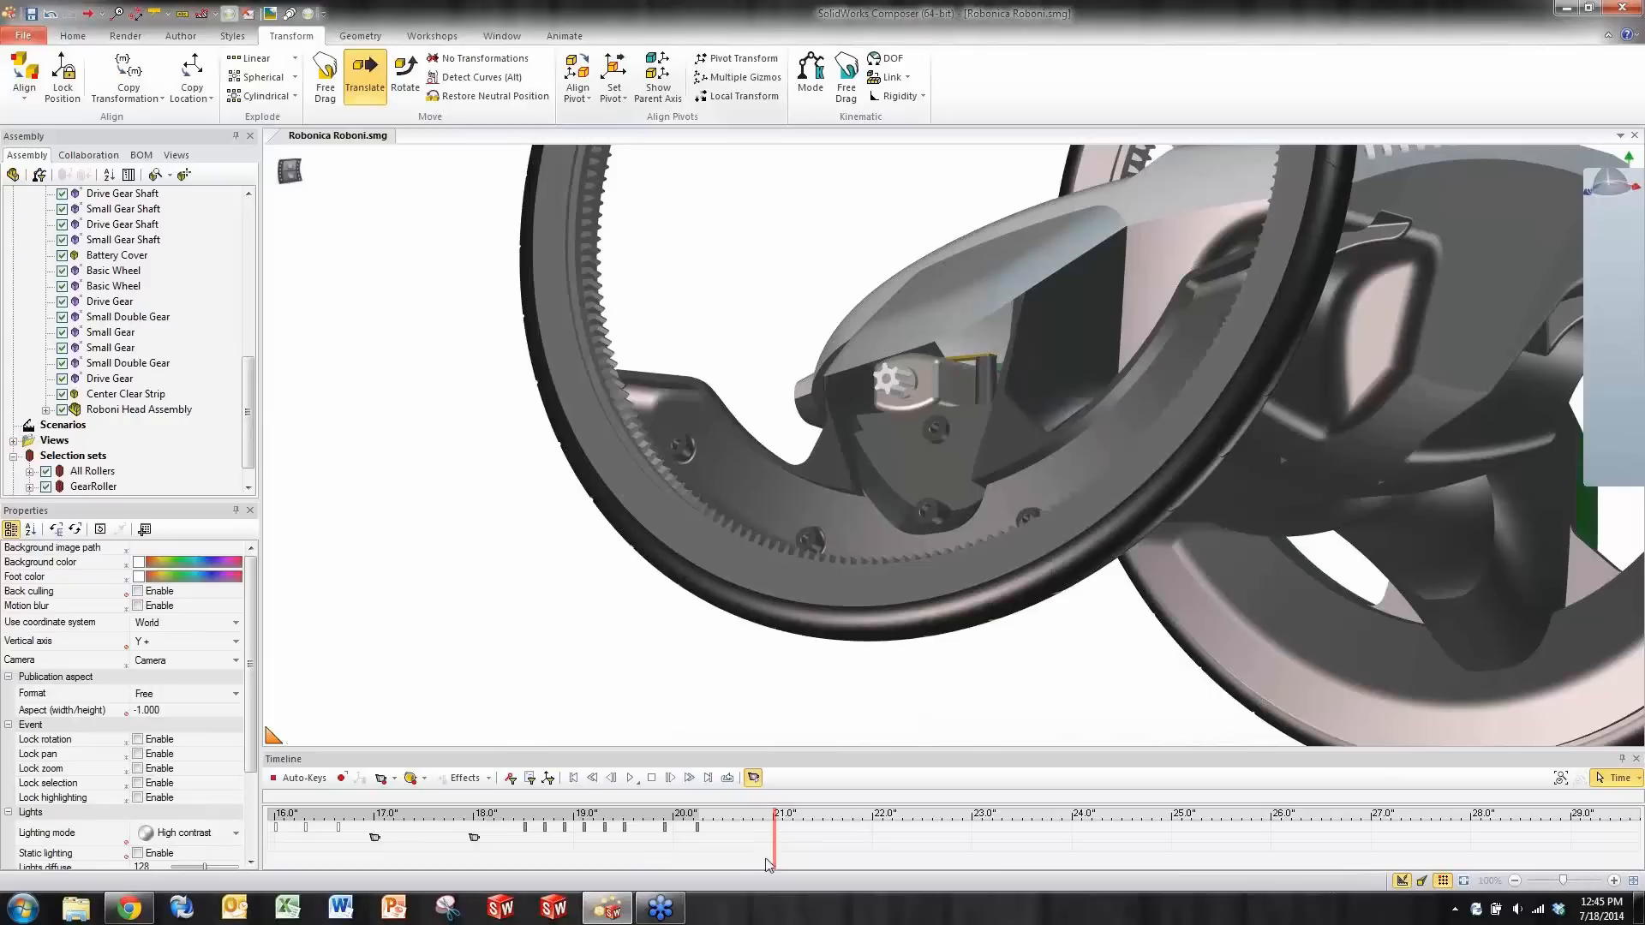
click(380, 778)
drag(775, 855, 874, 857)
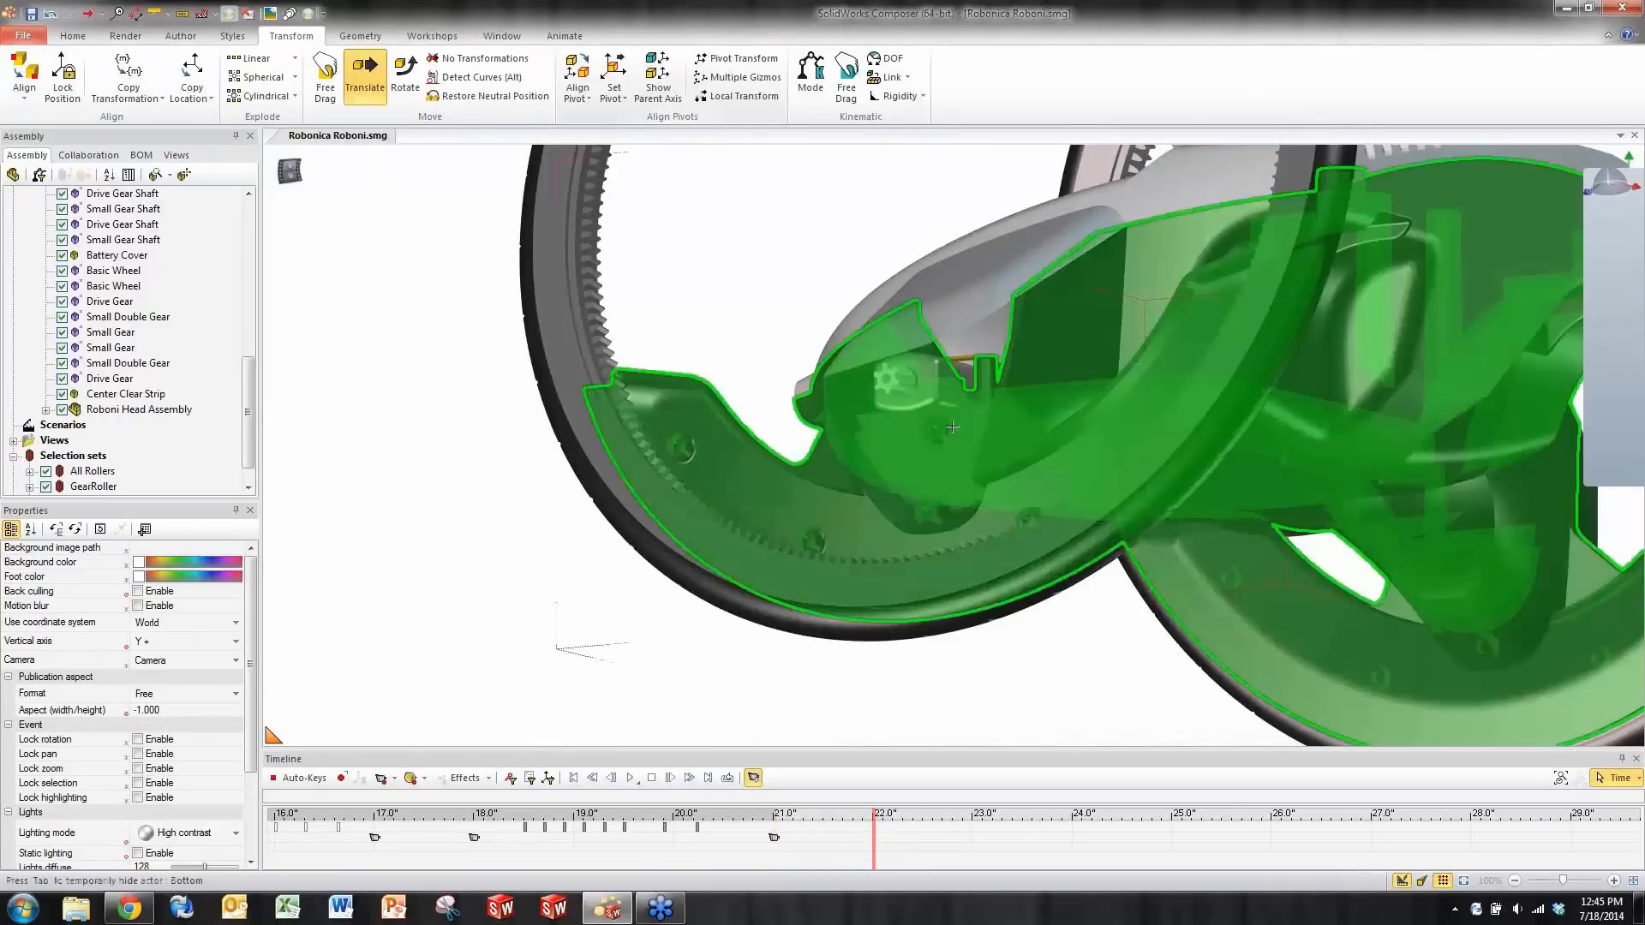
middle_drag(951, 449, 1004, 536)
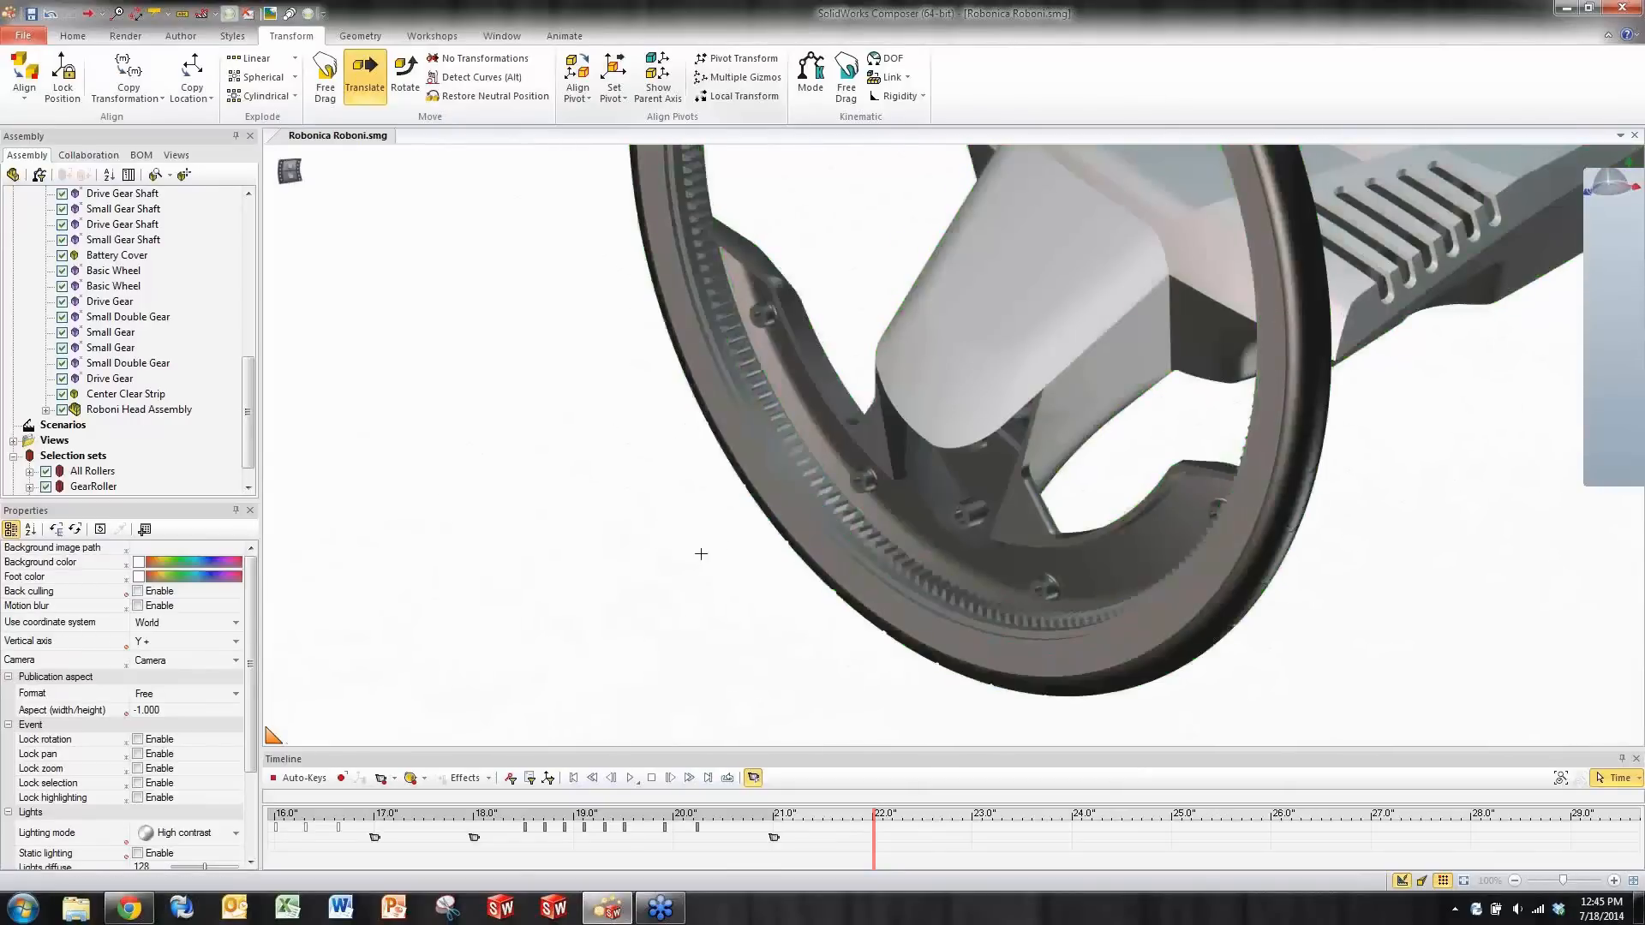
click(381, 778)
- Record an opacity key for the Top Half cover at about 21.1 s and set its opacity to 75 at about 21.9 s
click(773, 861)
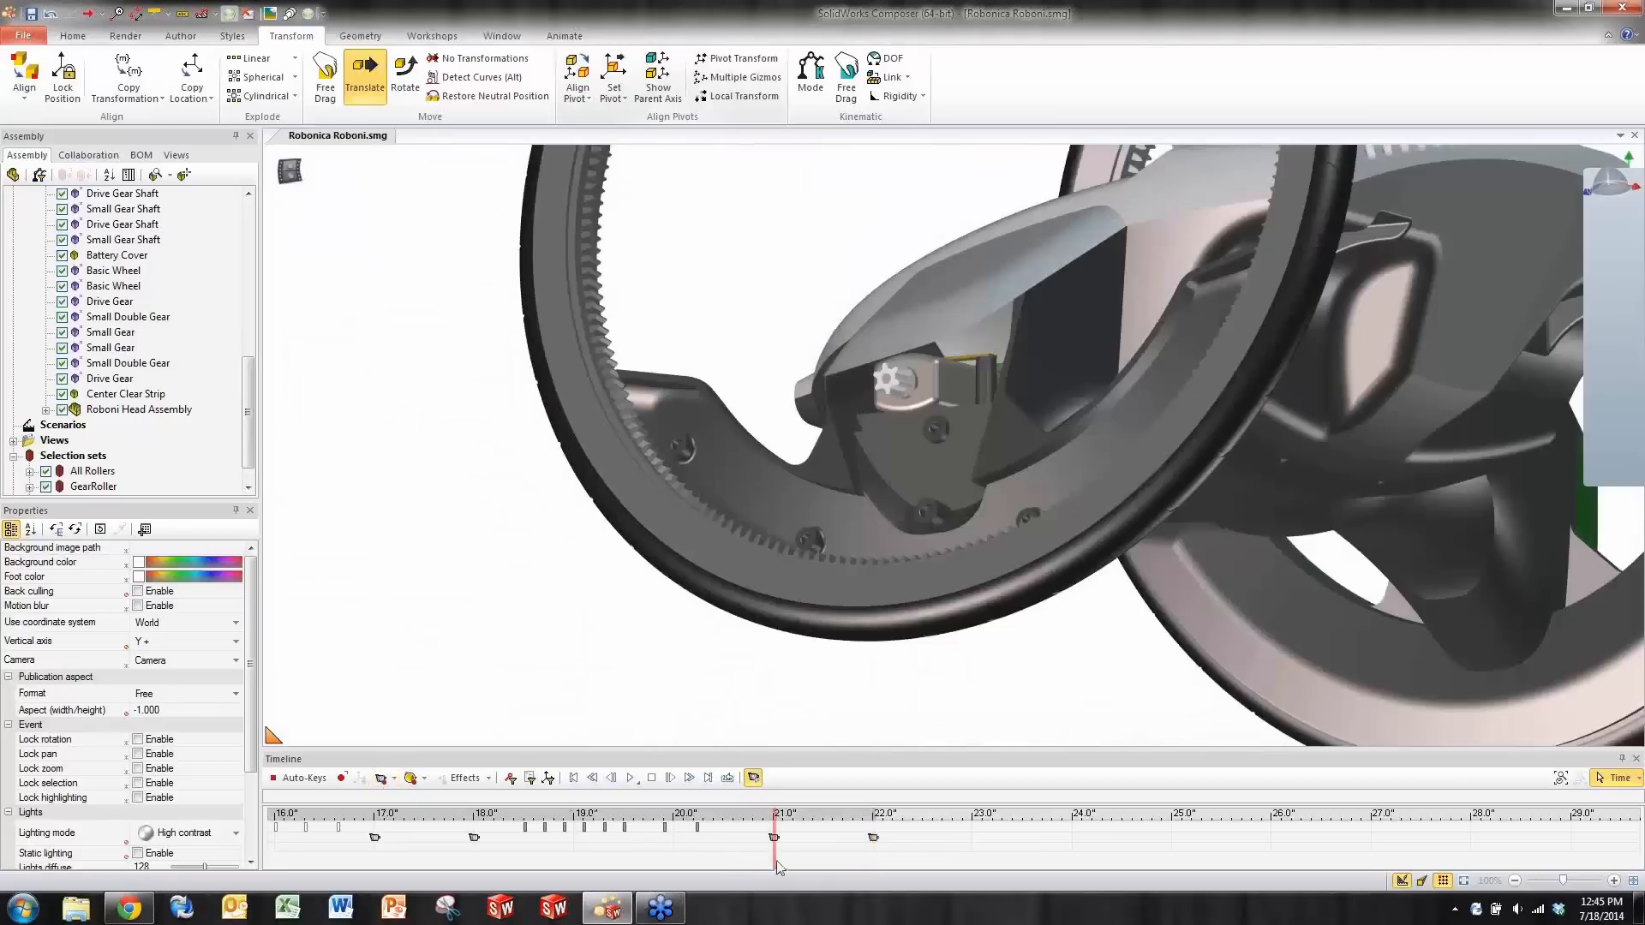
mouse_move(774, 861)
mouse_down()
mouse_move(872, 861)
mouse_move(773, 867)
mouse_move(785, 864)
mouse_up()
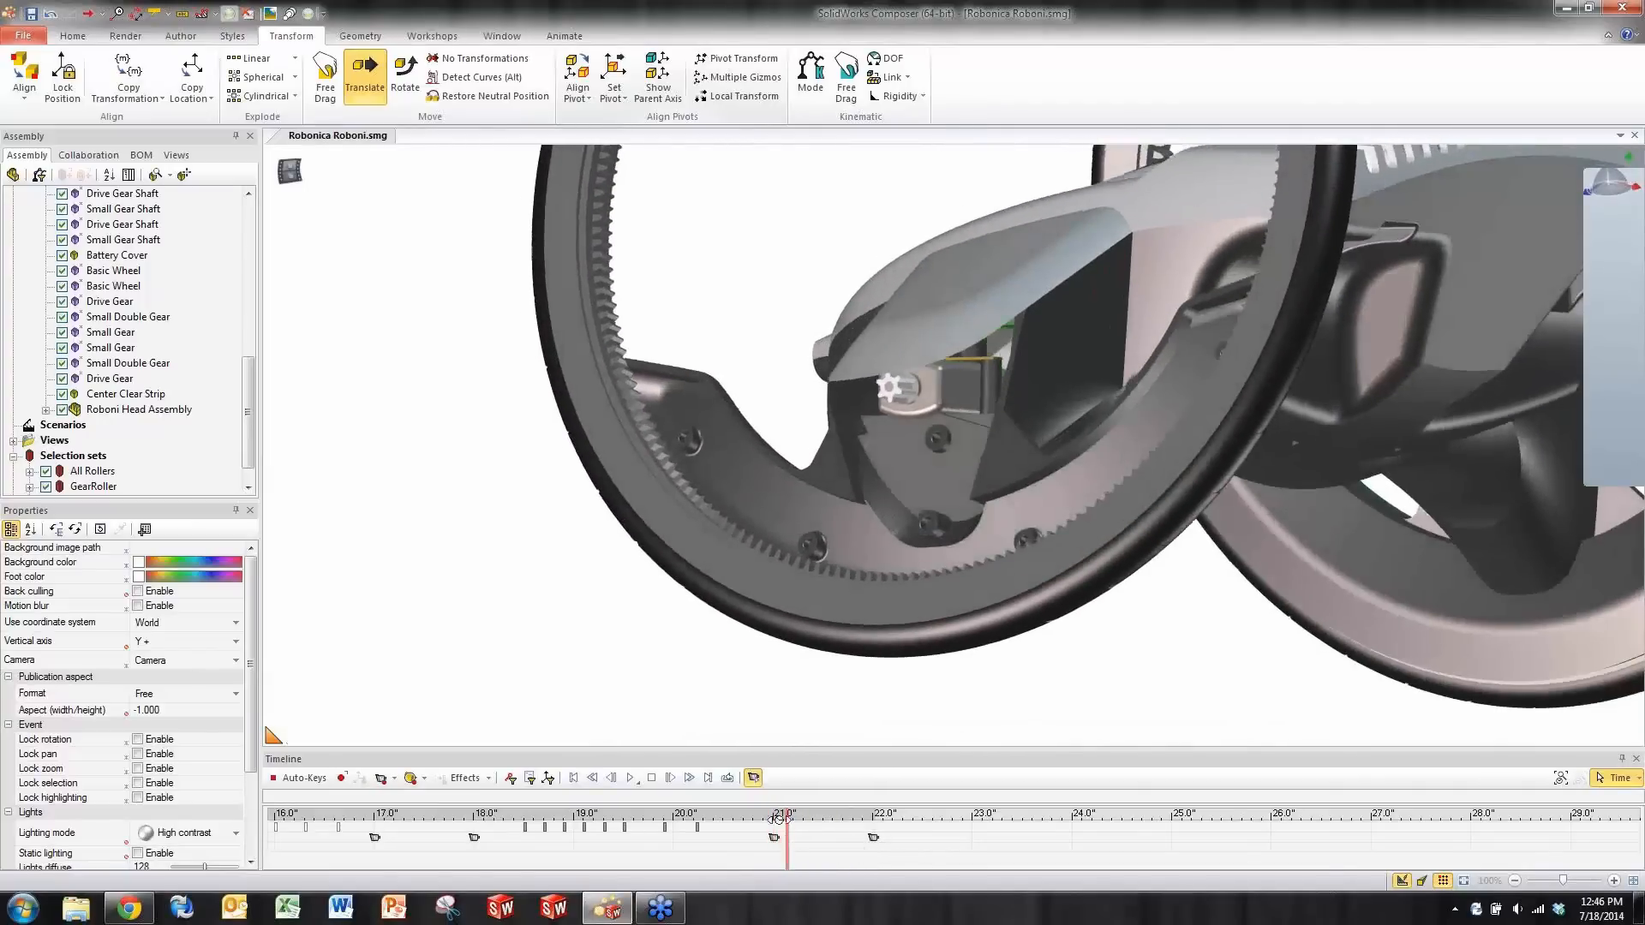
click(1017, 273)
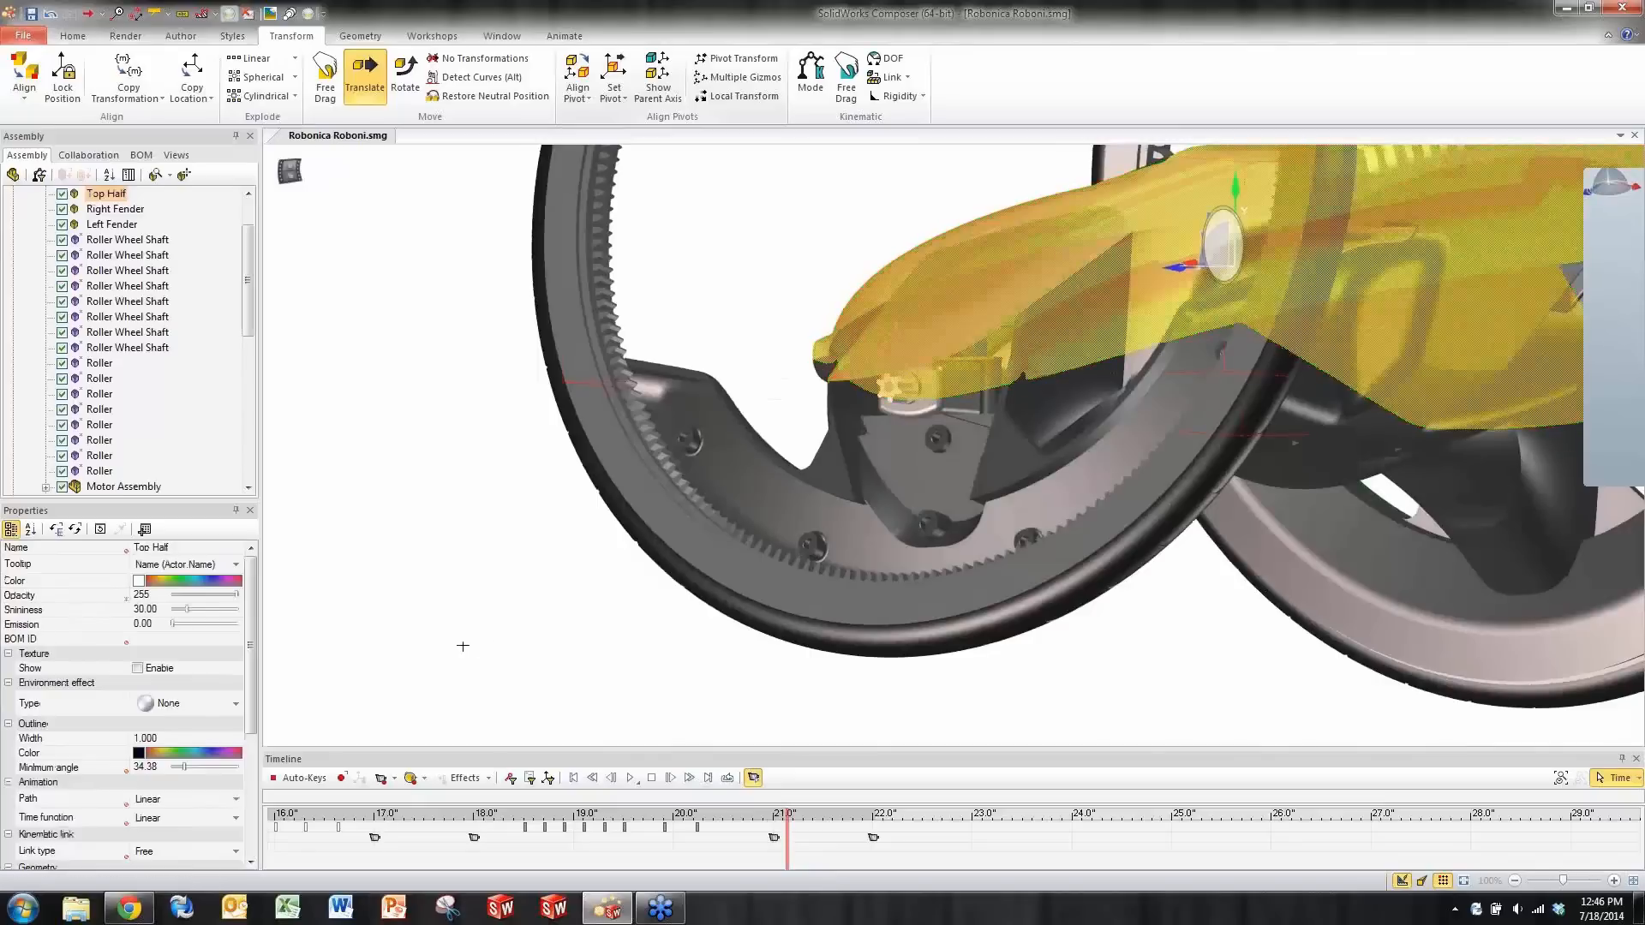
click(29, 599)
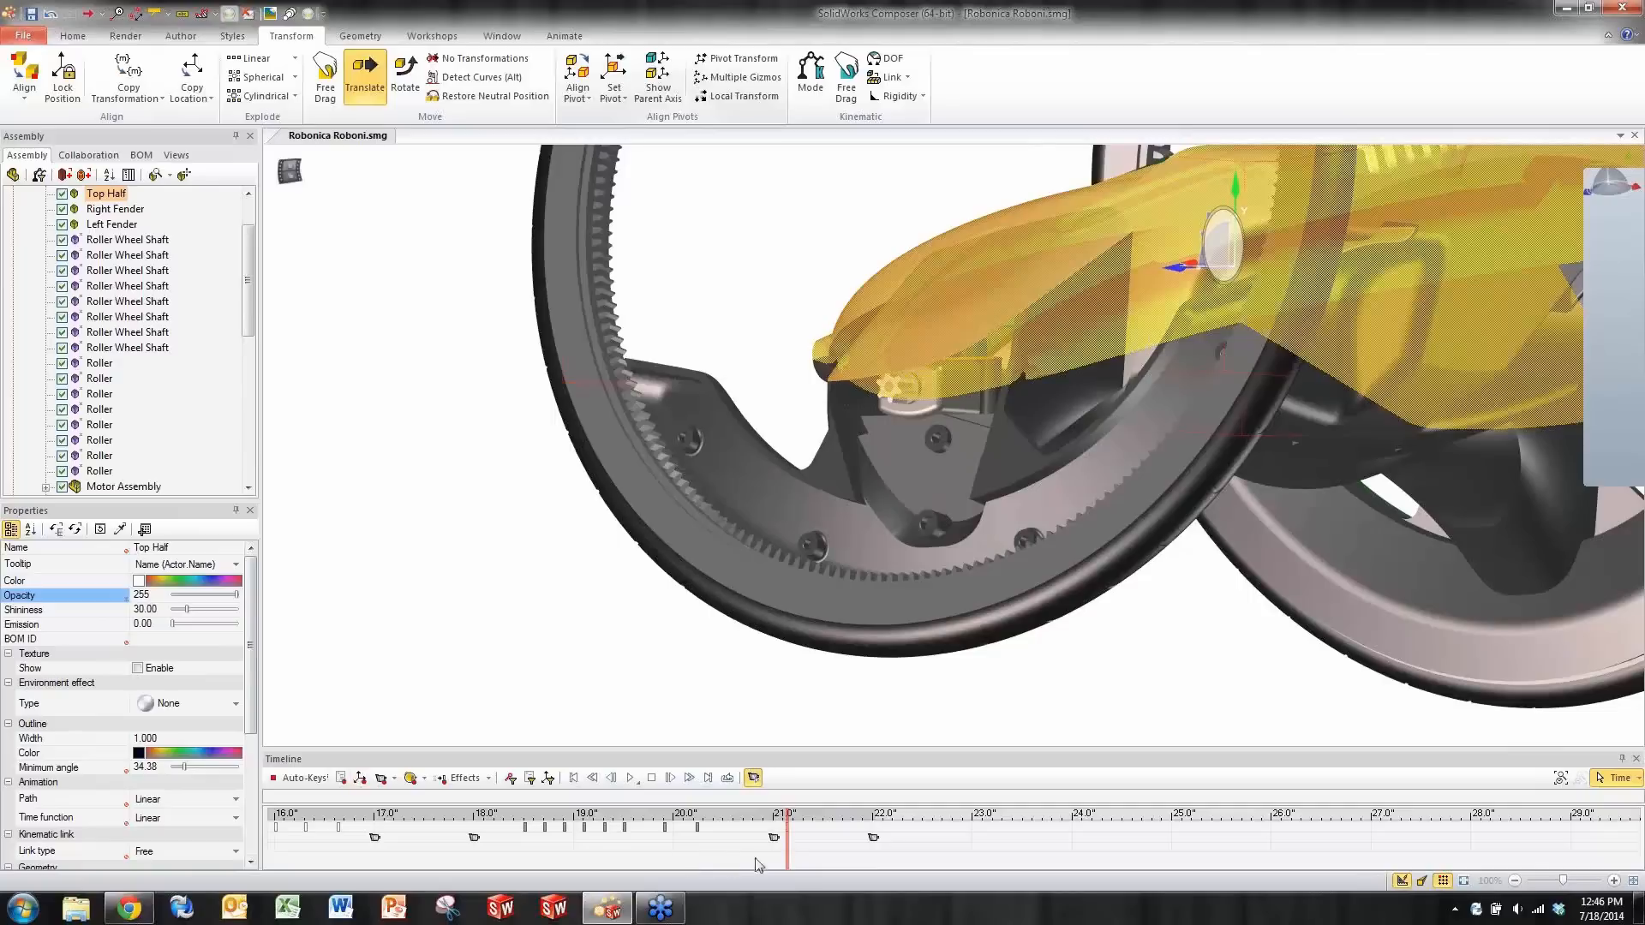
drag(786, 853, 859, 854)
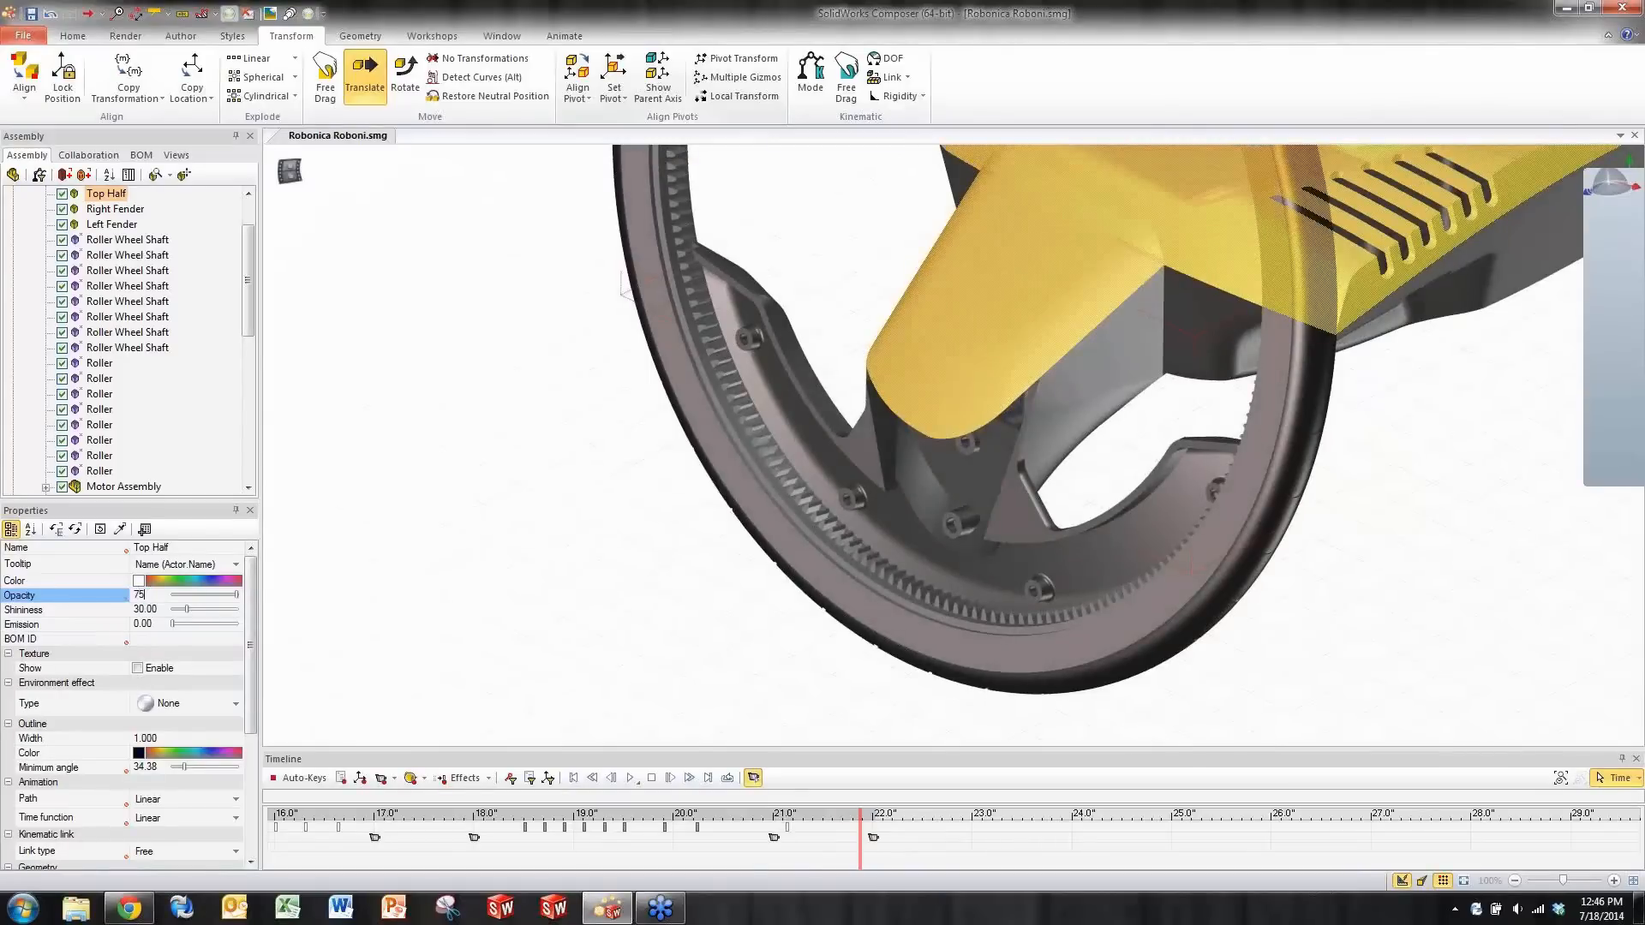
text(75)
key(Return)
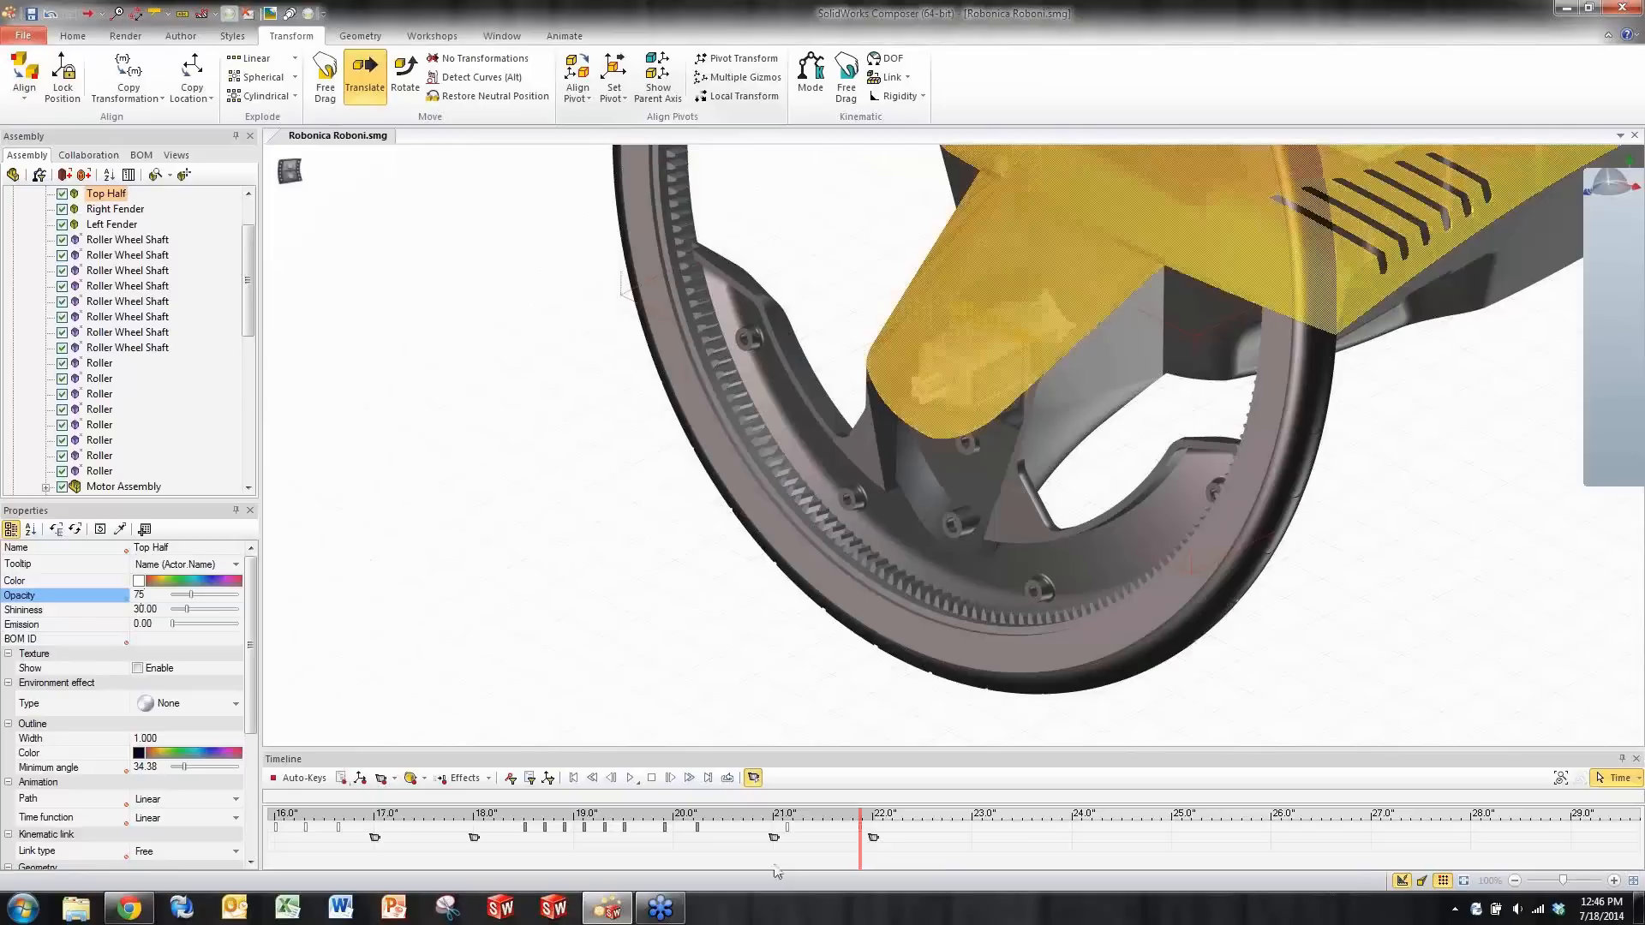
- Play back the camera move and the Top Half's transparency change from about 20.8 s
click(750, 853)
click(587, 664)
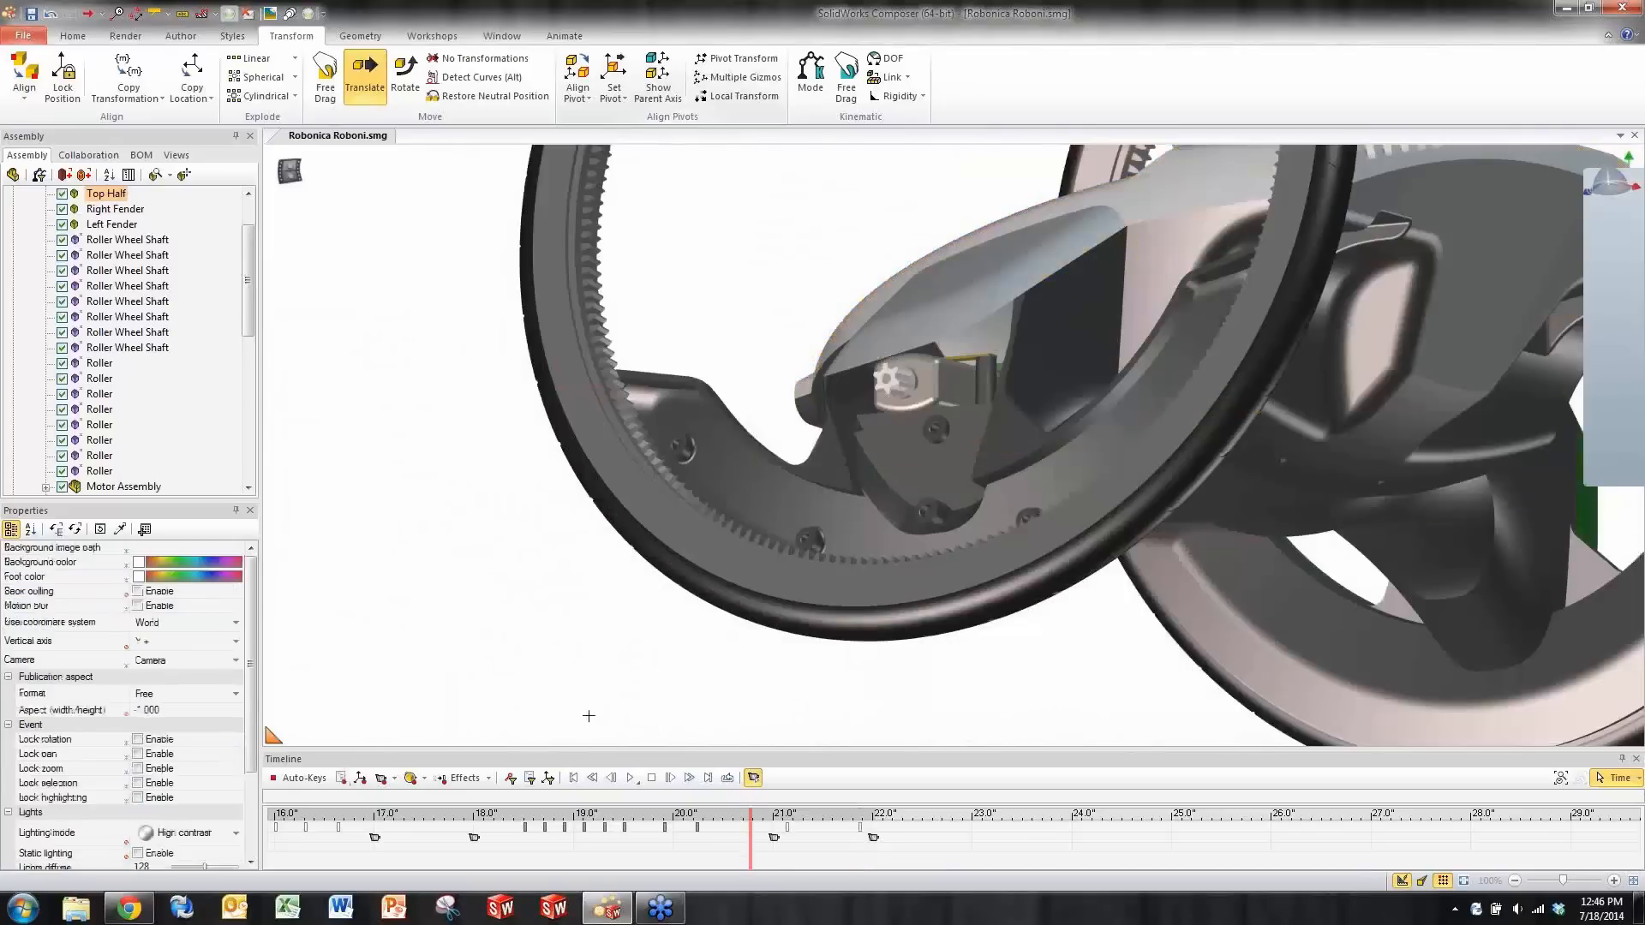
click(631, 778)
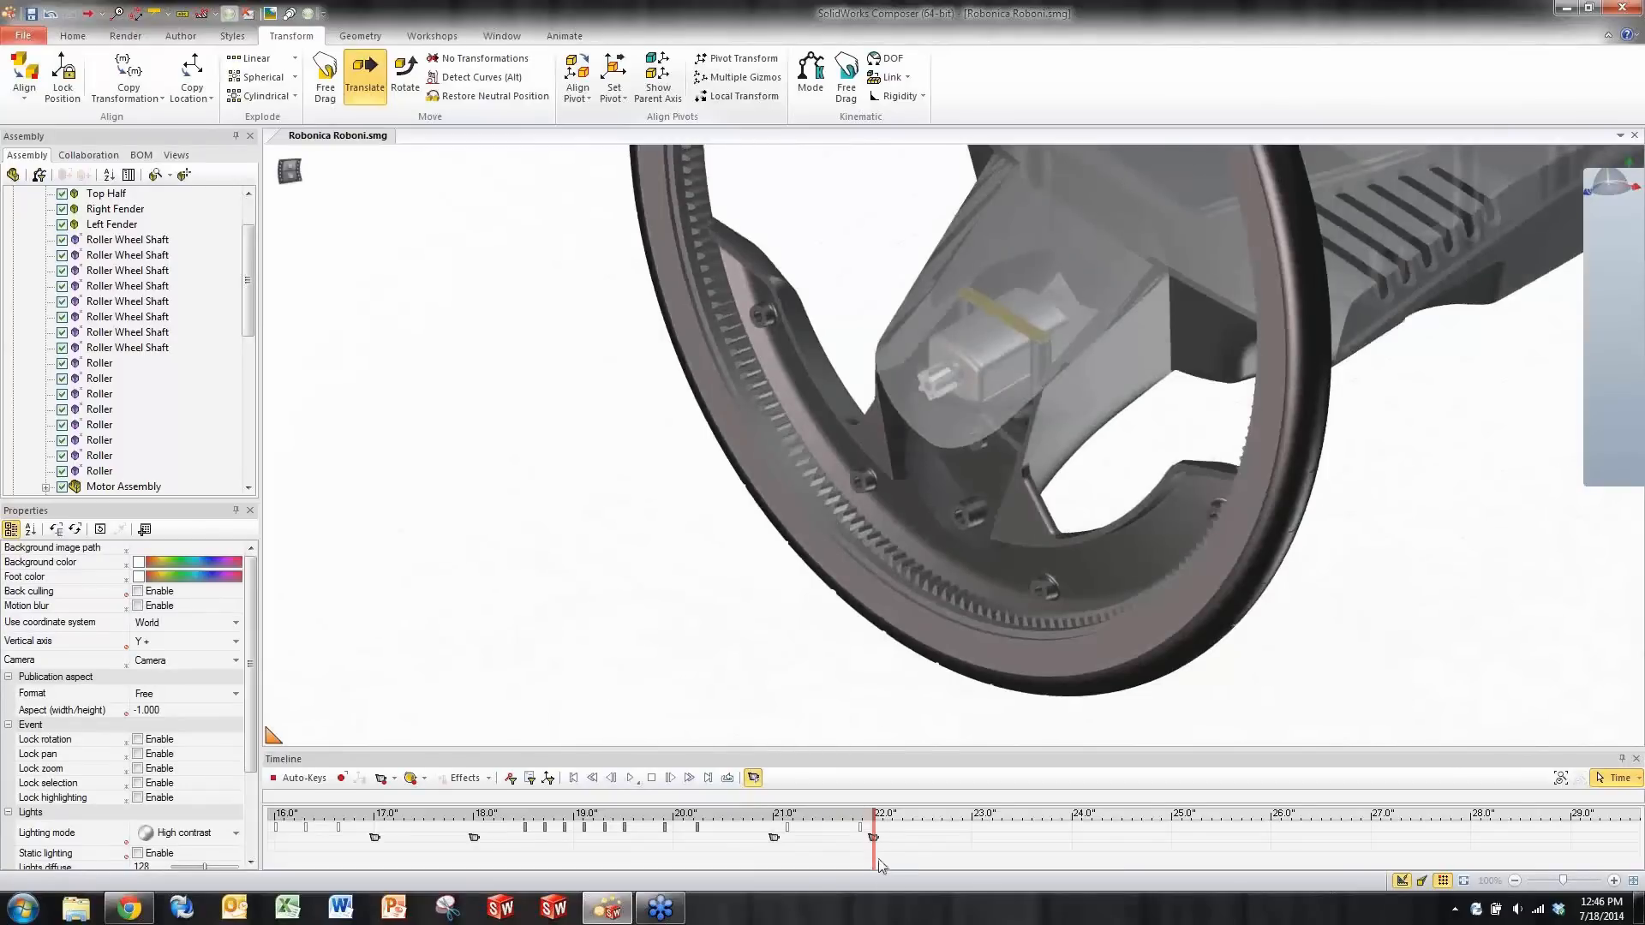
- Add a Hot Spot effect to the Motor Bracket at about 22.5 s
drag(874, 860, 922, 855)
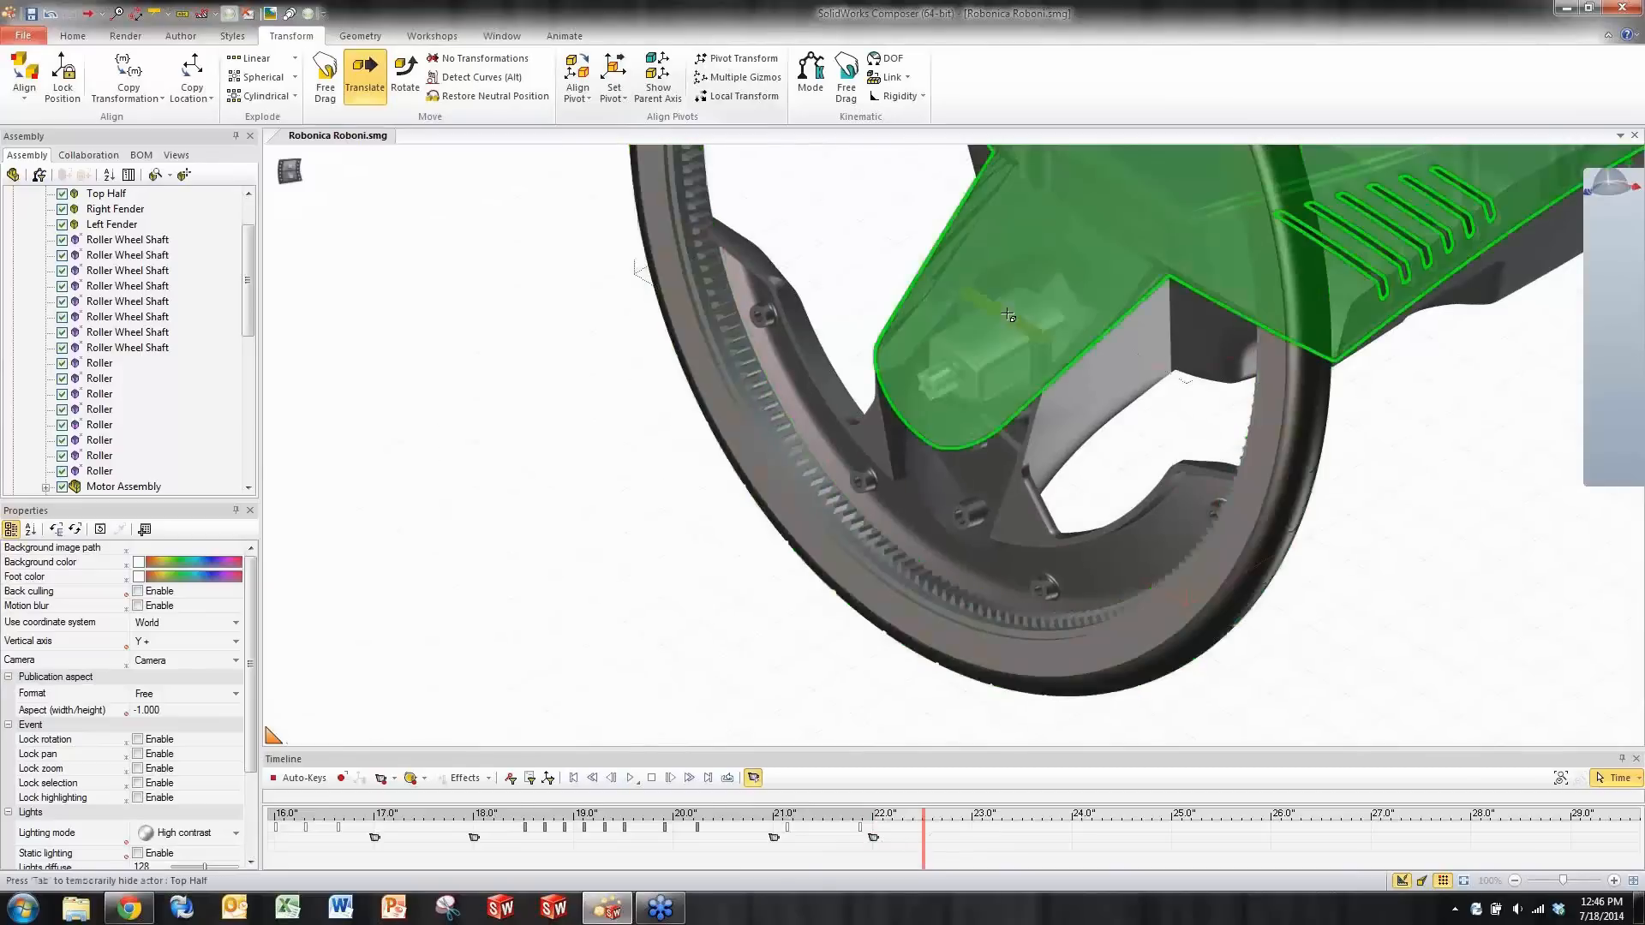
middle_drag(1019, 466, 1016, 337)
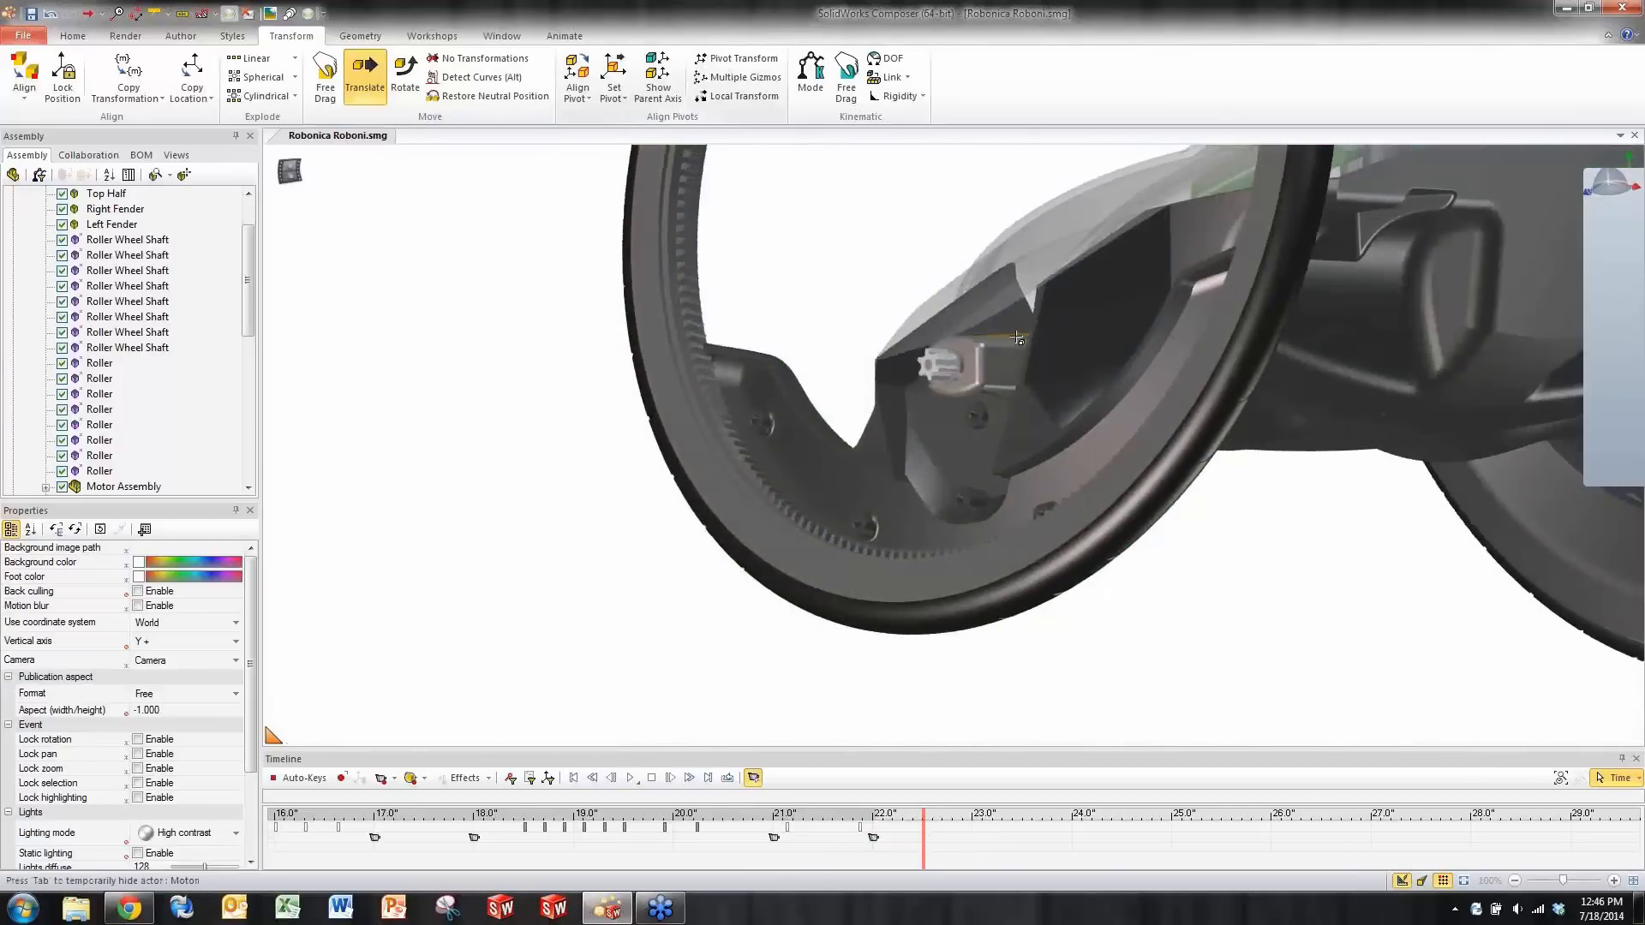
click(981, 395)
middle_drag(856, 235, 851, 300)
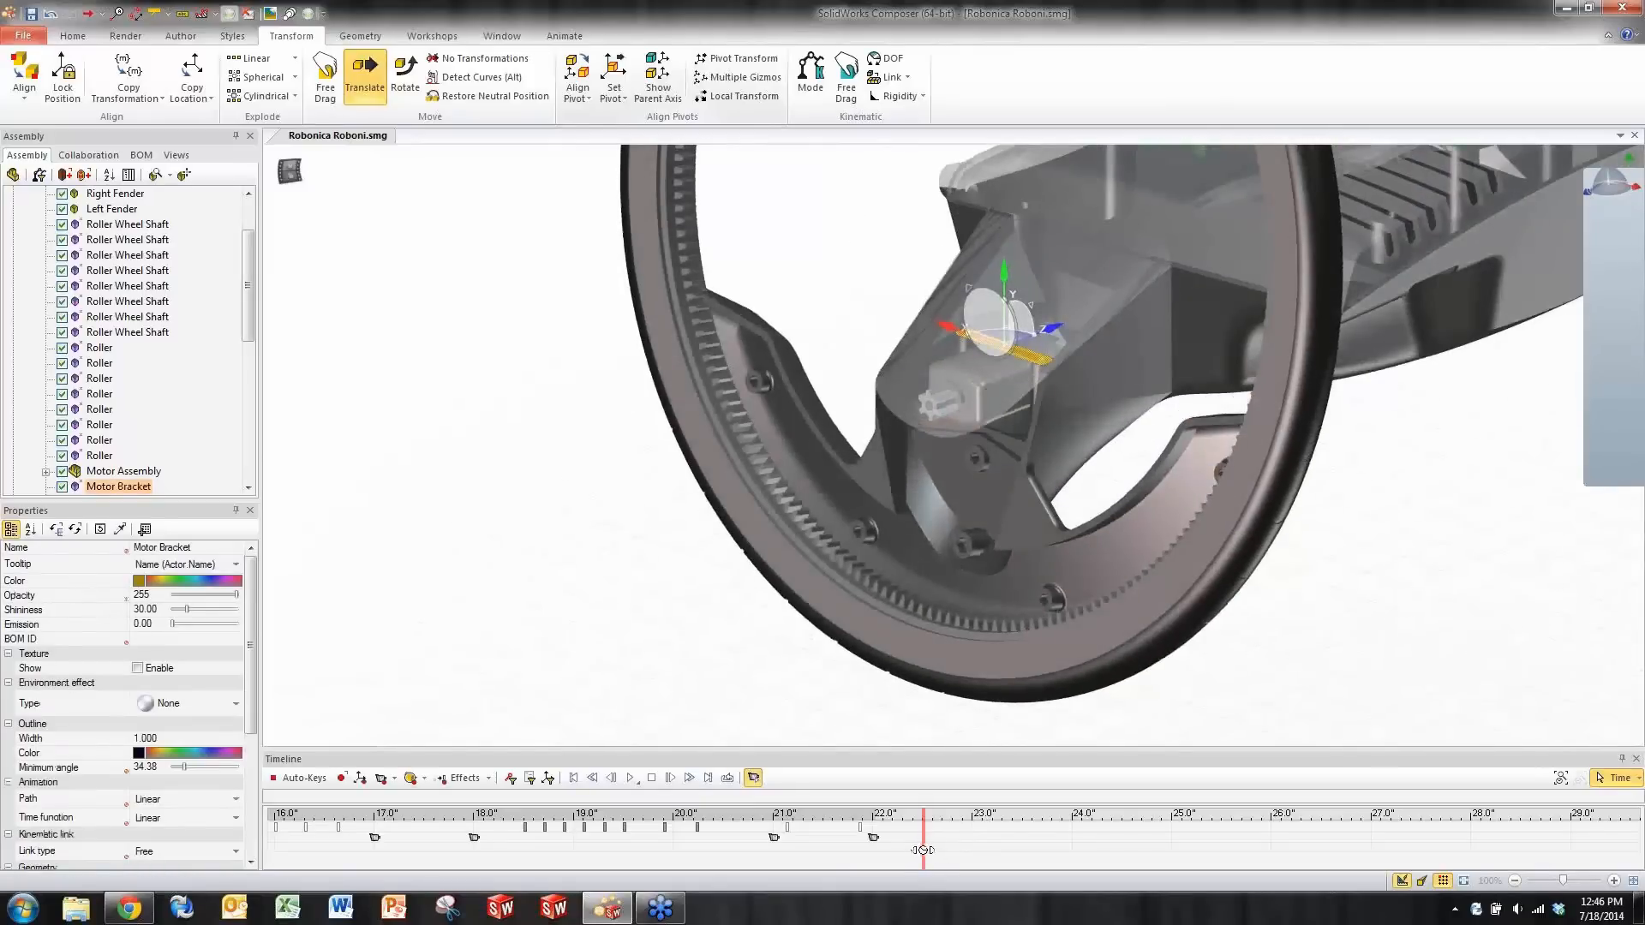
click(49, 597)
click(488, 778)
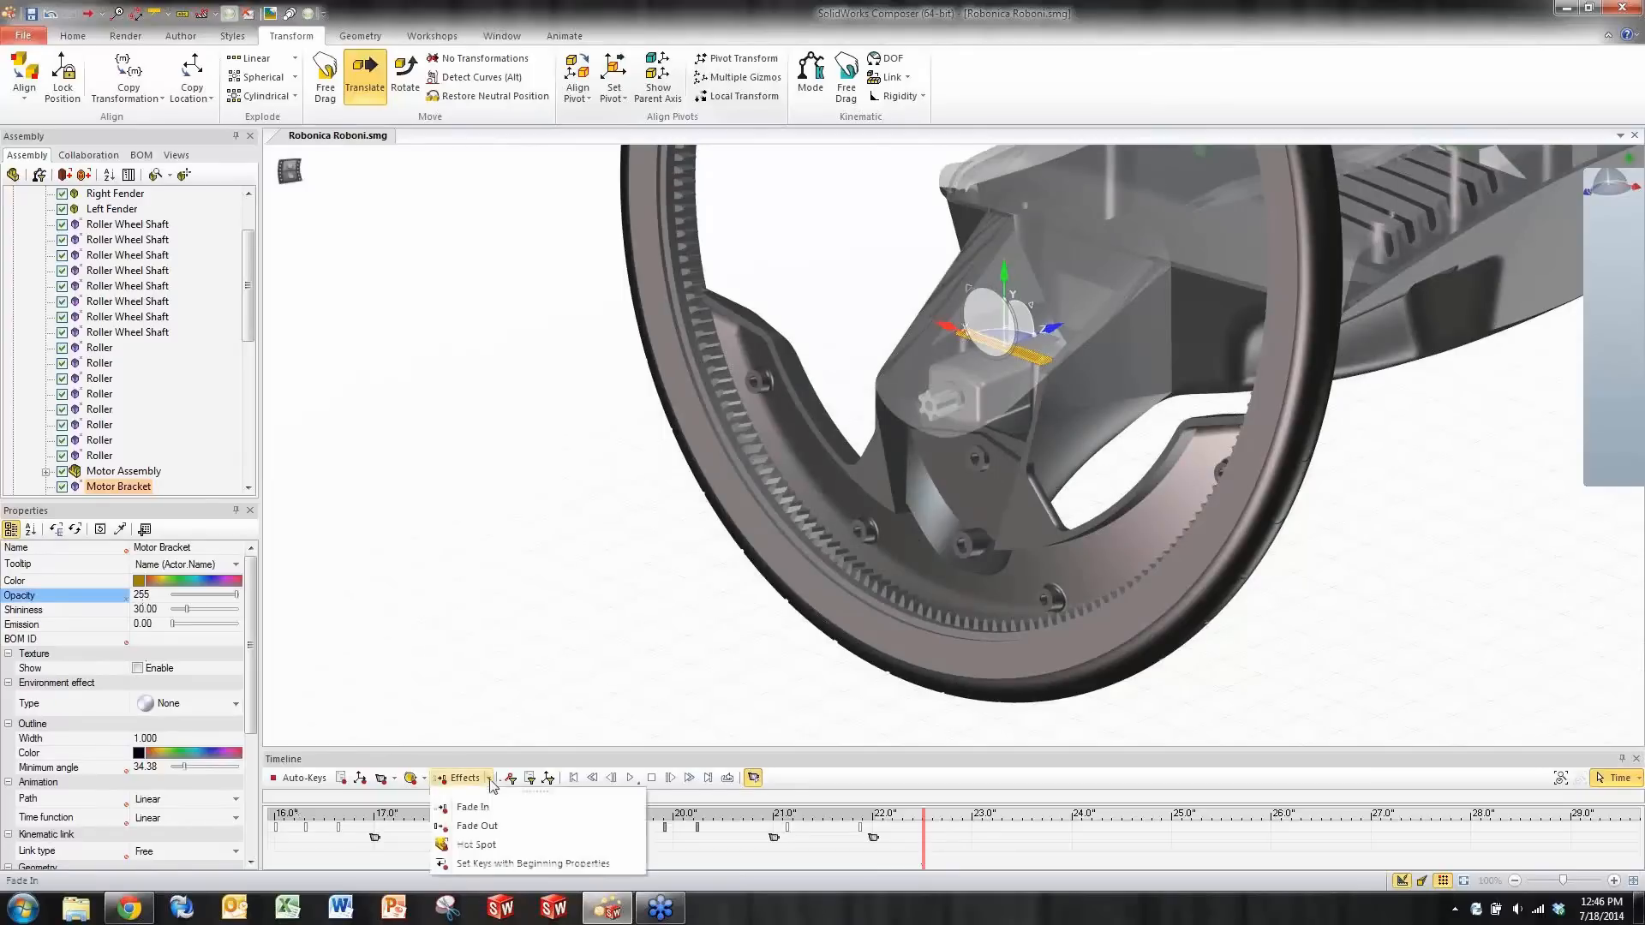
click(476, 845)
click(954, 858)
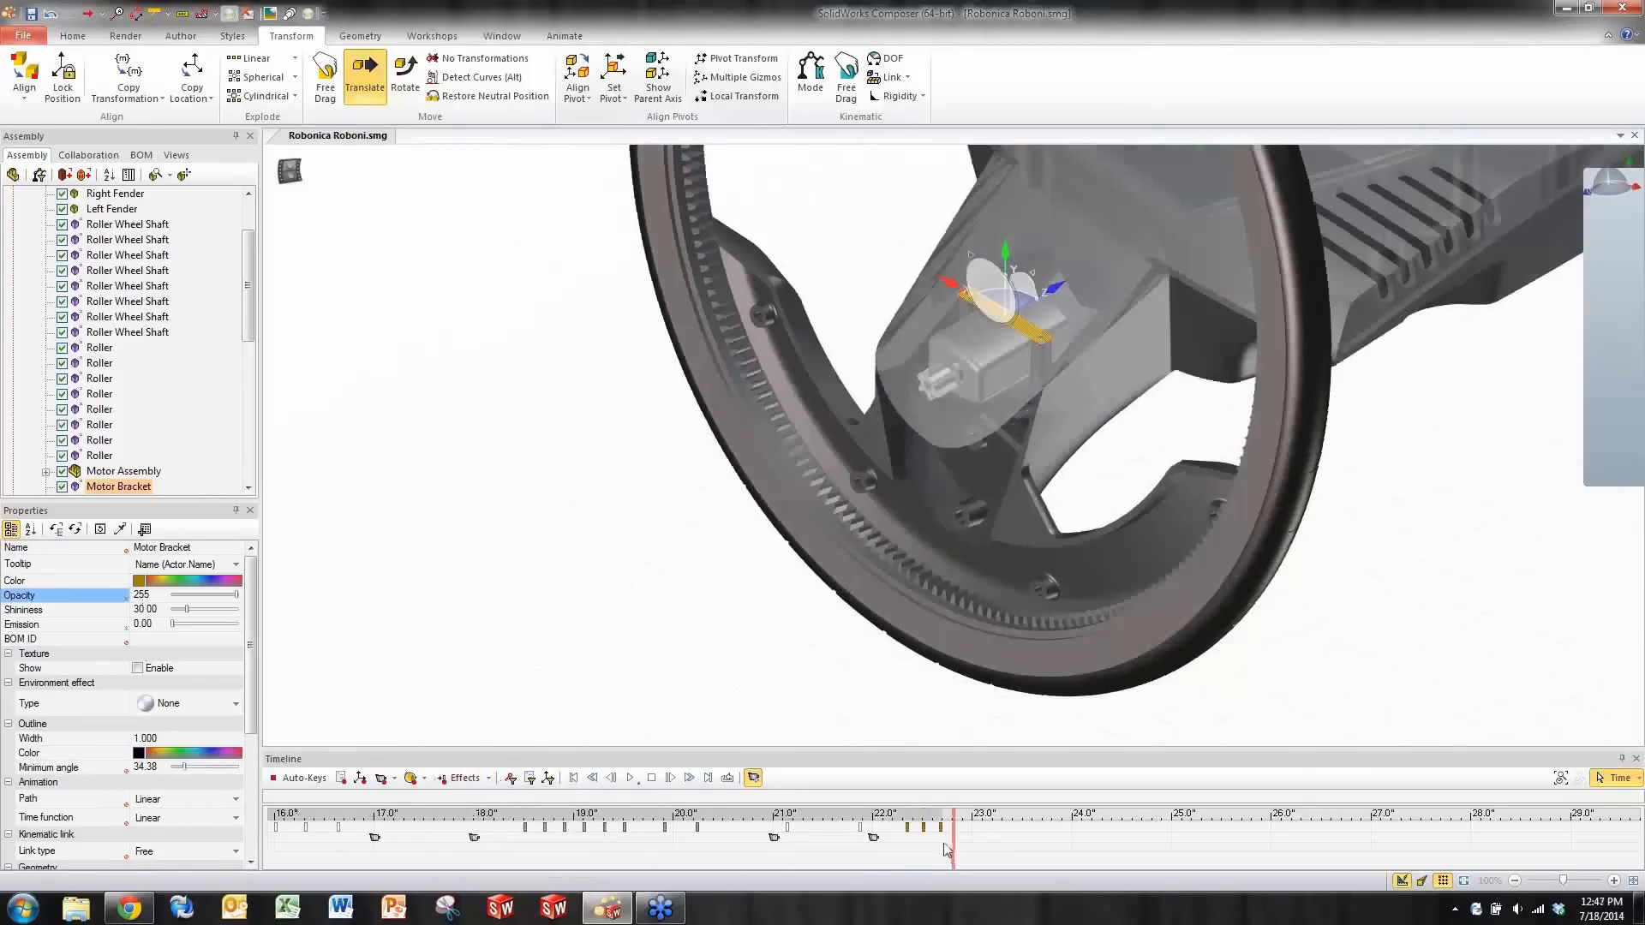
- Extend the Motor Bracket's flashing to about 23 s and add a Fade Out effect to it at 24 s
drag(949, 845, 1073, 841)
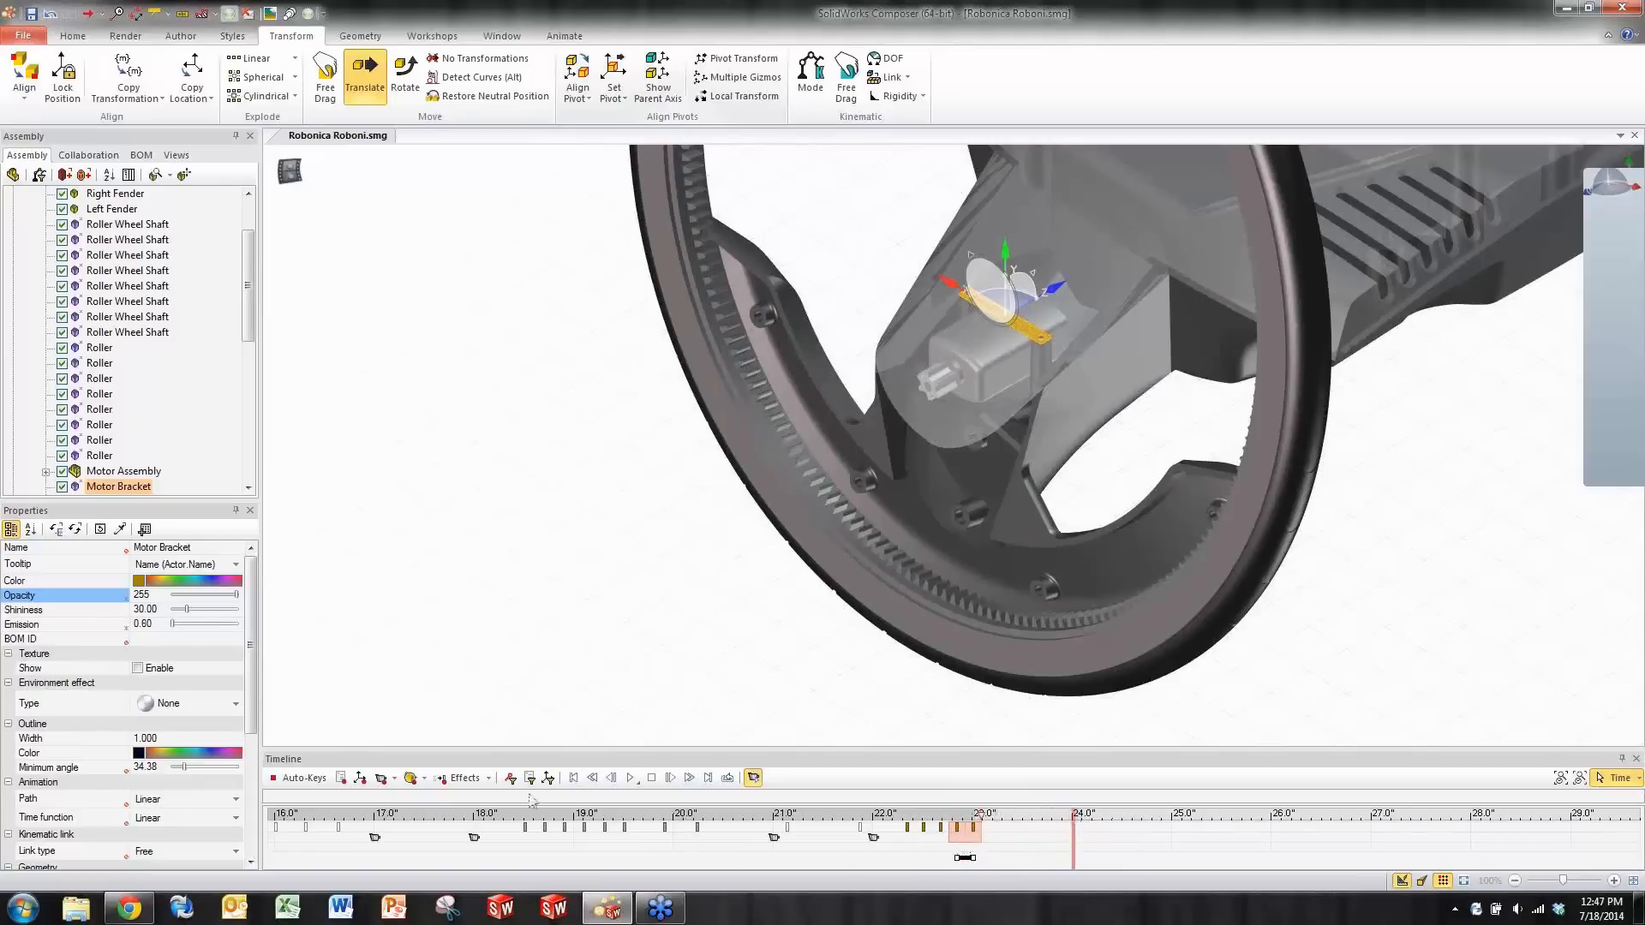
click(488, 777)
click(480, 829)
click(1110, 852)
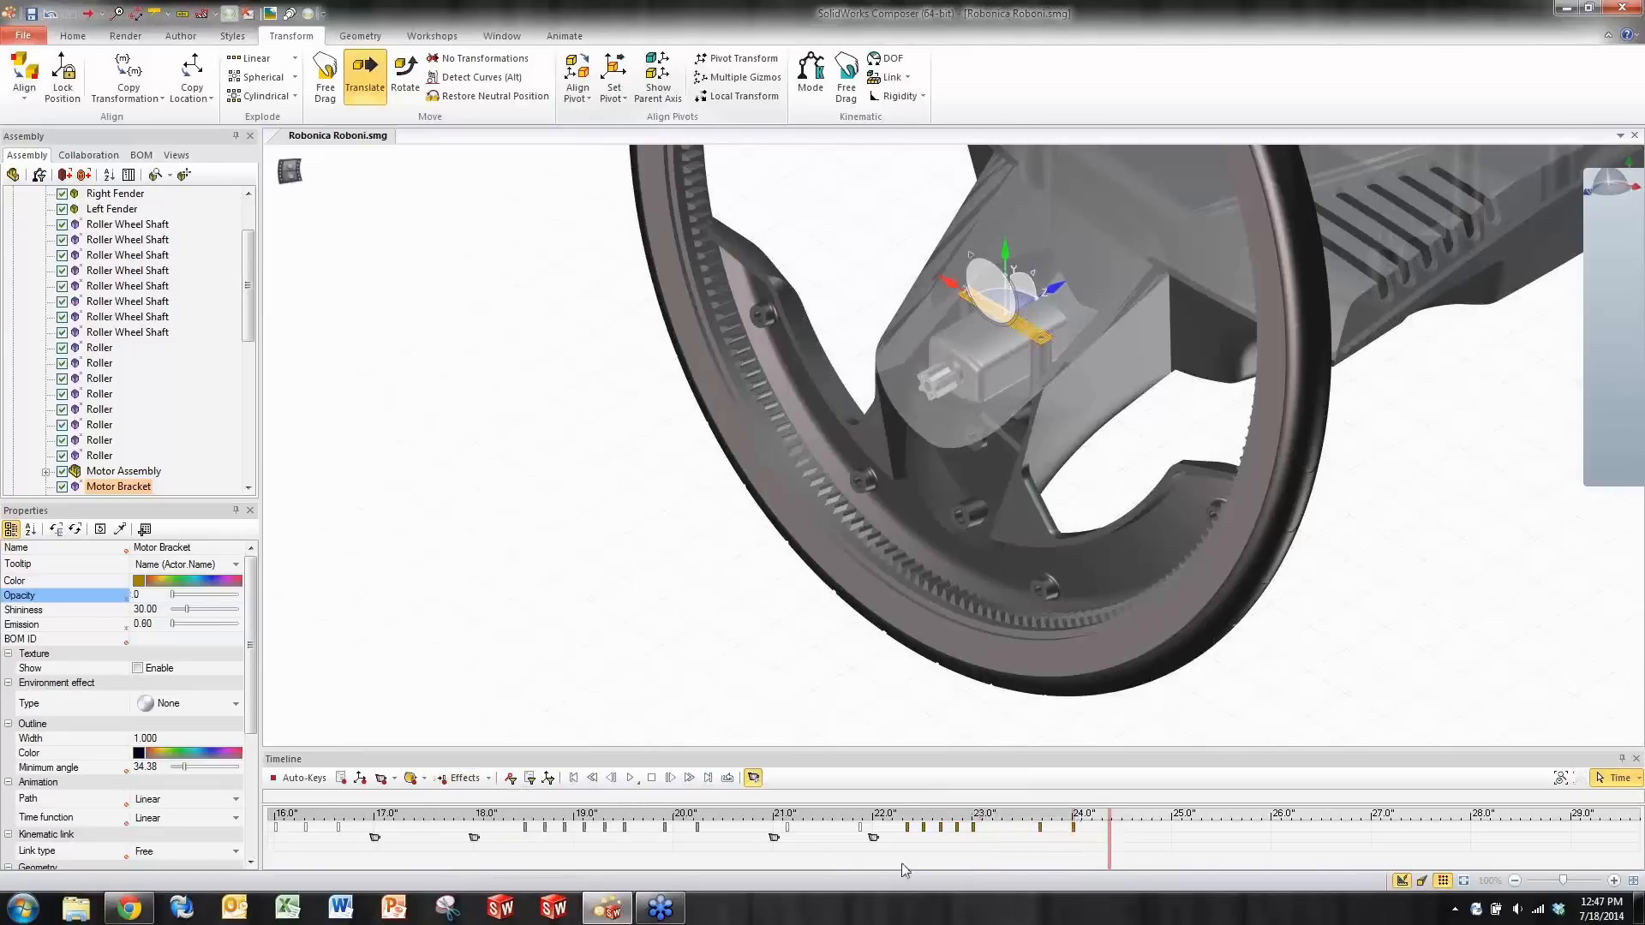
- Play back the Motor Bracket's hot spot flashing and fade-out from about 22.3 s
click(904, 853)
click(536, 712)
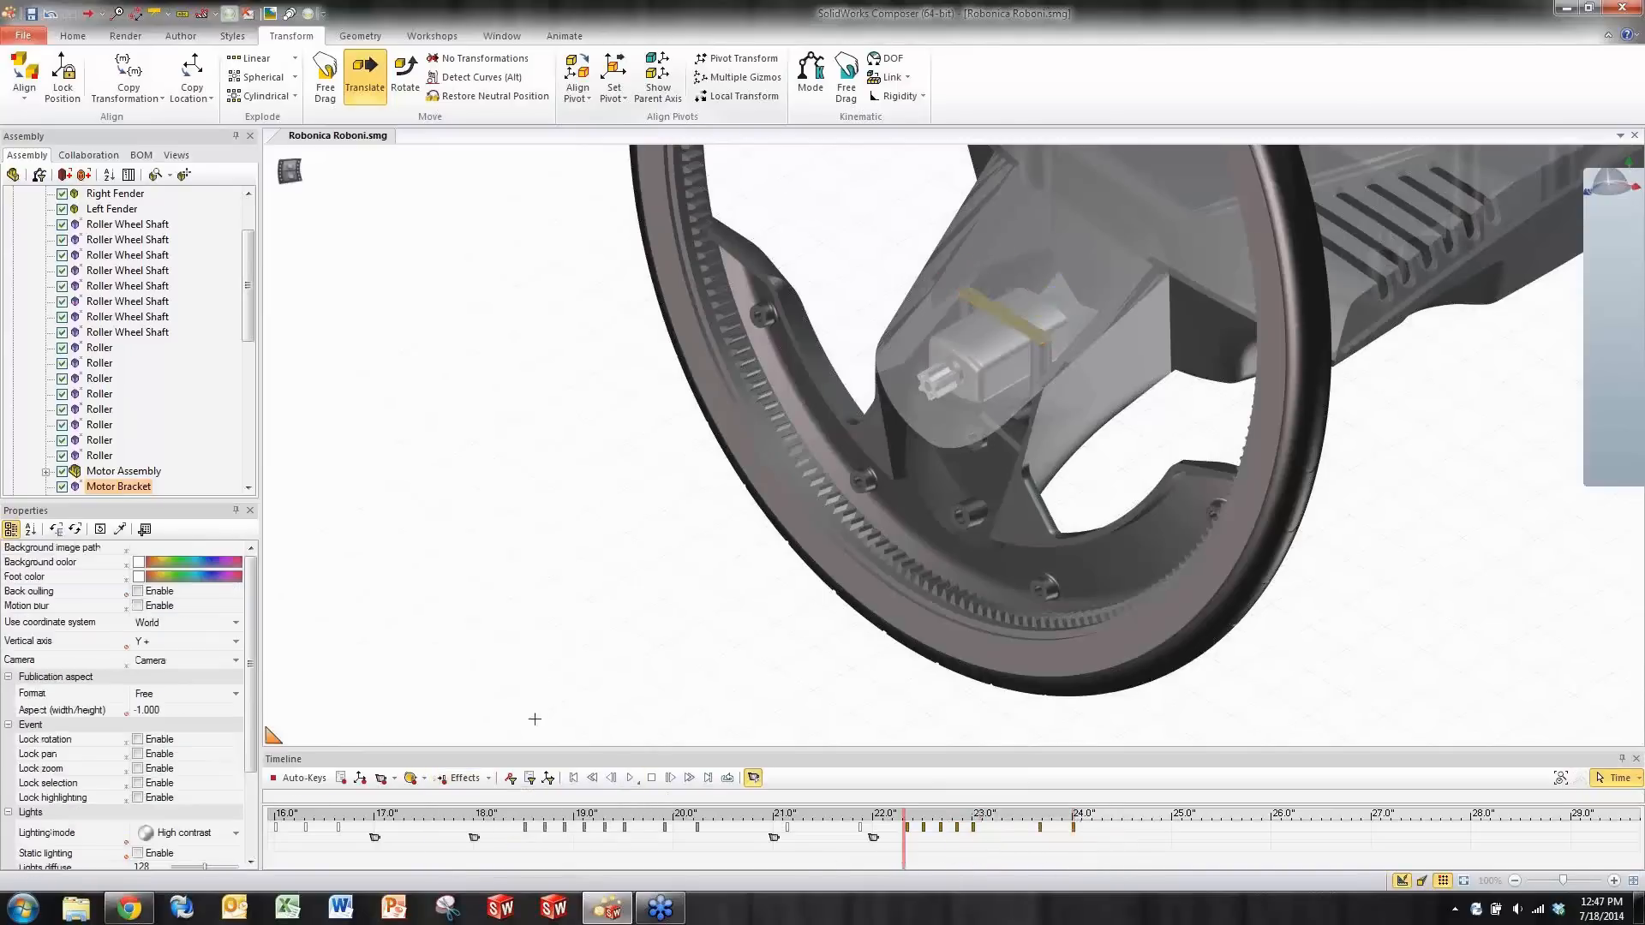
click(630, 778)
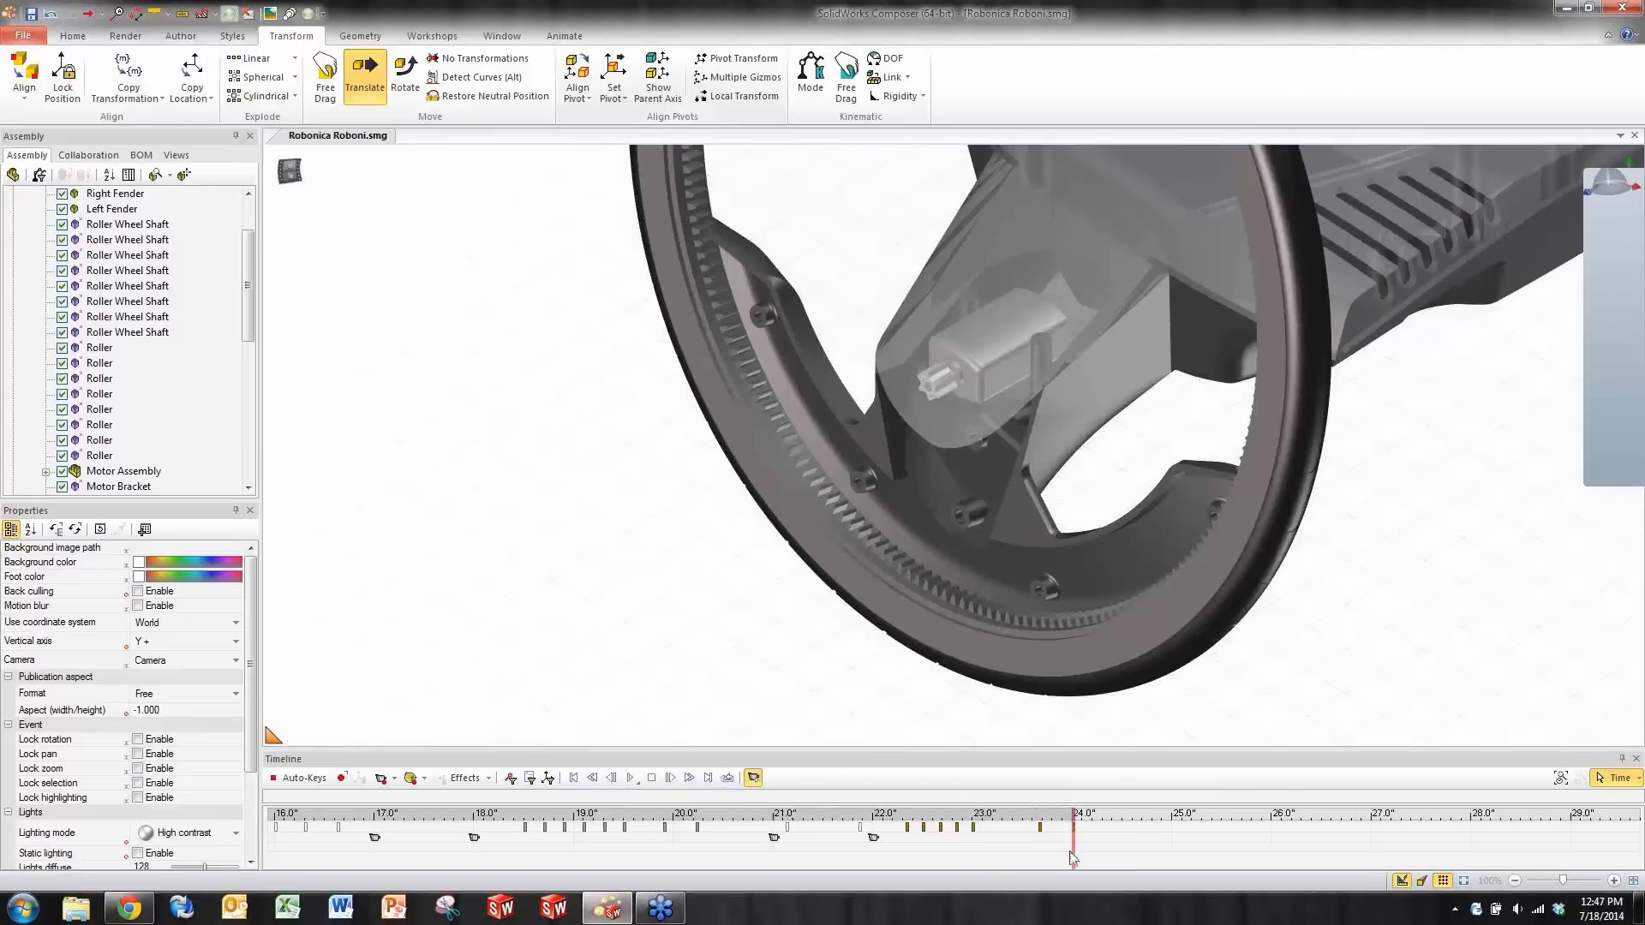
- Select the Motor and Motor Shaft and record a location key for them at about 24.5 s
drag(1073, 856, 1123, 857)
key(Tab)
key(Tab)
key(Tab)
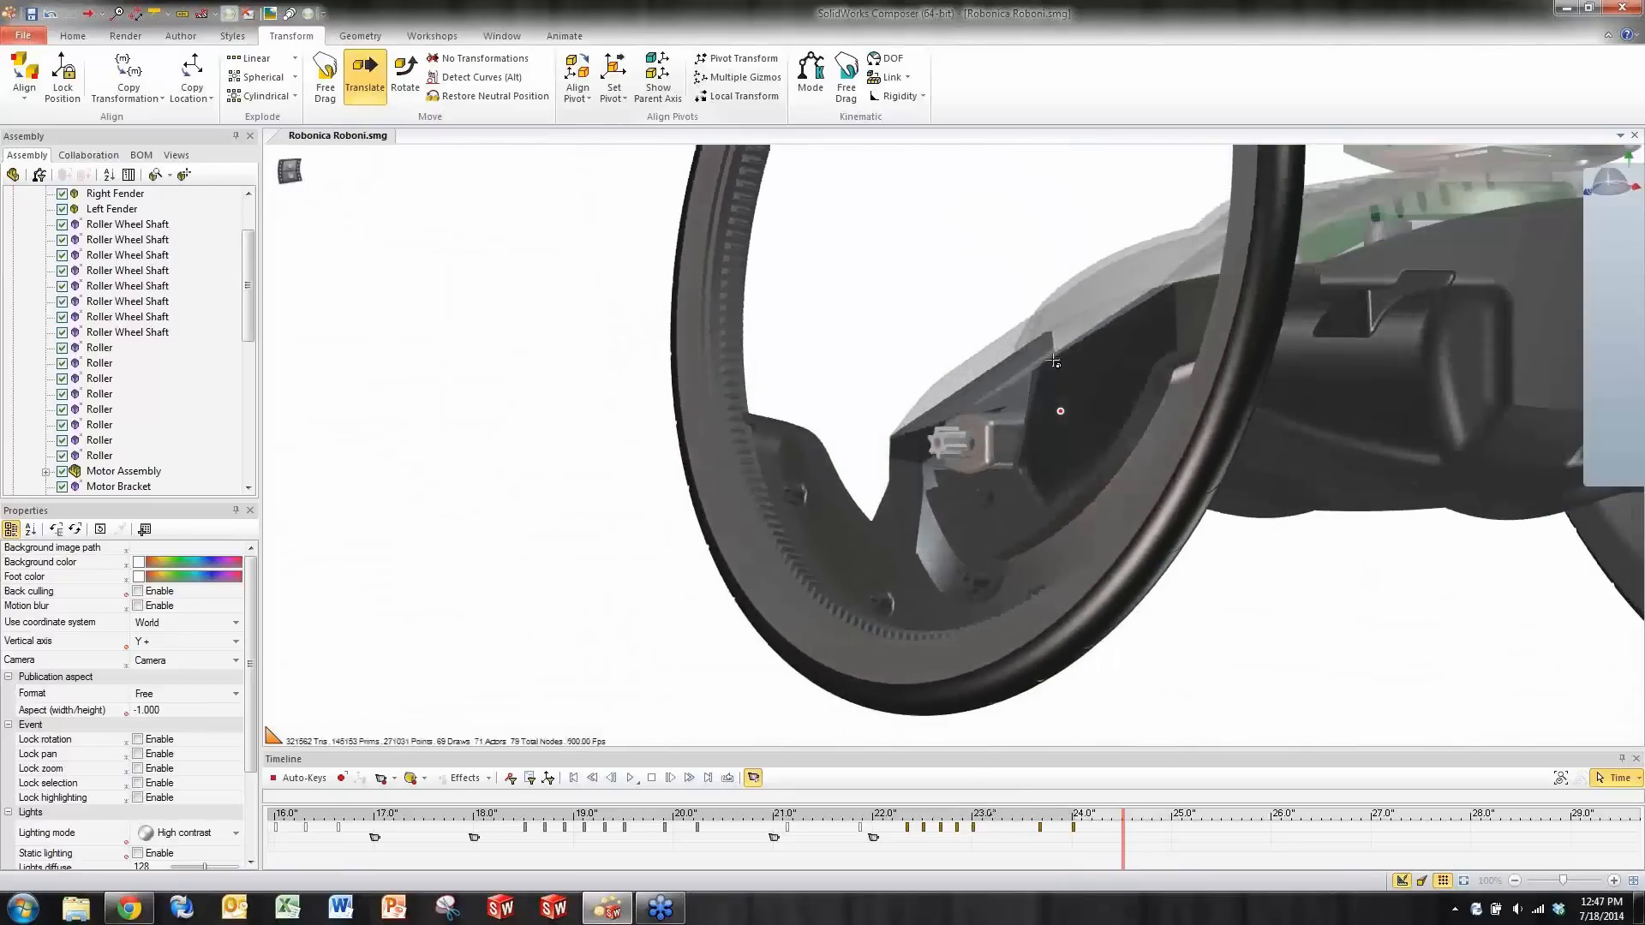
click(967, 444)
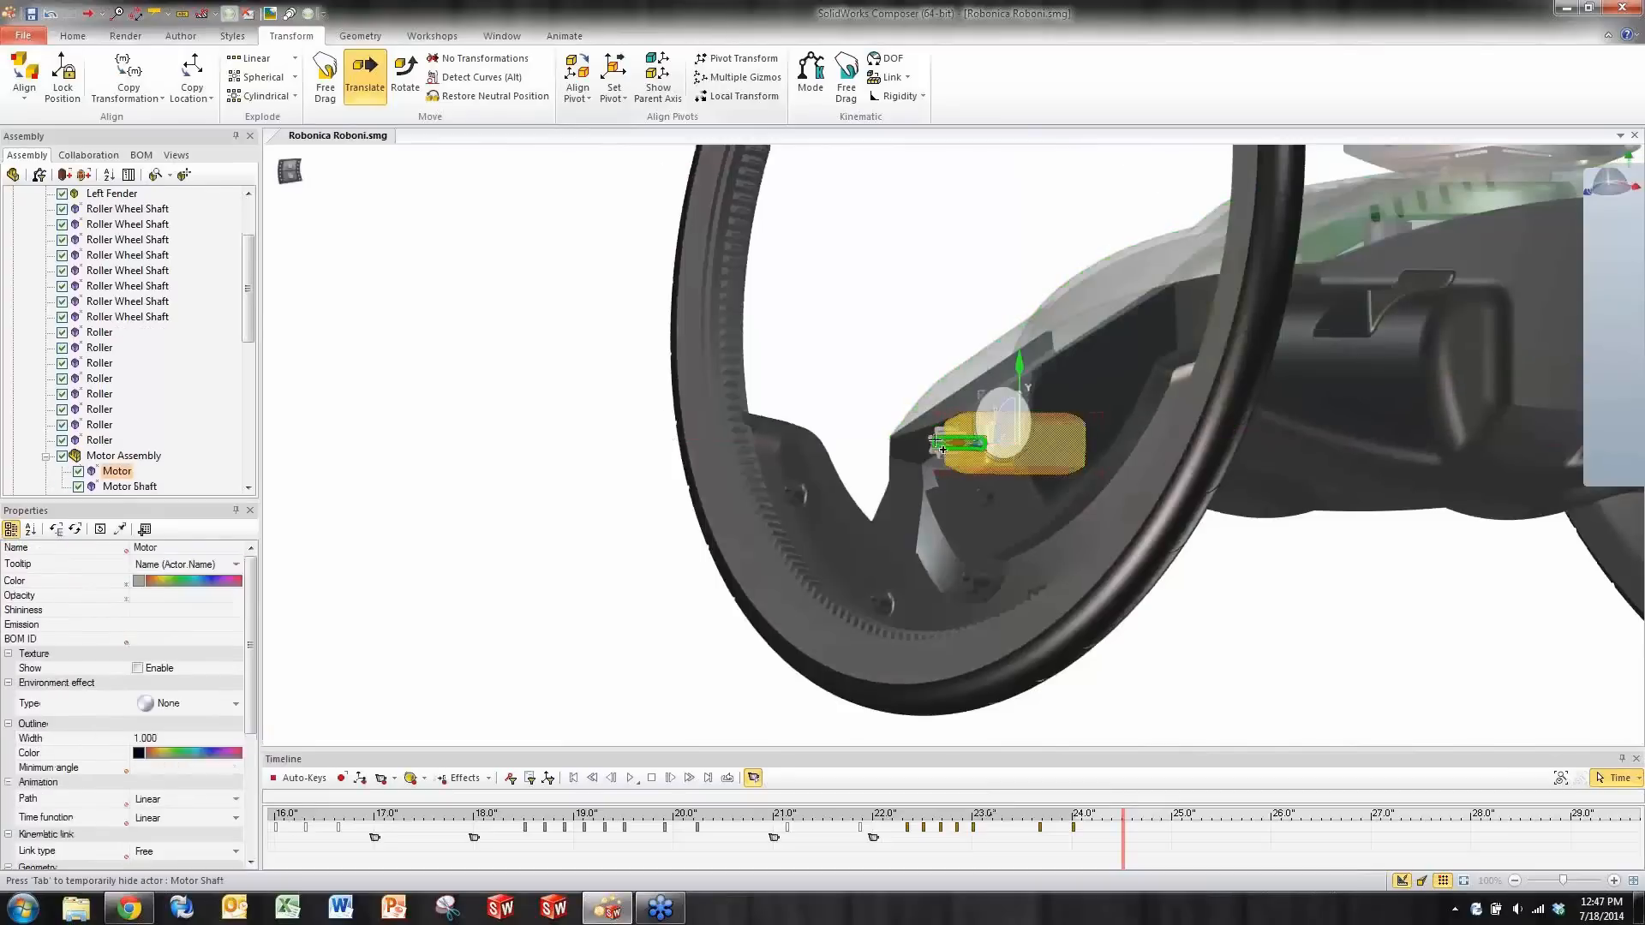
ctrl+click(940, 442)
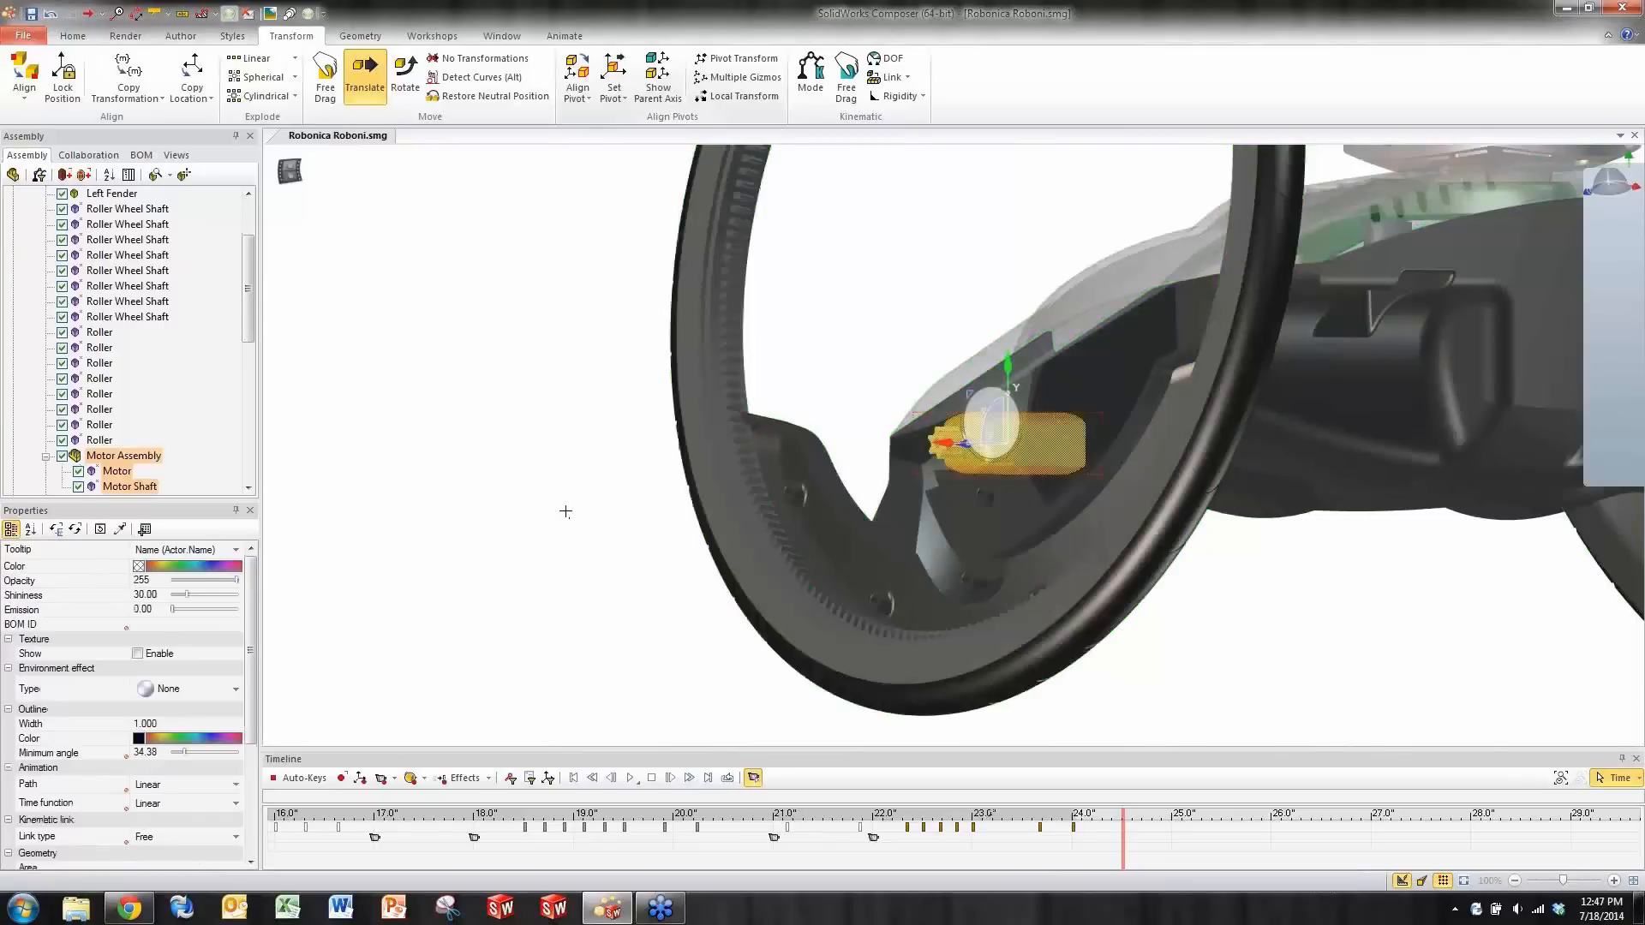
click(361, 780)
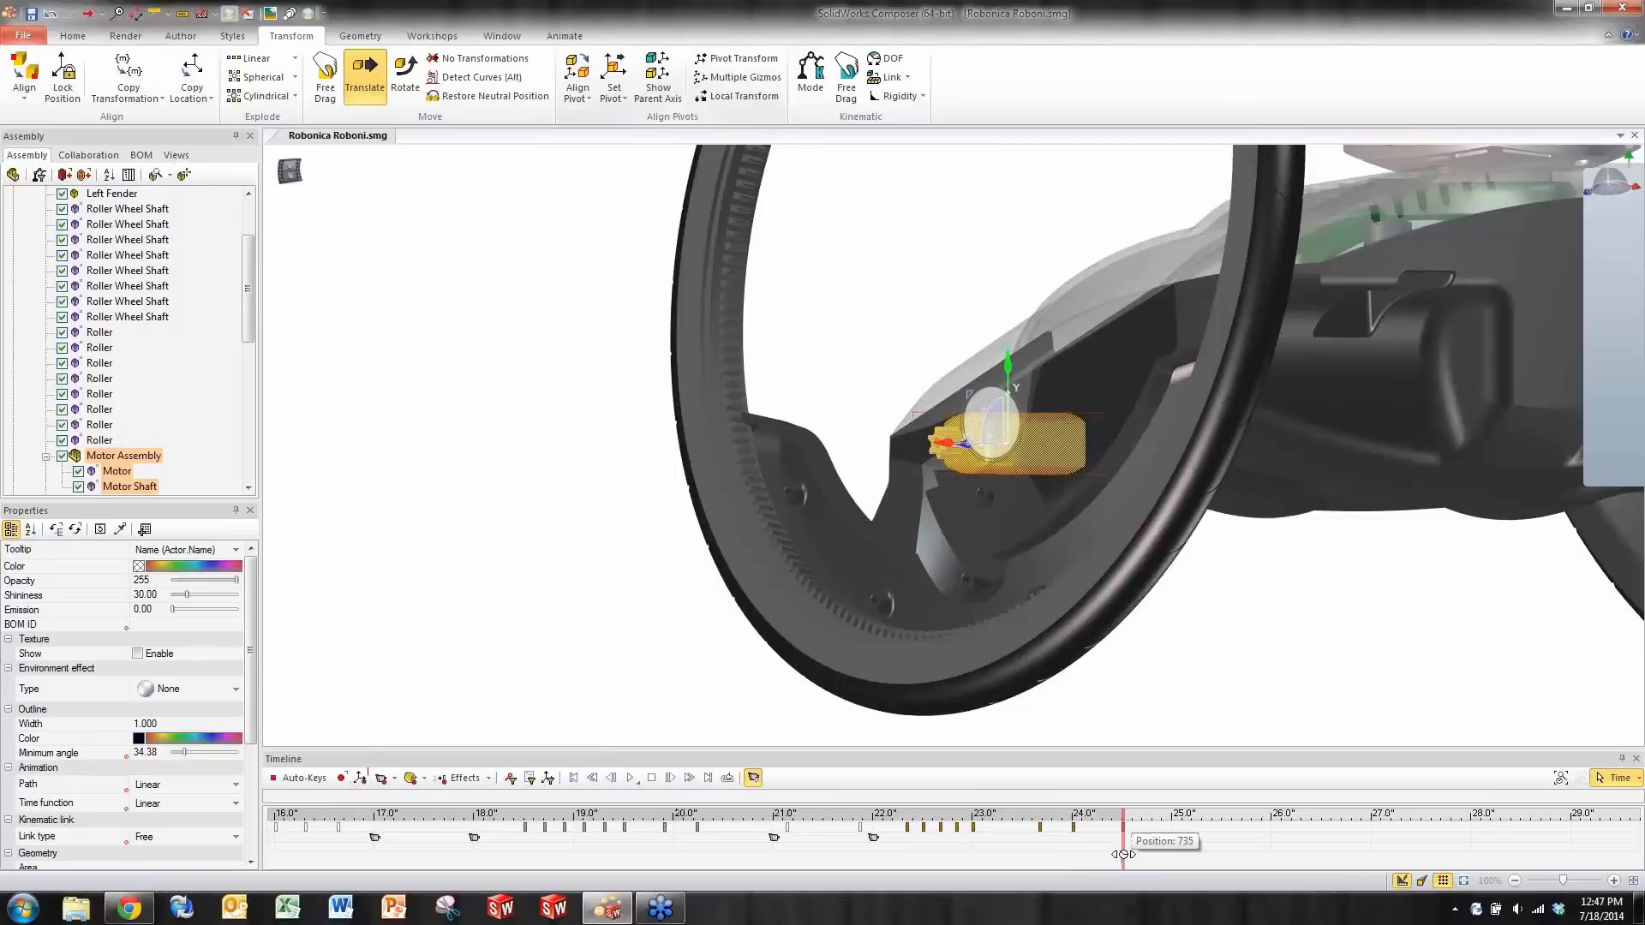
- Slide the Motor Assembly along its shaft axis toward the wheel at 25 s and record a location key
drag(1124, 853, 1172, 850)
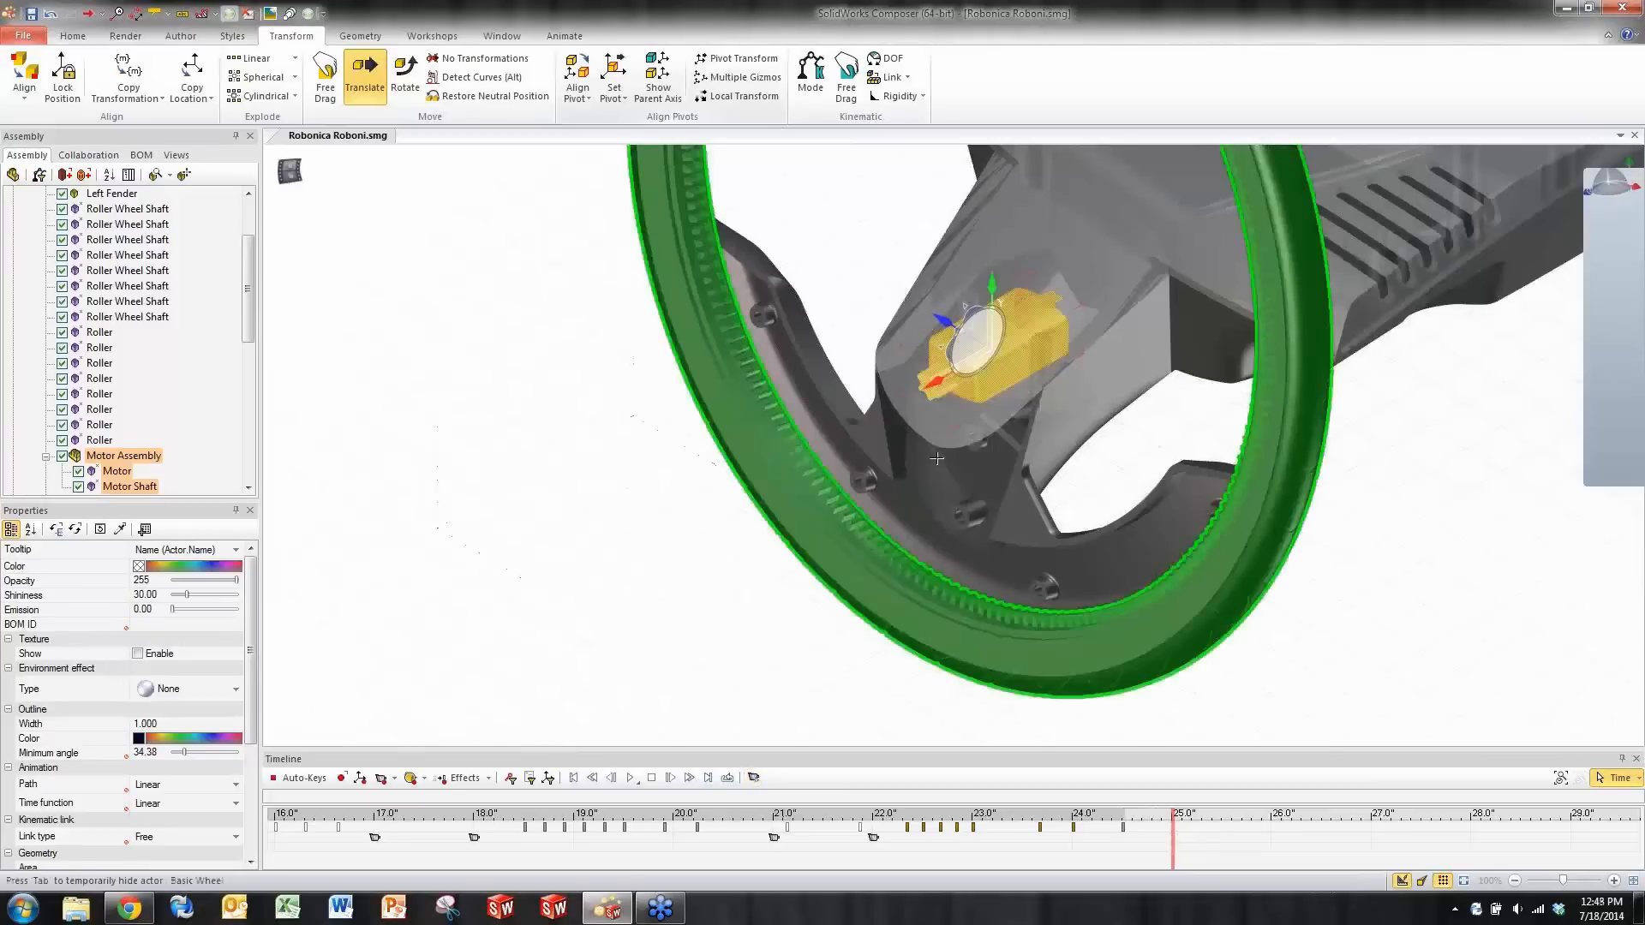
middle_drag(924, 436, 874, 396)
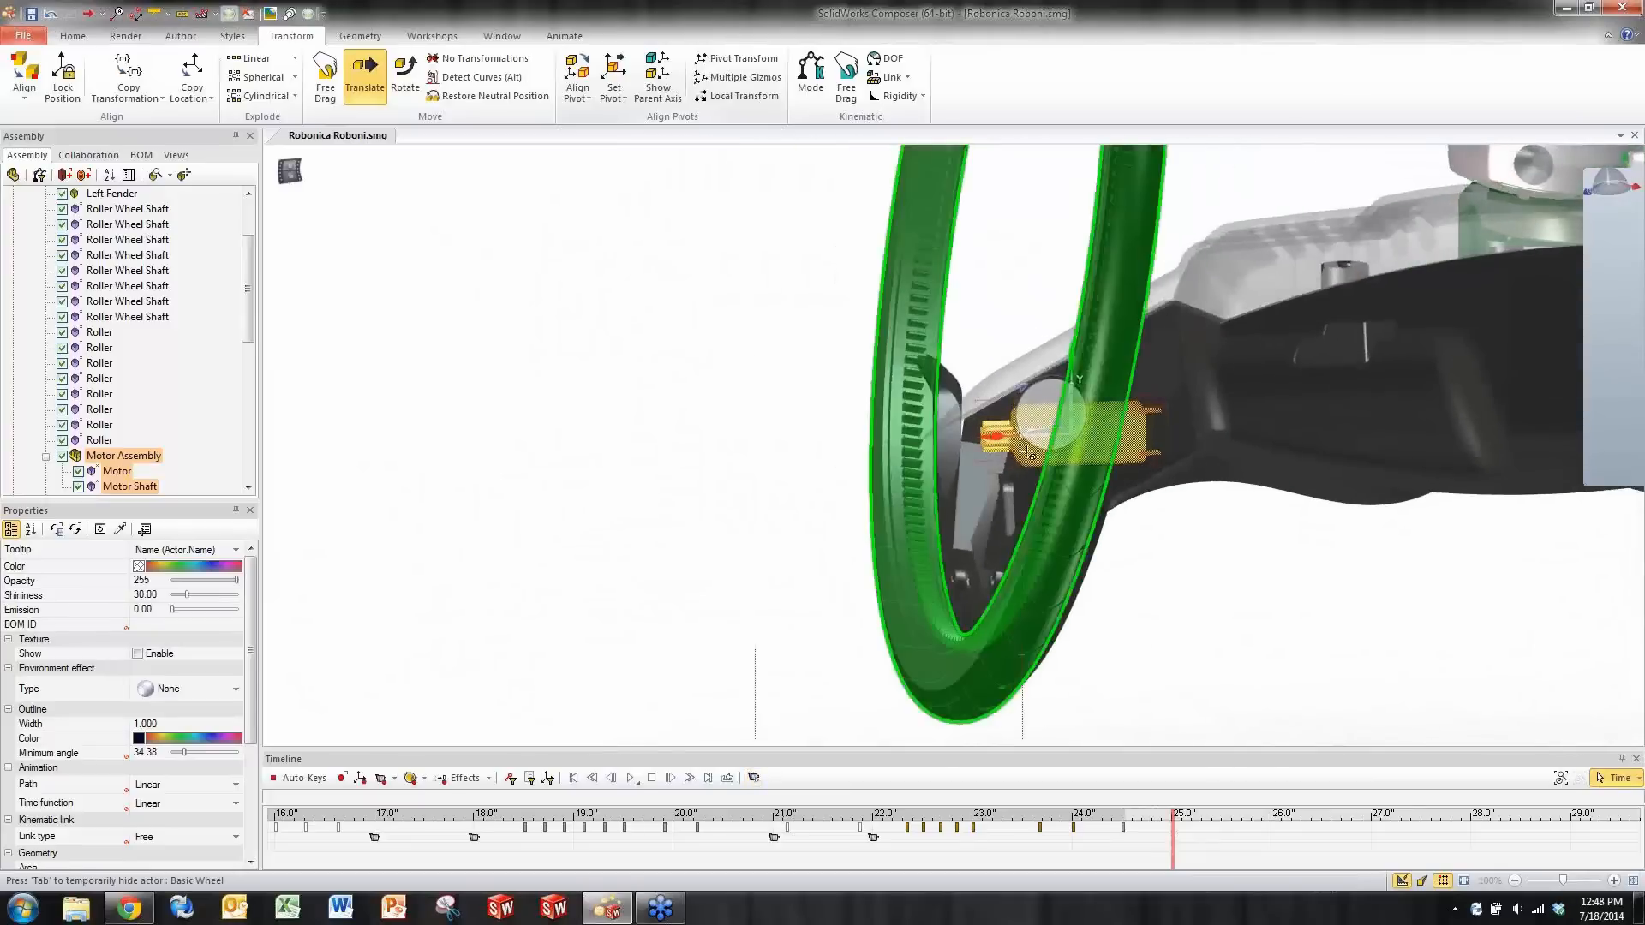
scroll(1039, 422, up, 5)
scroll(1011, 462, down, 2)
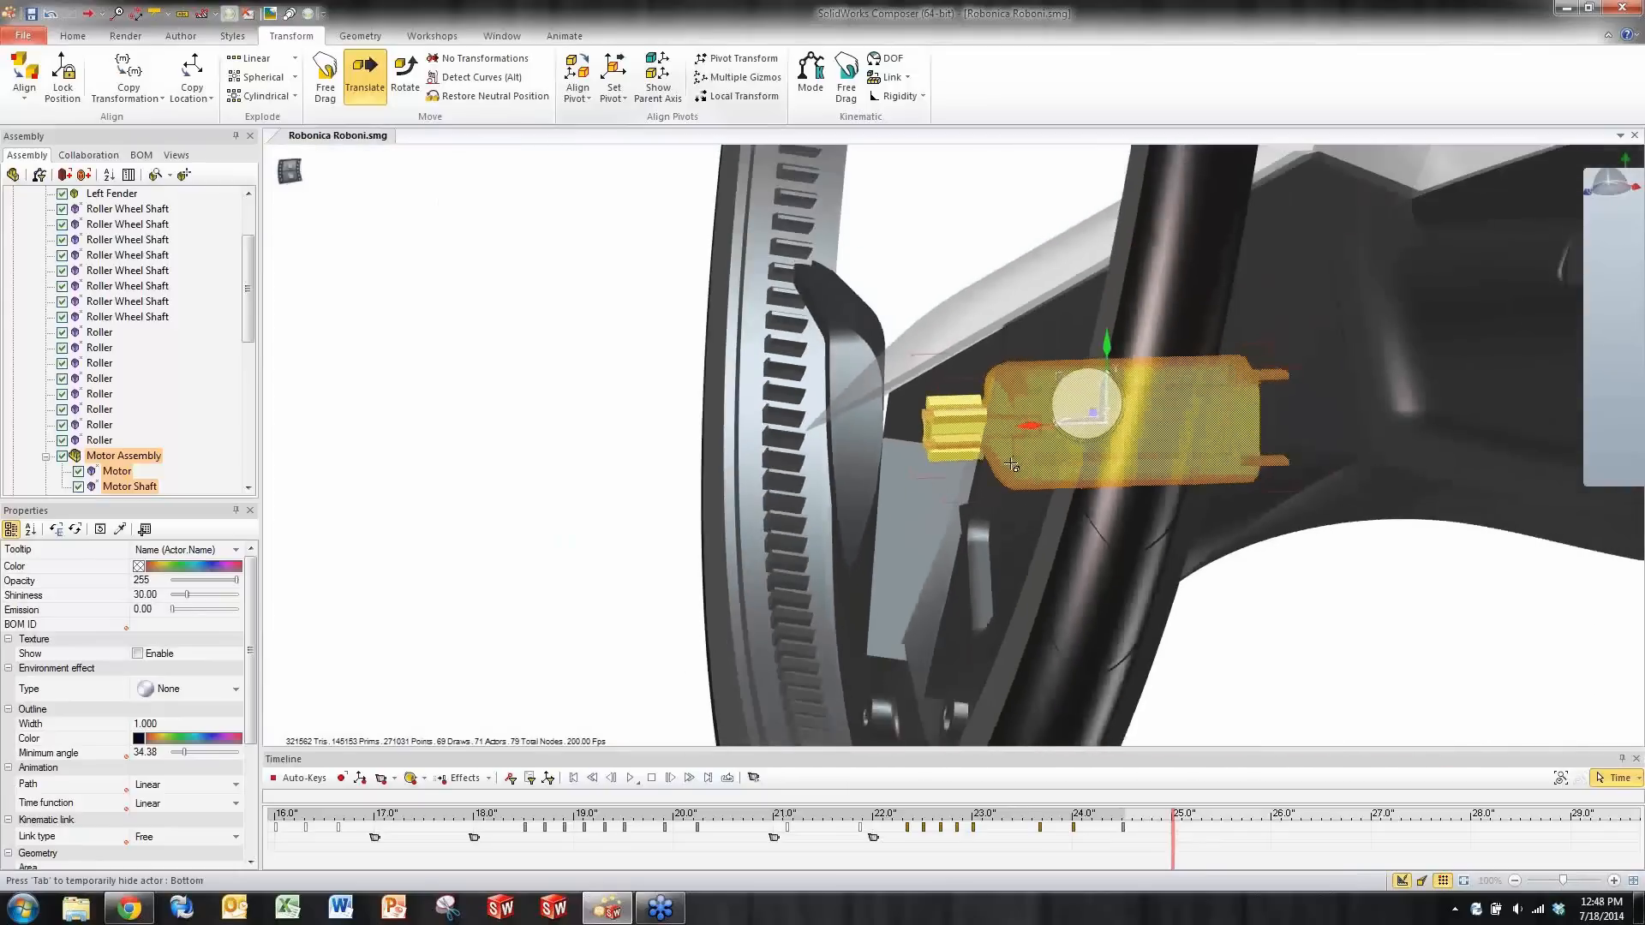
middle_drag(1285, 609, 1288, 614)
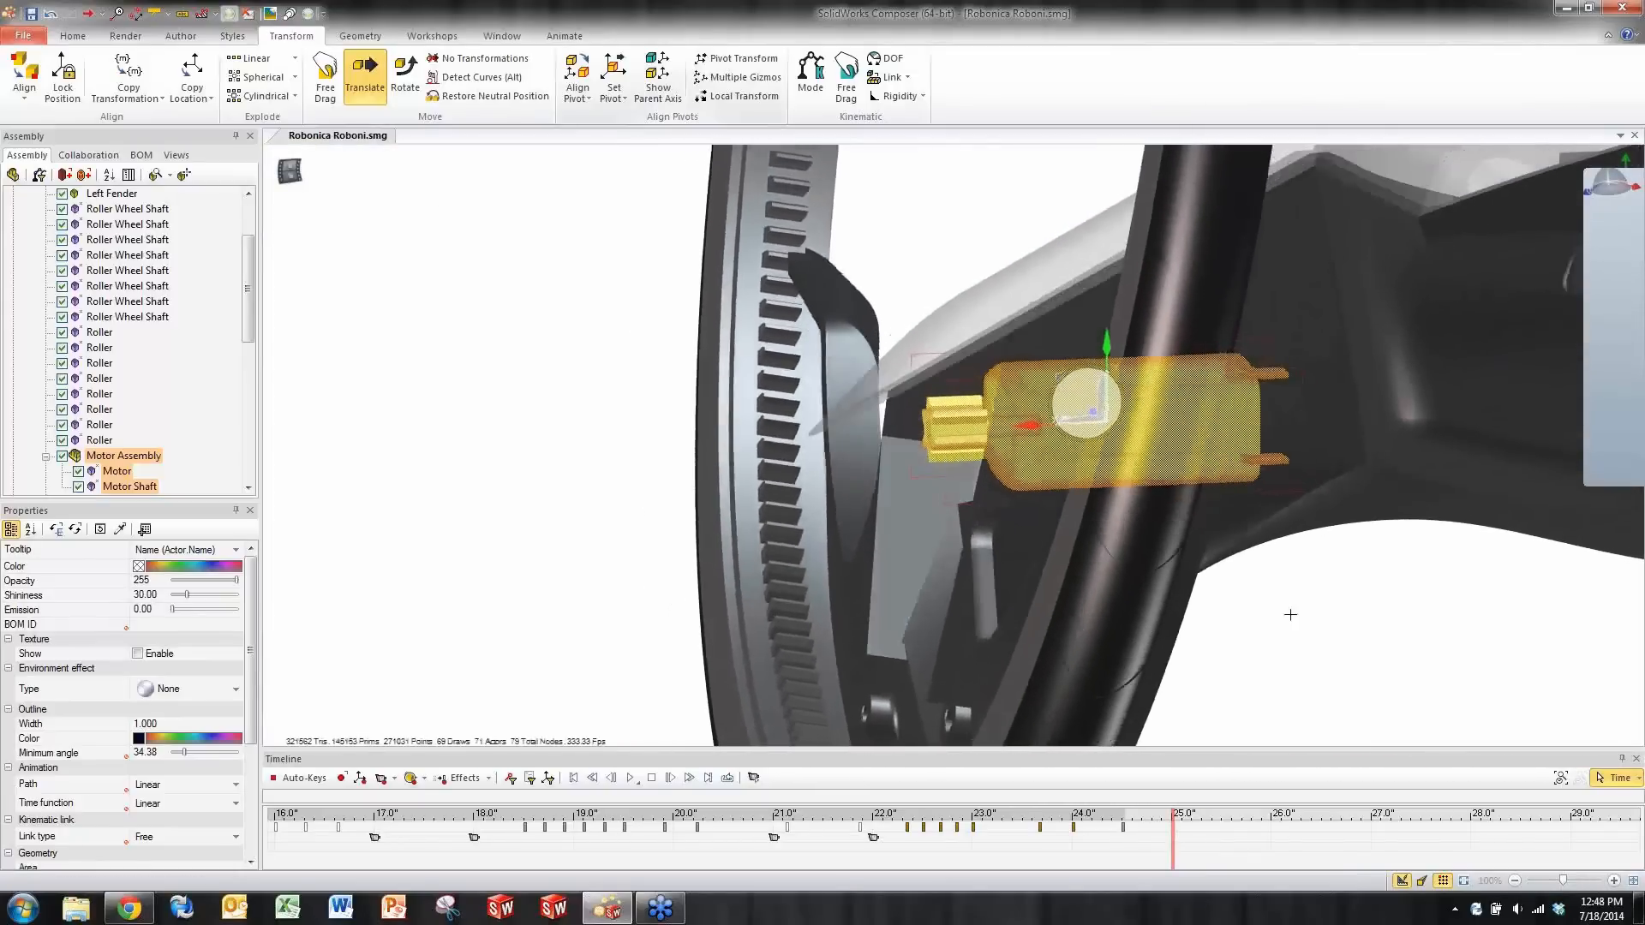
drag(1026, 421, 955, 437)
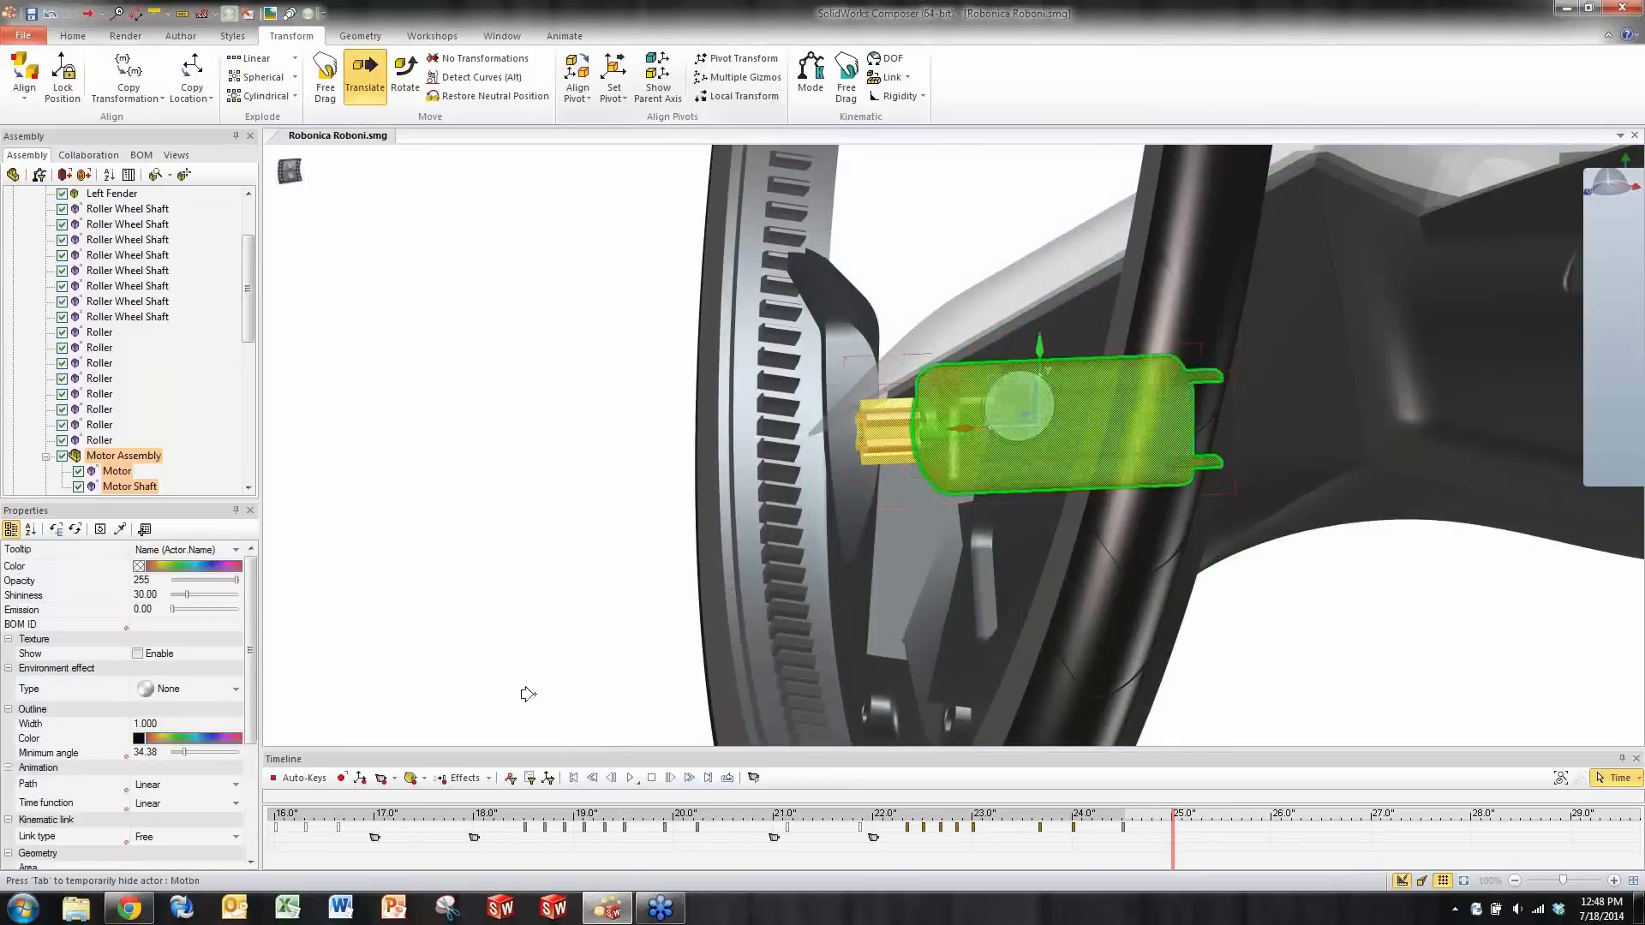
click(360, 778)
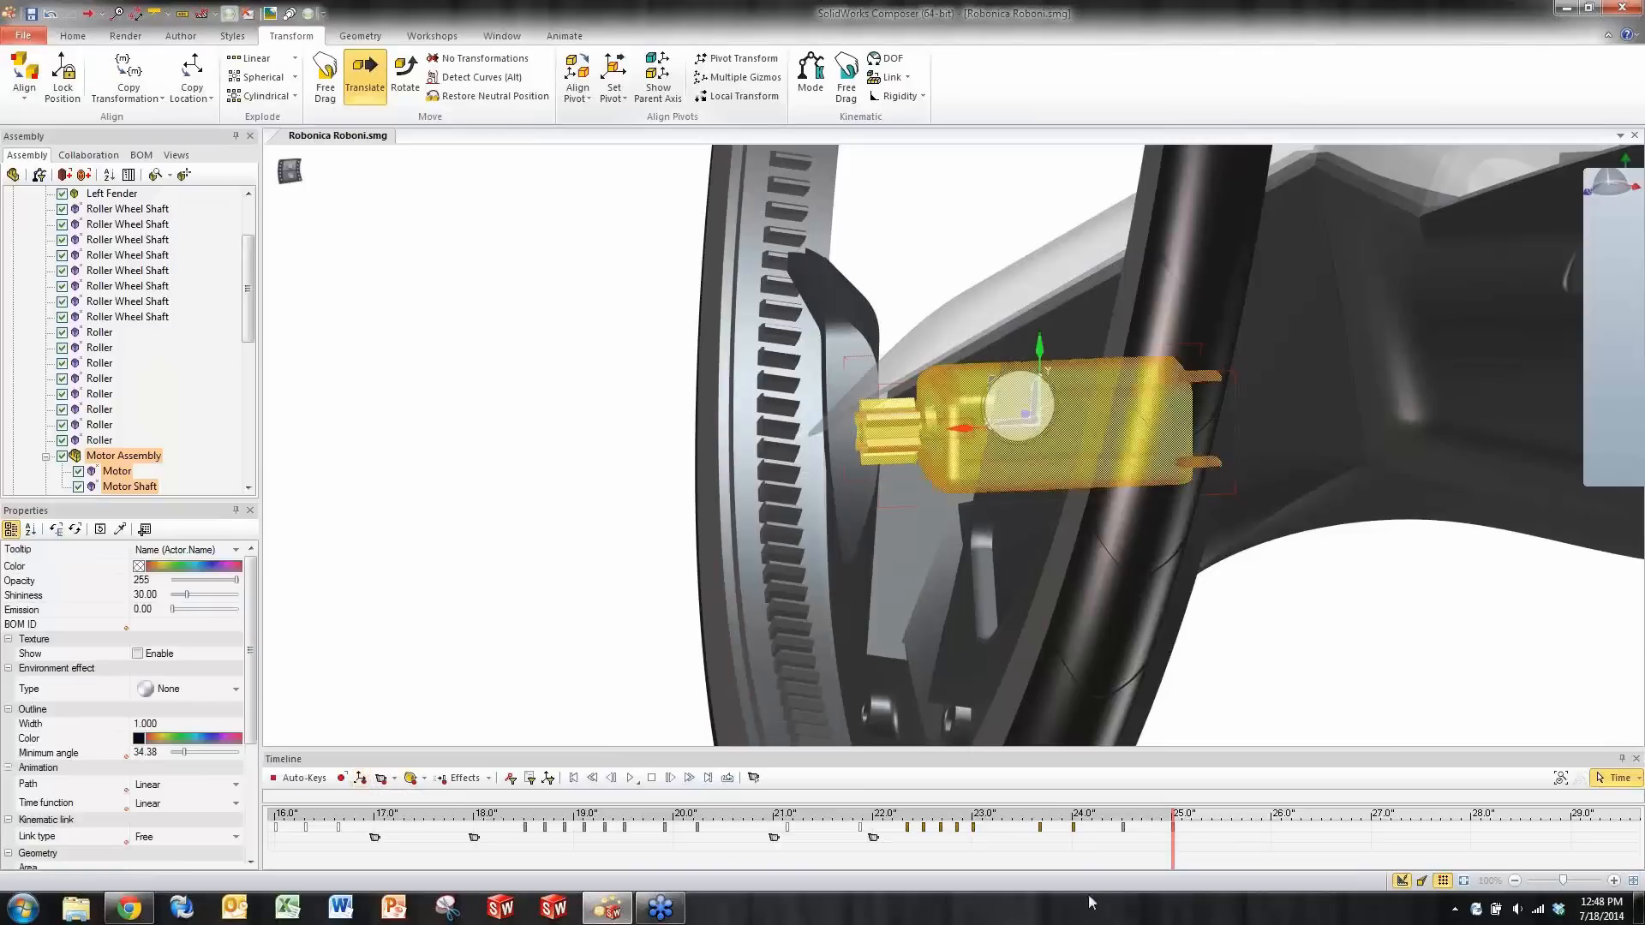
- Rotate the Motor Assembly so its shaft tilts downward at about 25.4 s and record a location key
drag(1173, 852, 1212, 846)
drag(953, 429, 901, 405)
right_click(538, 430)
click(579, 386)
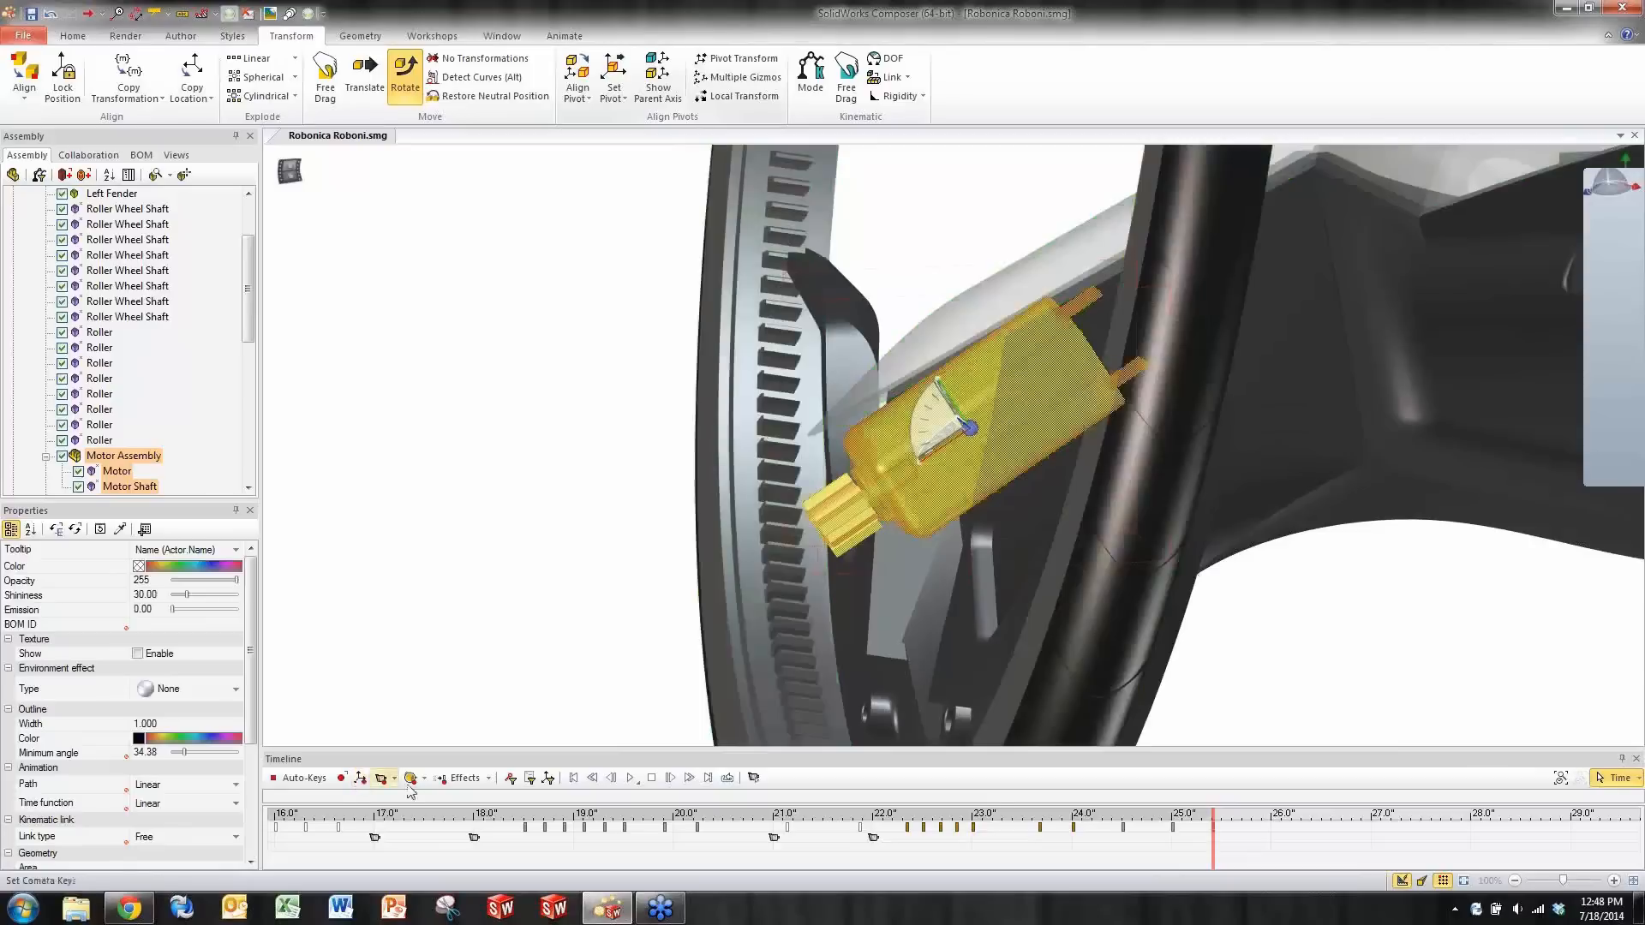
- Slide the tilted Motor Assembly outward through the wheel at about 25.7 s, record a location key, and advance the time to 26 s
drag(1255, 630, 1188, 600)
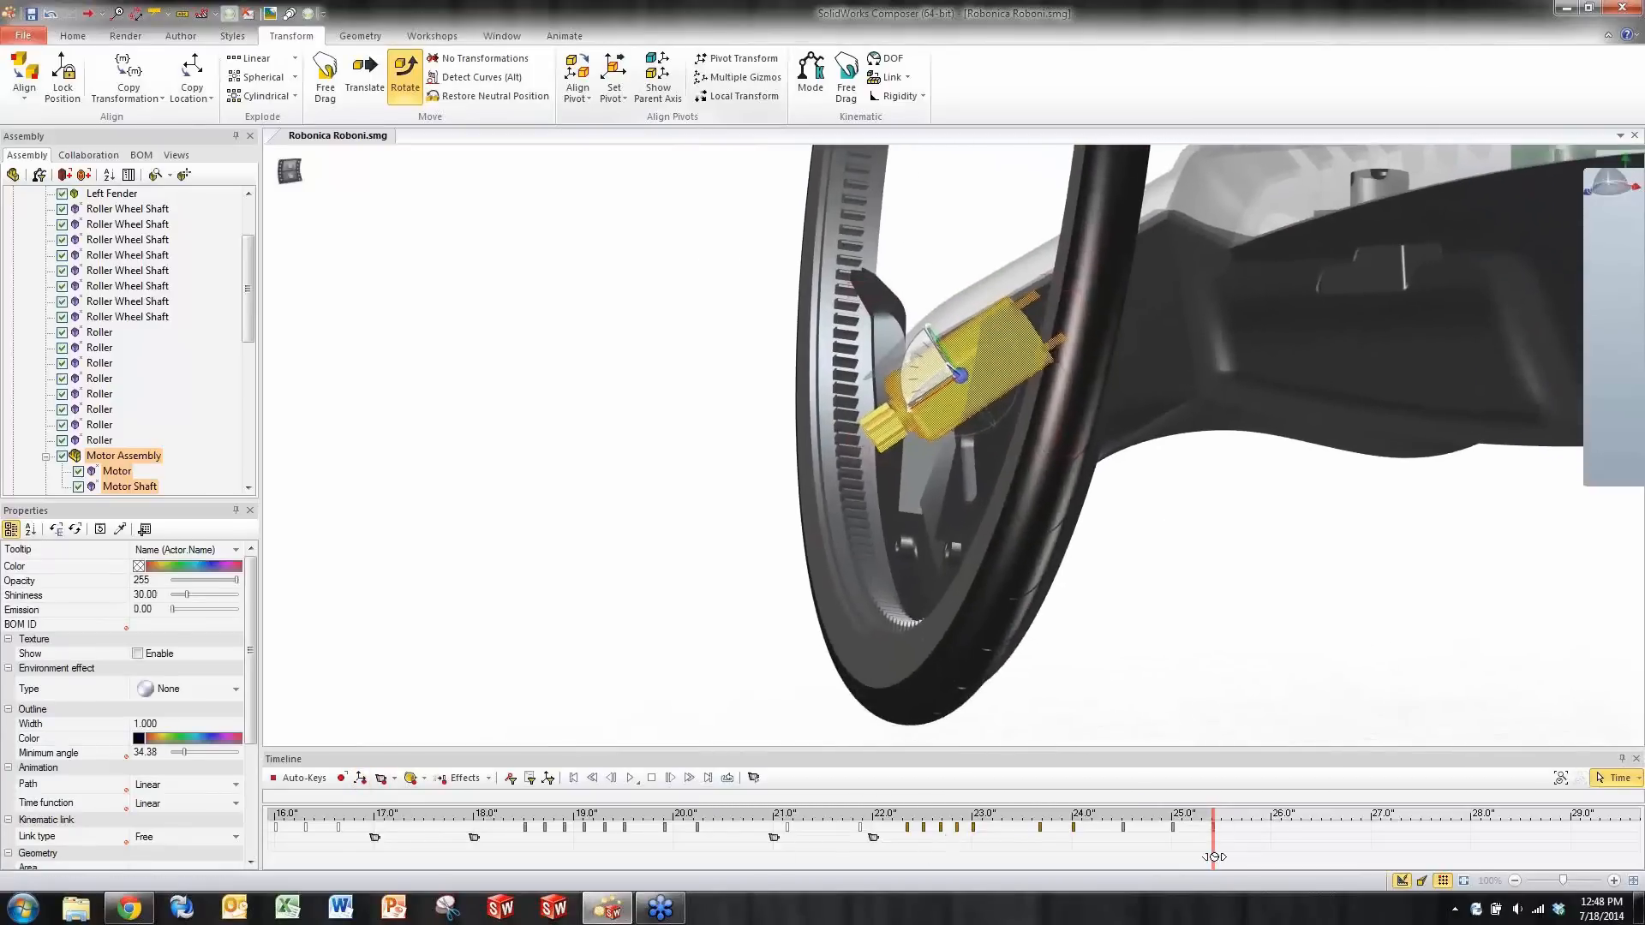
drag(1214, 857, 1245, 859)
right_click(678, 444)
click(707, 404)
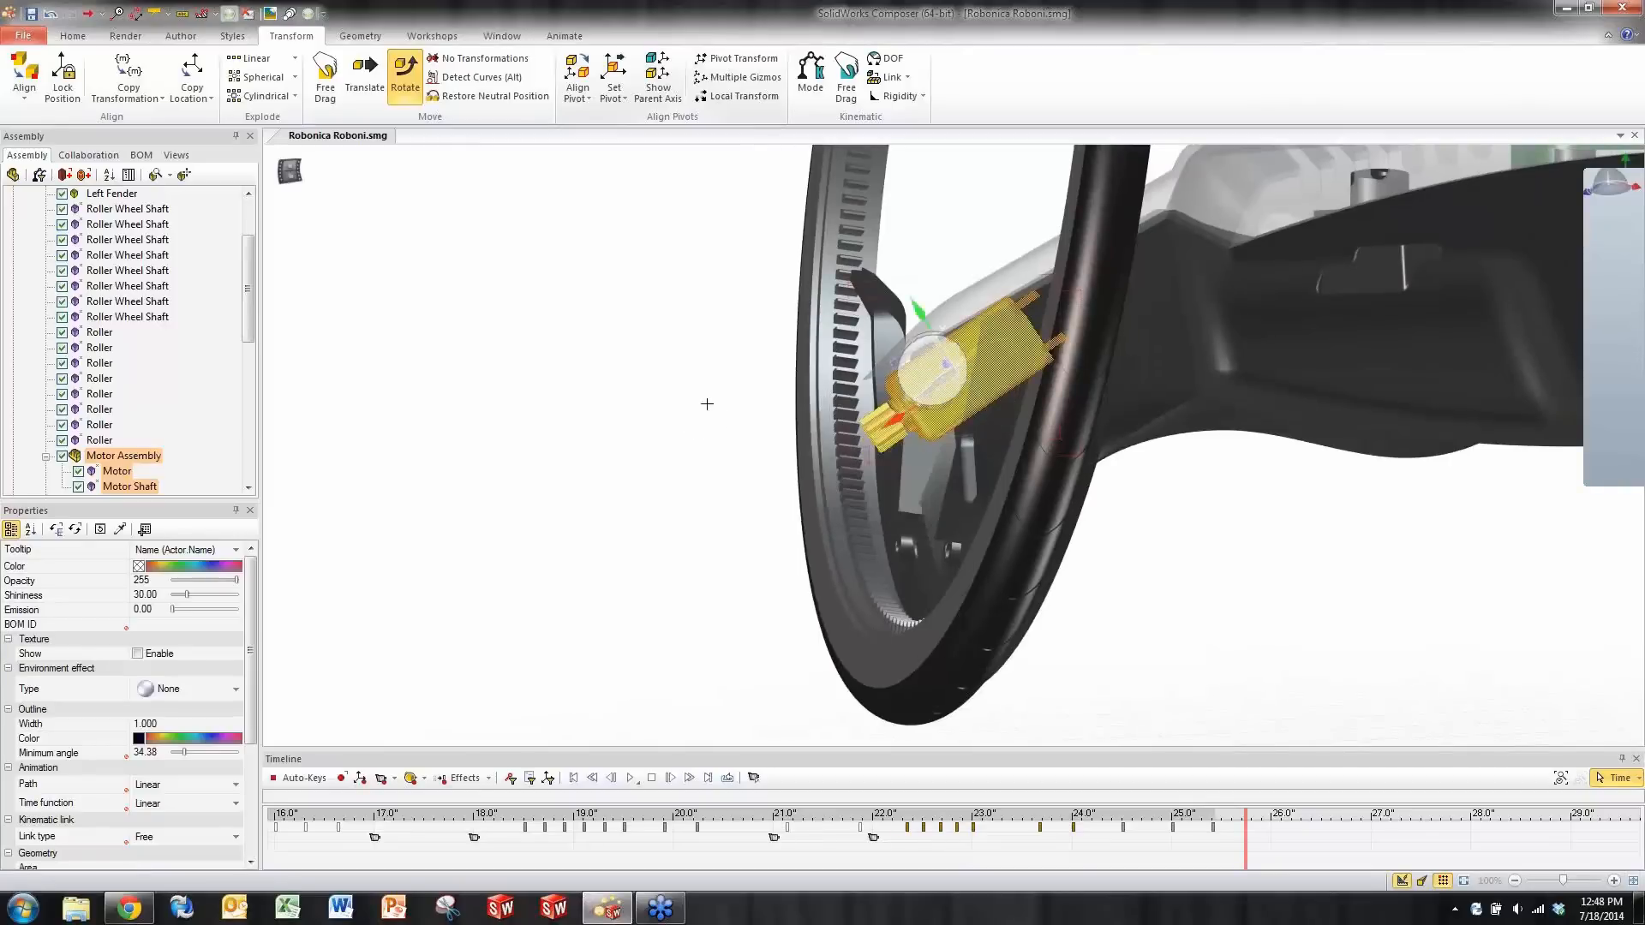
drag(882, 419, 769, 489)
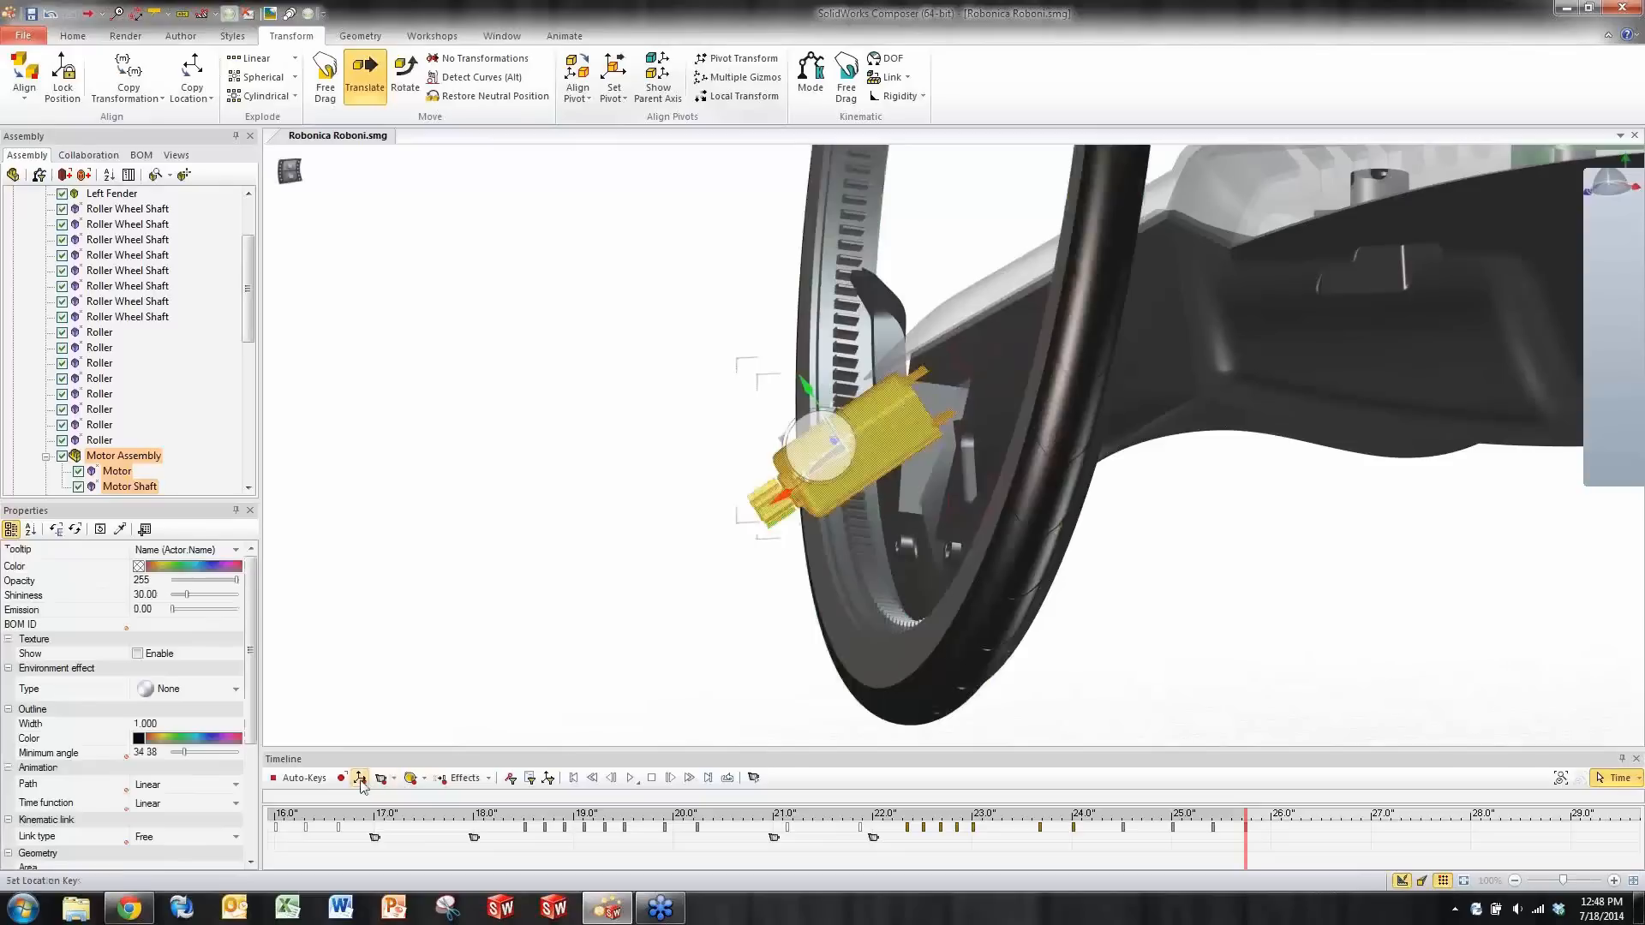
drag(1243, 859, 1273, 857)
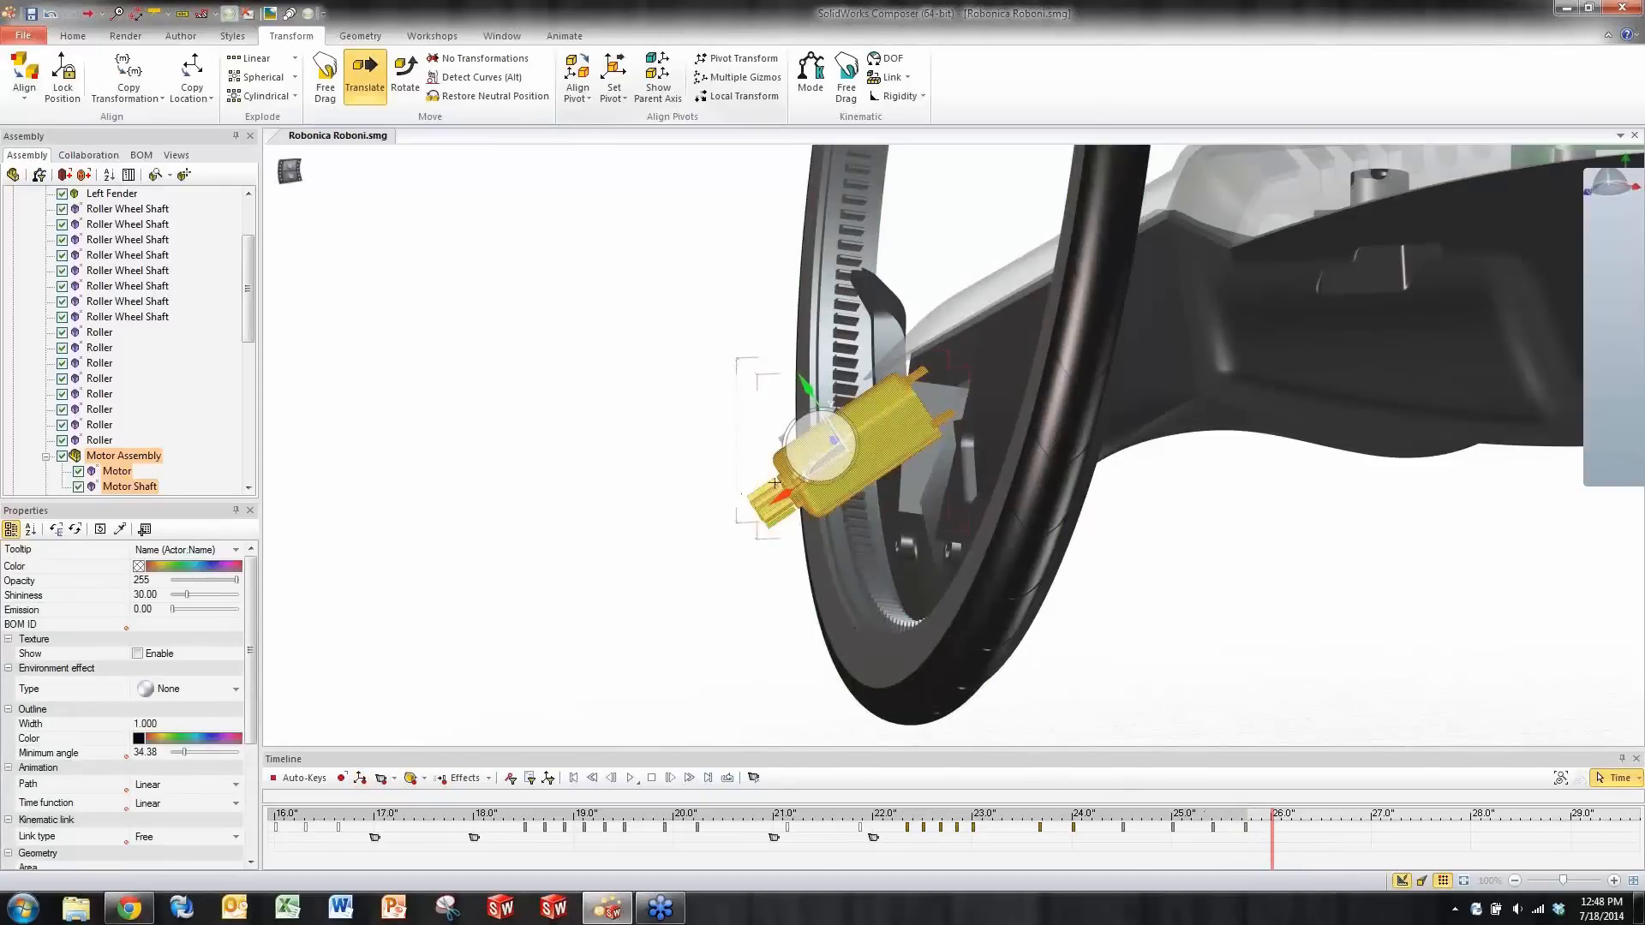
- Slide the Motor Assembly clear of the wheel at 26 s, rotate it back to level, and record a location key
drag(775, 483, 490, 467)
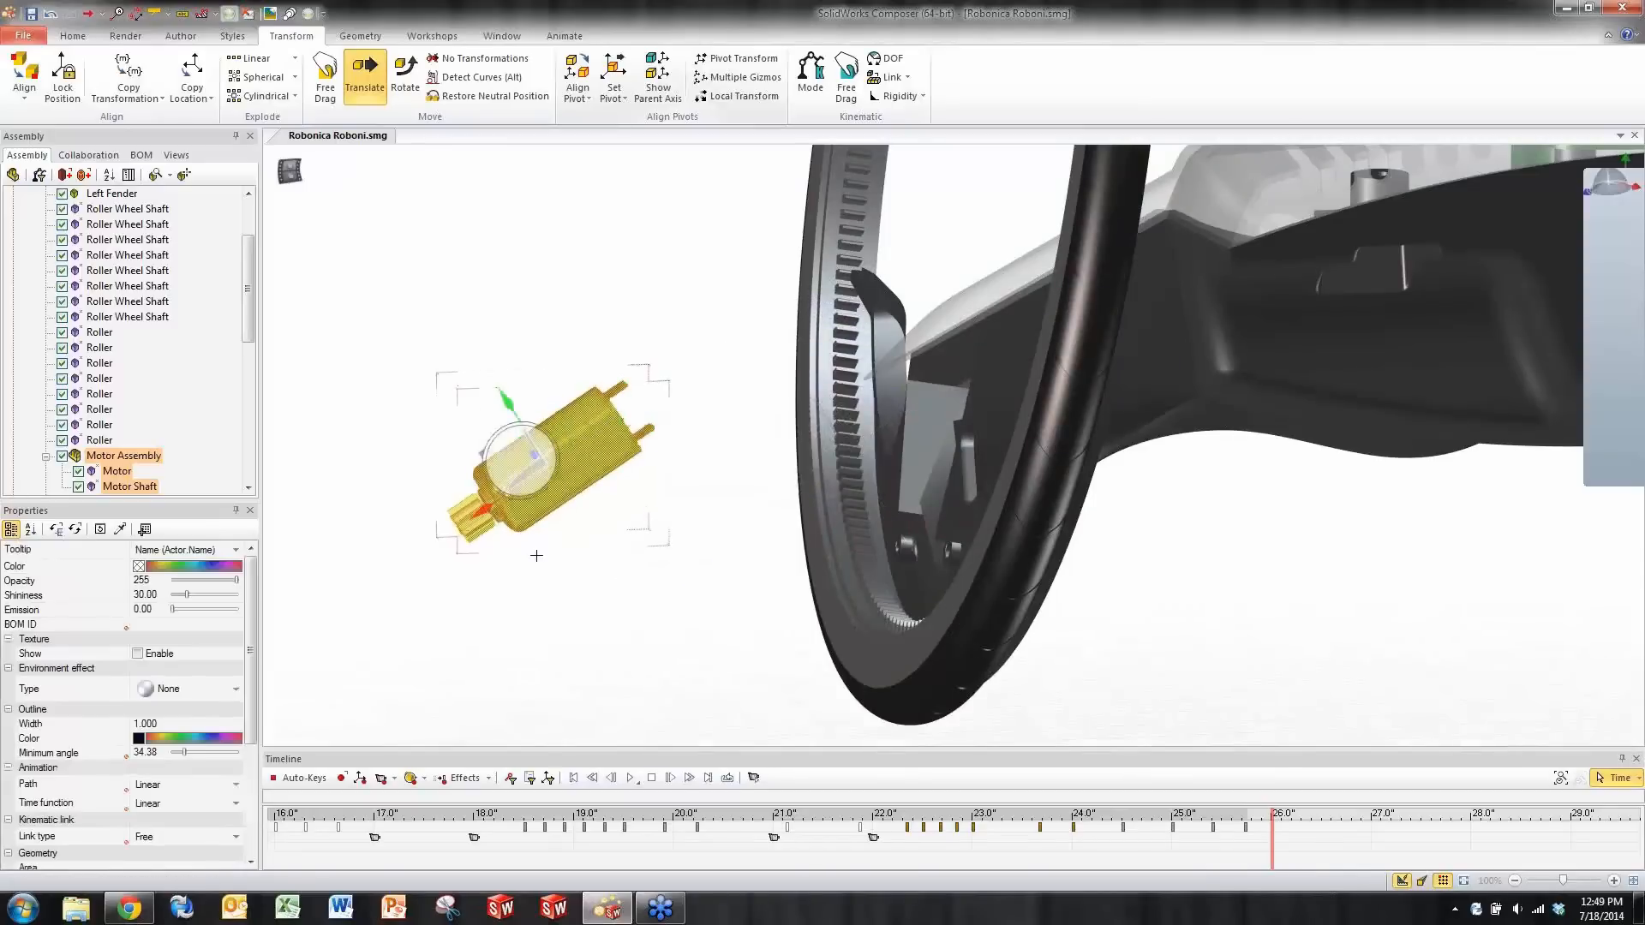
right_drag(536, 555, 599, 540)
right_click(478, 445)
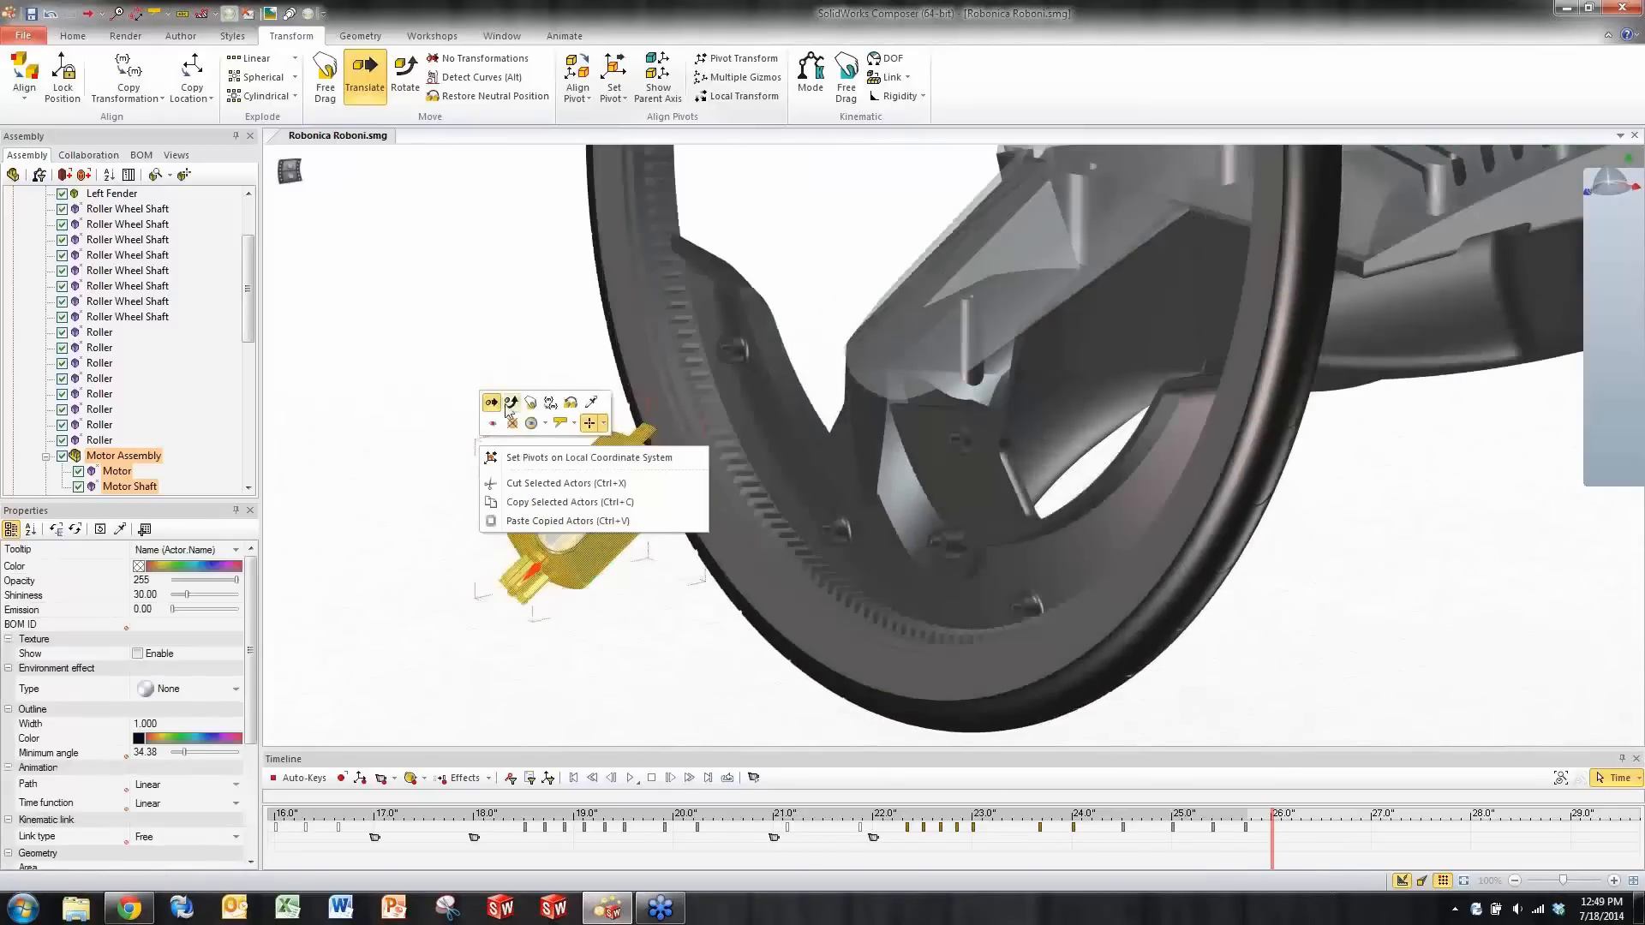
click(509, 403)
drag(548, 514, 559, 450)
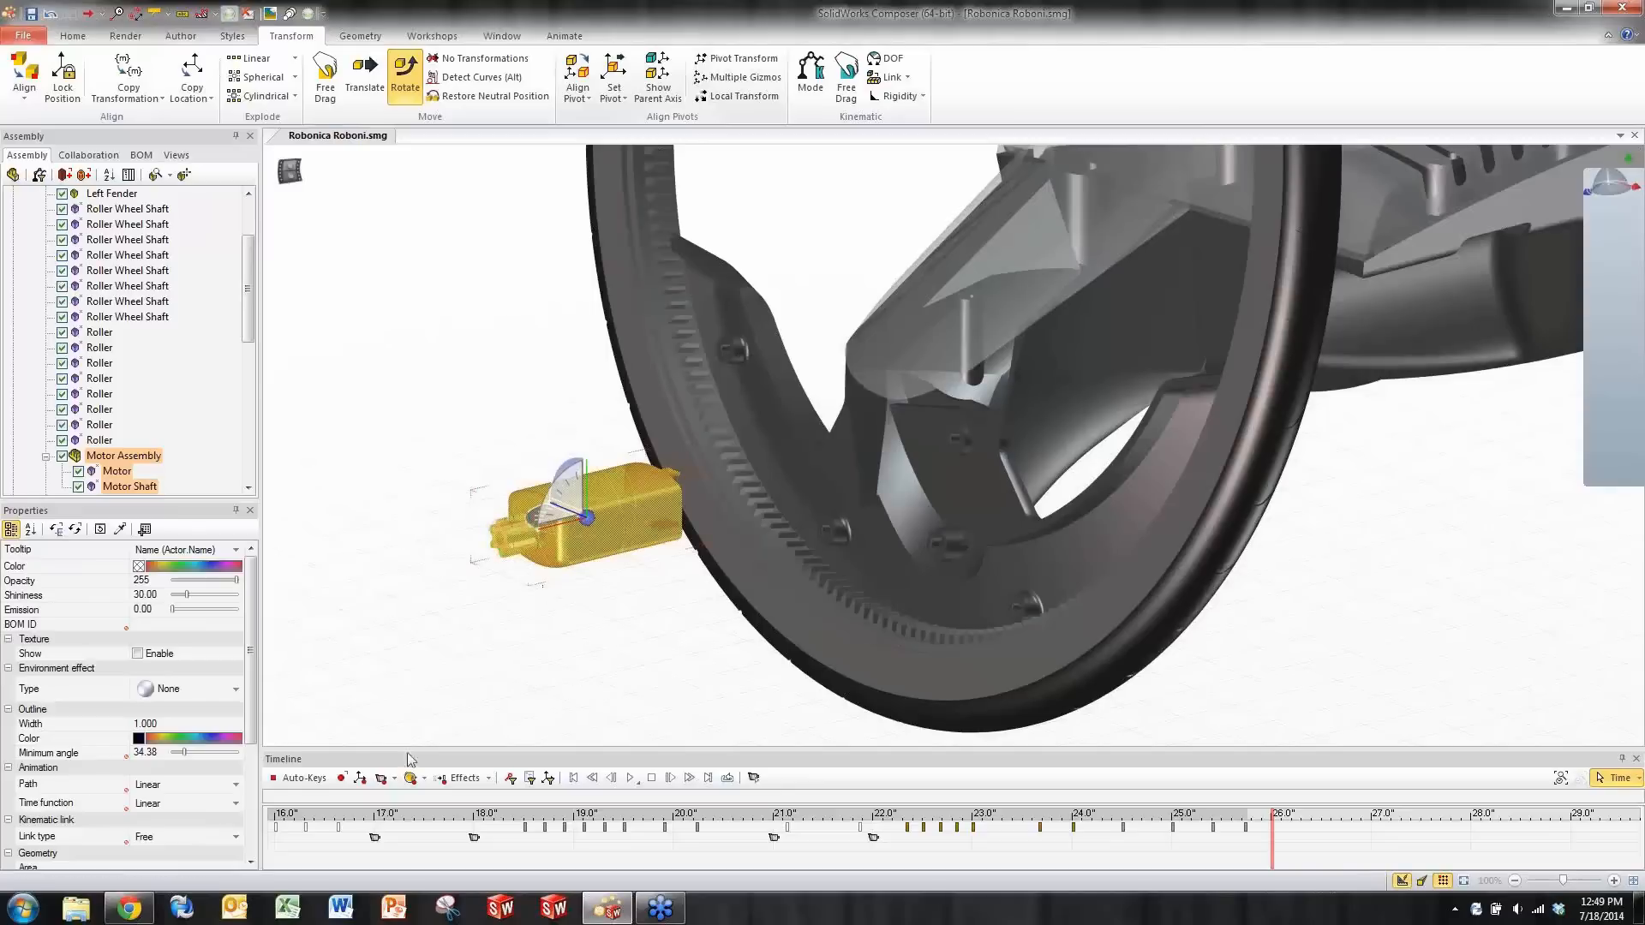
- Deselect the Motor Assembly and play its removal from about 23.6 s
click(1034, 864)
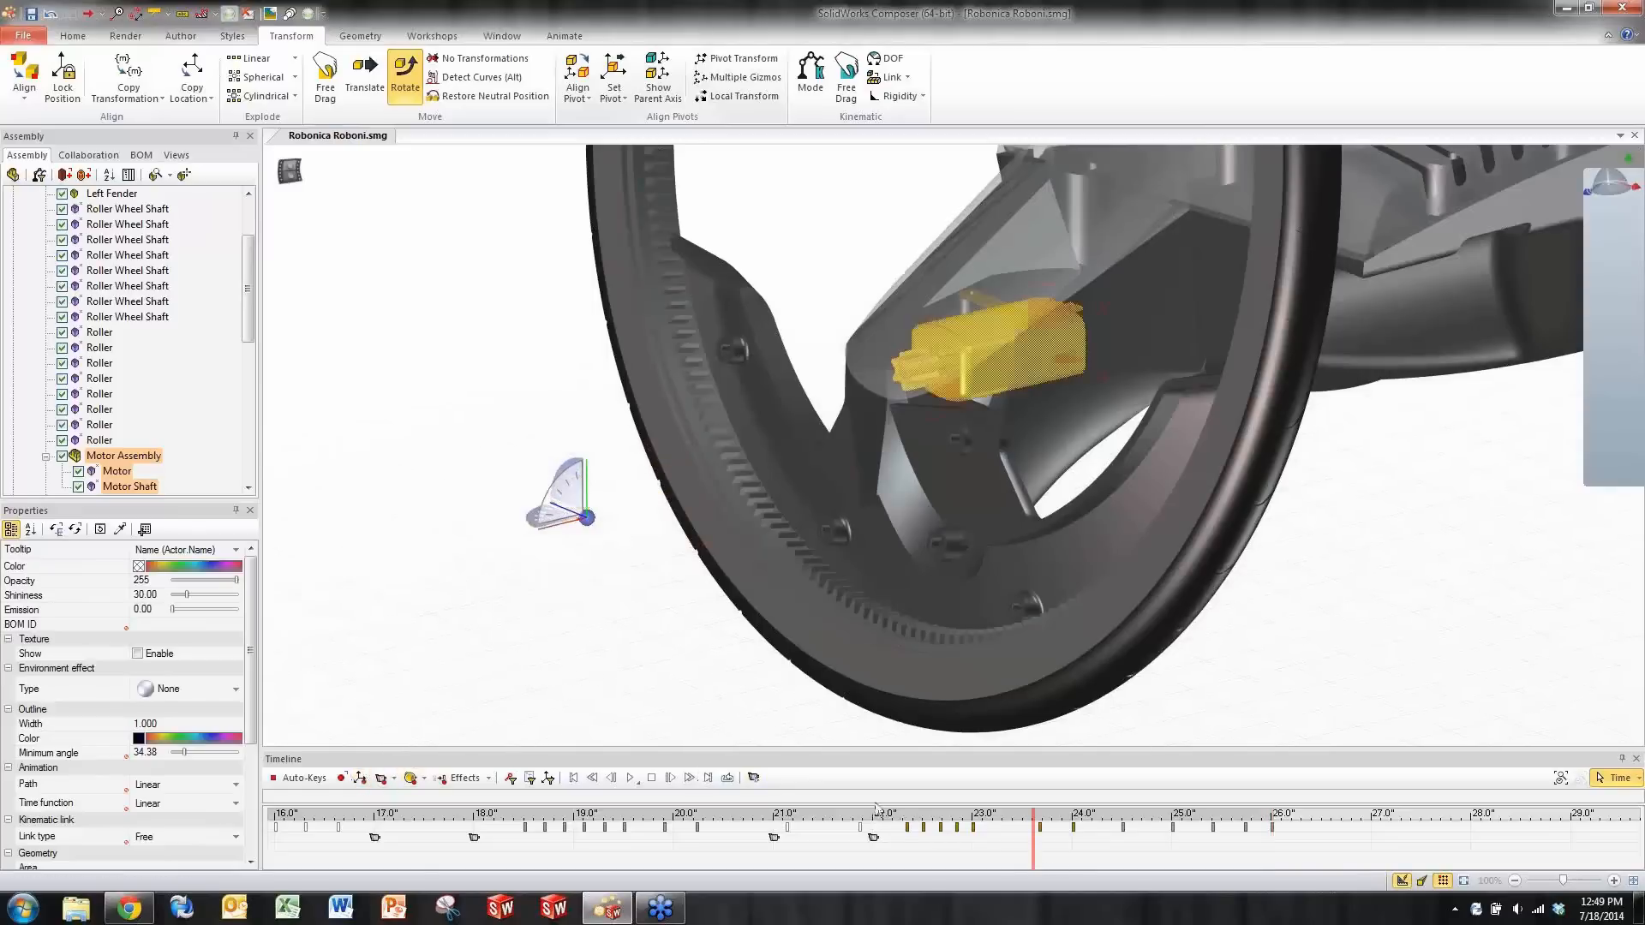
click(622, 626)
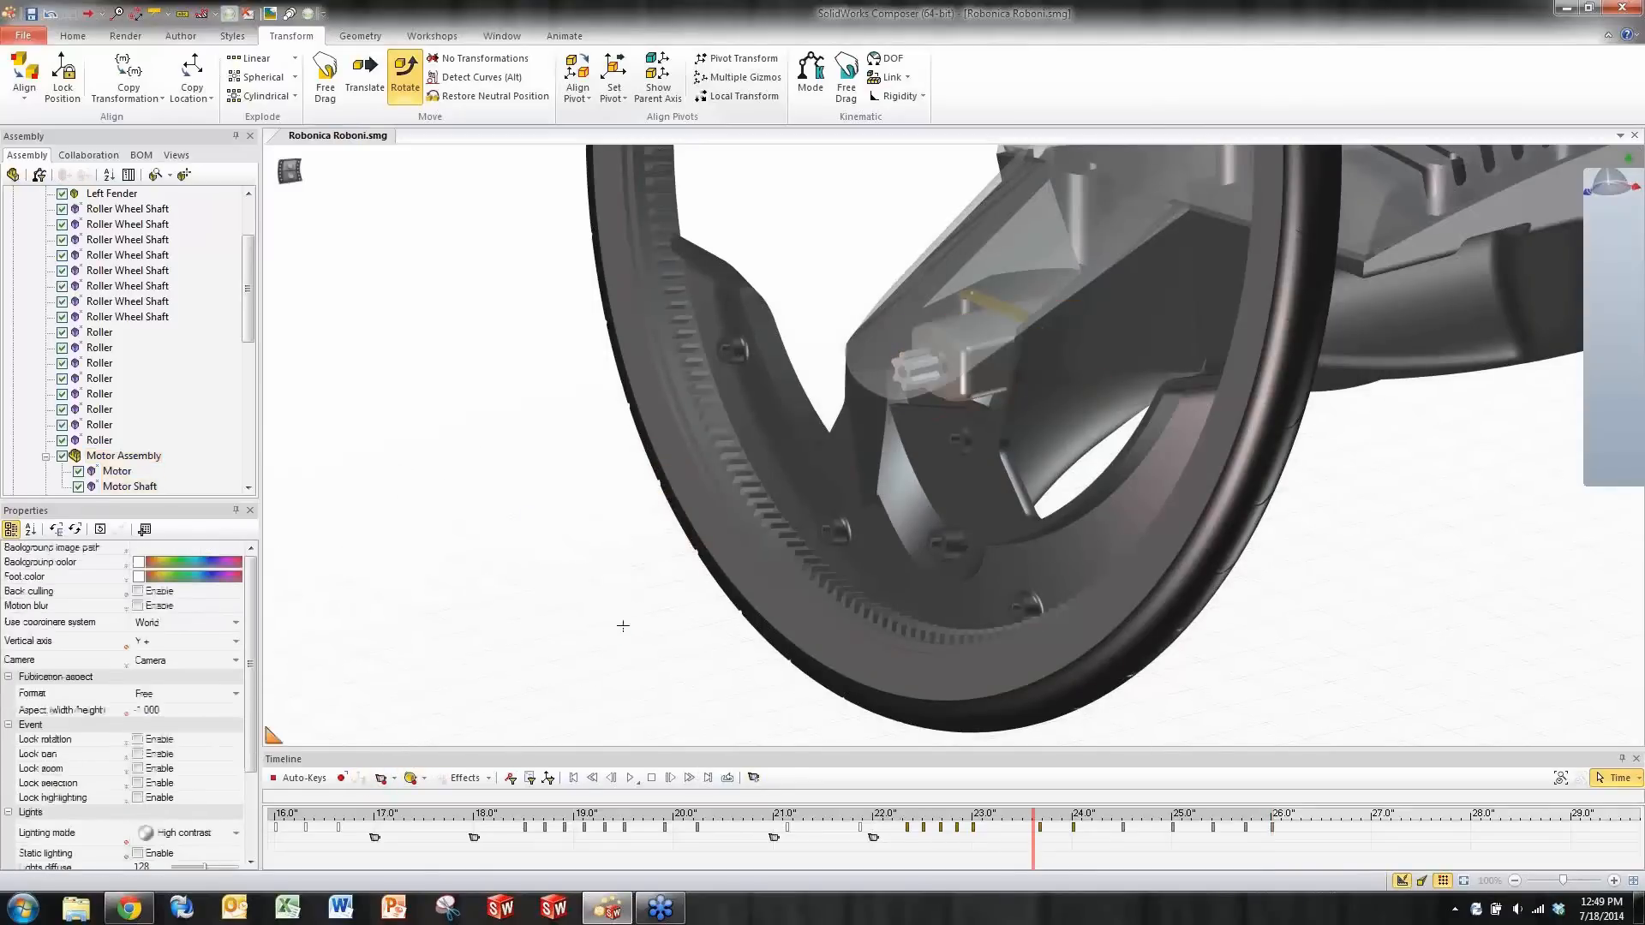
click(632, 779)
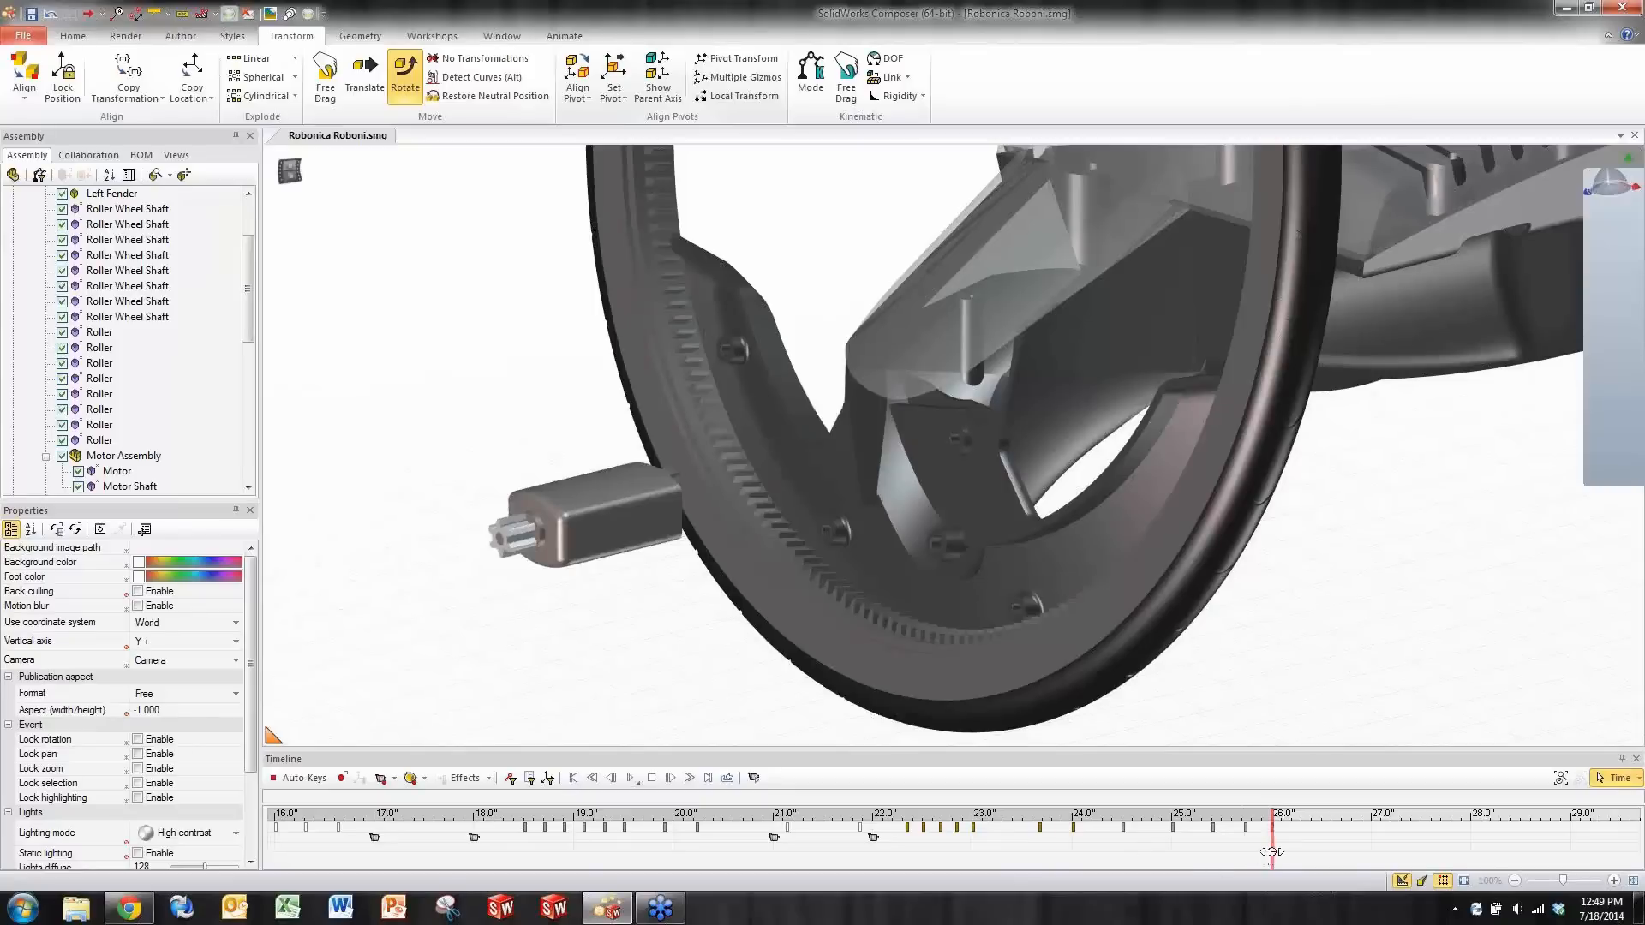
- Select the Motor and Motor Shaft, set their animation time function to Sine, and set a key at 26 s
middle_drag(1345, 679, 1378, 660)
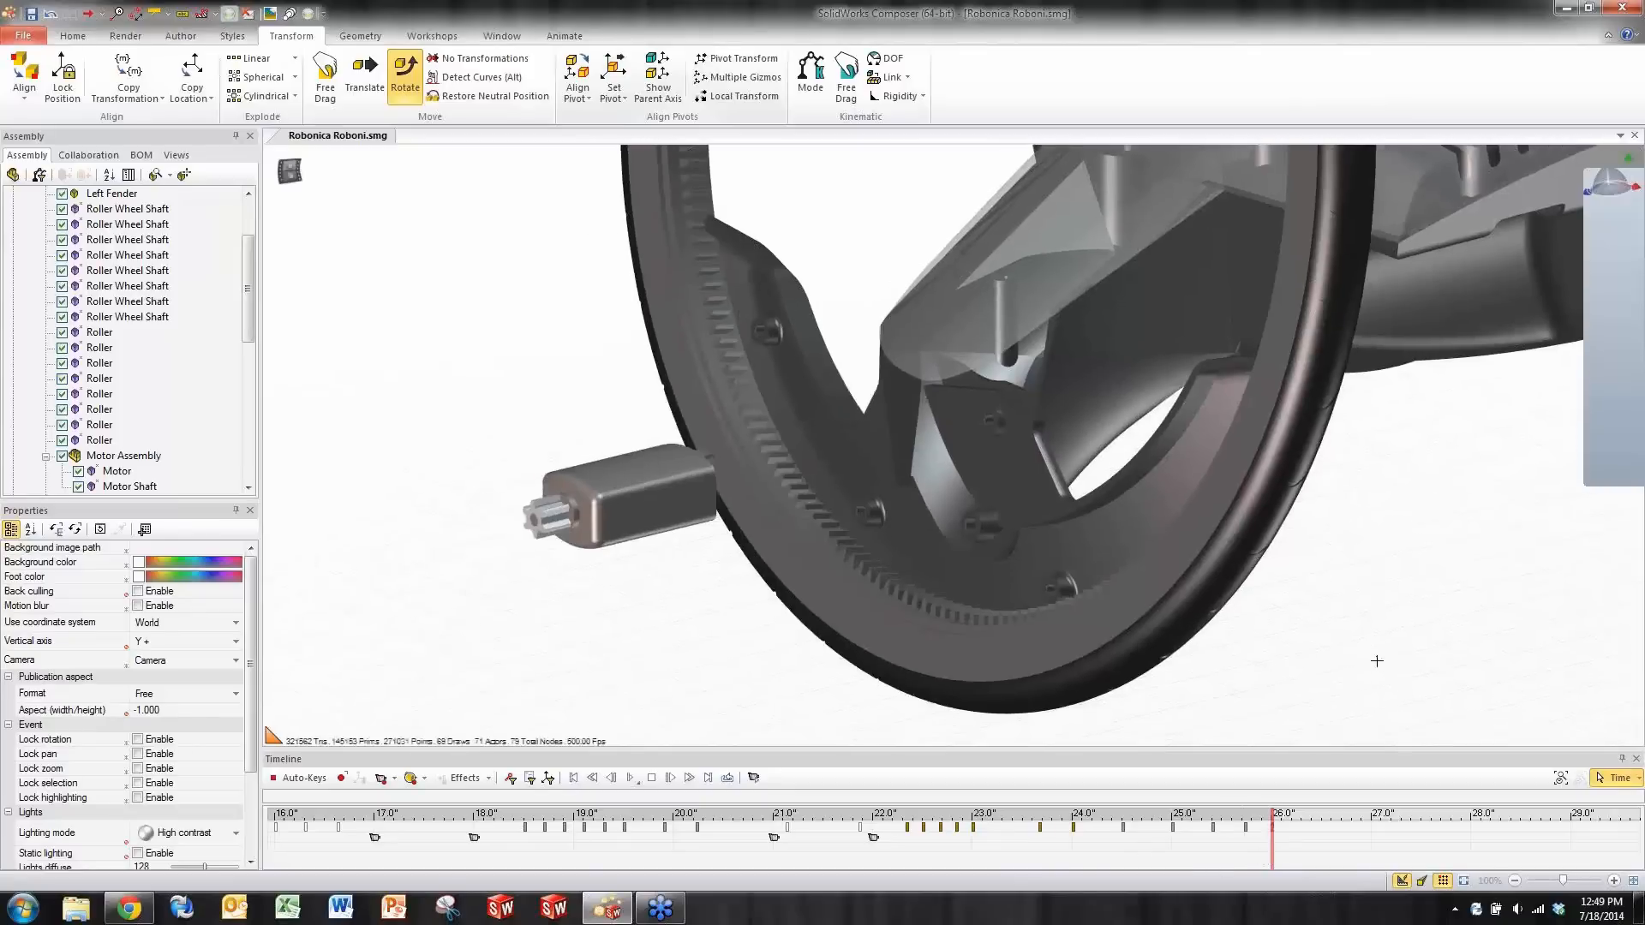
click(625, 495)
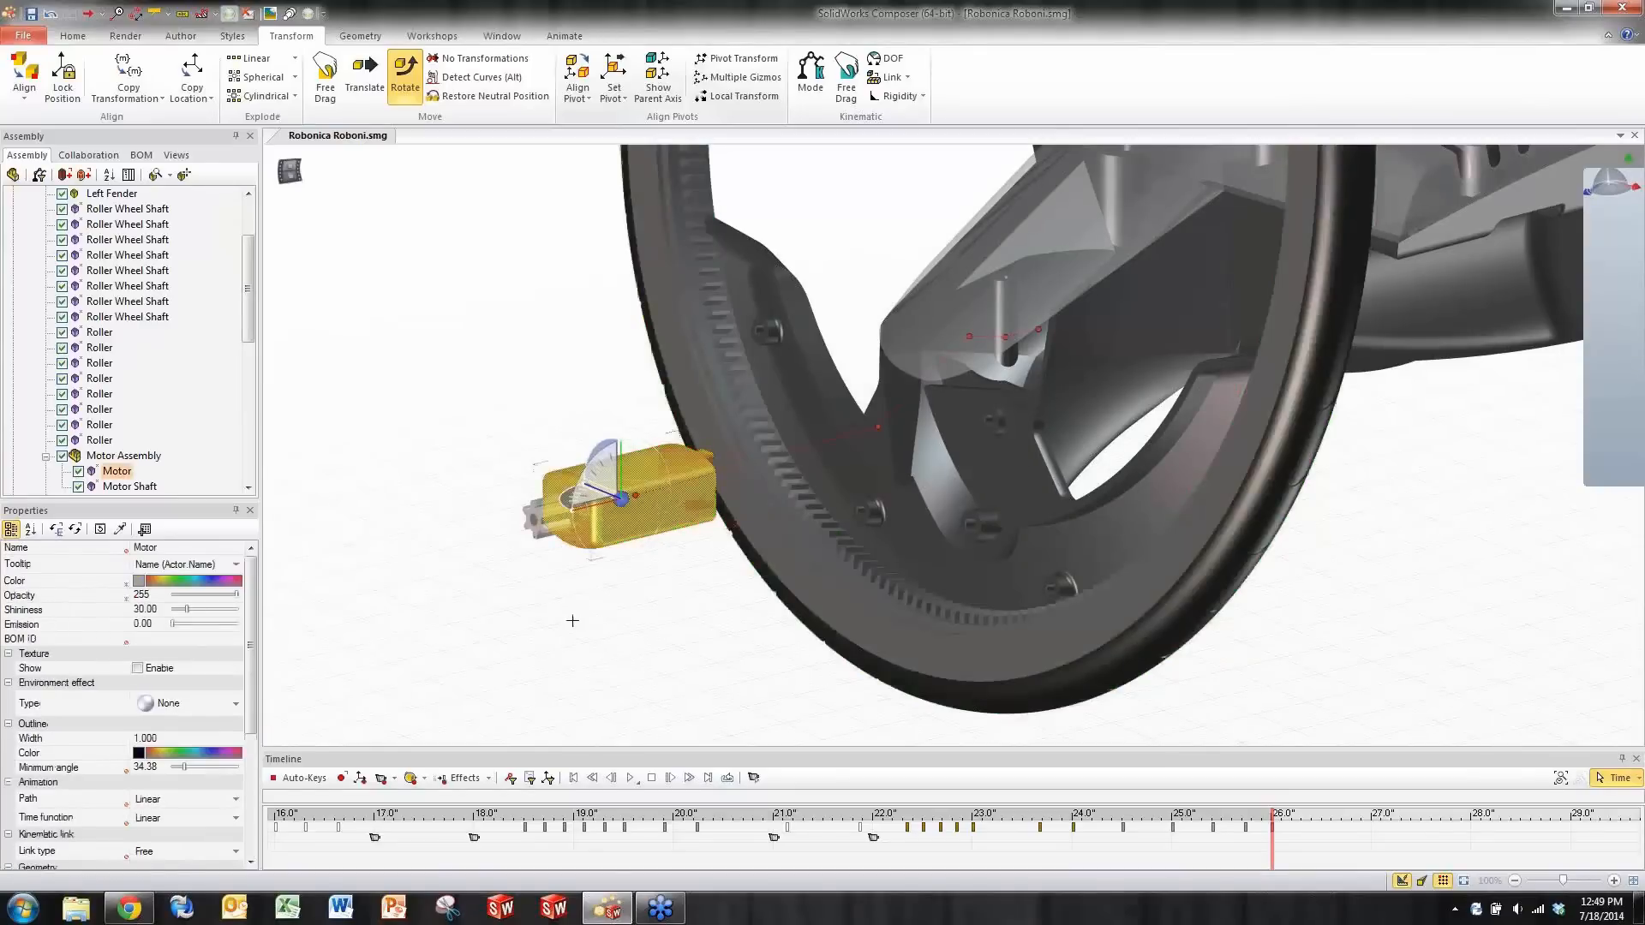
drag(485, 448, 660, 612)
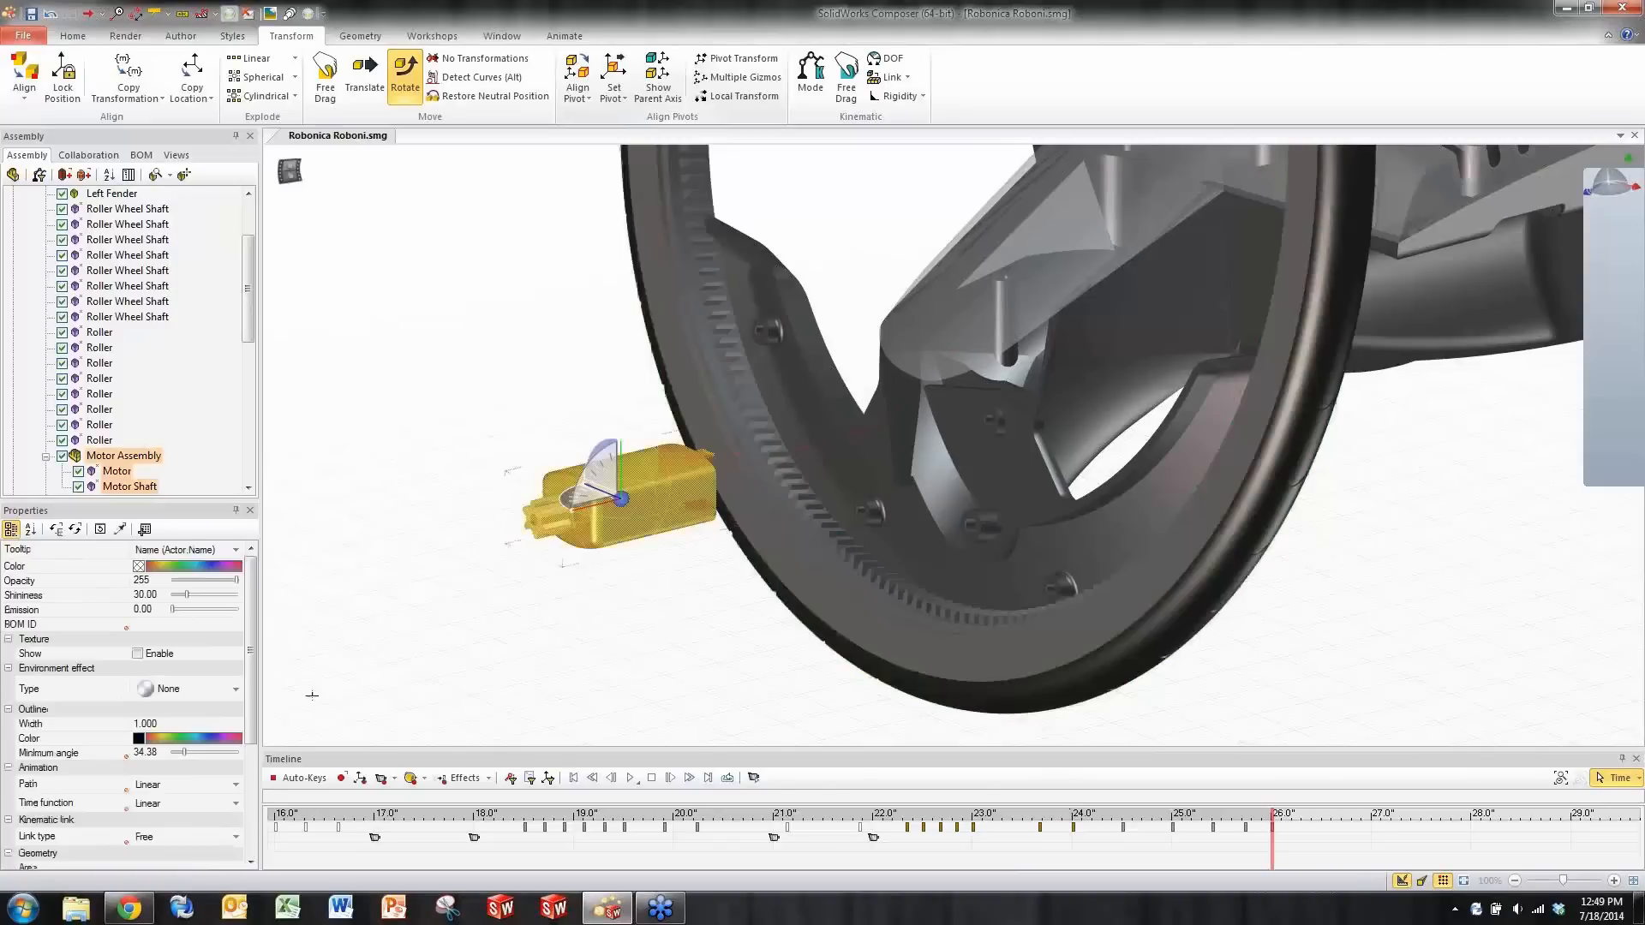
scroll(242, 649, down, 3)
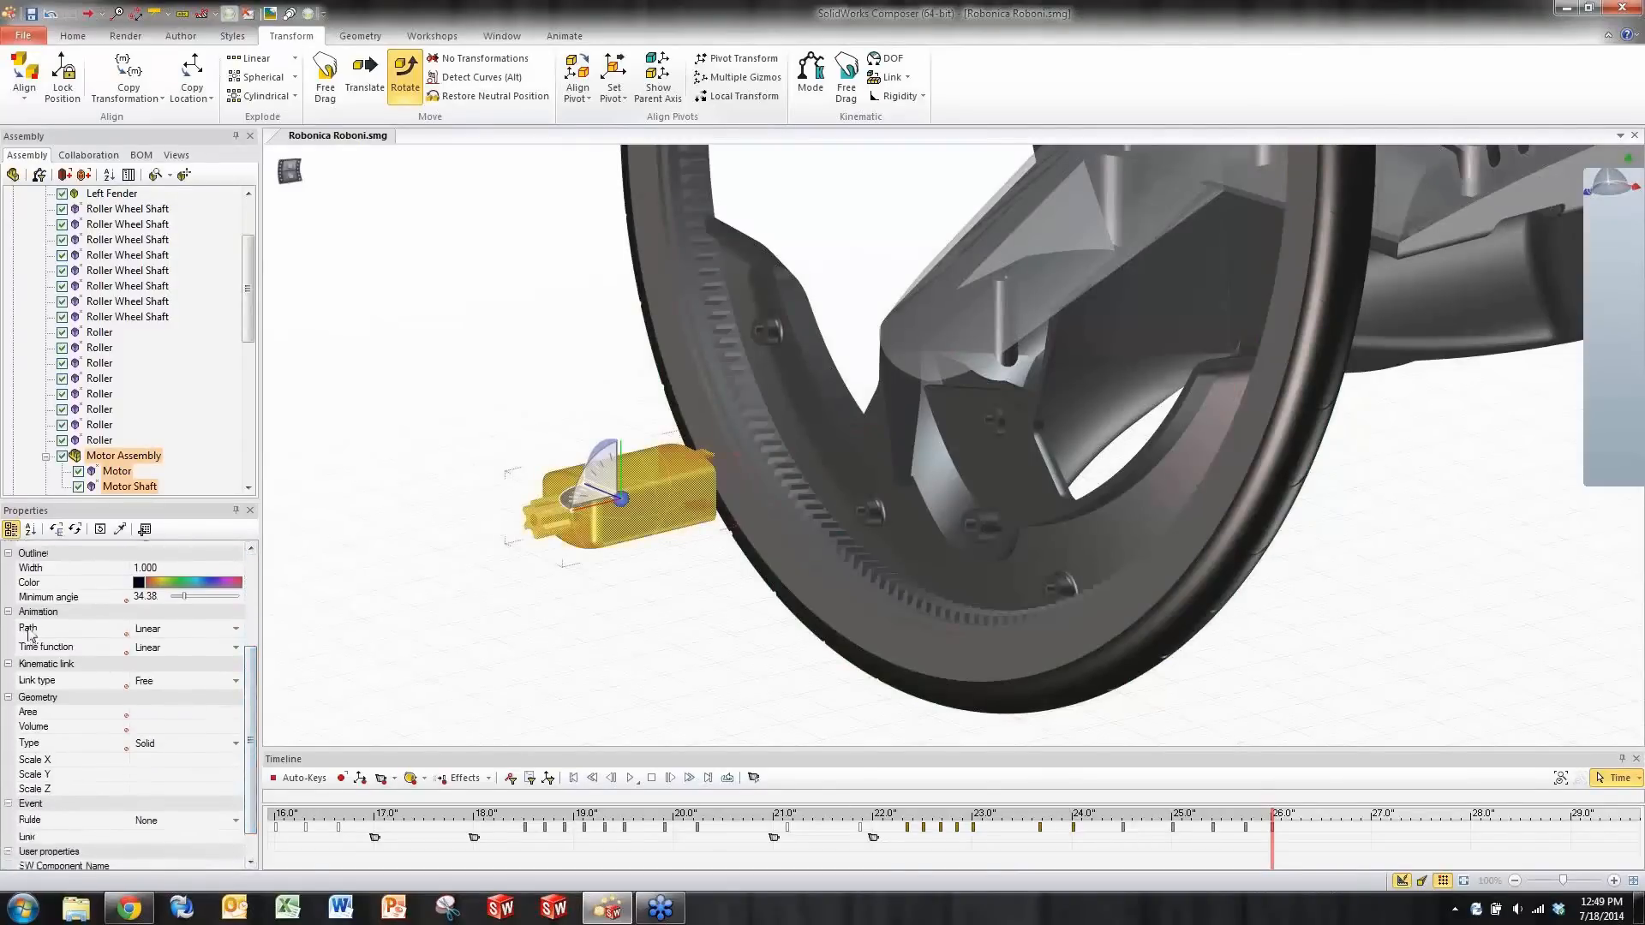
click(236, 649)
click(236, 649)
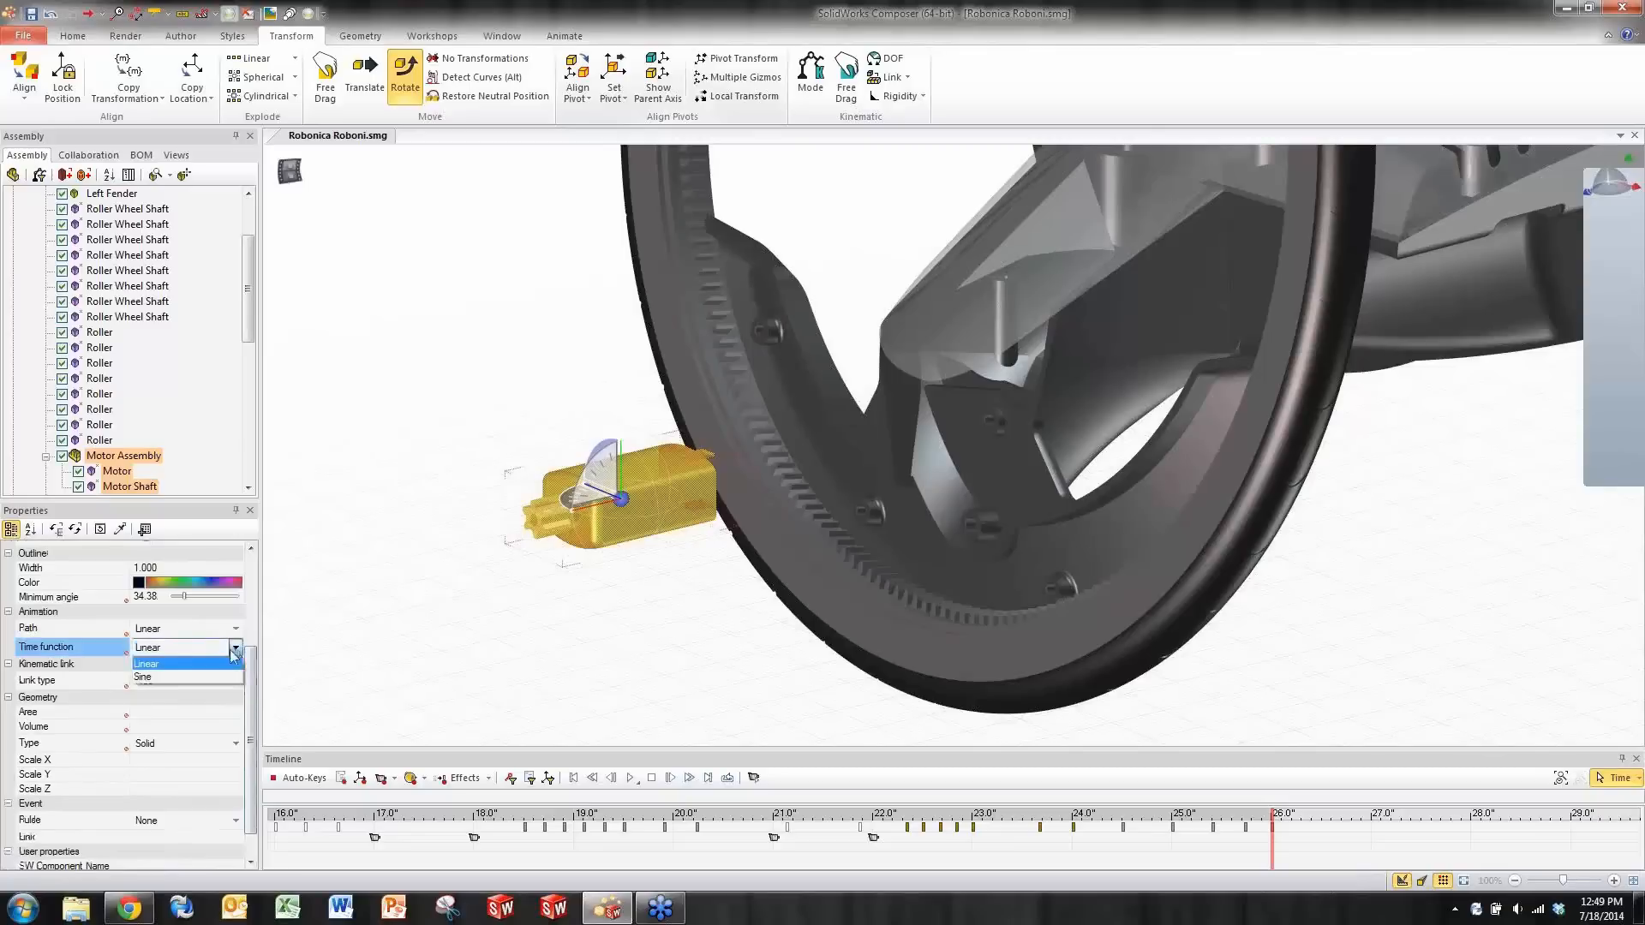
click(163, 678)
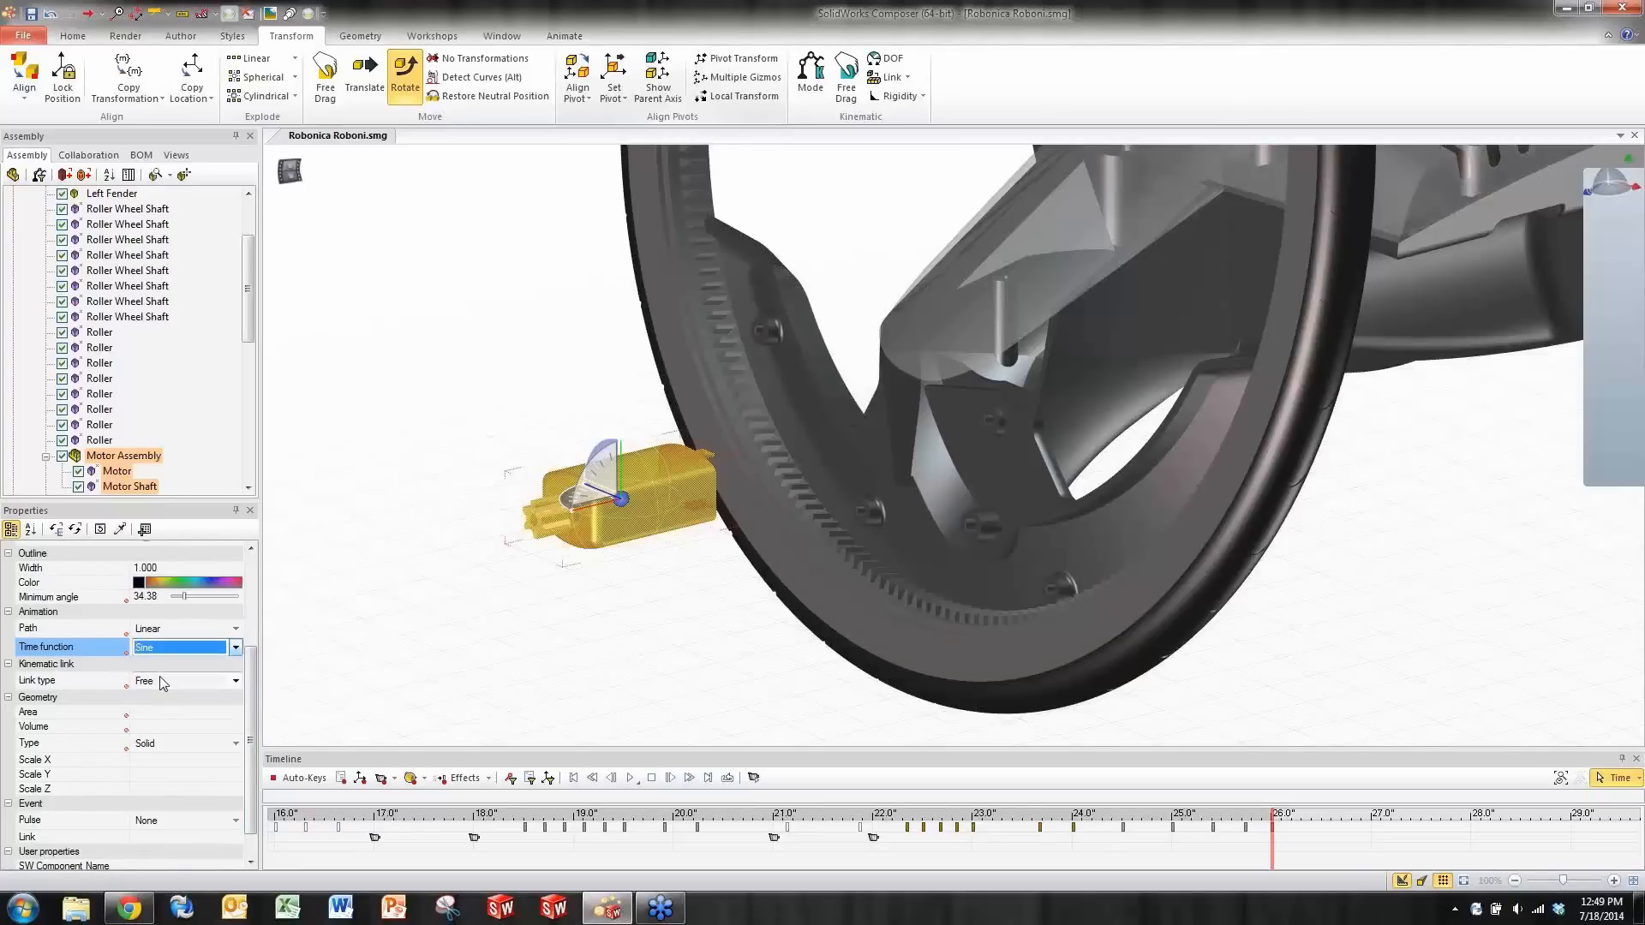
click(341, 780)
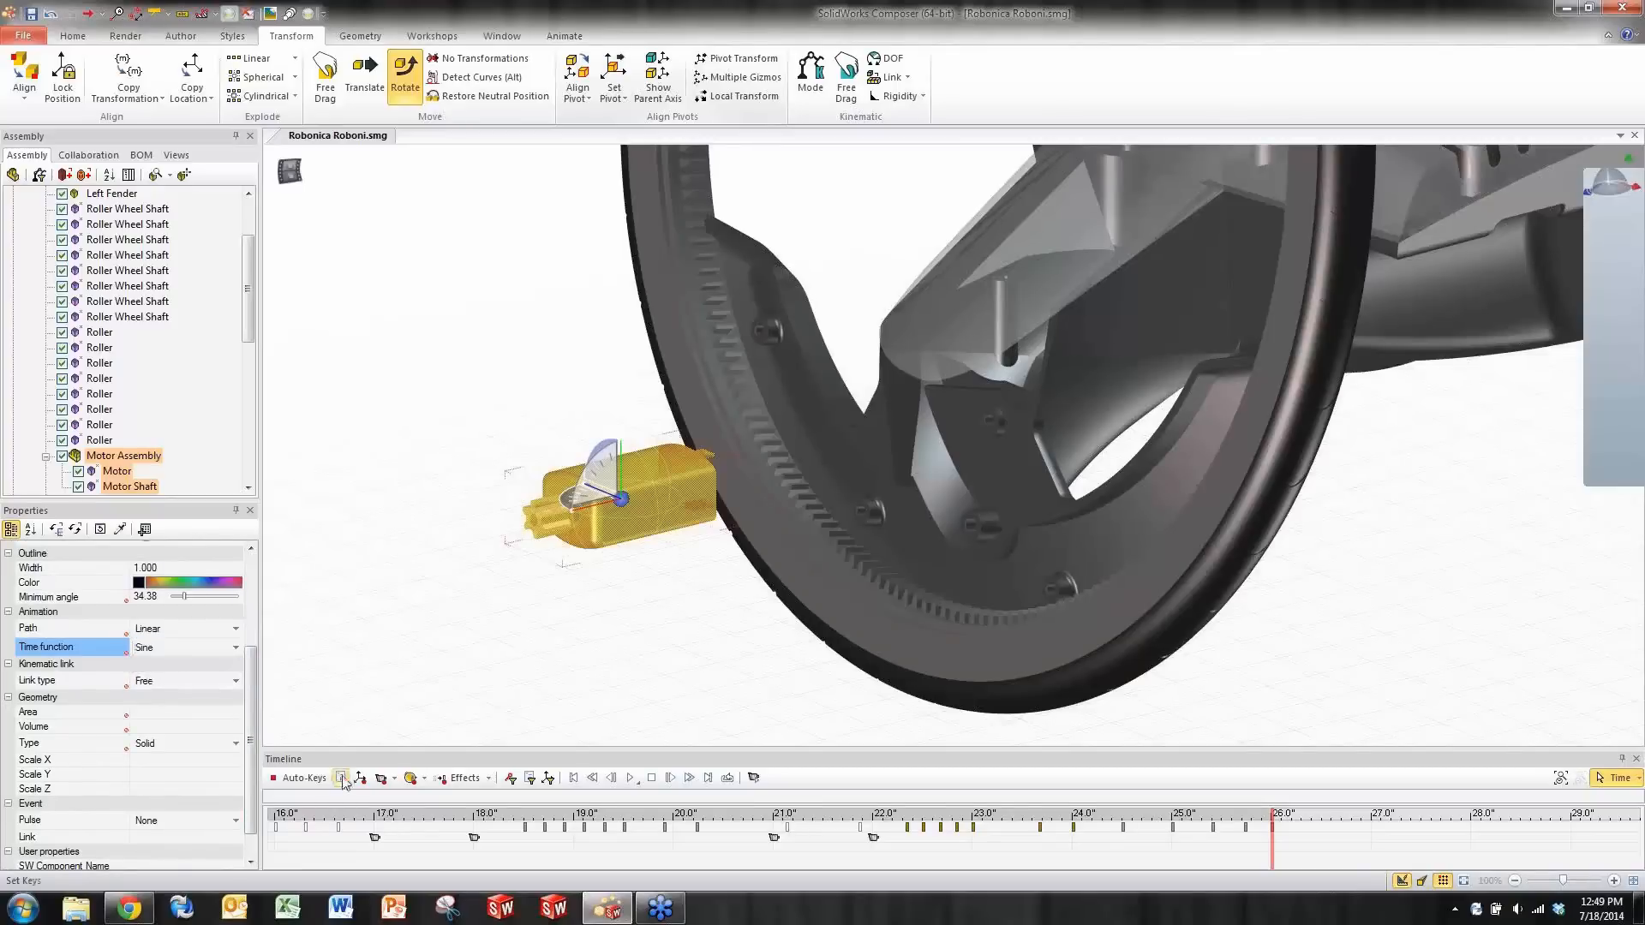
- Play the motor removal from about 24.3 s to check the motion with the Sine time function
click(1100, 856)
click(703, 656)
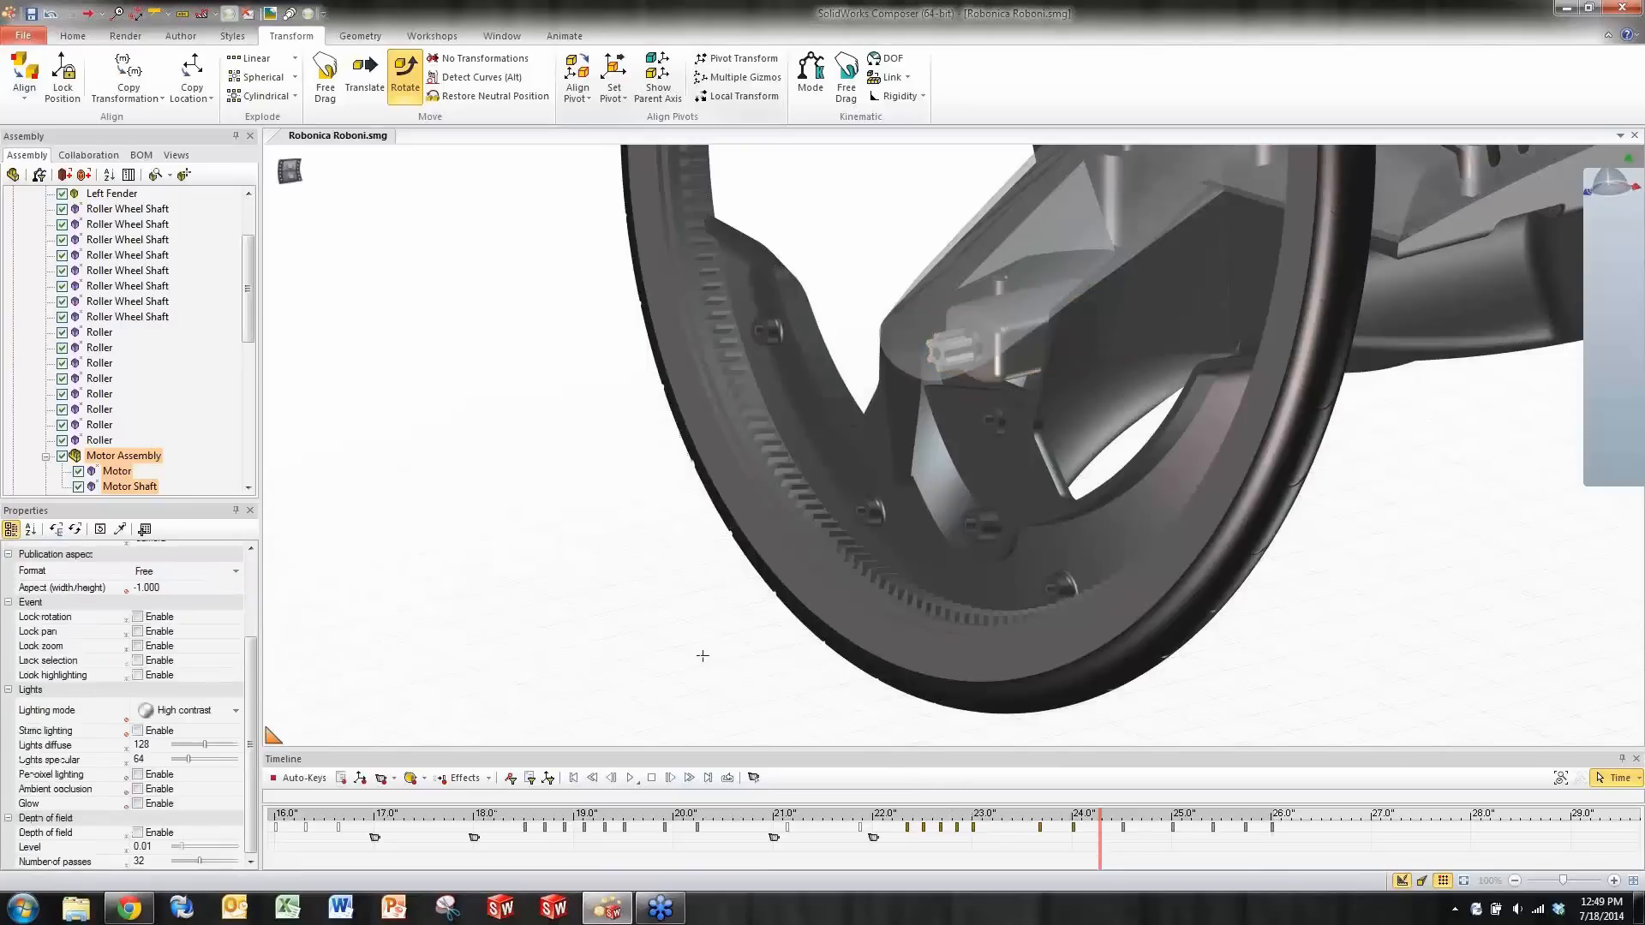
click(630, 778)
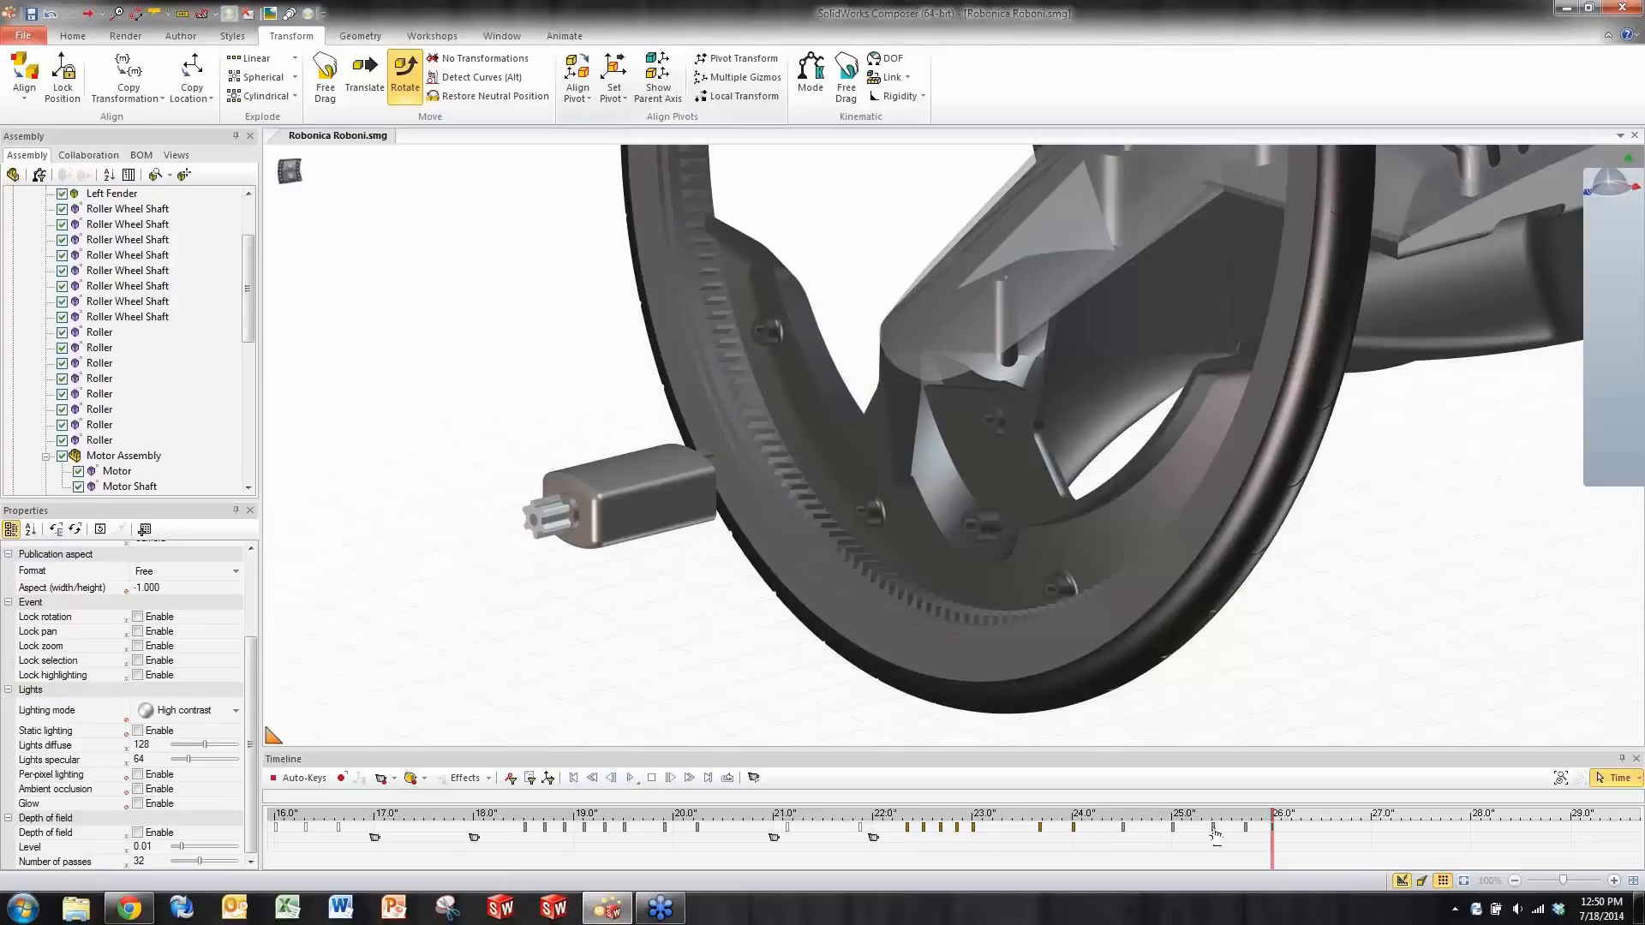
- Advance the time to 26.5 s, select the whole Motor Assembly, and record a location key for it
middle_drag(1266, 850, 818, 852)
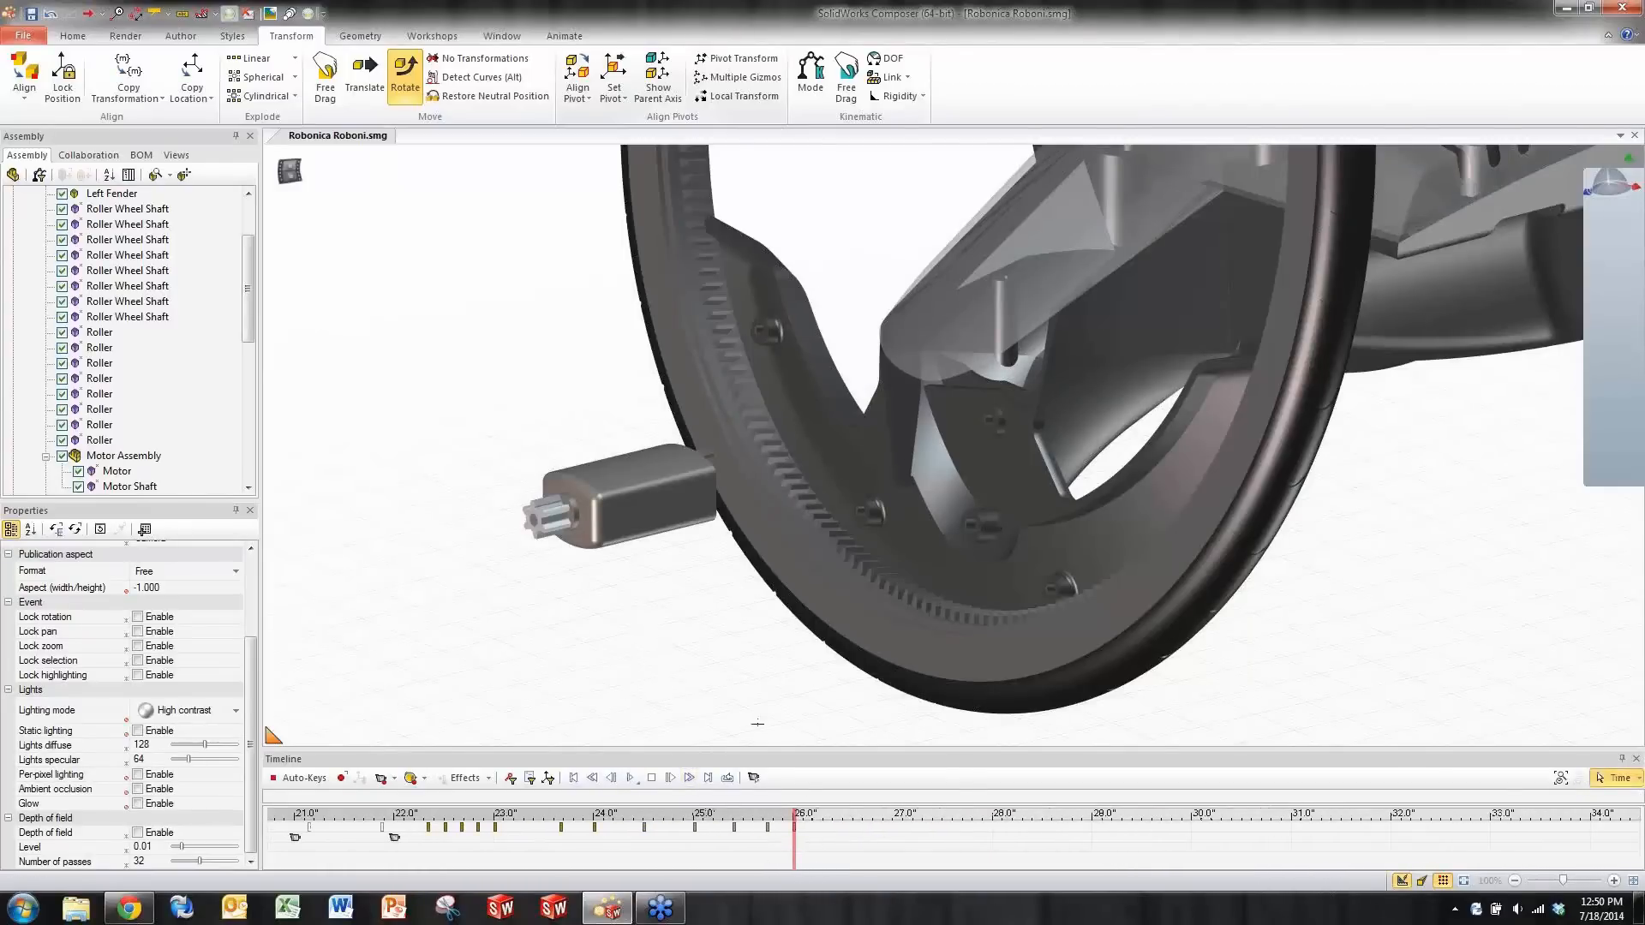
drag(794, 848, 843, 851)
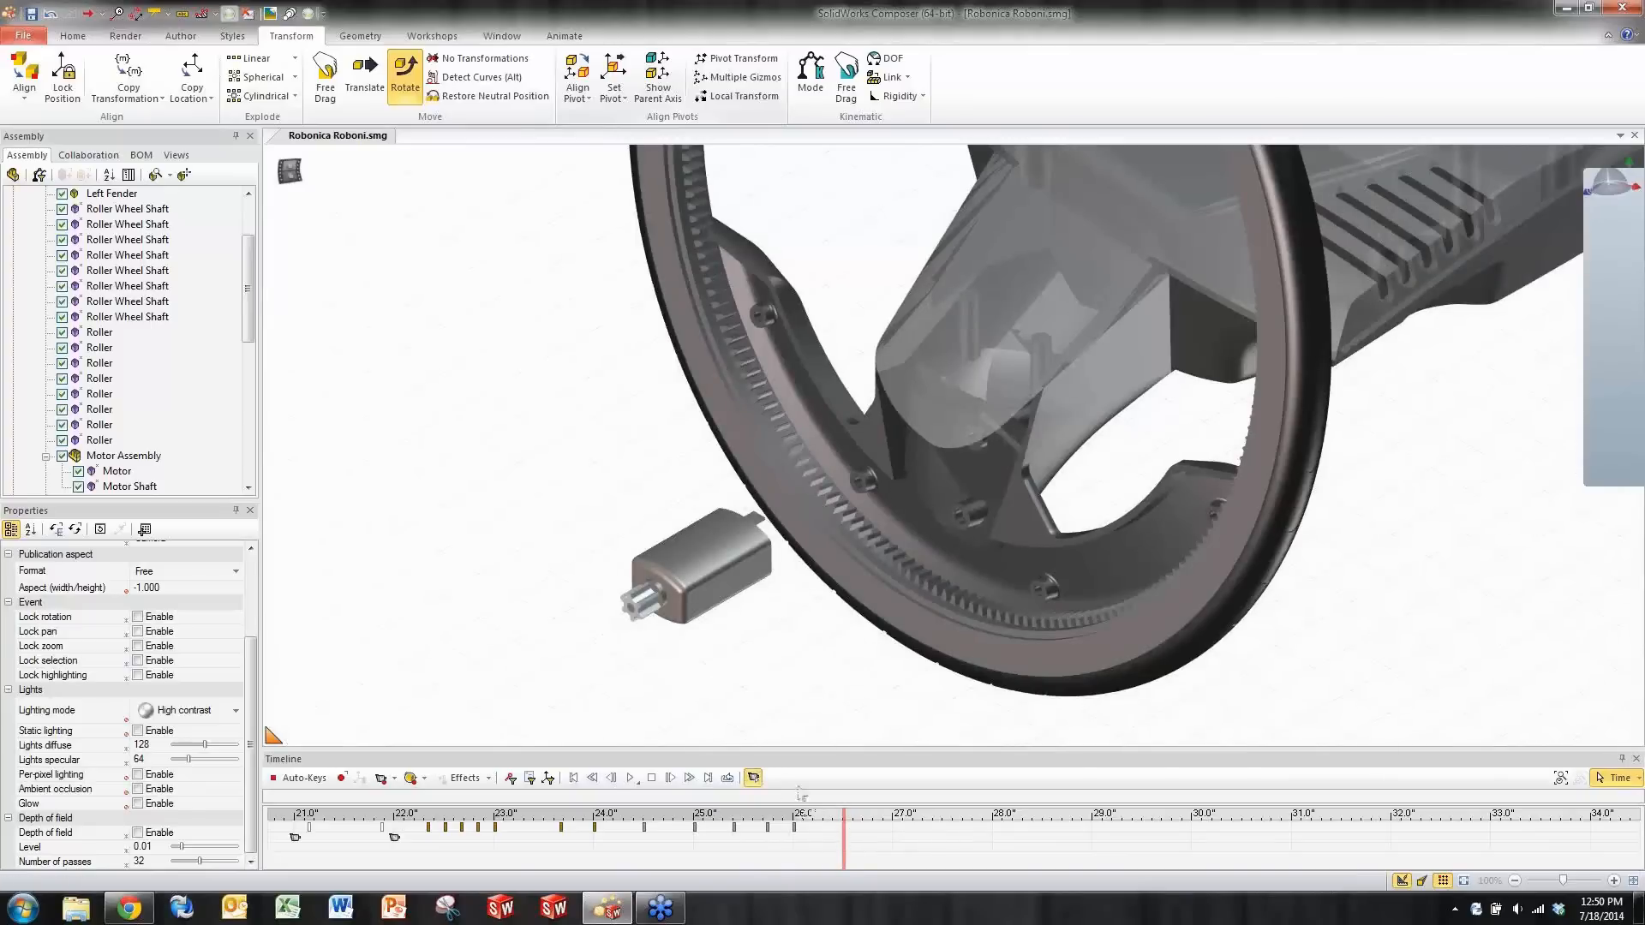
drag(565, 511, 690, 660)
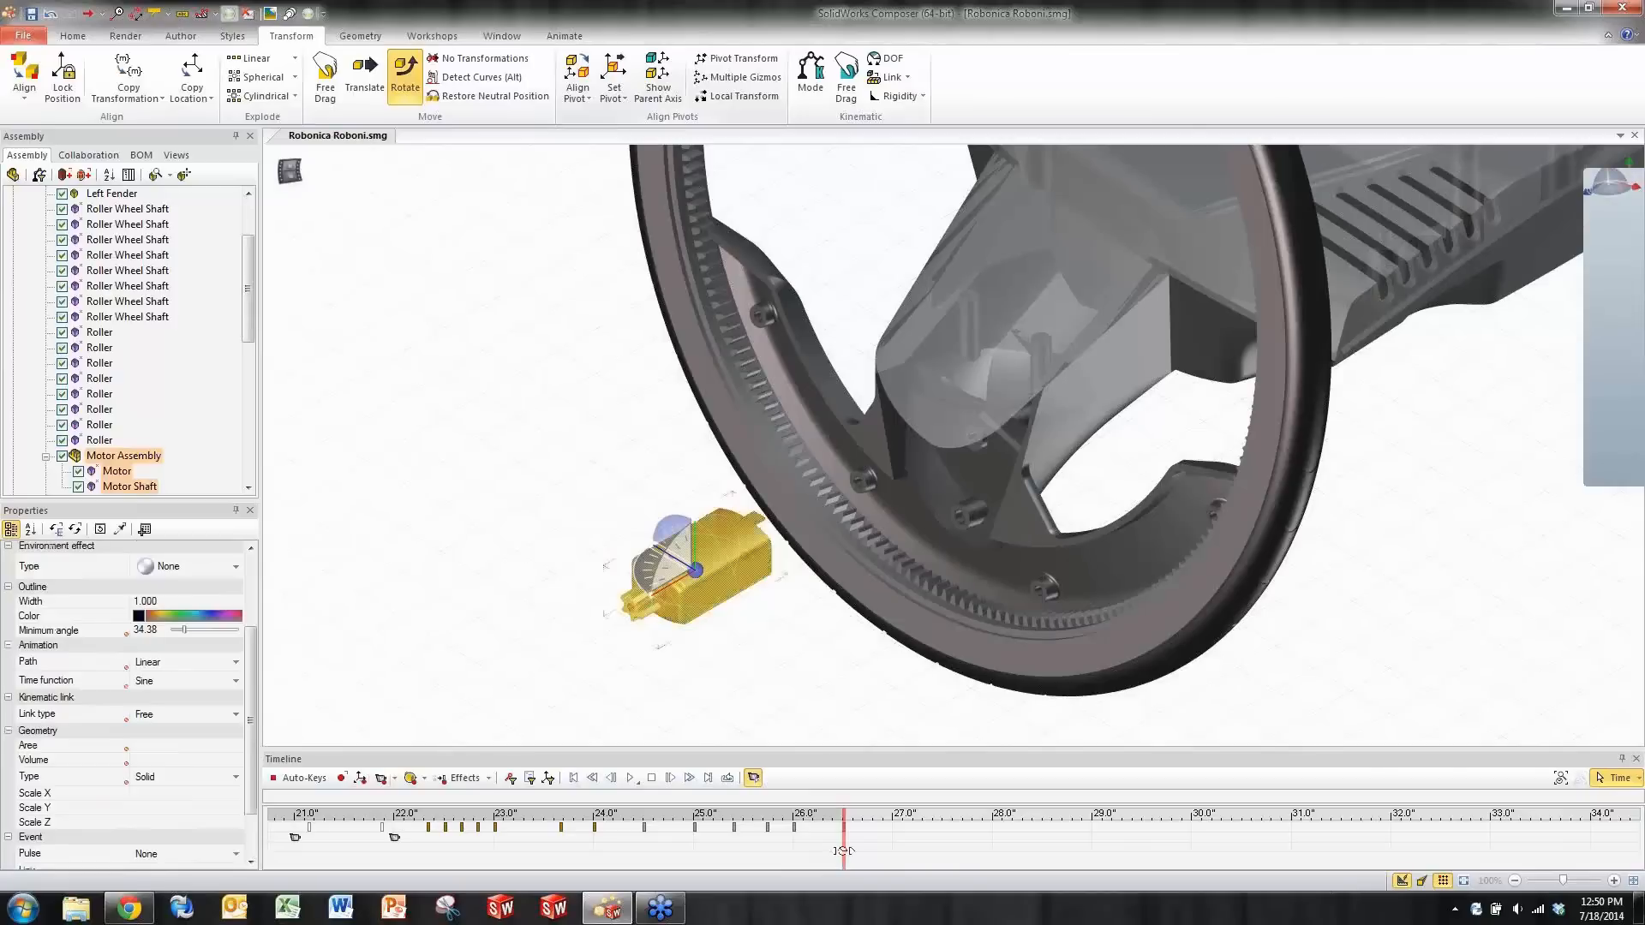
- Explode the Motor Assembly linearly along its shaft axis at 27.5 s and record a location key
drag(865, 852, 946, 849)
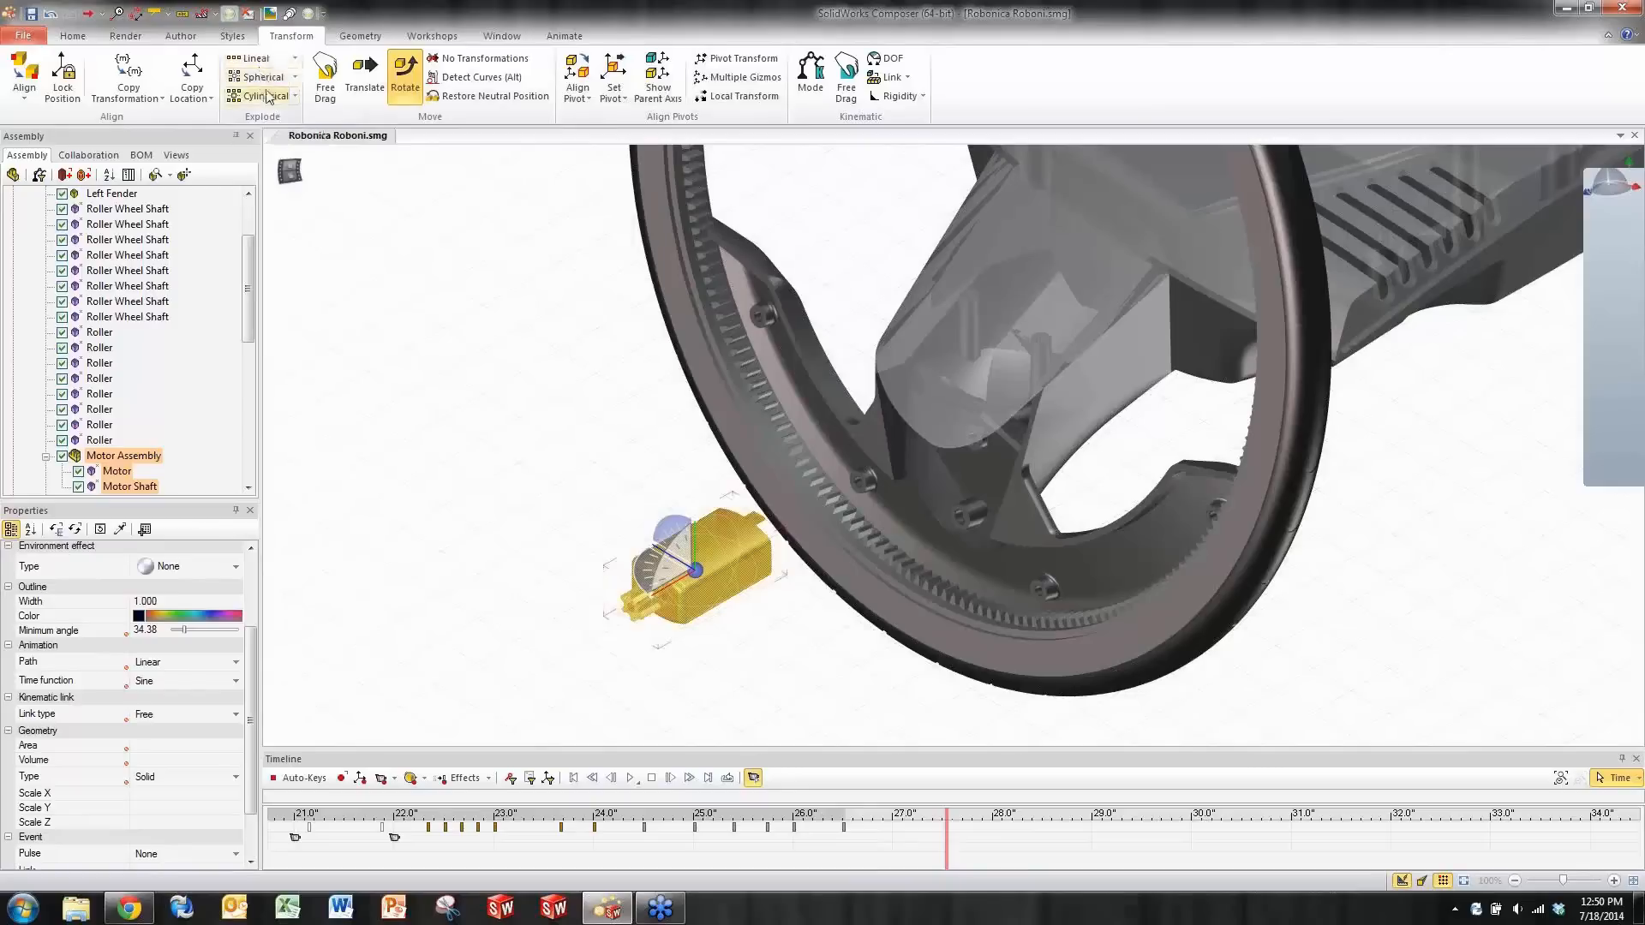
click(257, 58)
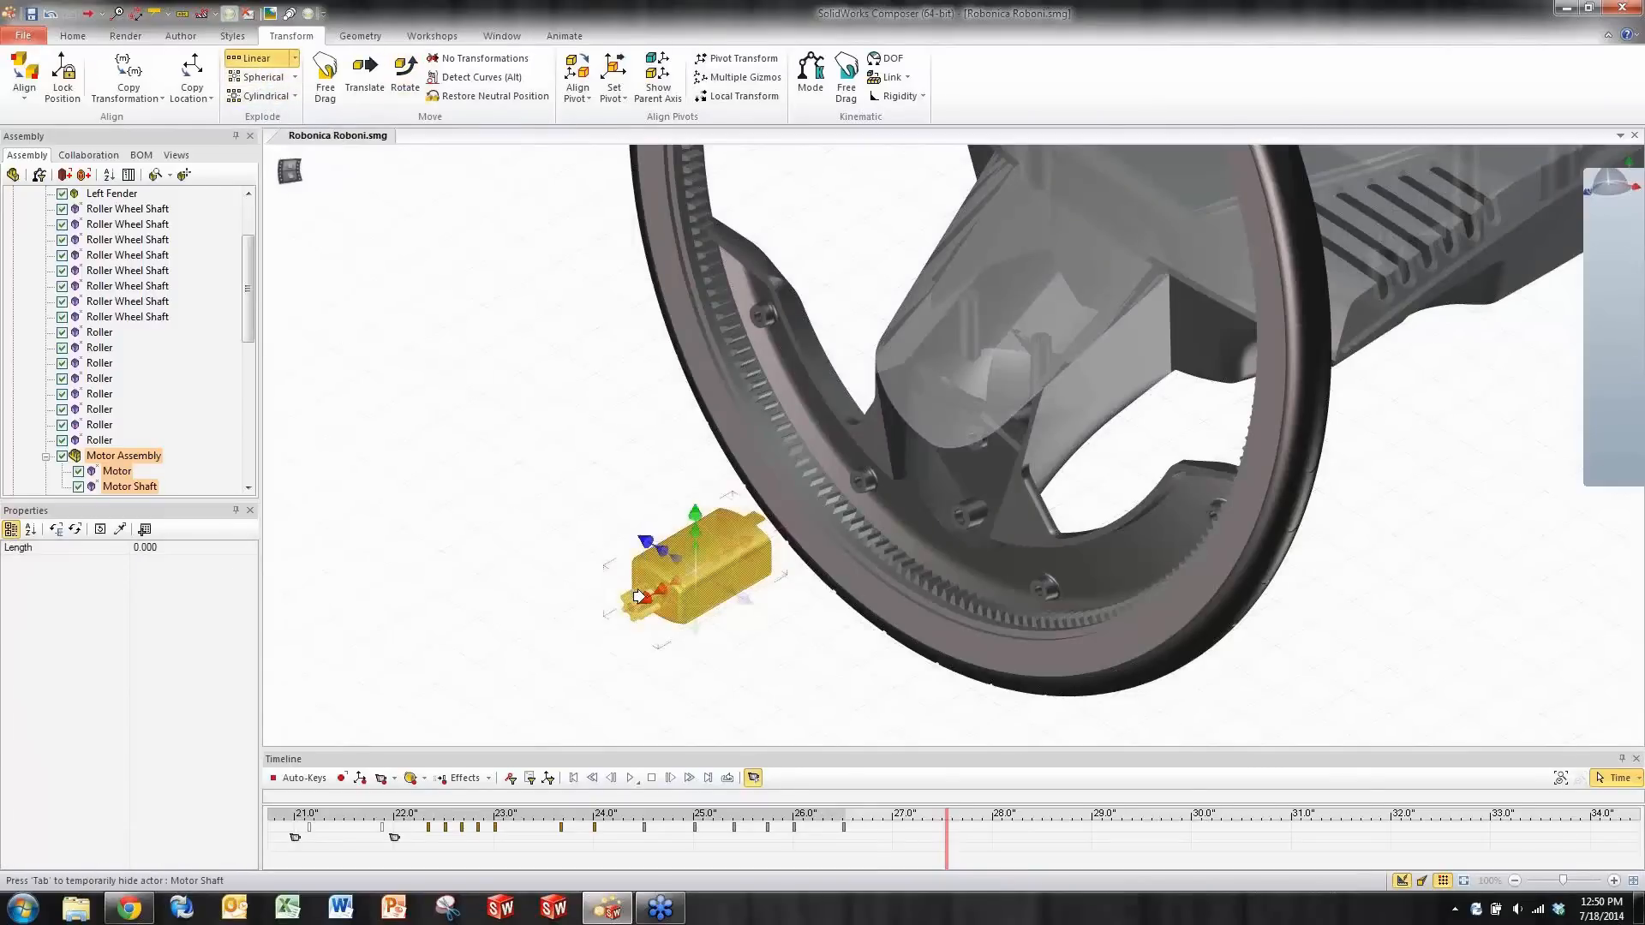
drag(624, 598, 517, 679)
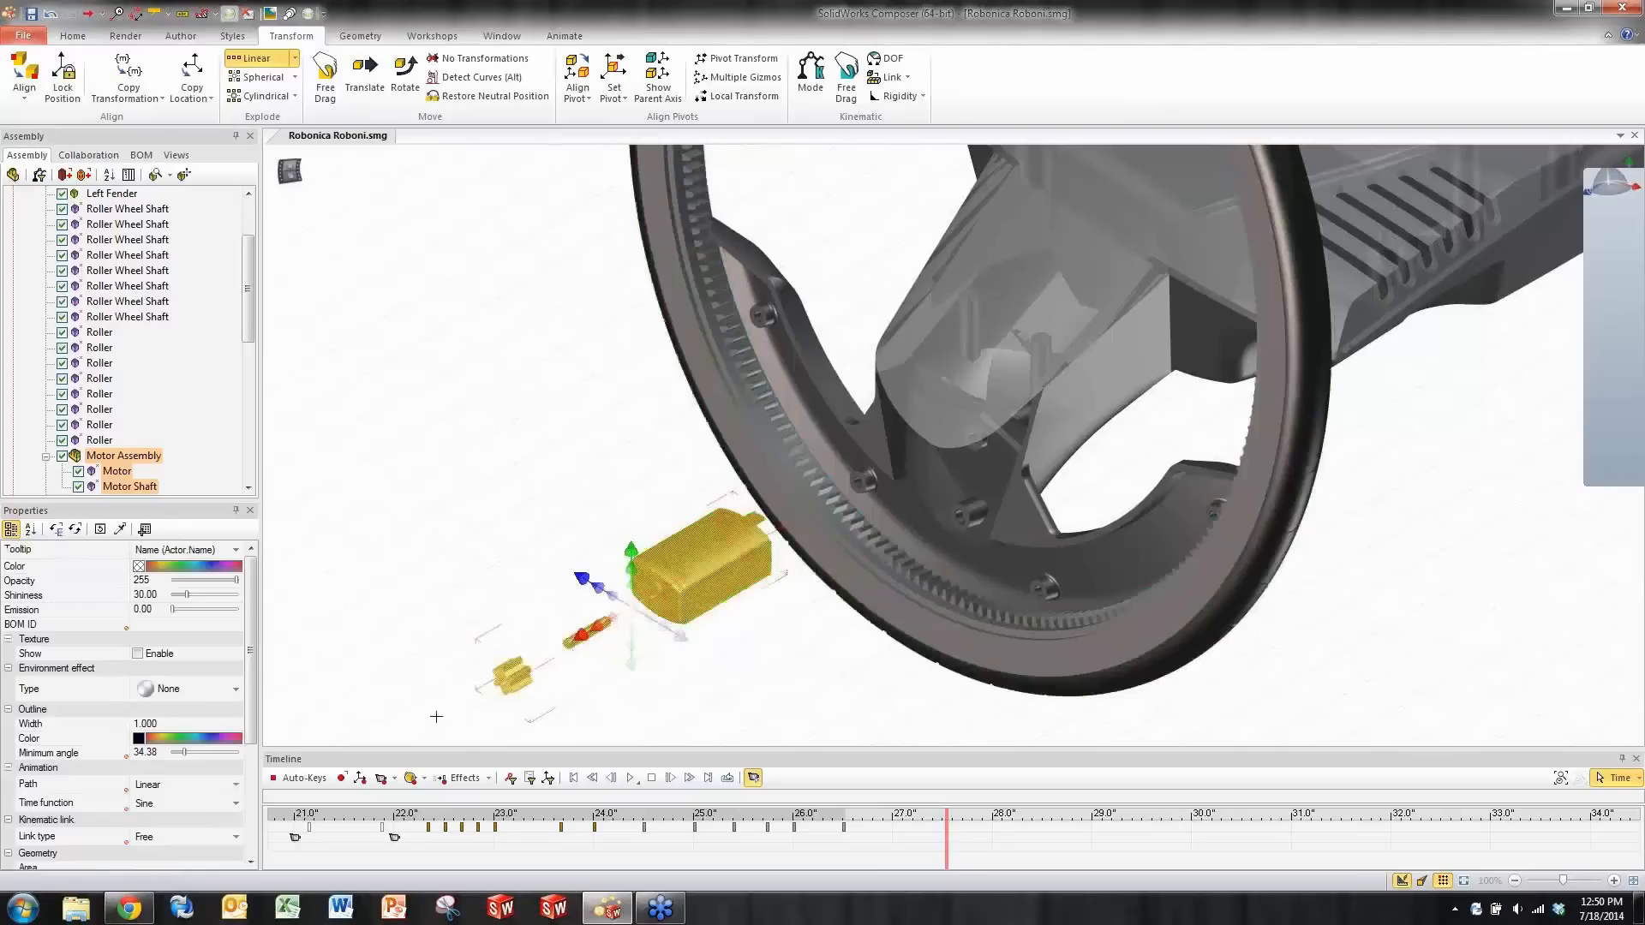
click(360, 776)
- Deselect the parts and play the motor explosion from about 26.4 s
click(830, 867)
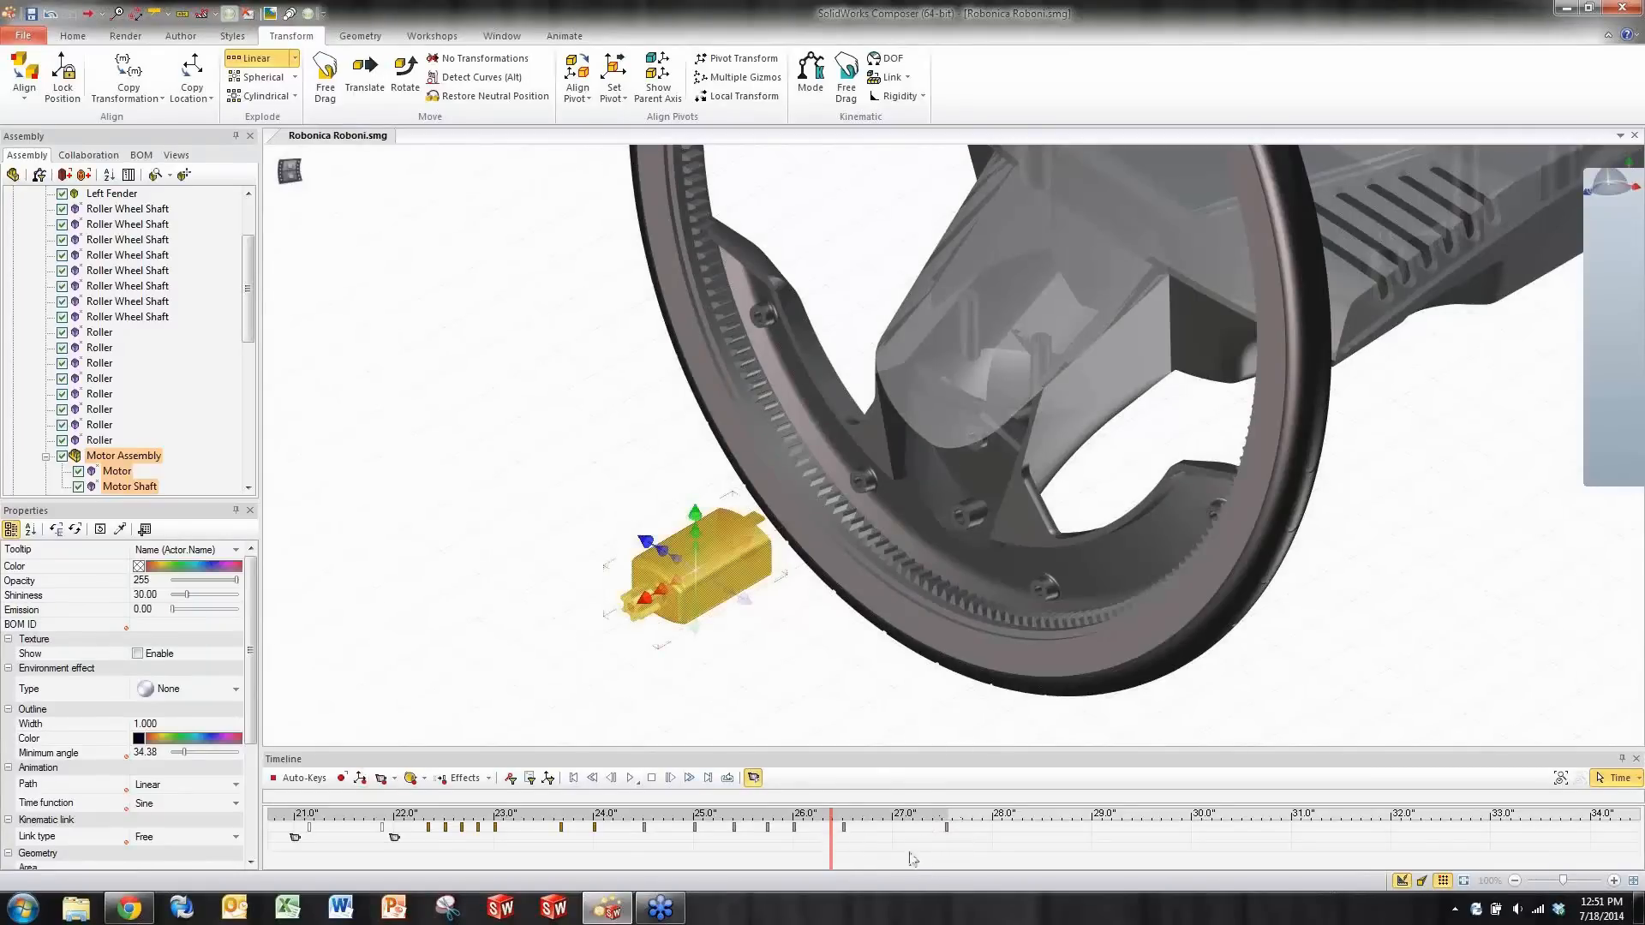
click(468, 656)
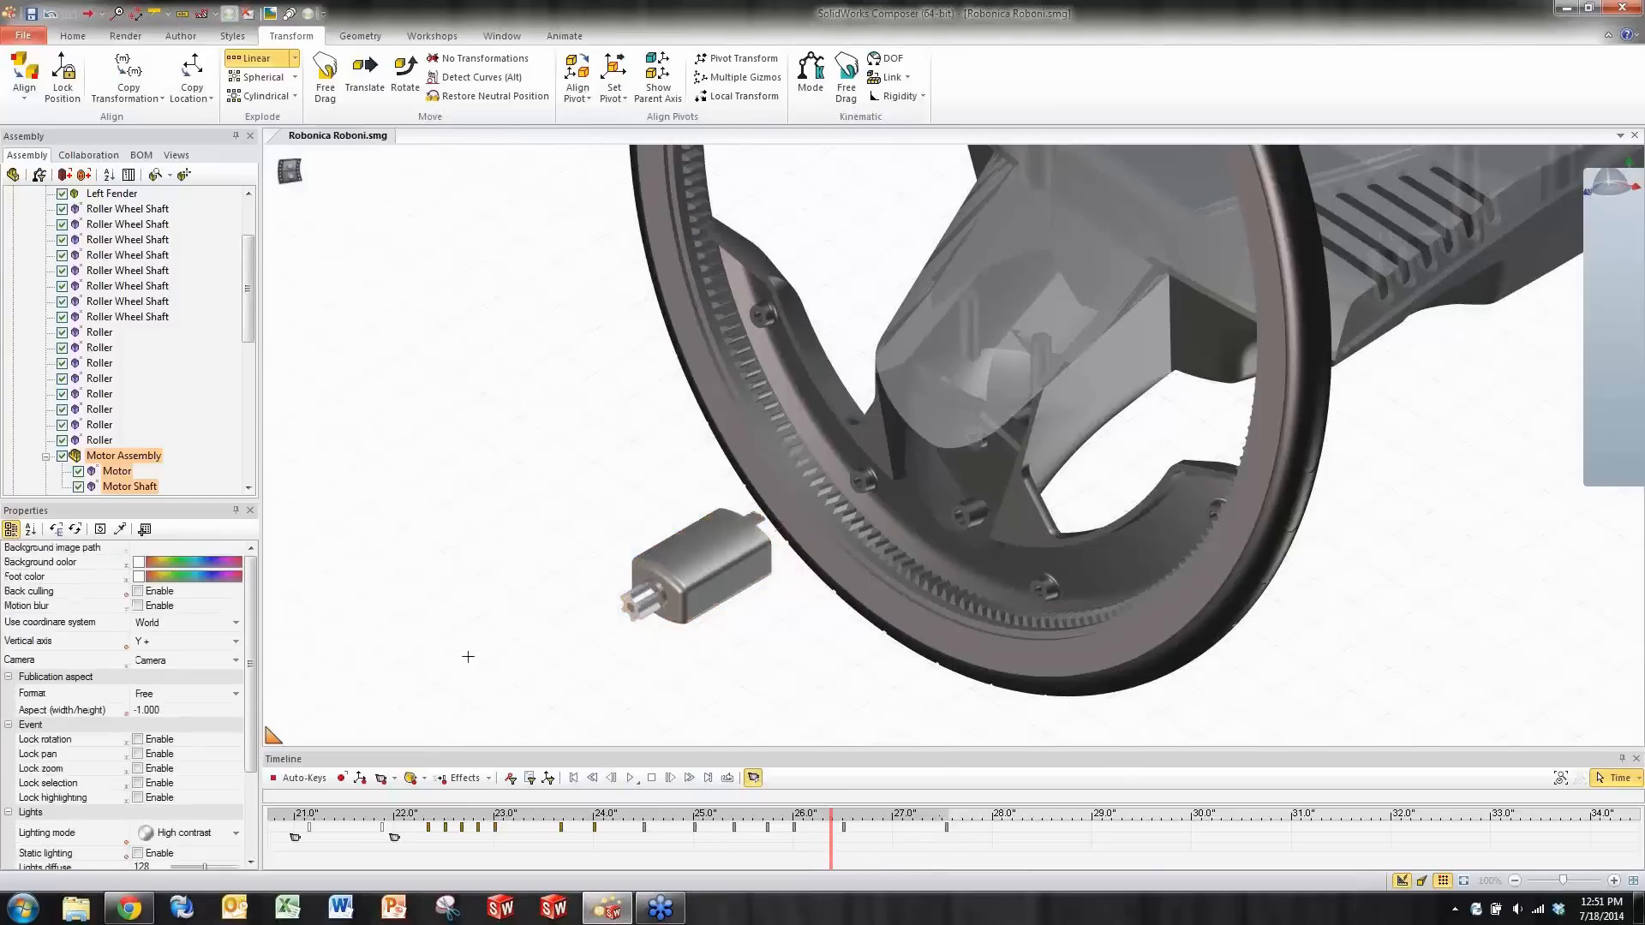
click(631, 777)
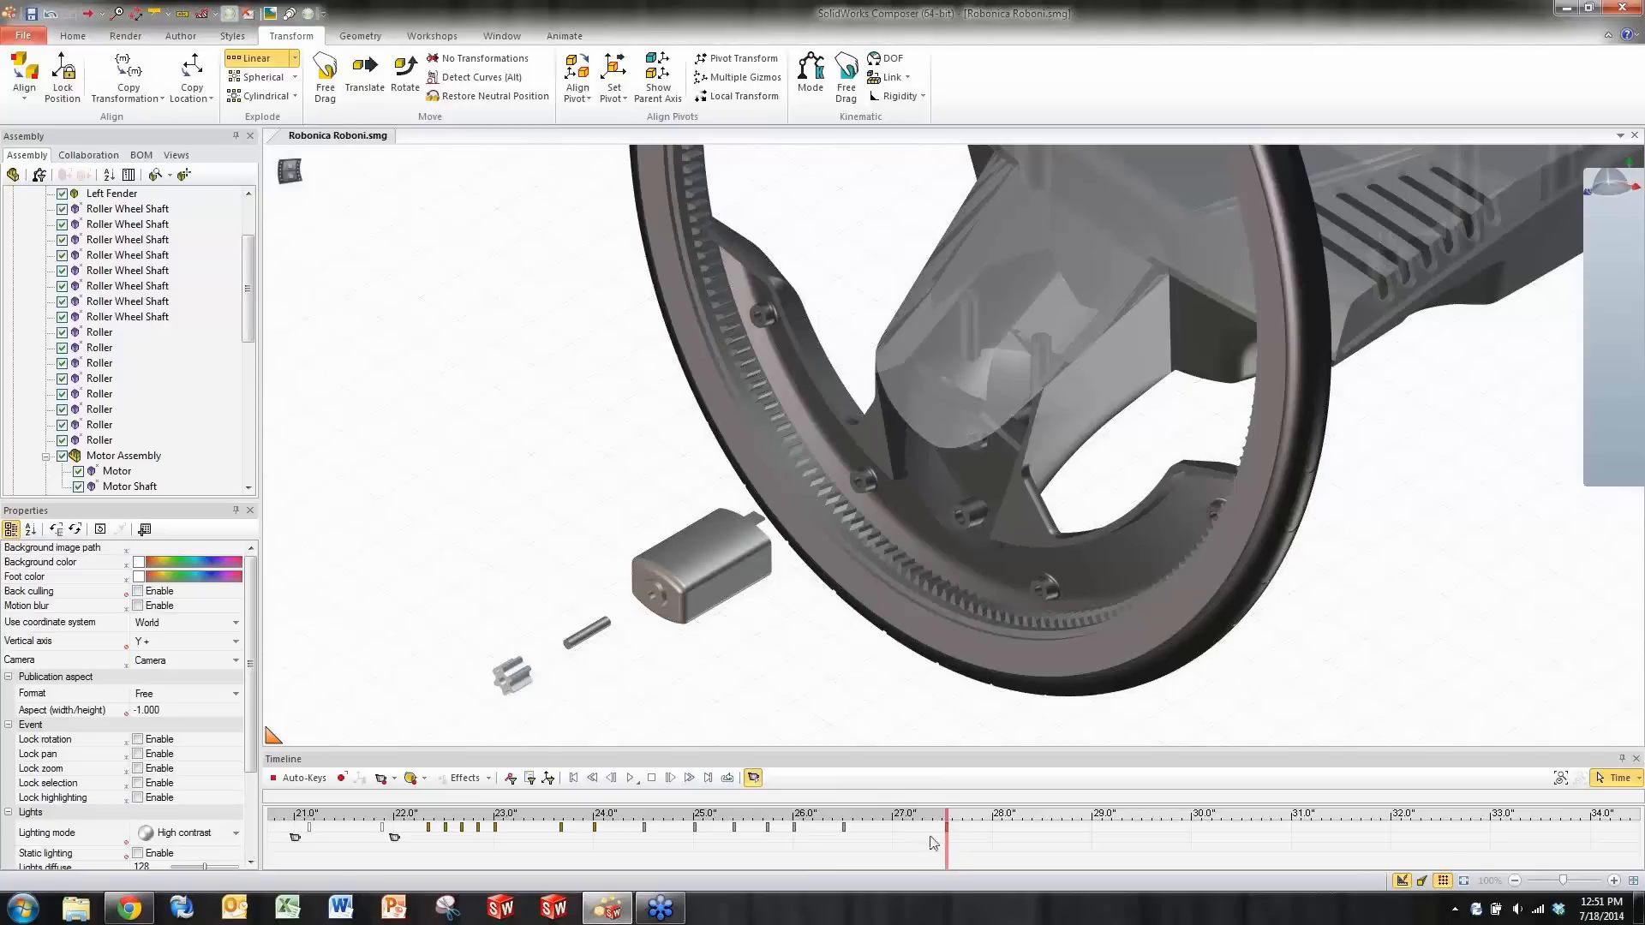
- Add the 2D text "Replace Motor" above the exploded motor at 28 s
drag(946, 854, 994, 848)
click(180, 35)
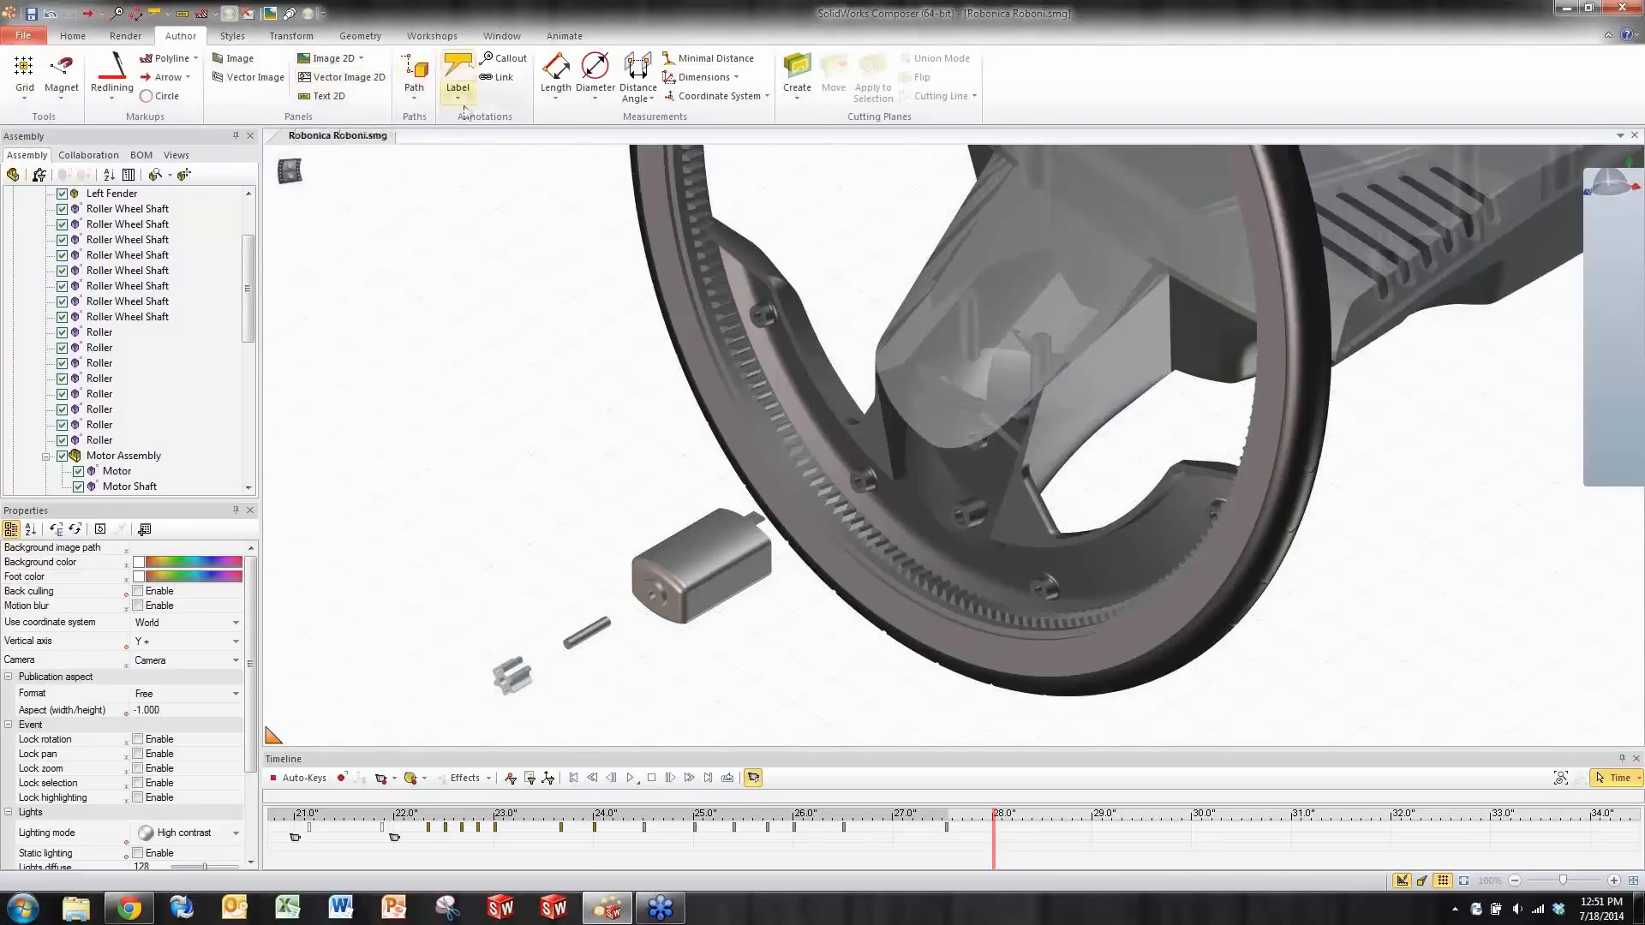
click(329, 96)
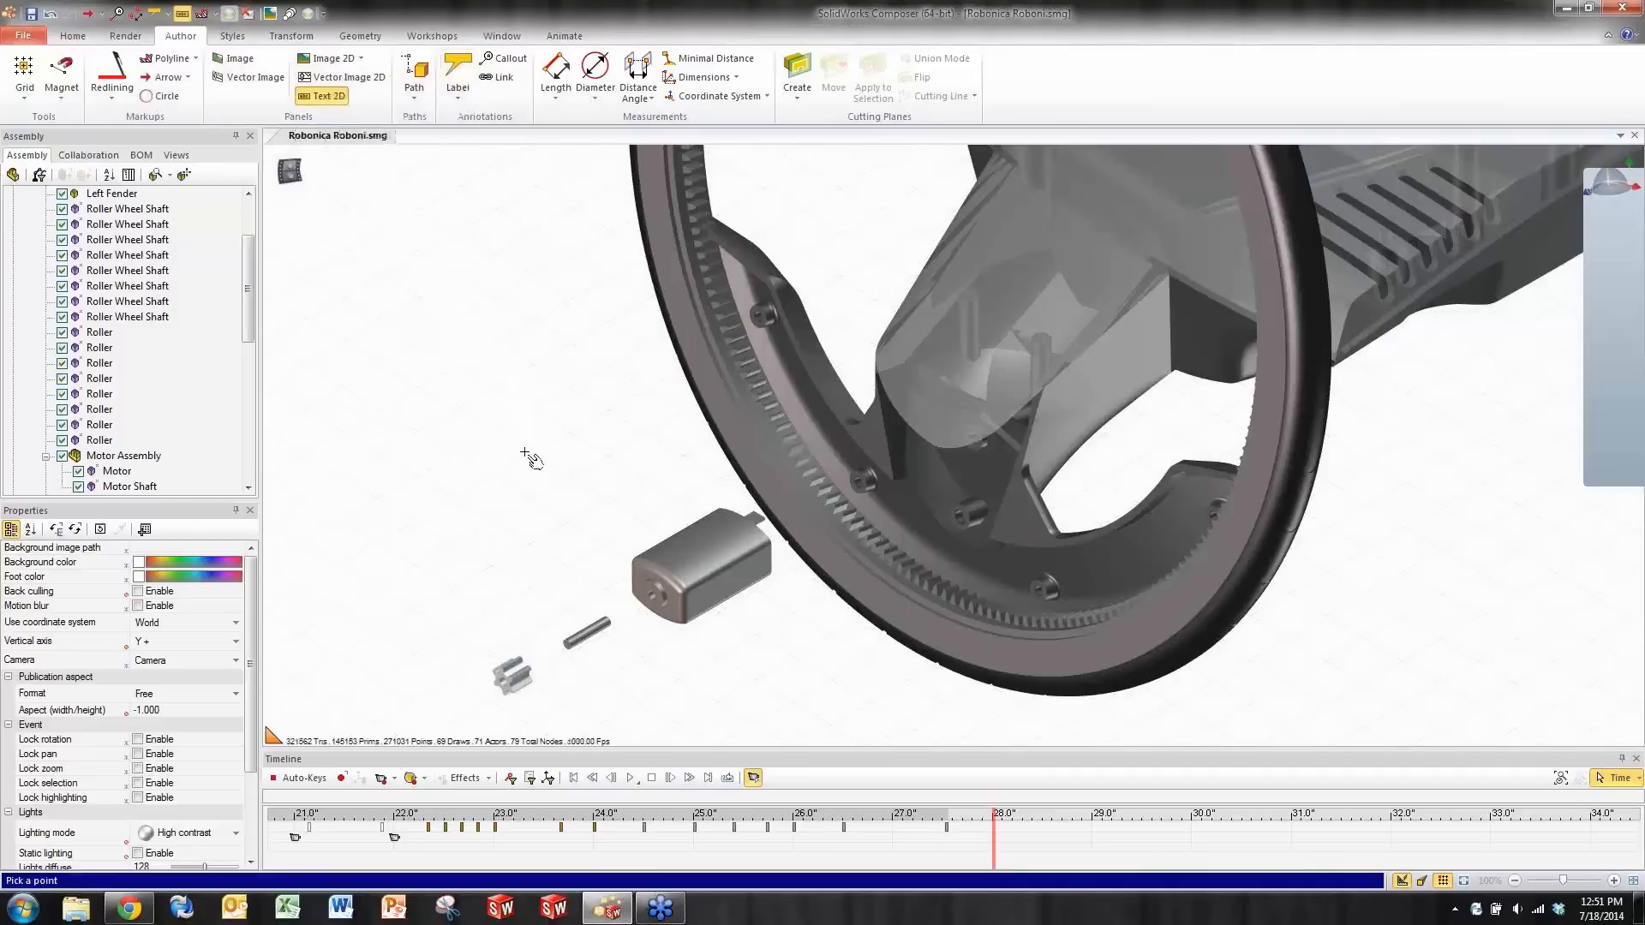
click(407, 455)
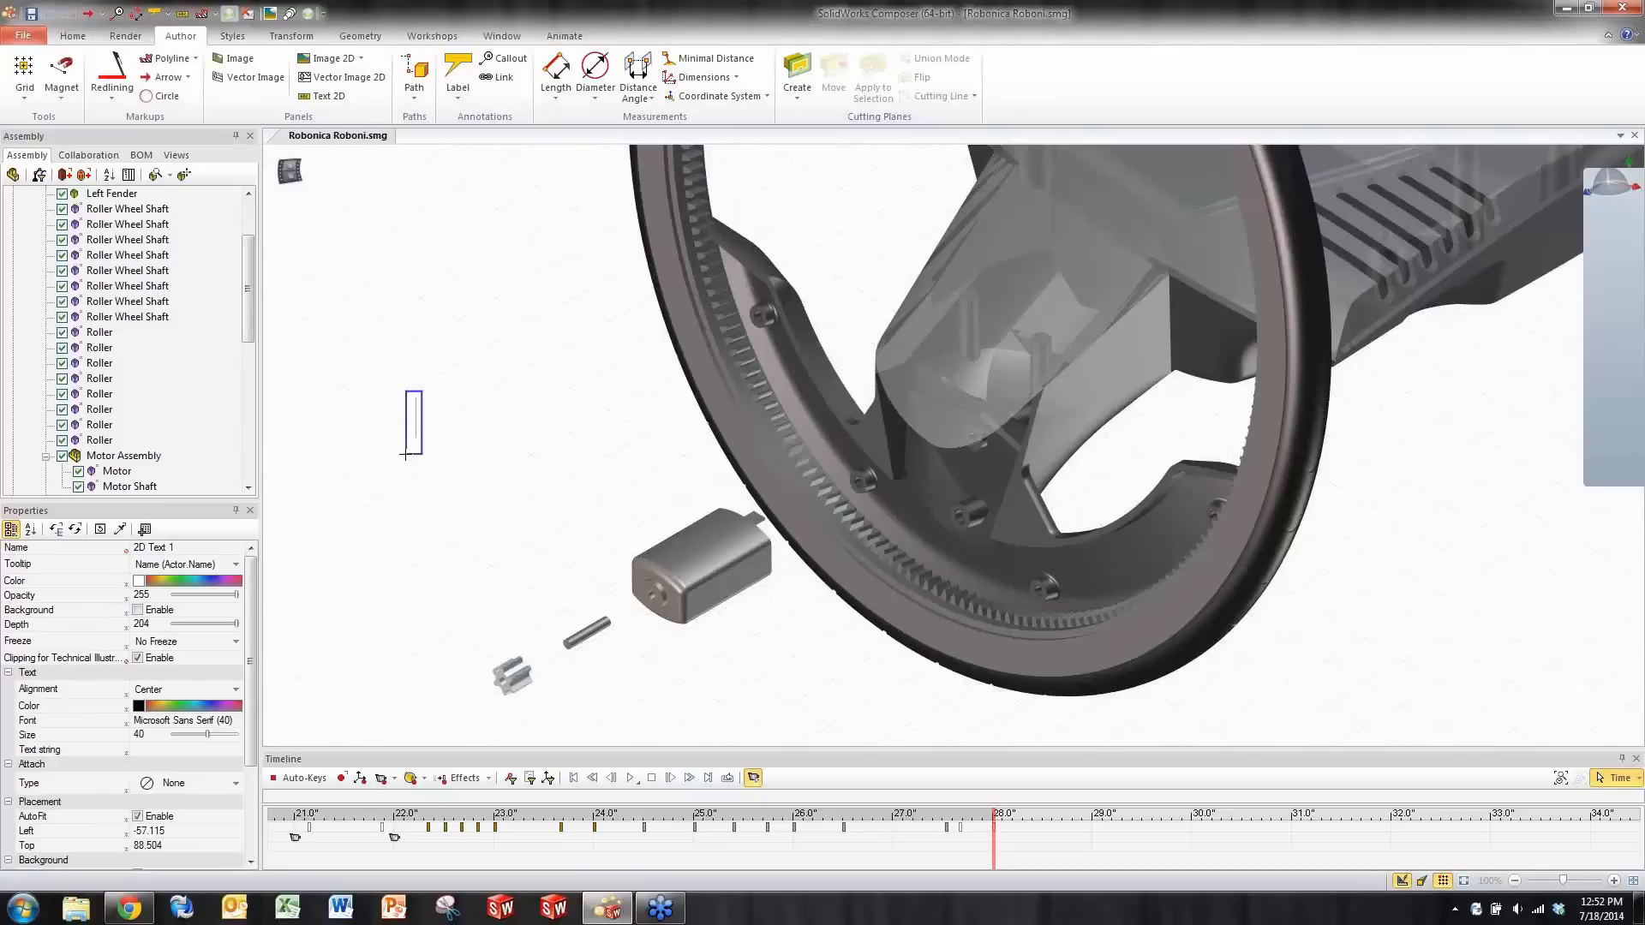
text(Re)
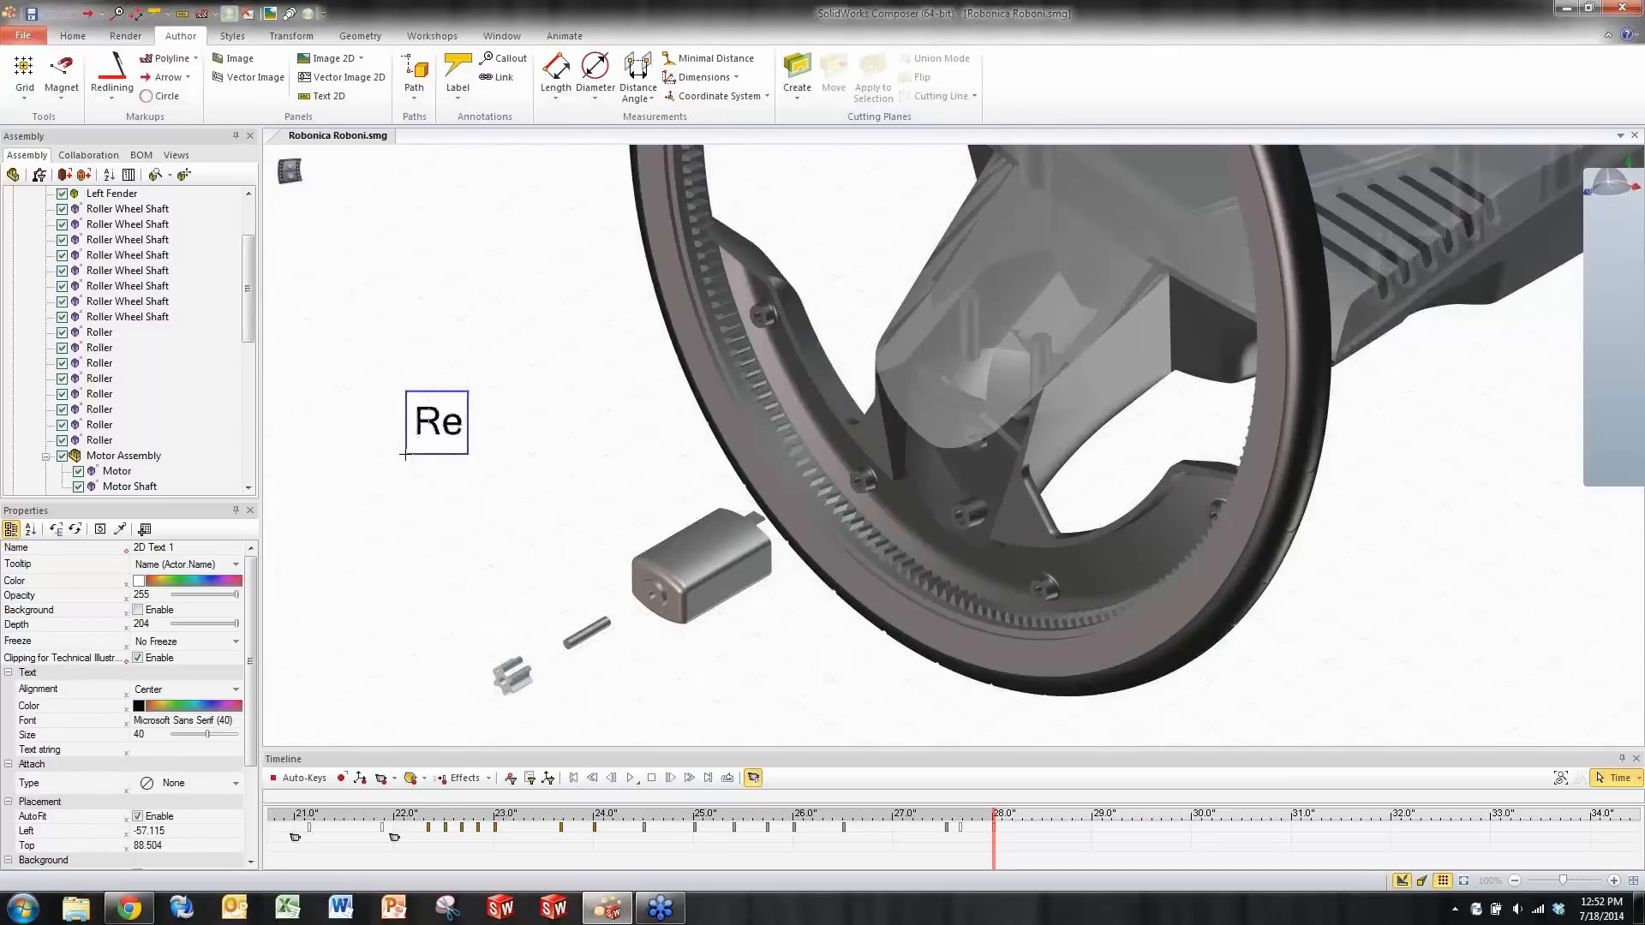
text(place Motor)
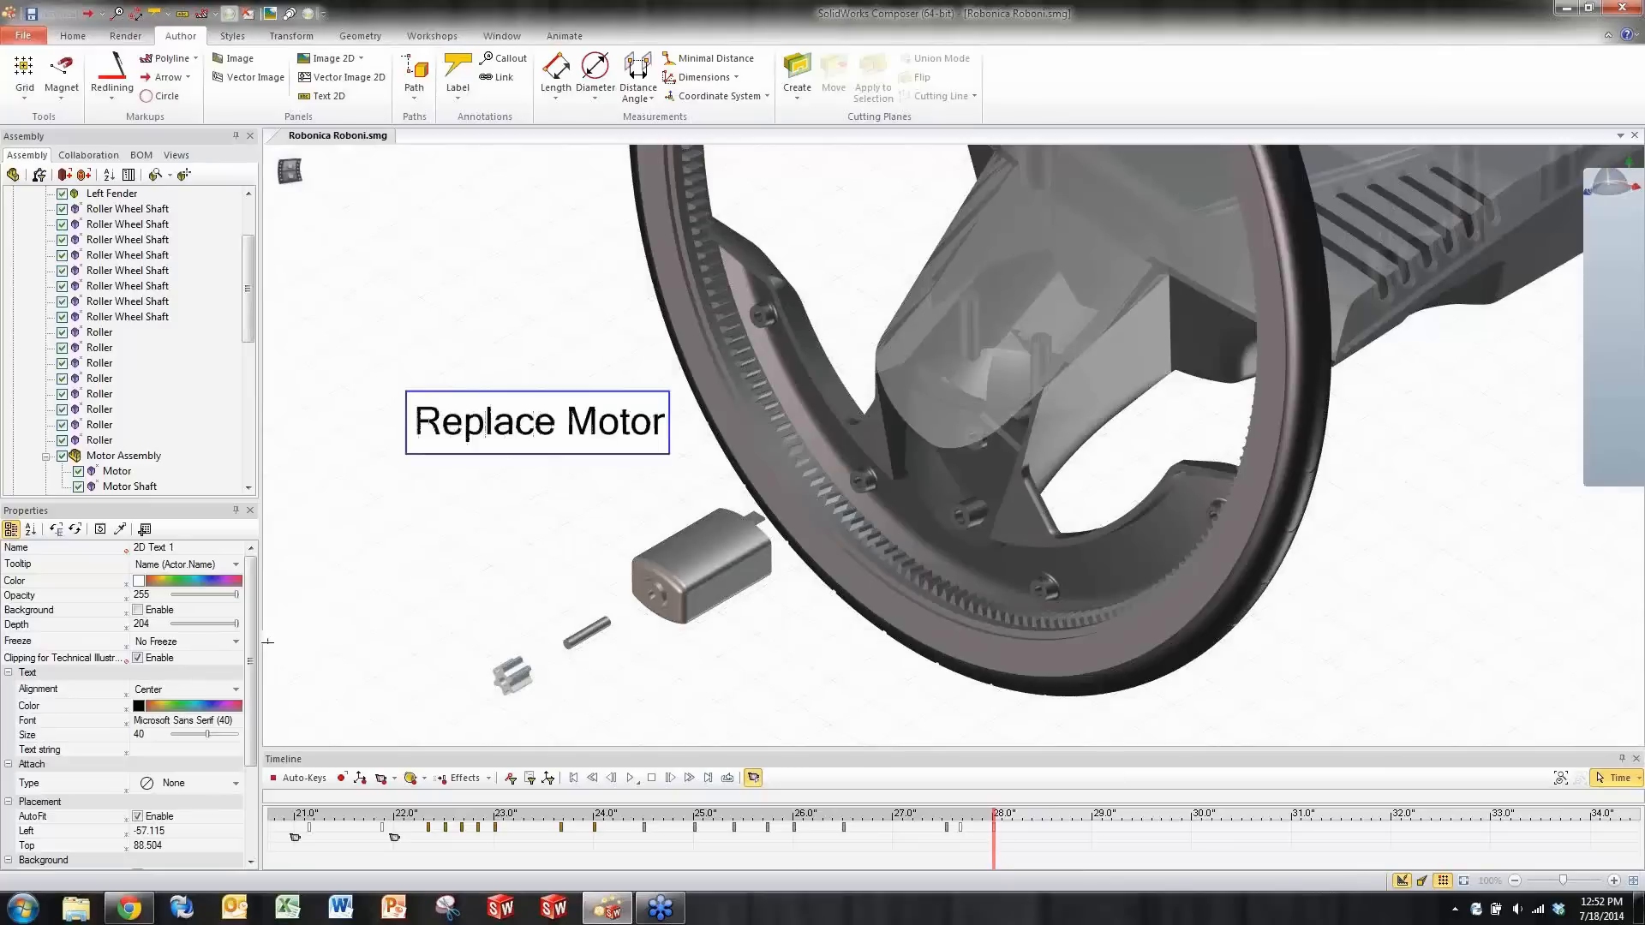
drag(251, 651, 253, 648)
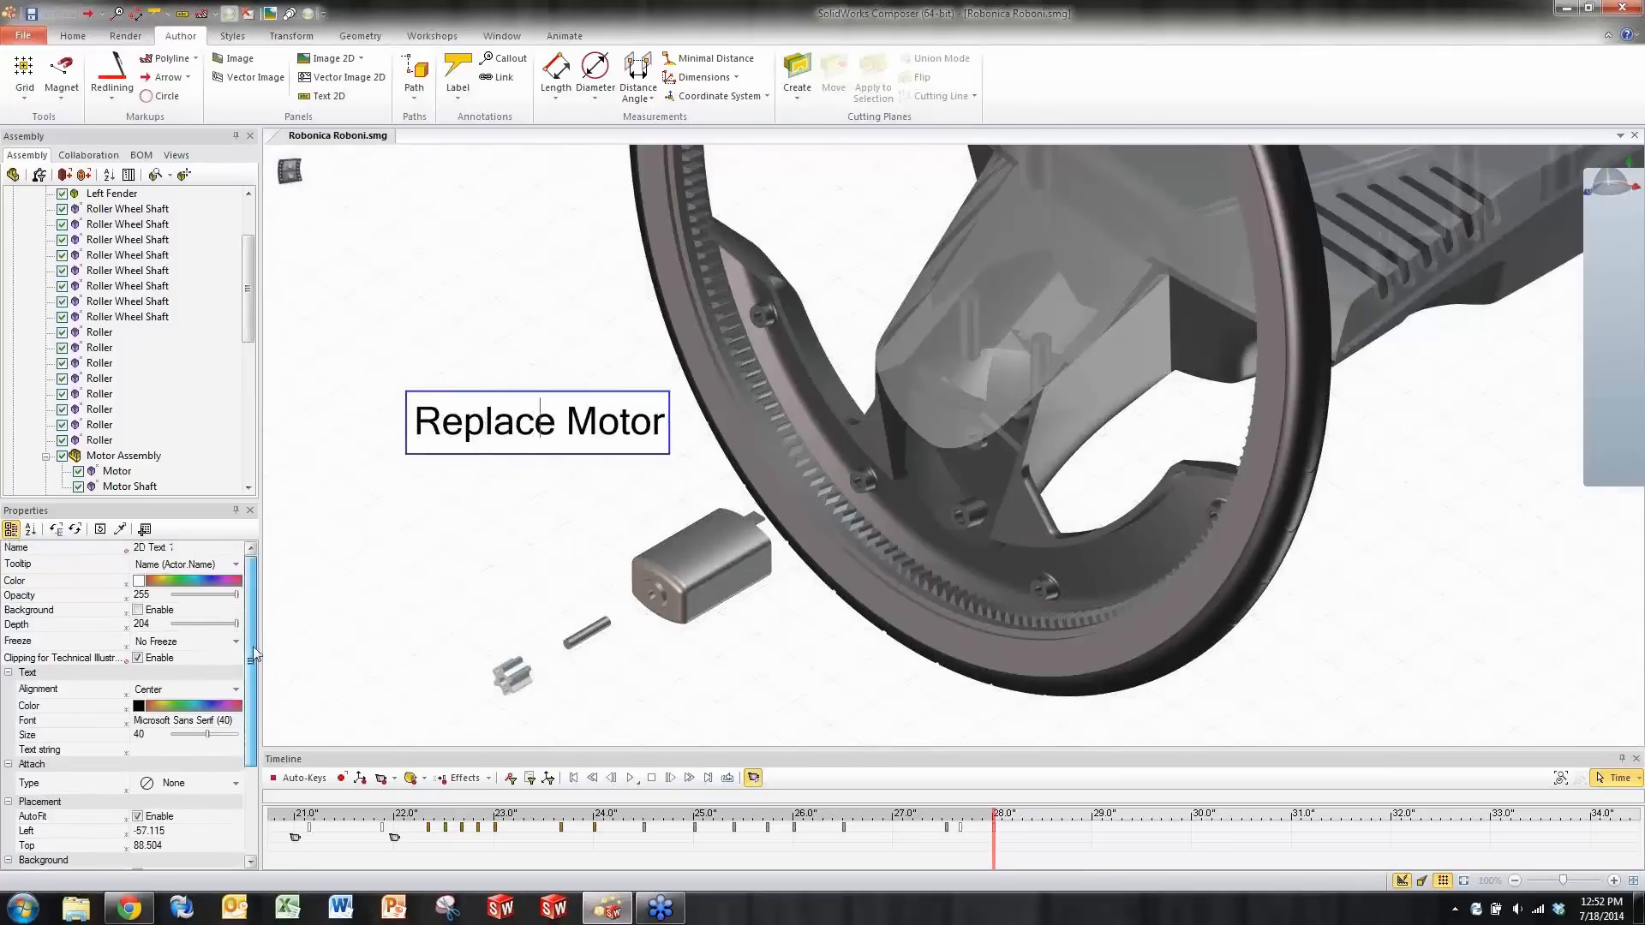
click(209, 750)
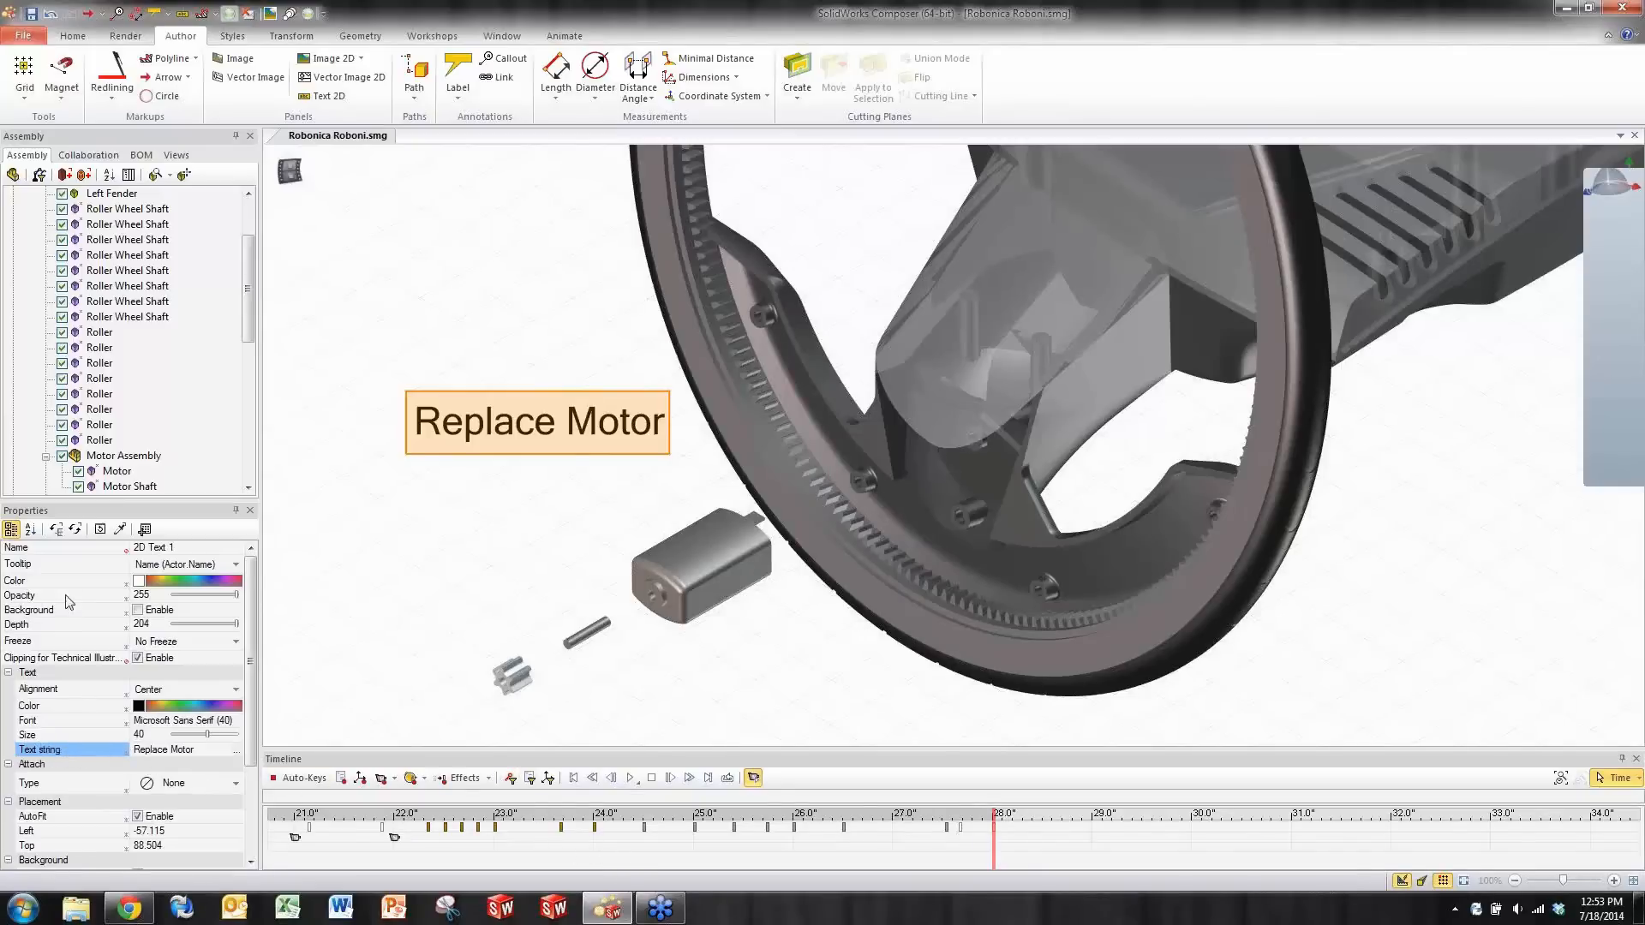
click(56, 530)
- Scrub the timeline from about 27.7 s to 28.7 s to check how the text appears
click(963, 851)
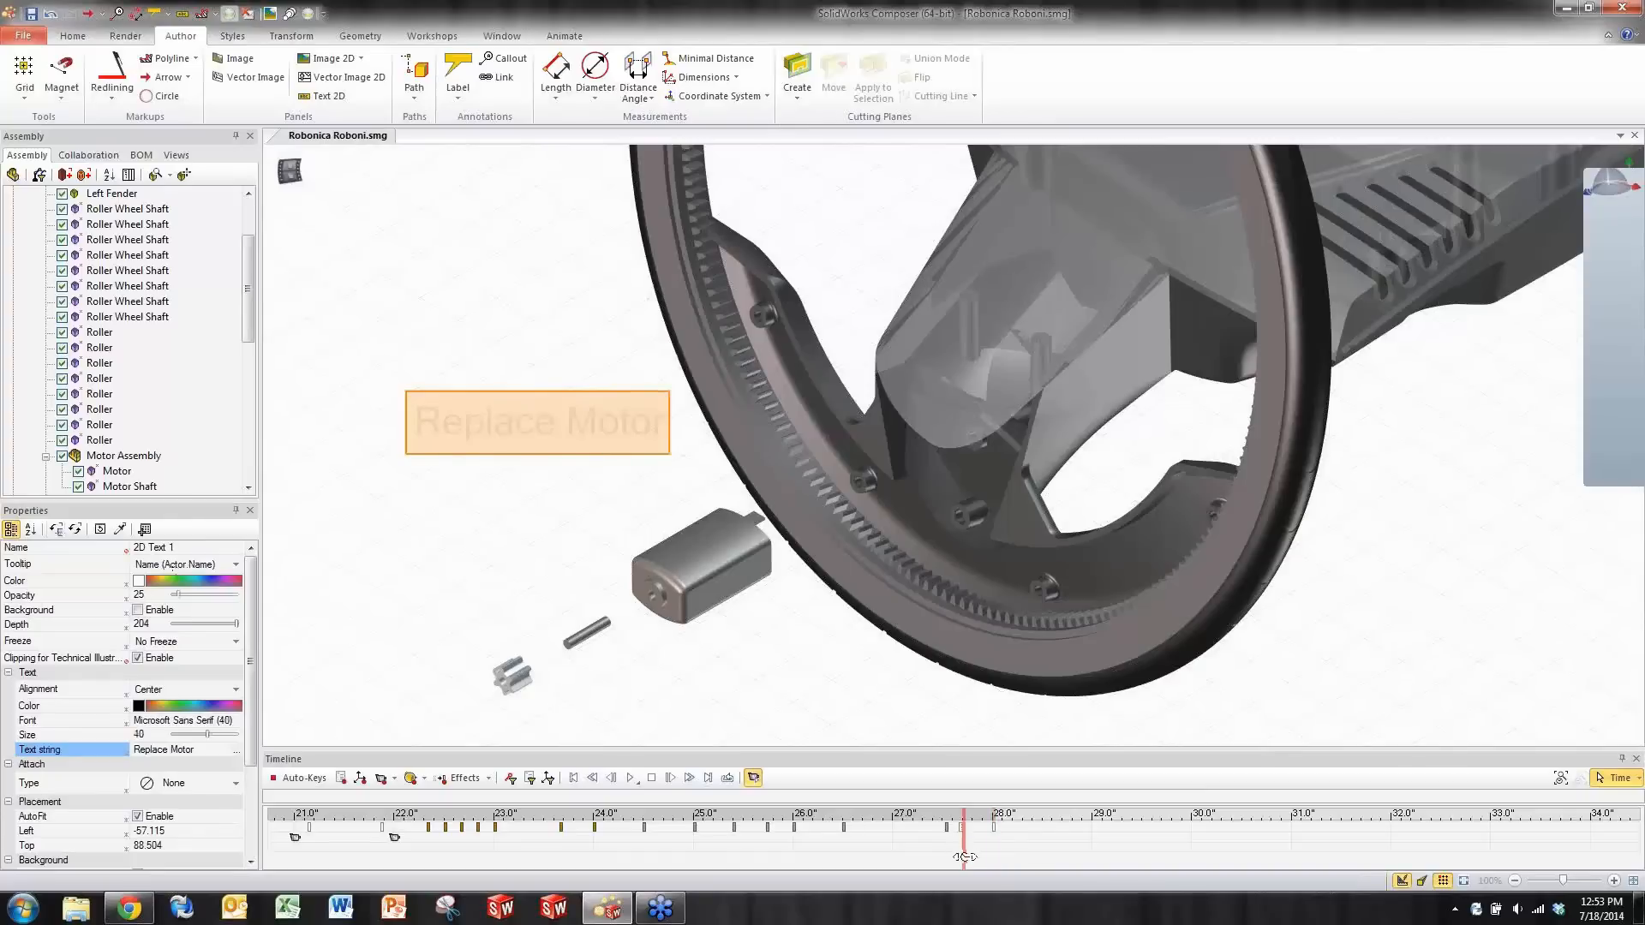
click(960, 857)
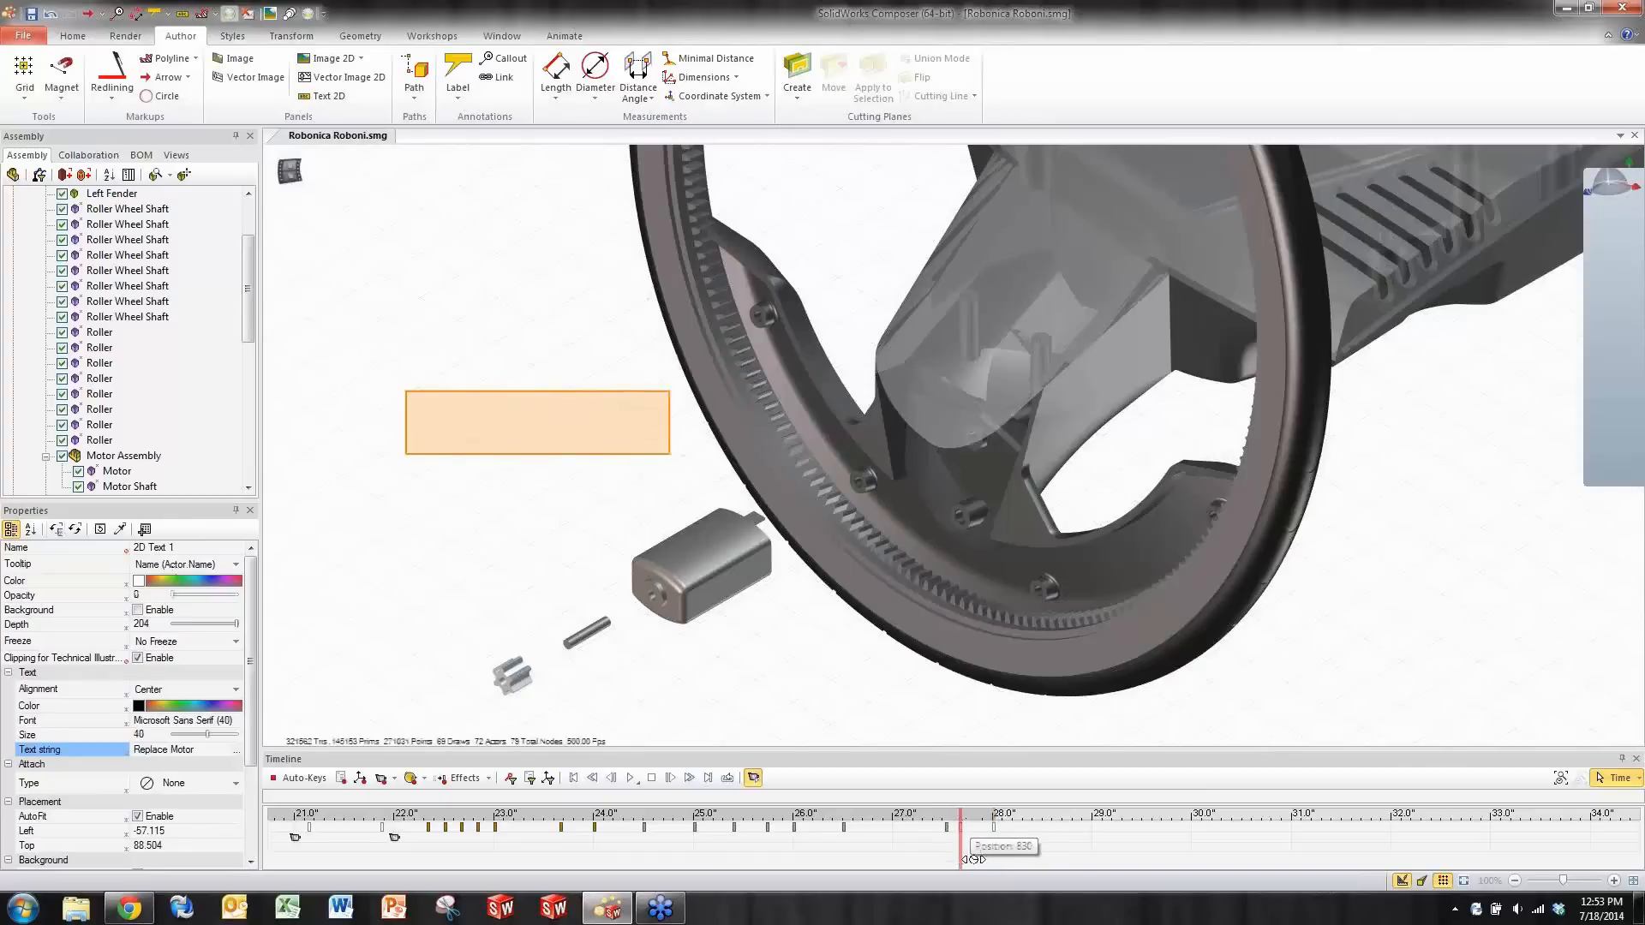
drag(973, 859, 1069, 860)
click(460, 593)
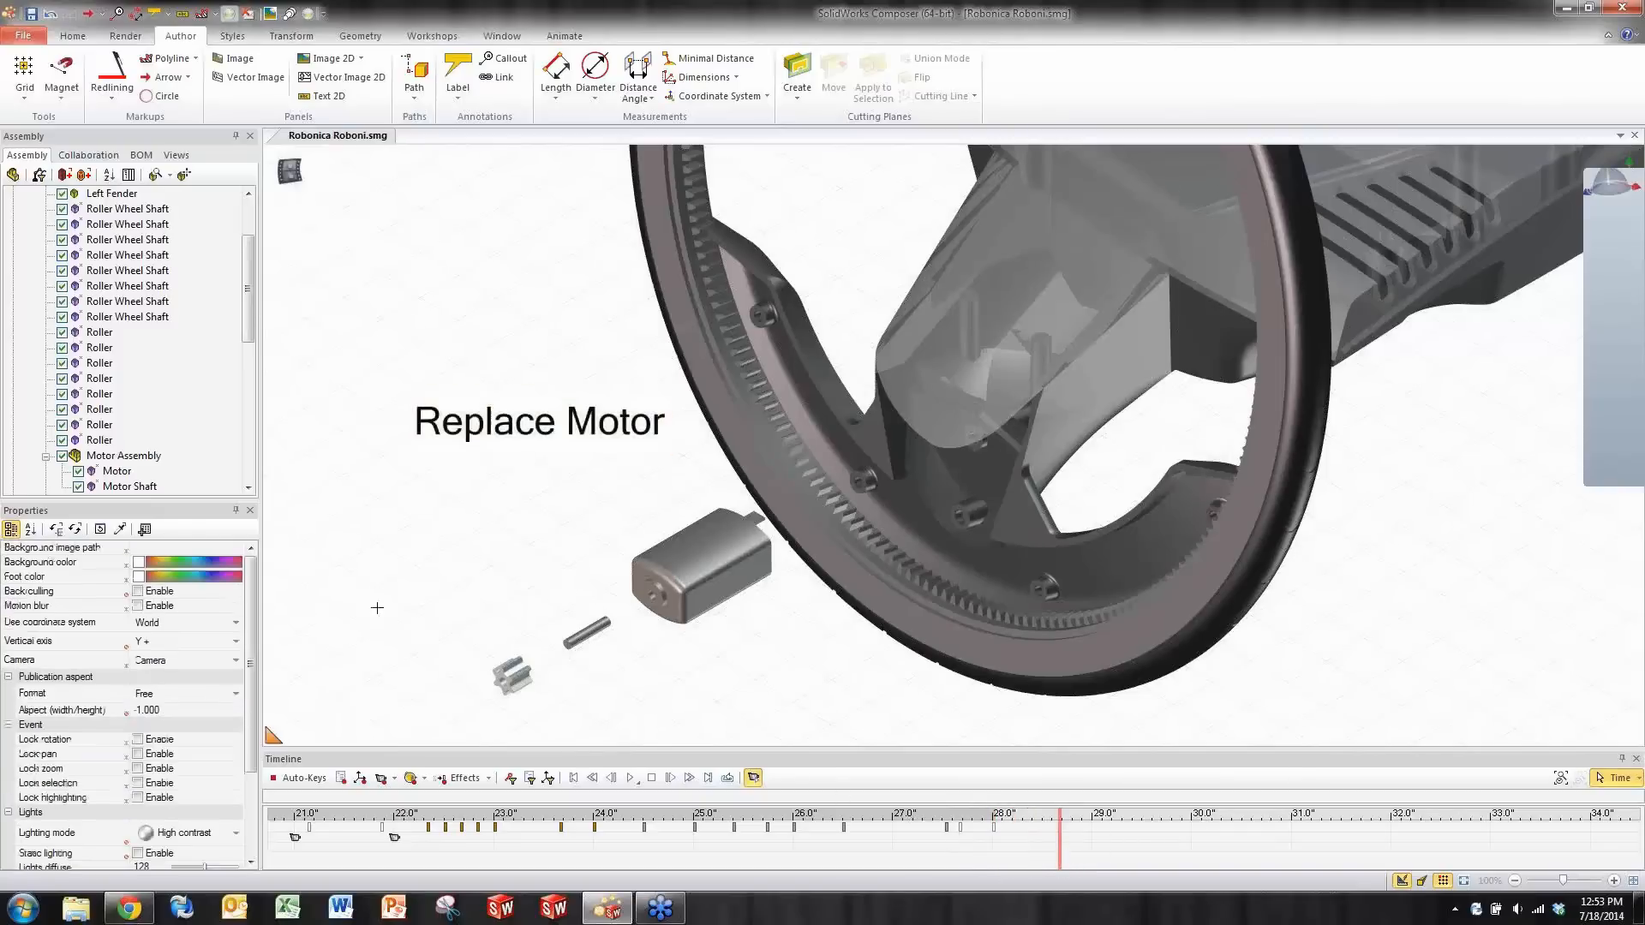
- Save the file and advance the animation time to 29 s
click(31, 15)
drag(996, 854, 1059, 859)
drag(1060, 858, 1095, 868)
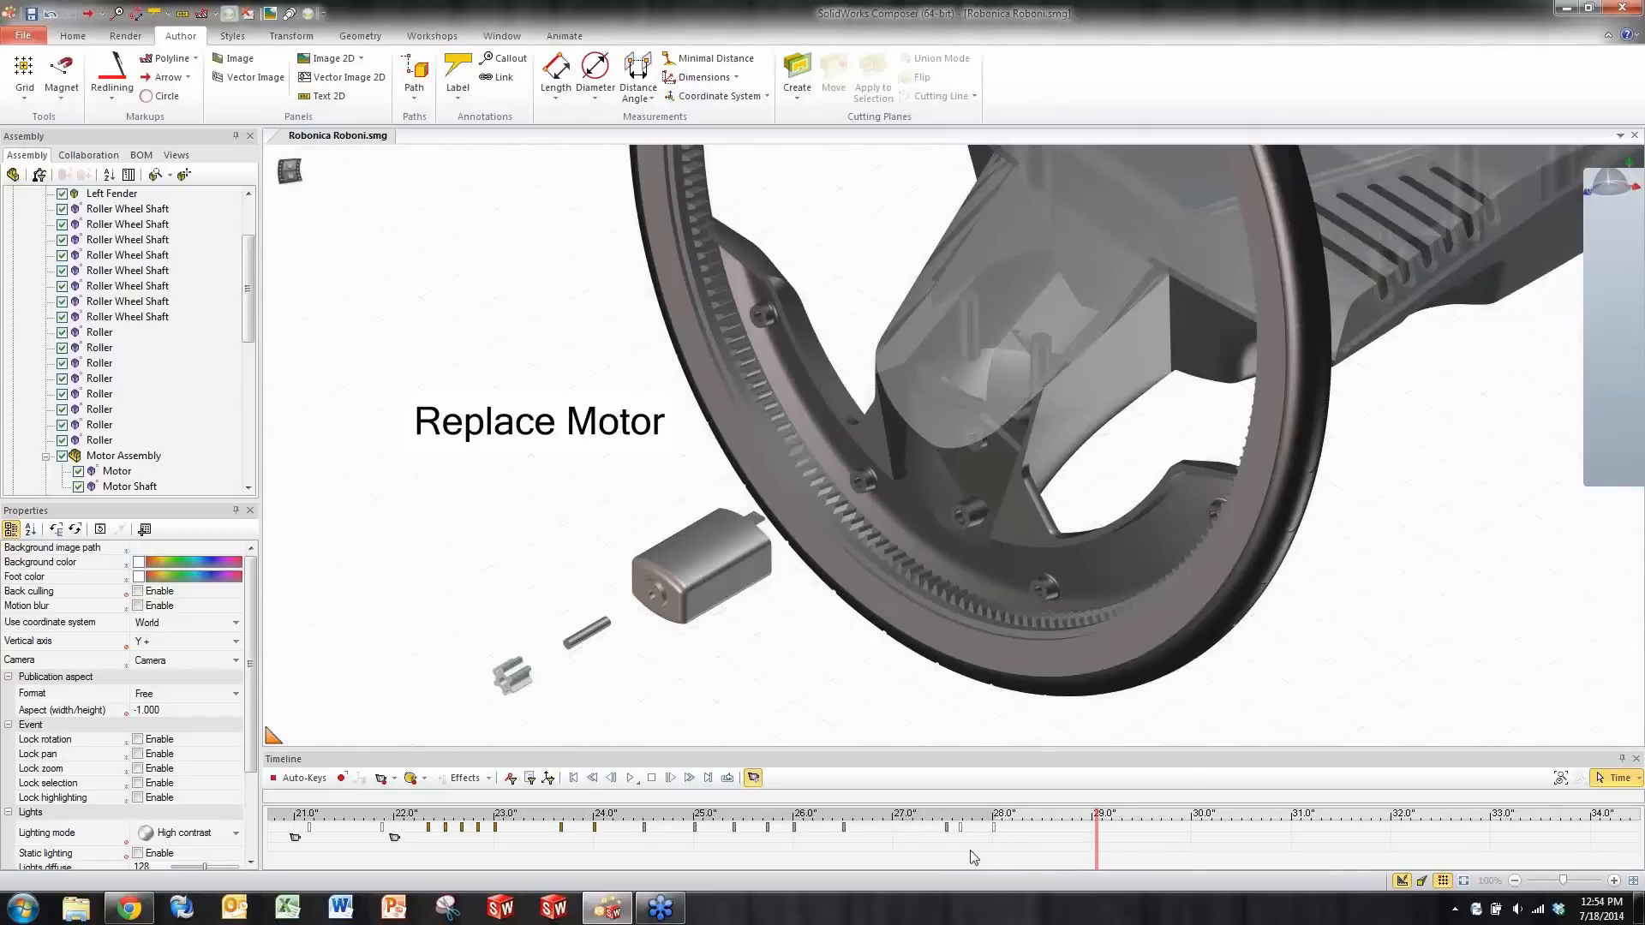
- Select the whole animation's time range from 0 s to about 28 s and copy it to start at about 30 s
drag(1029, 857, 295, 723)
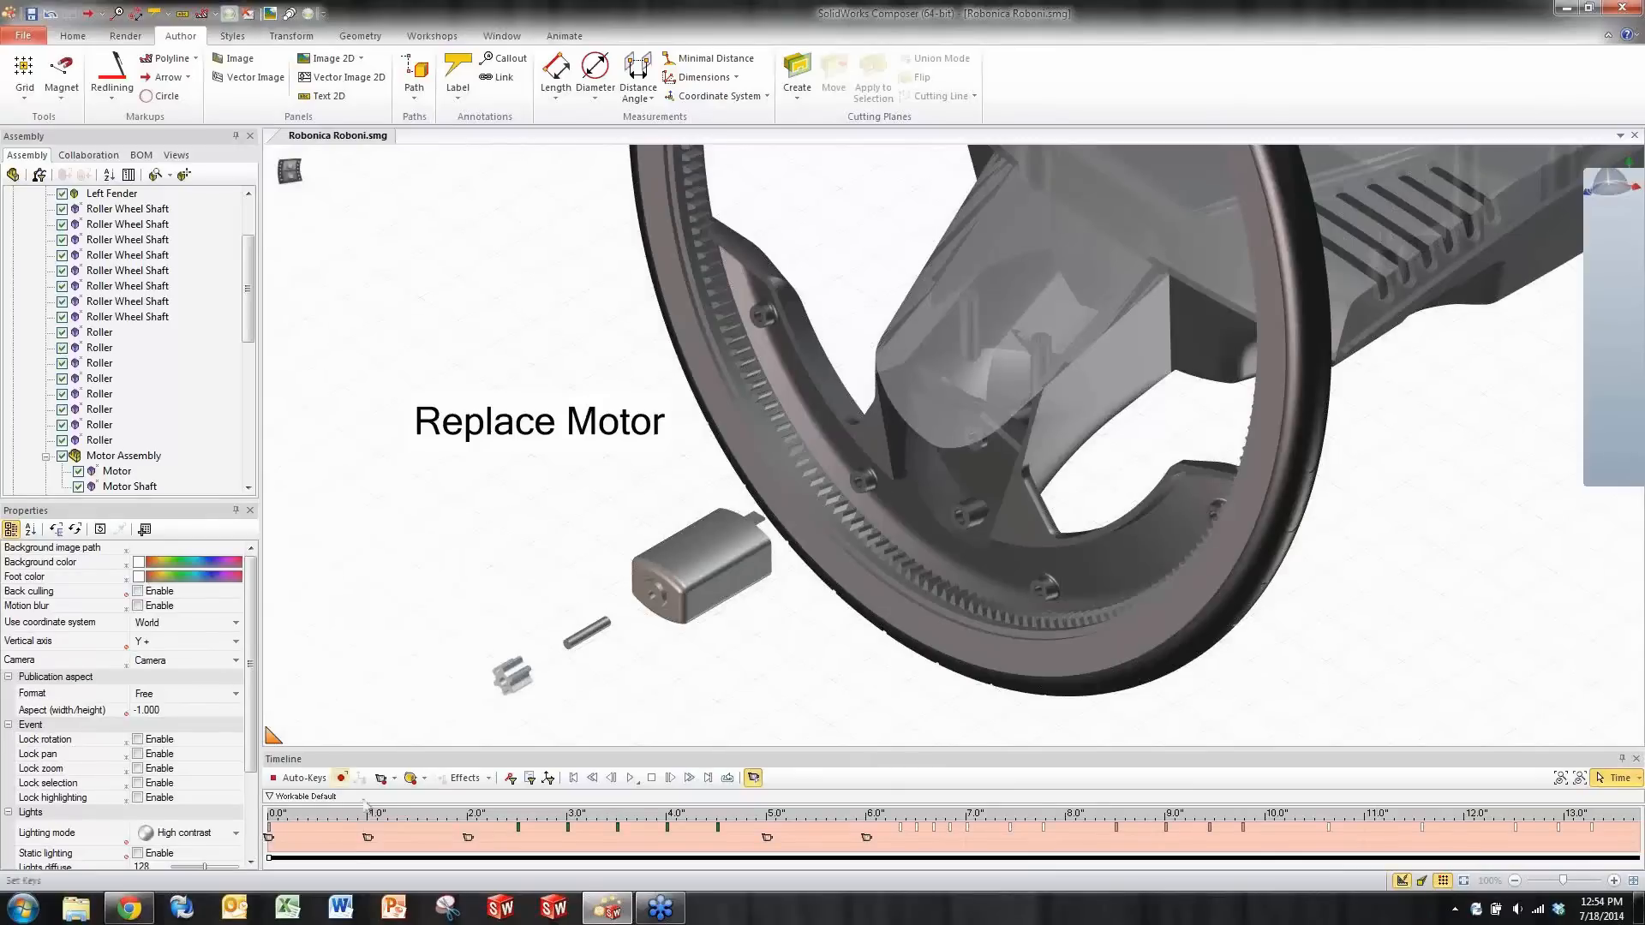
scroll(818, 844, down, 5)
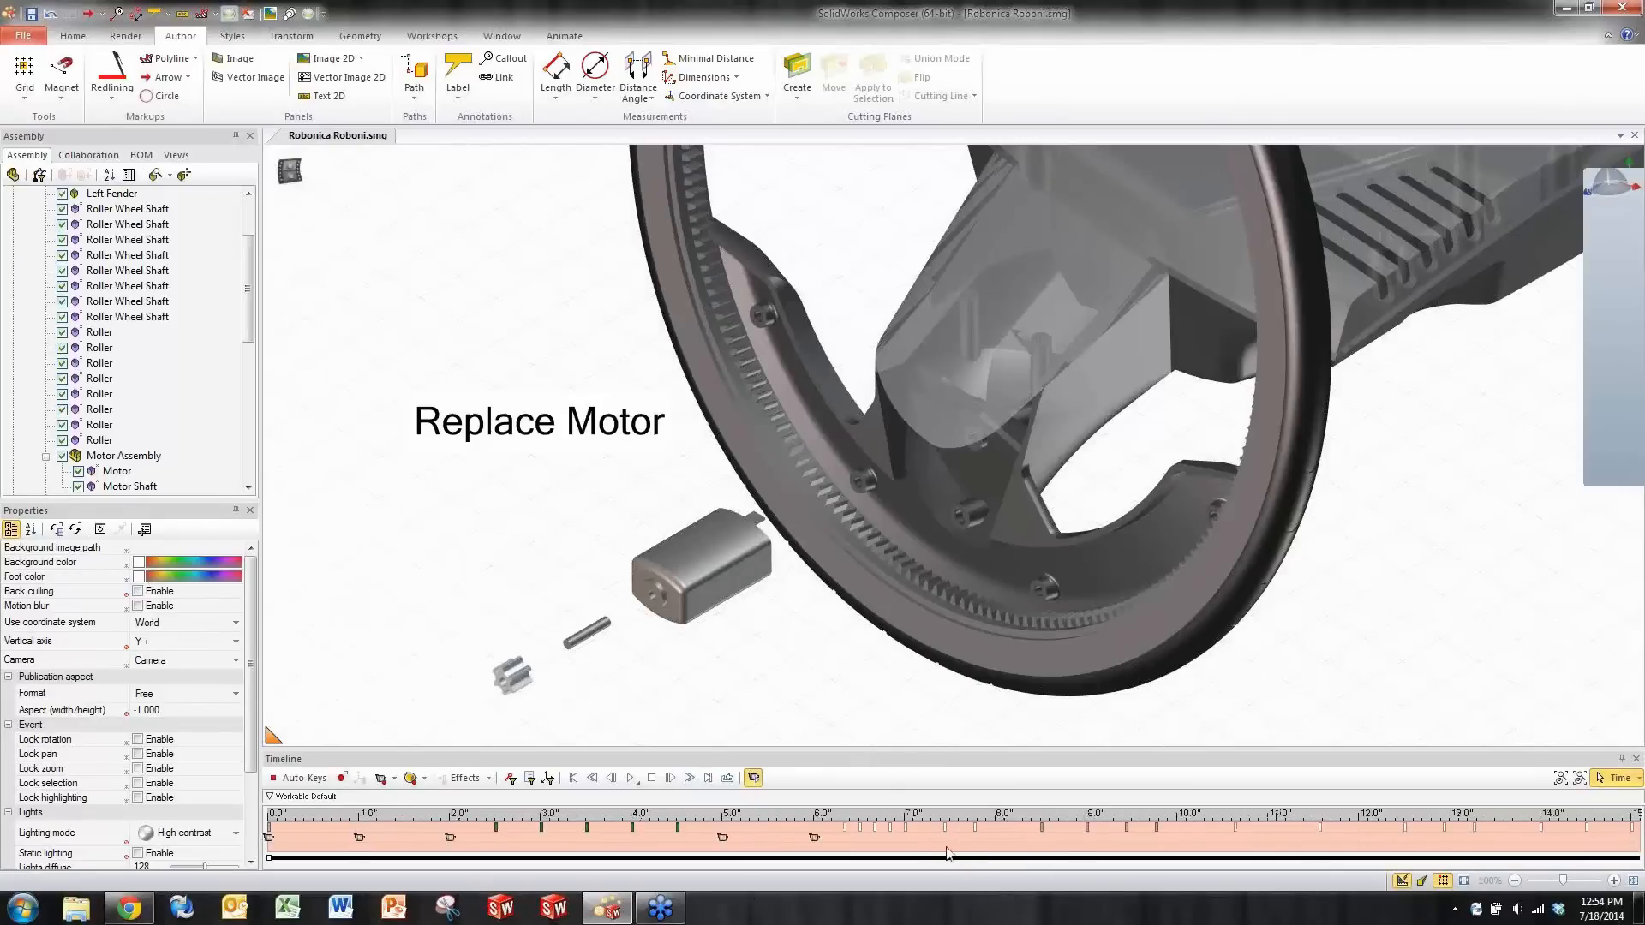
scroll(818, 844, down, 4)
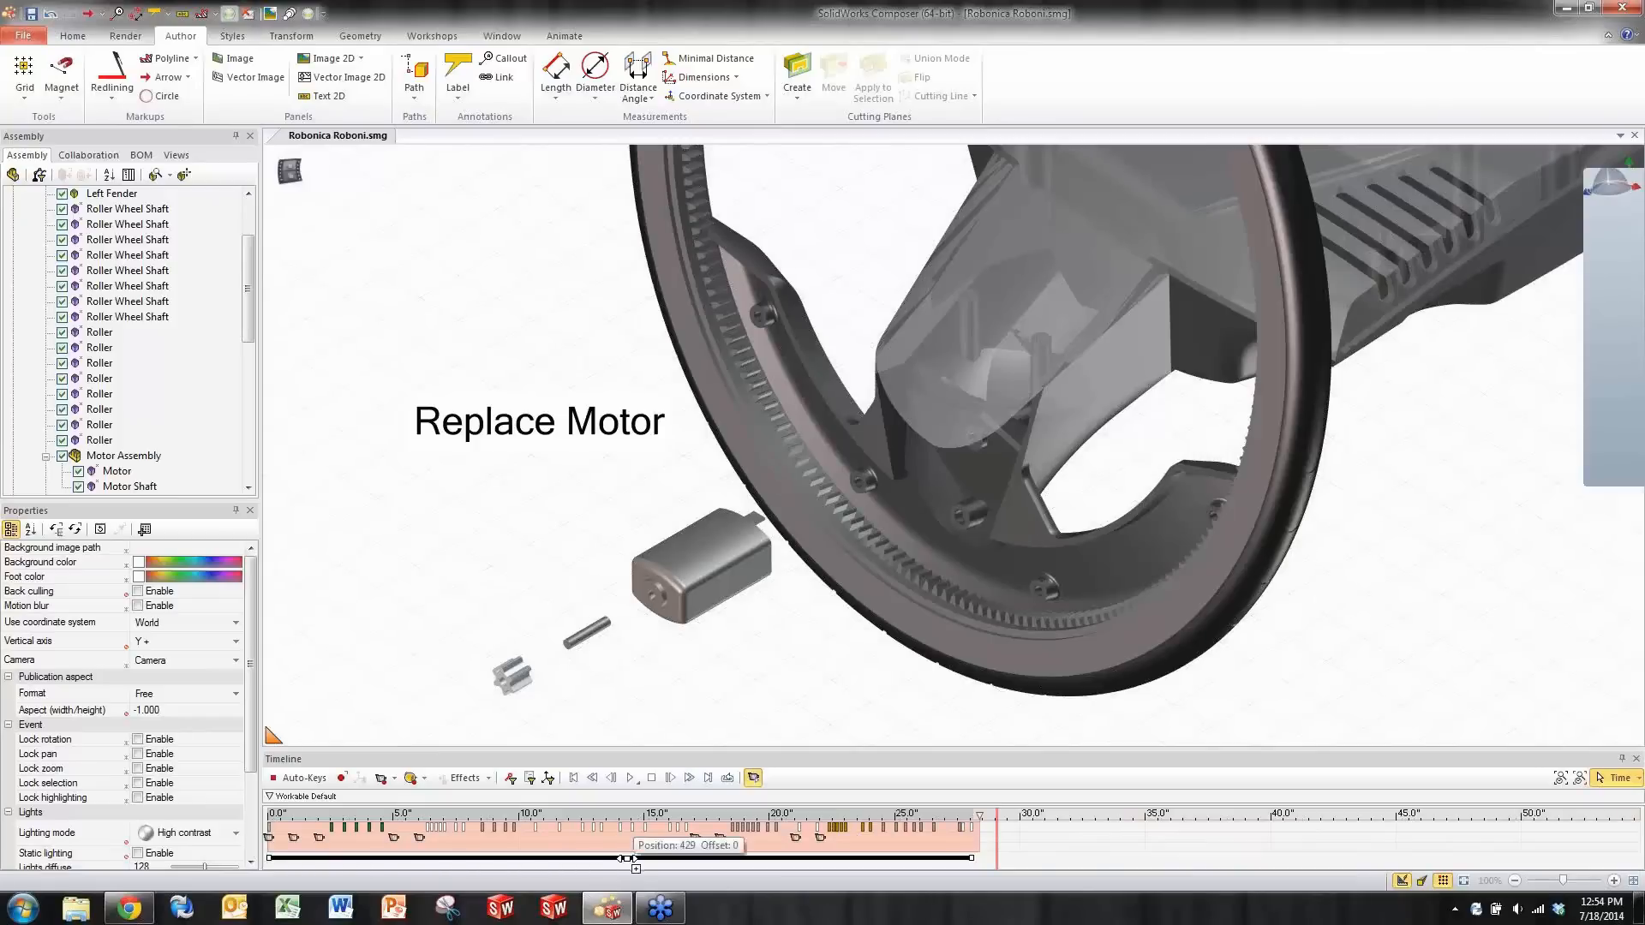
drag(630, 859, 1379, 845)
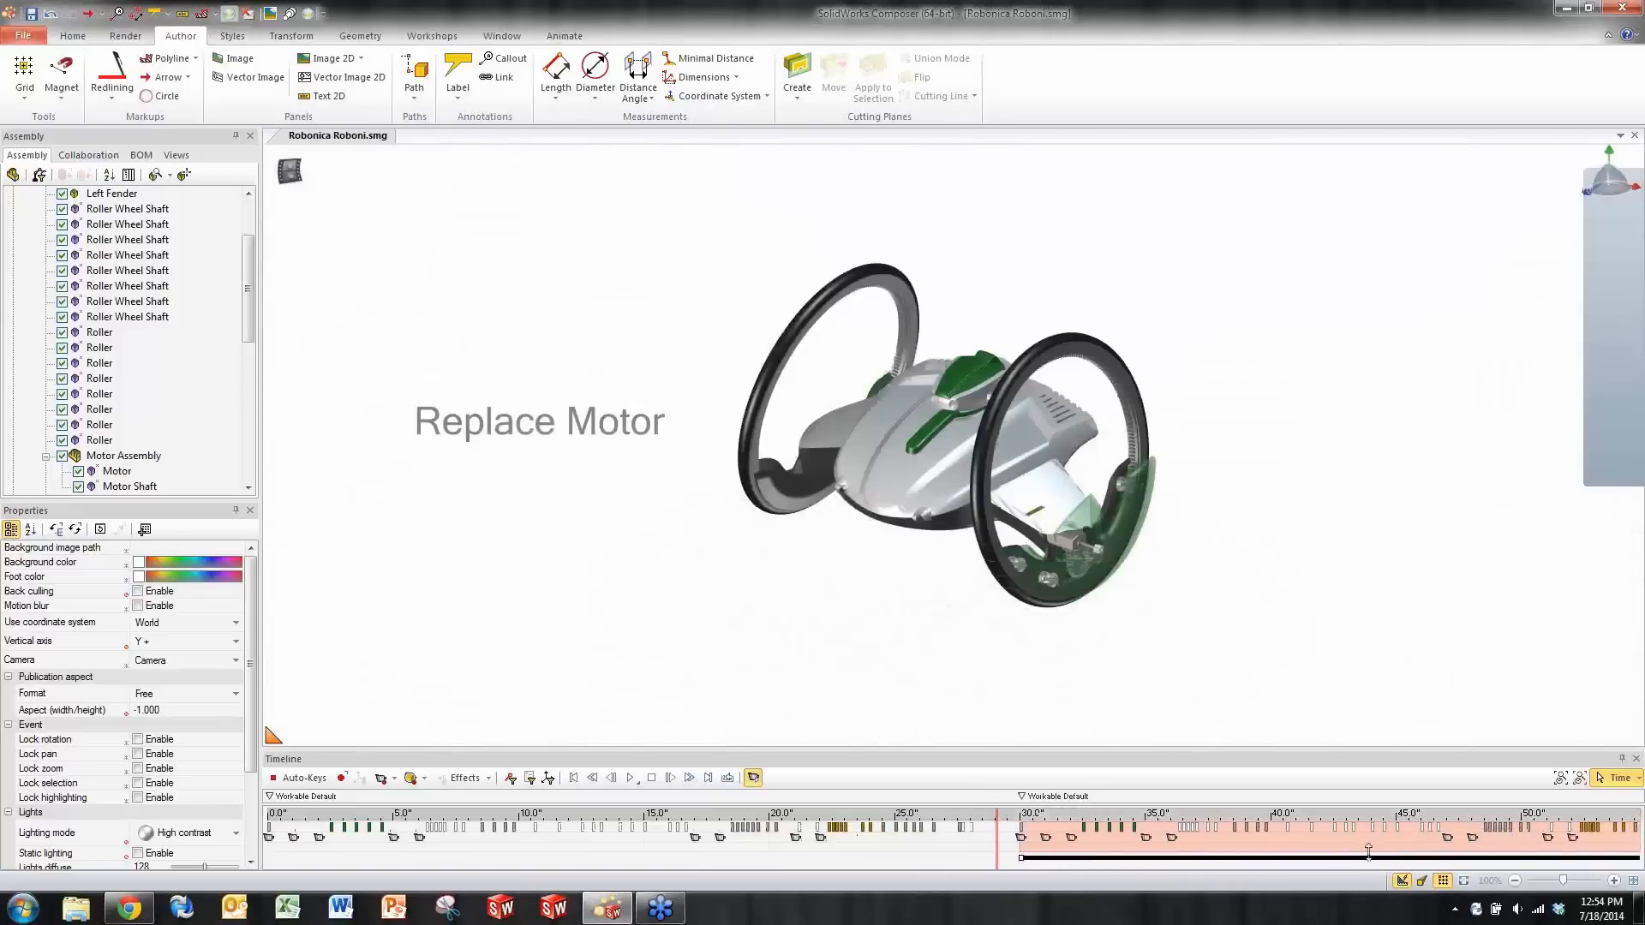
- Invert the copied time selection so that its keys run in reverse, and clear the selection
right_click(1367, 857)
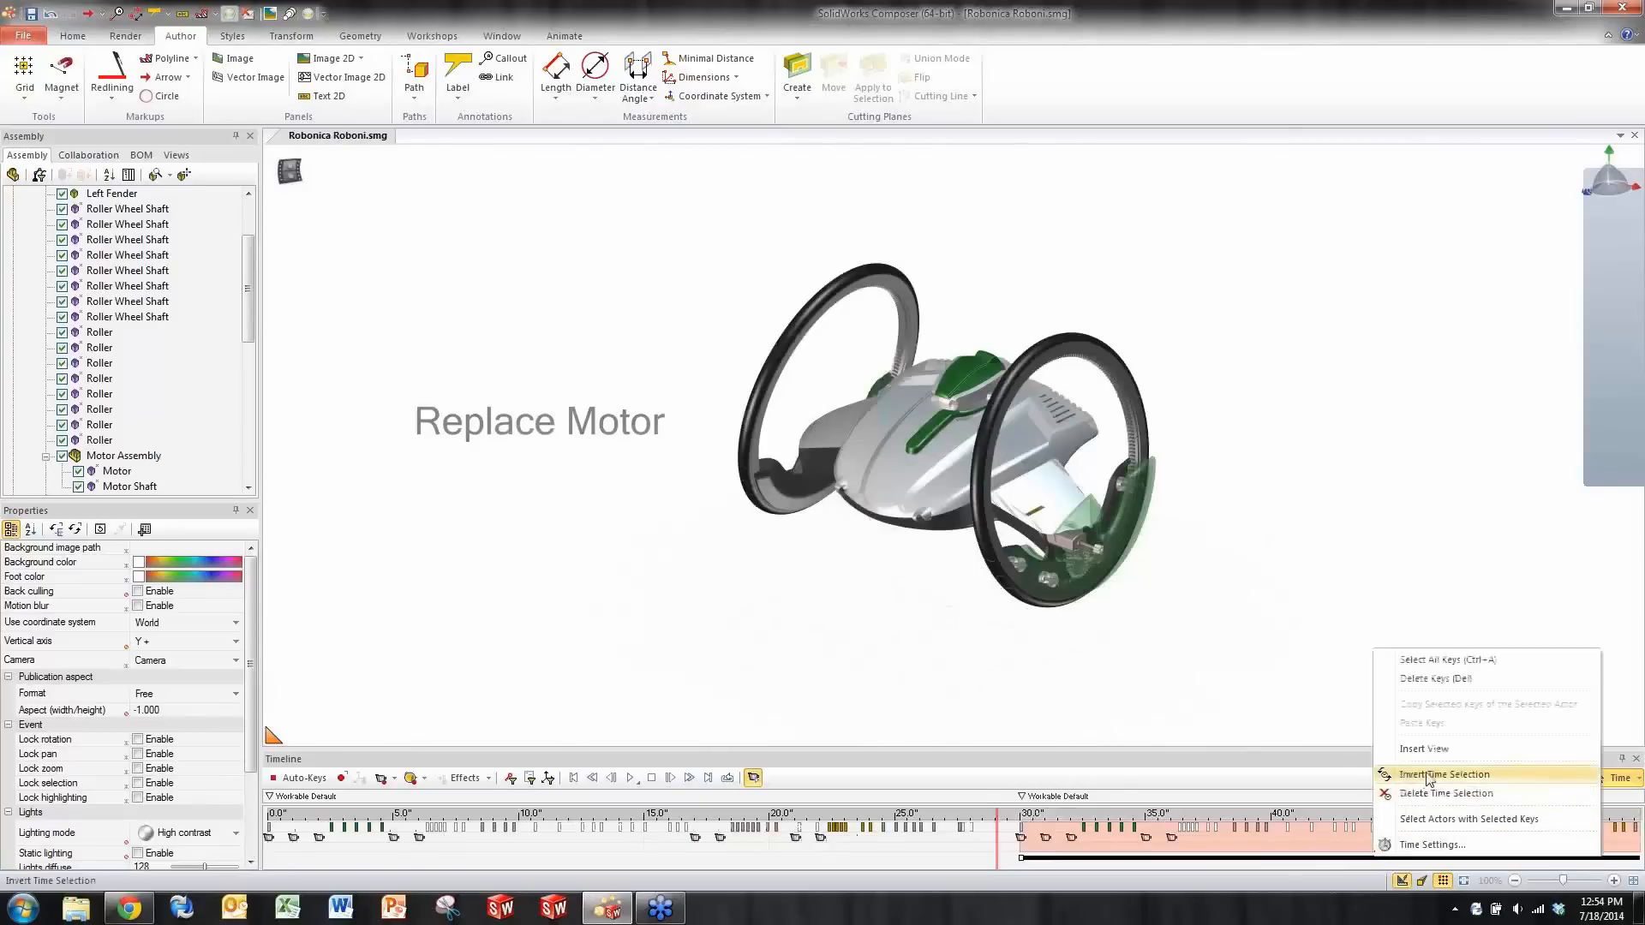
click(1429, 775)
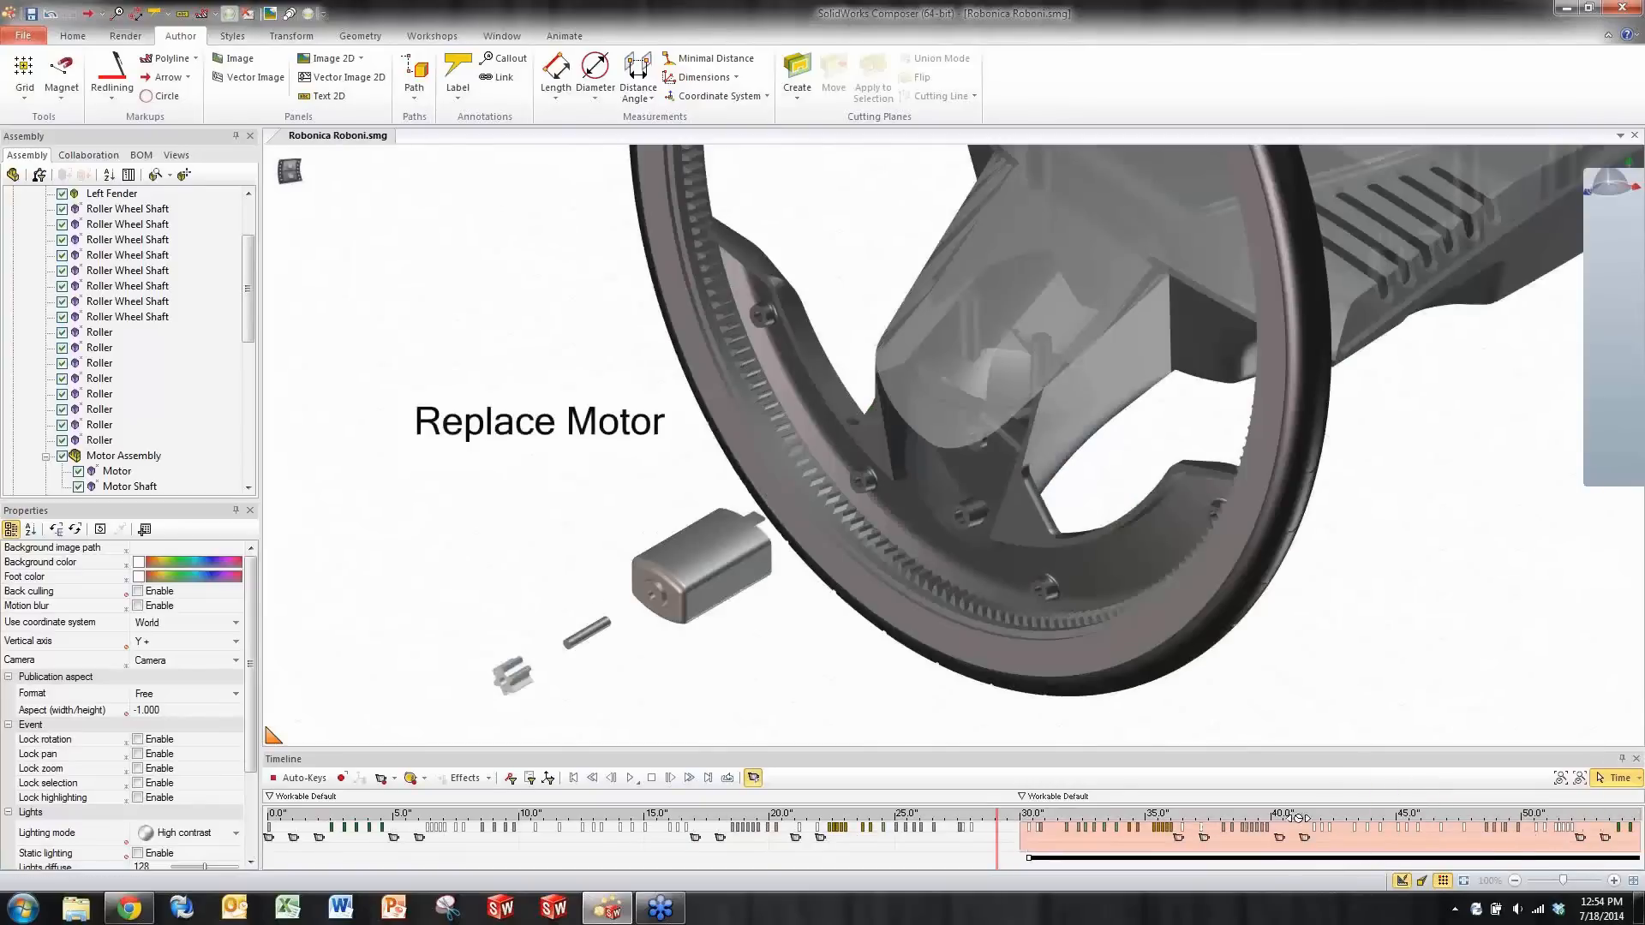
click(990, 855)
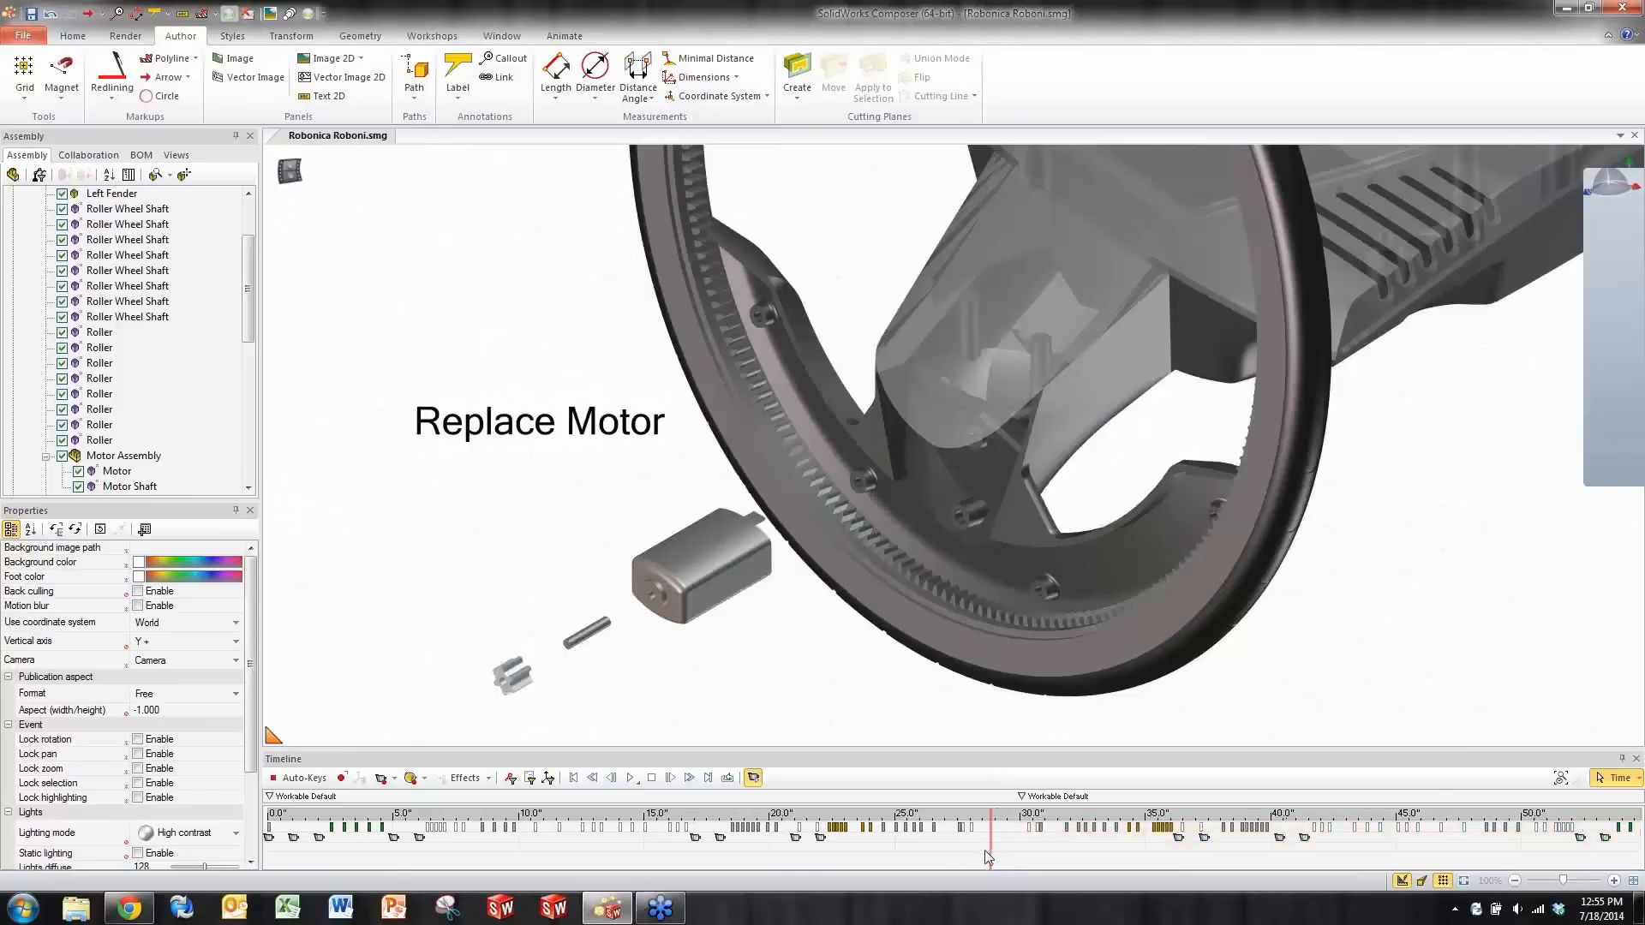
- Play the full animation from the beginning and save the file
click(573, 778)
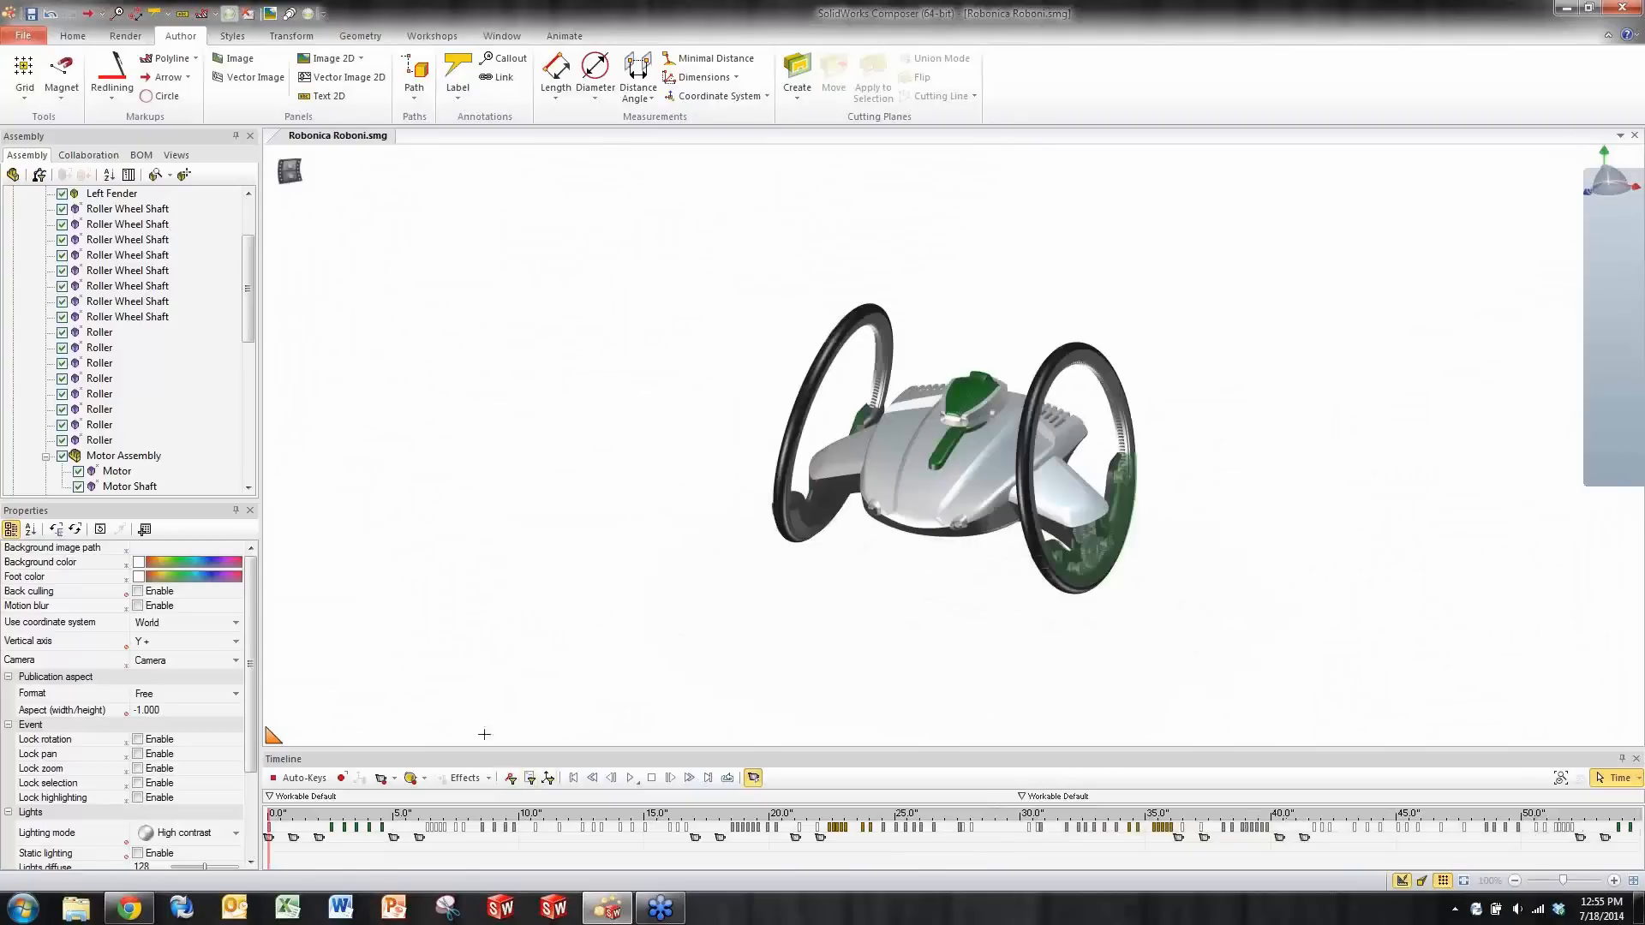
click(631, 777)
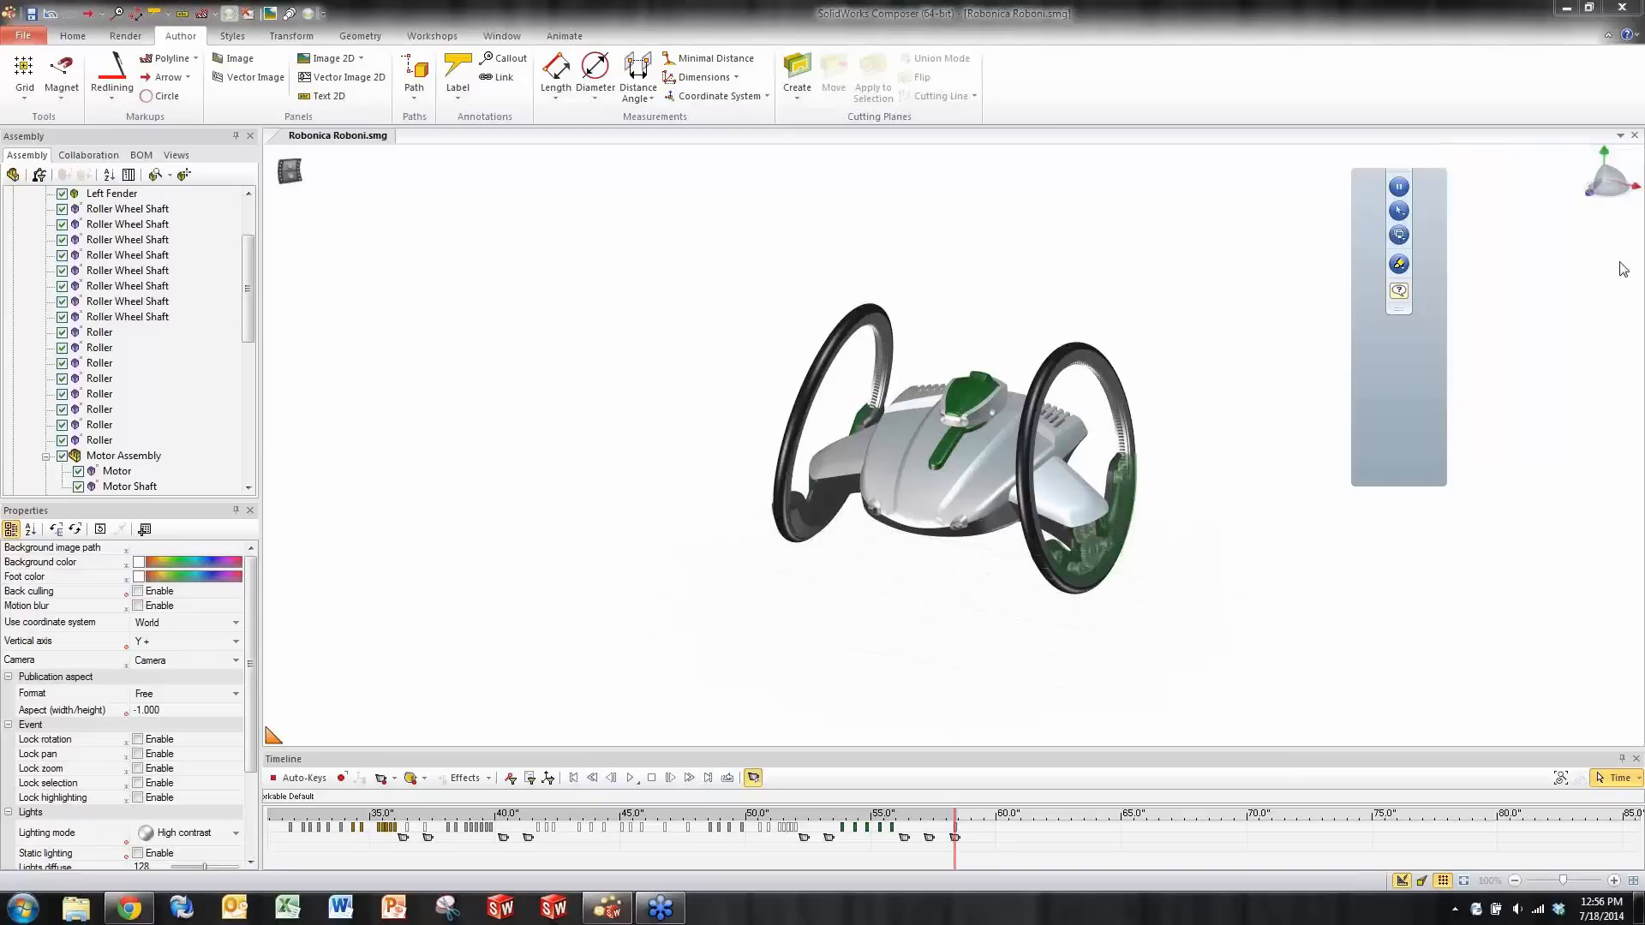
click(31, 14)
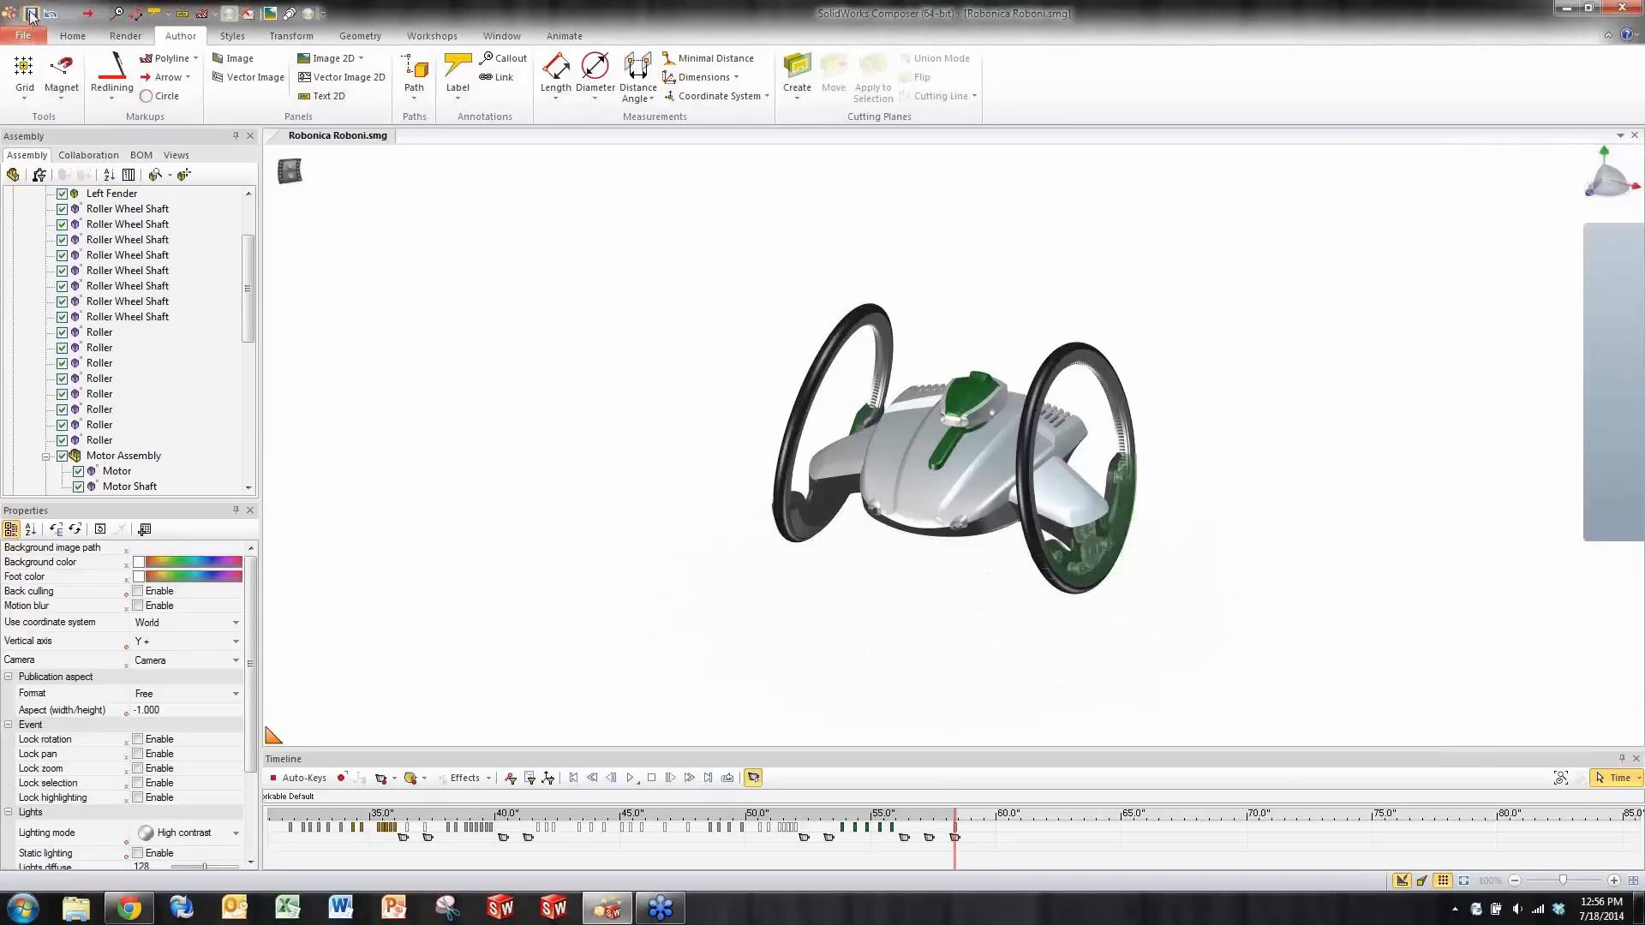
- Export the animation as the AVI video "Robonica Roboni.avi" in the Webinar 201 folder, using Full Frames (Uncompressed) as the compressor
click(432, 36)
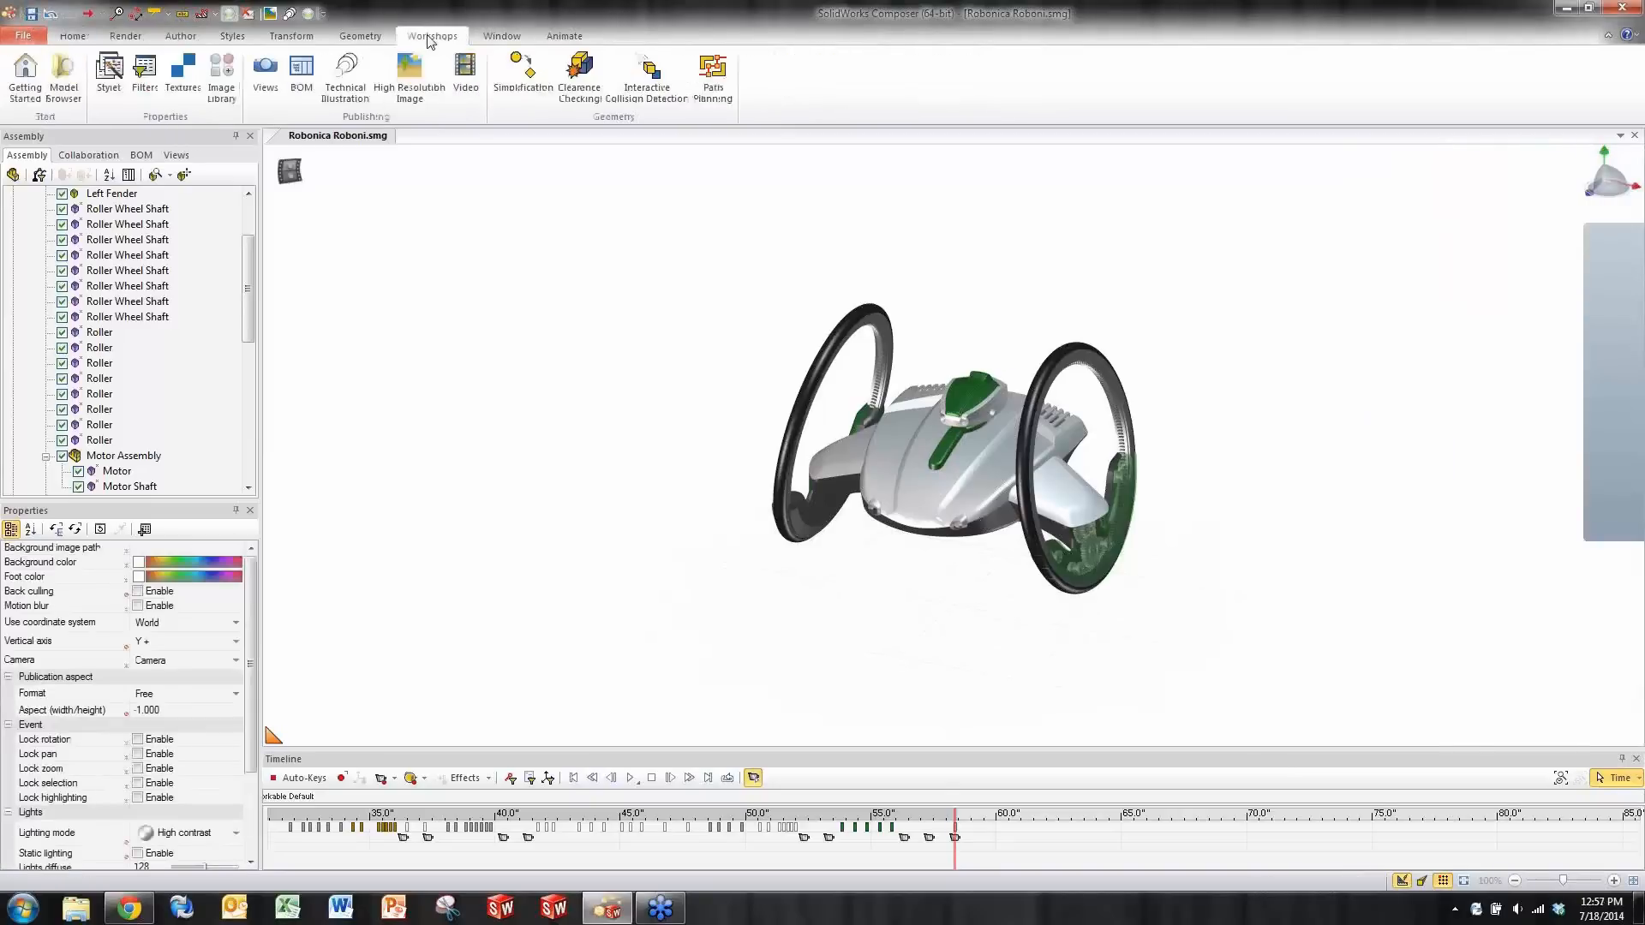
click(466, 82)
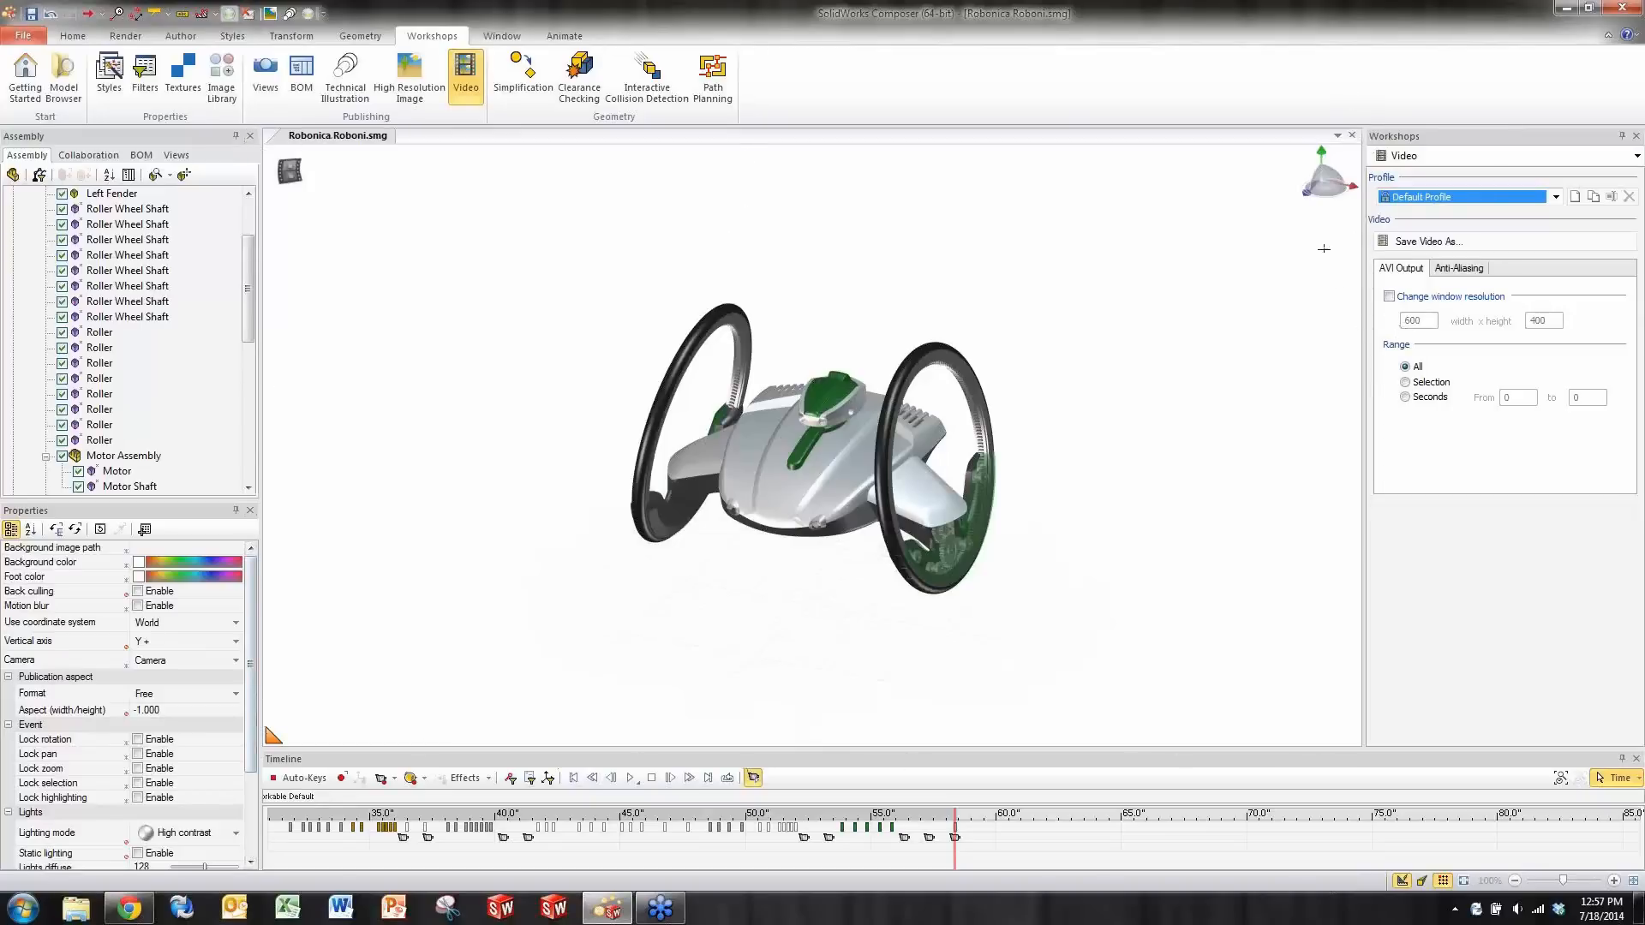
click(1446, 242)
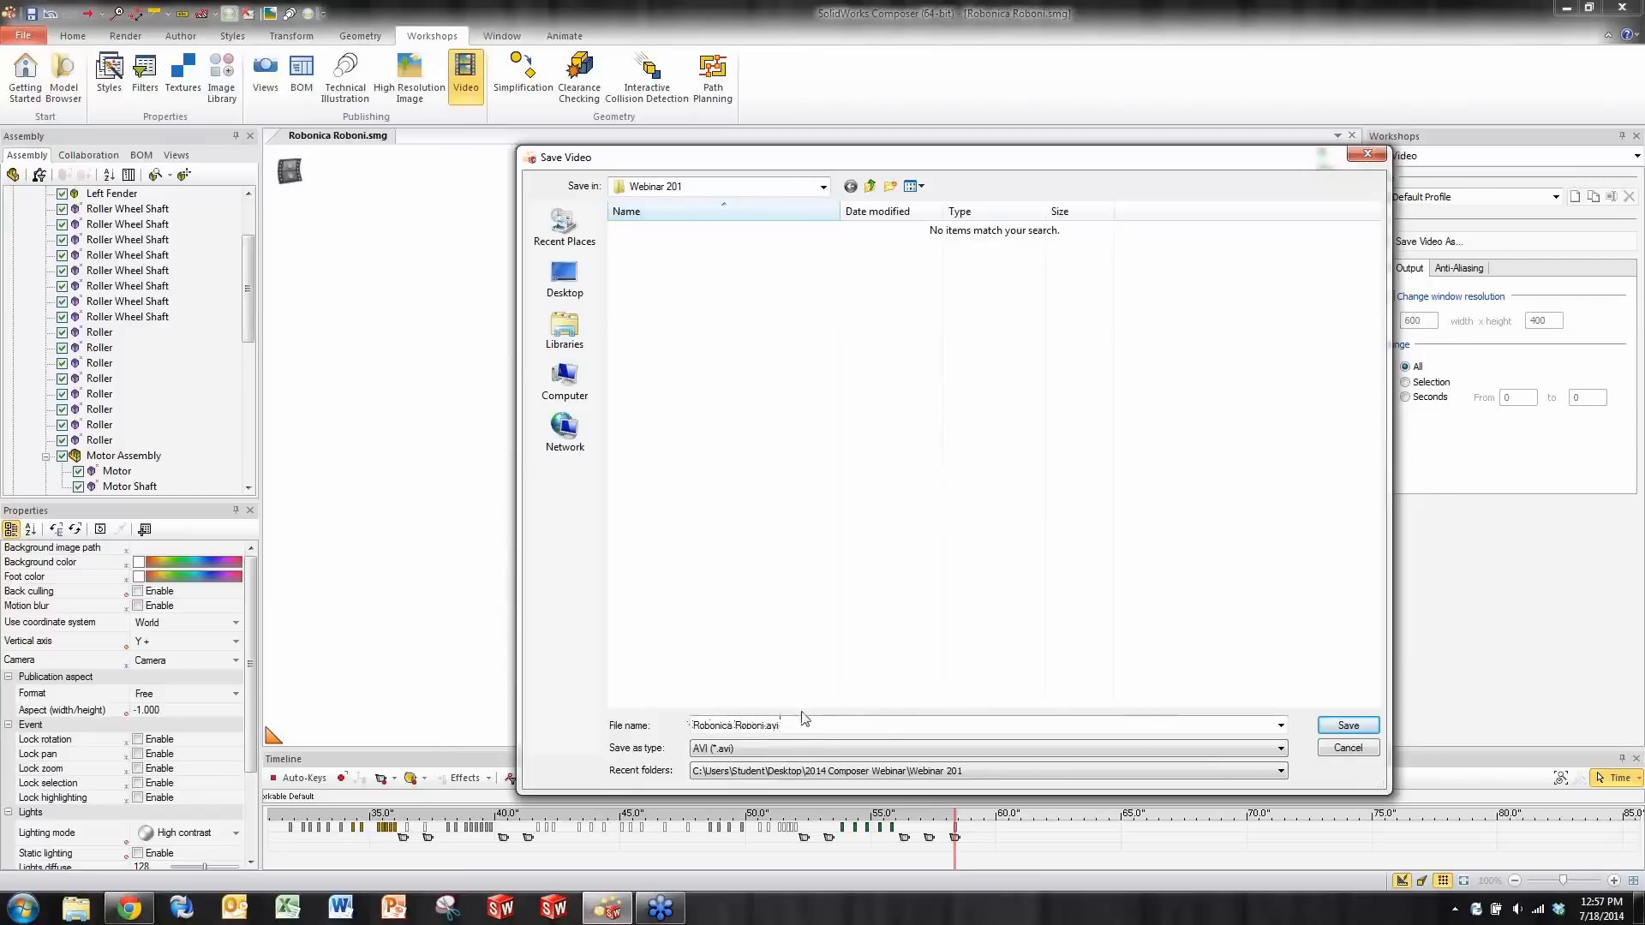
click(1341, 725)
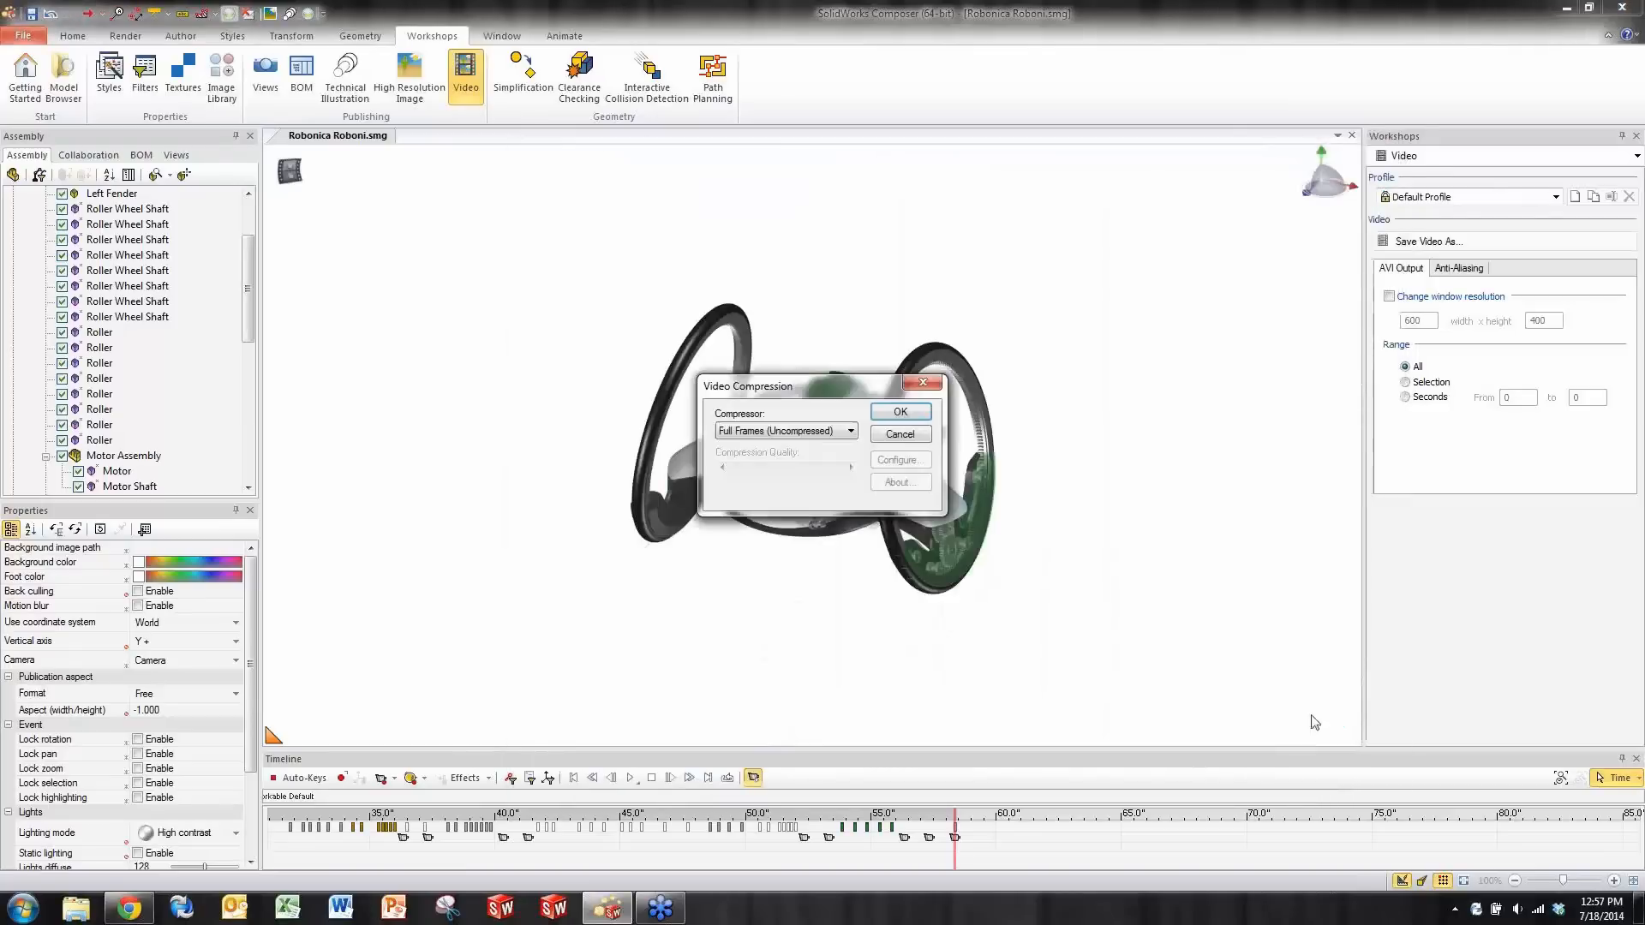
click(846, 434)
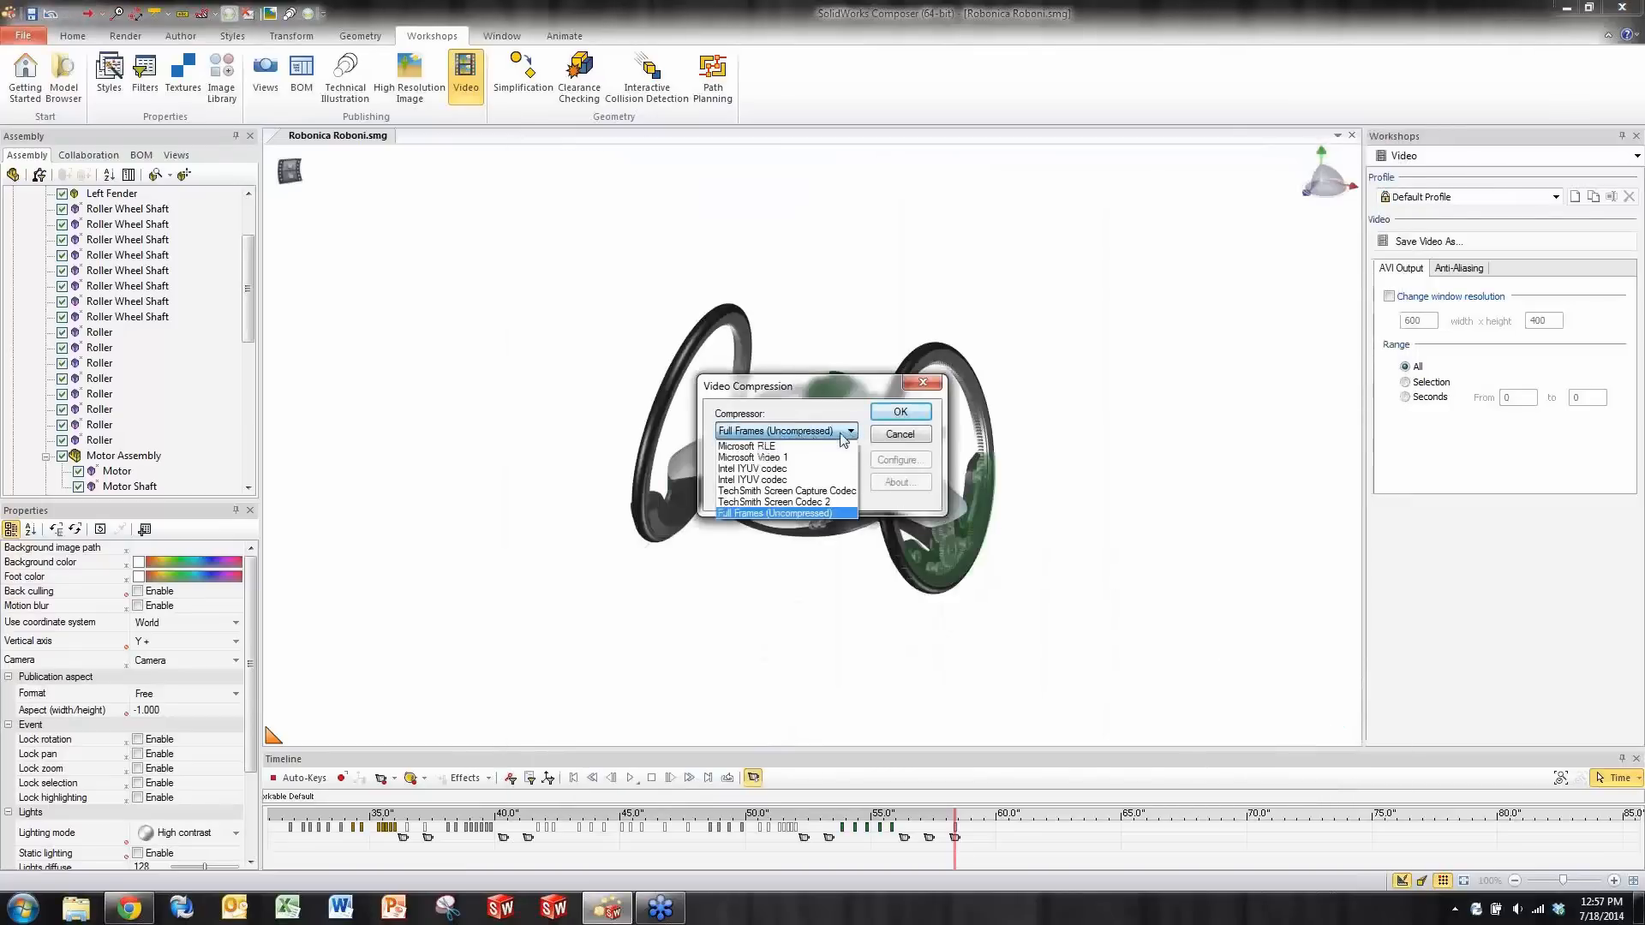
click(778, 513)
click(898, 411)
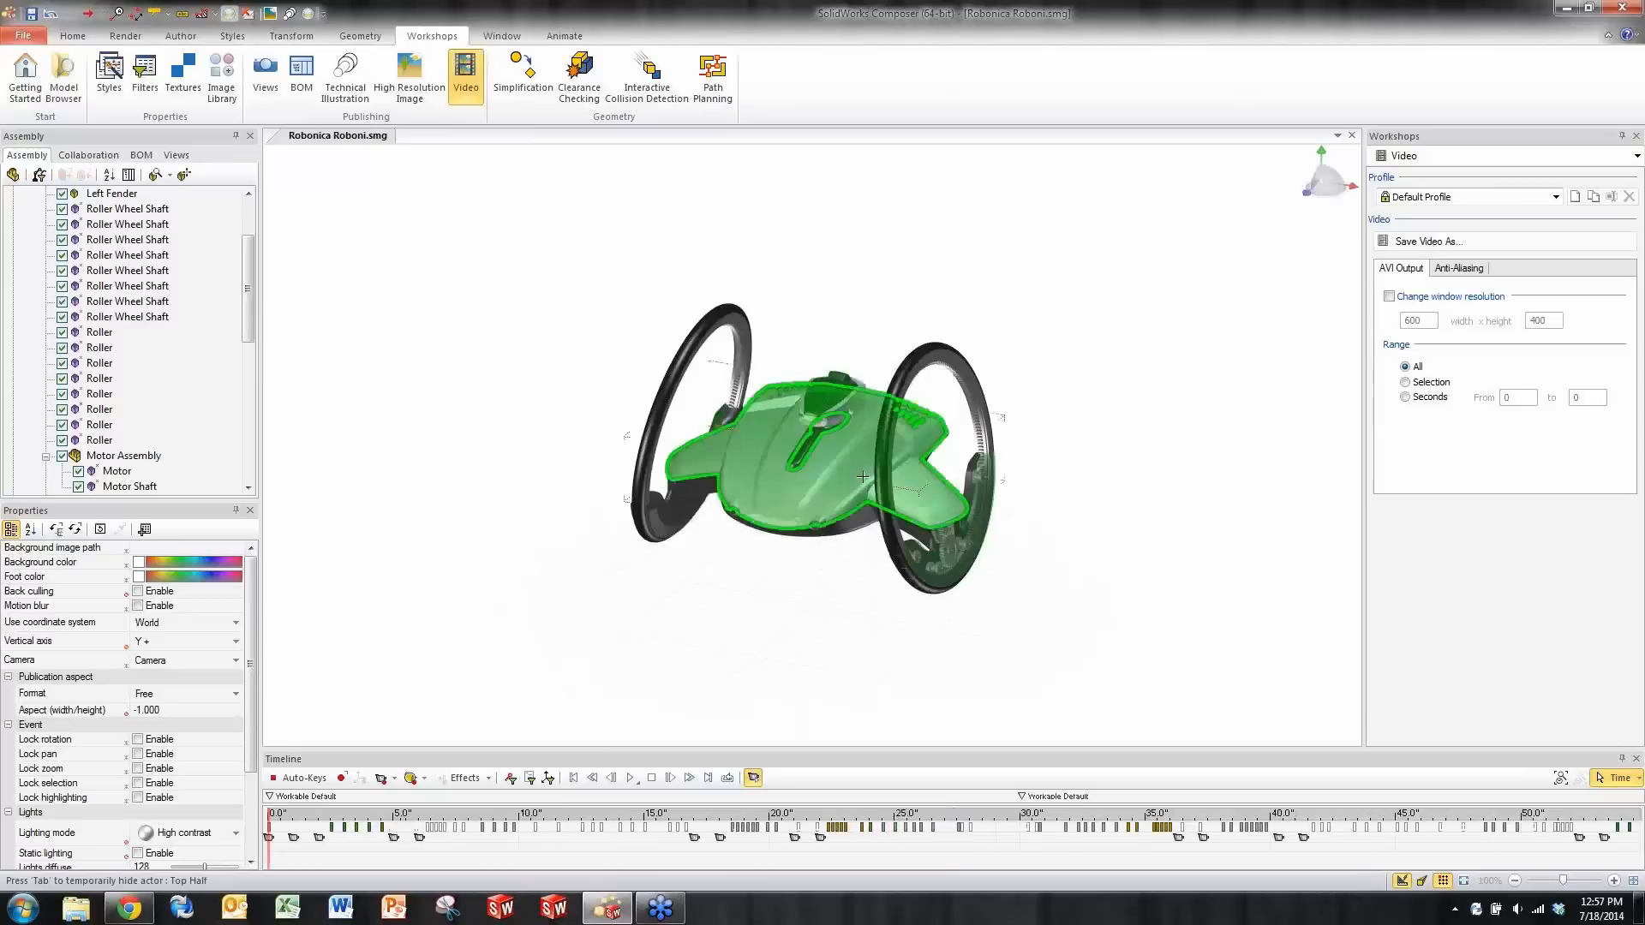